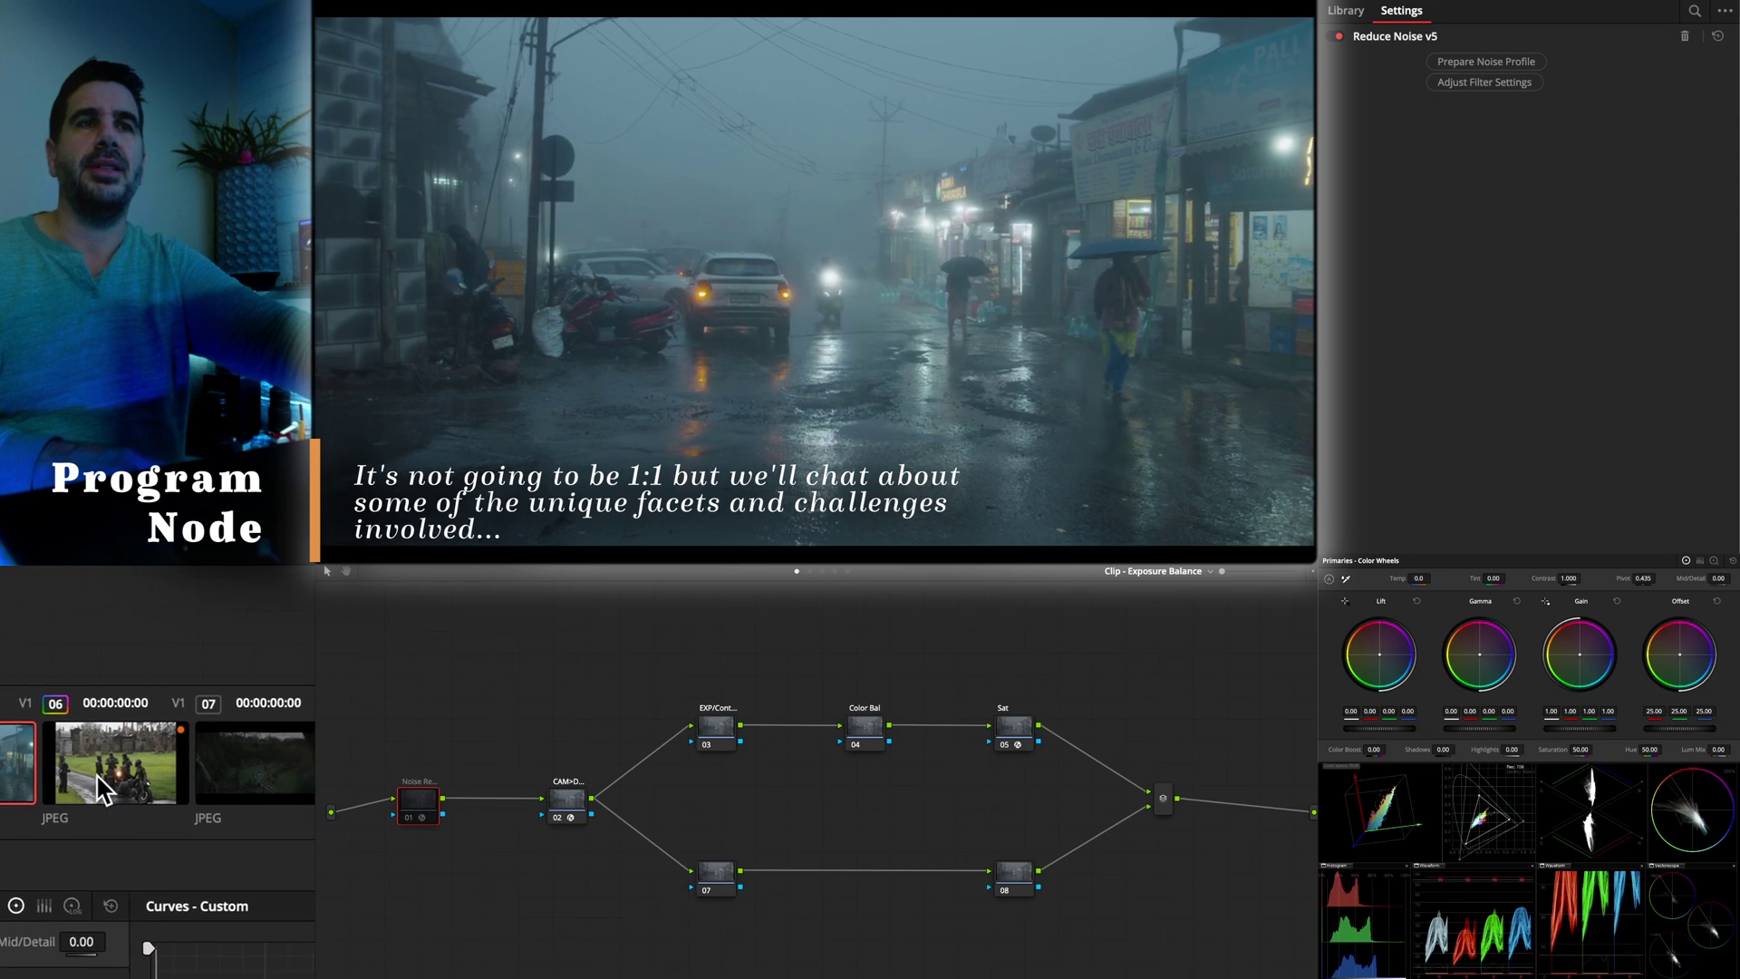
Review the cemetery motorcycle still, the country path clip and the foggy street clip
{"action": "left_click", "coordinate": [98, 775]}
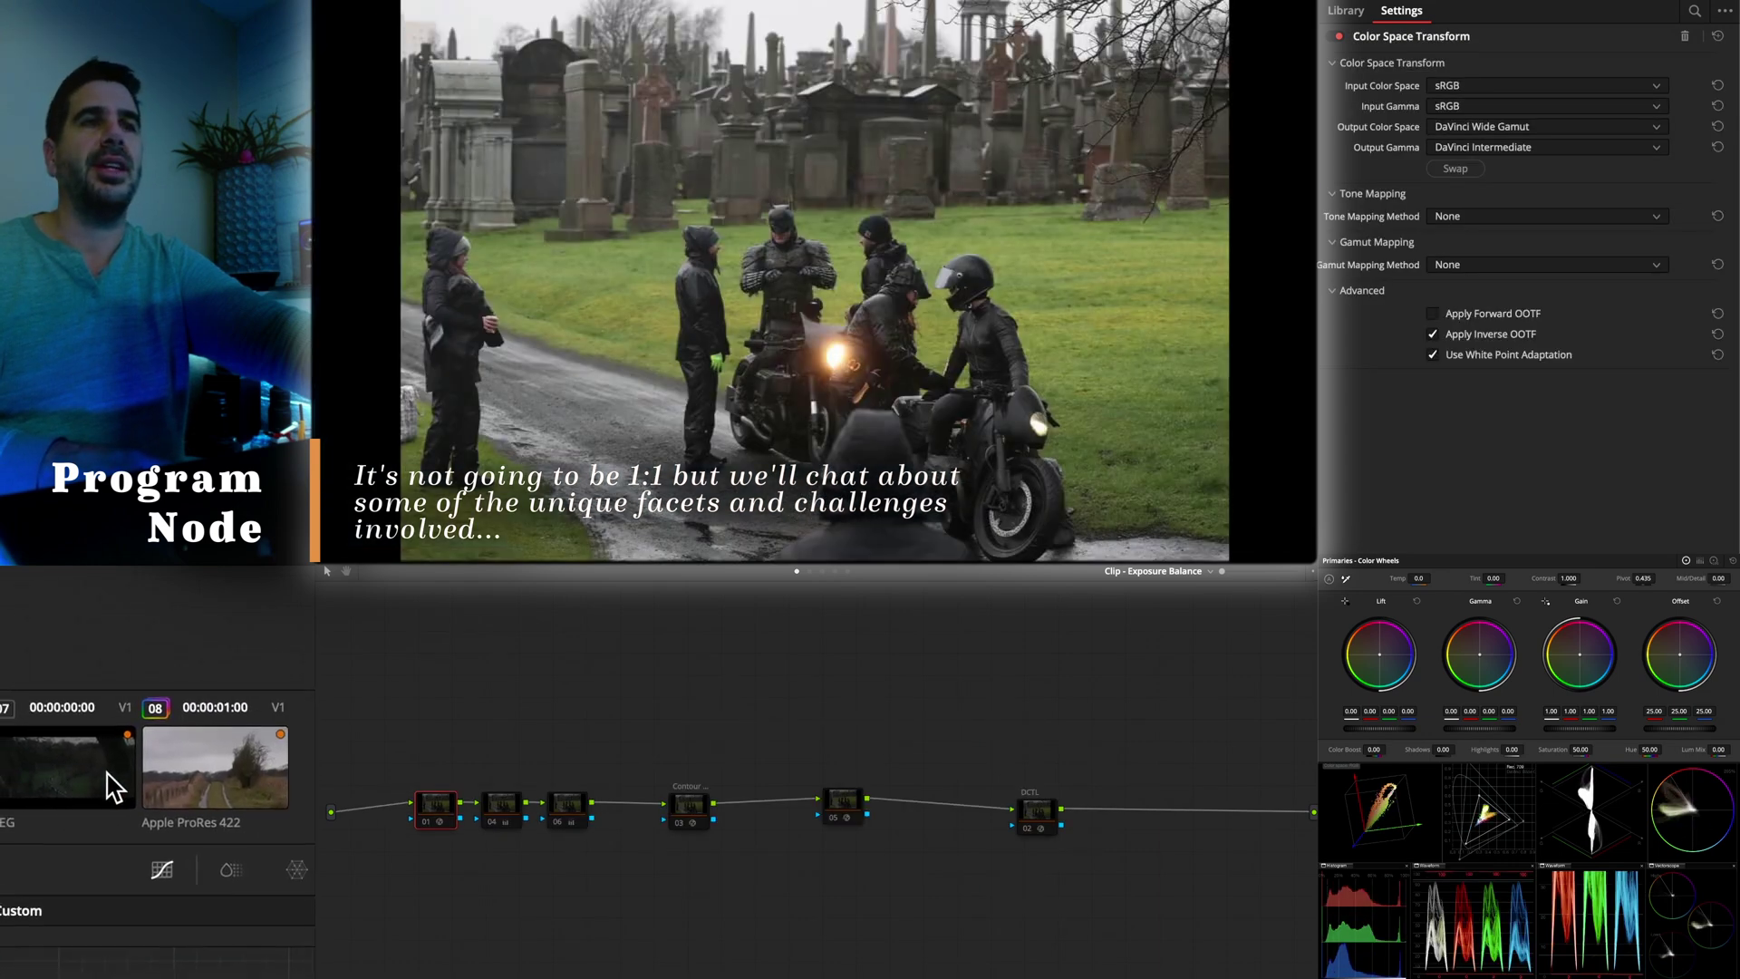
{"action": "left_click", "coordinate": [271, 769]}
{"action": "left_click", "coordinate": [98, 787]}
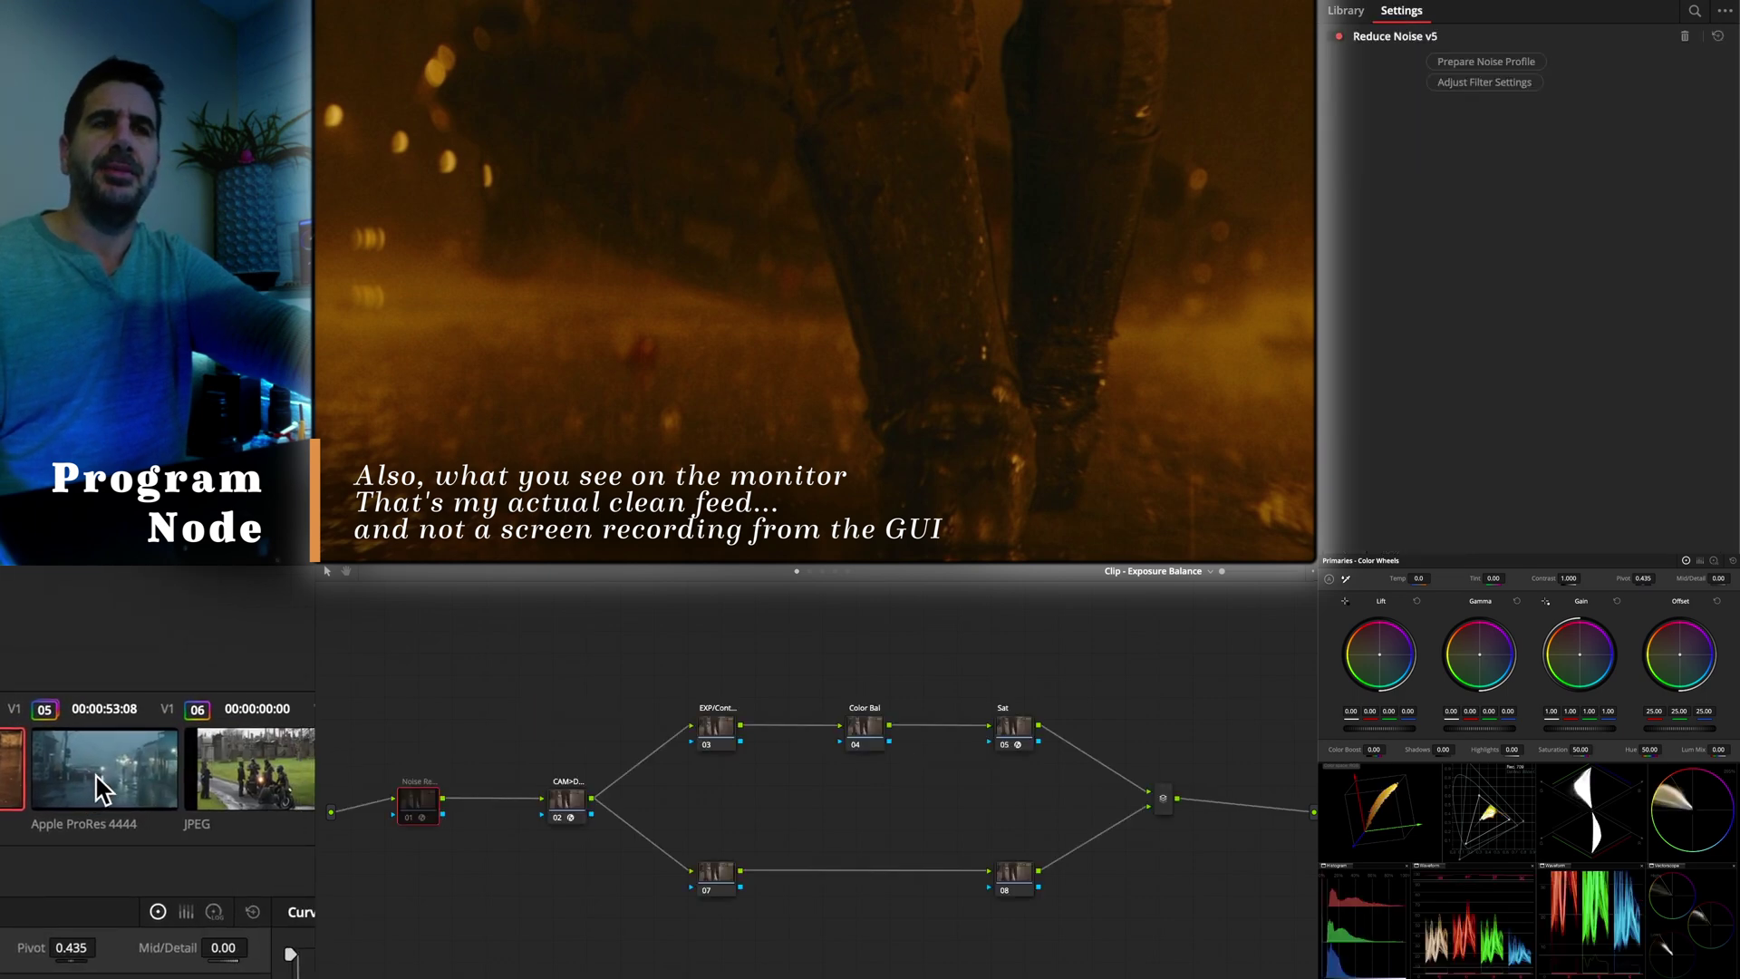
{"action": "left_click", "coordinate": [97, 776]}
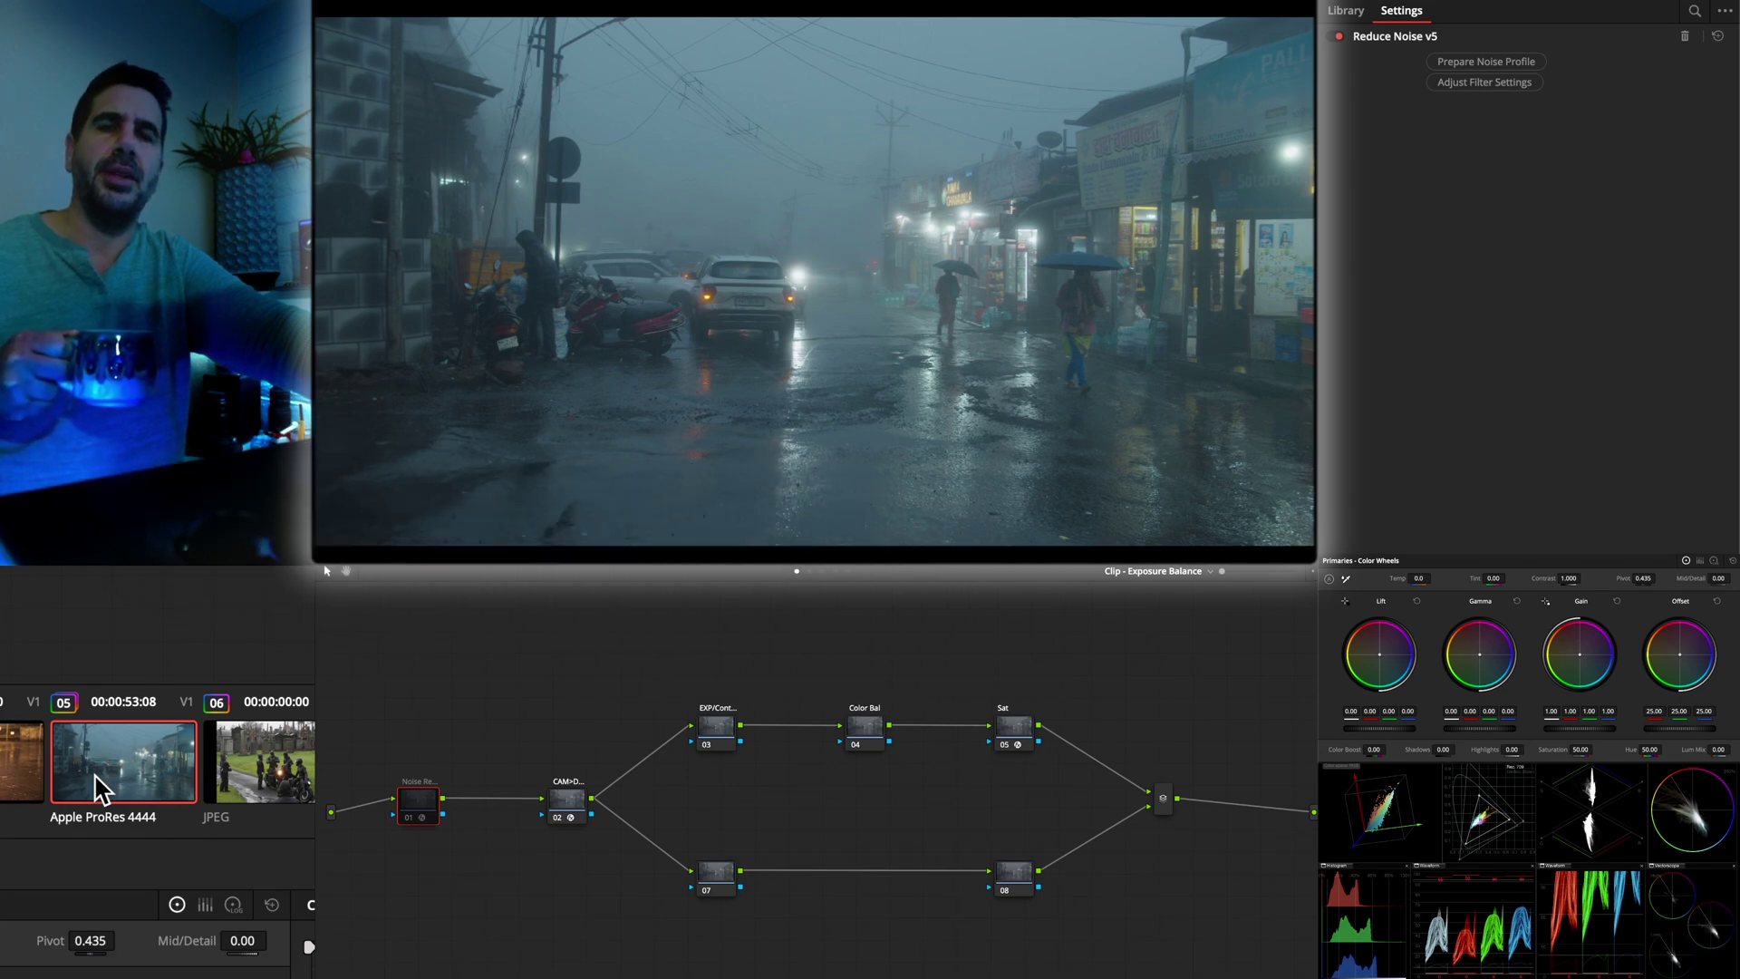
Step back through the timeline from the cemetery motorcycle still to the orange-lit boots still and the parked car still
{"action": "key", "text": "Down"}
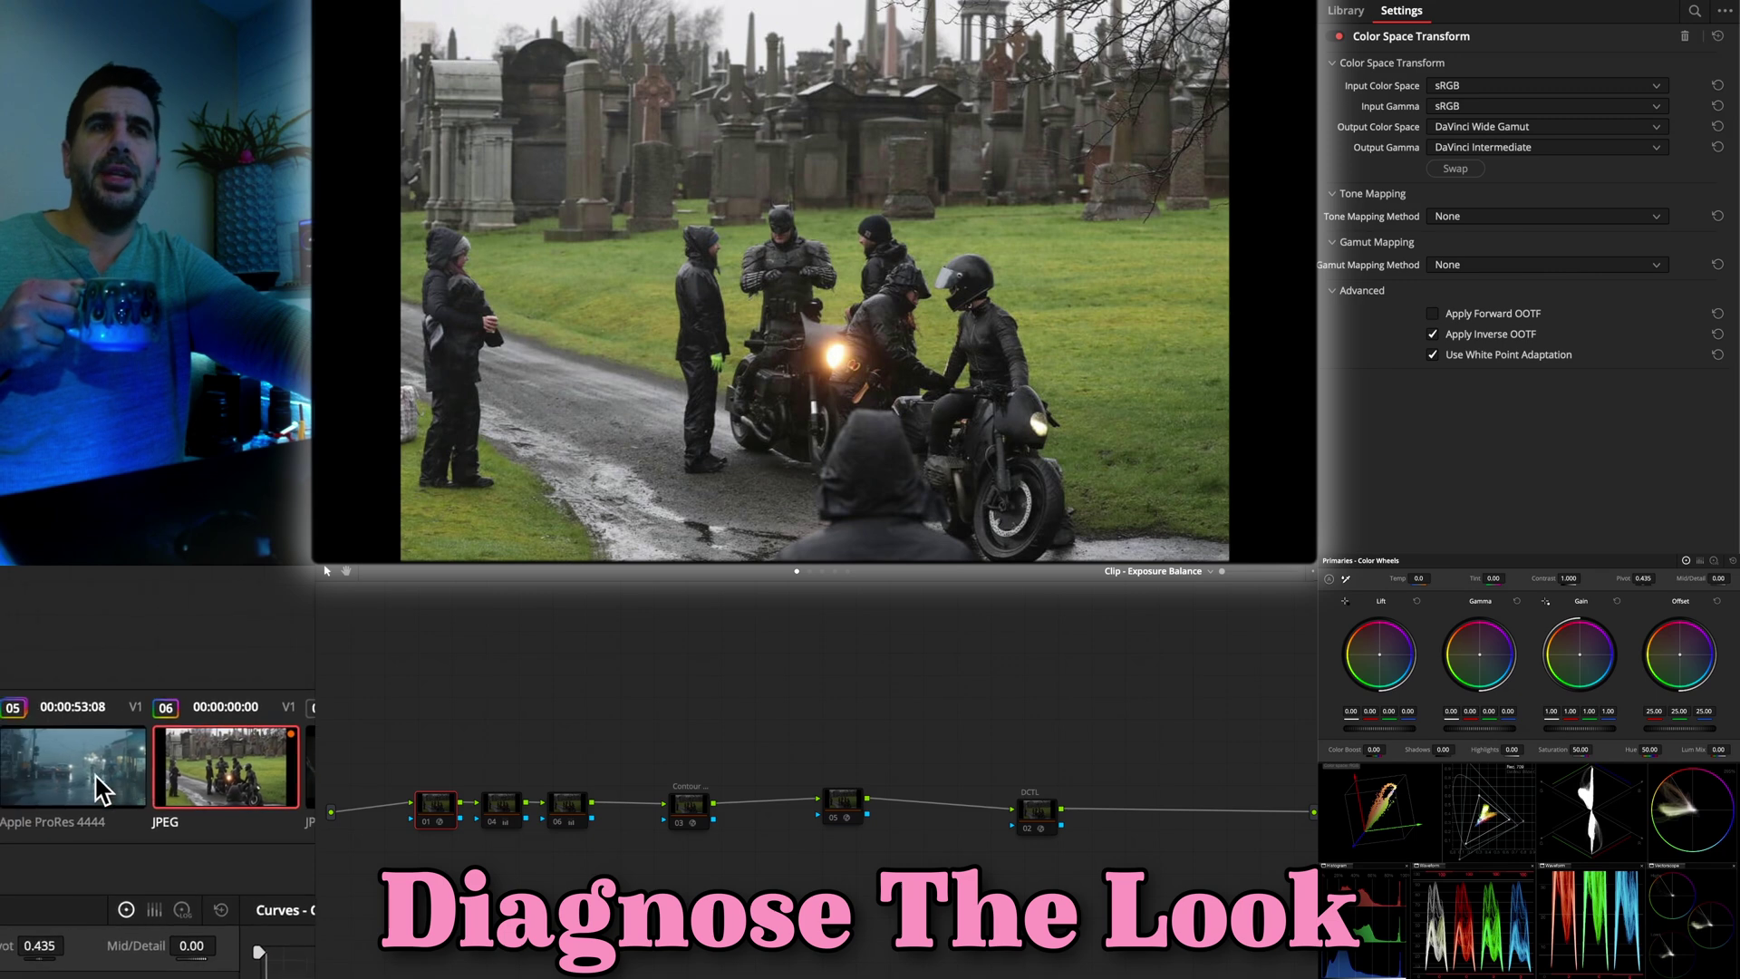
{"action": "left_click", "coordinate": [96, 774]}
{"action": "left_click", "coordinate": [96, 774]}
{"action": "left_click", "coordinate": [96, 774]}
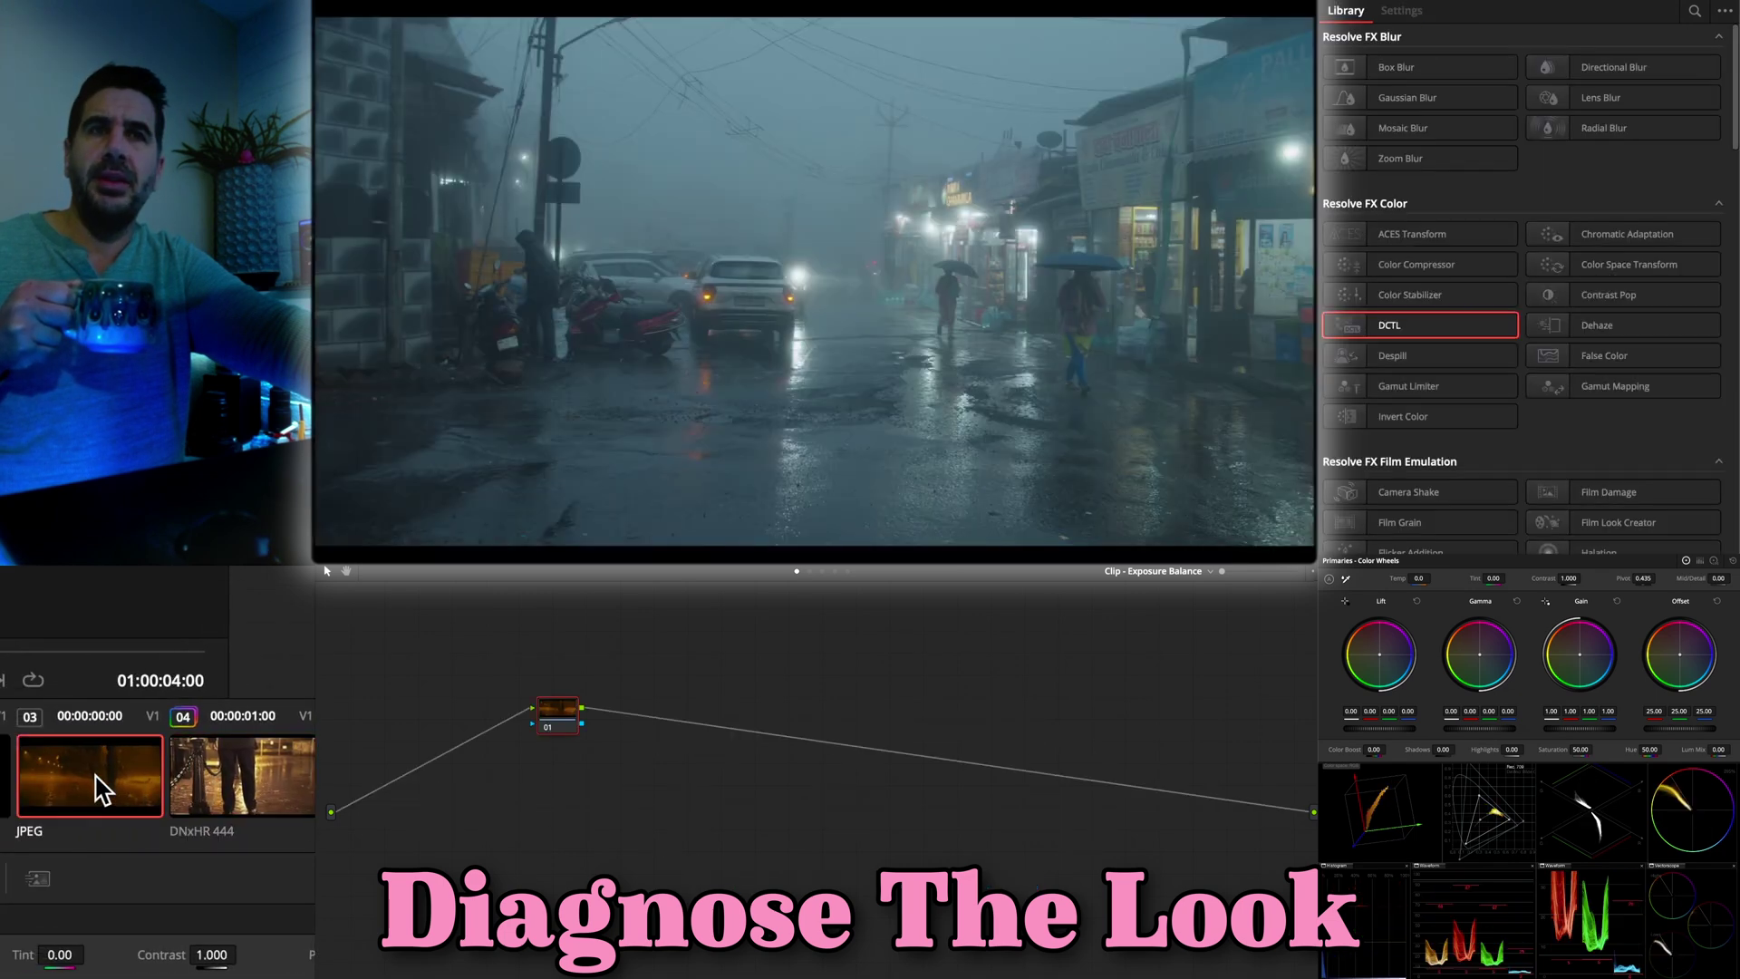
{"action": "left_click", "coordinate": [11, 788]}
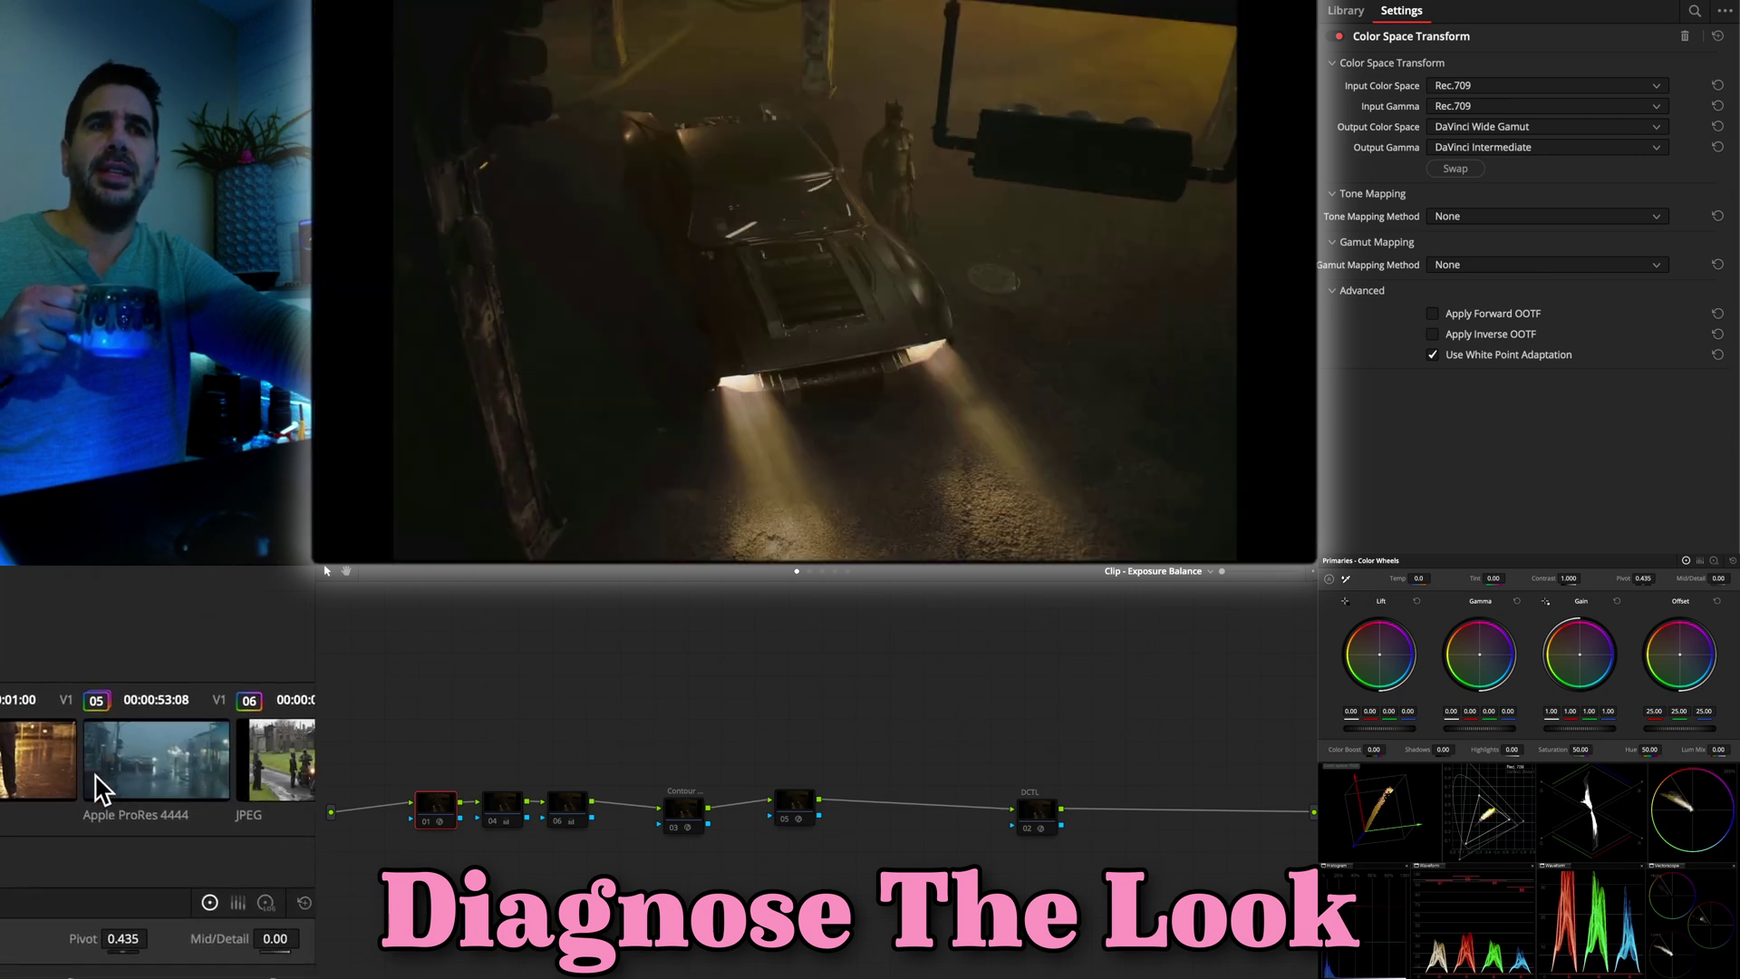
Compare the foggy street clip and both cemetery stills with the country path clip
{"action": "left_click", "coordinate": [96, 774]}
{"action": "left_click", "coordinate": [102, 788]}
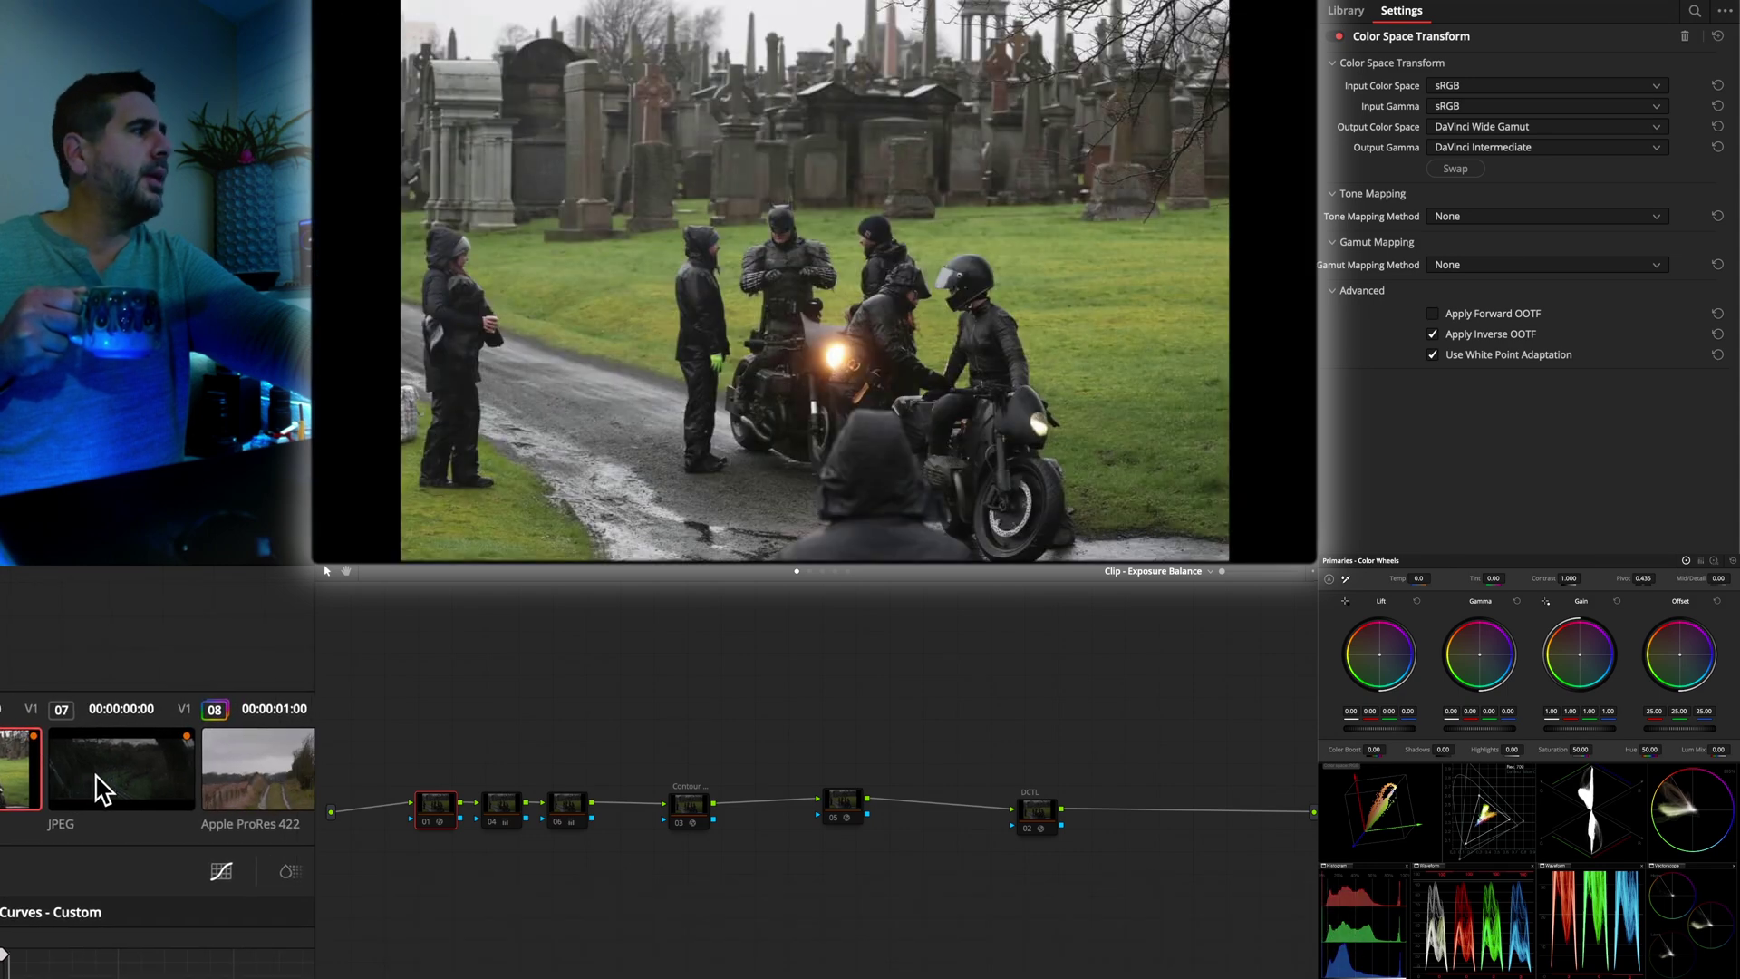
{"action": "left_click", "coordinate": [102, 789]}
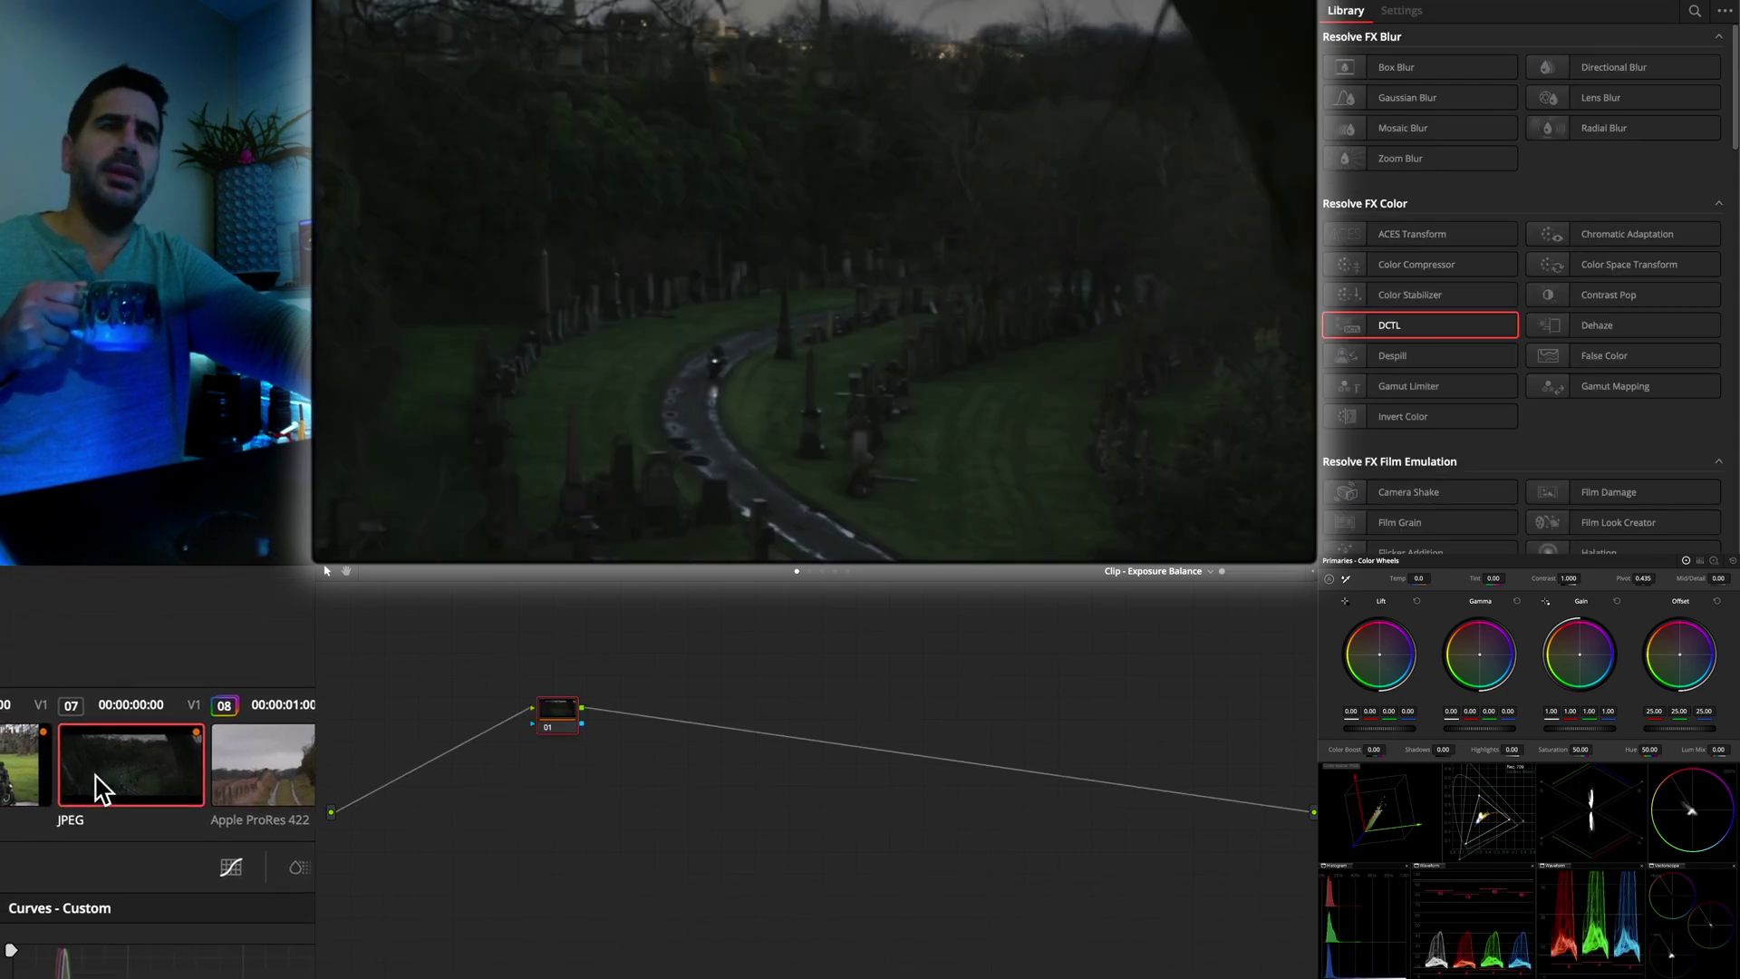
{"action": "left_click", "coordinate": [102, 788]}
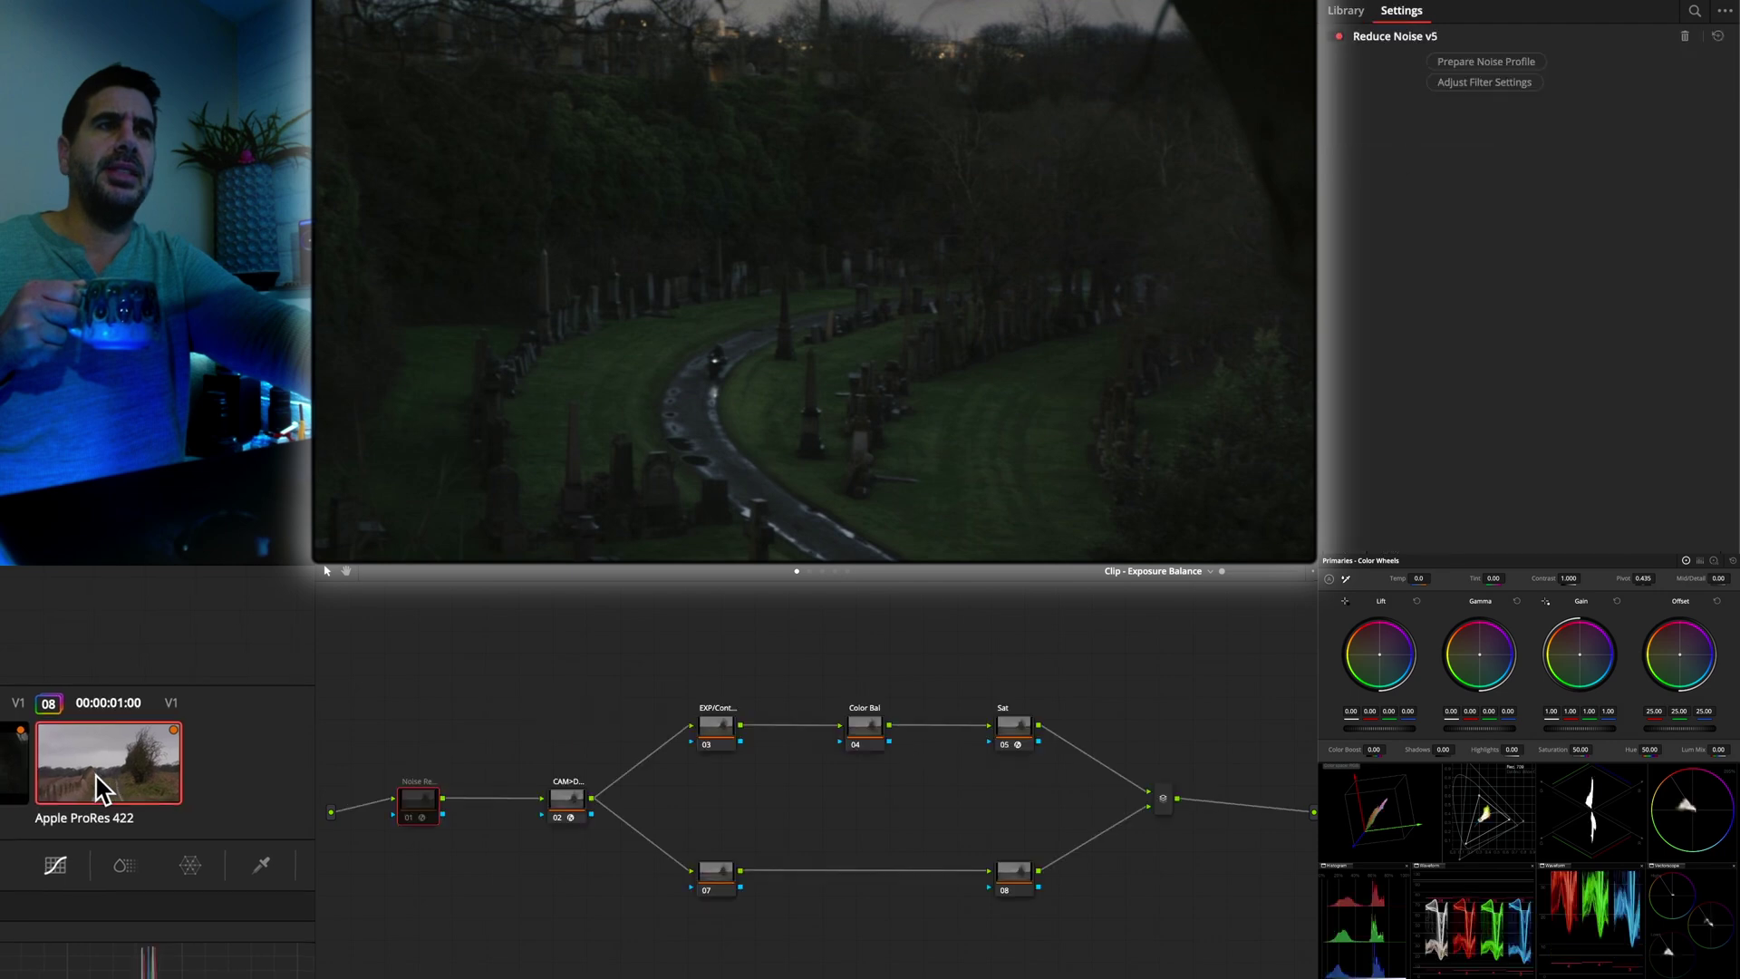
{"action": "left_click", "coordinate": [102, 788]}
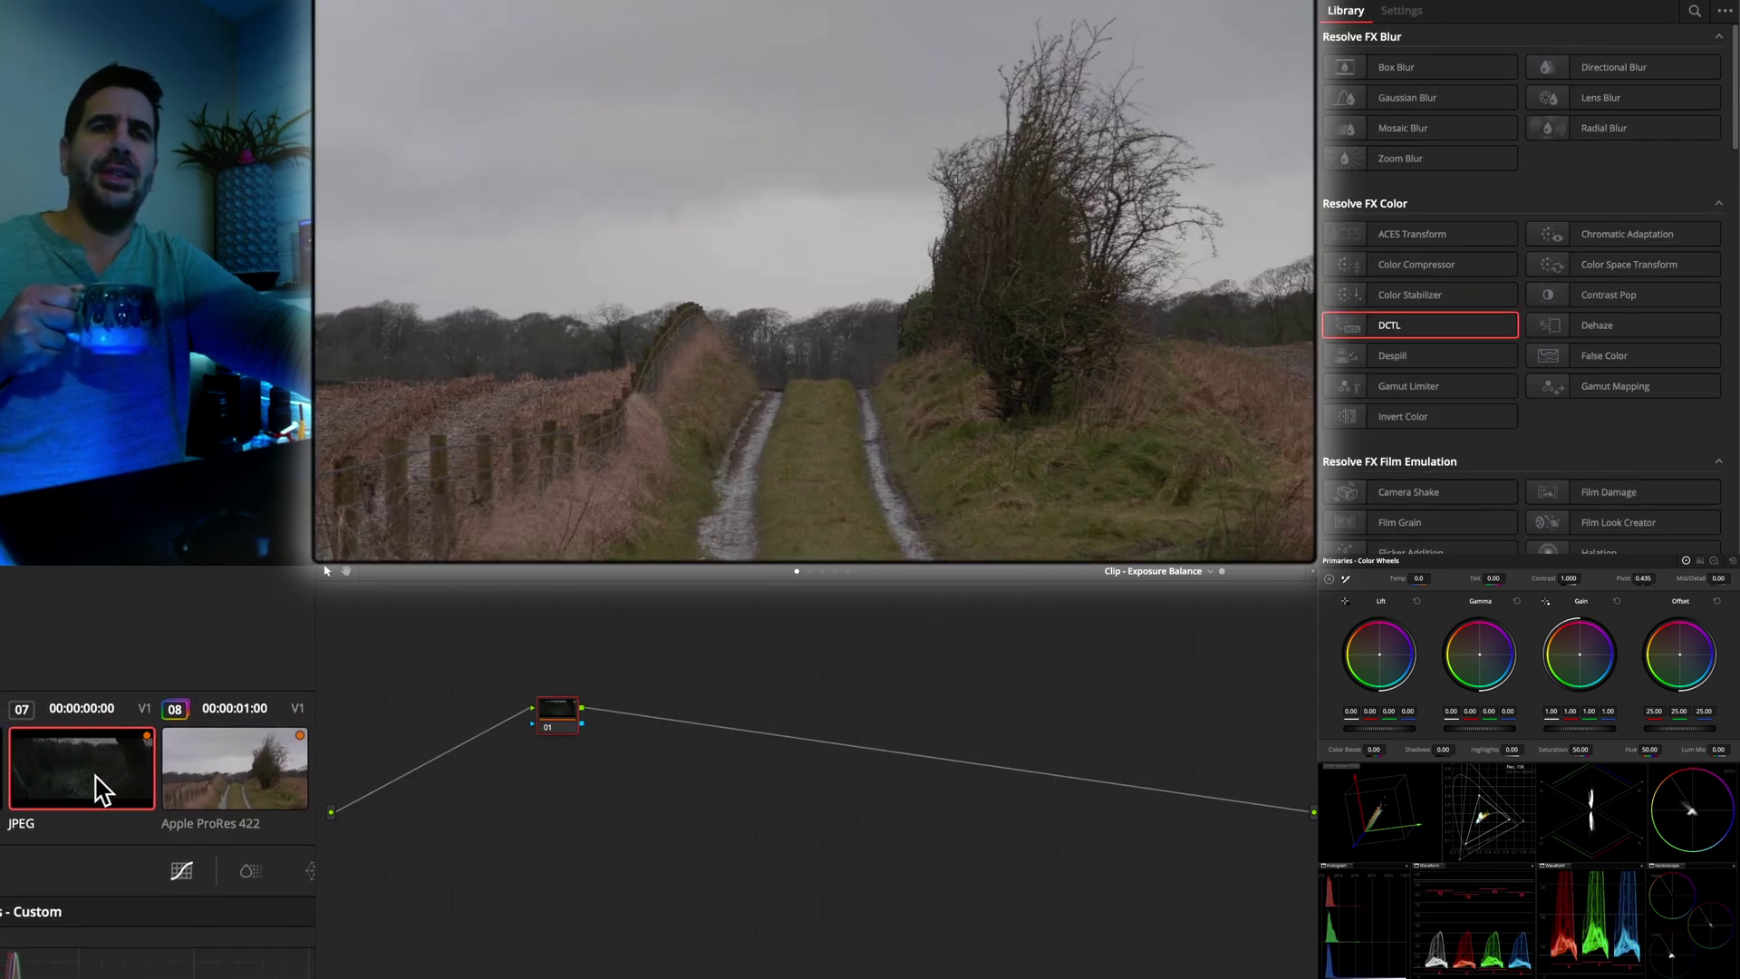
{"action": "left_click", "coordinate": [102, 789]}
{"action": "key", "text": "Up"}
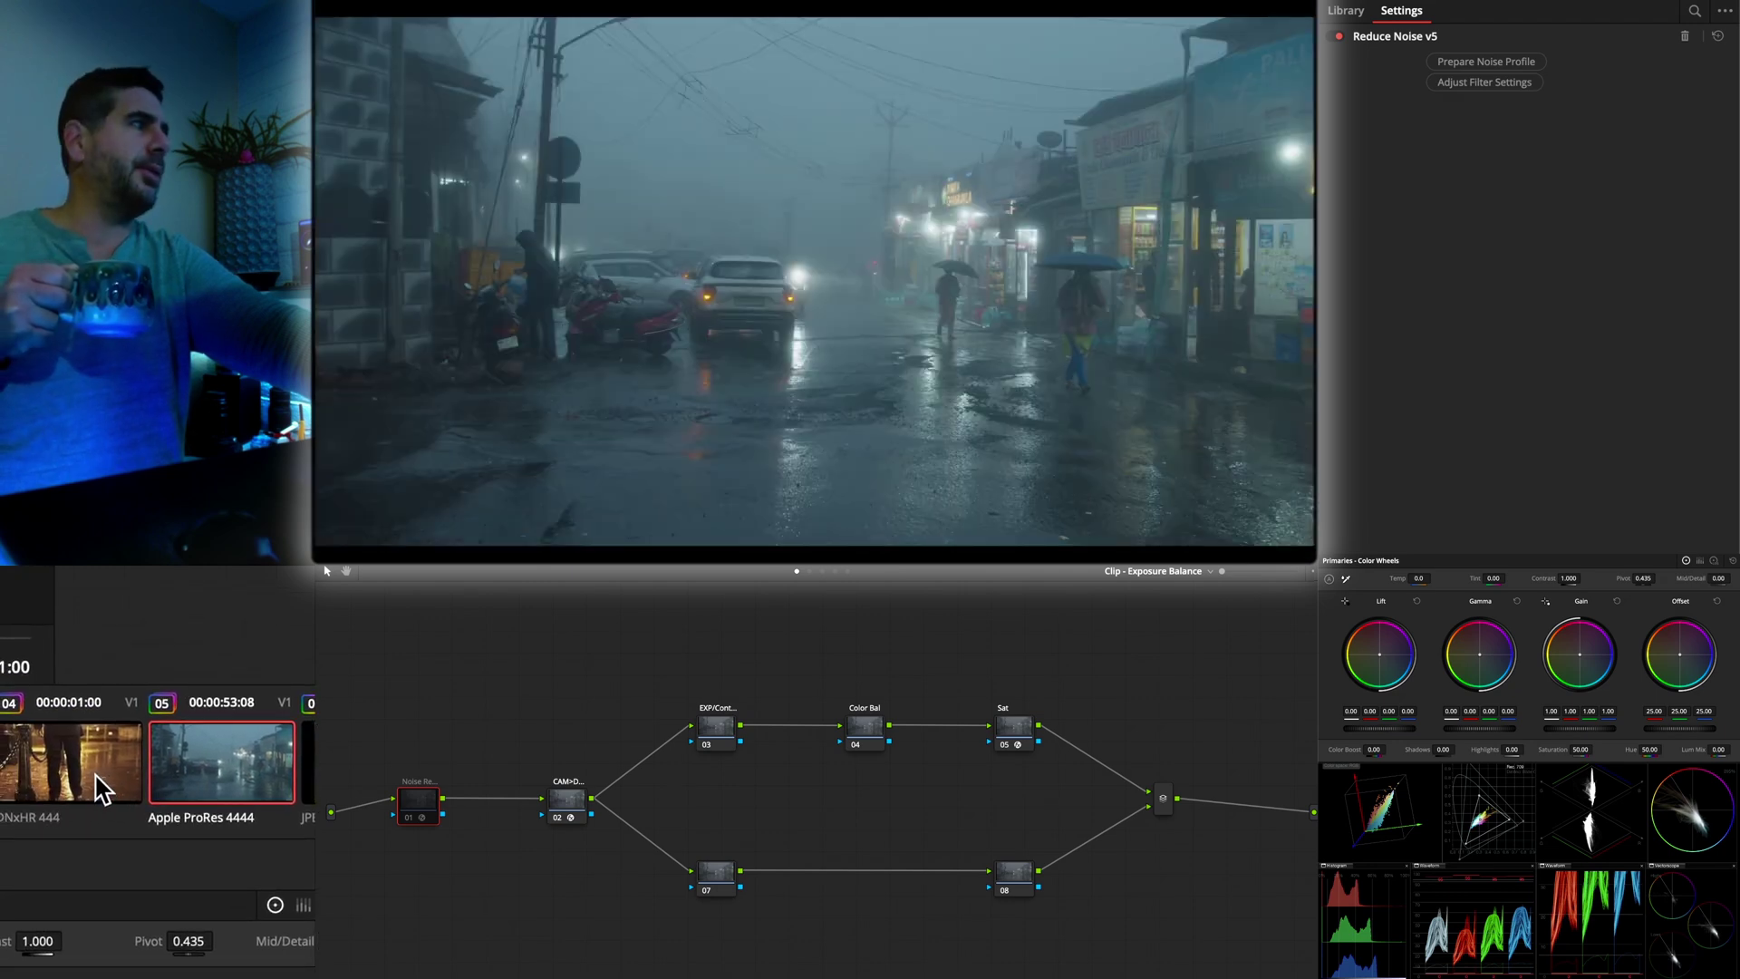
Compare the orange-lit boots still with the parked car still and the DNxHR 444 night street clip
{"action": "left_click", "coordinate": [103, 790]}
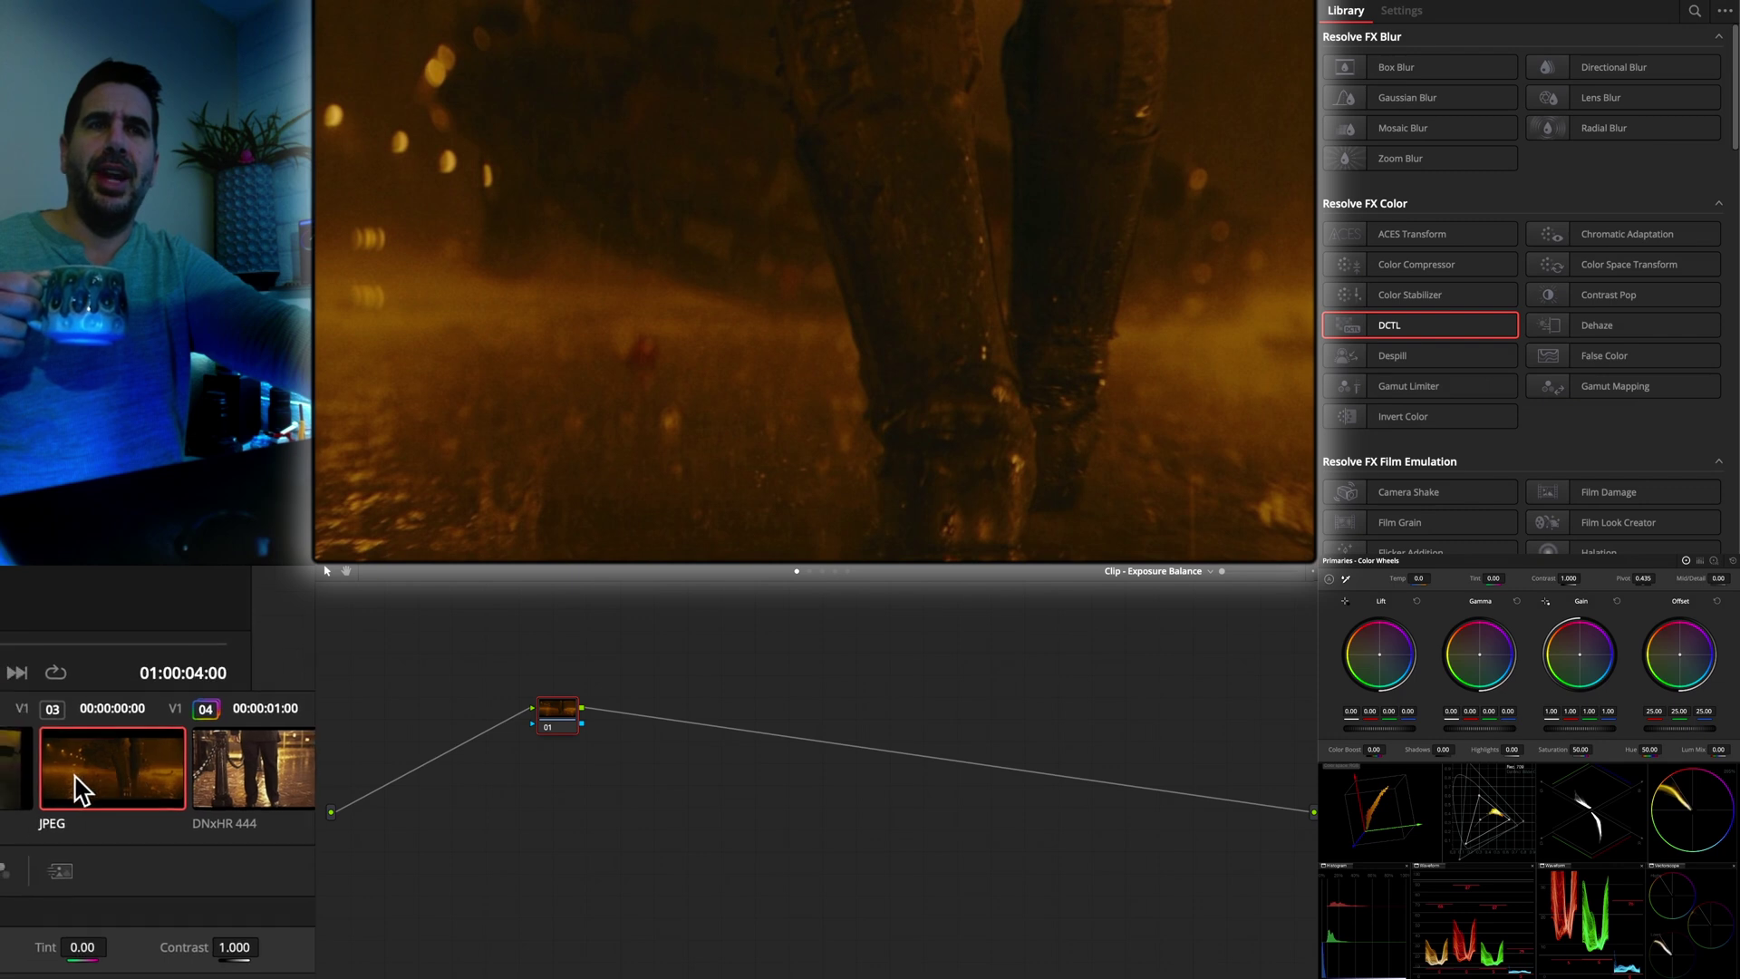
{"action": "left_click", "coordinate": [4, 790]}
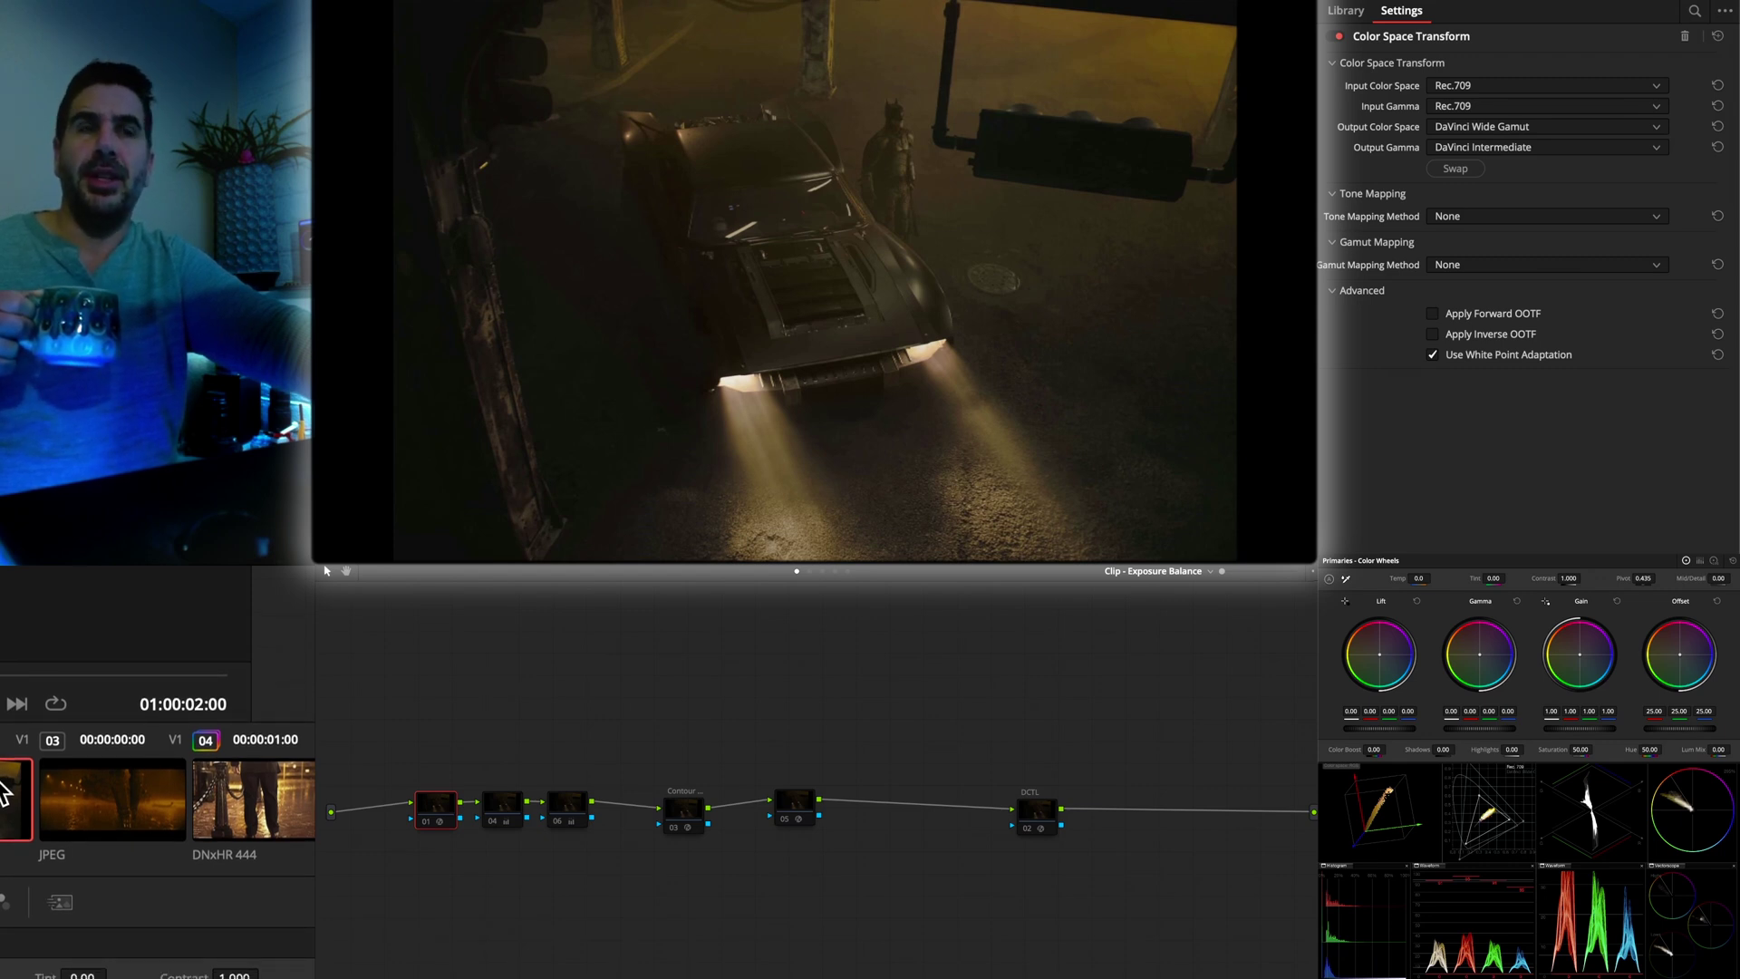
{"action": "left_click", "coordinate": [79, 789]}
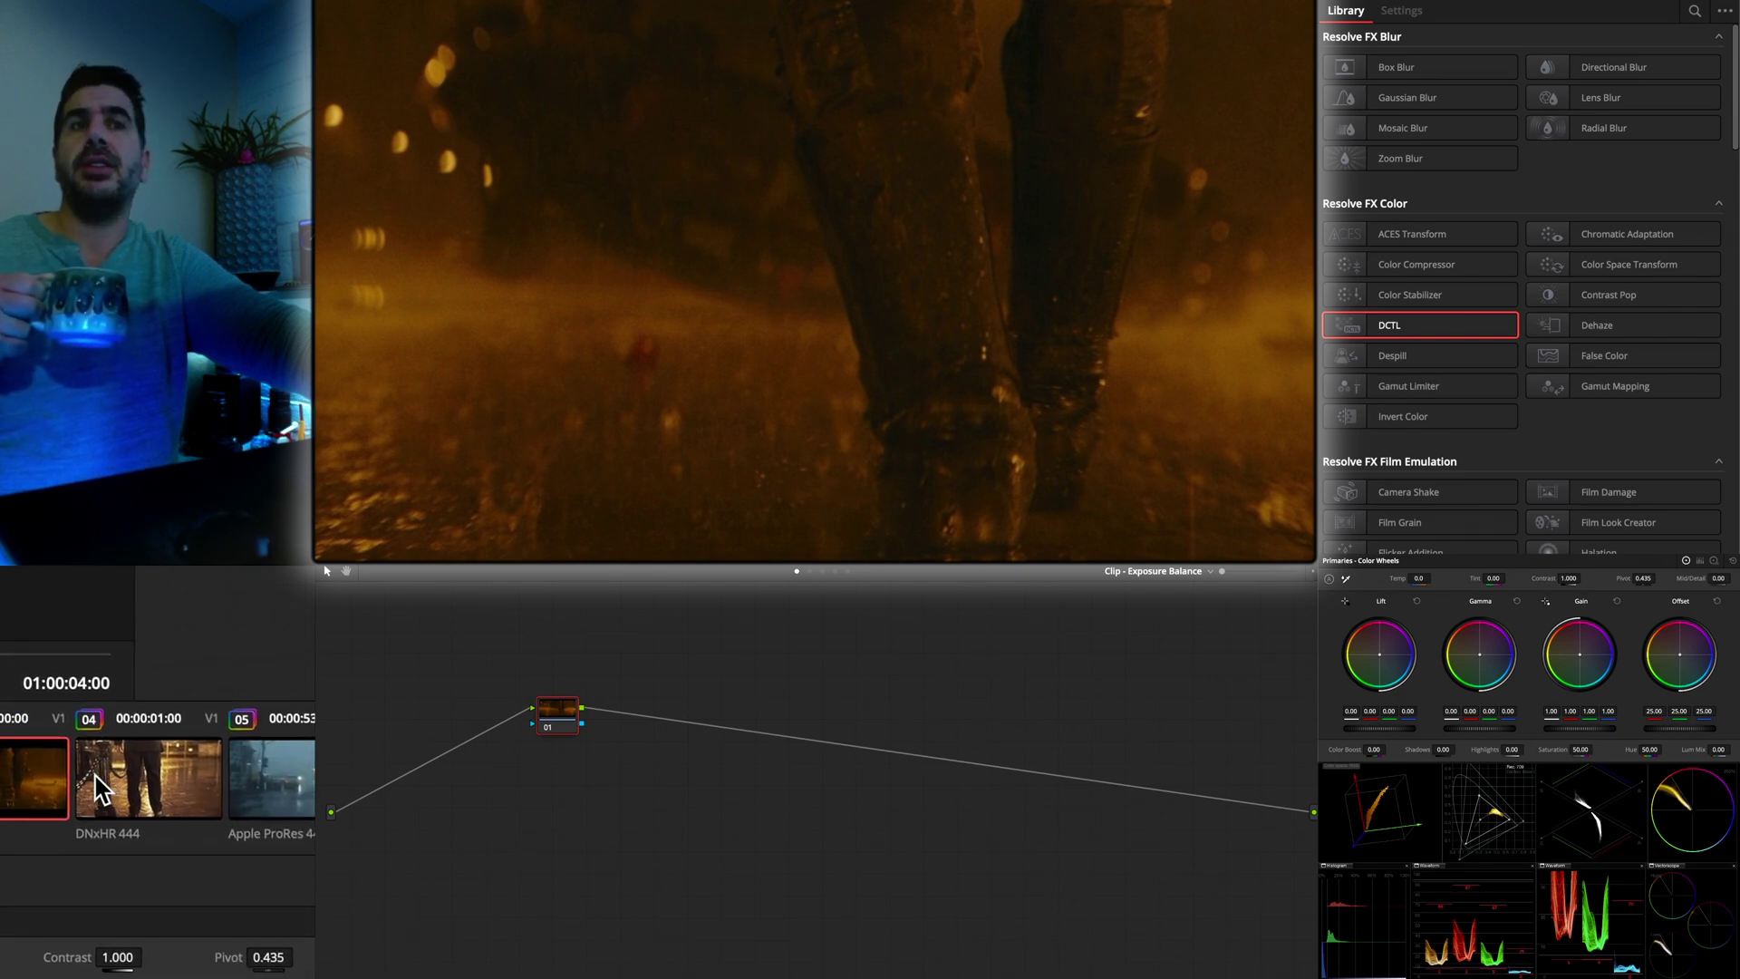
{"action": "left_click", "coordinate": [102, 789]}
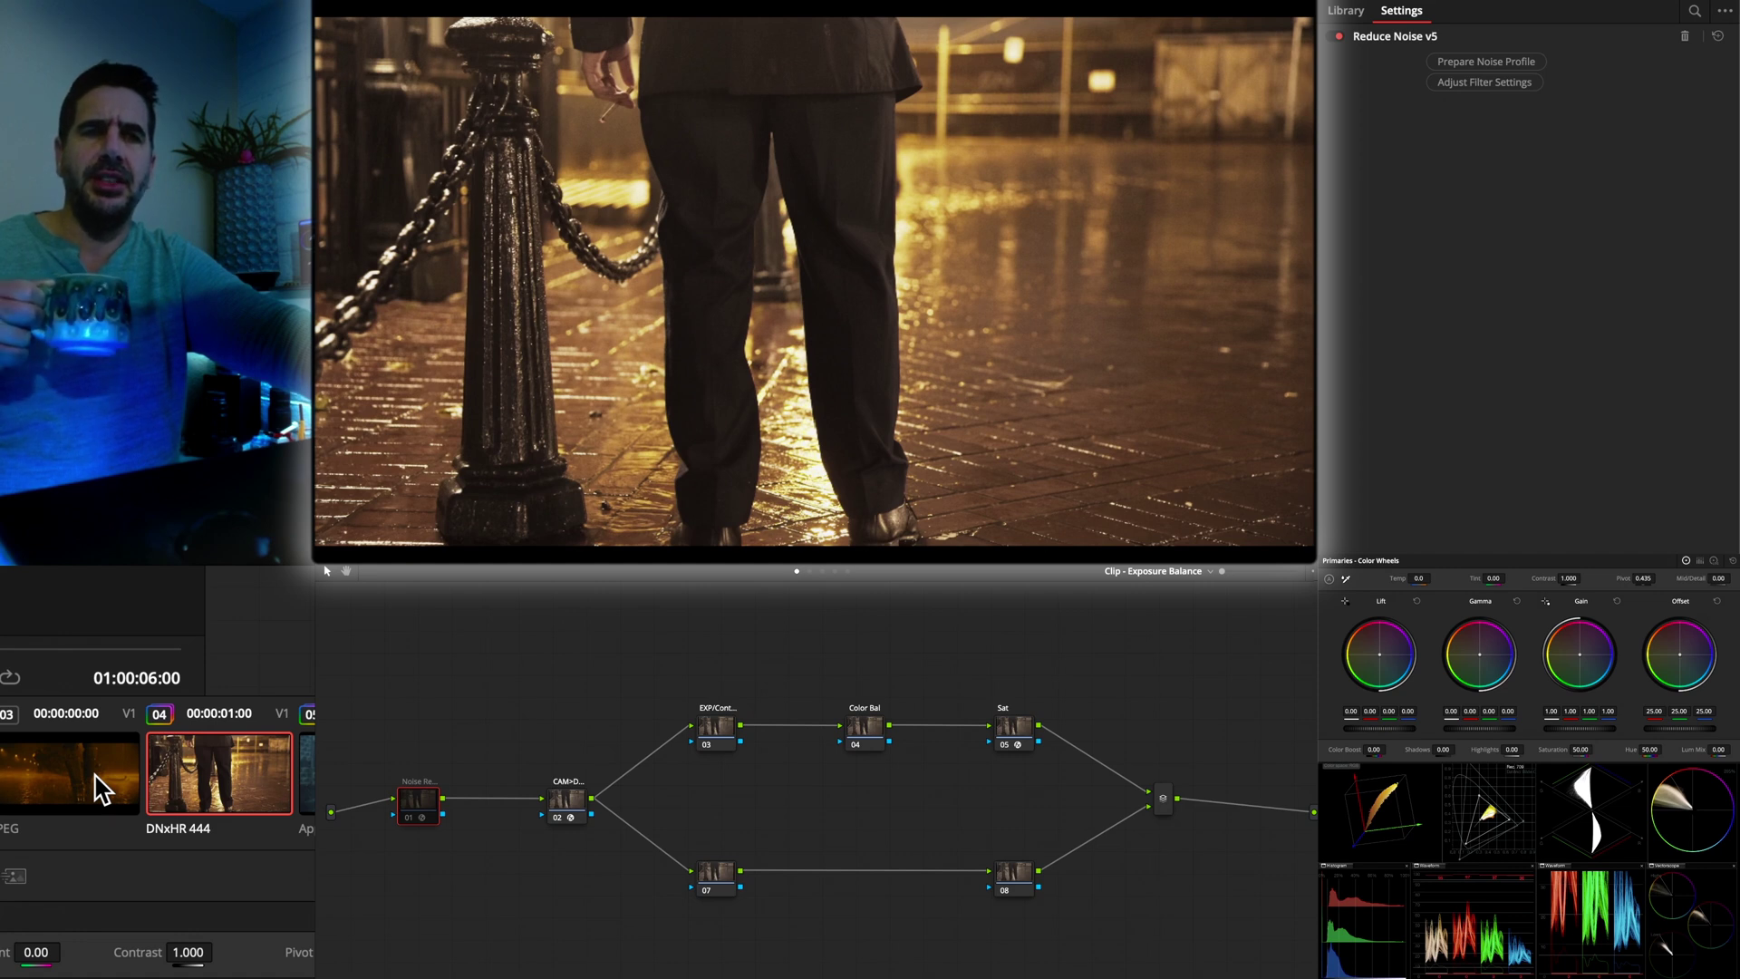
{"action": "left_click", "coordinate": [102, 789]}
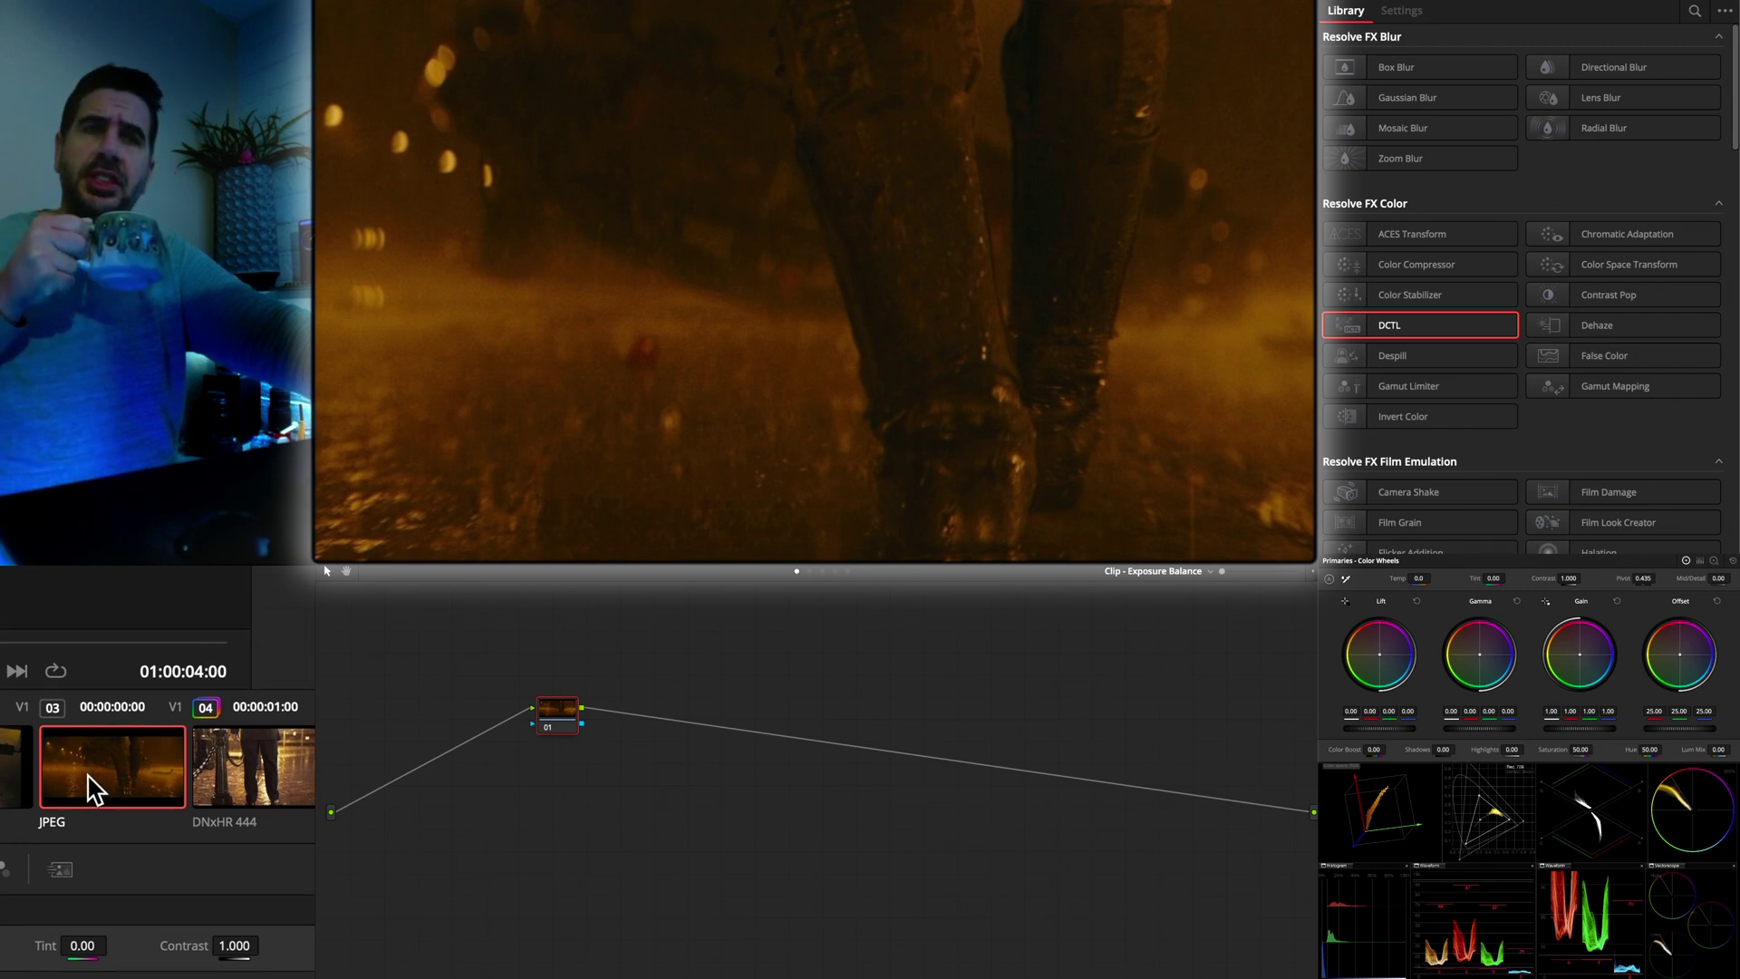
{"action": "left_click", "coordinate": [253, 768]}
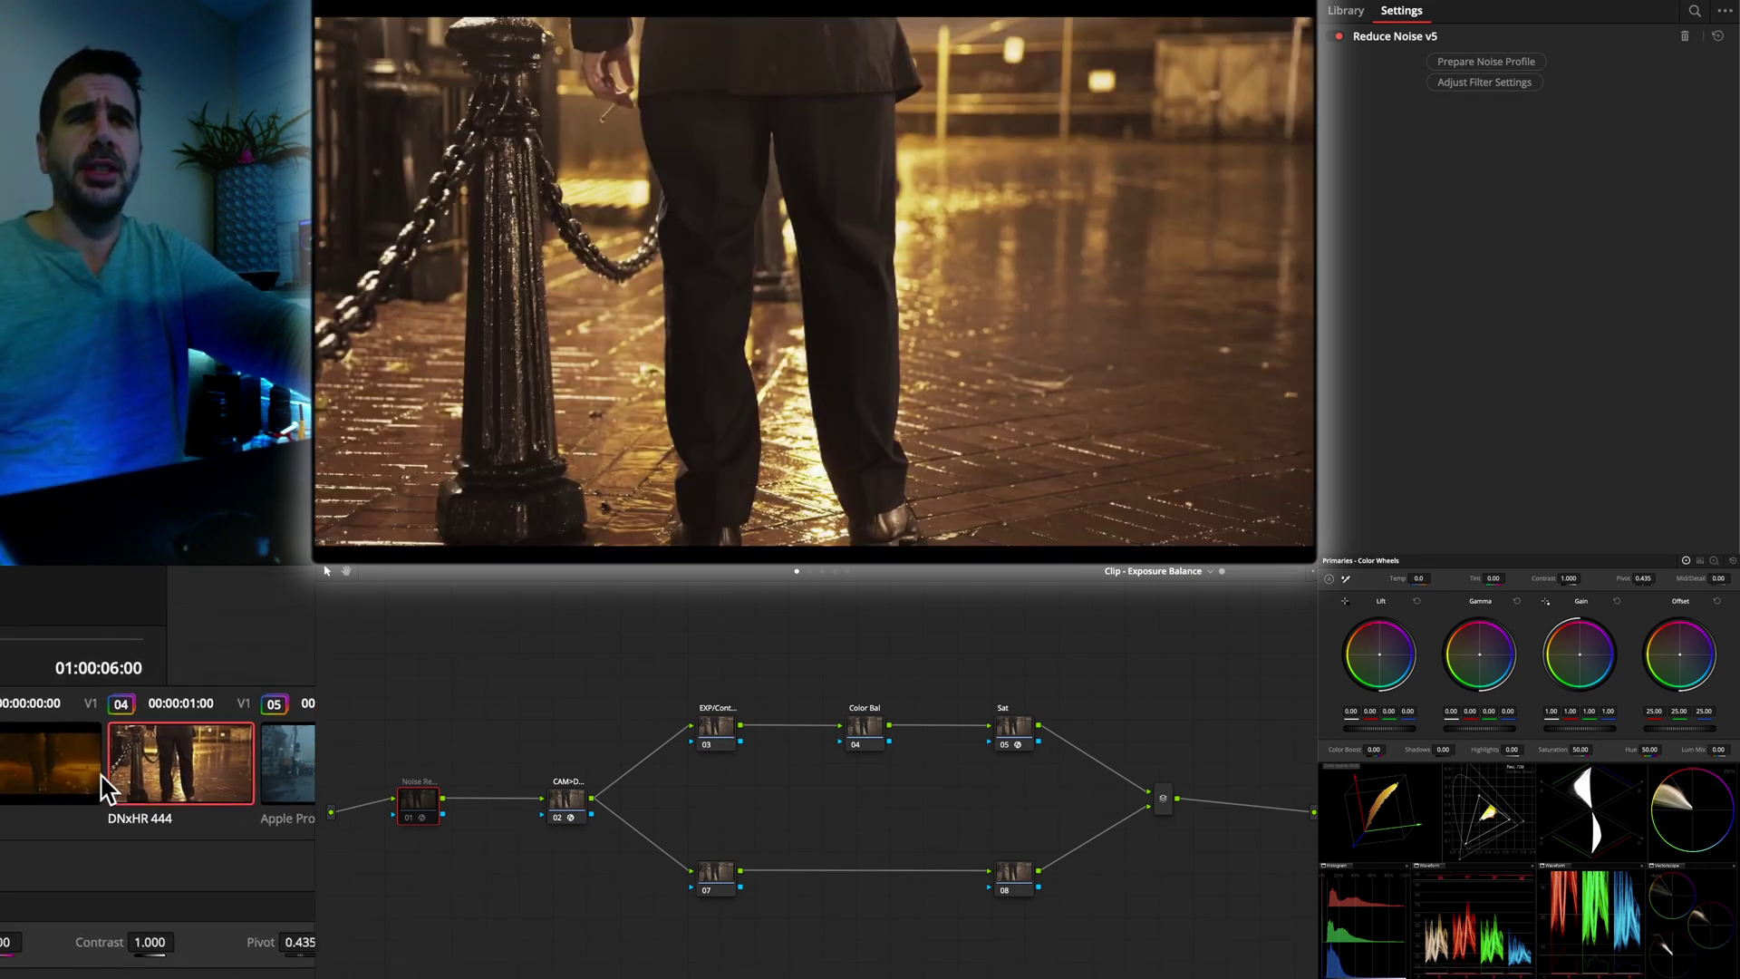
{"action": "left_click", "coordinate": [9, 762]}
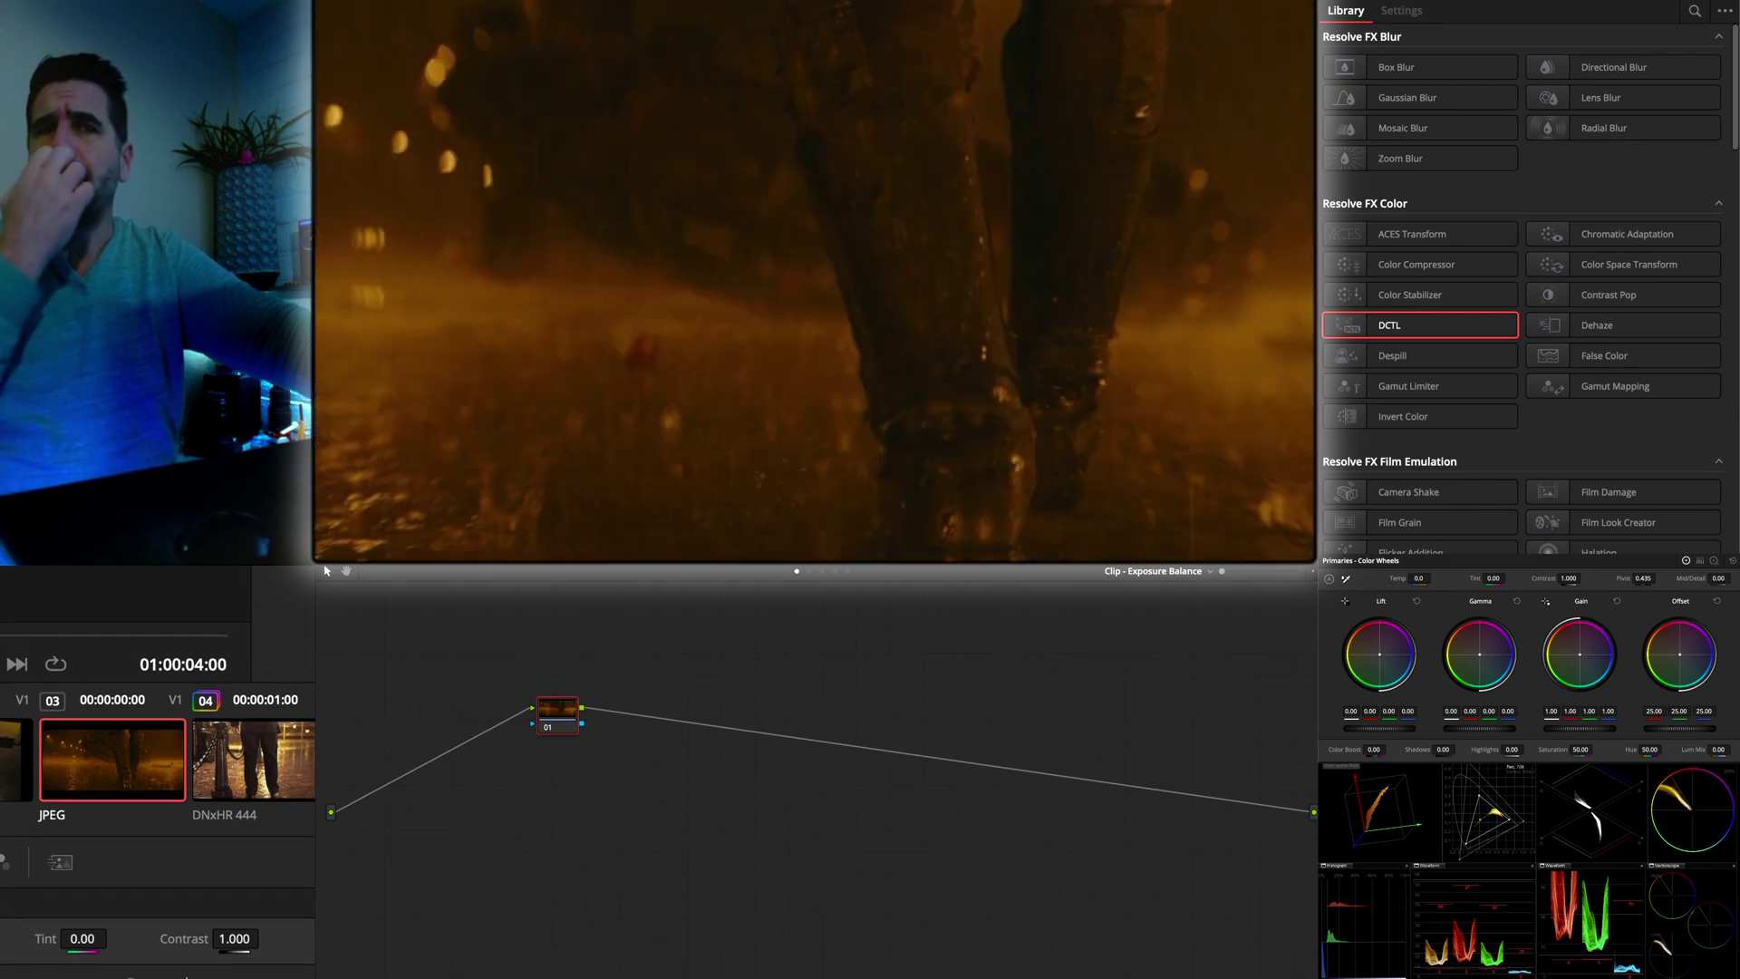
{"action": "left_click", "coordinate": [78, 774]}
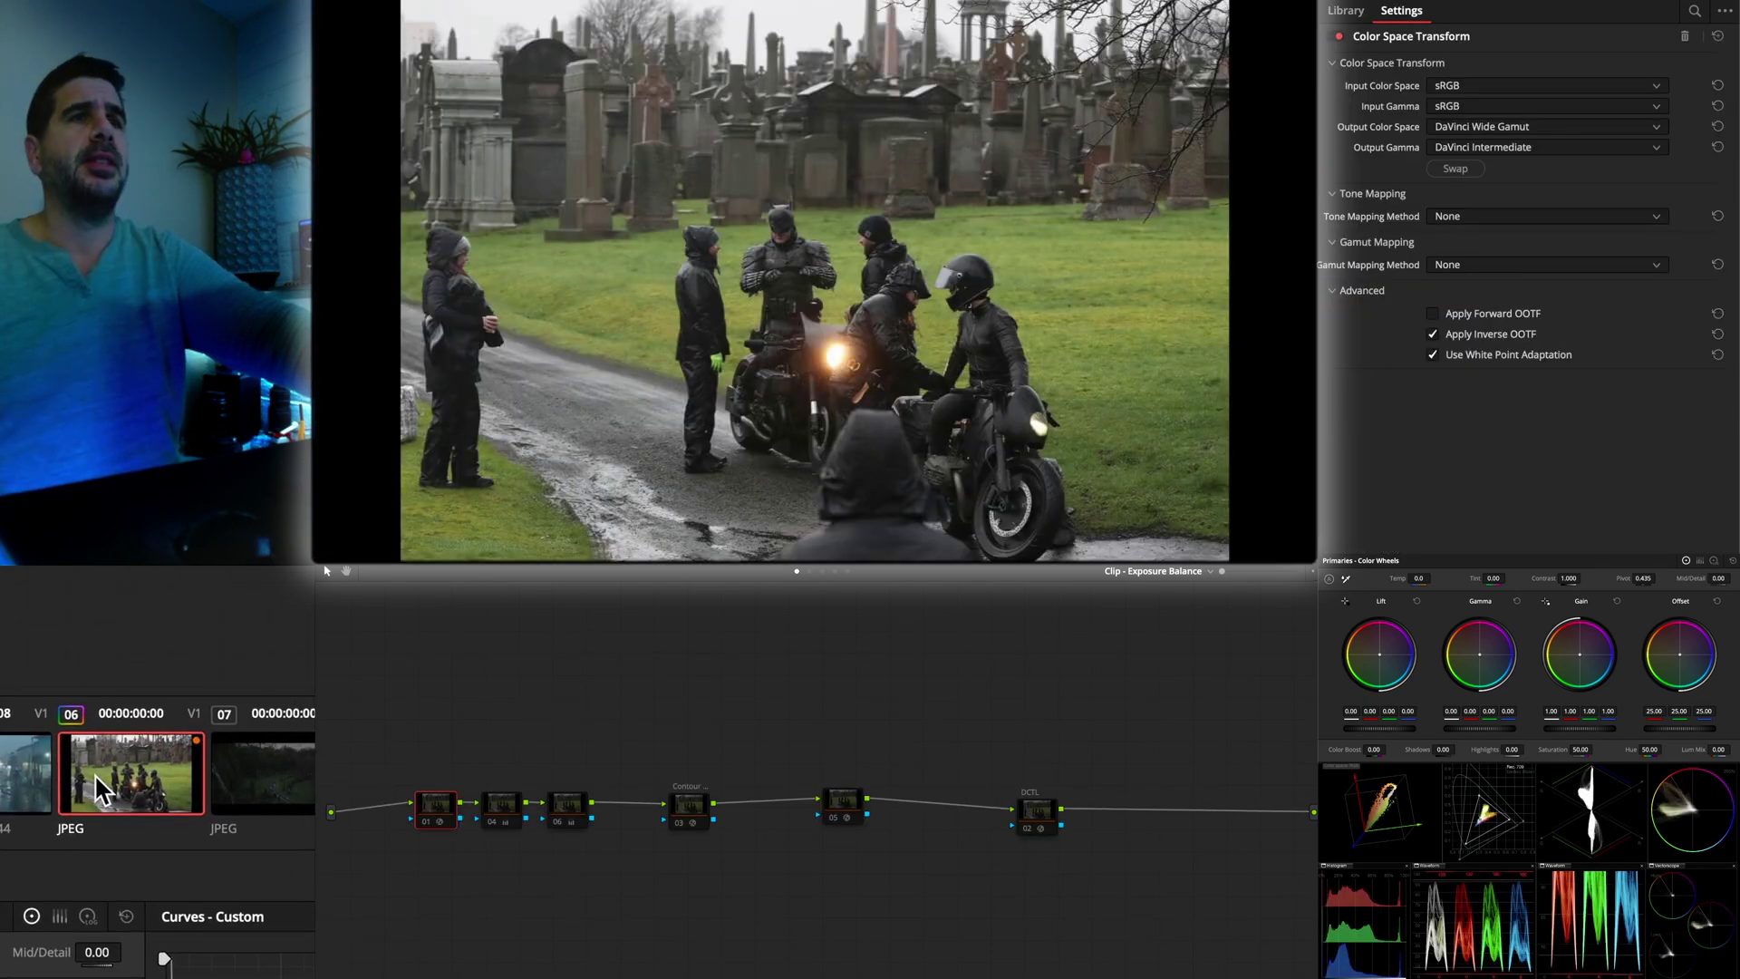
Review the cemetery stills, the orange highway still, the parked car still and the boots still alongside the night street clip
{"action": "left_click", "coordinate": [103, 788]}
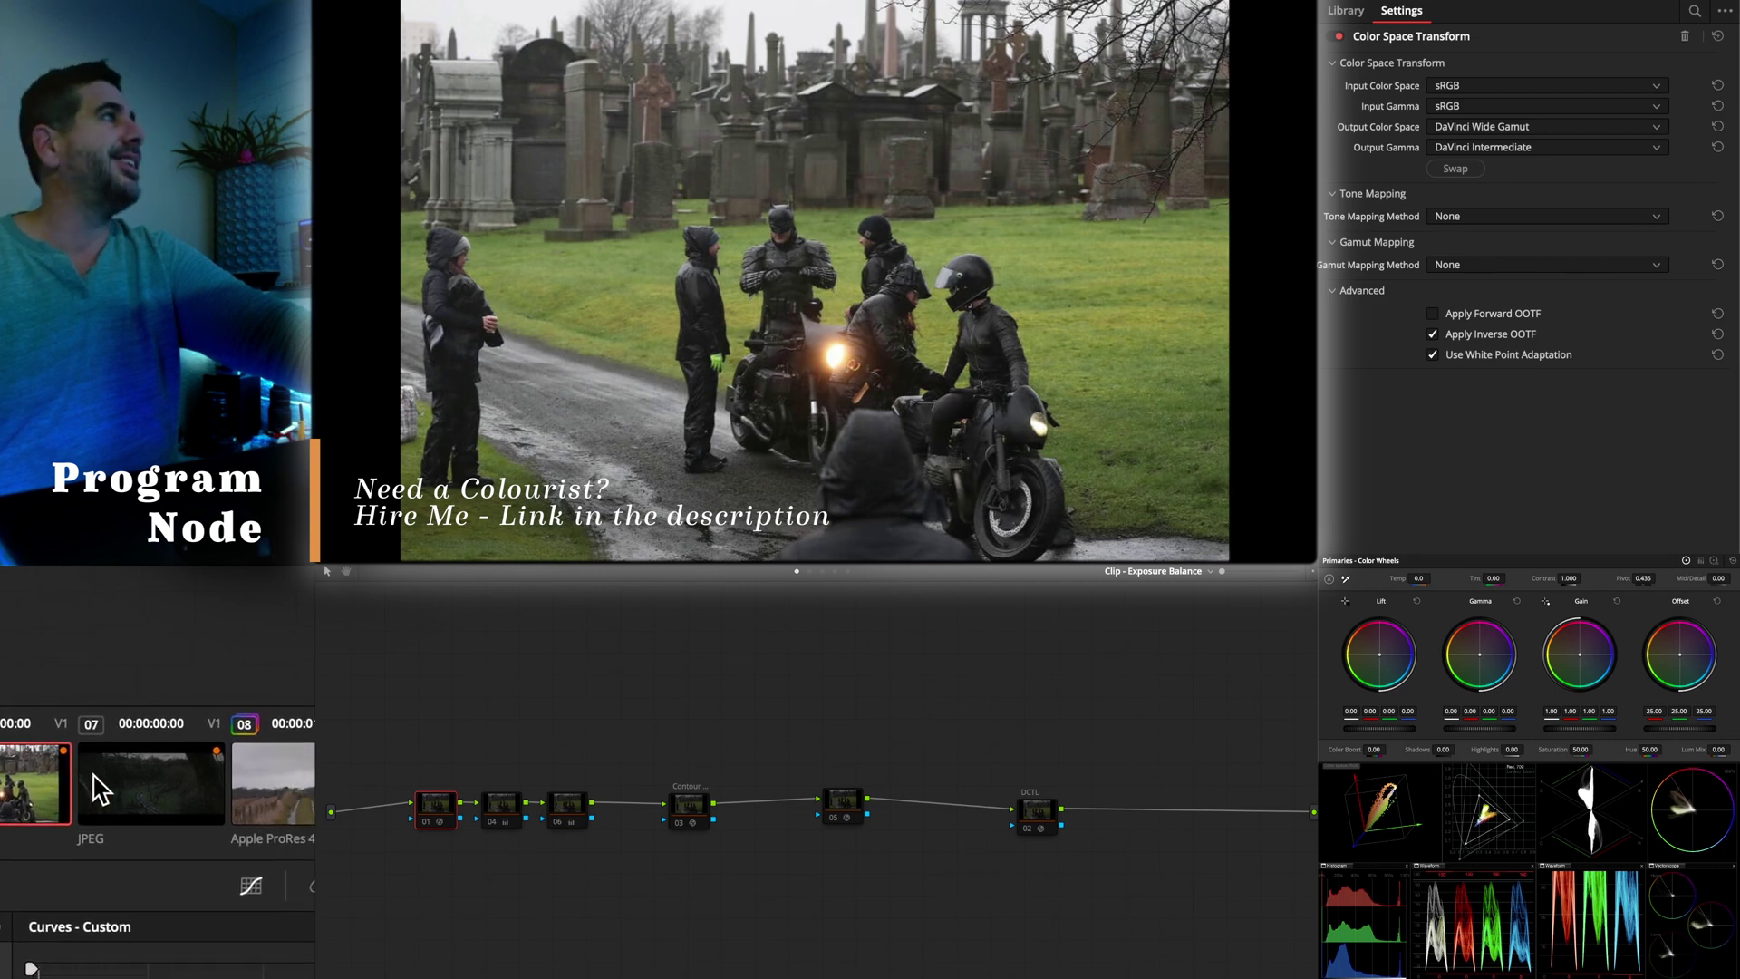
{"action": "left_click", "coordinate": [96, 776]}
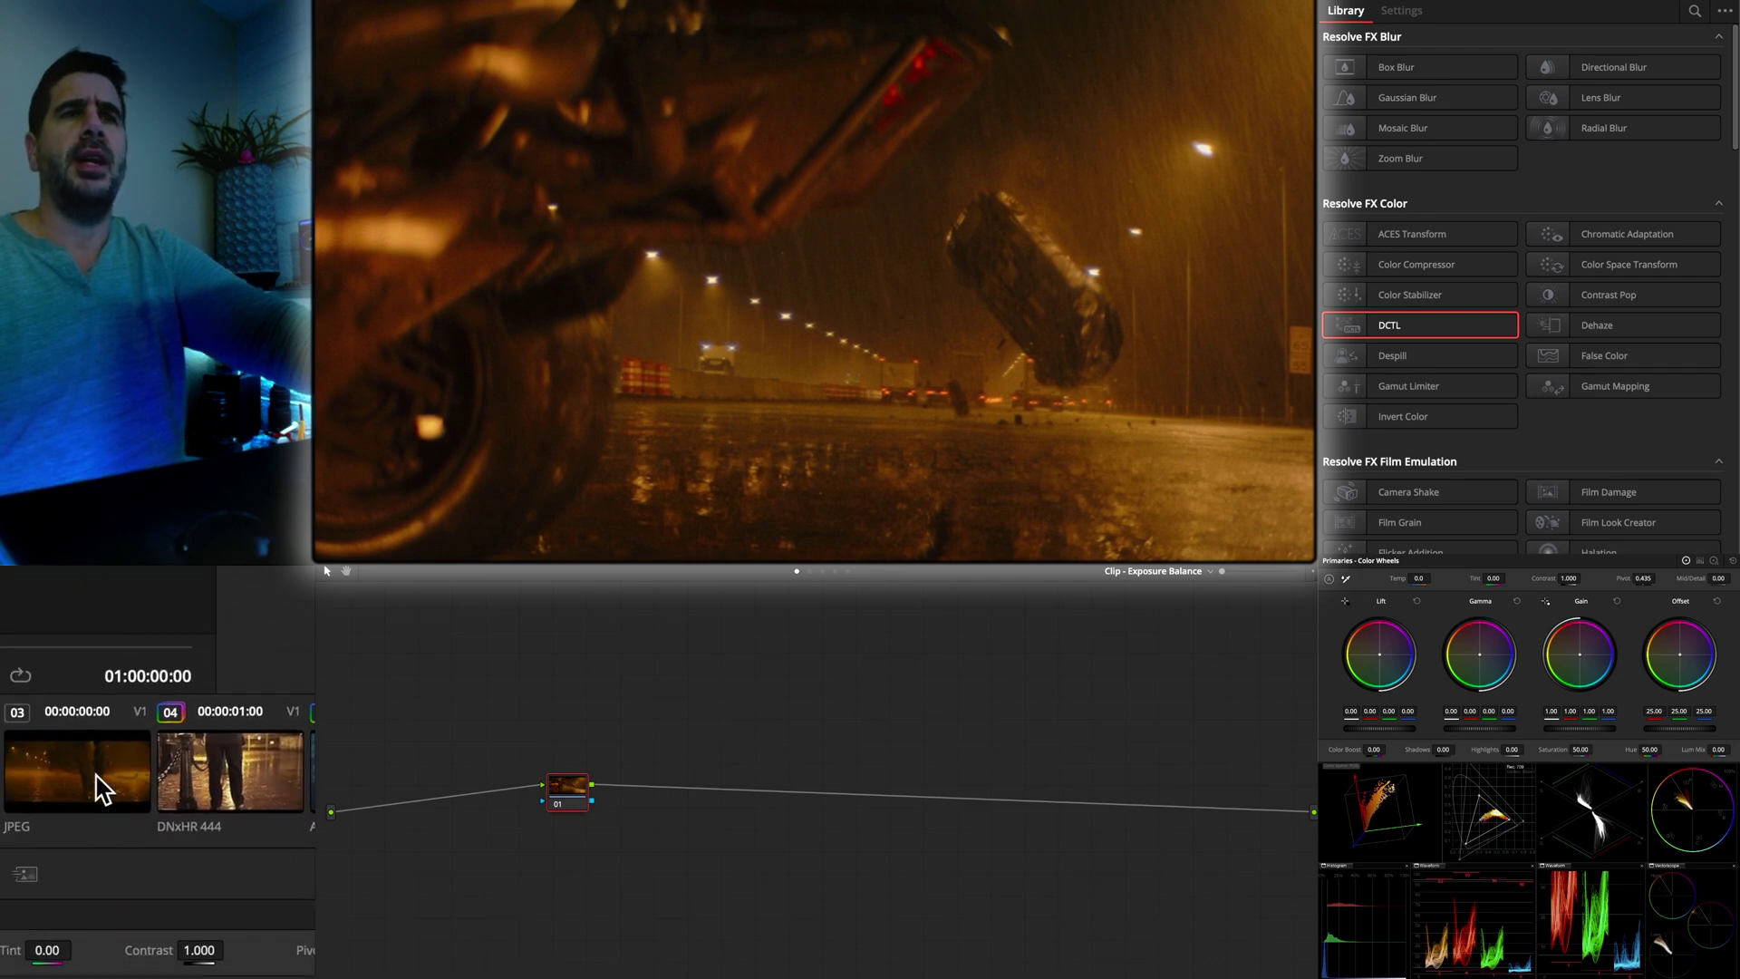
{"action": "left_click", "coordinate": [102, 788]}
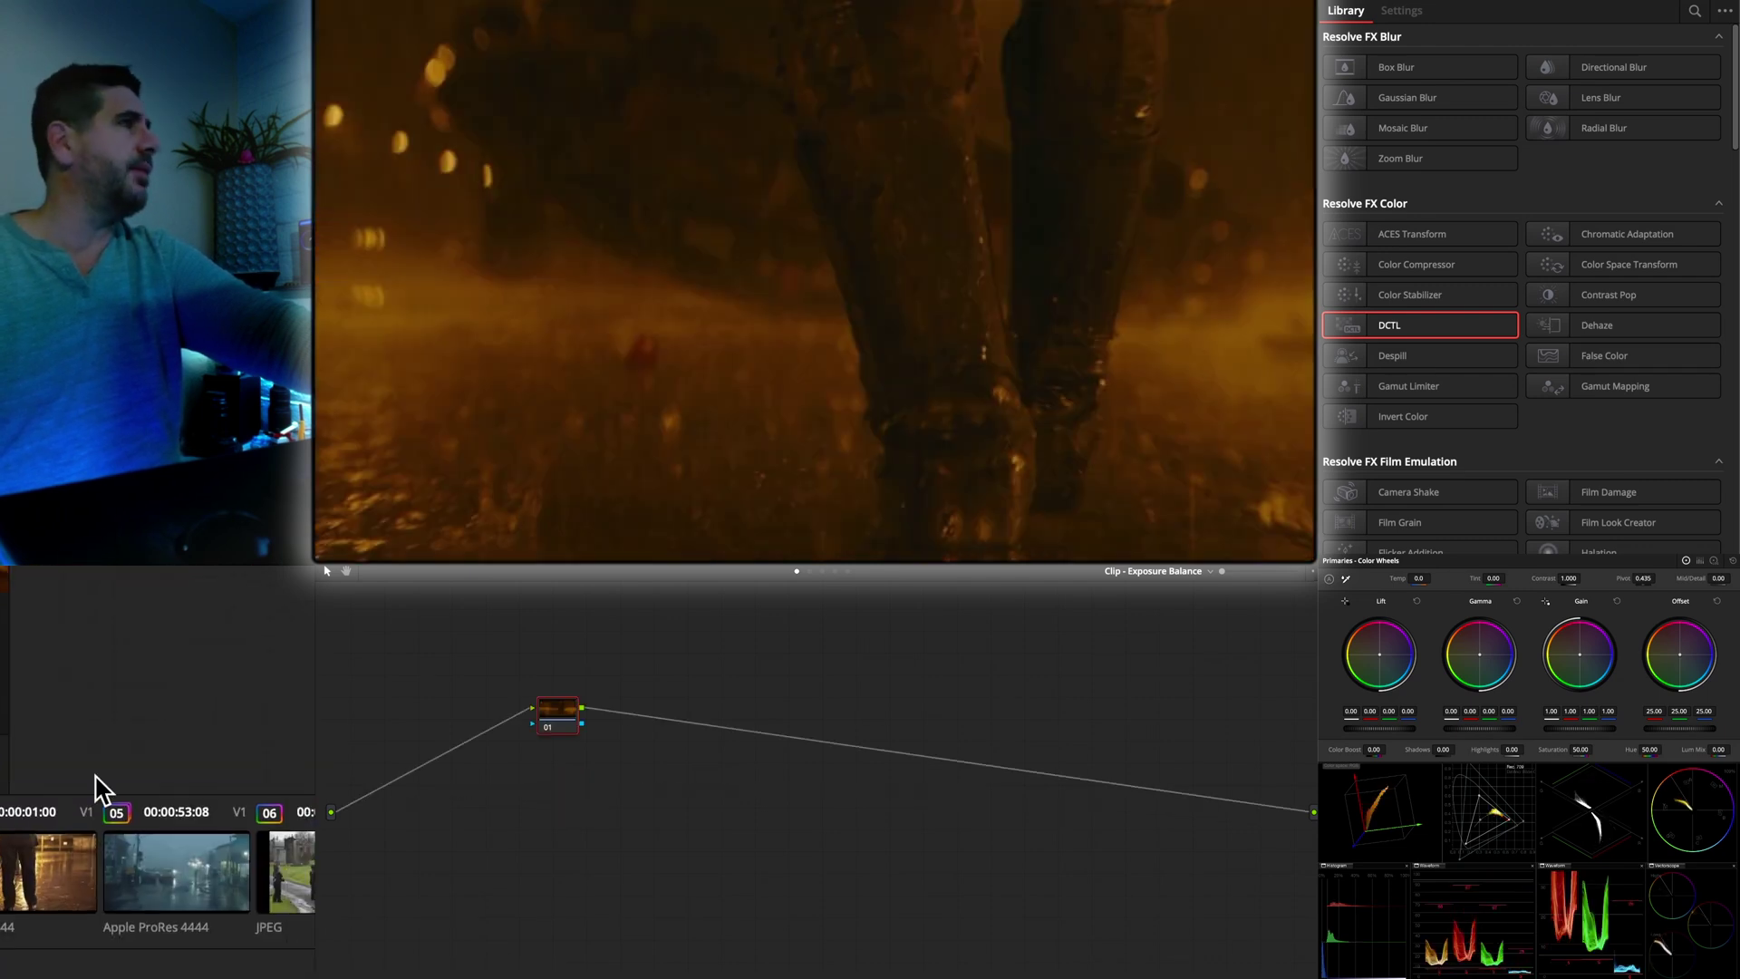
{"action": "key", "text": "Home"}
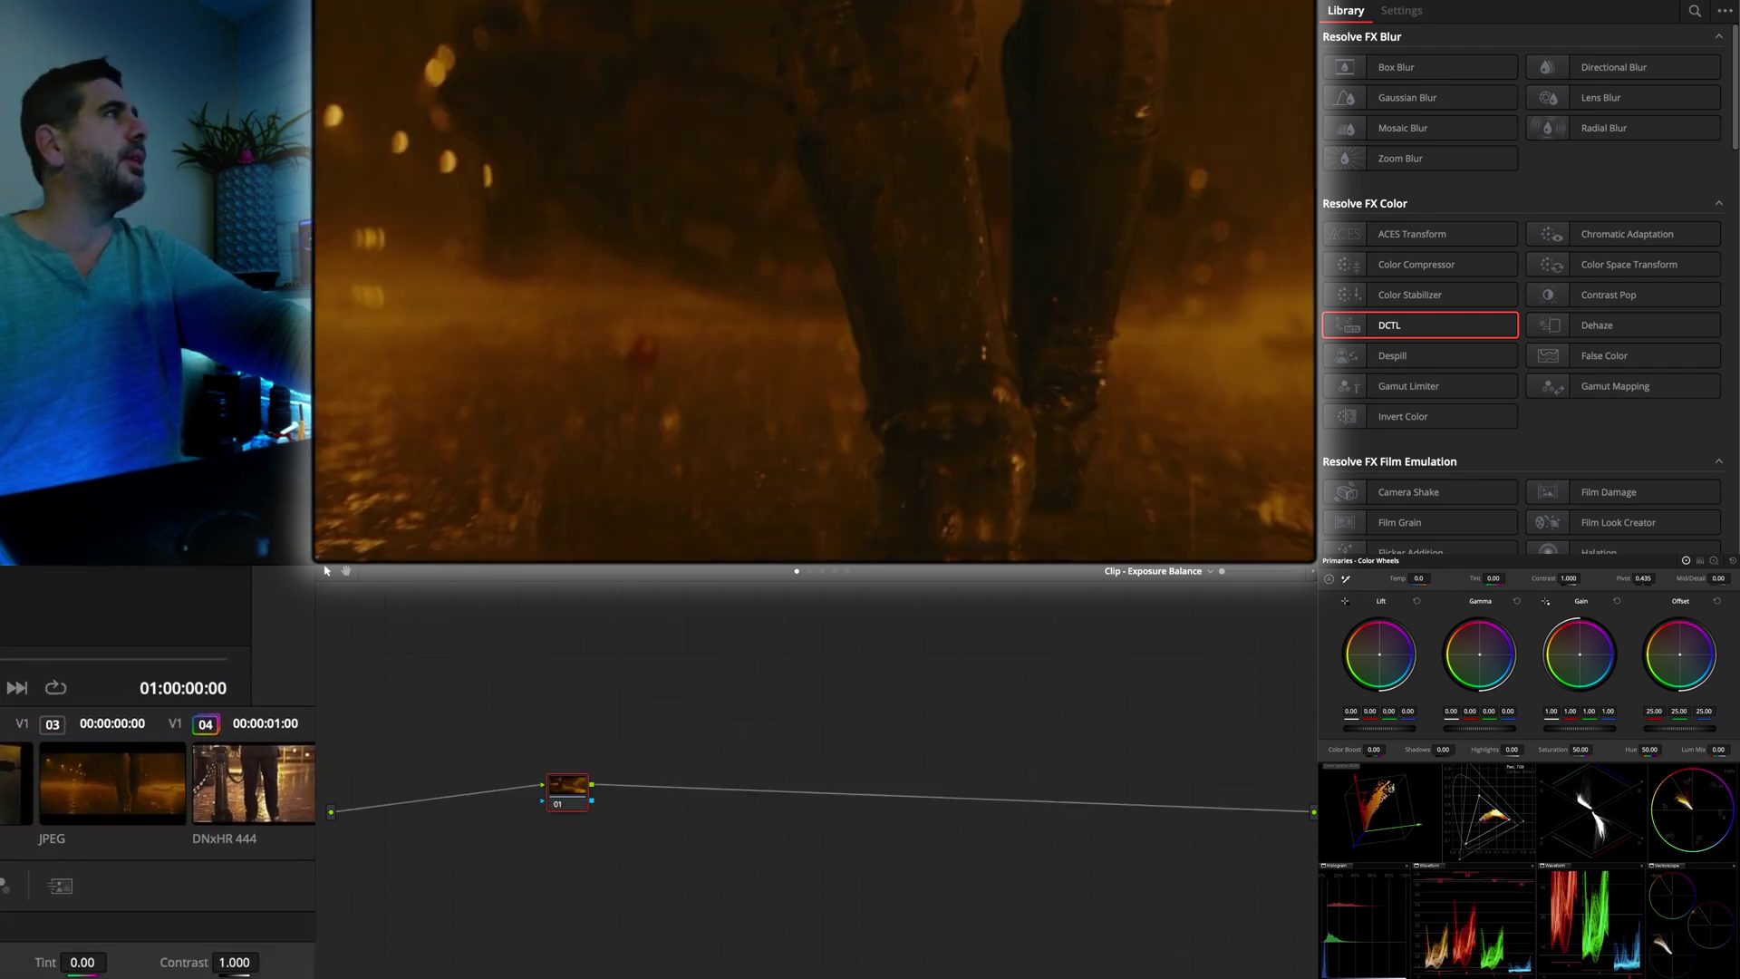
{"action": "left_click", "coordinate": [14, 782]}
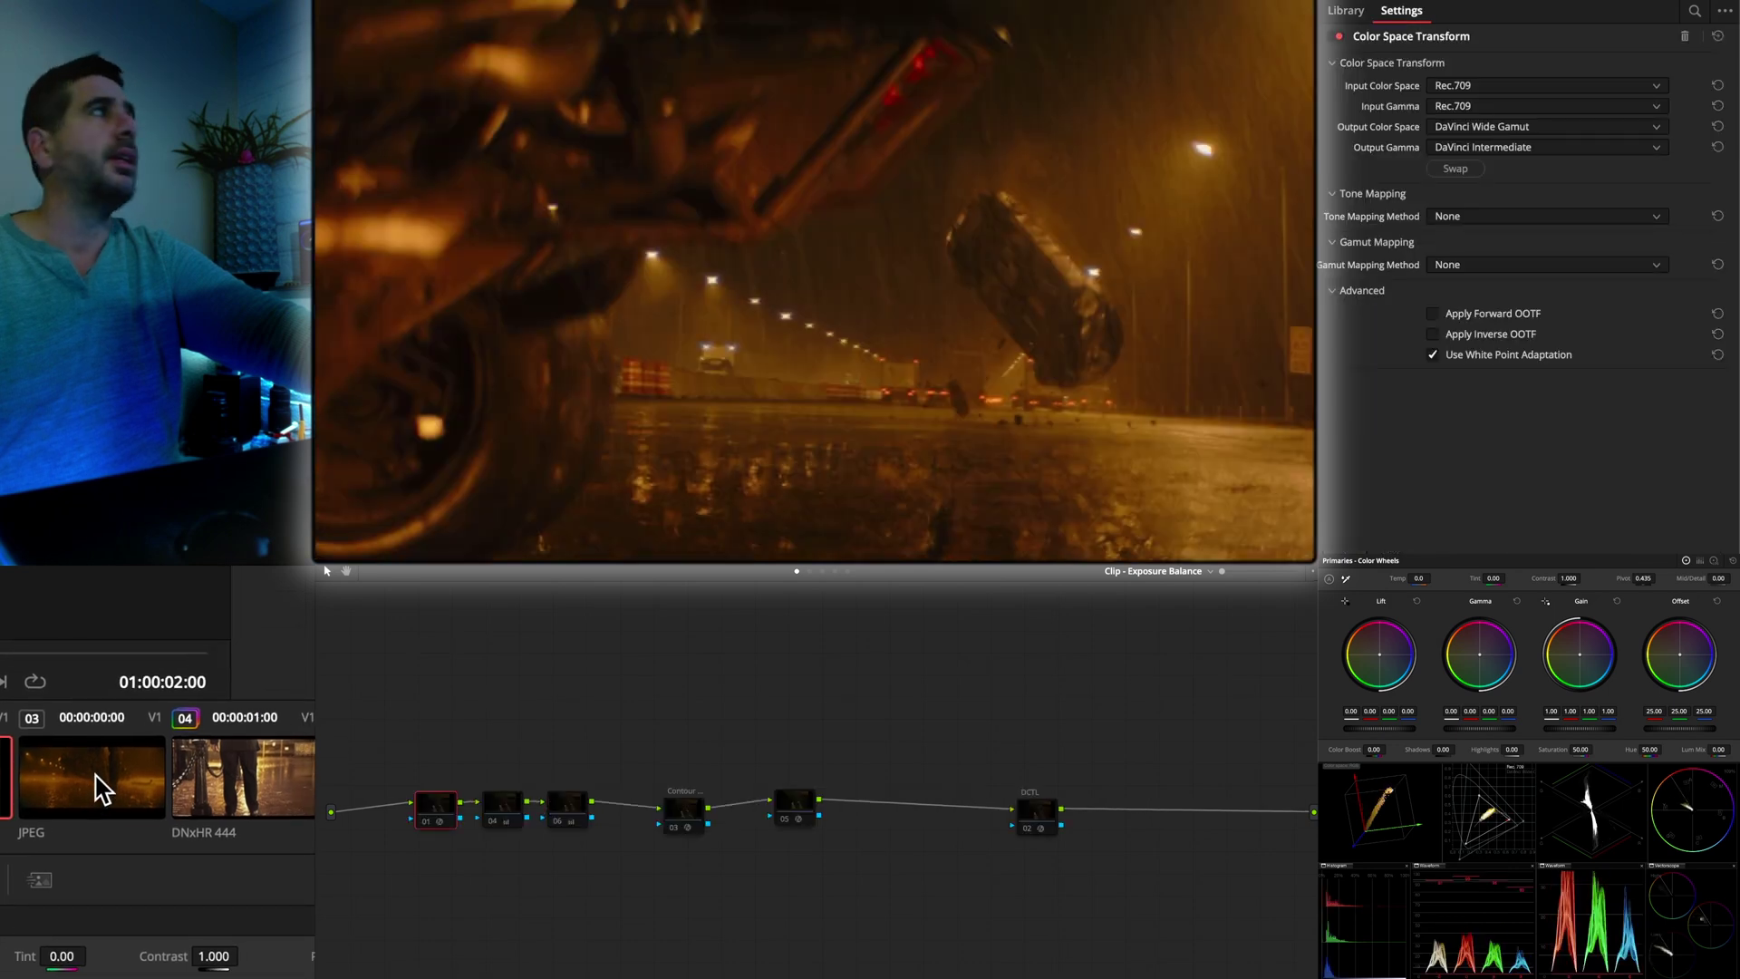
{"action": "left_click", "coordinate": [102, 788]}
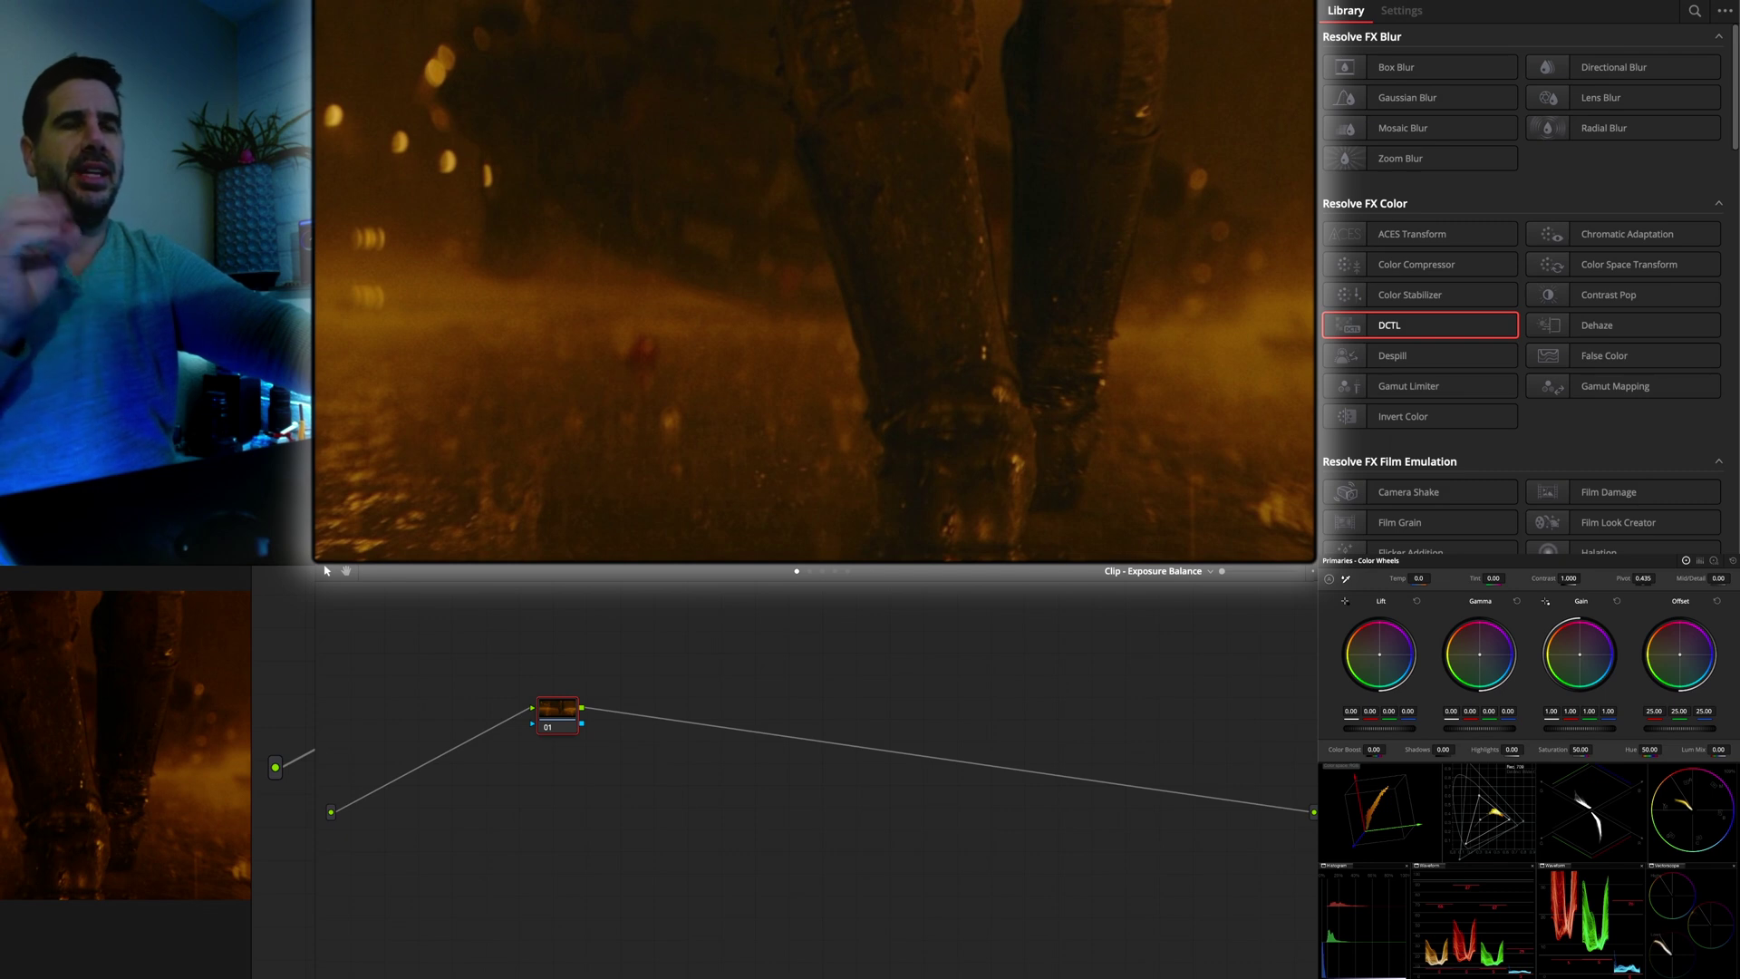
{"action": "left_click", "coordinate": [102, 789]}
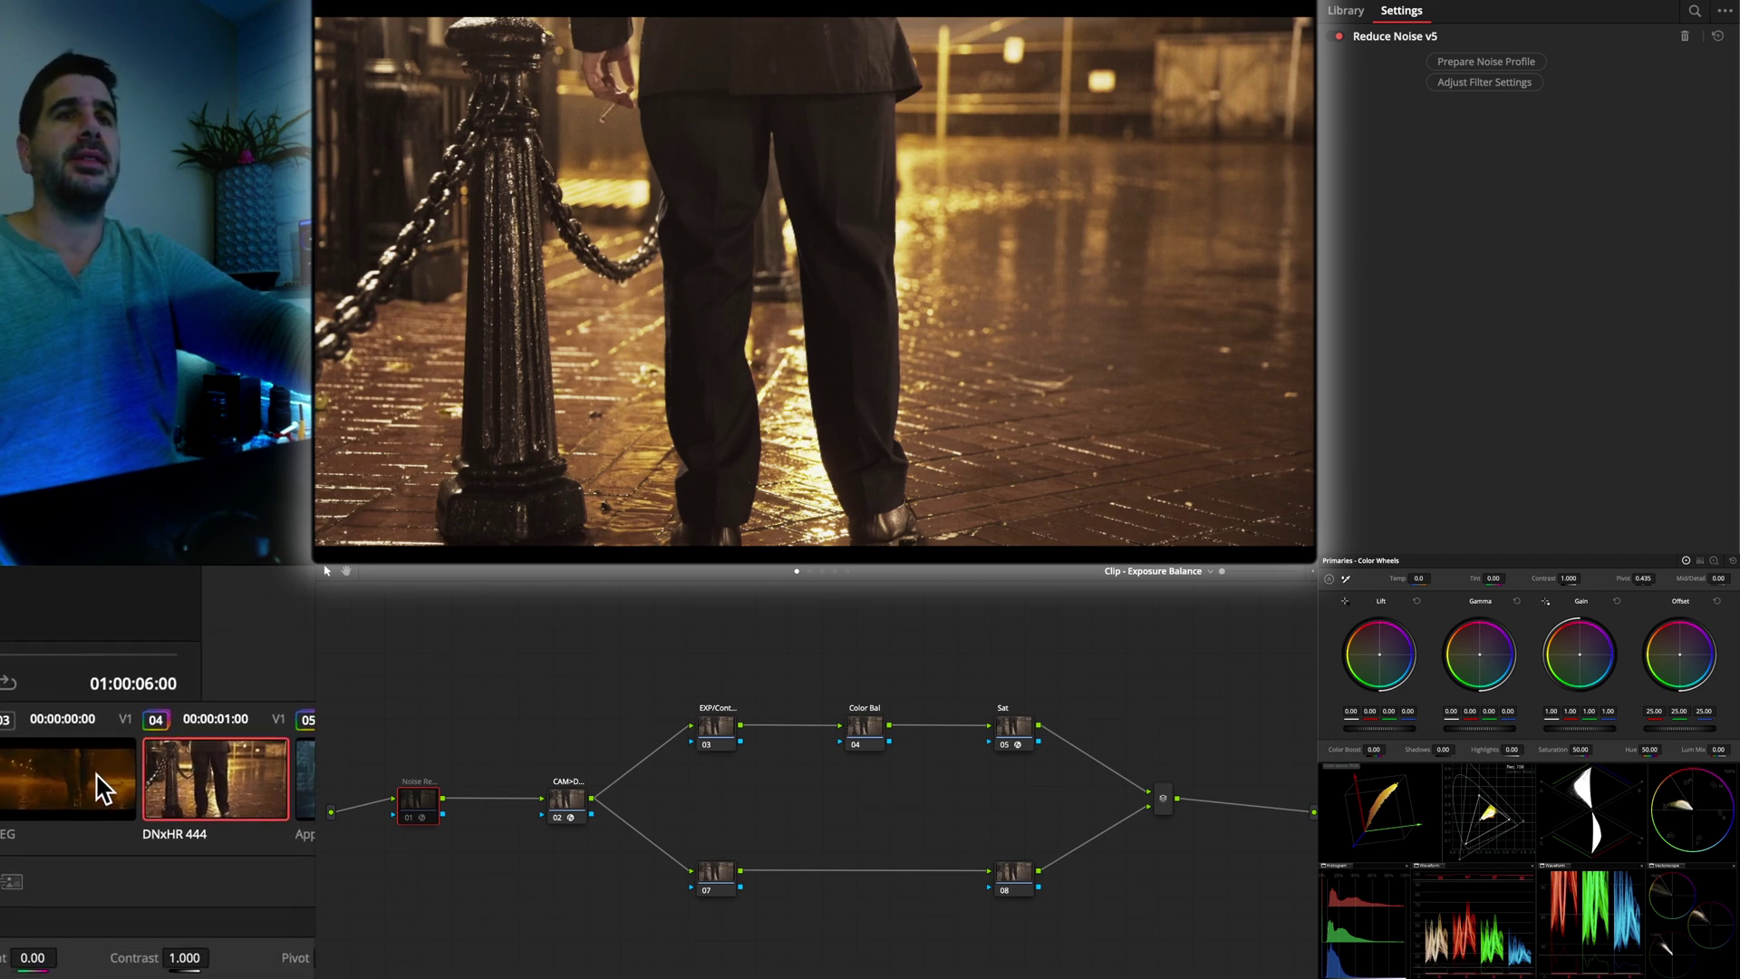
{"action": "left_click", "coordinate": [97, 781]}
Inspect the parked car still's Color Space Transform and OpenDRT nodes, and enable the OpenDRT node
{"action": "left_click", "coordinate": [13, 781]}
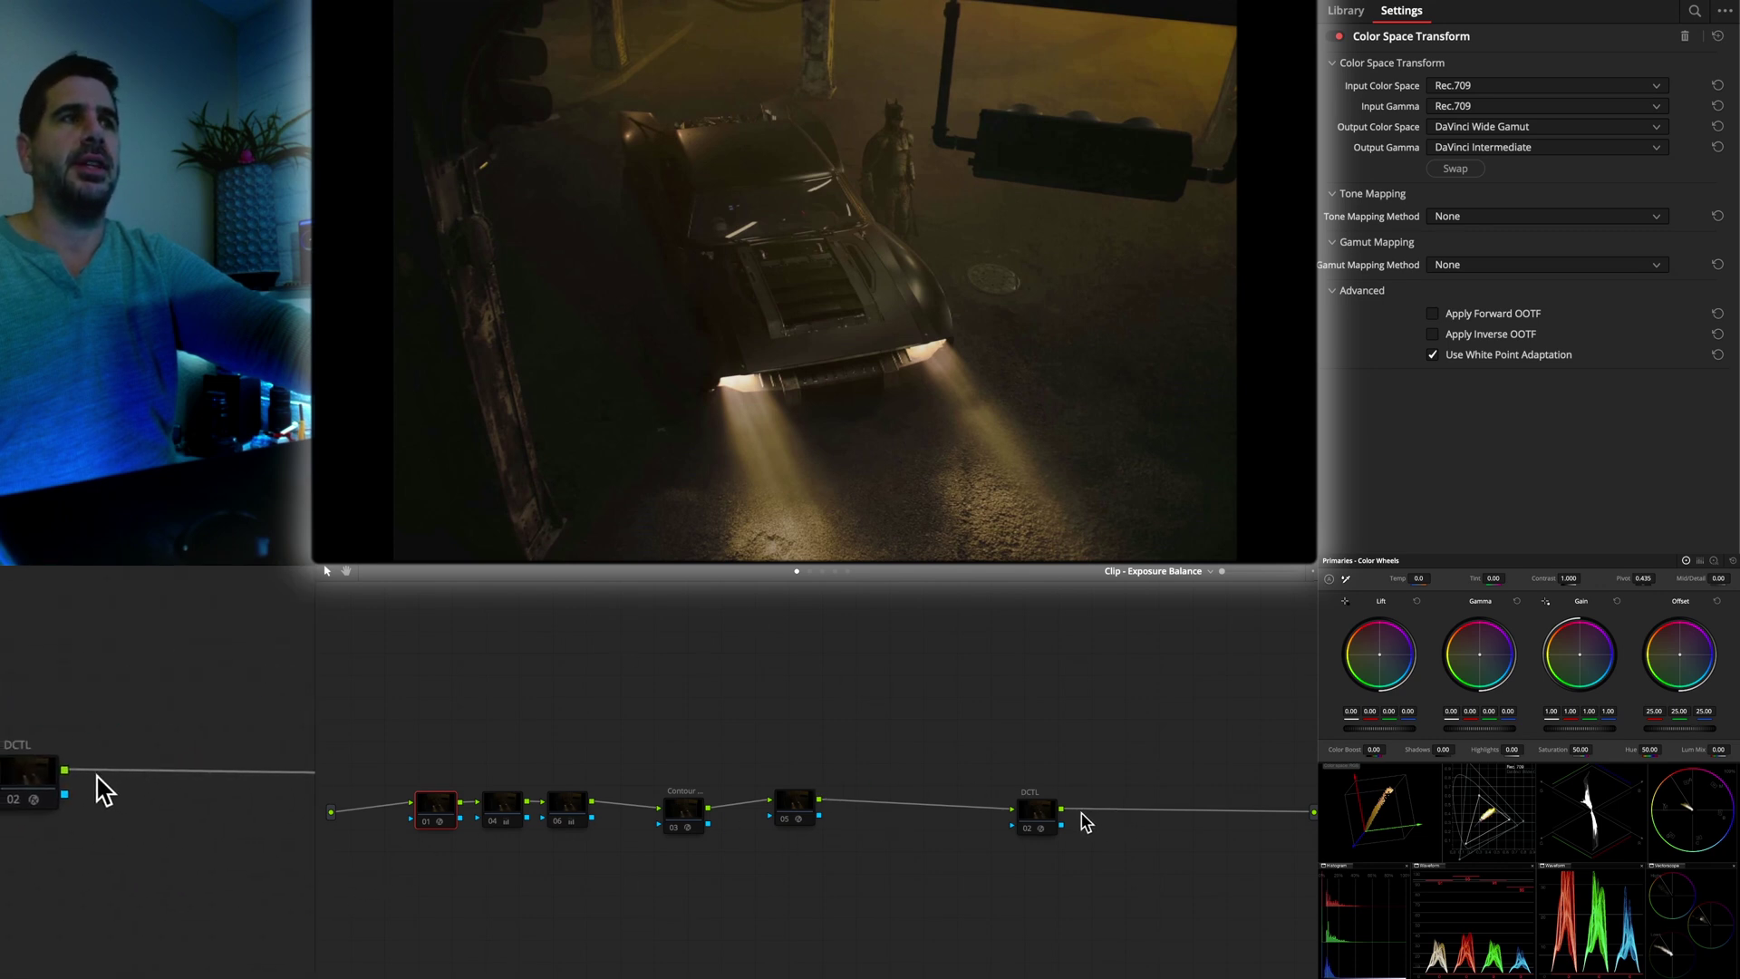
{"action": "left_click", "coordinate": [1025, 814]}
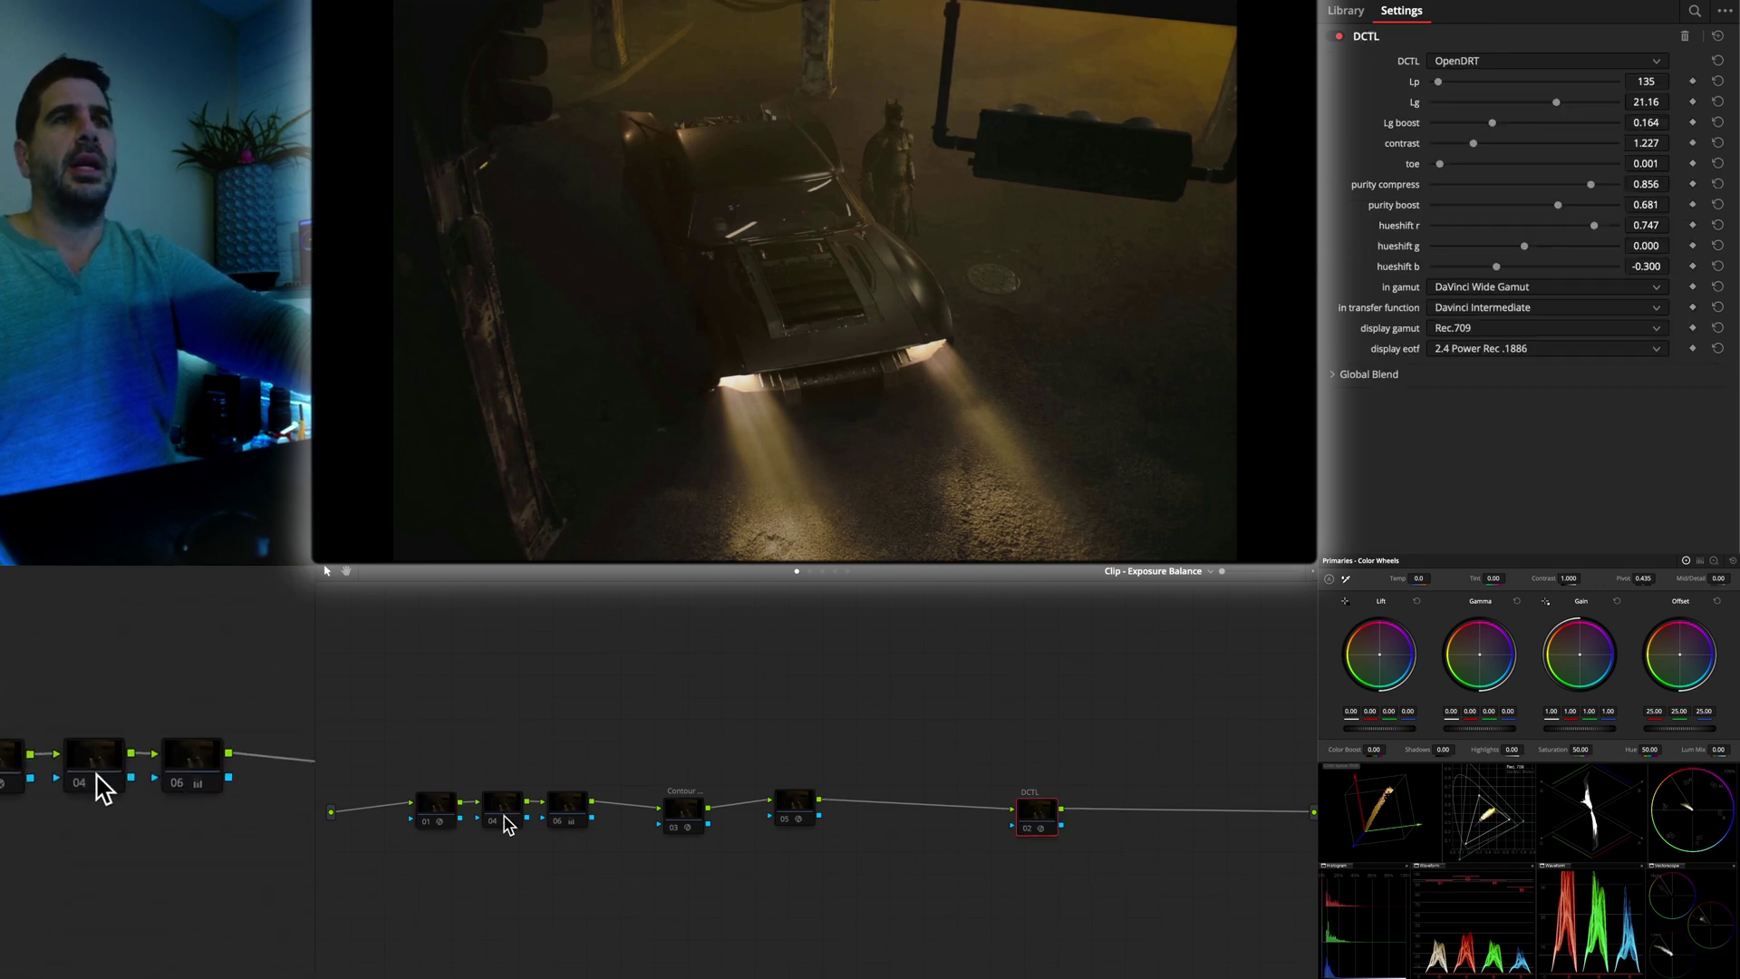
{"action": "left_click", "coordinate": [437, 811]}
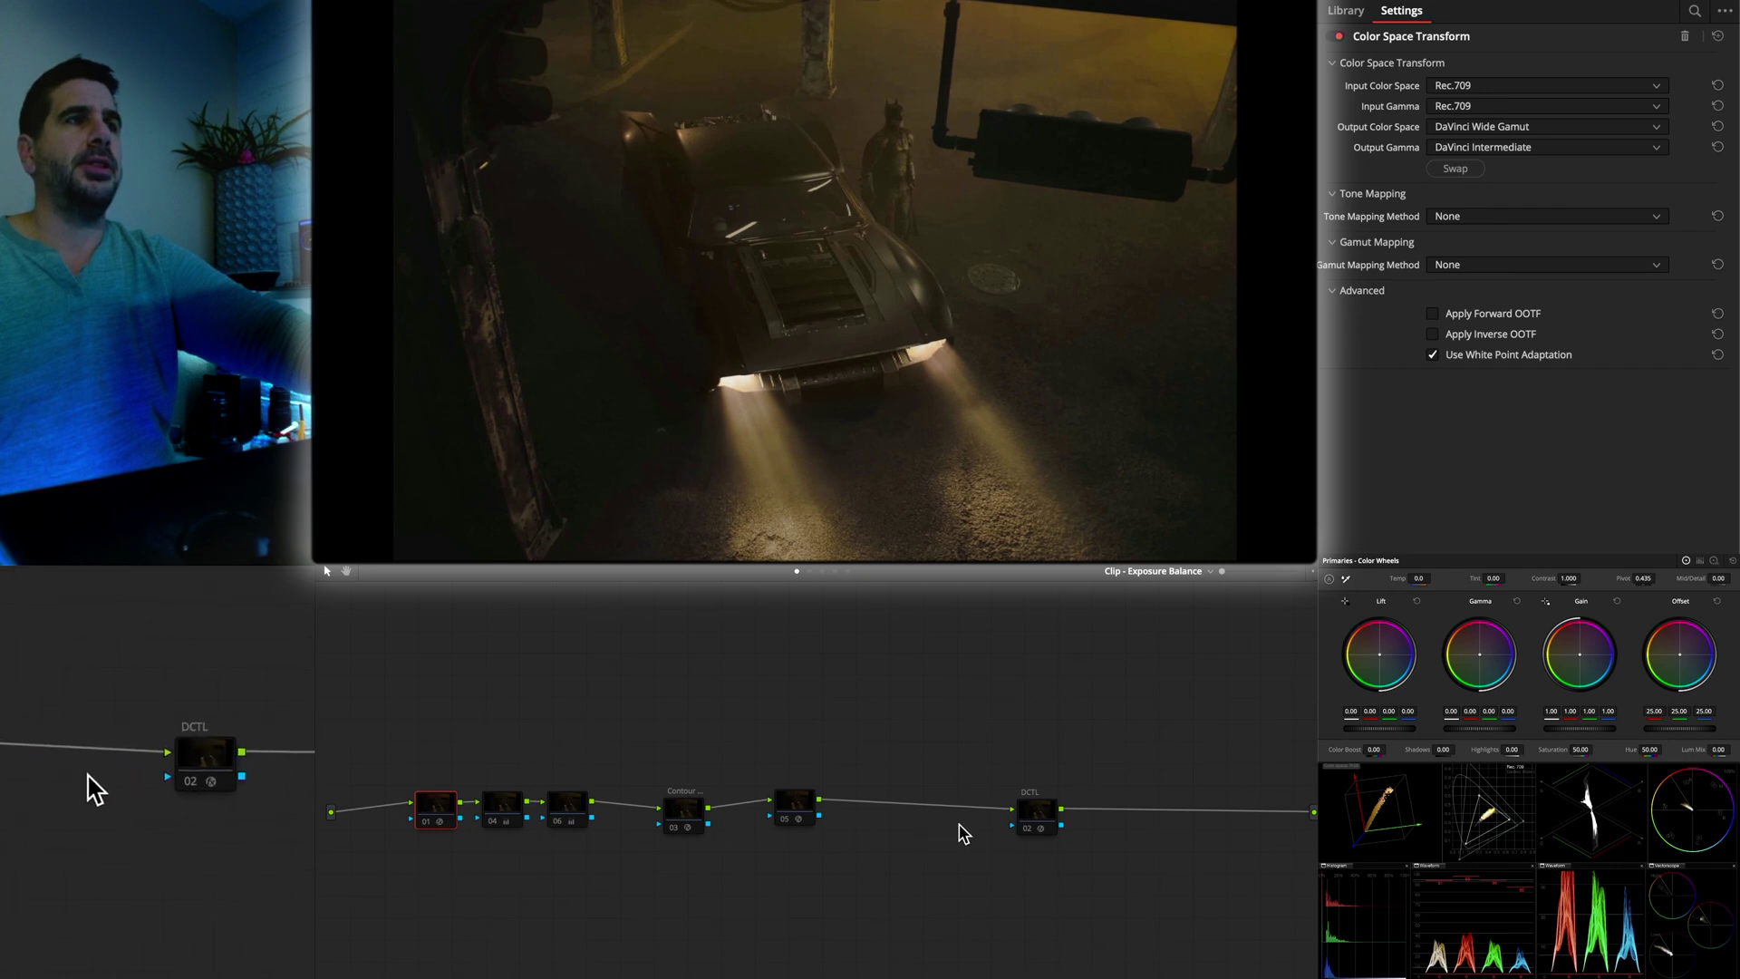
{"action": "left_click", "coordinate": [1037, 823]}
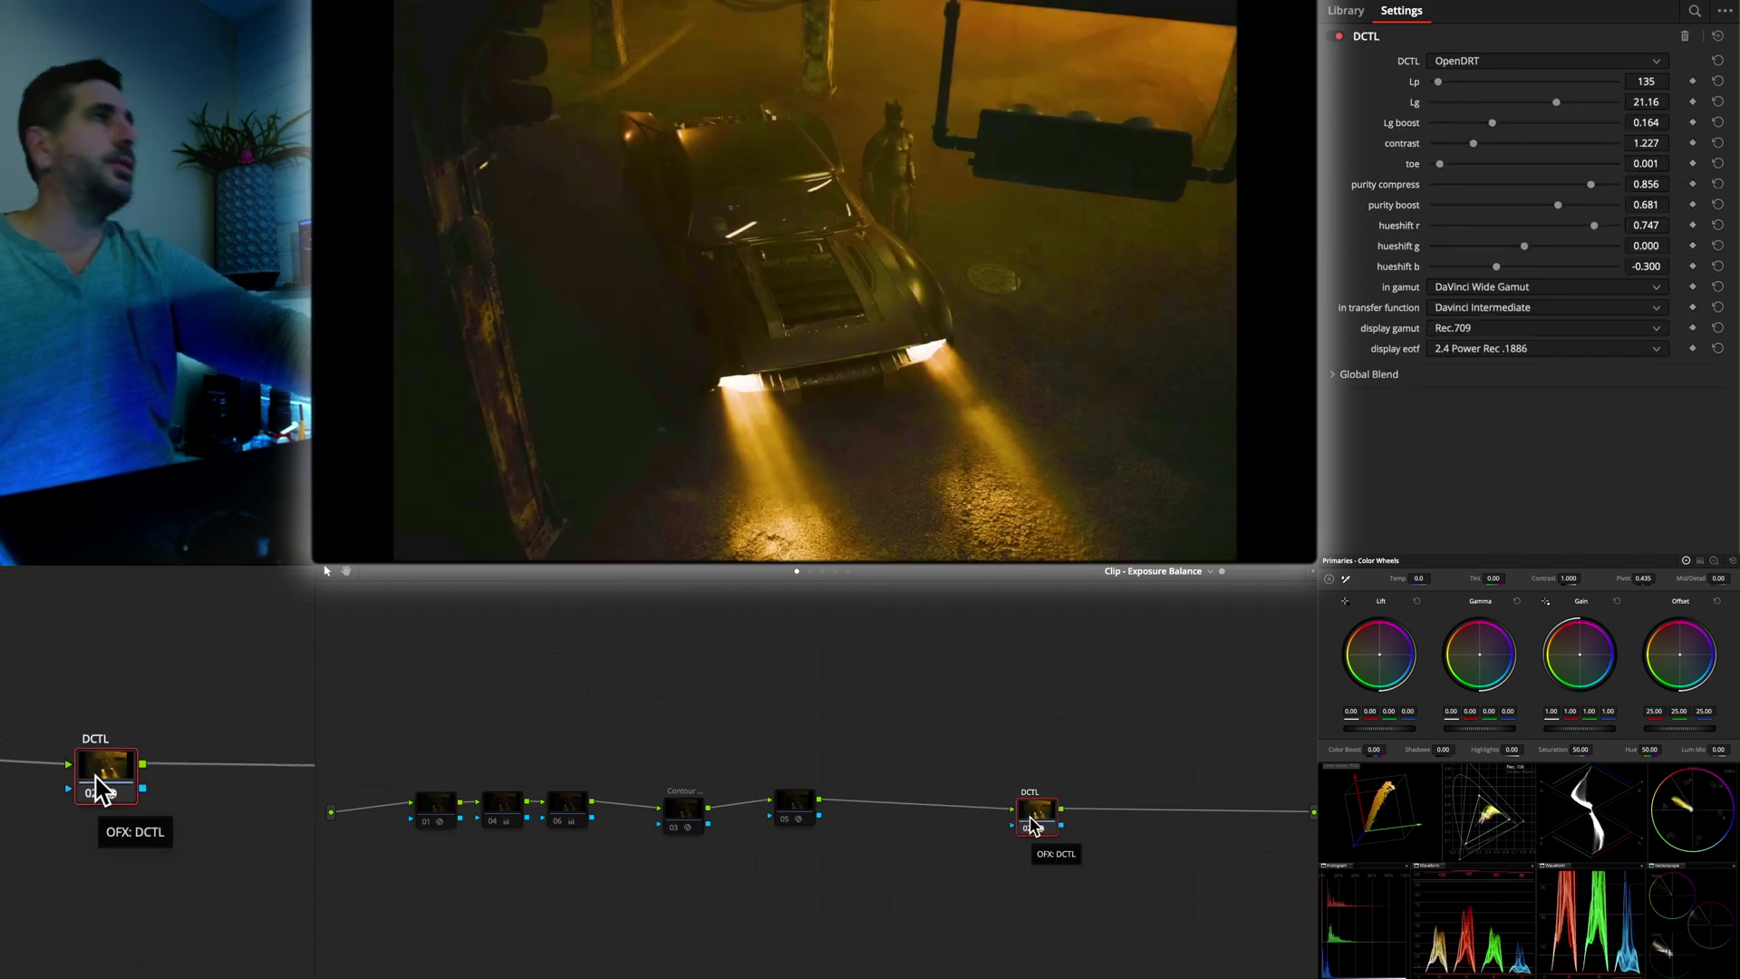
Check the MONO-SAT-DENSITY-HUE node's settings and set the OpenDRT node's red hue shift to 0.651
{"action": "left_click", "coordinate": [787, 807]}
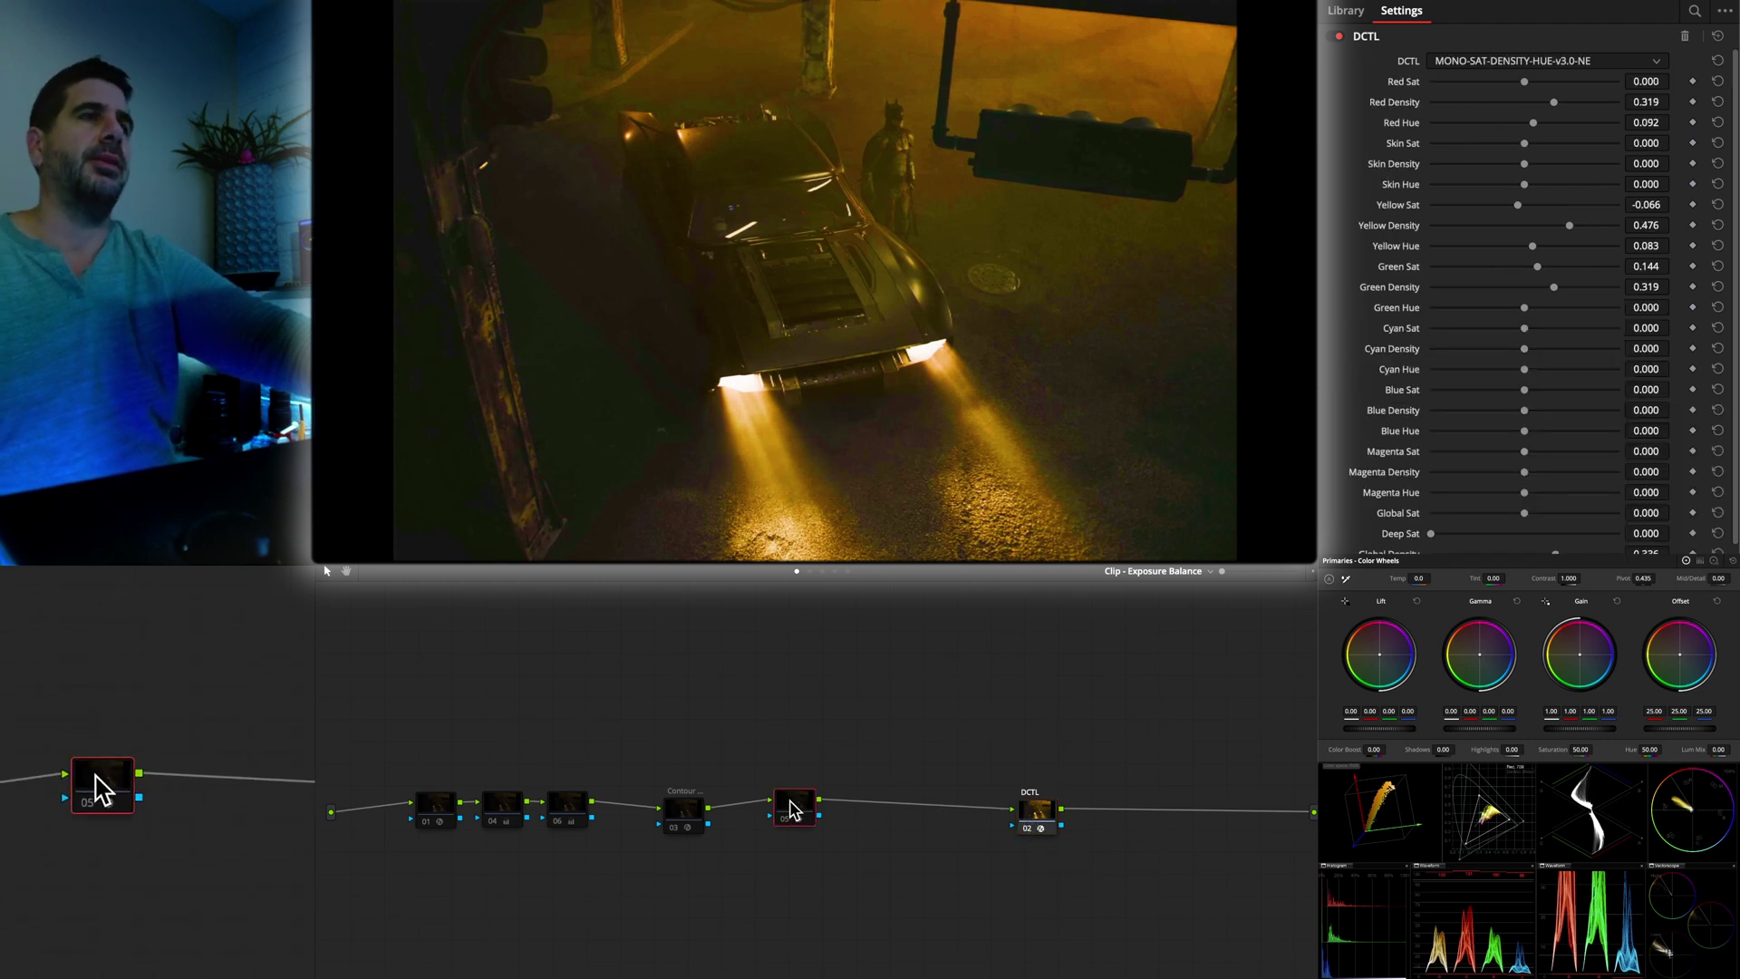
{"action": "left_click", "coordinate": [1042, 804]}
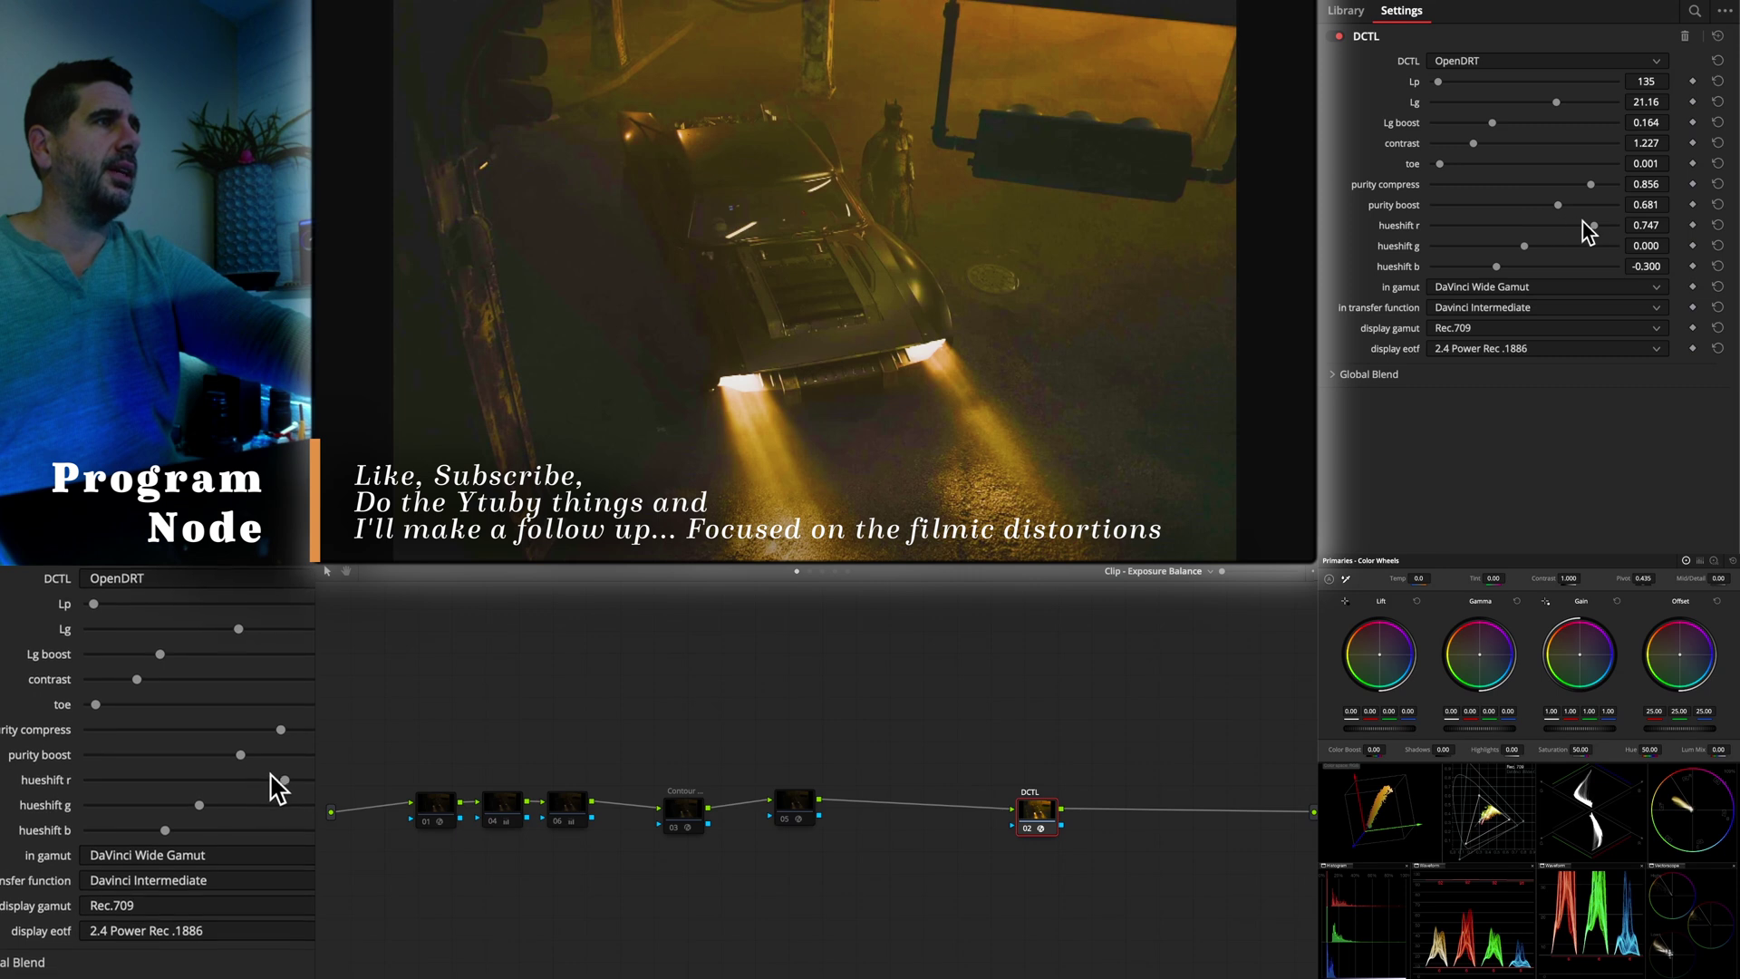
{"action": "mouse_move", "coordinate": [1593, 227]}
{"action": "left_mouse_down"}
{"action": "mouse_move", "coordinate": [1558, 227]}
{"action": "mouse_move", "coordinate": [1595, 228]}
{"action": "left_mouse_up"}
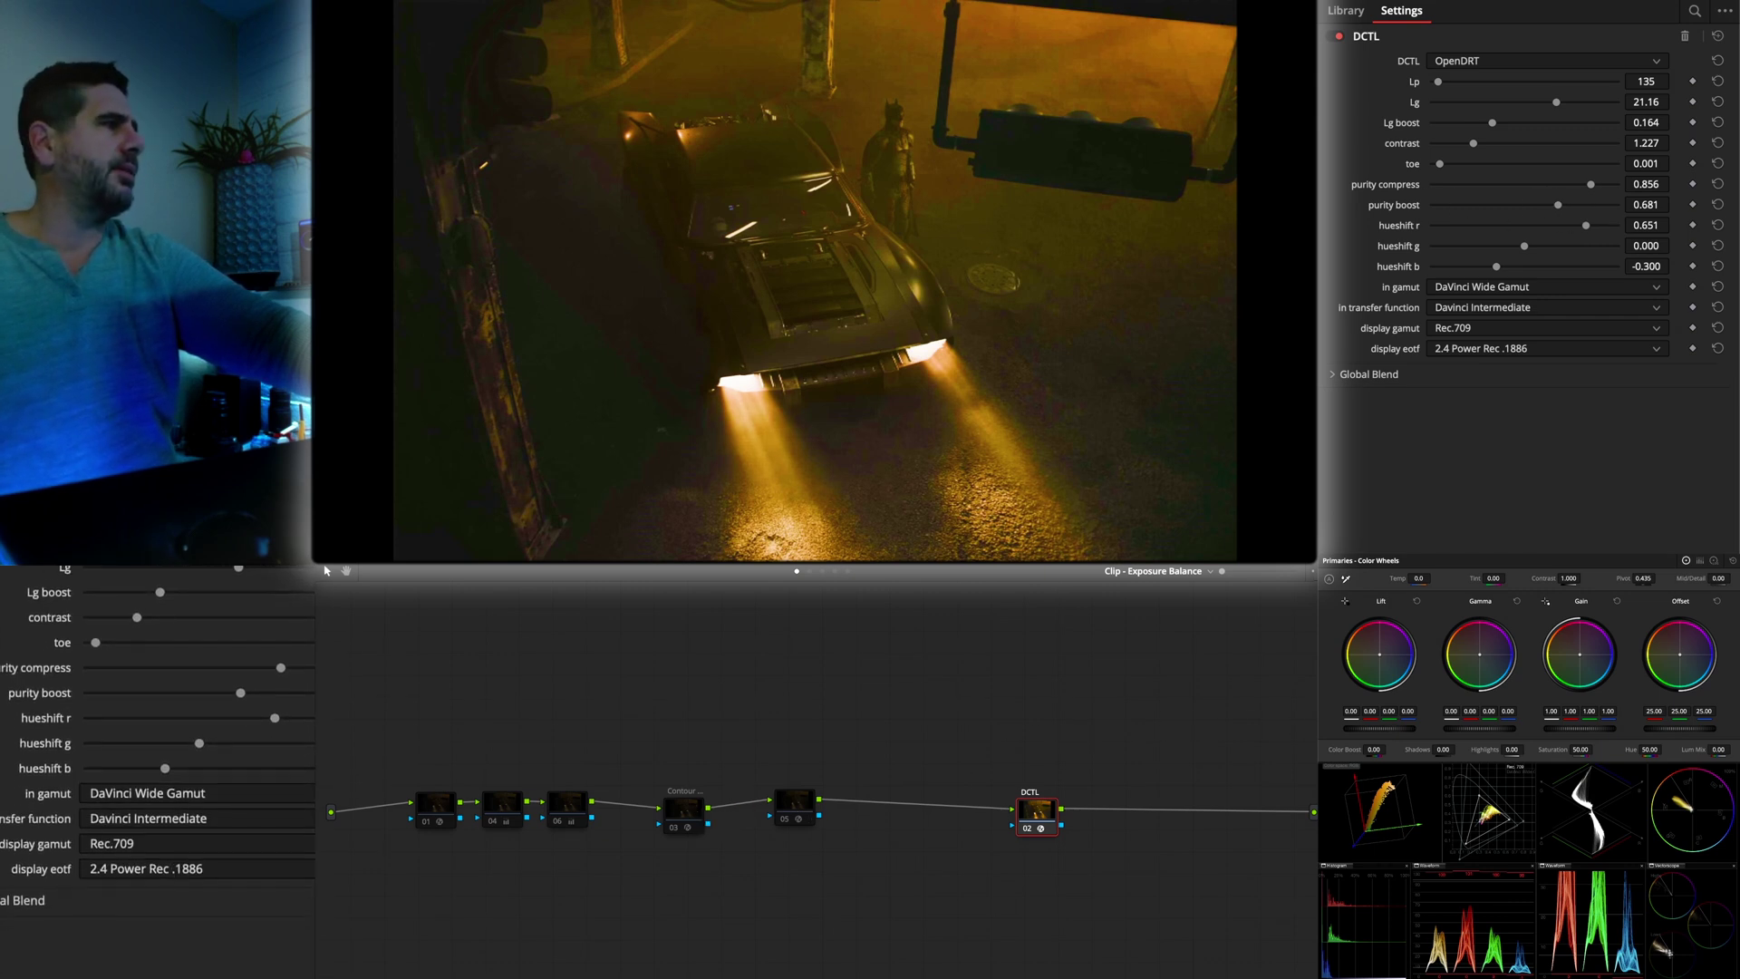
Enable the Contour node and the Primary Balance node on the parked car still
{"action": "left_click", "coordinate": [684, 818]}
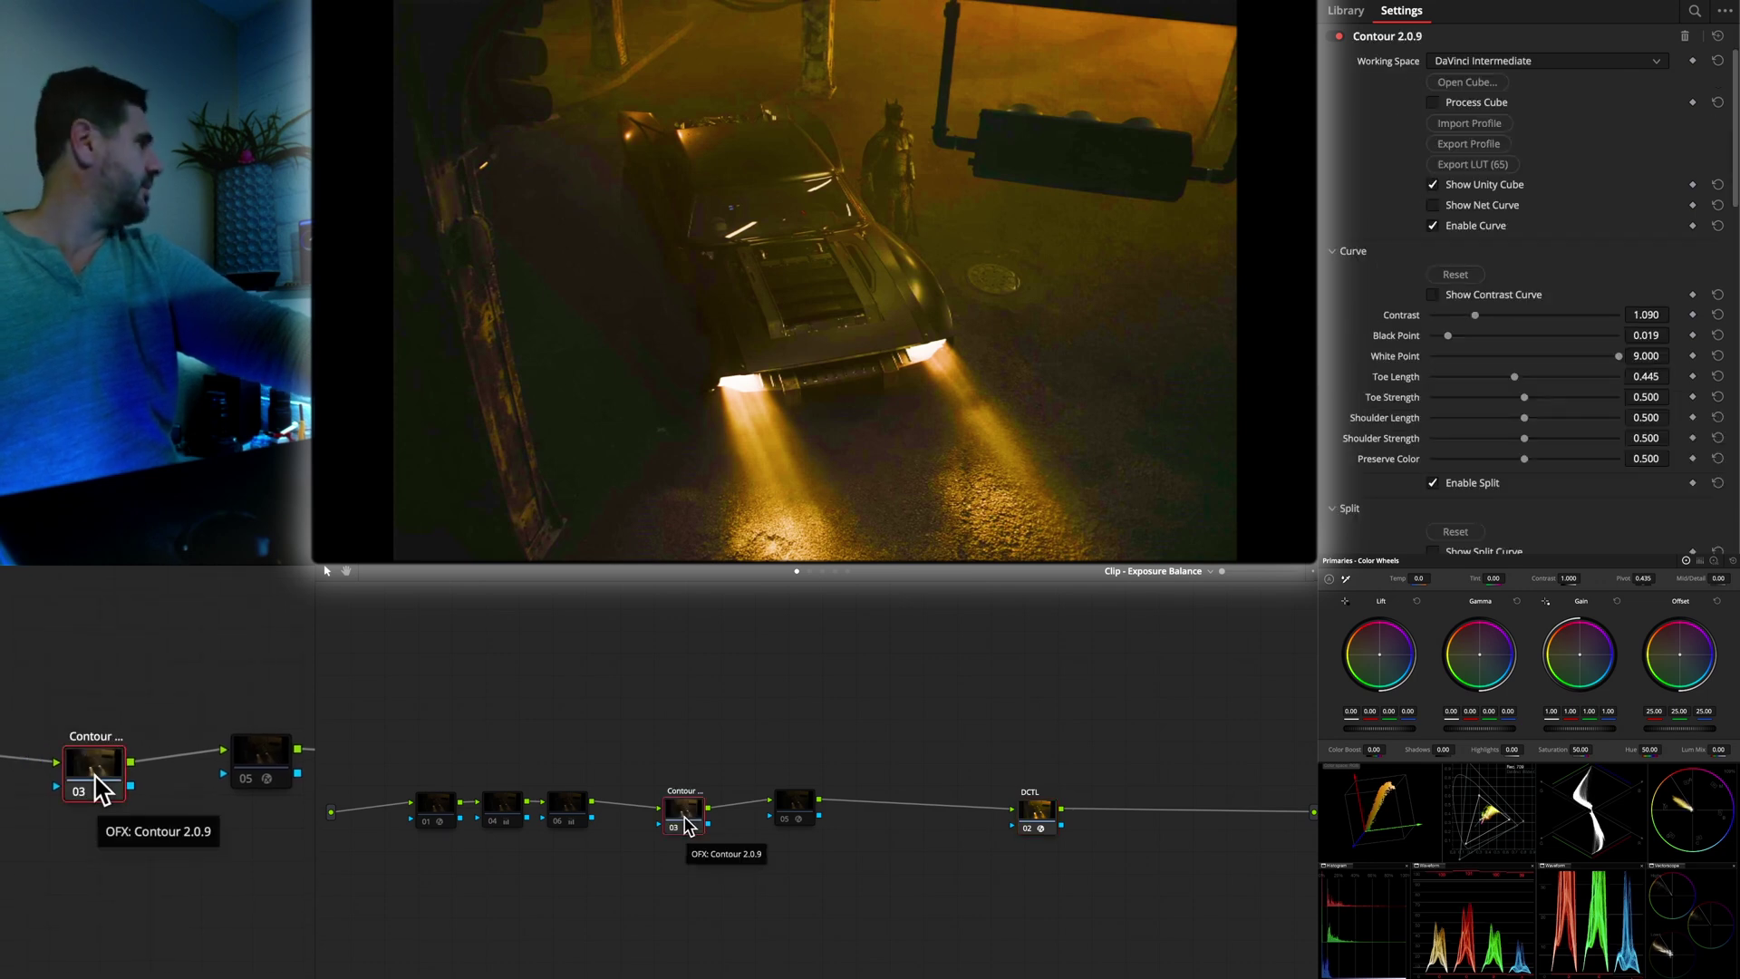
{"action": "left_click", "coordinate": [507, 810]}
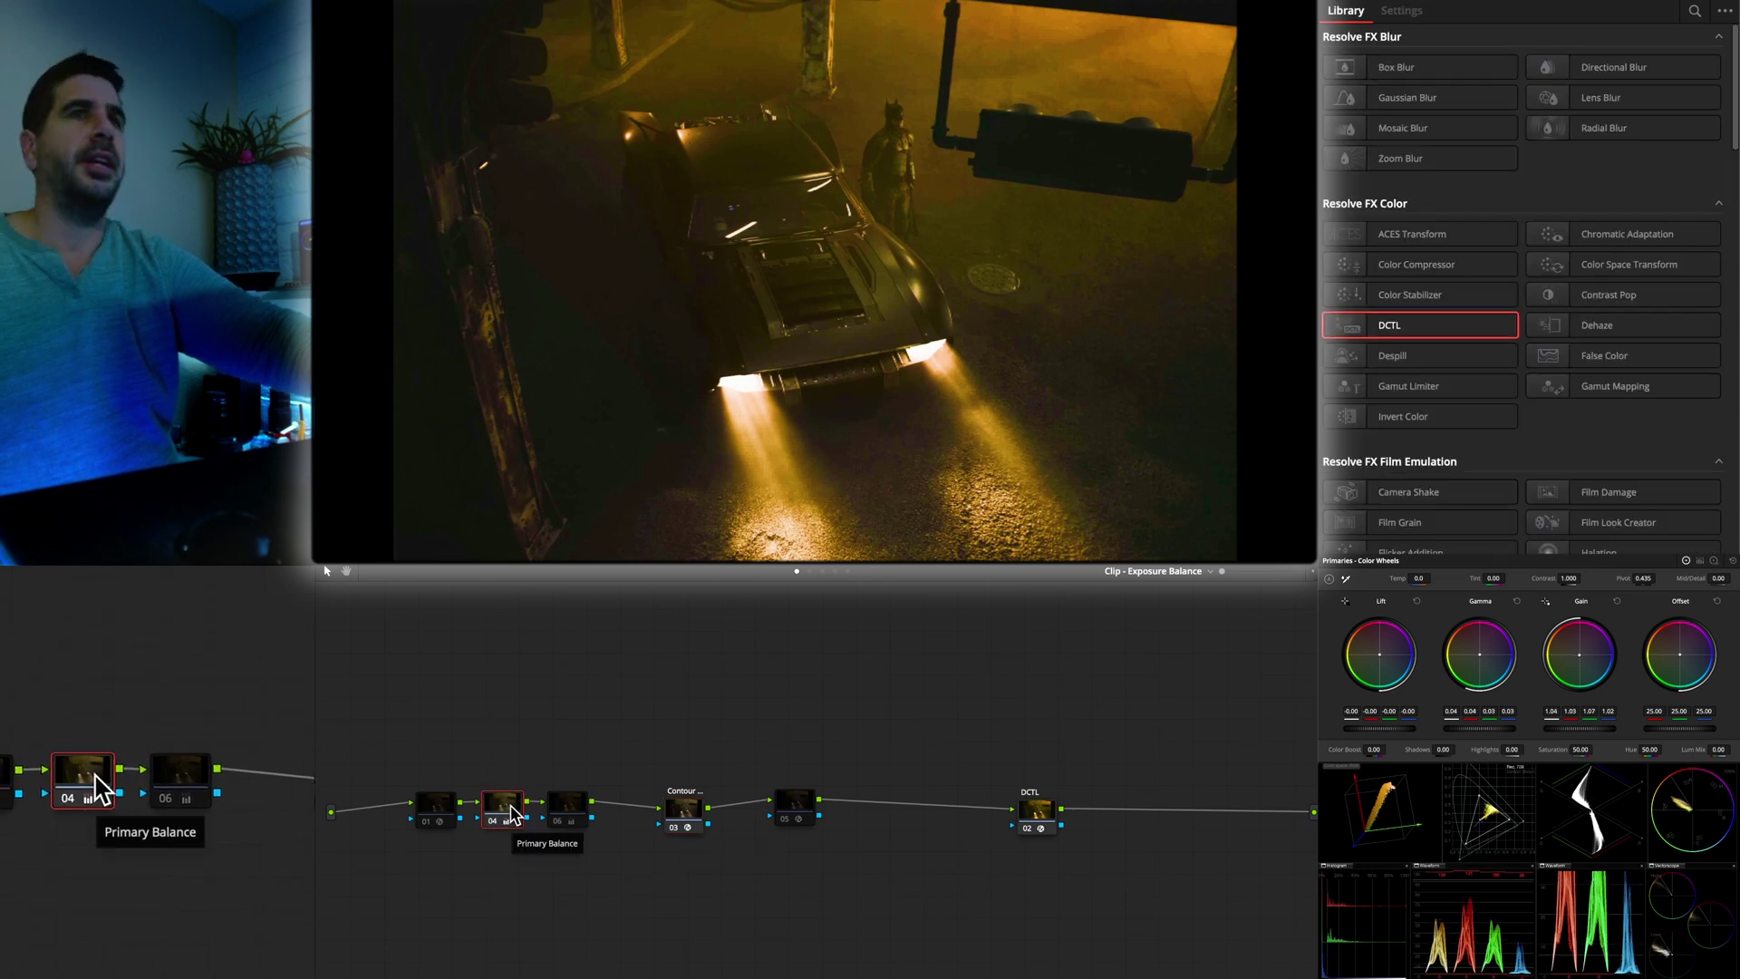
Enable color balance node 06 and the MONO-SAT-DENSITY-HUE node on the parked car still
{"action": "left_click", "coordinate": [568, 820]}
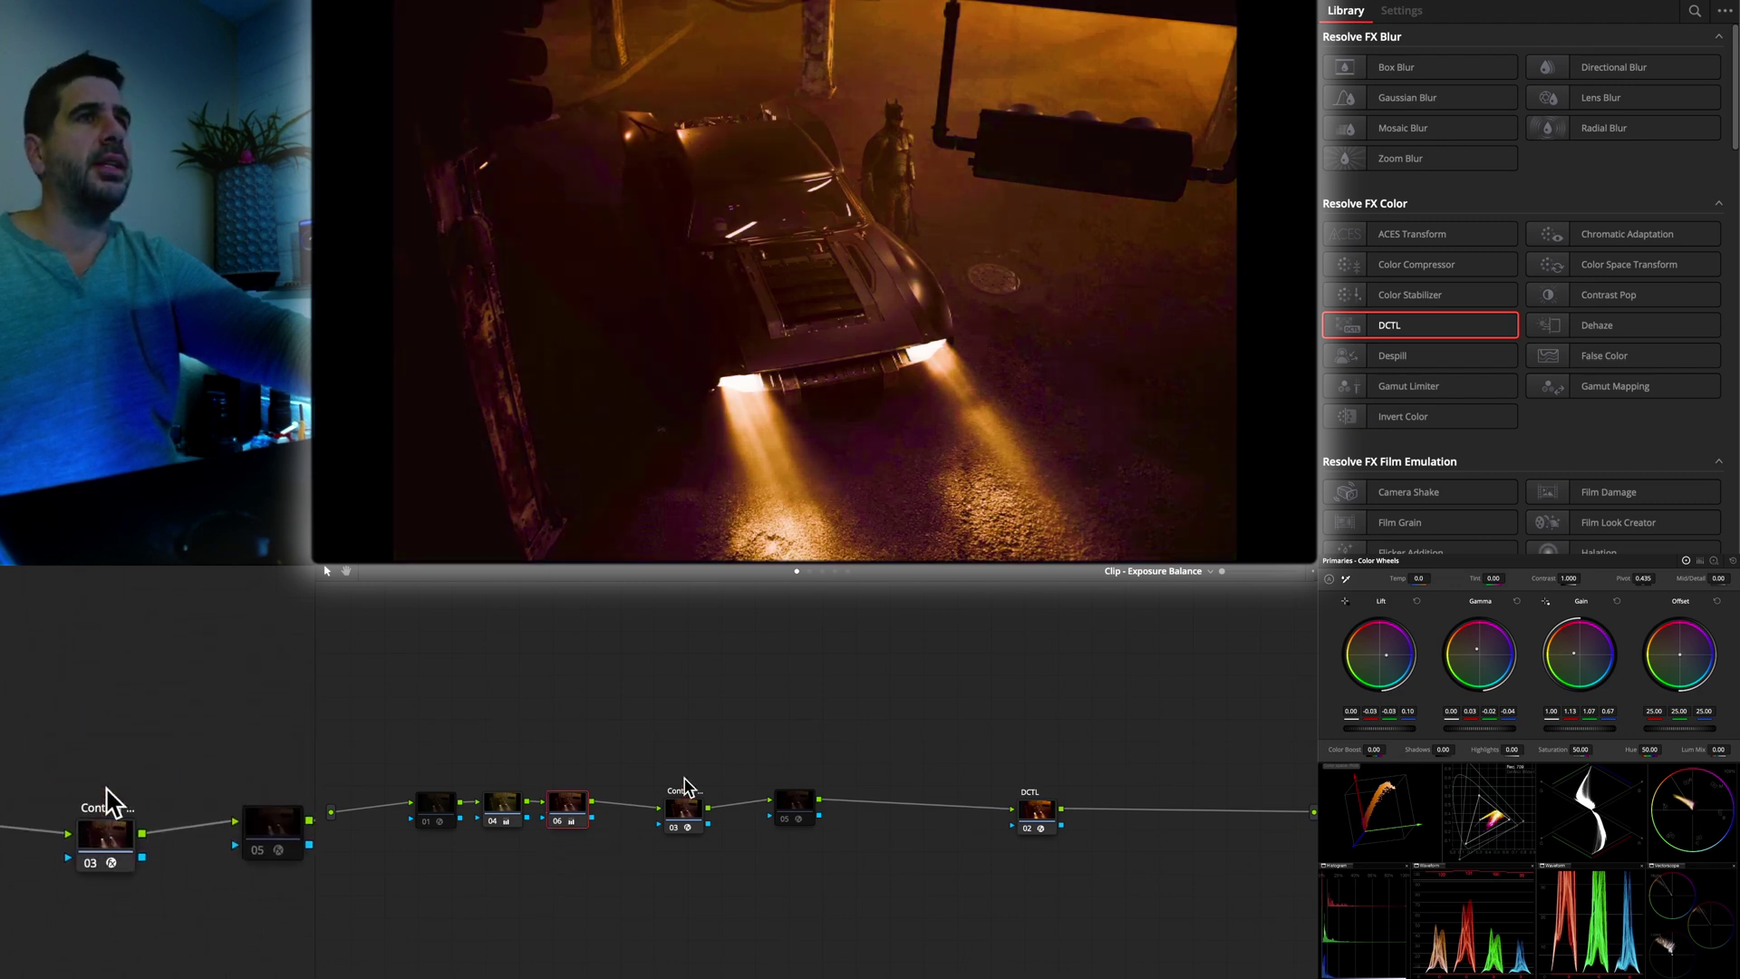
{"action": "left_click", "coordinate": [798, 803]}
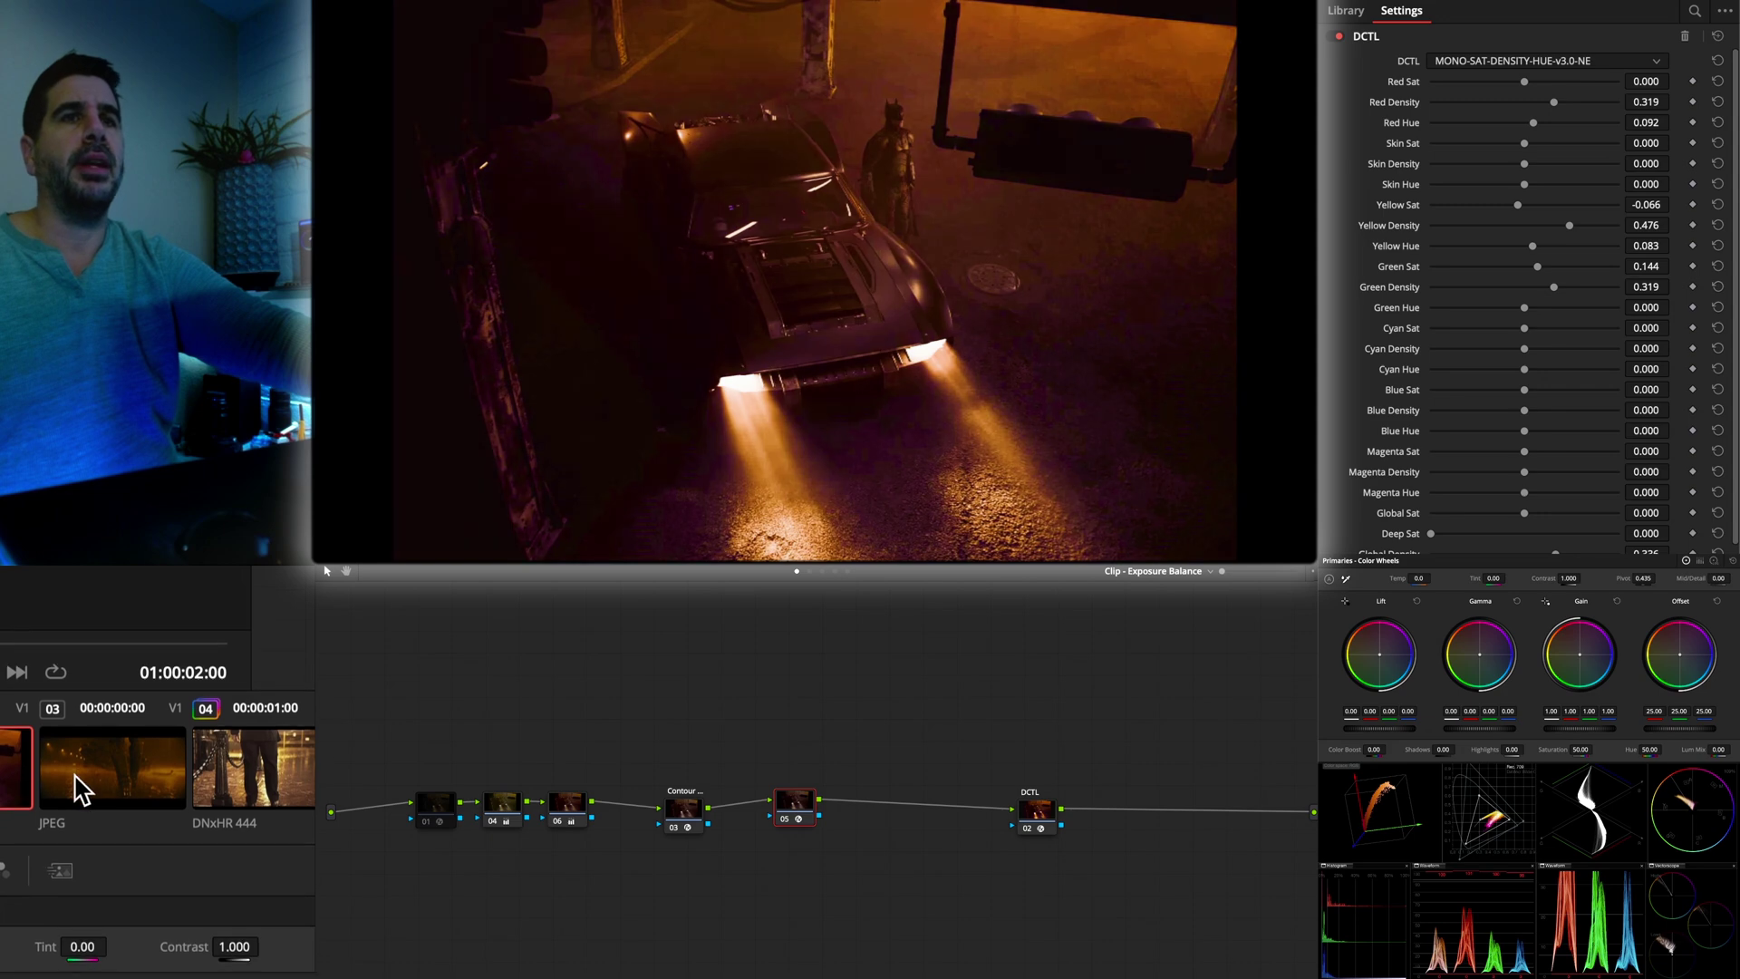
Compare the brightness and colour of the boots still with the night street clip
{"action": "left_click", "coordinate": [72, 786]}
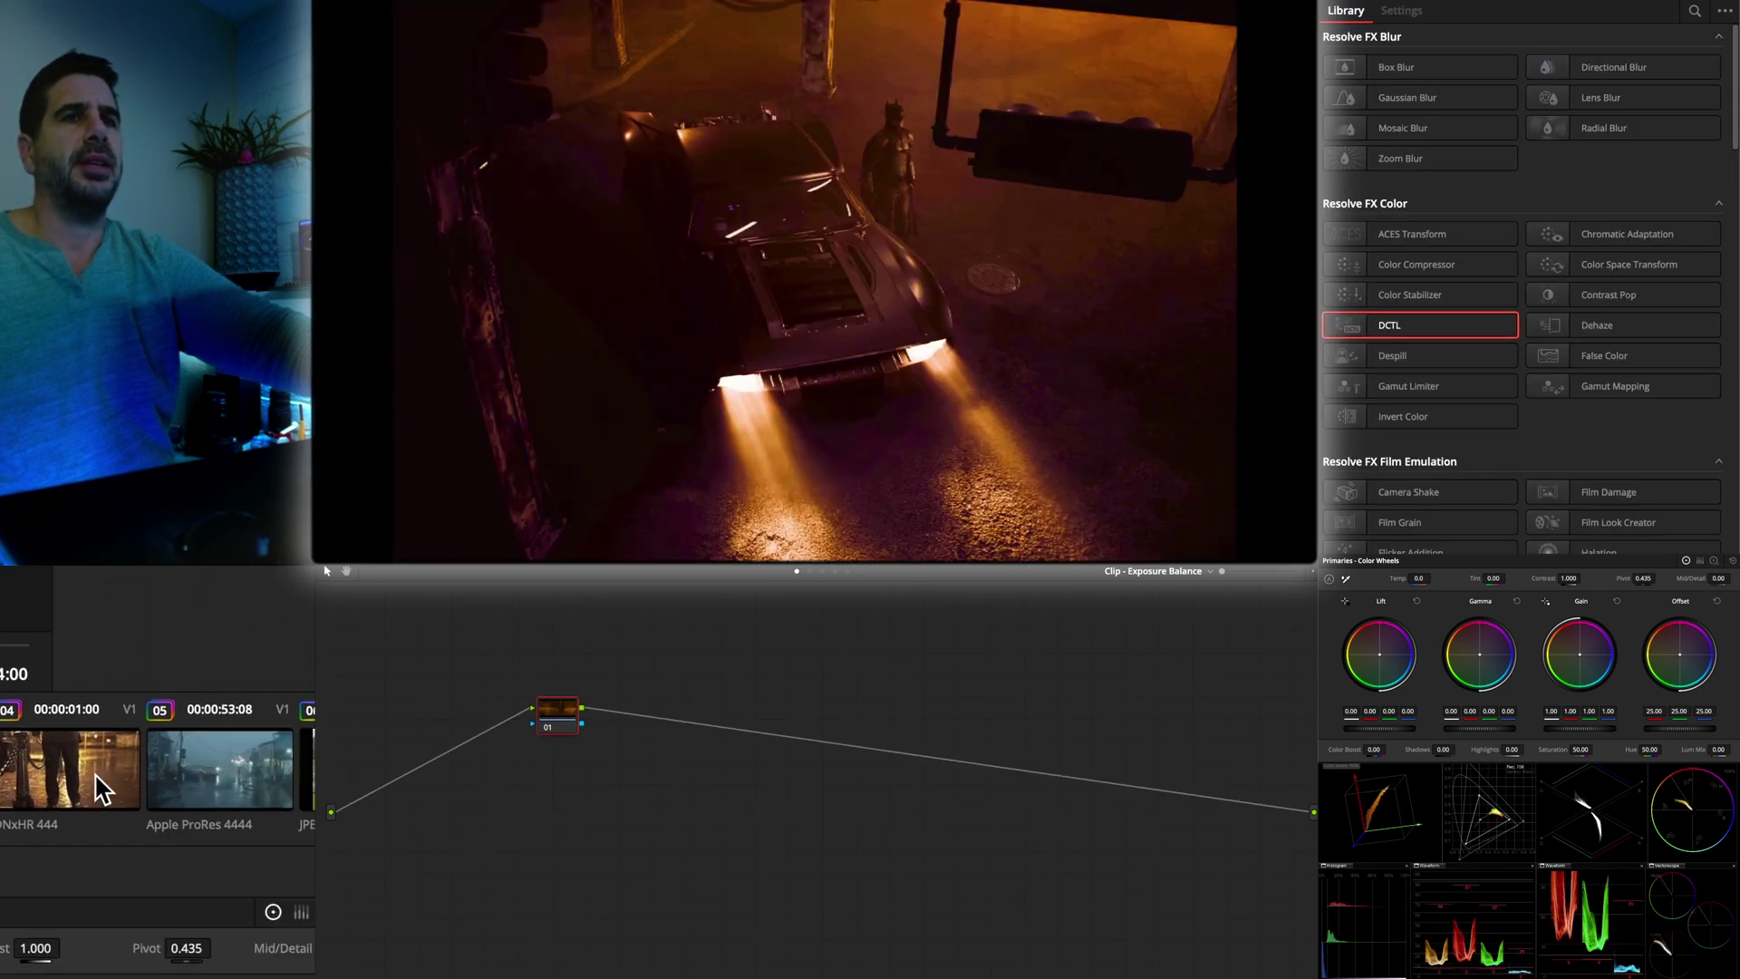
{"action": "left_click", "coordinate": [102, 789]}
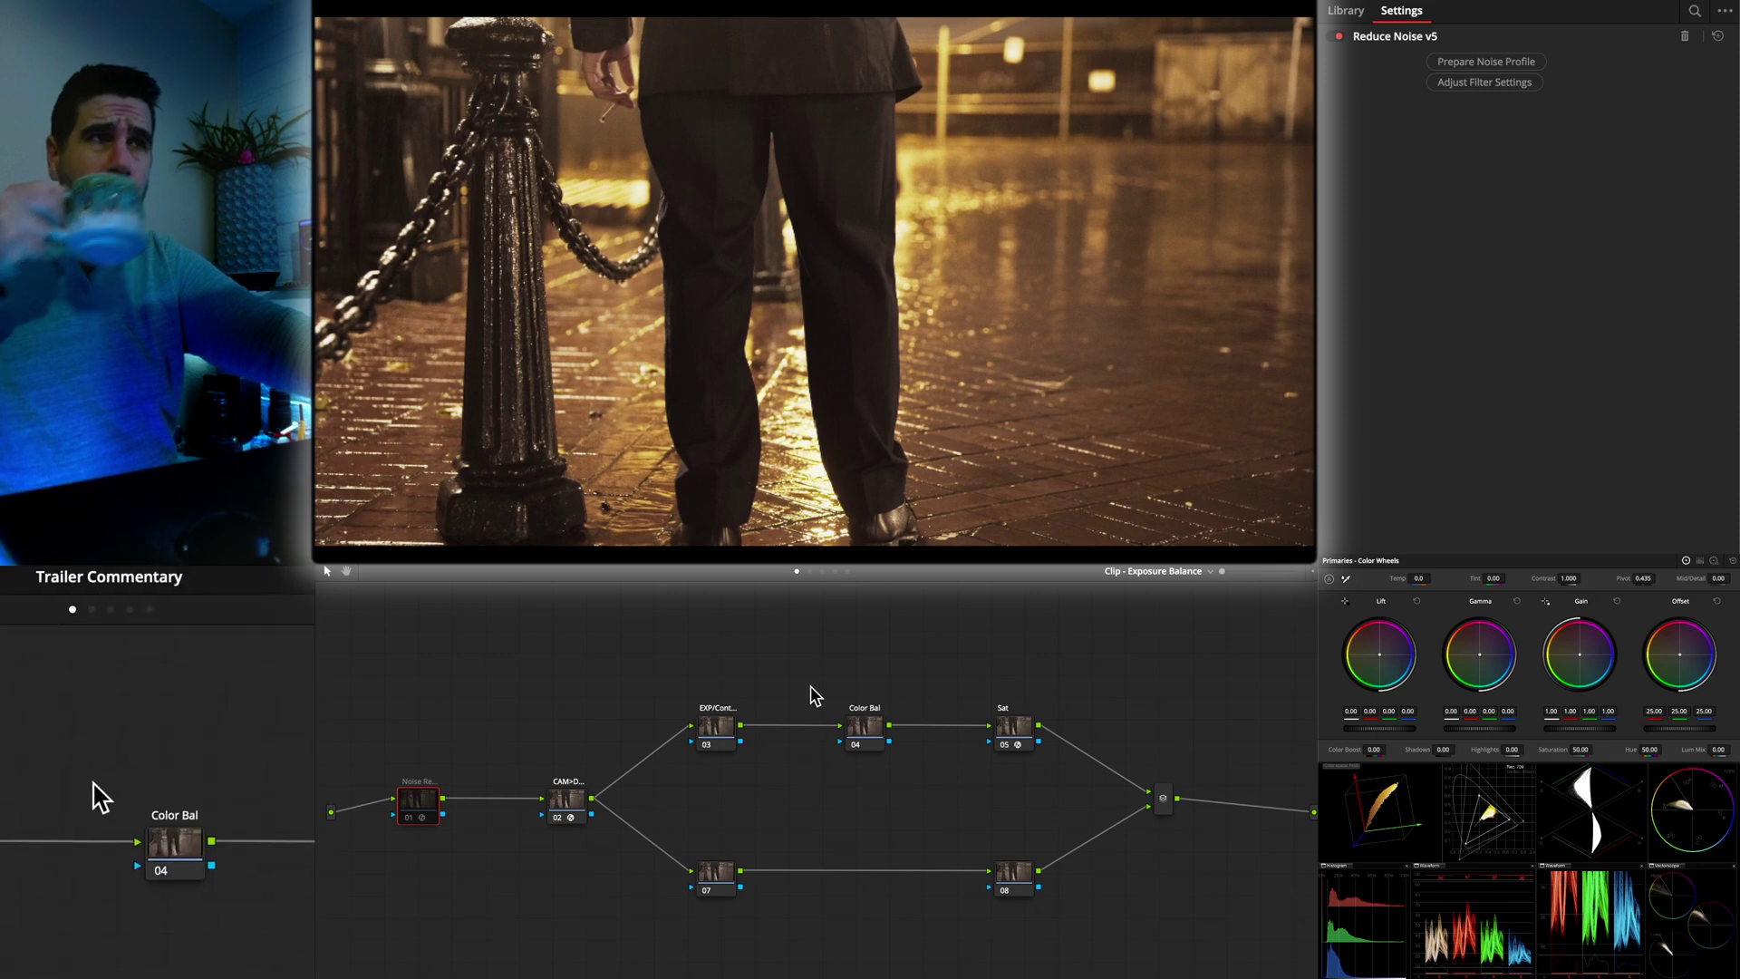
{"action": "left_click", "coordinate": [835, 572]}
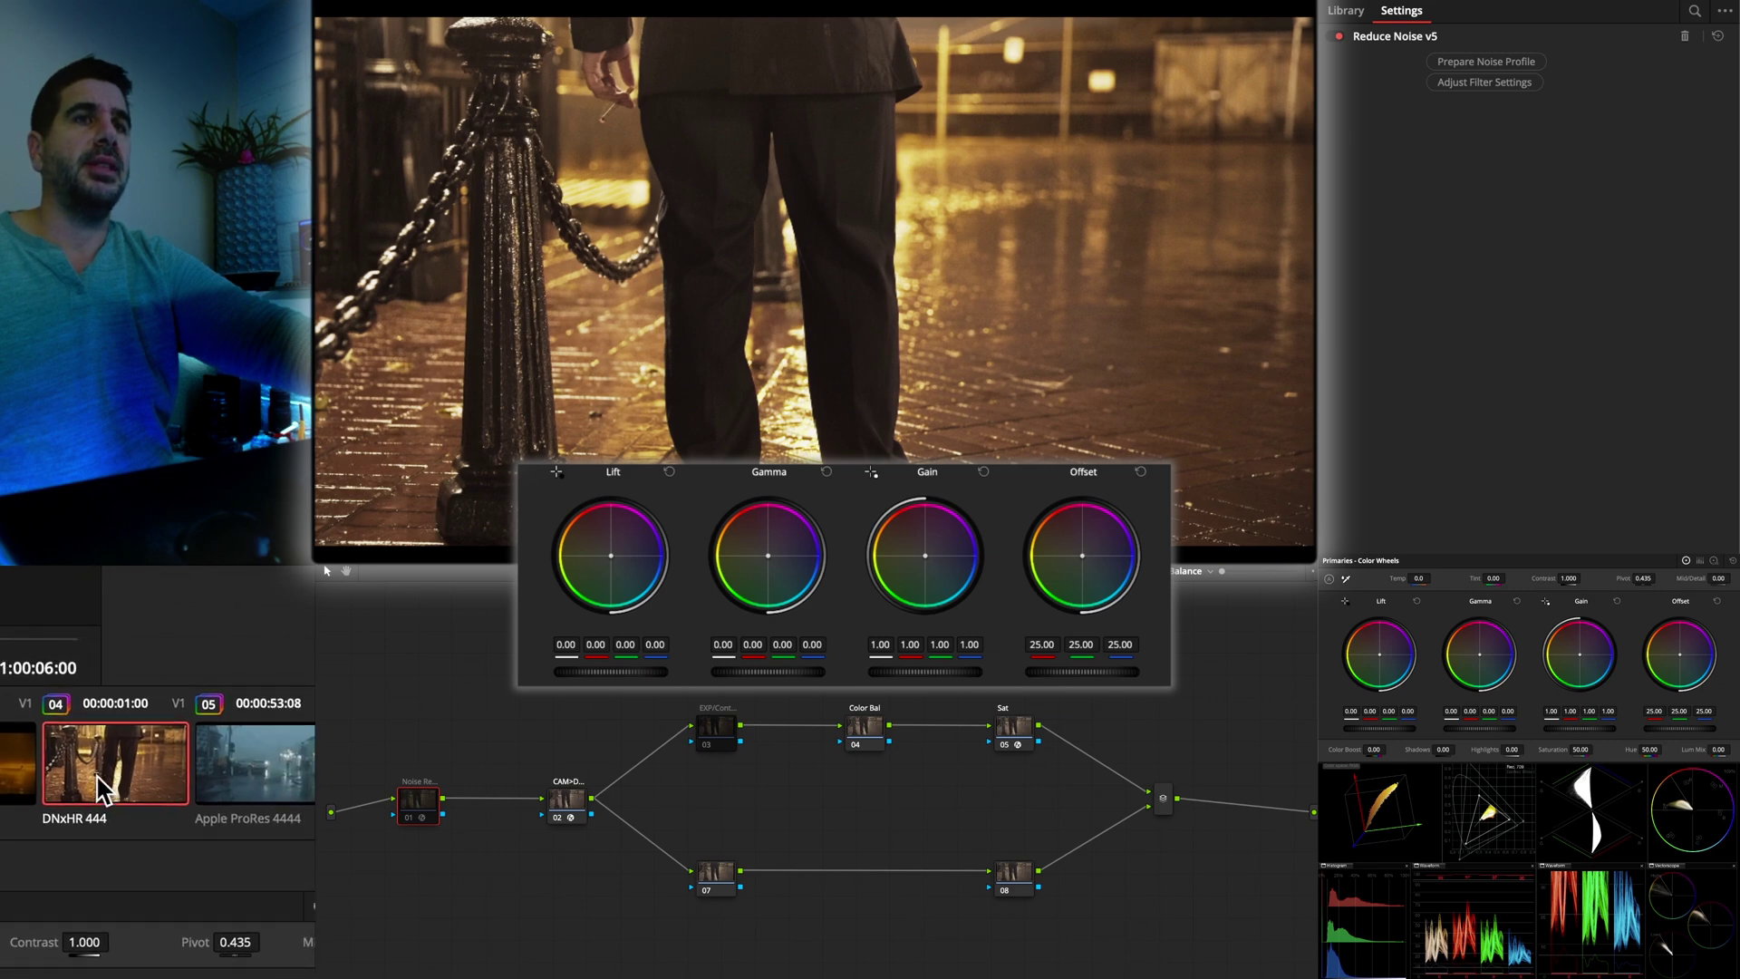
{"action": "left_click", "coordinate": [97, 776]}
{"action": "left_click", "coordinate": [96, 774]}
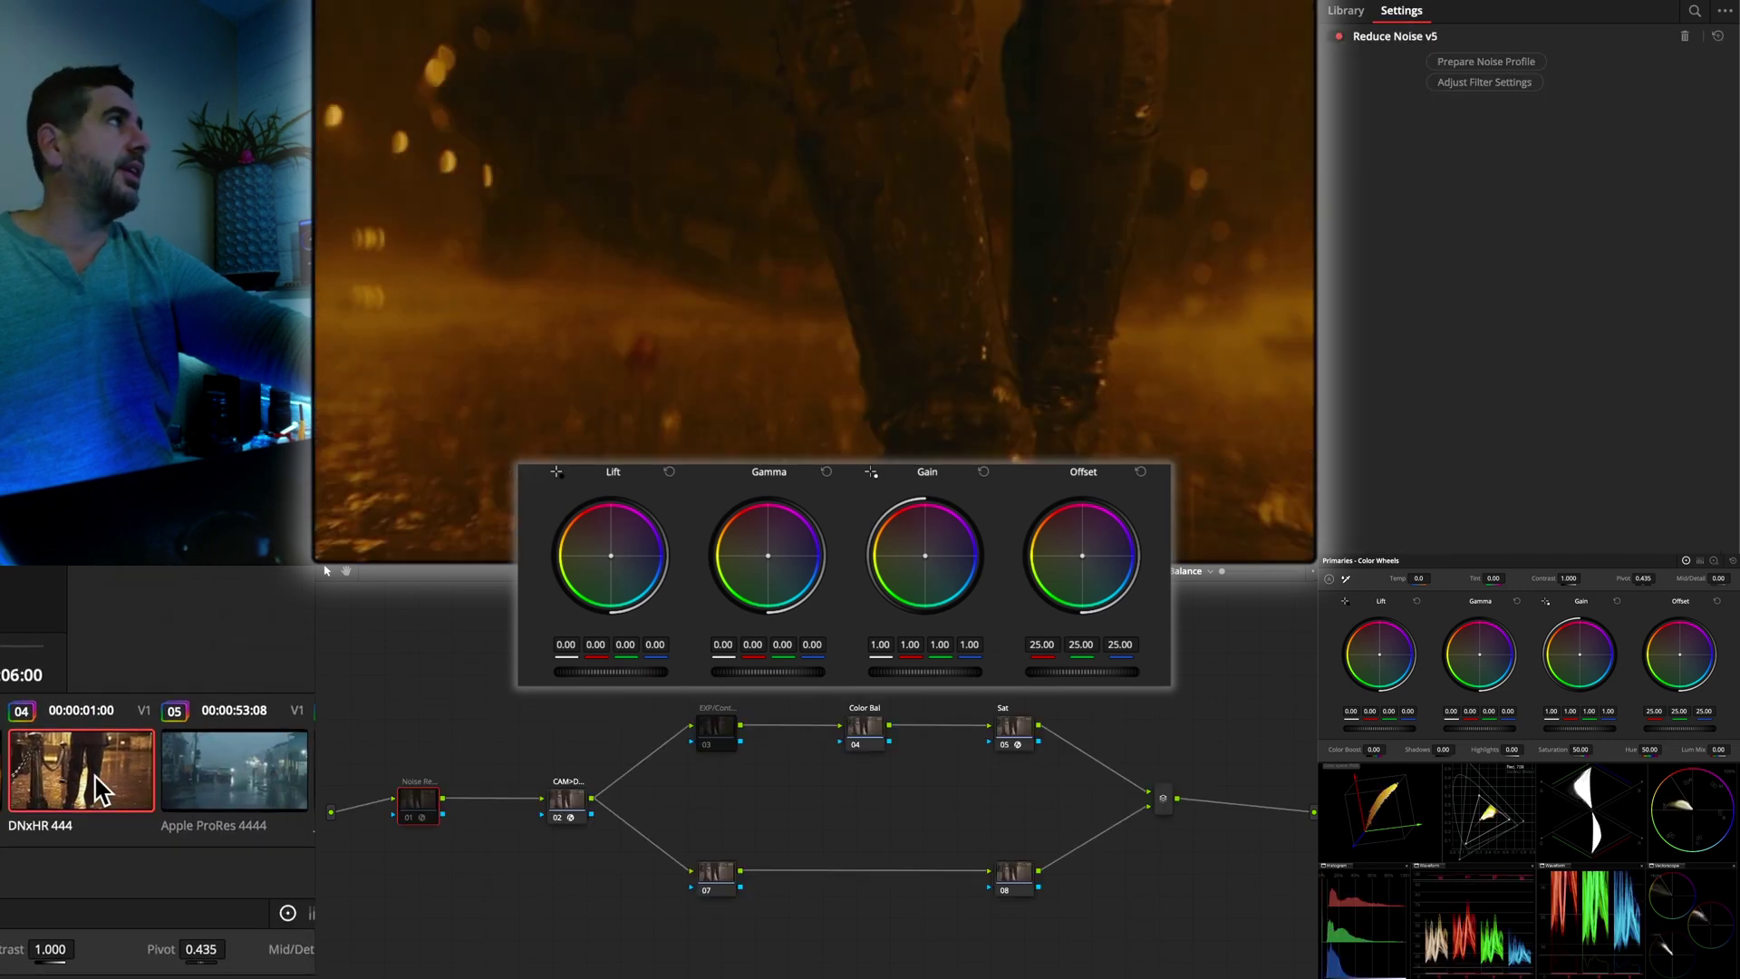
{"action": "left_click", "coordinate": [83, 777]}
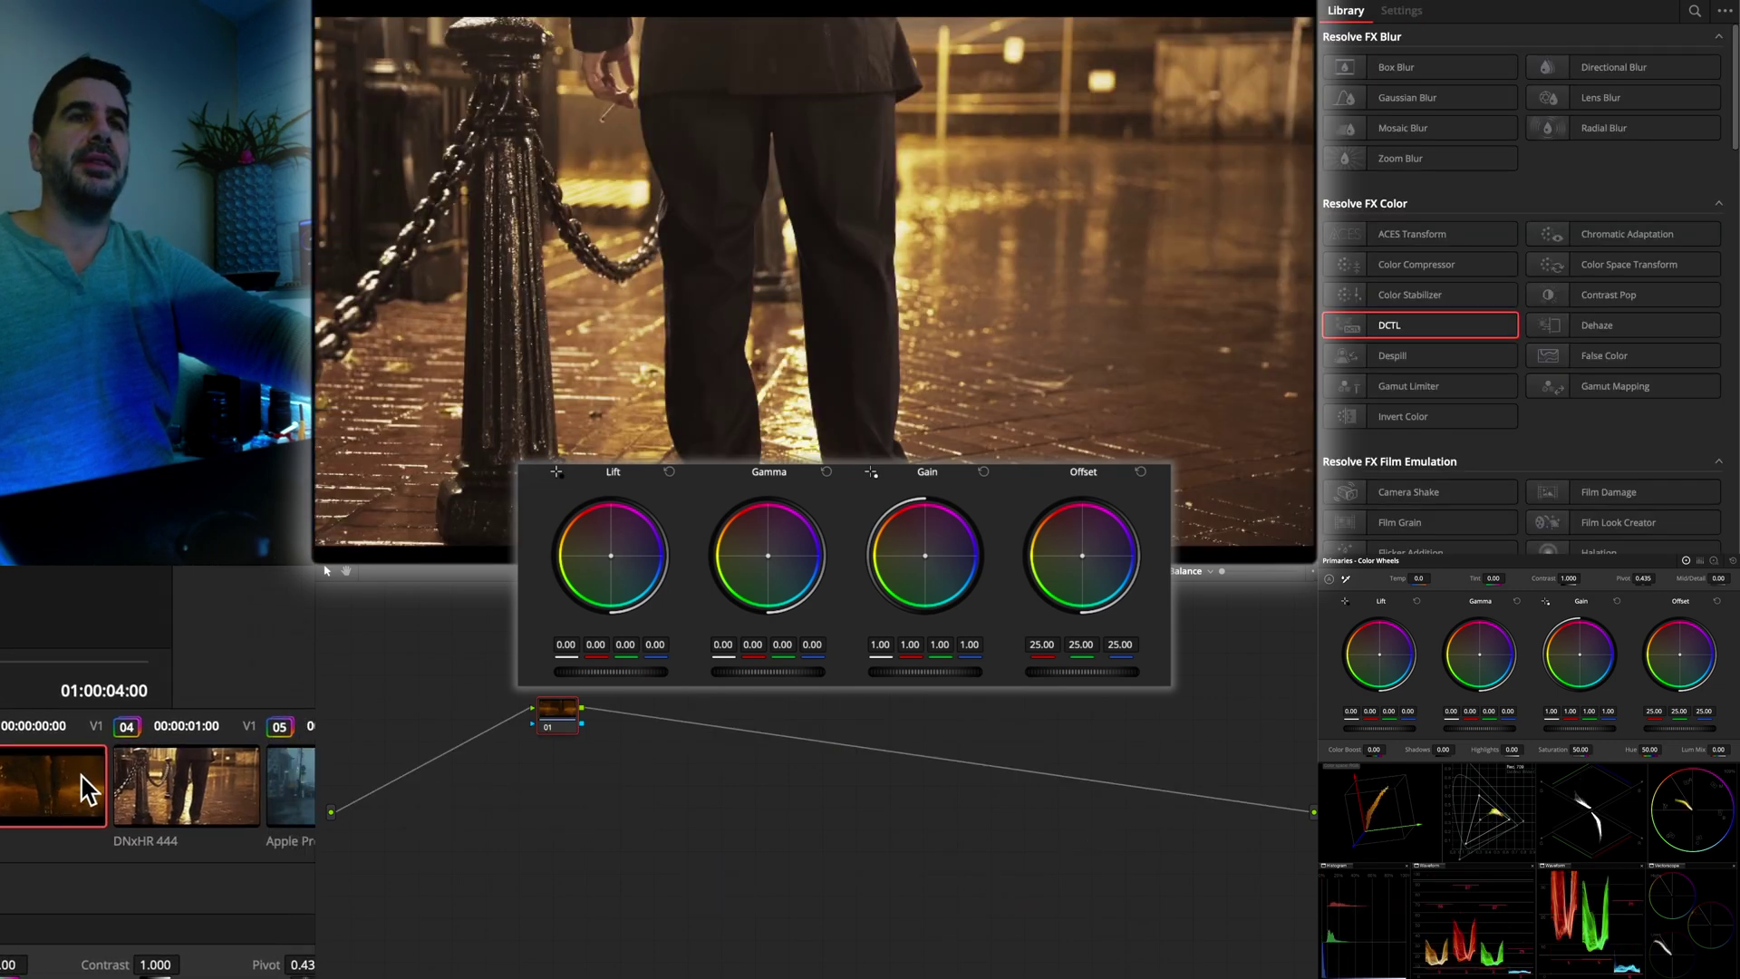
{"action": "left_click", "coordinate": [185, 784]}
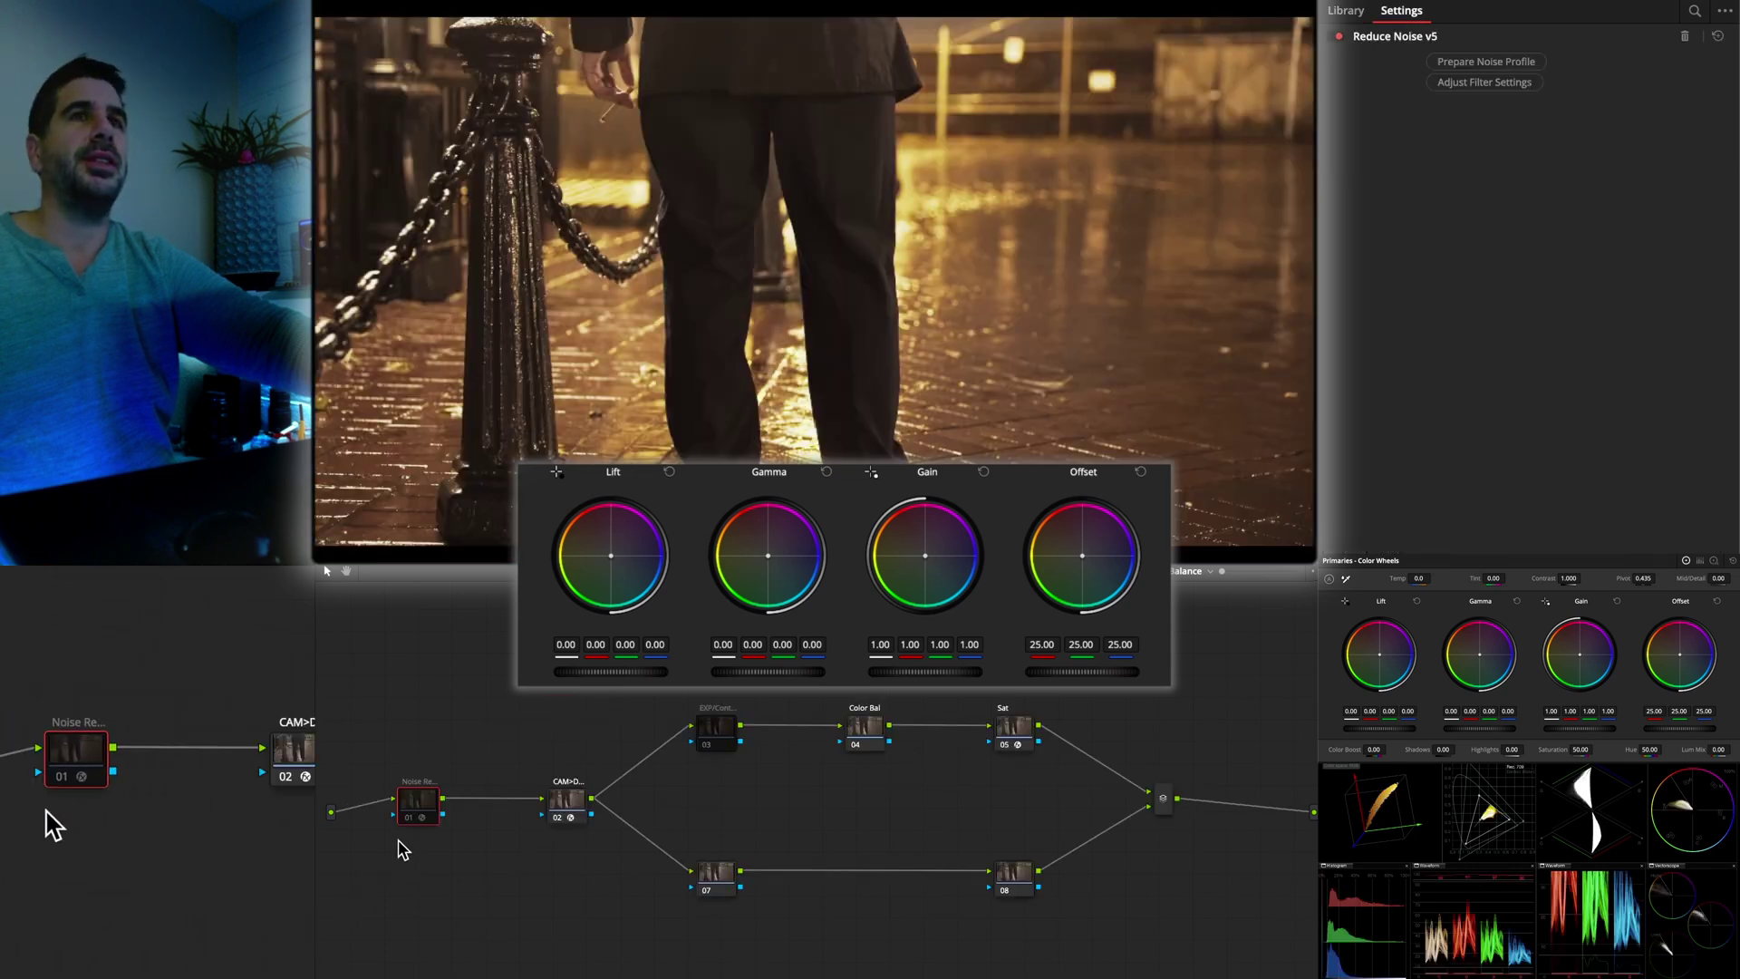
Enable the night street clip's EXP/Contrast node and lower its gain to 0.31, using the boots still as reference
{"action": "left_click", "coordinate": [569, 809]}
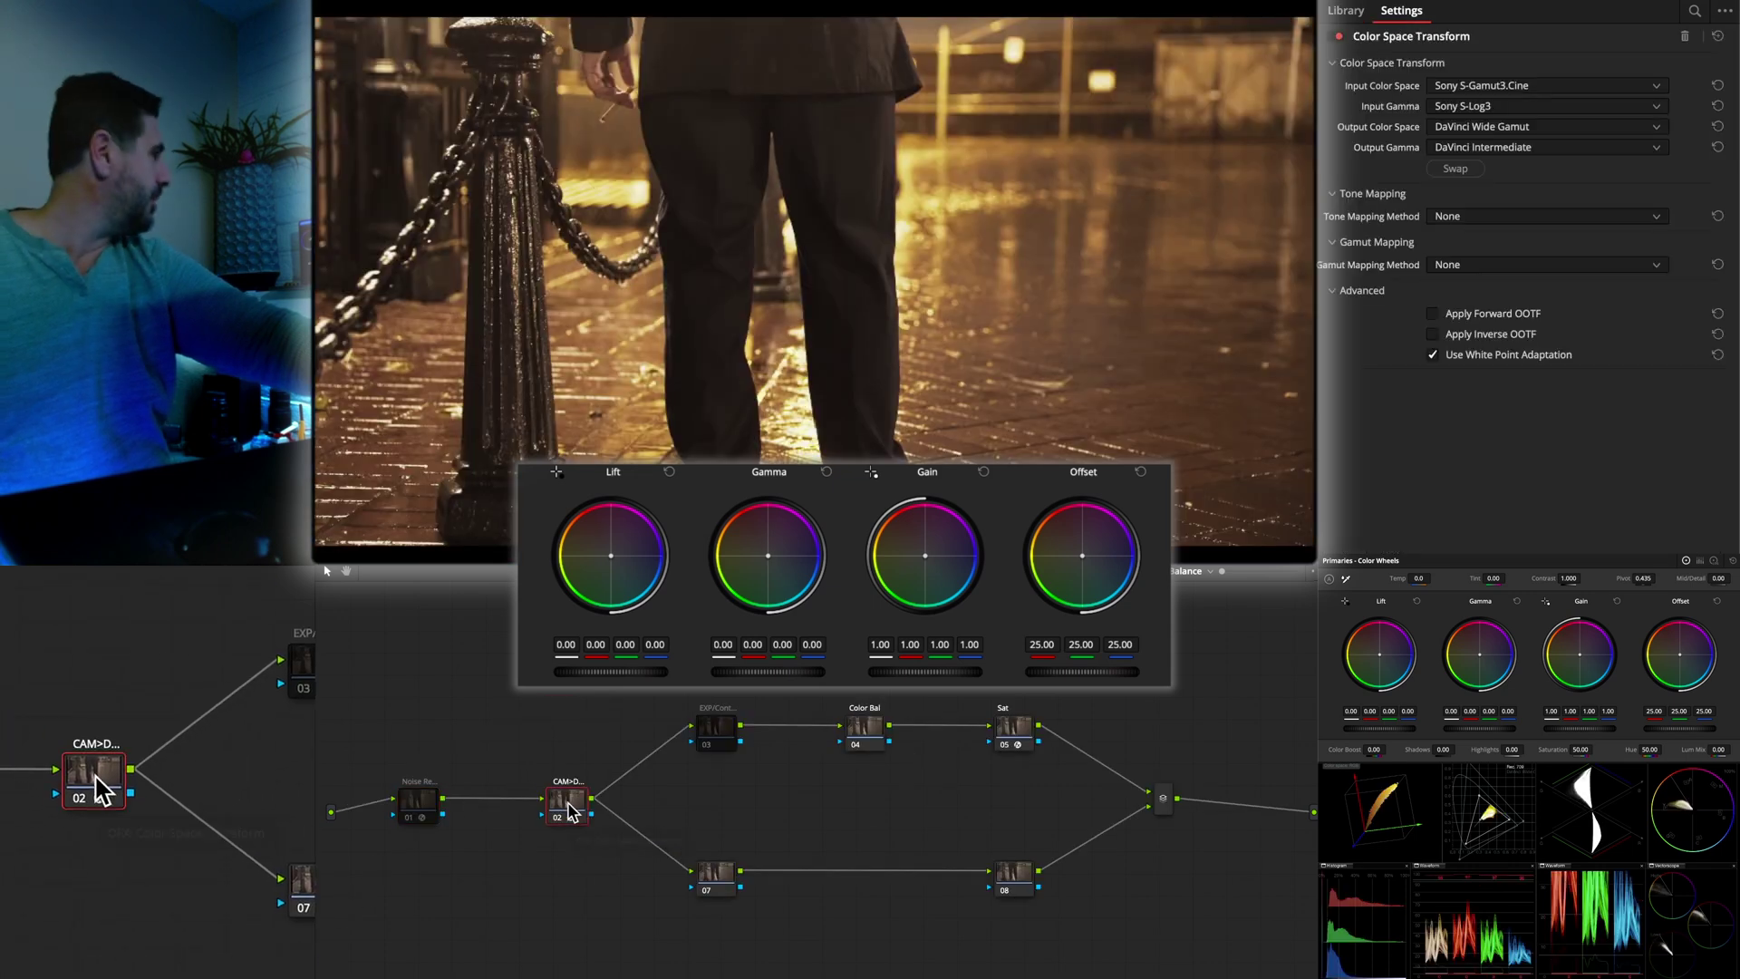
{"action": "left_click", "coordinate": [716, 731]}
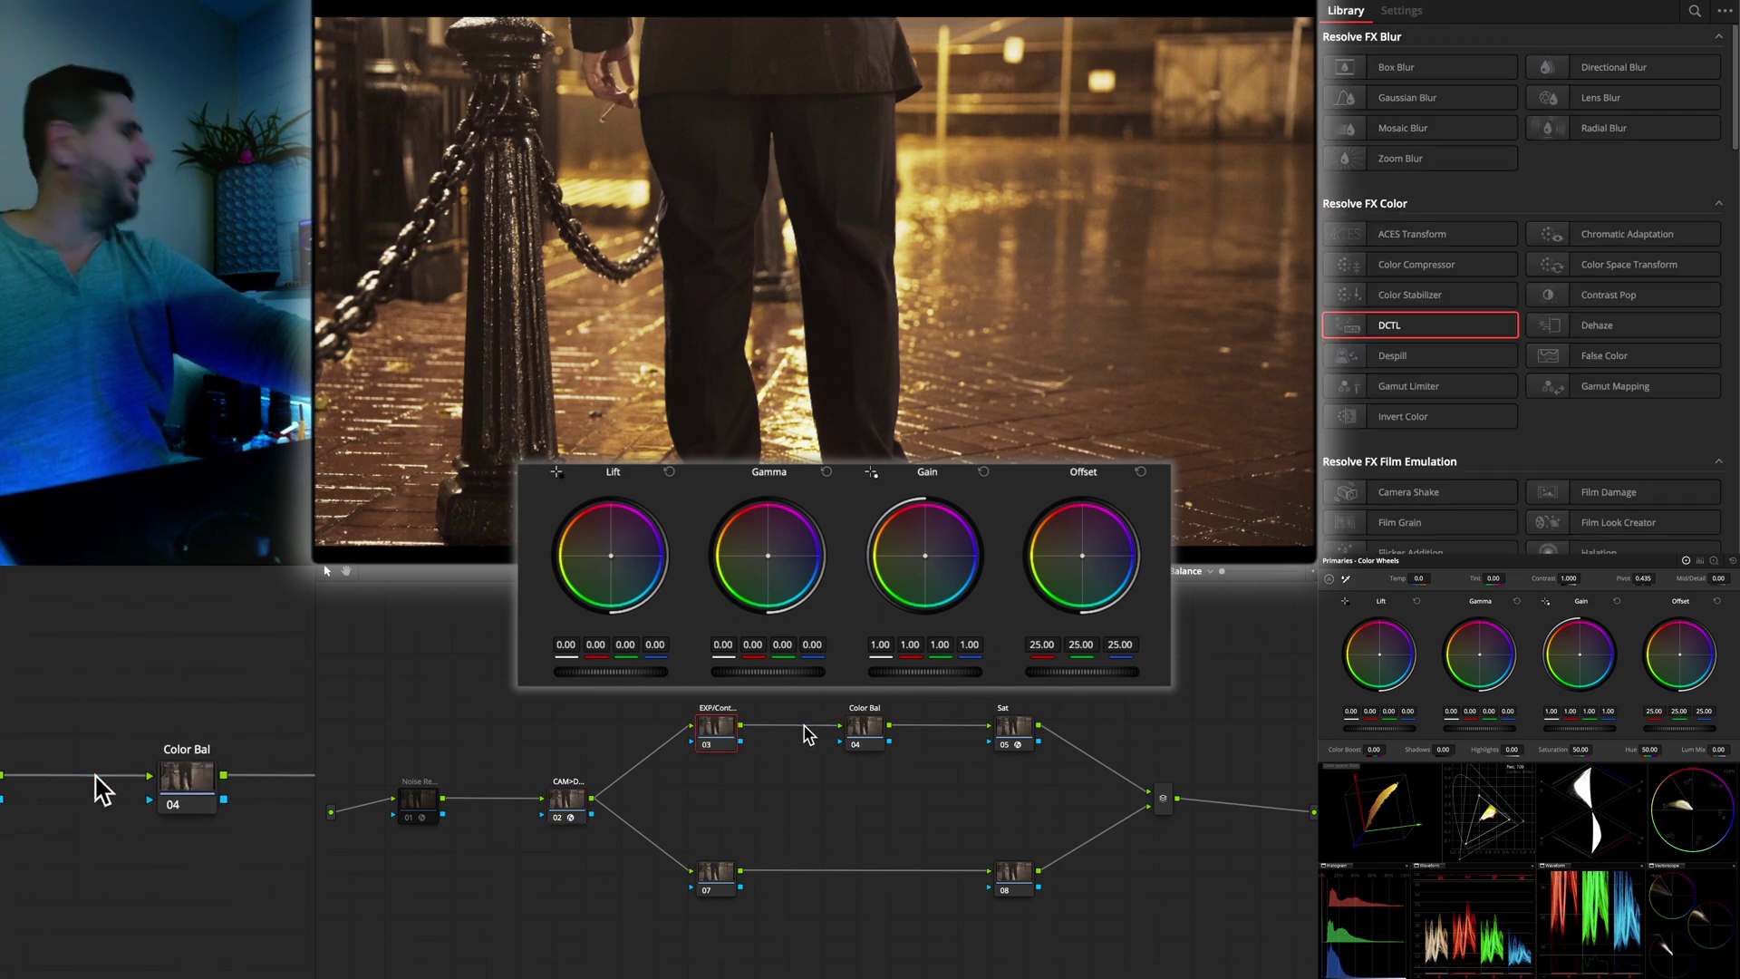
{"action": "left_click", "coordinate": [96, 775]}
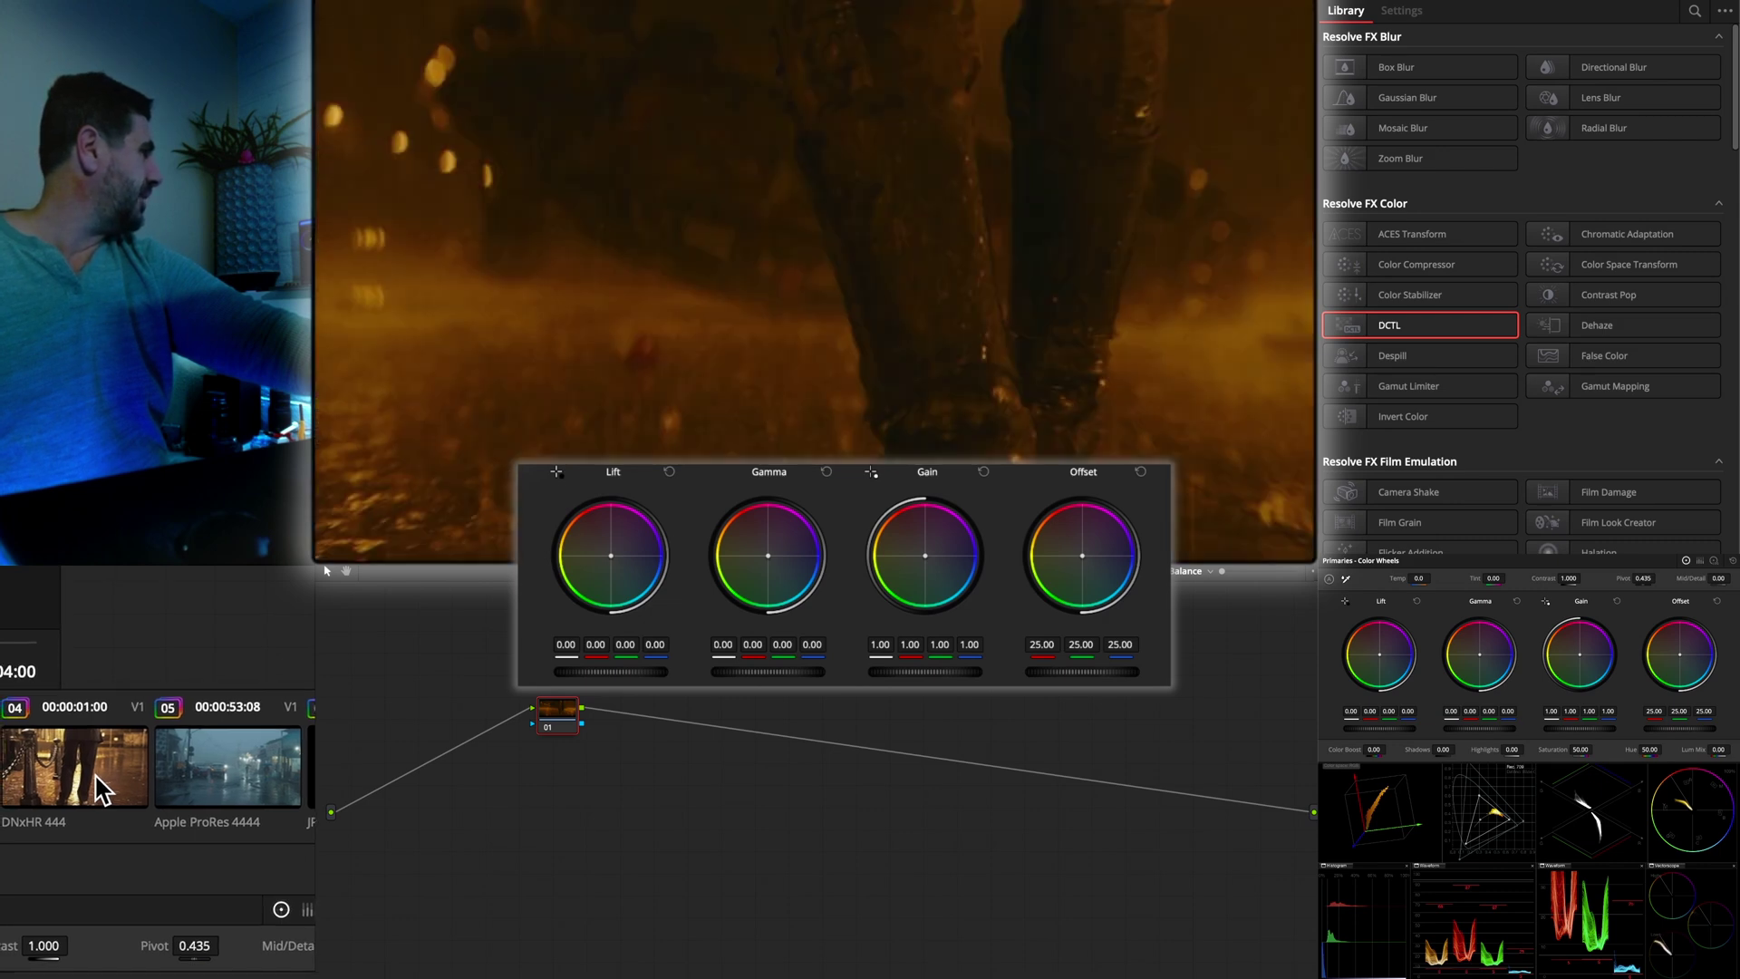
{"action": "left_click", "coordinate": [96, 775]}
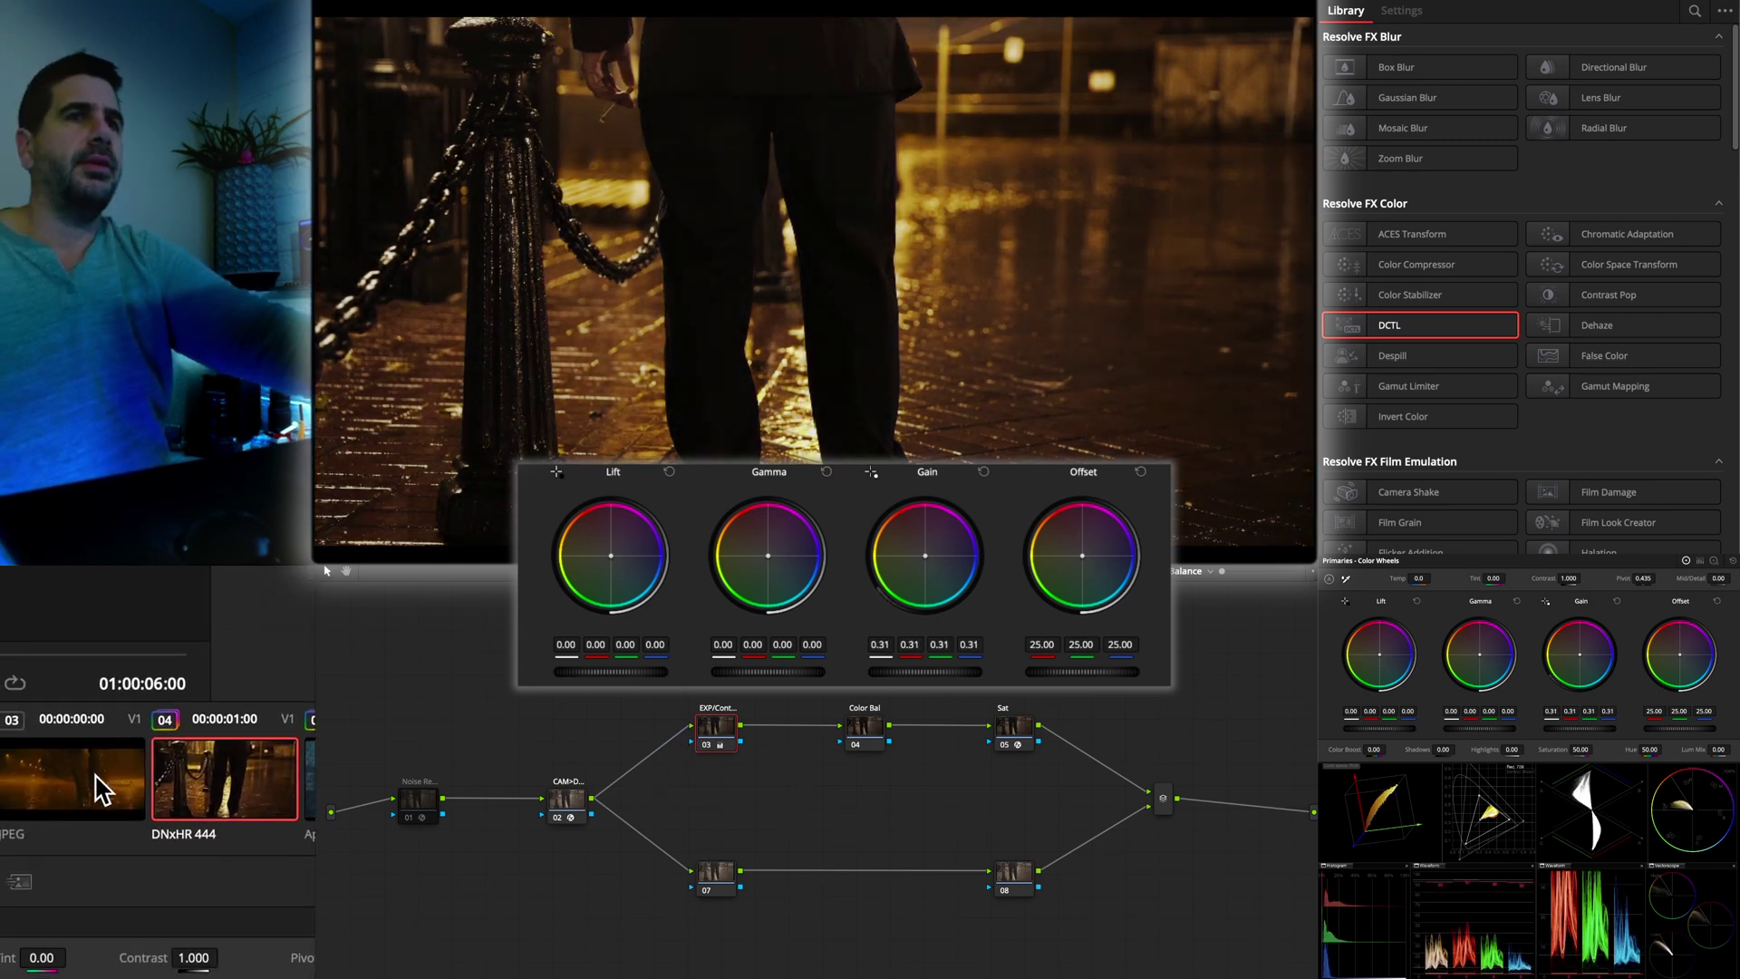
Set the EXP/Contrast node to lift 0.01, gamma -0.03 and gain 0.54 by the reference stills, and enlarge the clip slightly with input sizing zoom
{"action": "left_click", "coordinate": [99, 787]}
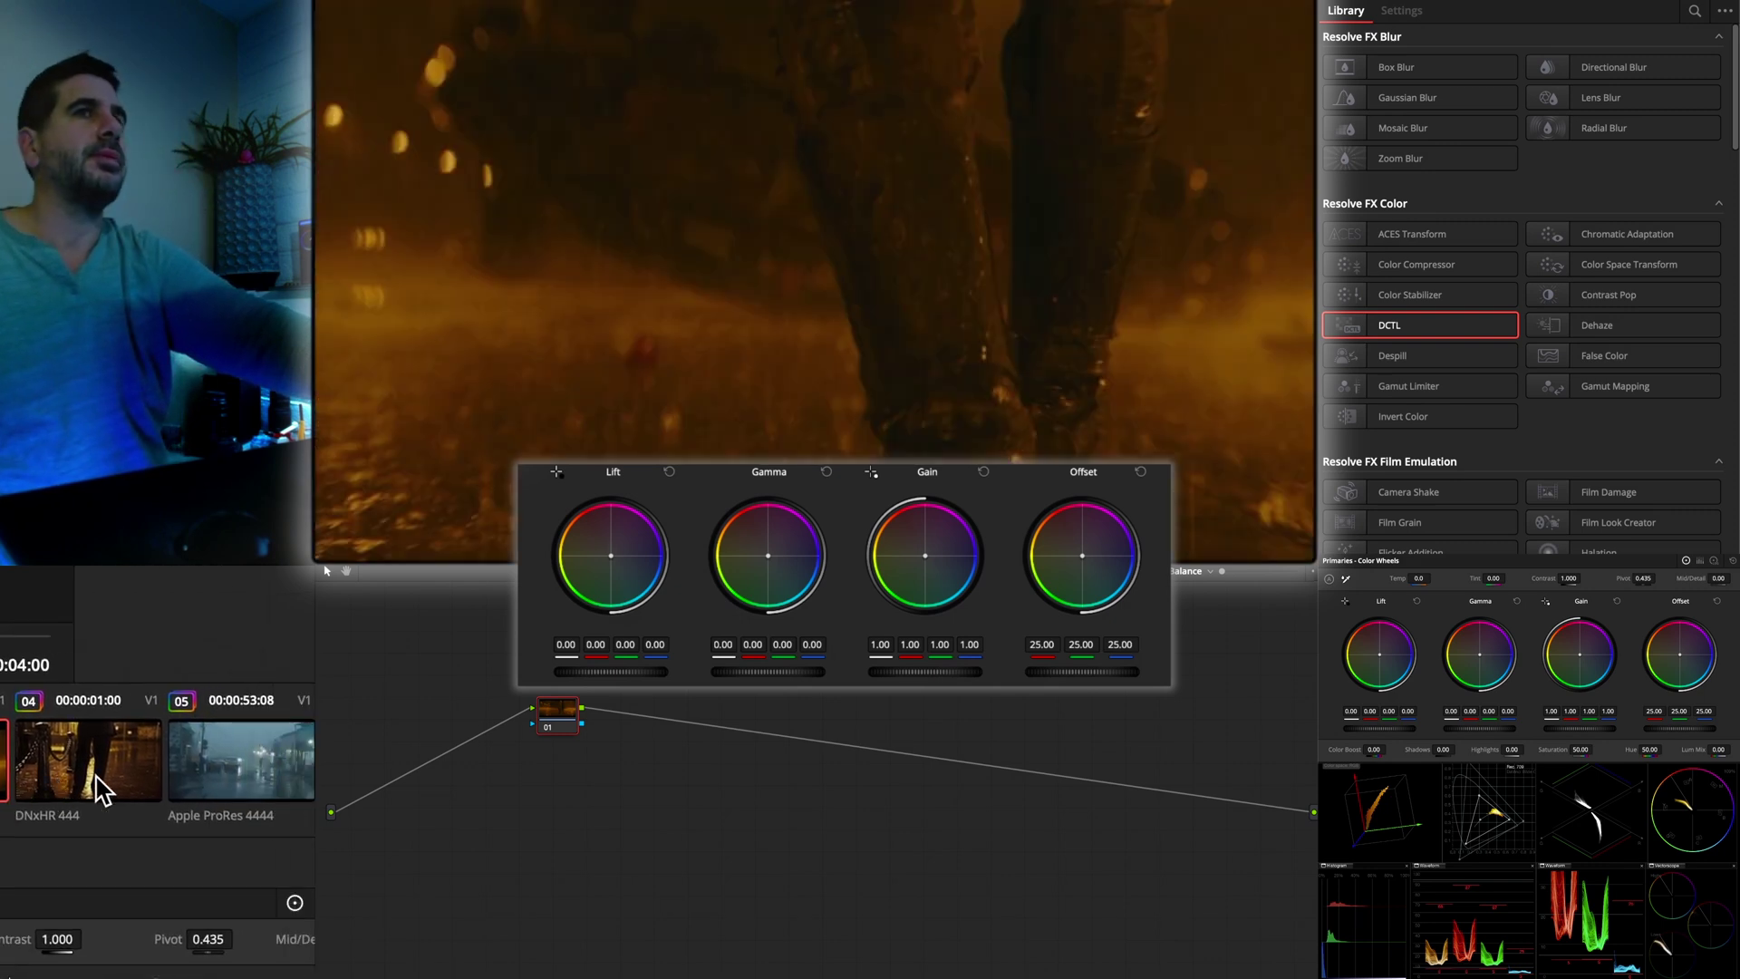
{"action": "left_click", "coordinate": [2, 778]}
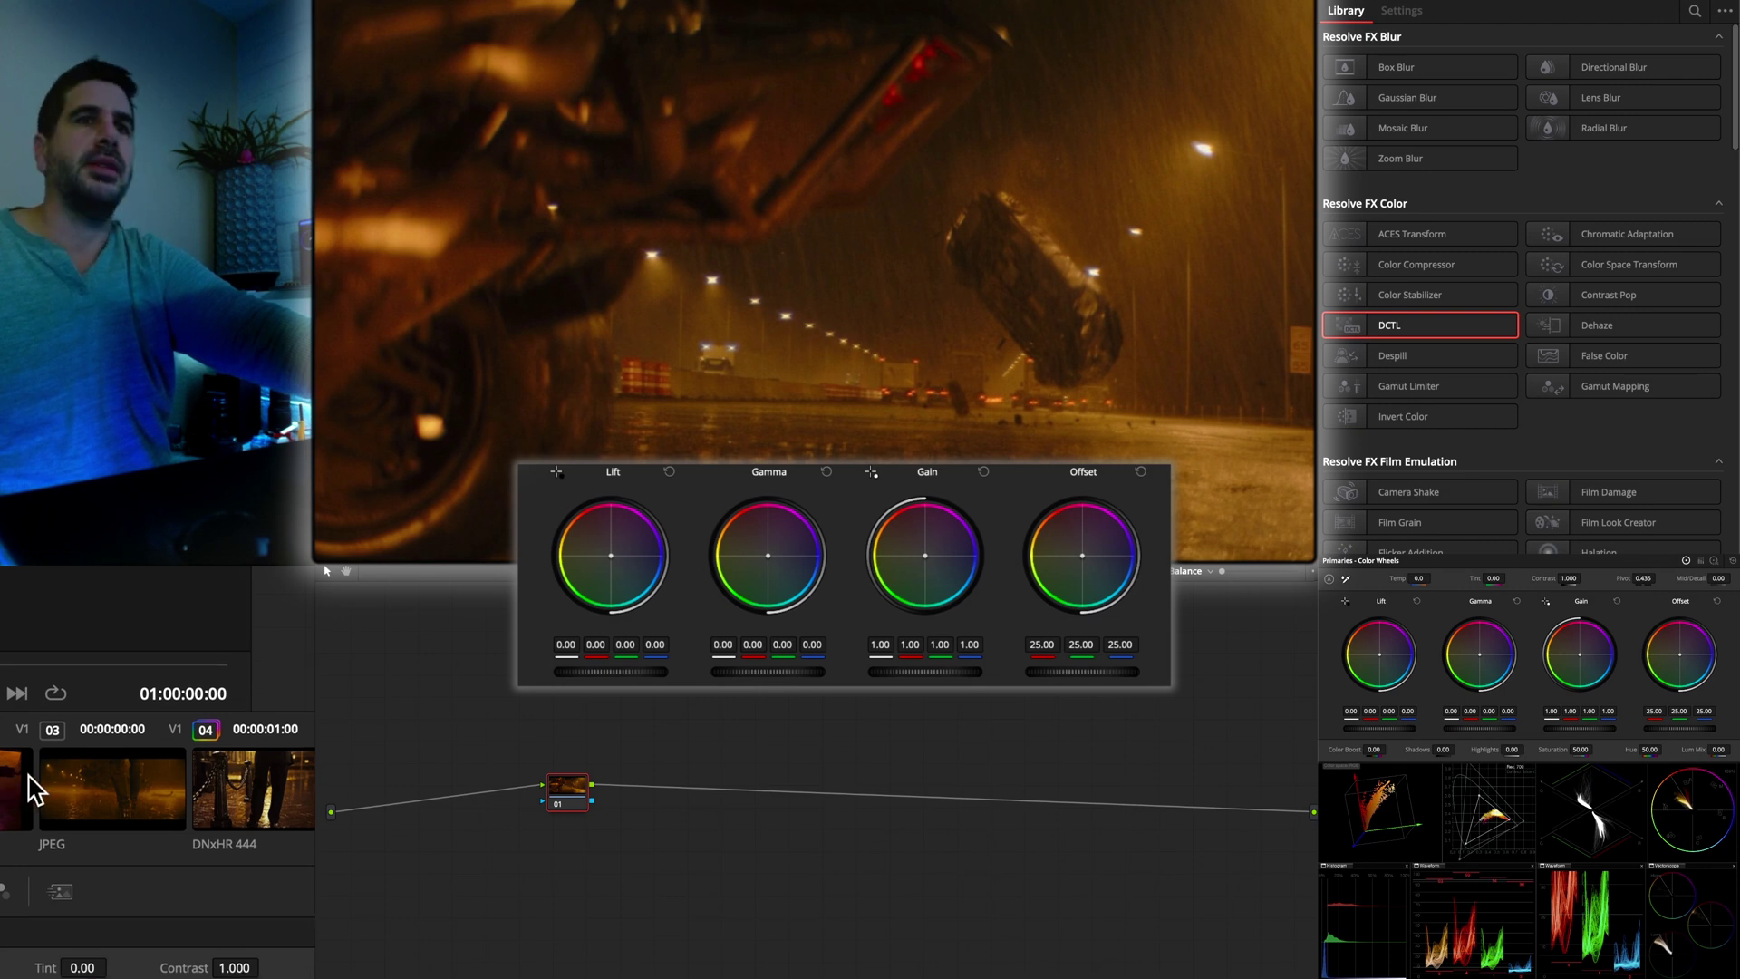
{"action": "left_click", "coordinate": [94, 780]}
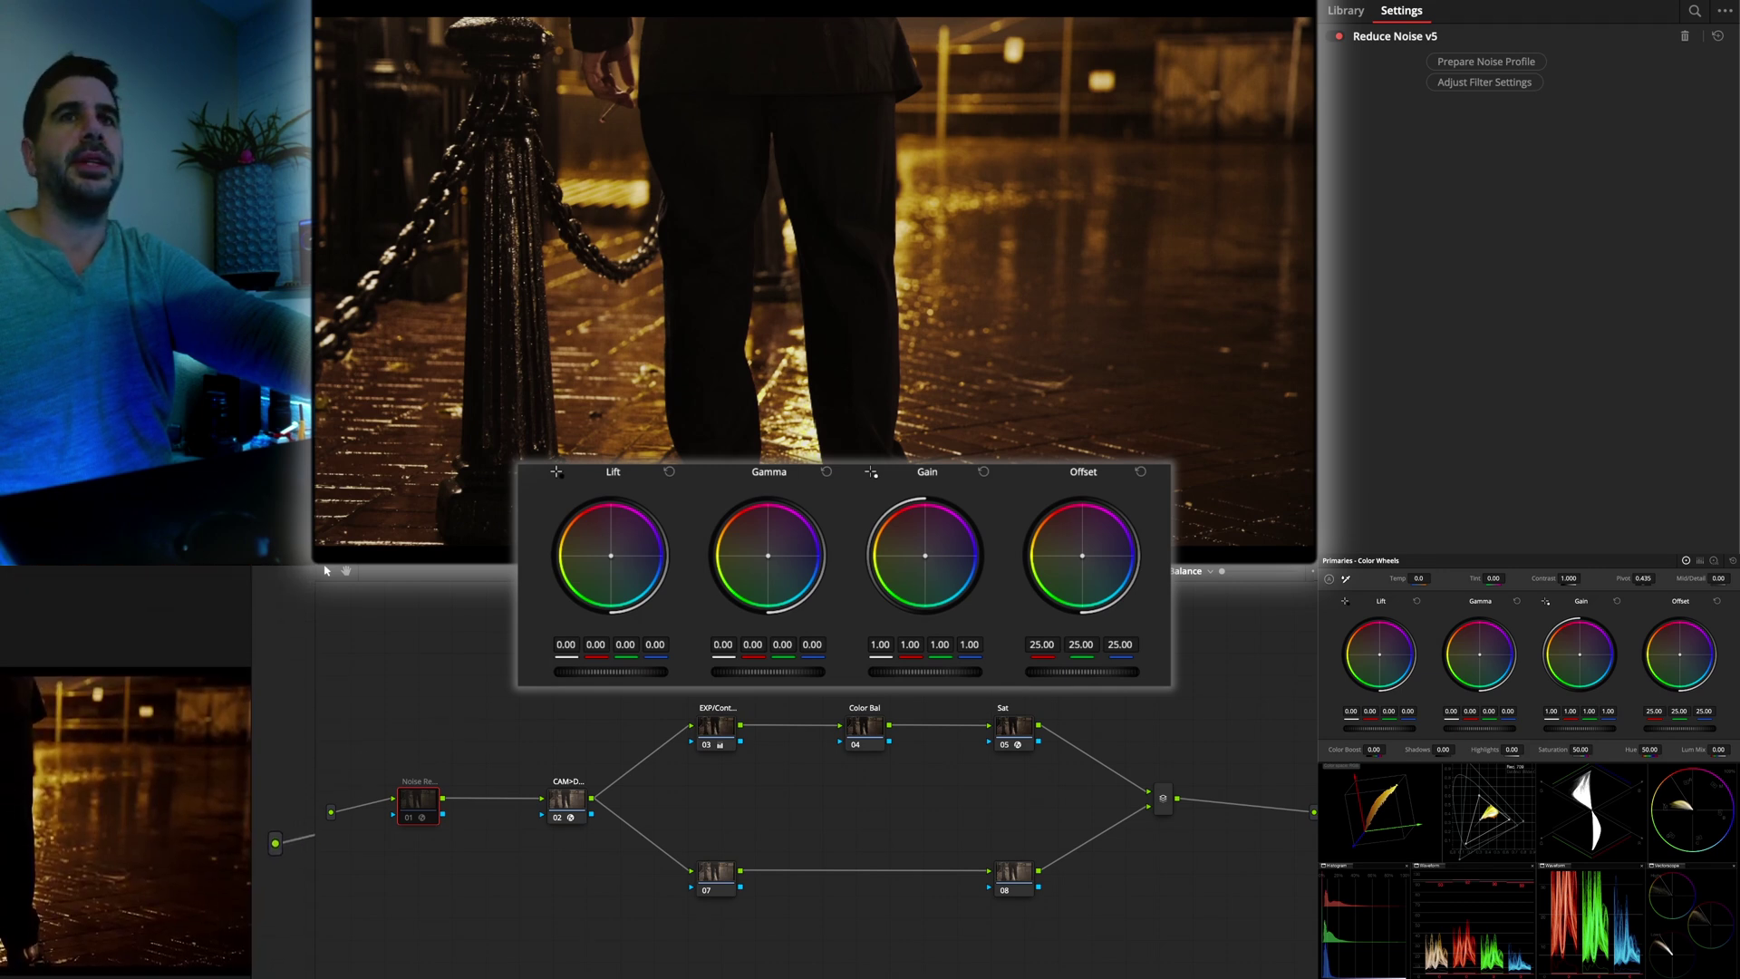
{"action": "left_click", "coordinate": [711, 732]}
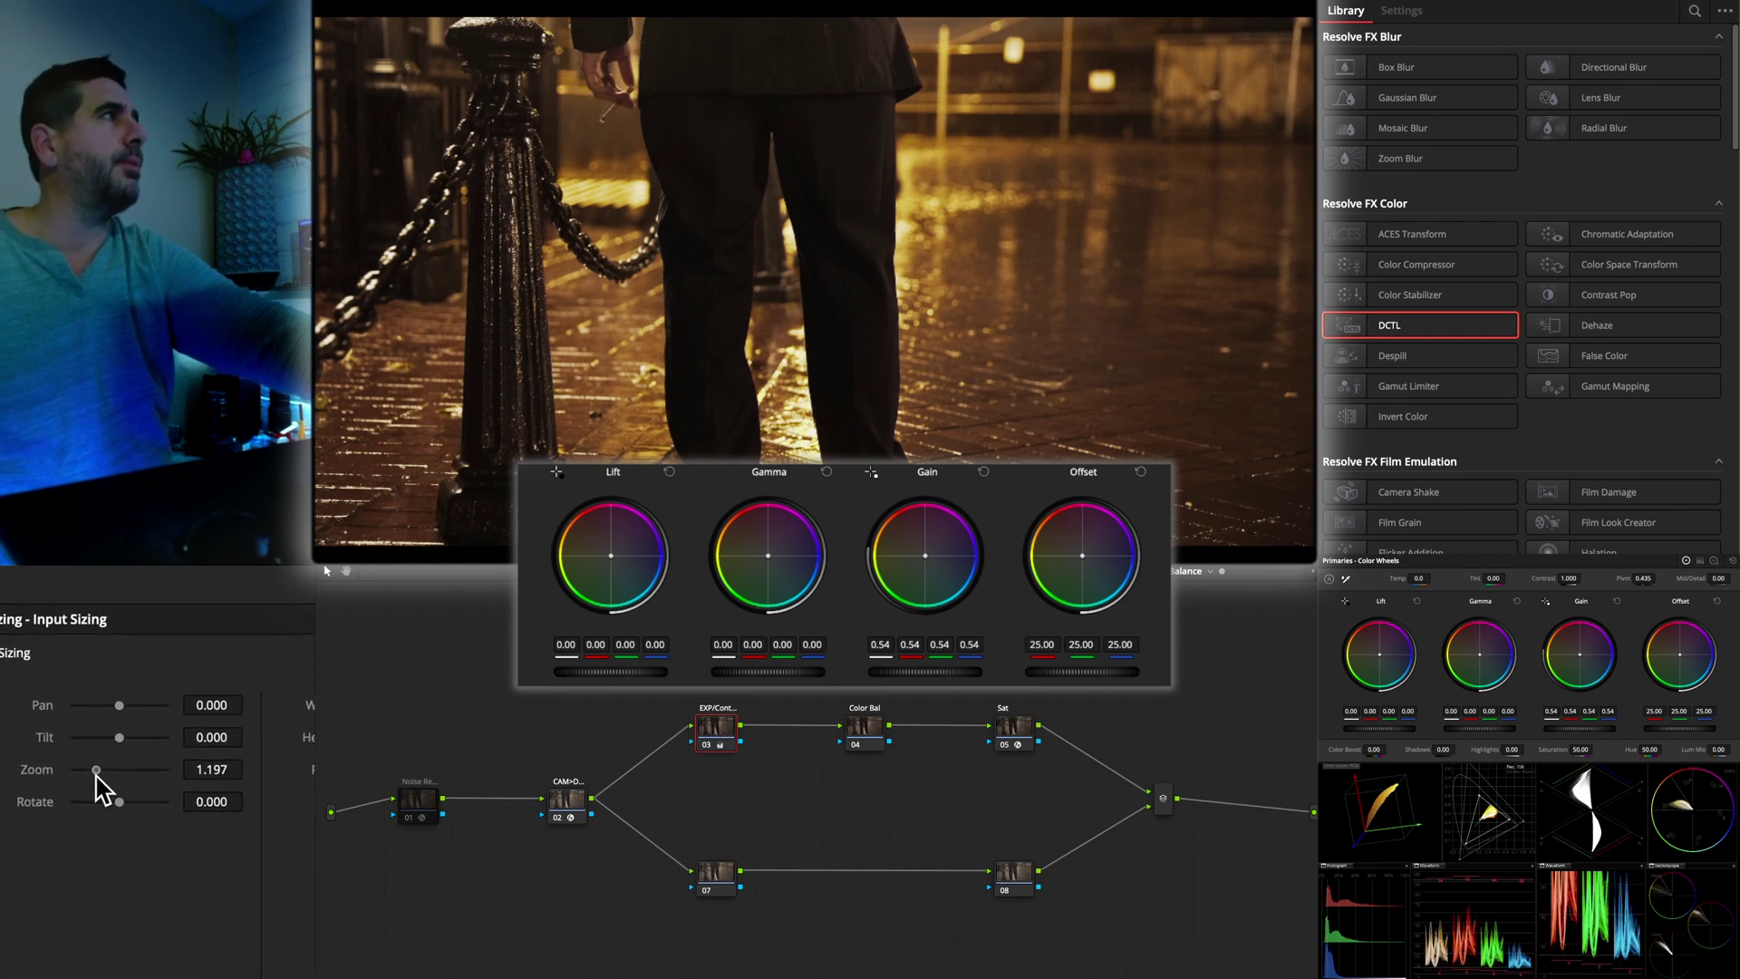
{"action": "left_click_drag", "start_coordinate": [95, 770], "coordinate": [100, 771]}
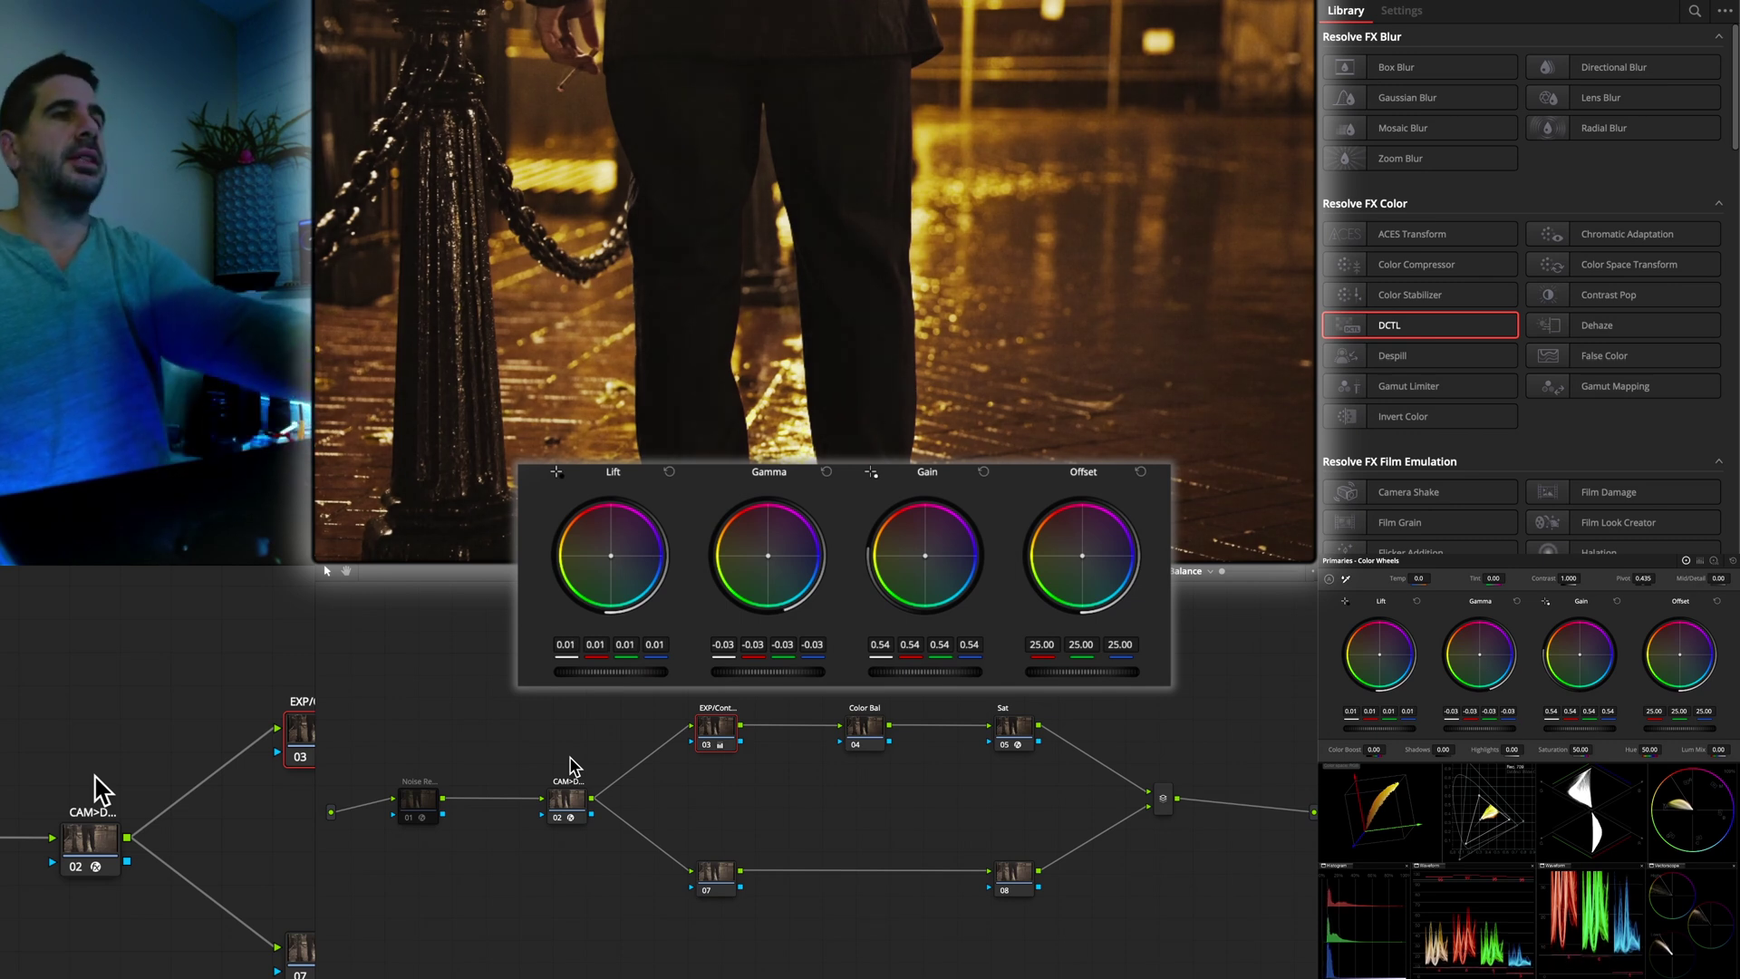
Warm the Color Bal node with gain at red 1.09, green 0.98 and blue 0.84, and compare the clip with the boots still
{"action": "left_click", "coordinate": [876, 725]}
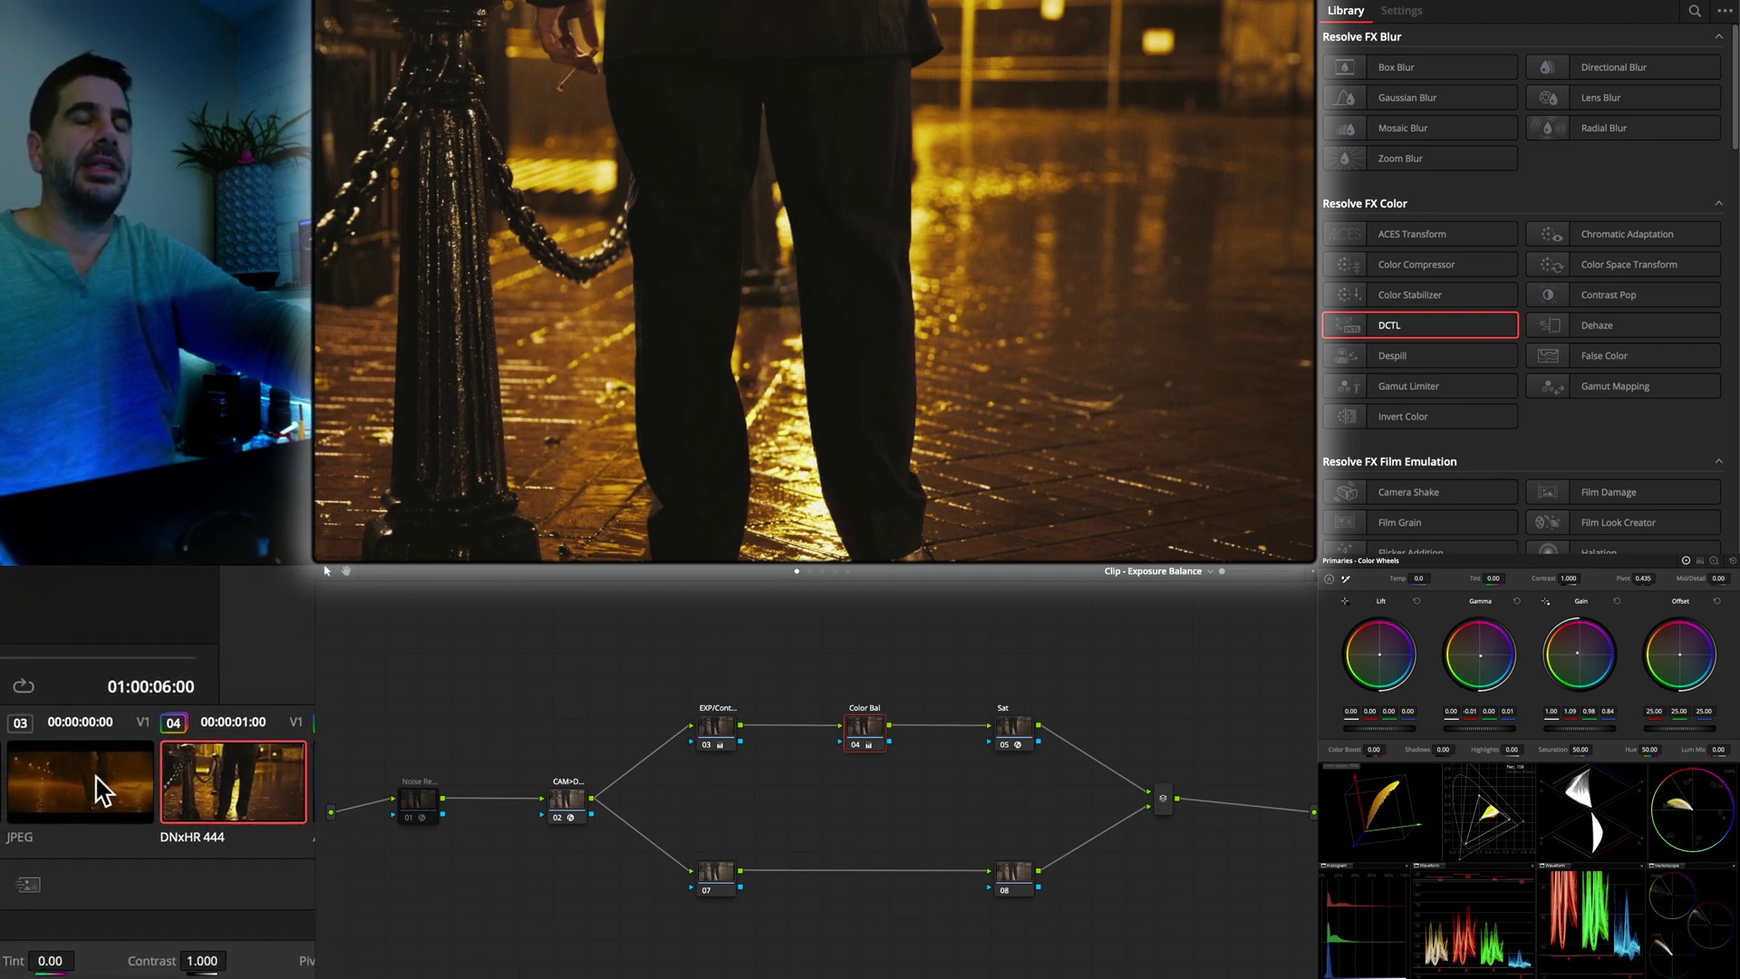
{"action": "left_click", "coordinate": [103, 791]}
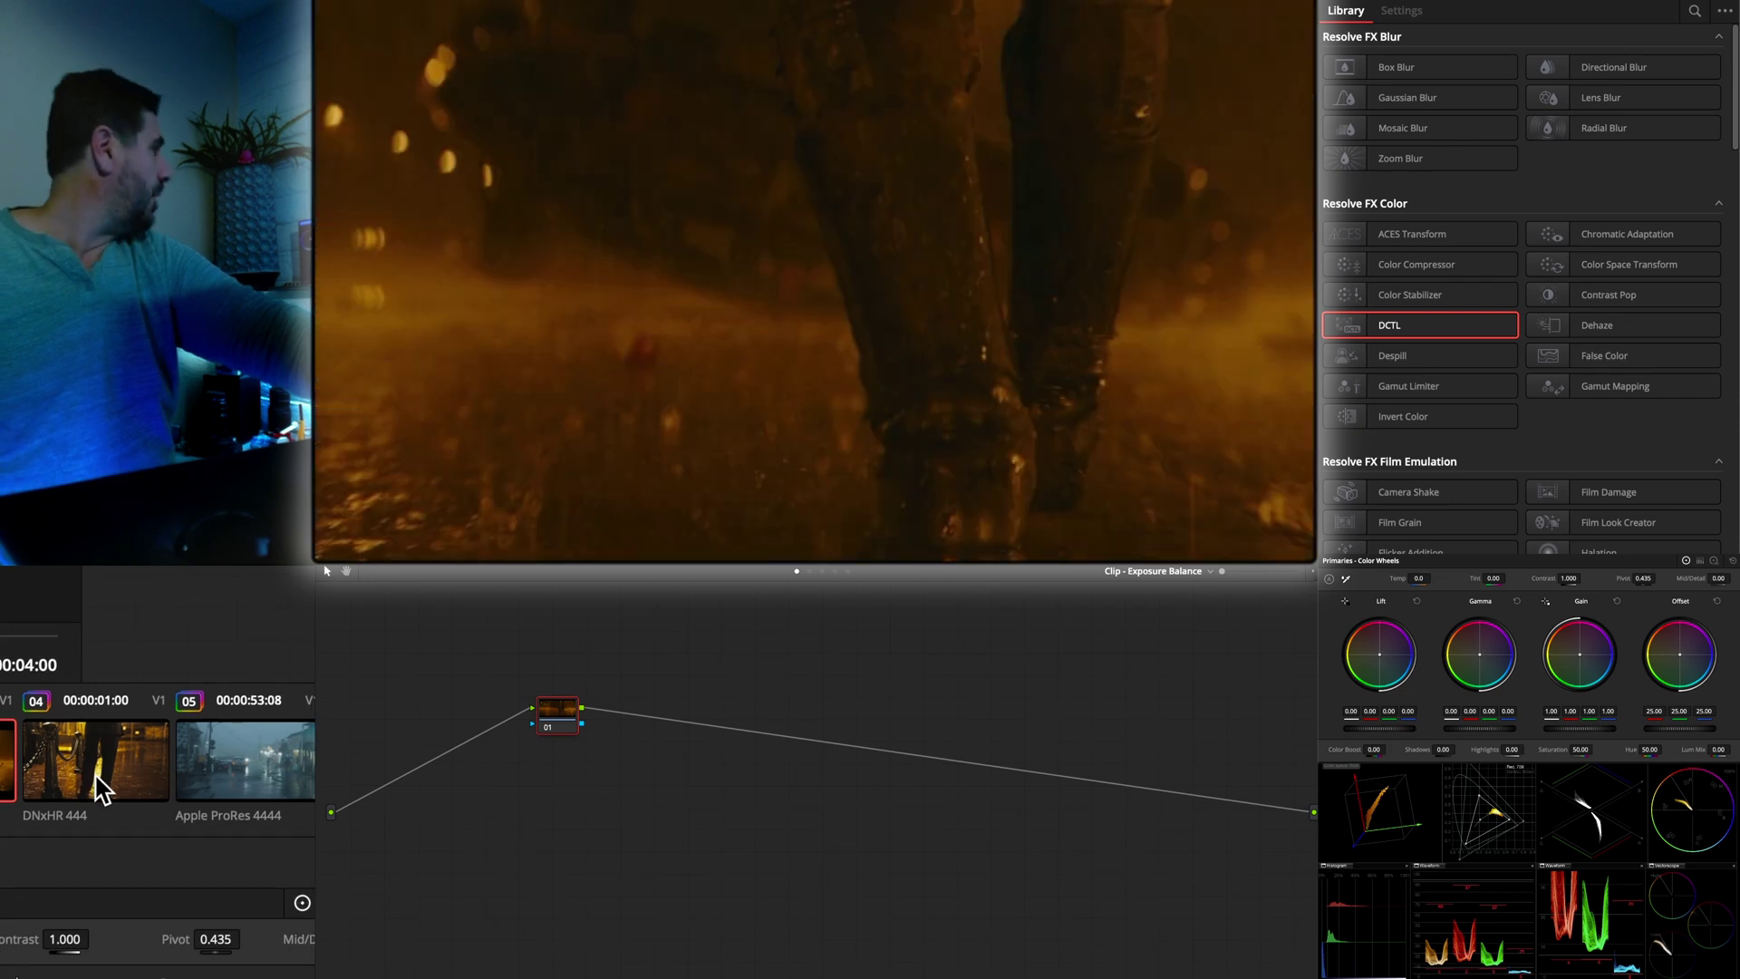
{"action": "left_click", "coordinate": [102, 791]}
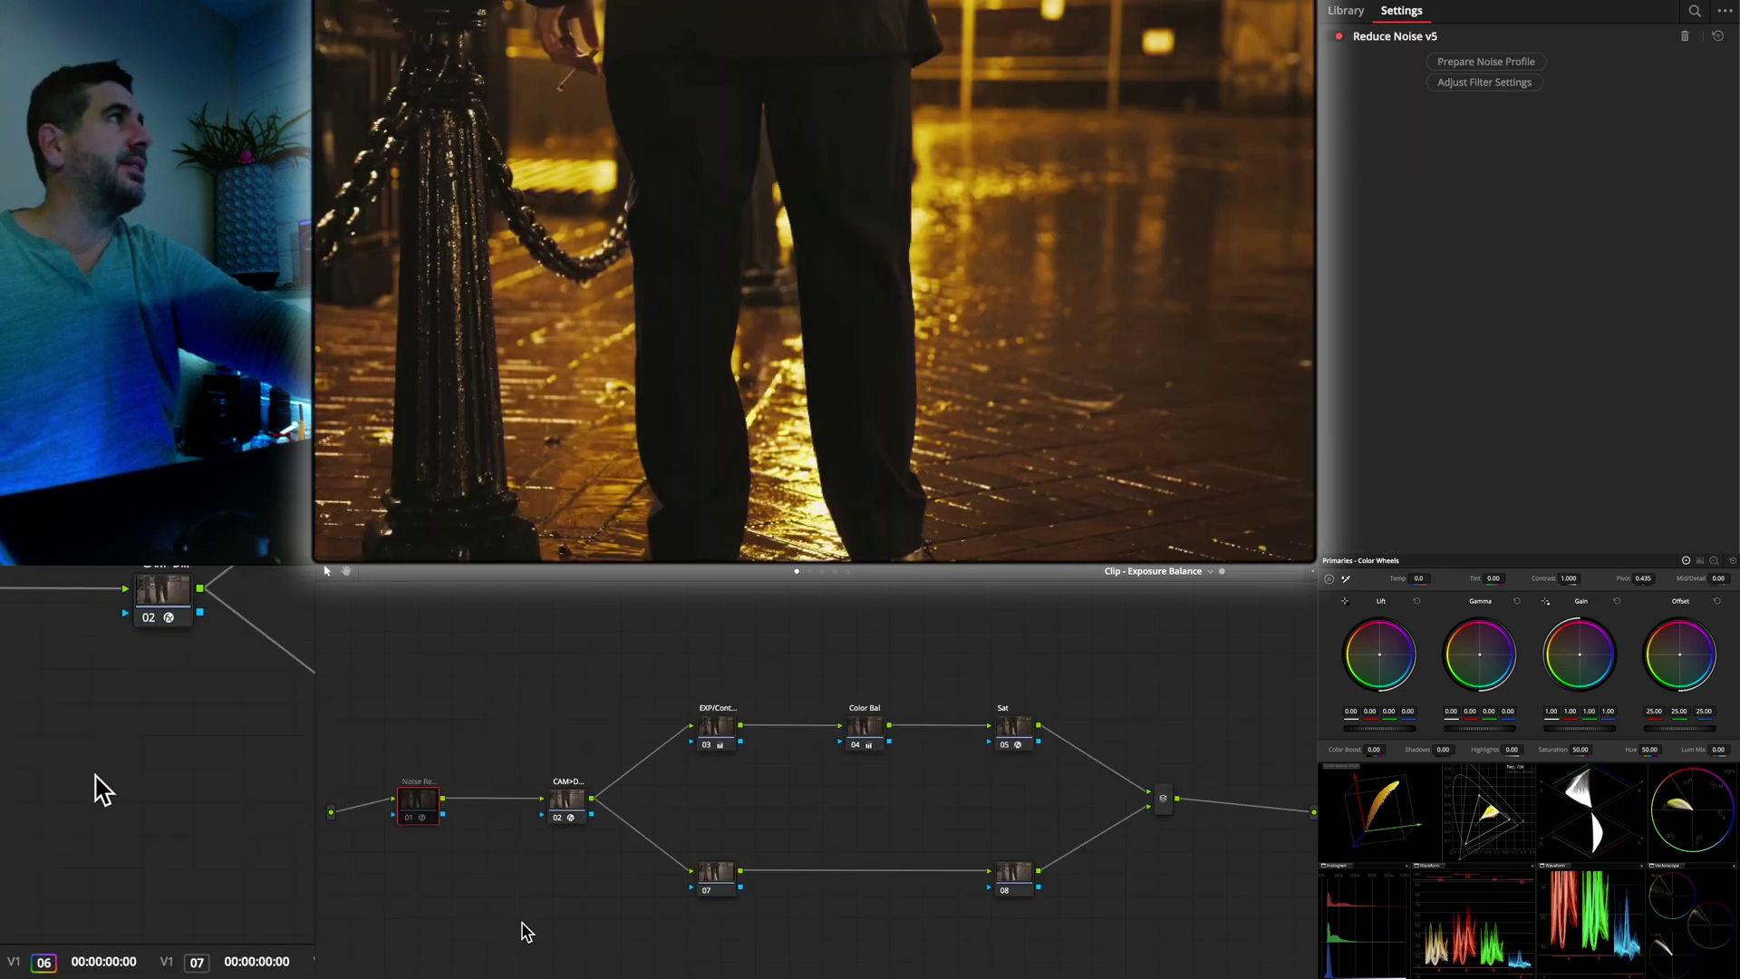
In the clip's look layer, set the Contour contrast node to contrast 1.330 and black point 0.048
{"action": "left_click", "coordinate": [834, 571]}
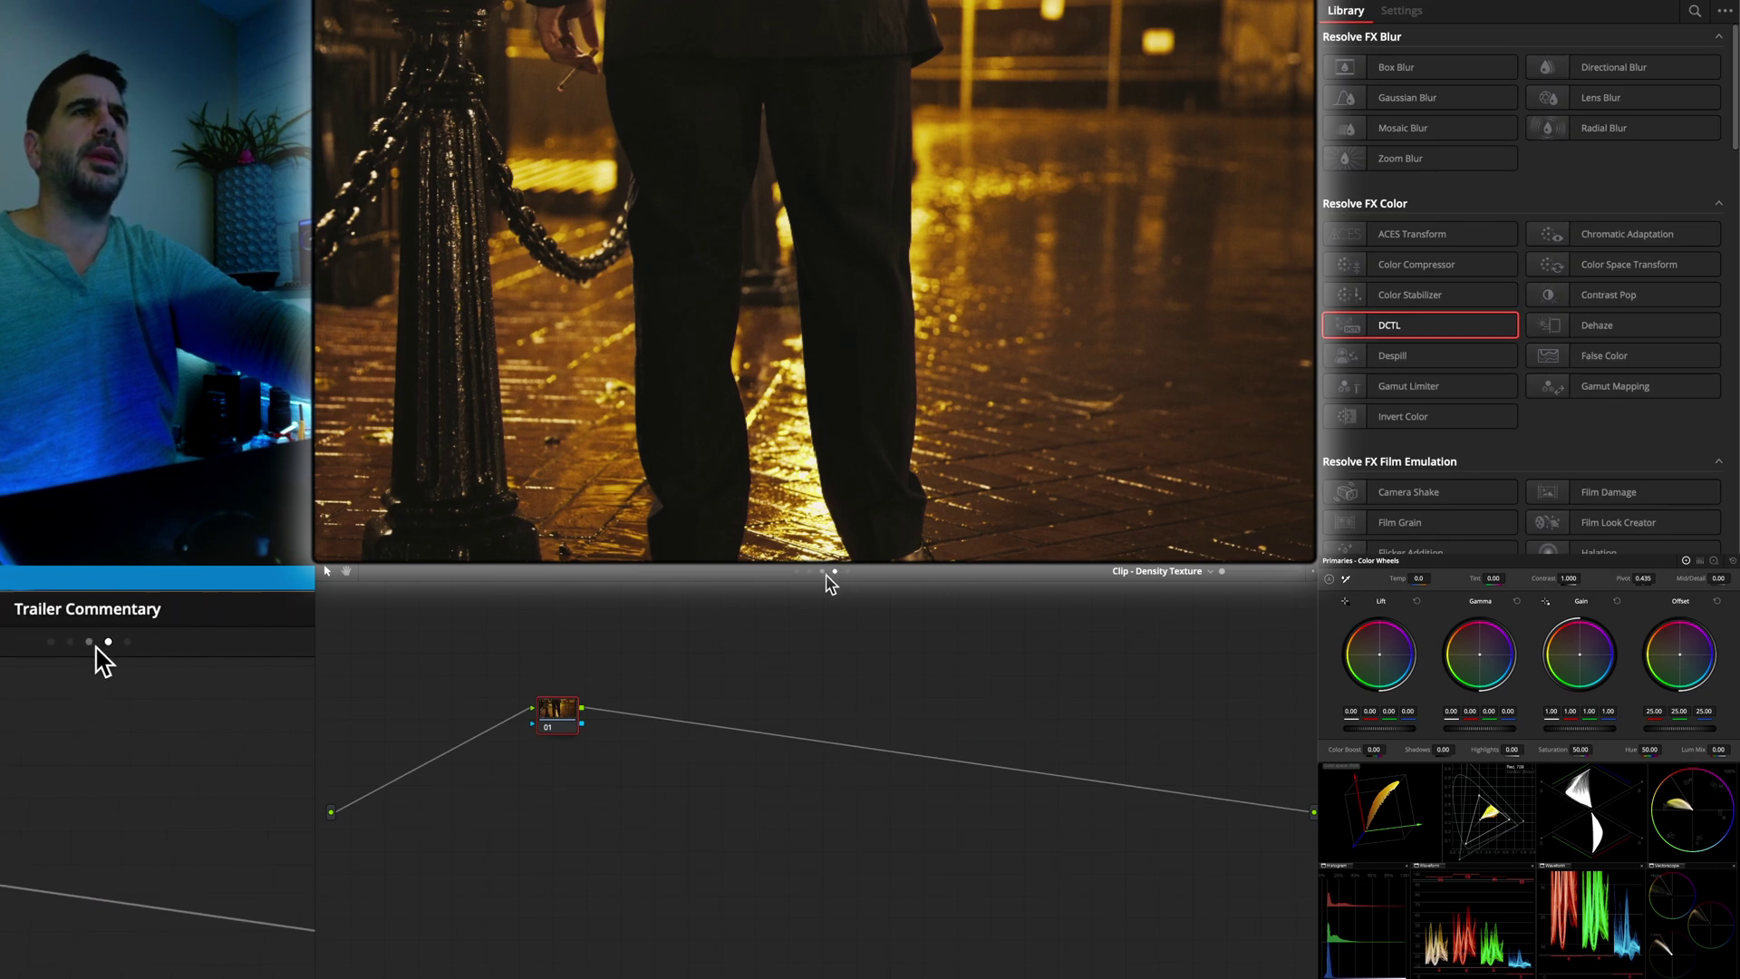
{"action": "left_click", "coordinate": [822, 572]}
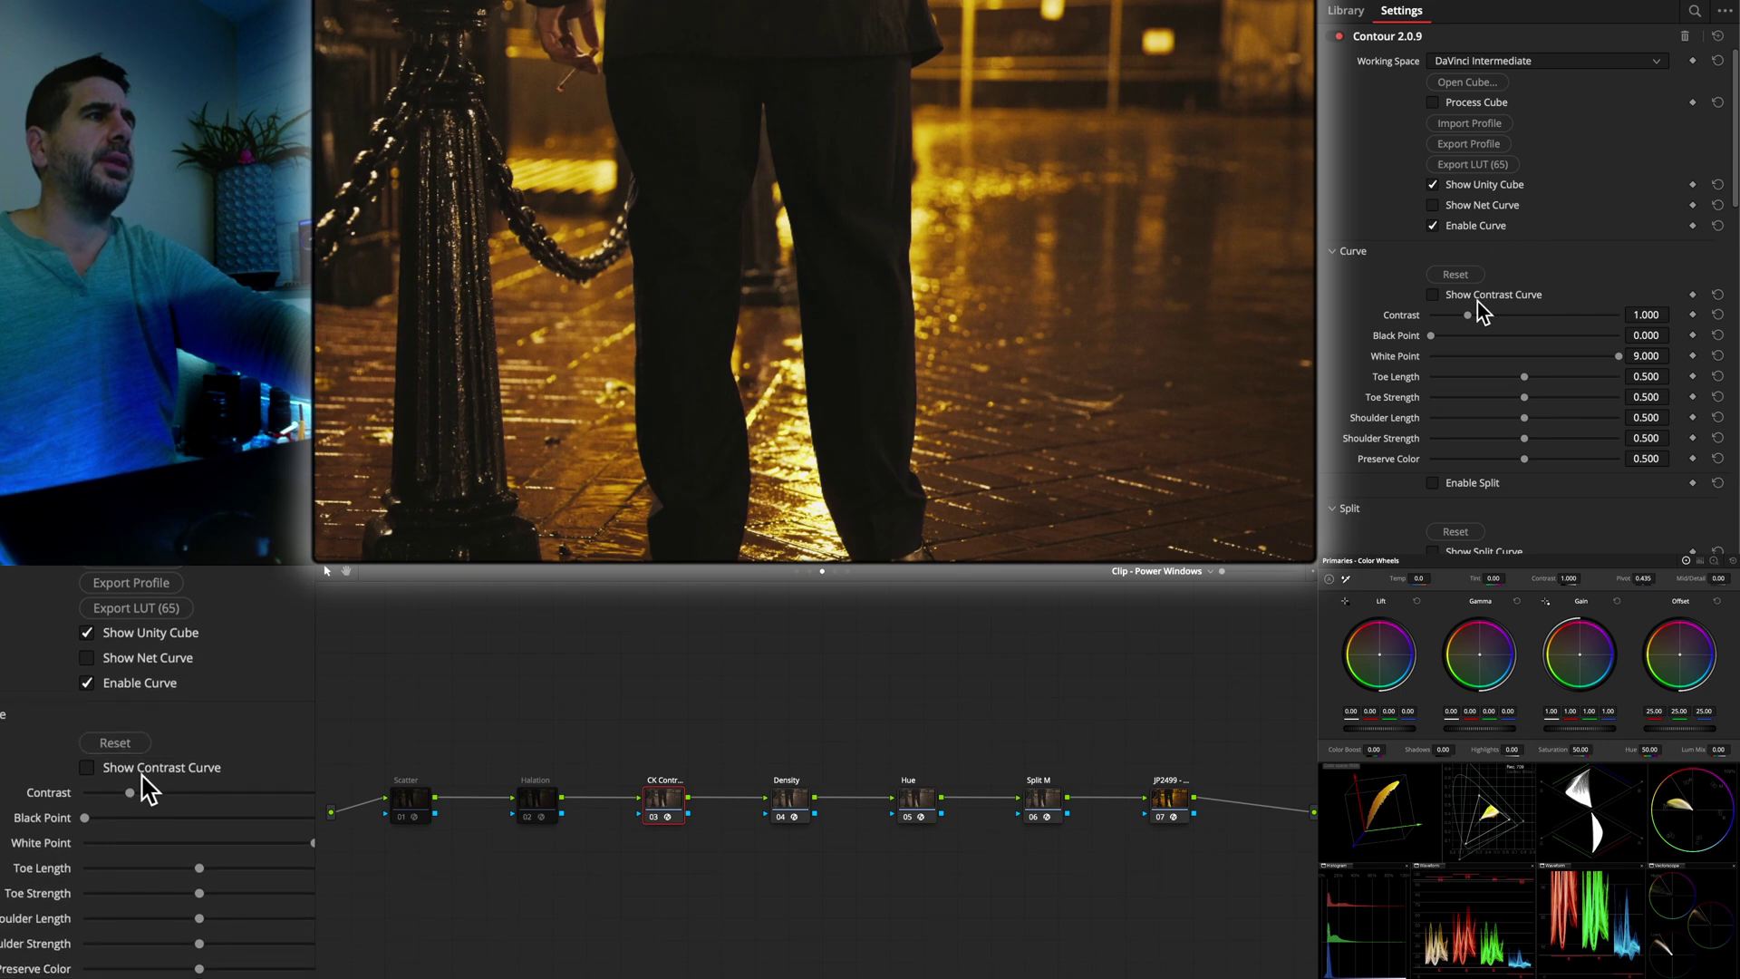
{"action": "left_click_drag", "start_coordinate": [1468, 317], "coordinate": [1505, 318]}
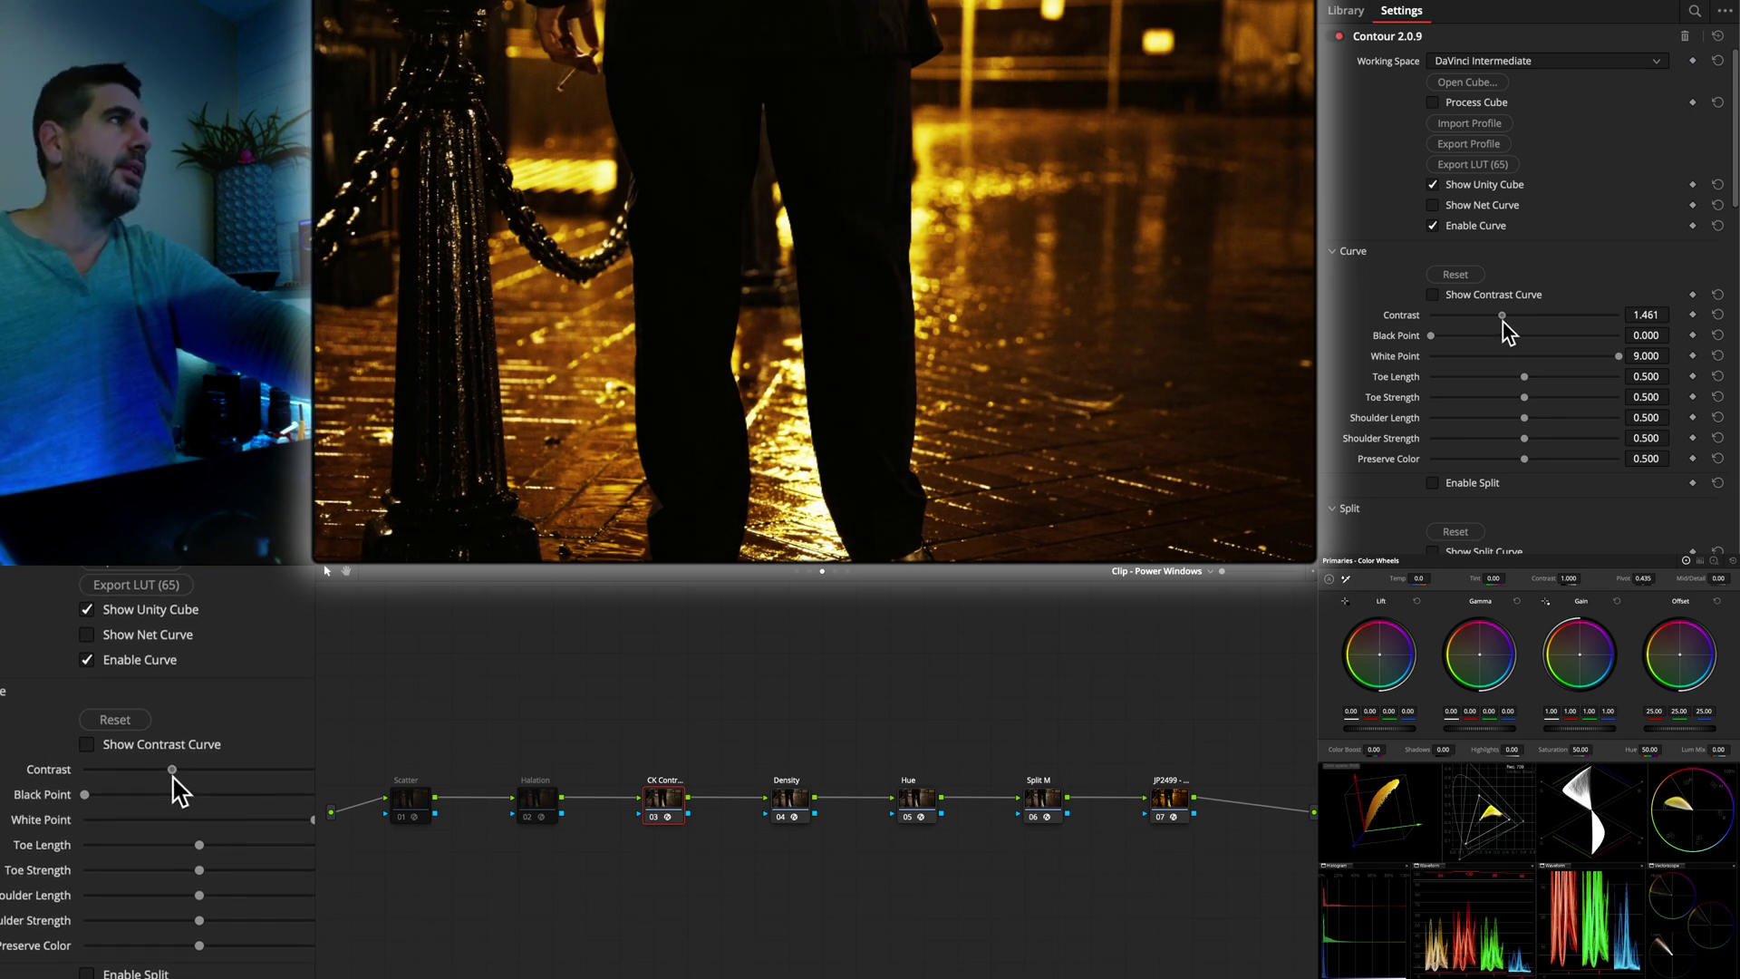
{"action": "mouse_move", "coordinate": [1504, 317]}
{"action": "left_mouse_down"}
{"action": "mouse_move", "coordinate": [1454, 336]}
{"action": "mouse_move", "coordinate": [1512, 337]}
{"action": "left_mouse_up"}
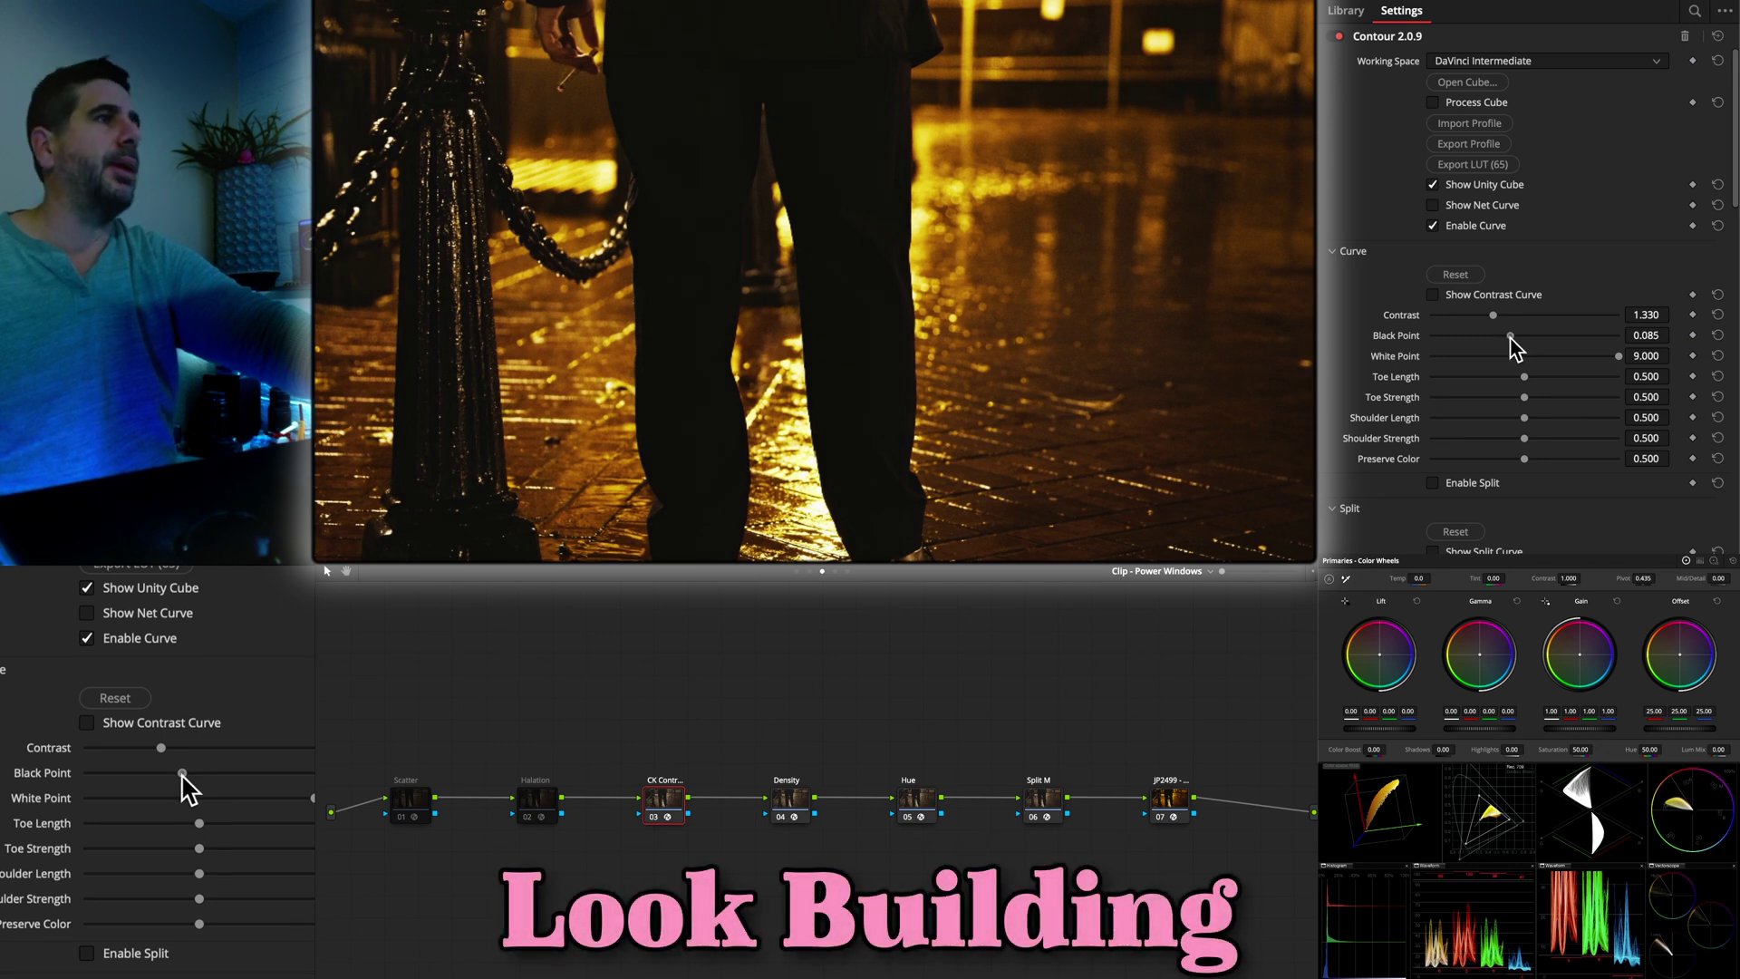
{"action": "left_click_drag", "start_coordinate": [1510, 336], "coordinate": [1475, 335]}
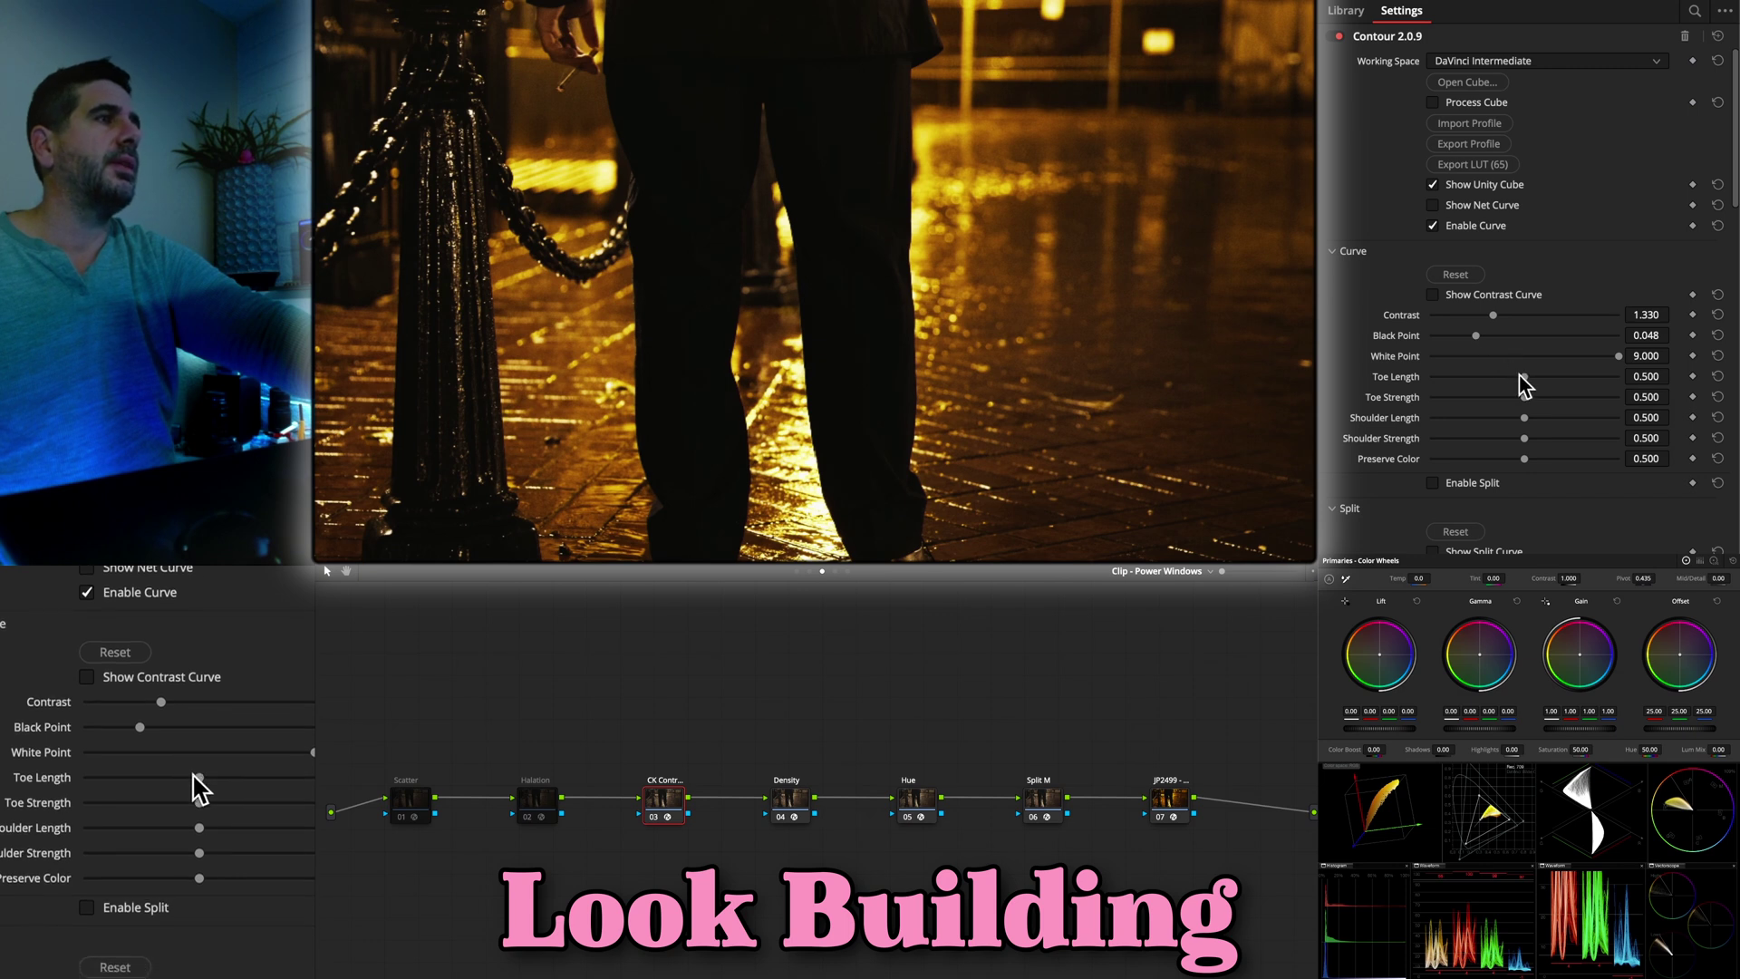
Switch the JP2499 node's DCTL to OpenDRT with Davinci Intermediate as its input transfer function
{"action": "left_click", "coordinate": [1175, 796]}
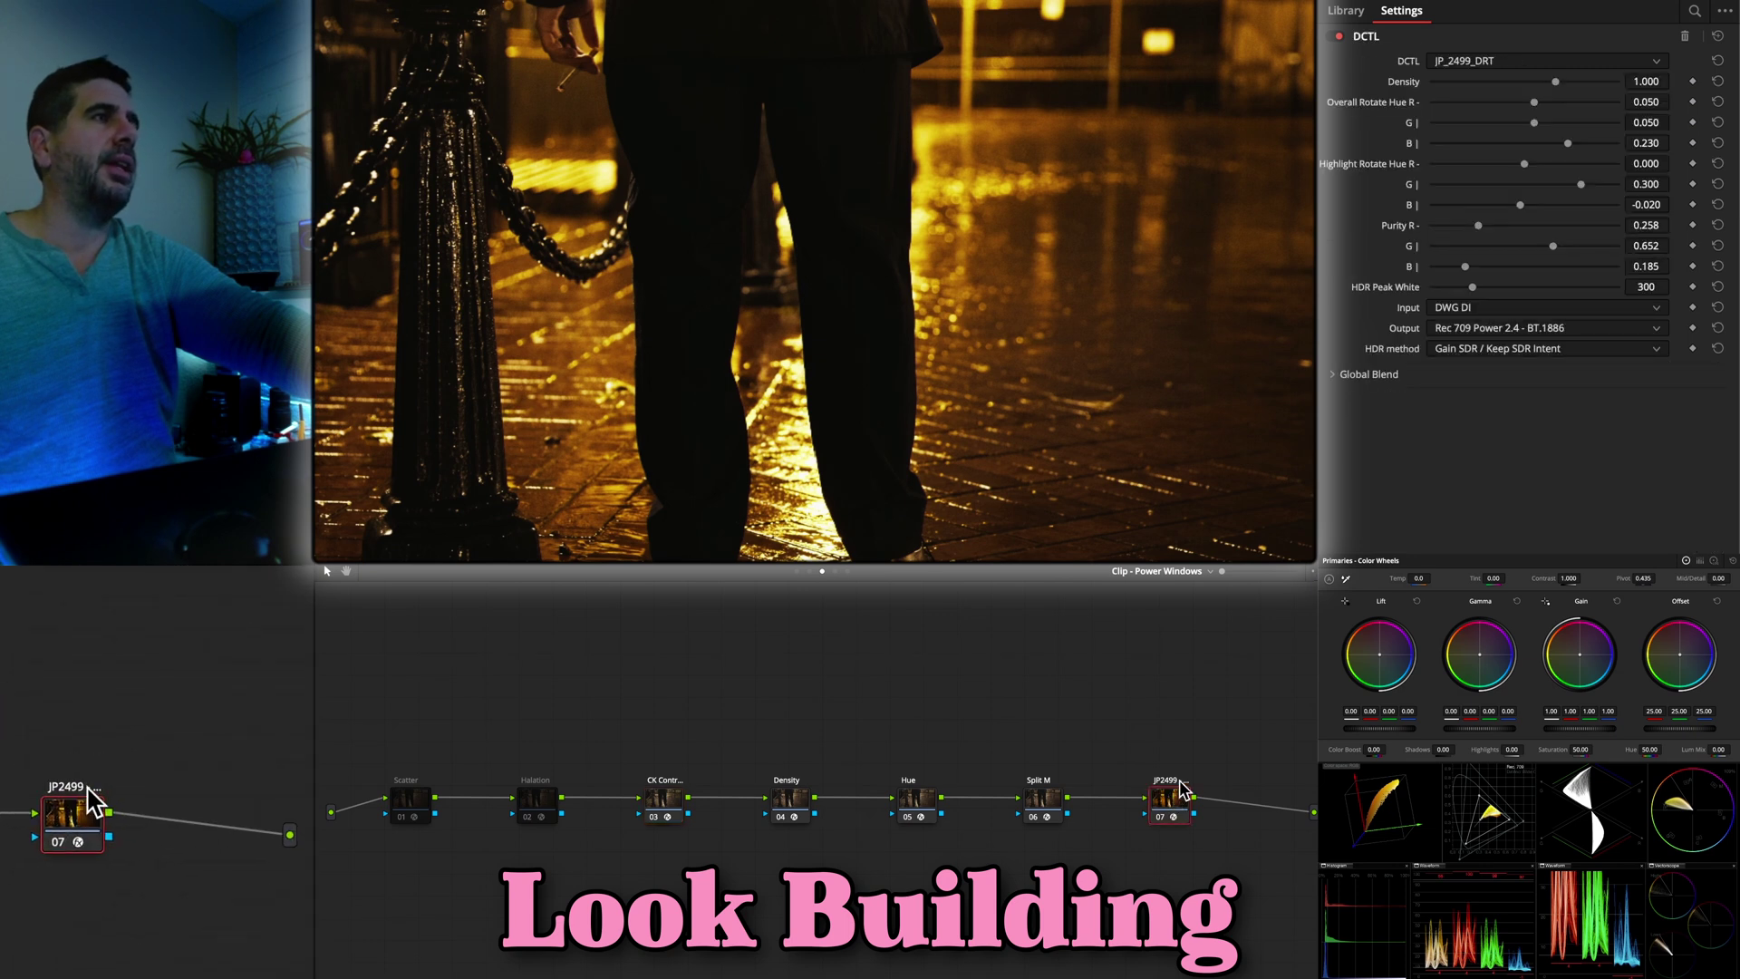
{"action": "left_click", "coordinate": [1468, 62]}
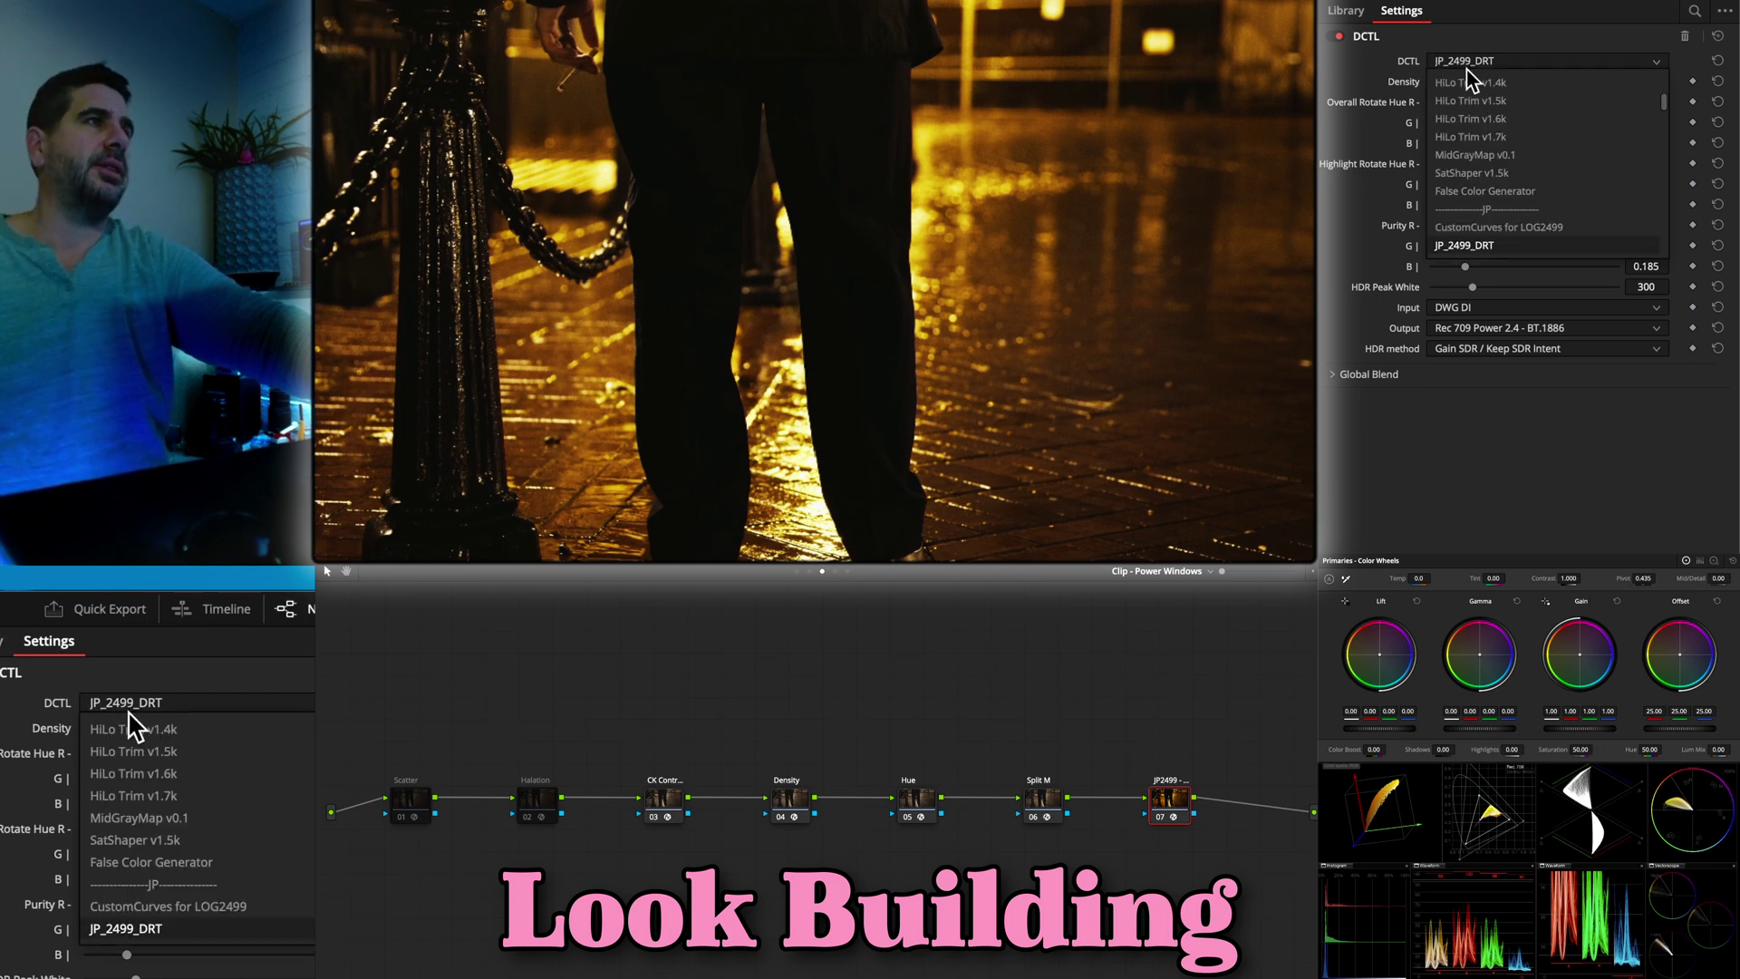
{"action": "scroll", "coordinate": [1486, 174], "scroll_direction": "up", "scroll_amount": 3}
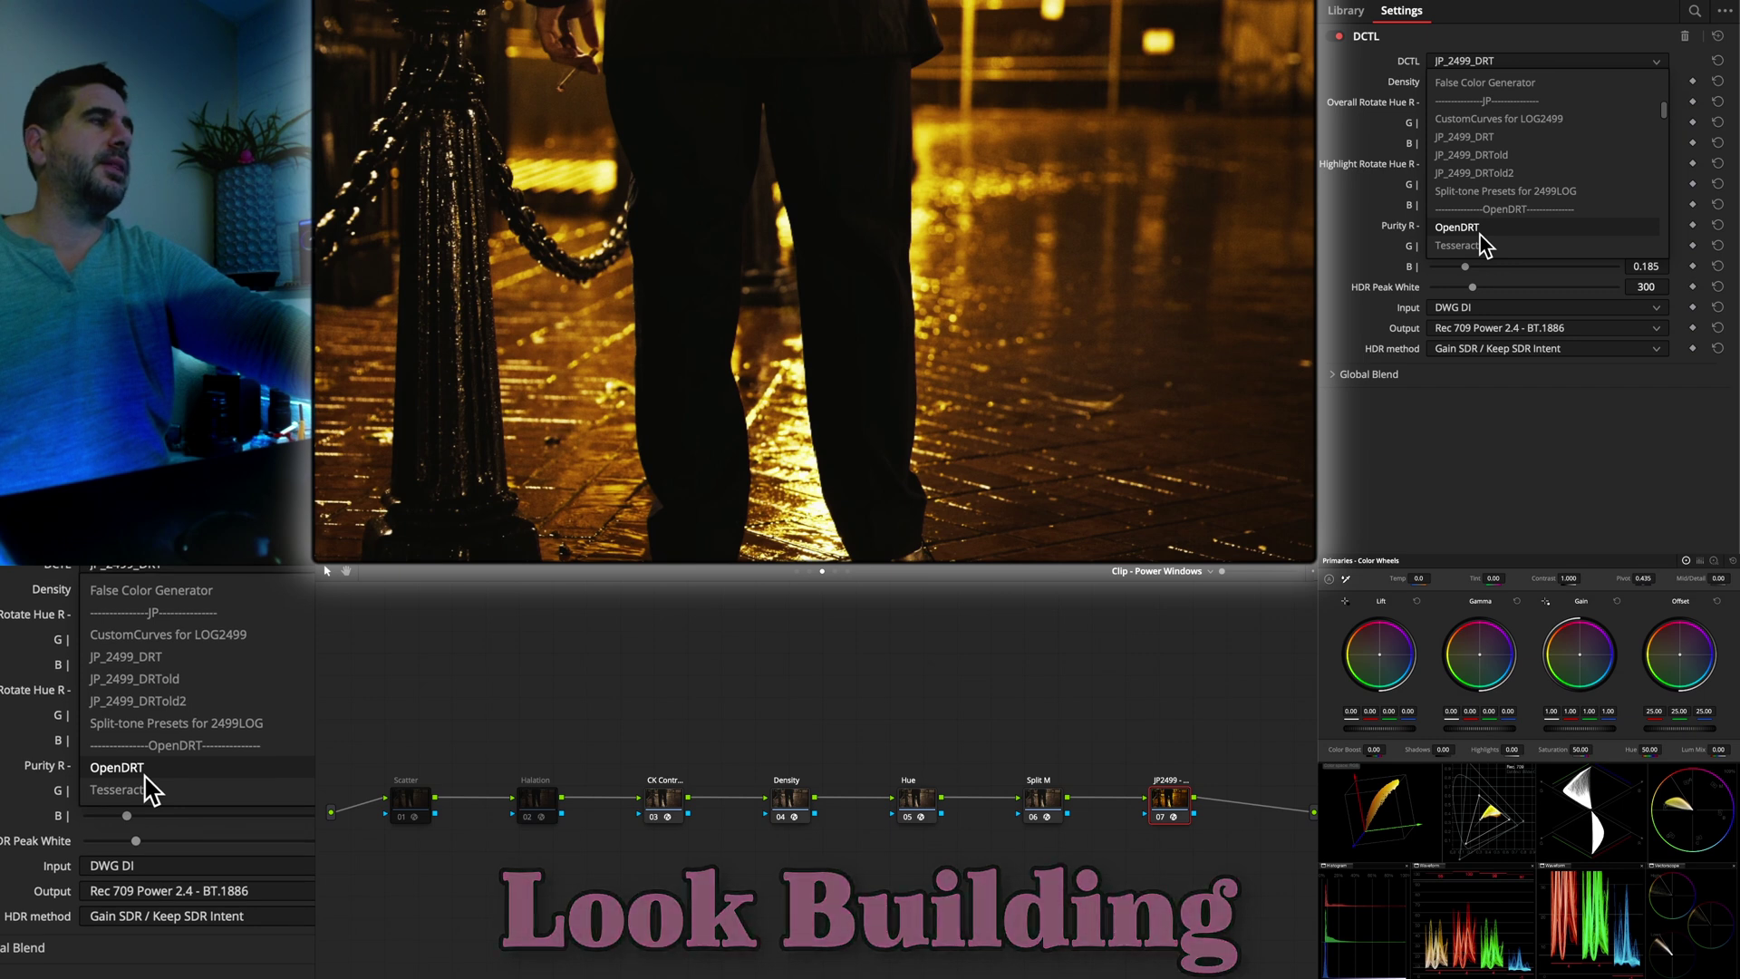
{"action": "left_click", "coordinate": [1457, 227]}
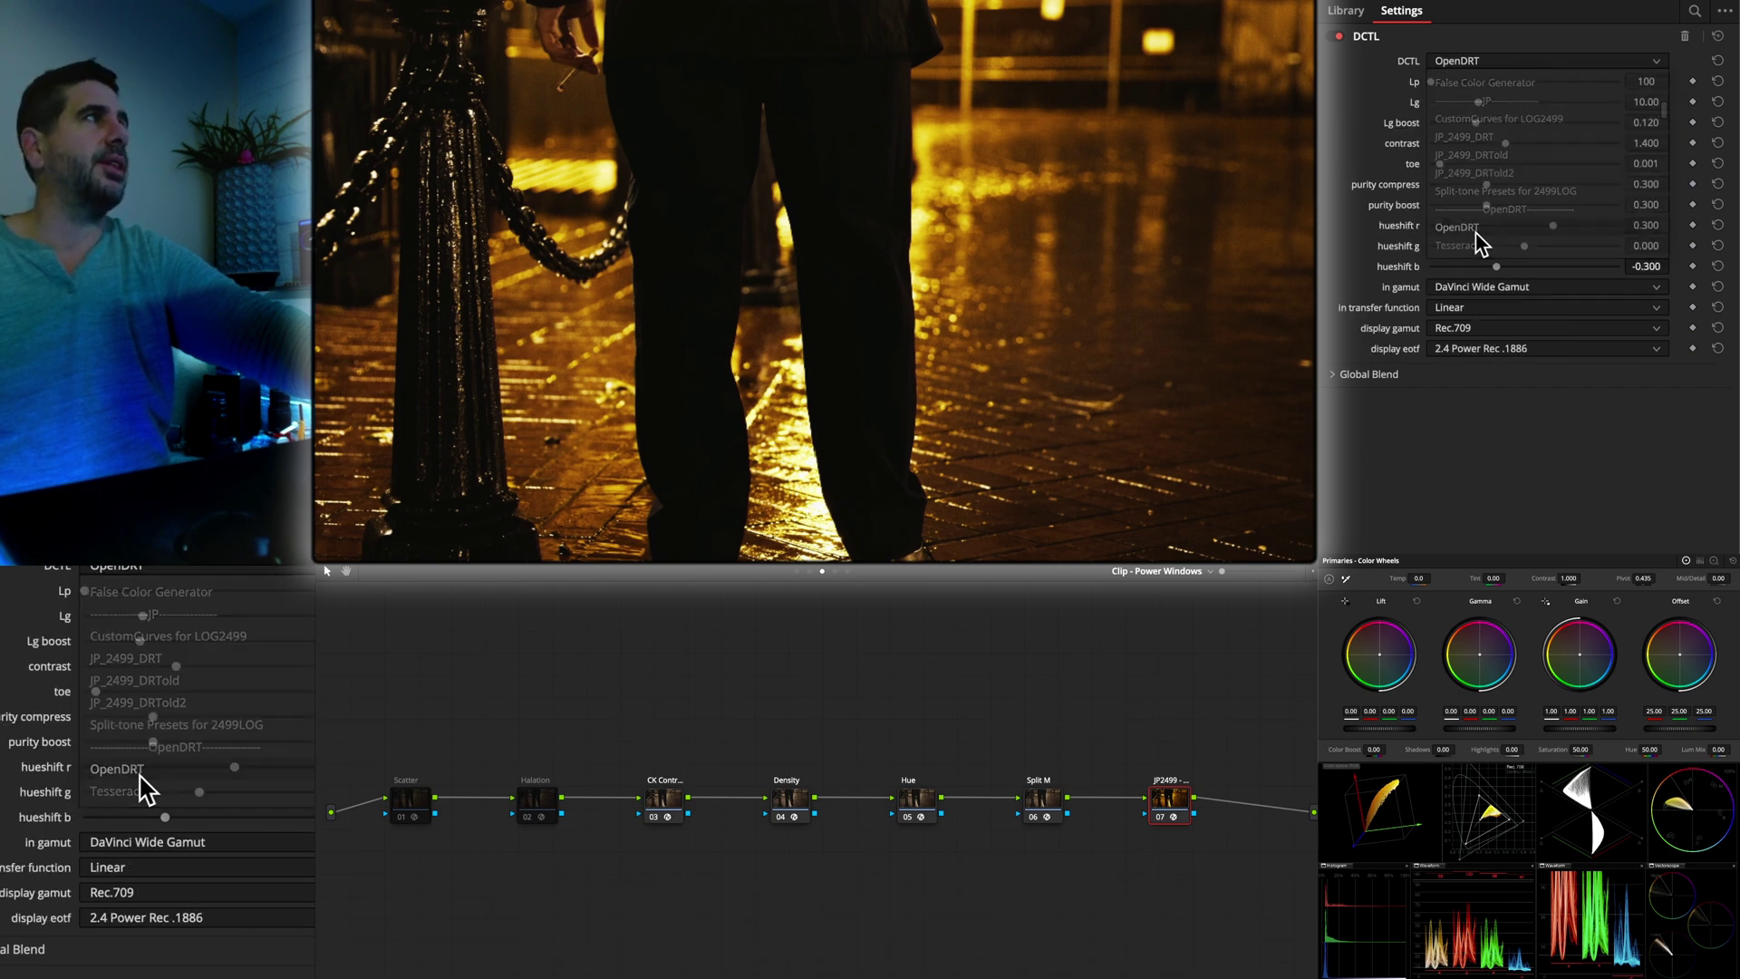
{"action": "left_click", "coordinate": [1460, 308]}
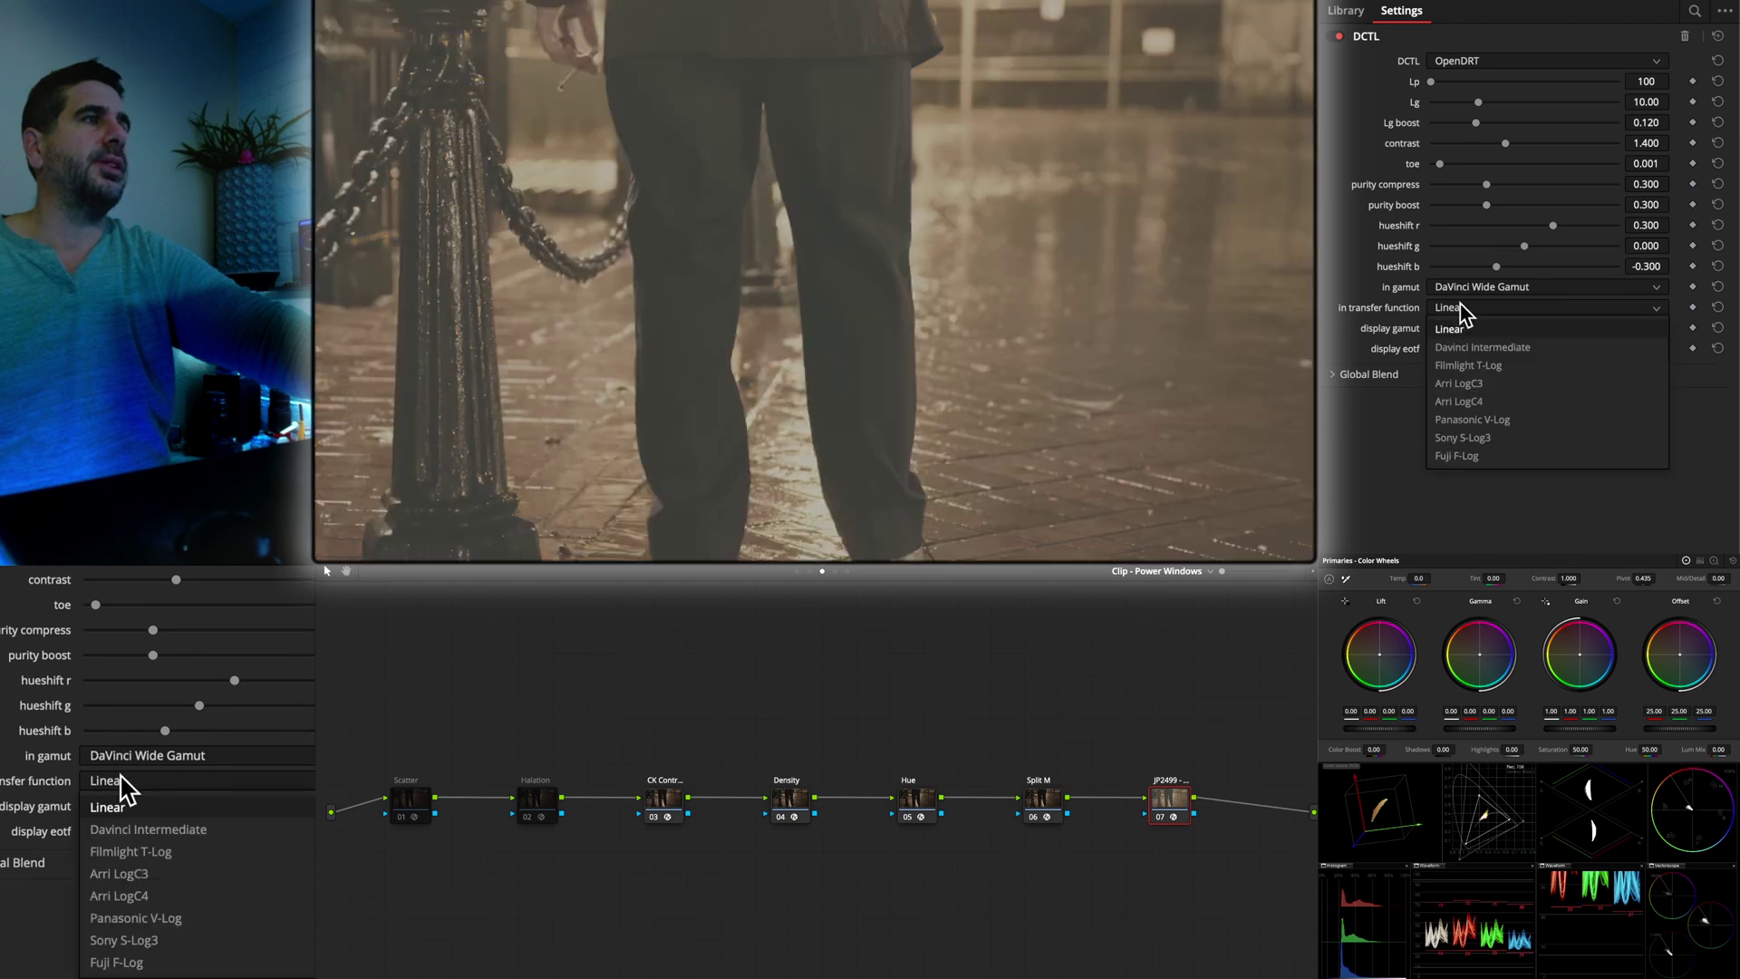
{"action": "left_click", "coordinate": [1478, 352]}
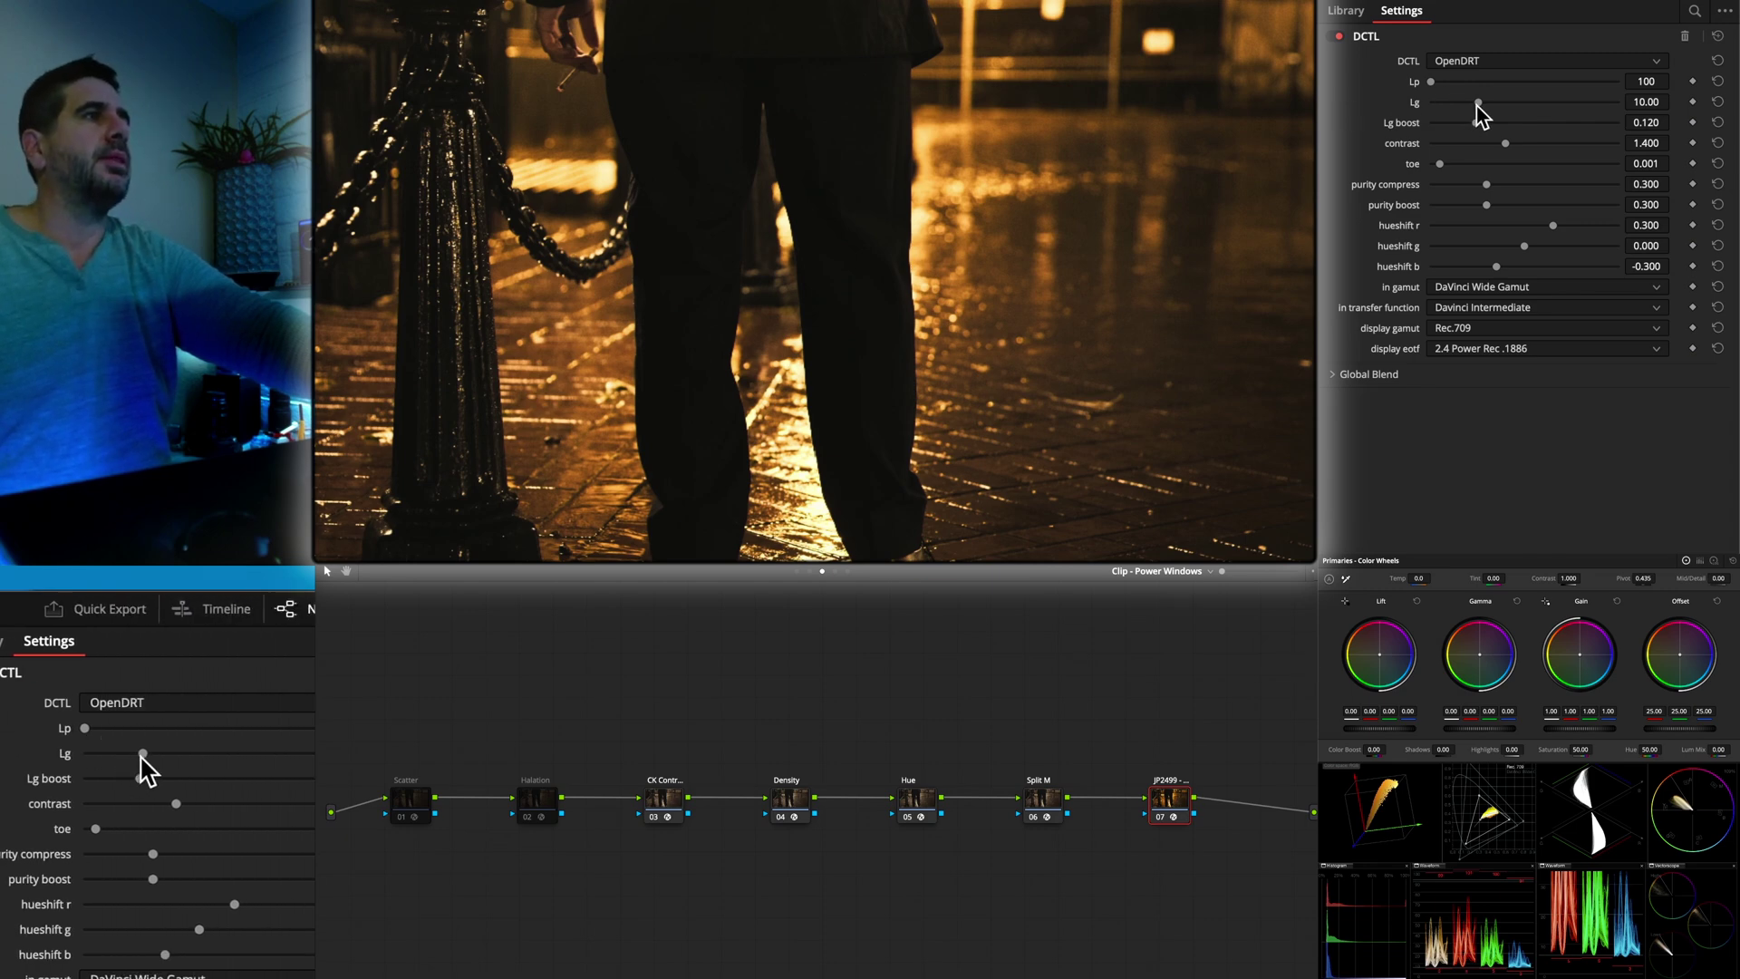
Set OpenDRT's Lg to 3.59, Lg boost to 0.081 and contrast to 1.183, and check the clip against the boots still
{"action": "left_click_drag", "start_coordinate": [1478, 103], "coordinate": [1436, 106]}
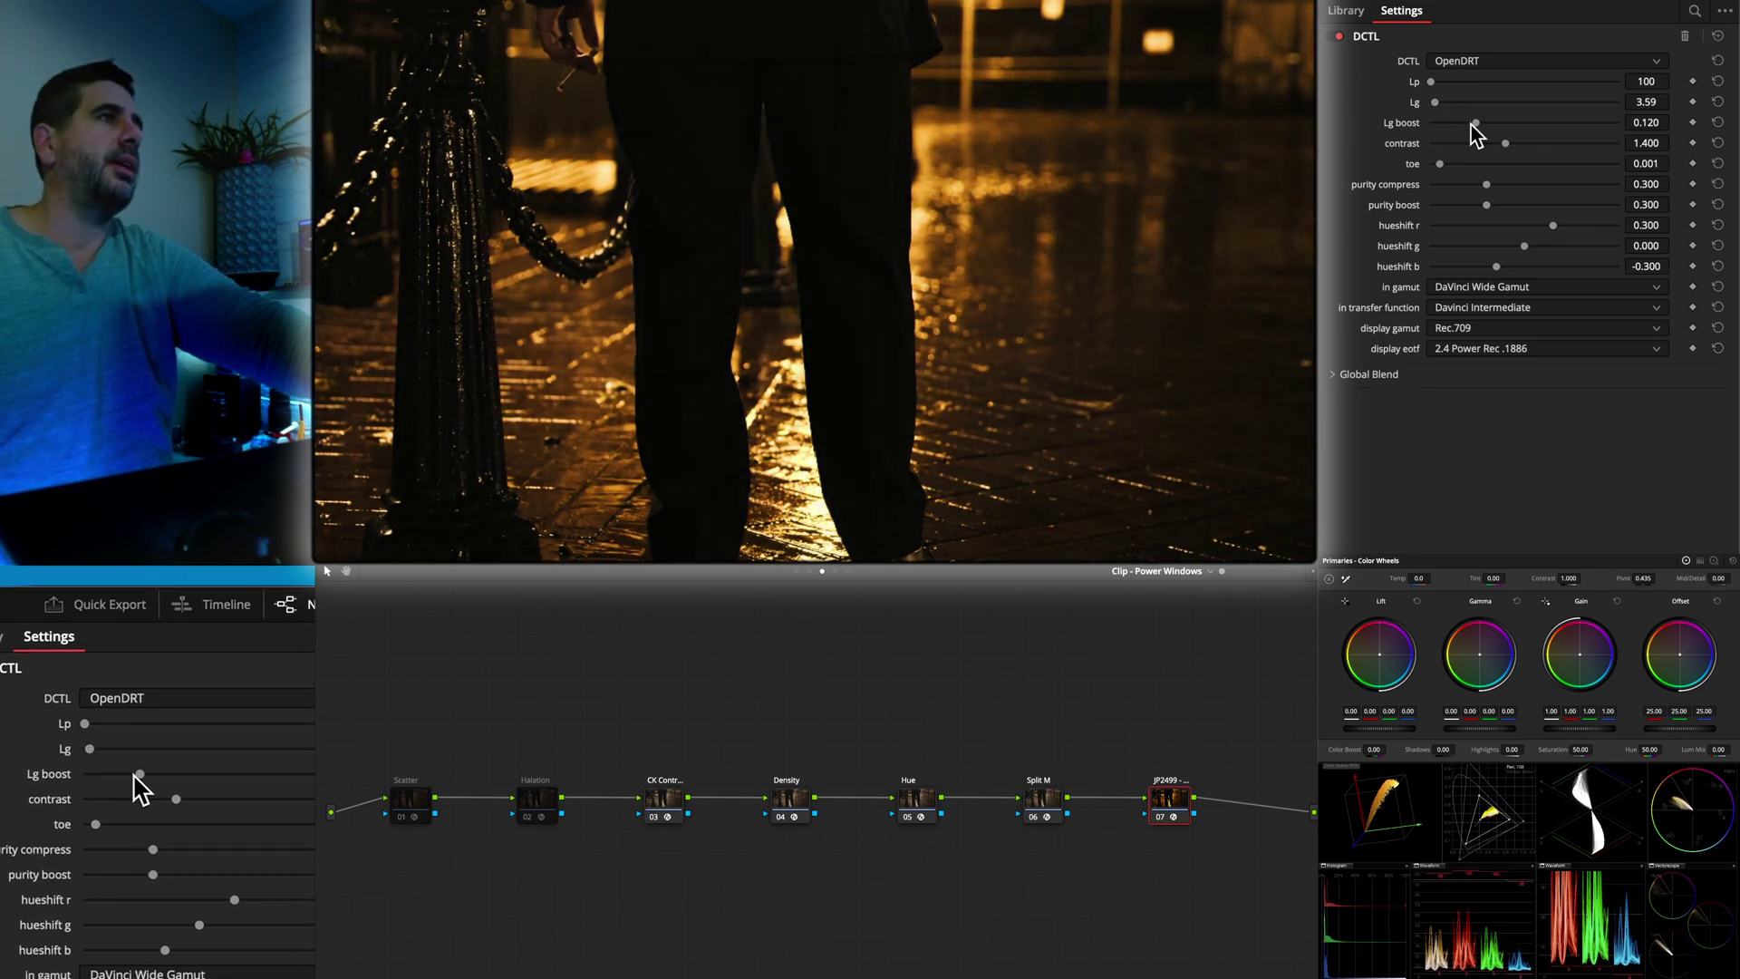
{"action": "left_click_drag", "start_coordinate": [1478, 123], "coordinate": [1546, 123]}
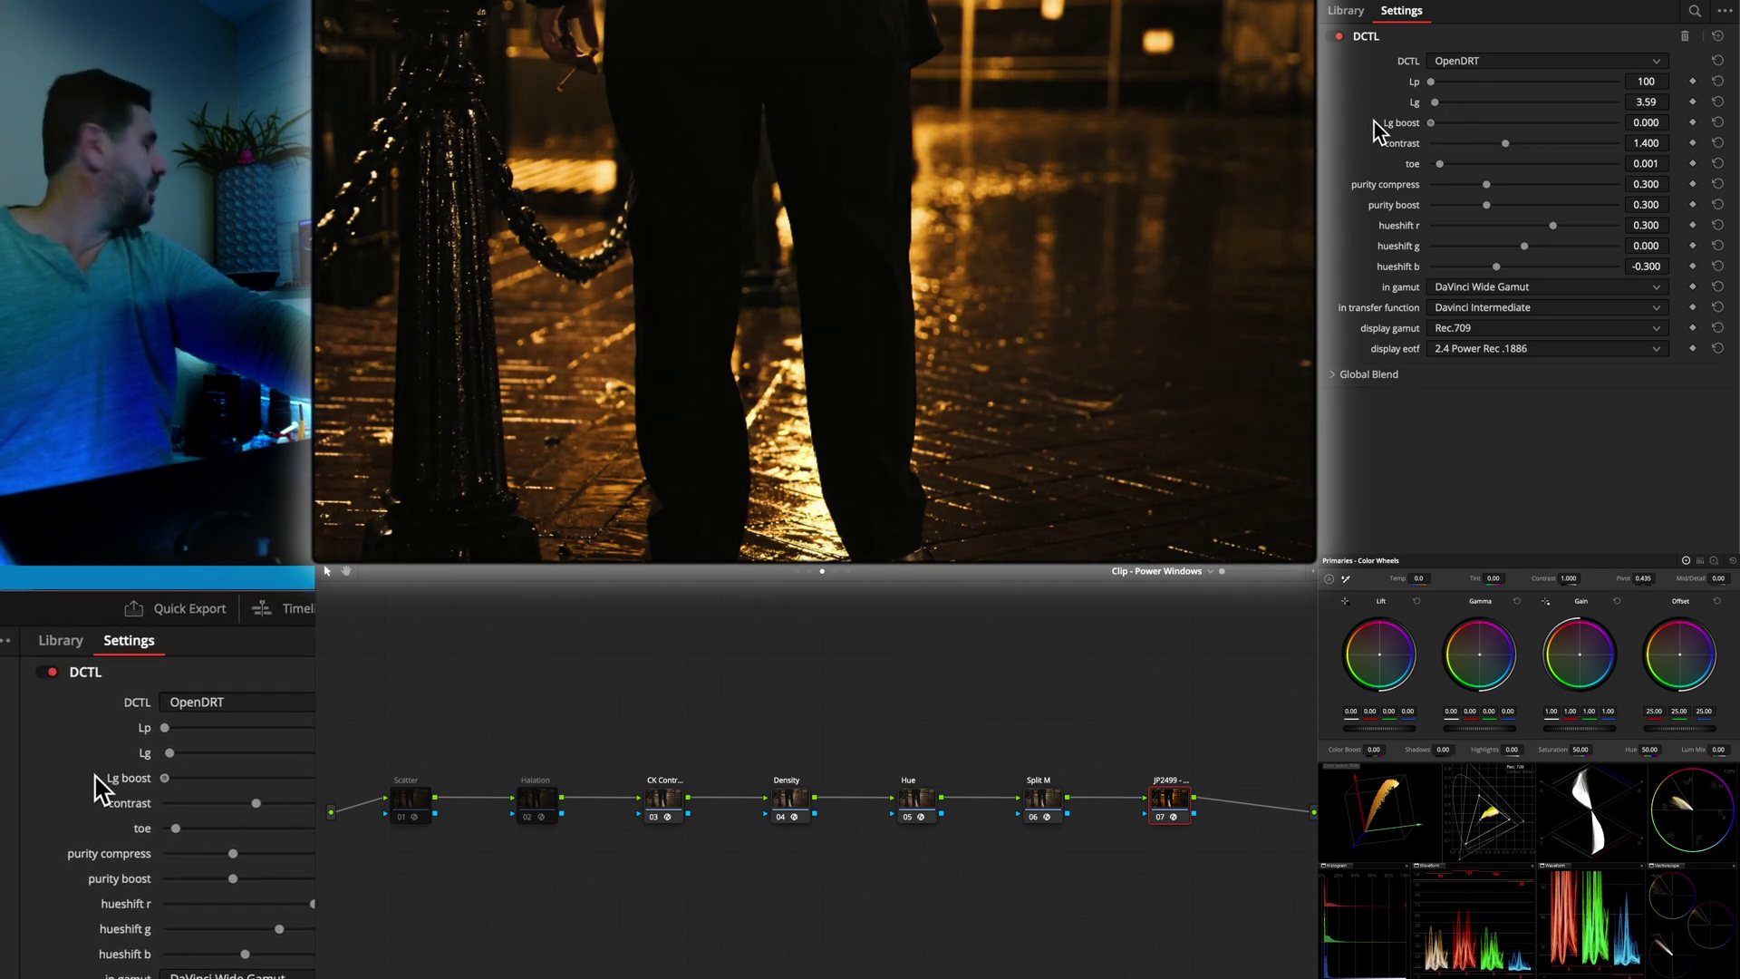
{"action": "left_click_drag", "start_coordinate": [1420, 124], "coordinate": [1465, 149]}
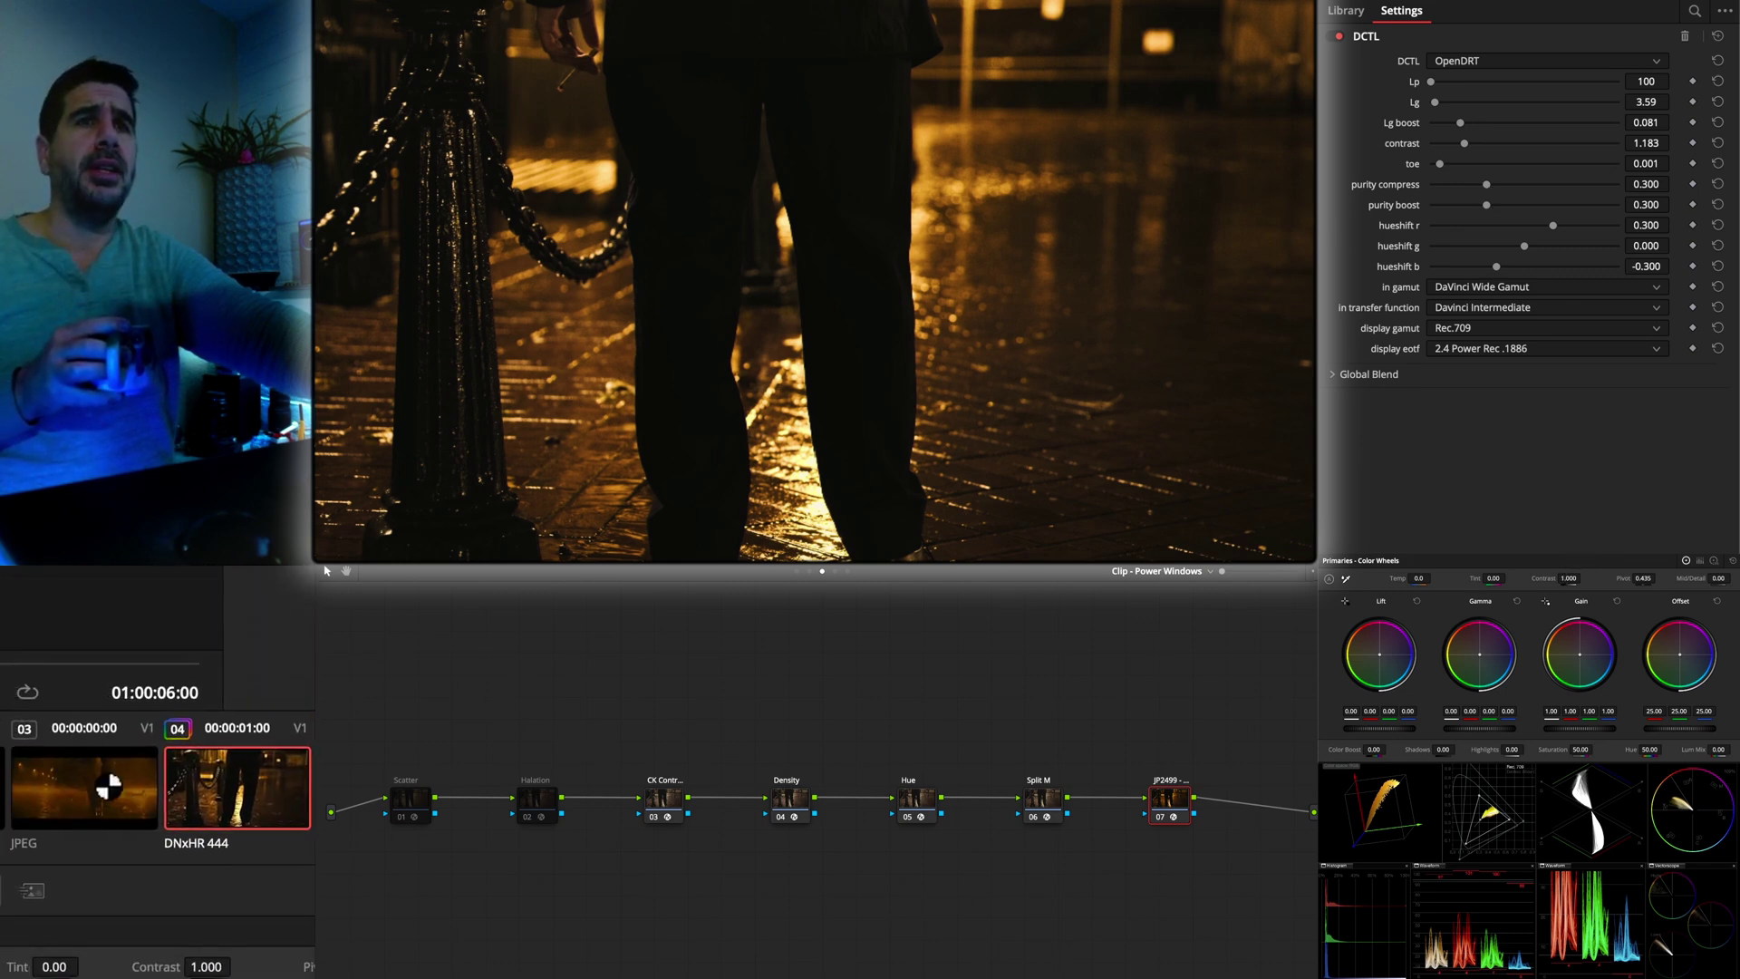
{"action": "left_click", "coordinate": [104, 790]}
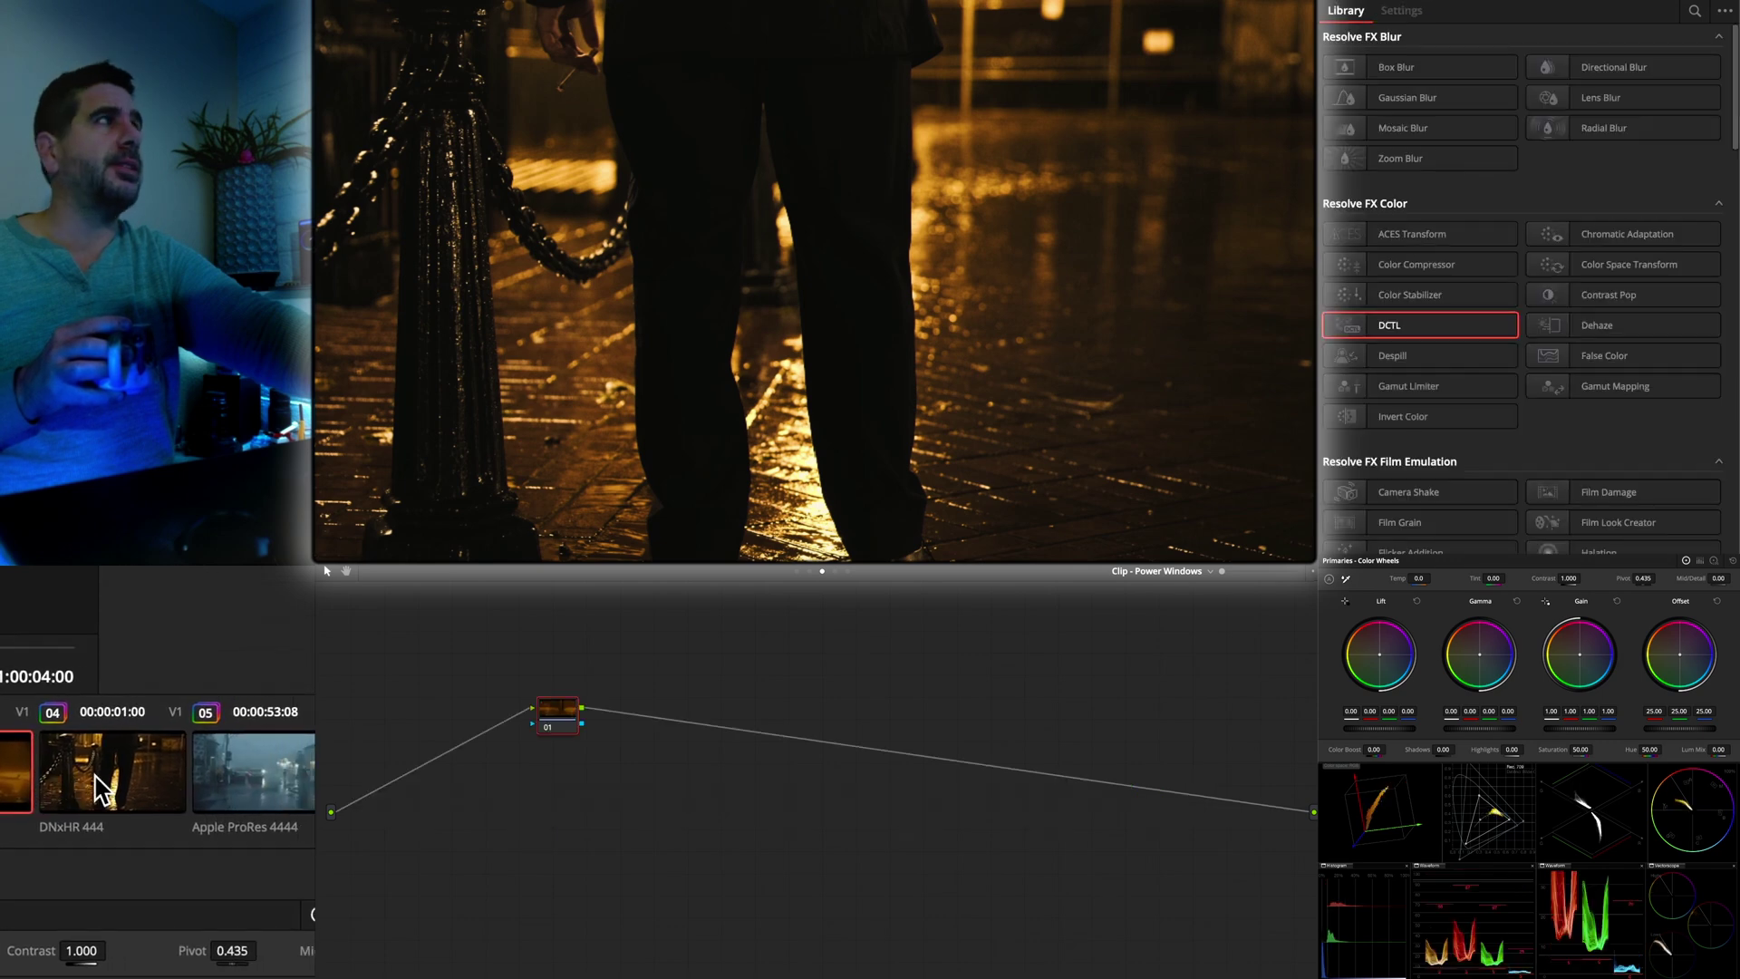
Enable the Scatter node on the night street clip and set it to the Fog family, Quarter strength and intensity 2.376
{"action": "left_click", "coordinate": [102, 791]}
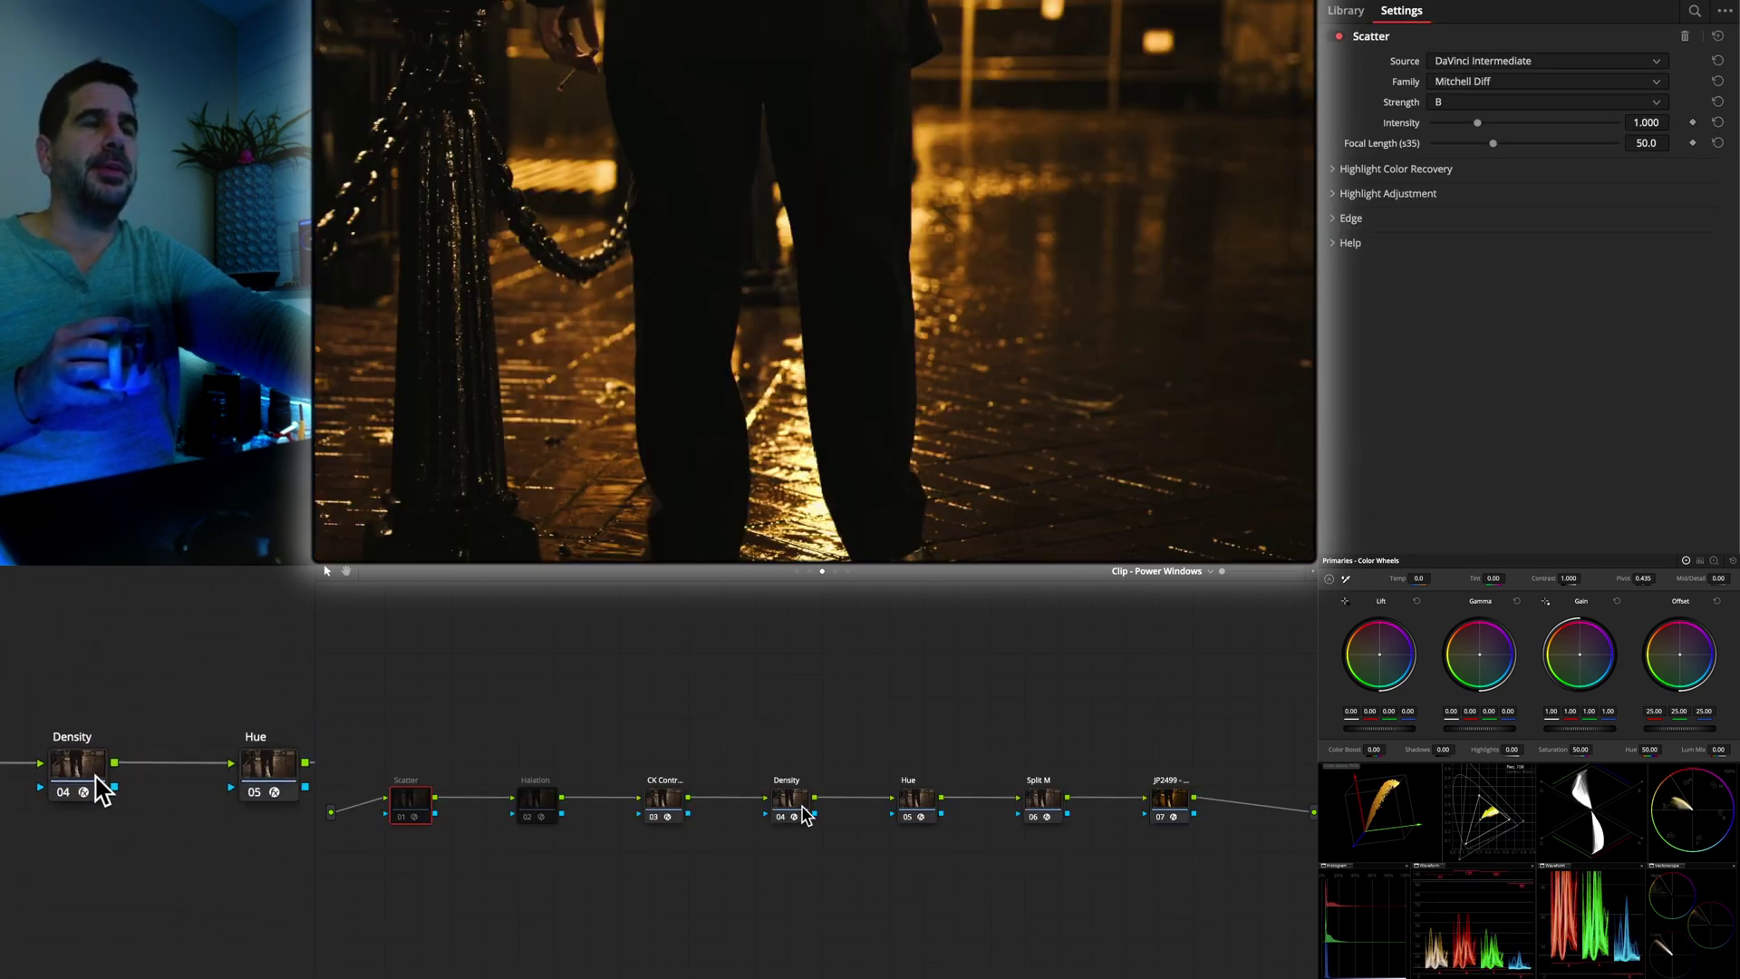
{"action": "left_click", "coordinate": [920, 811]}
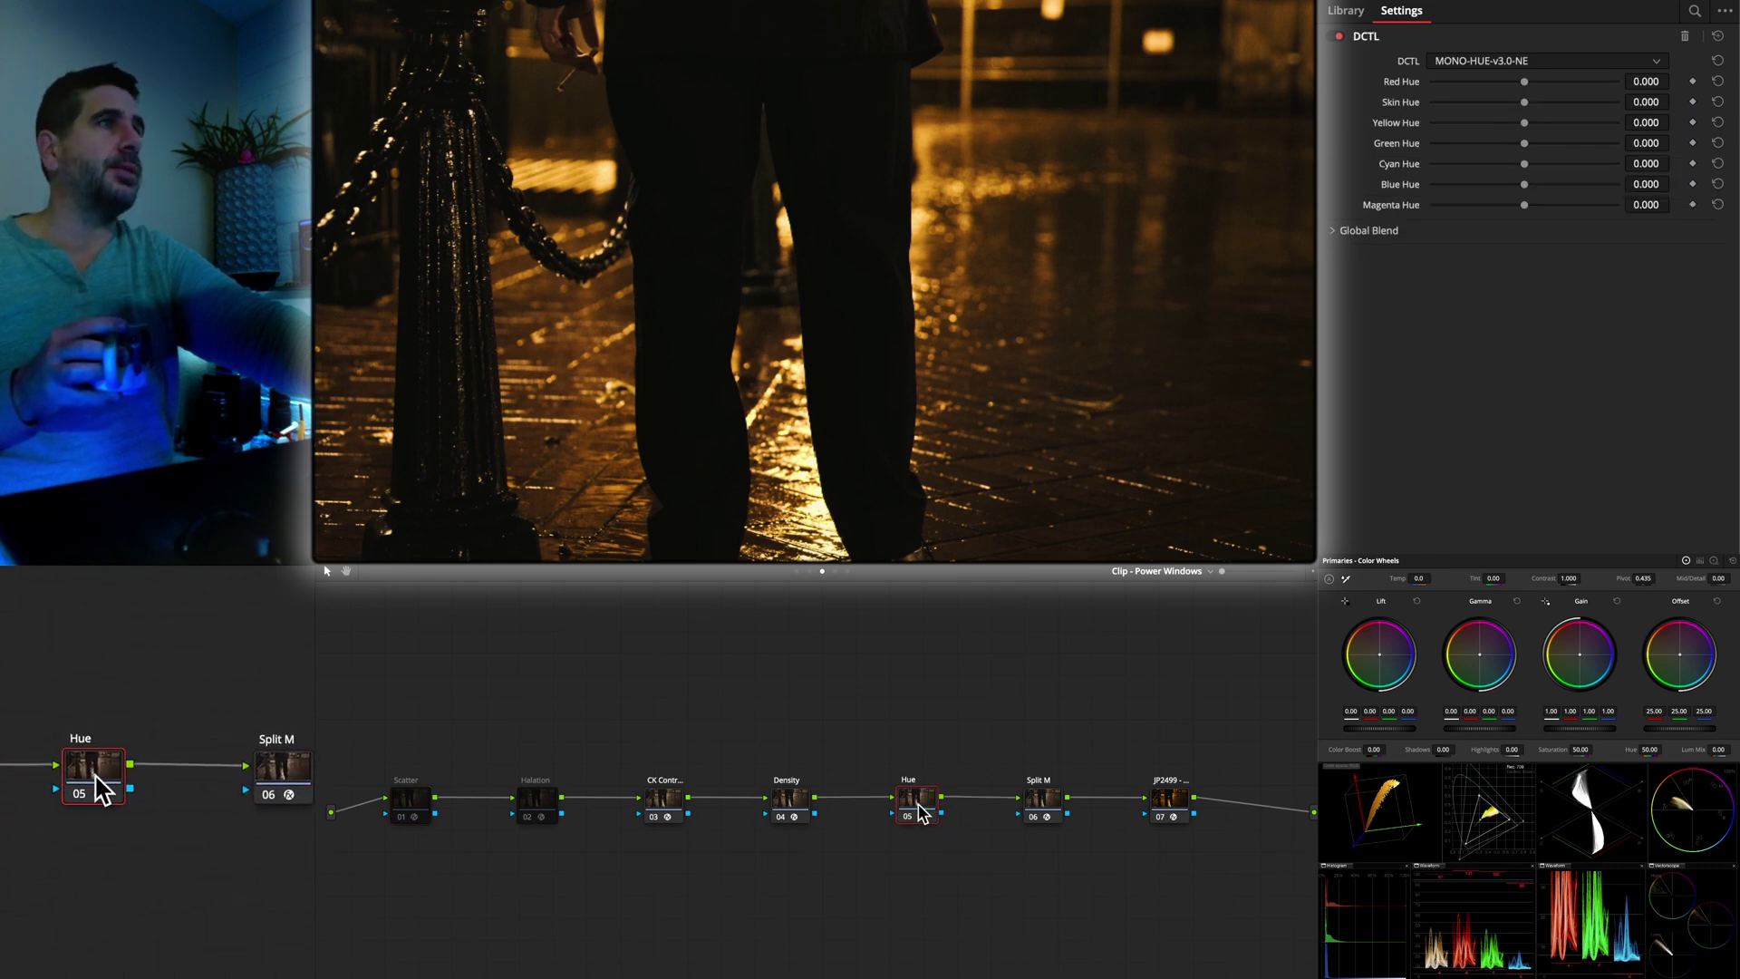
{"action": "left_click", "coordinate": [1162, 804]}
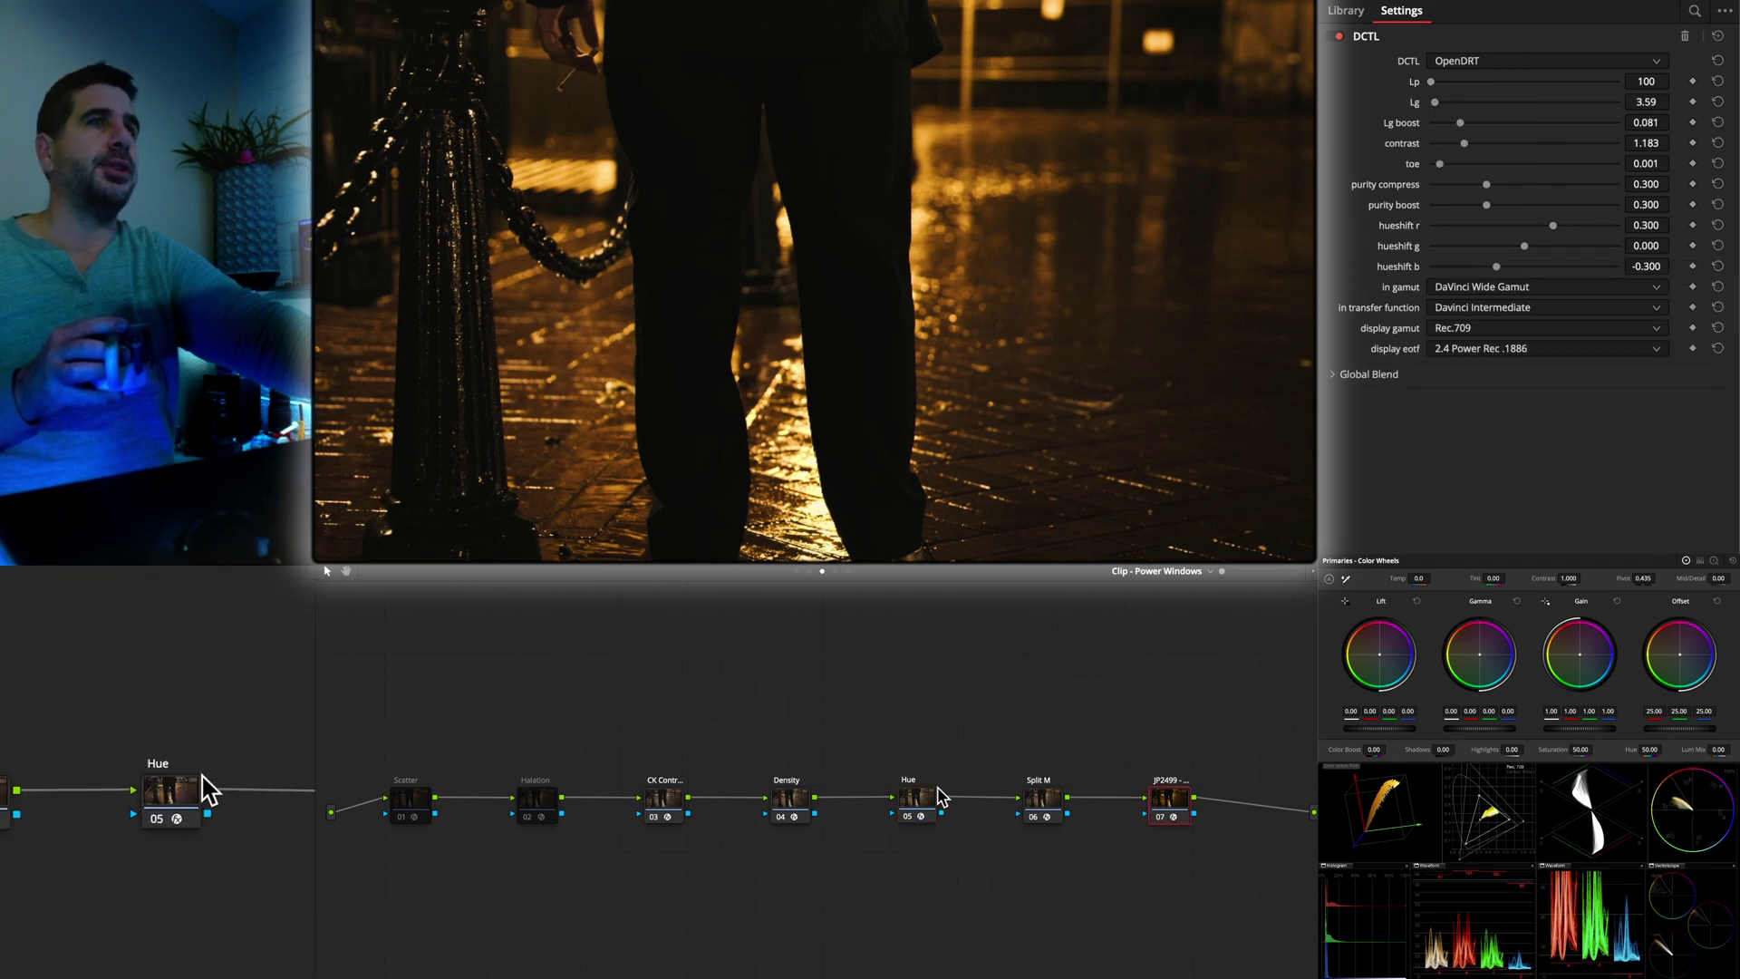
{"action": "left_click", "coordinate": [404, 803]}
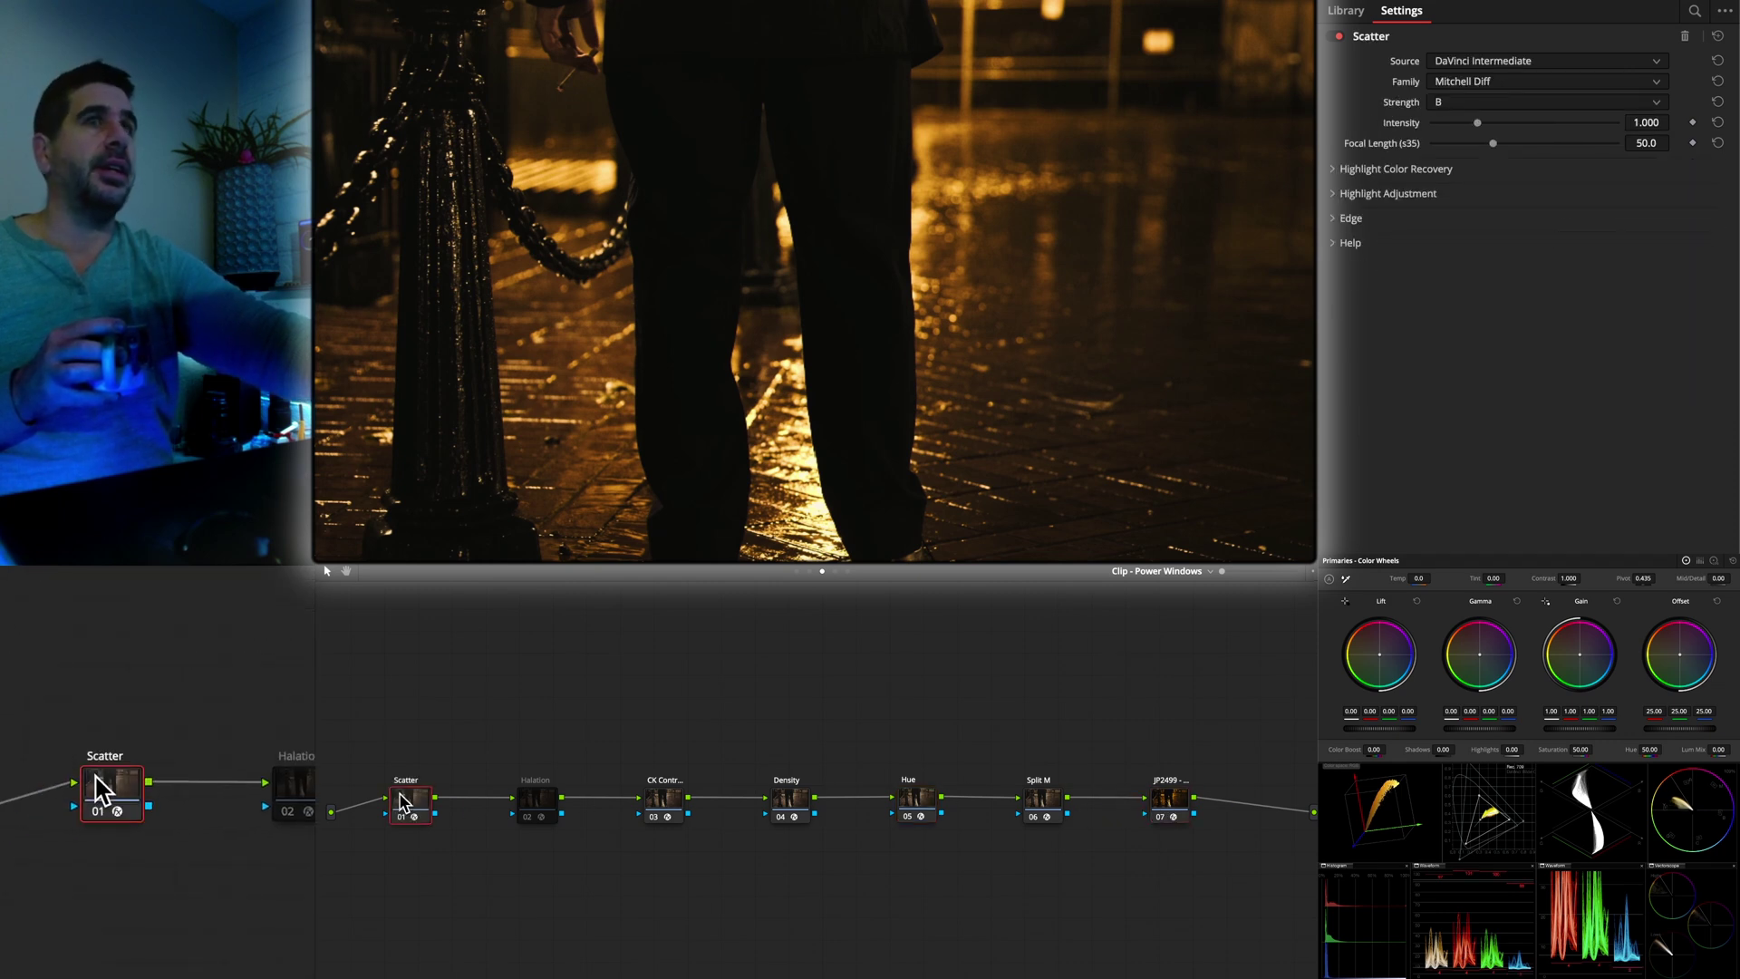
{"action": "left_click", "coordinate": [1517, 83]}
{"action": "left_click", "coordinate": [1495, 176]}
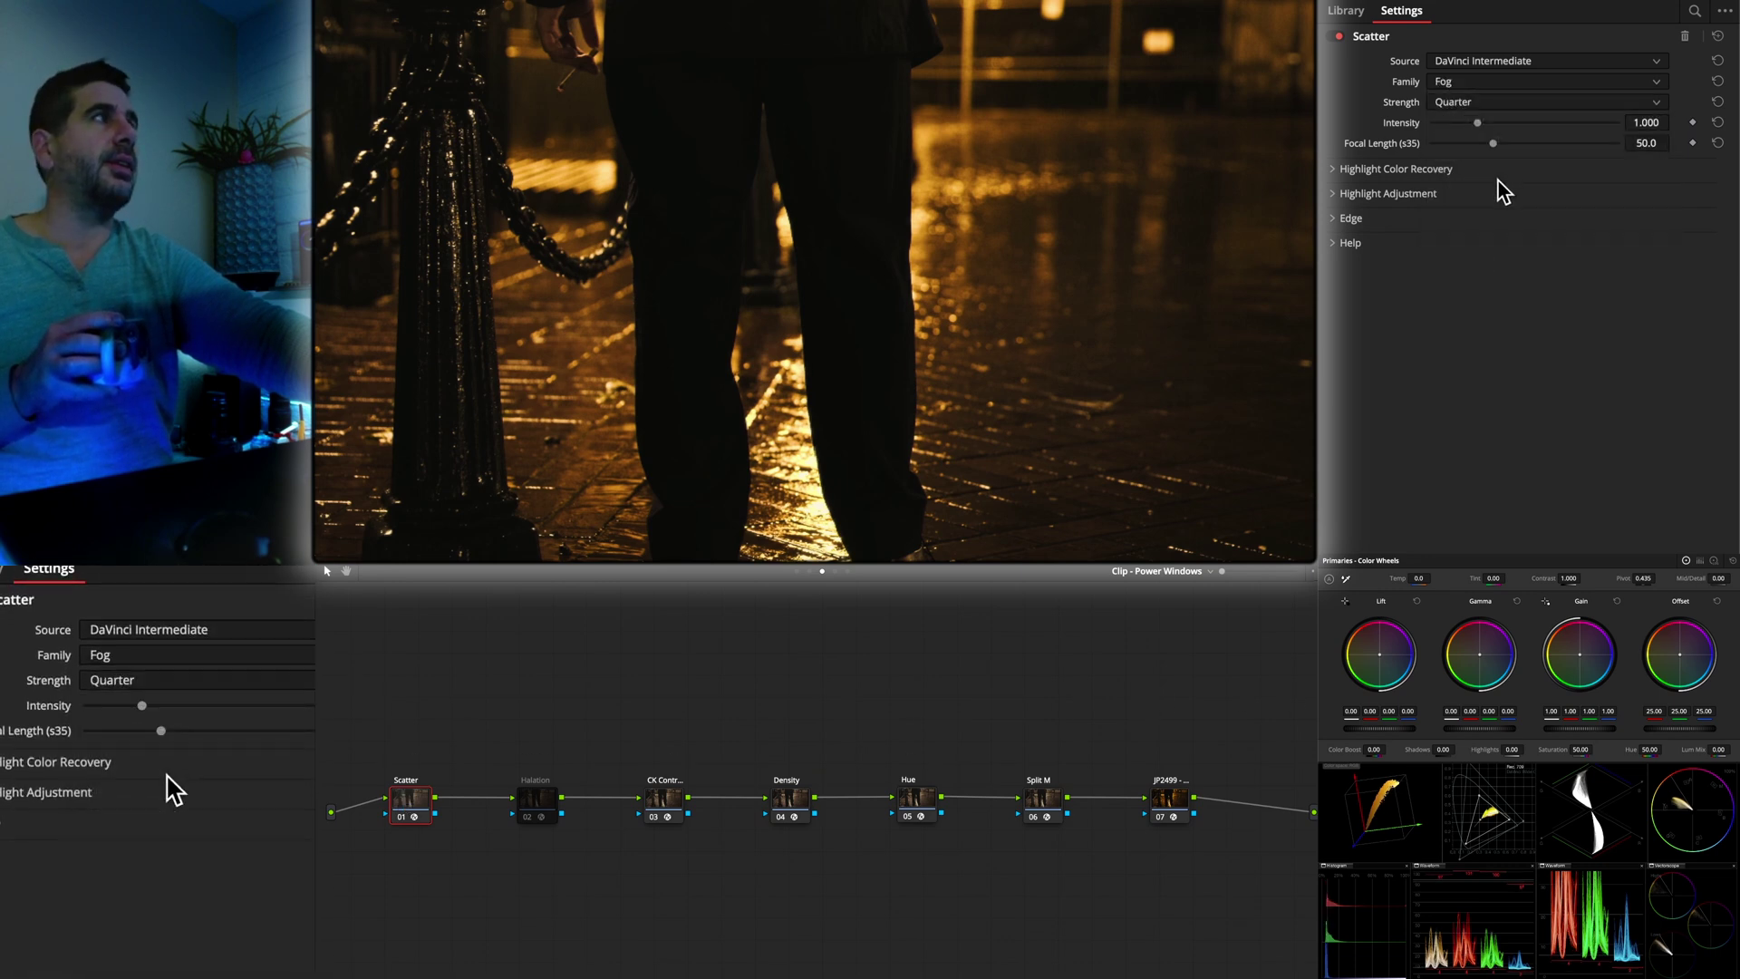
{"action": "left_click_drag", "start_coordinate": [1477, 123], "coordinate": [1555, 127]}
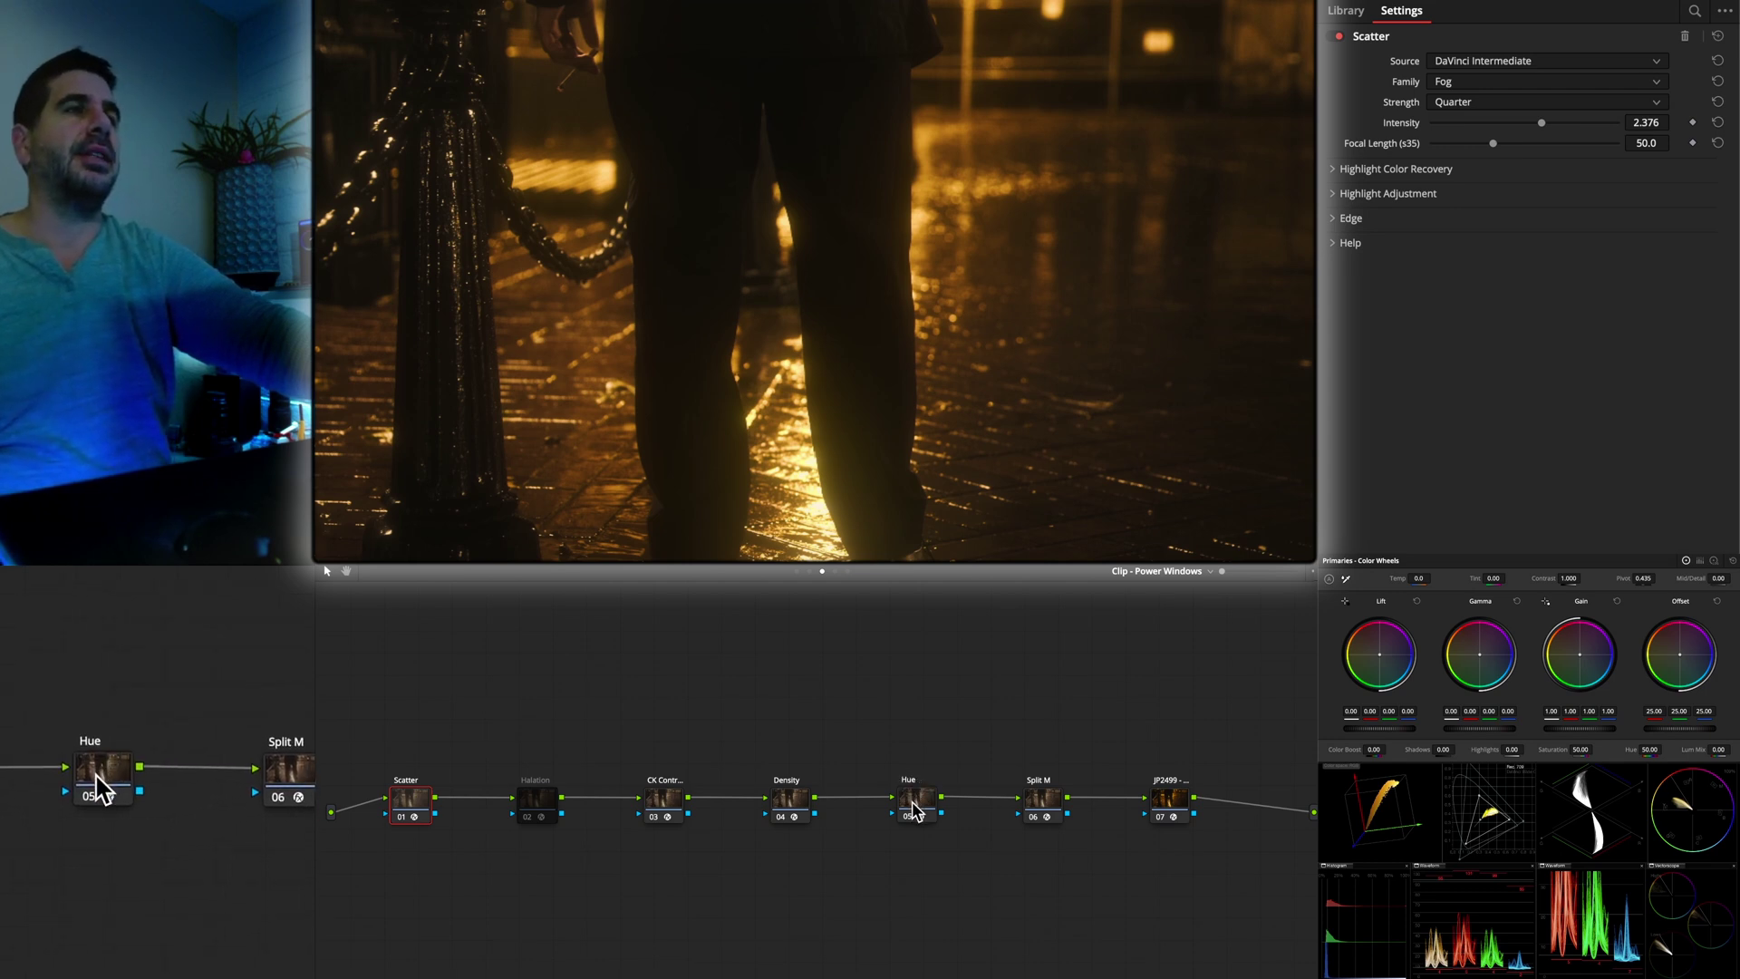
In the JP2499 node's OpenDRT, set hueshift r to 0.677, purity boost to 0.284, purity compress to 0.179 and toe to 0.007
{"action": "left_click", "coordinate": [791, 802]}
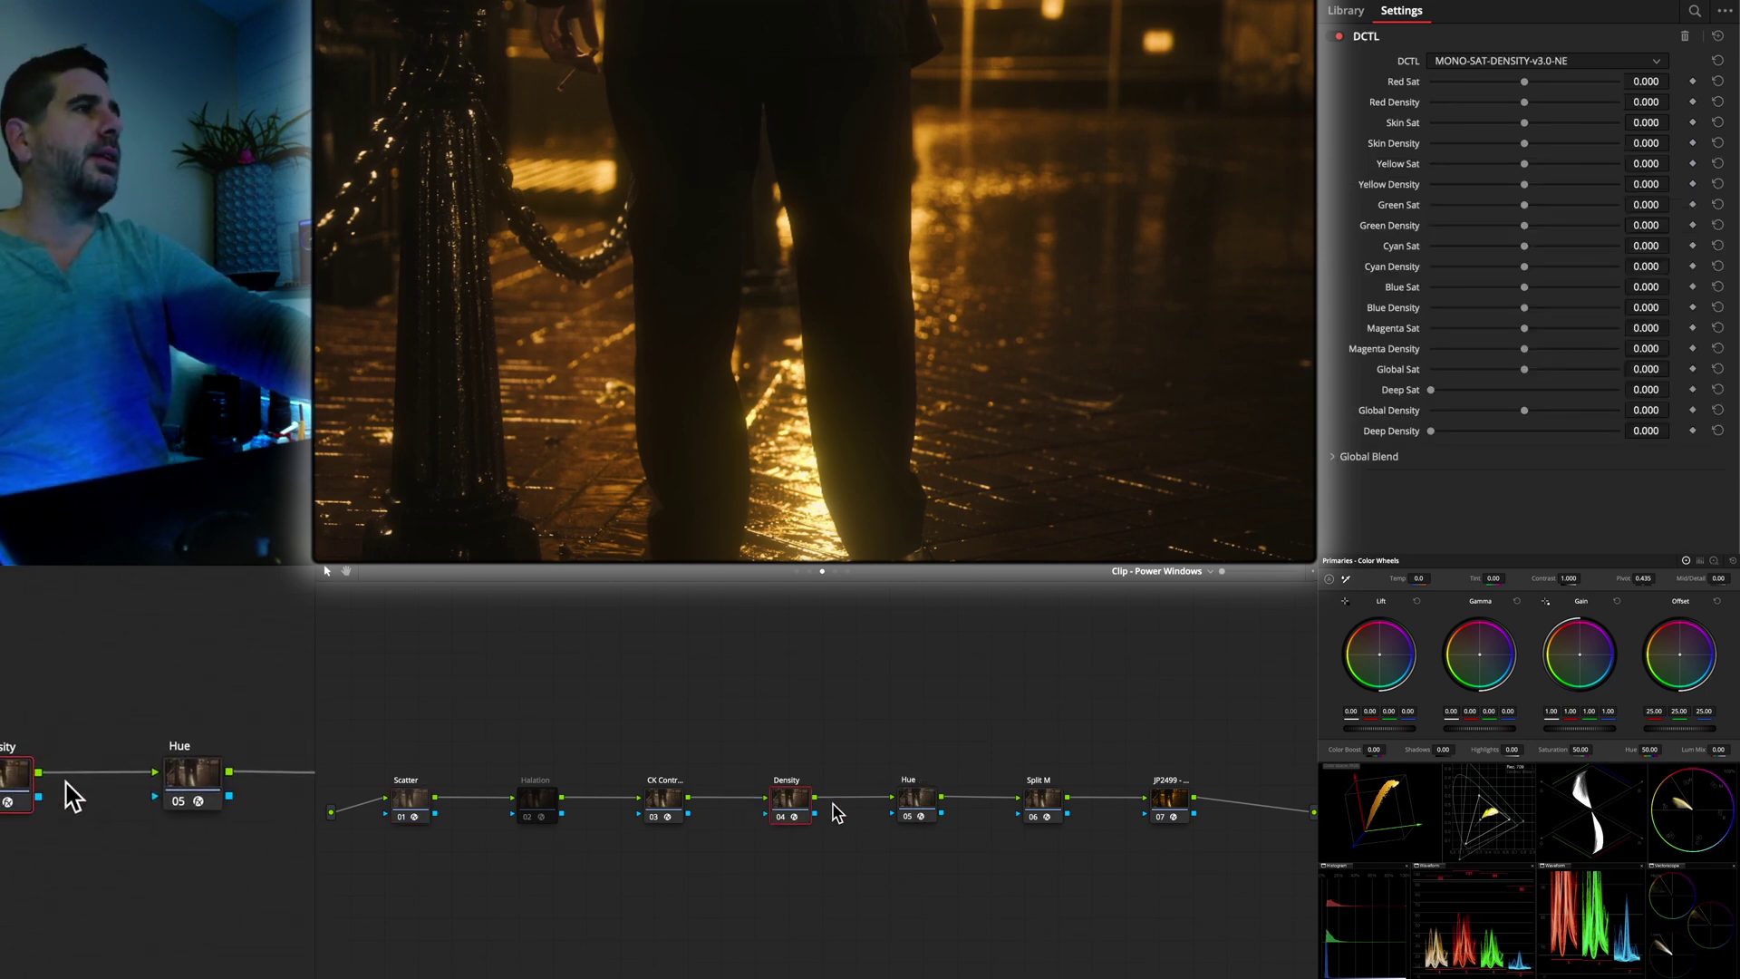
{"action": "left_click", "coordinate": [663, 807]}
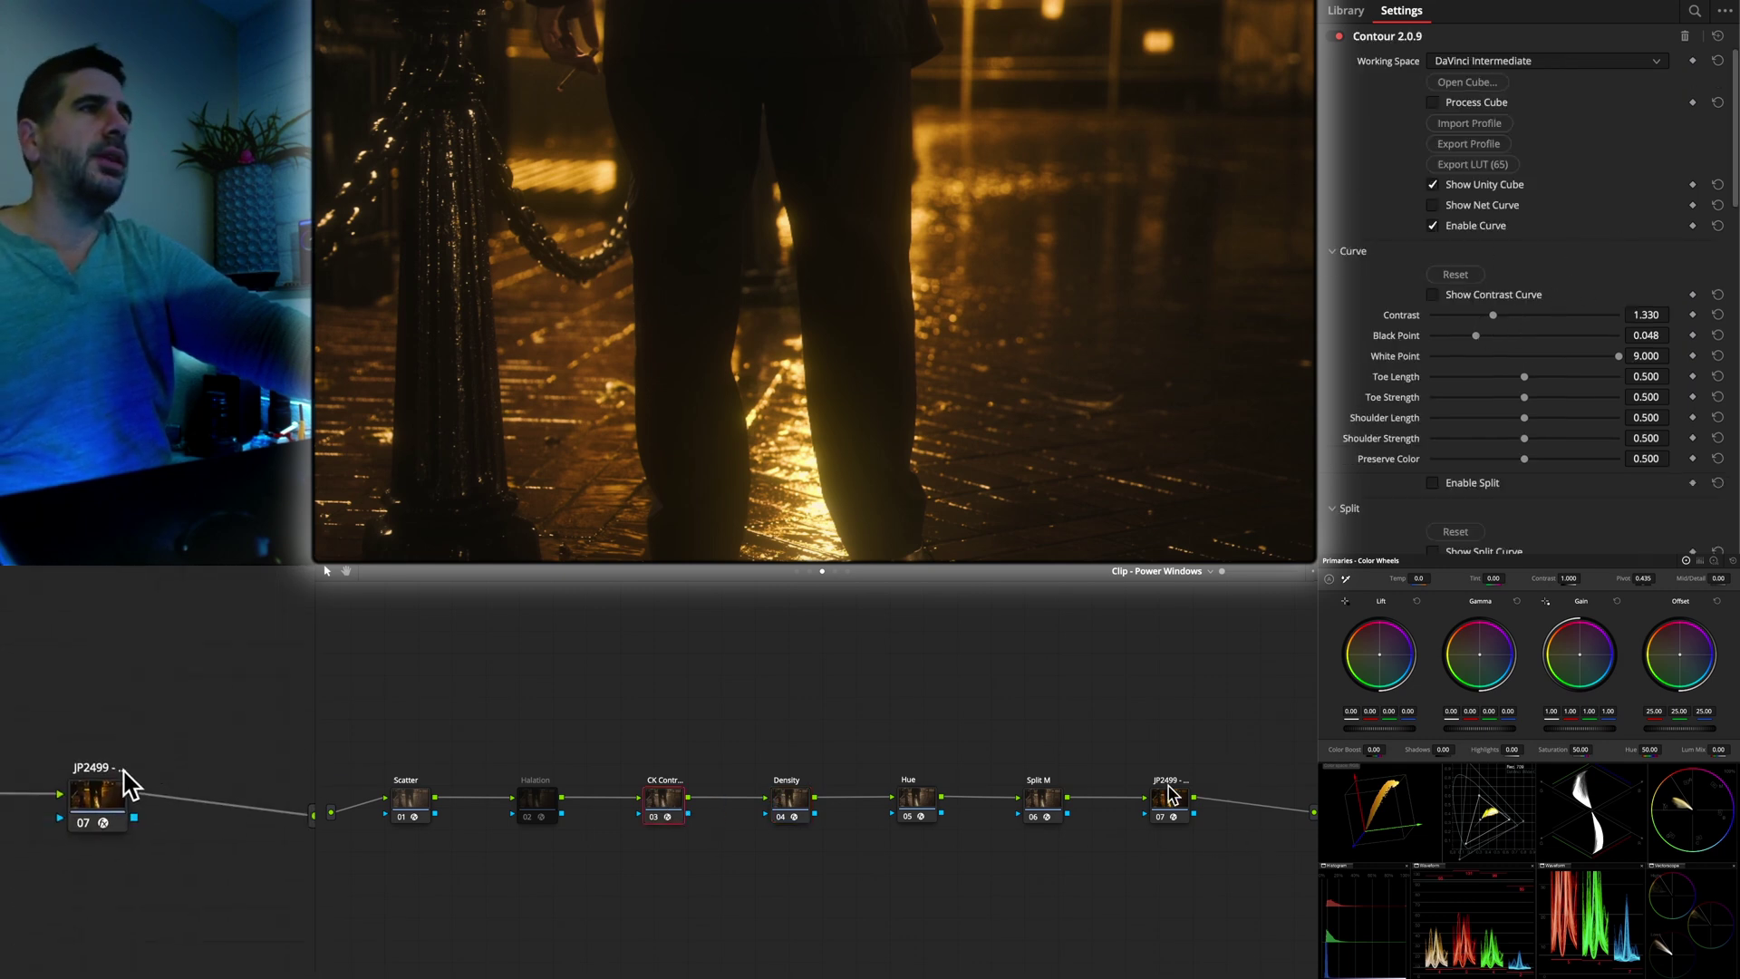
{"action": "left_click", "coordinate": [1167, 797]}
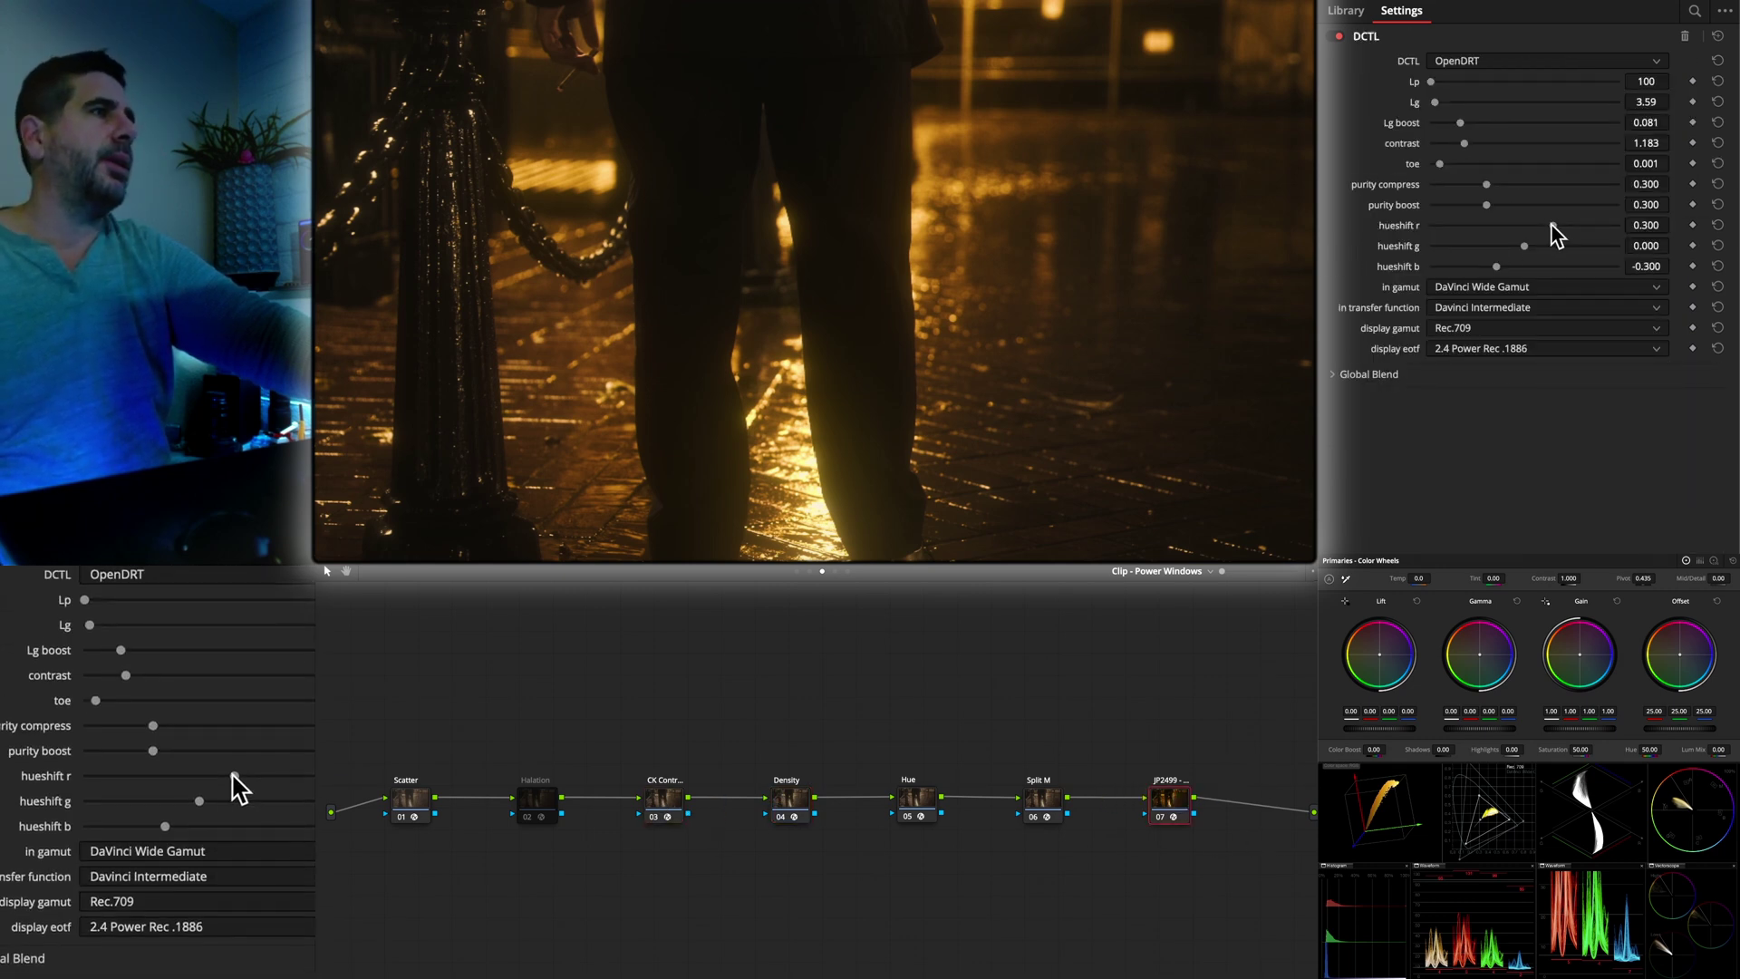
{"action": "mouse_move", "coordinate": [1551, 227]}
{"action": "left_mouse_down"}
{"action": "mouse_move", "coordinate": [1523, 233]}
{"action": "mouse_move", "coordinate": [1560, 228]}
{"action": "left_mouse_up"}
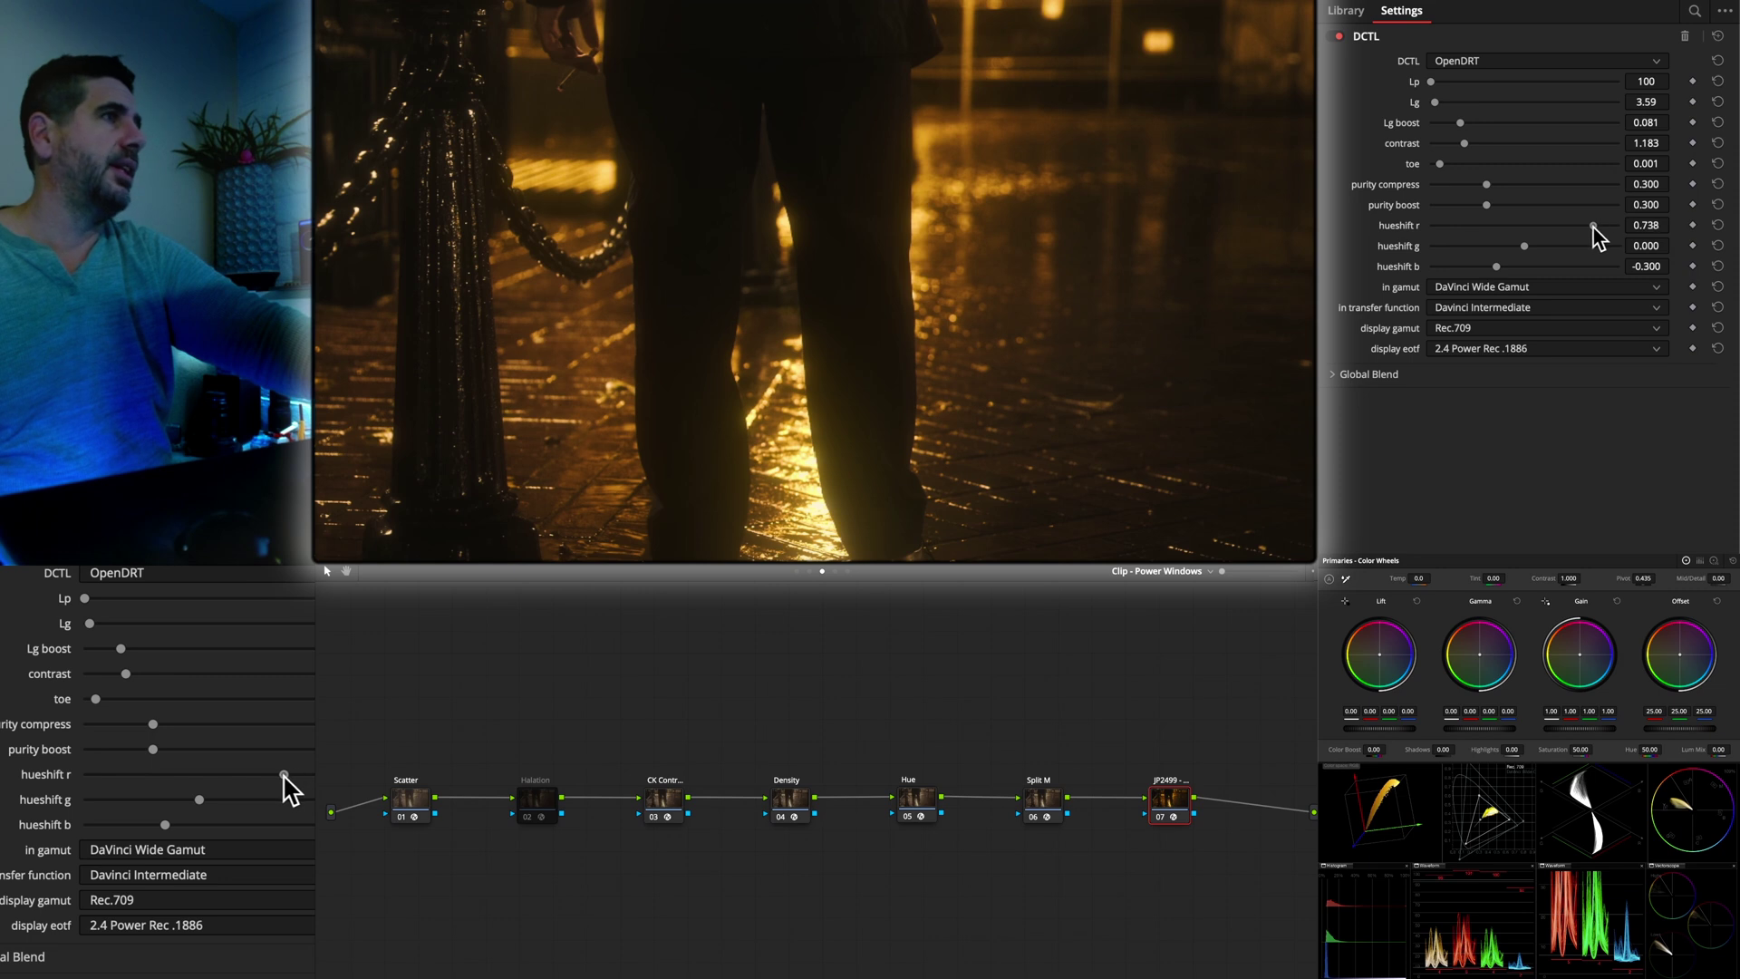
{"action": "left_click_drag", "start_coordinate": [1589, 227], "coordinate": [1458, 193]}
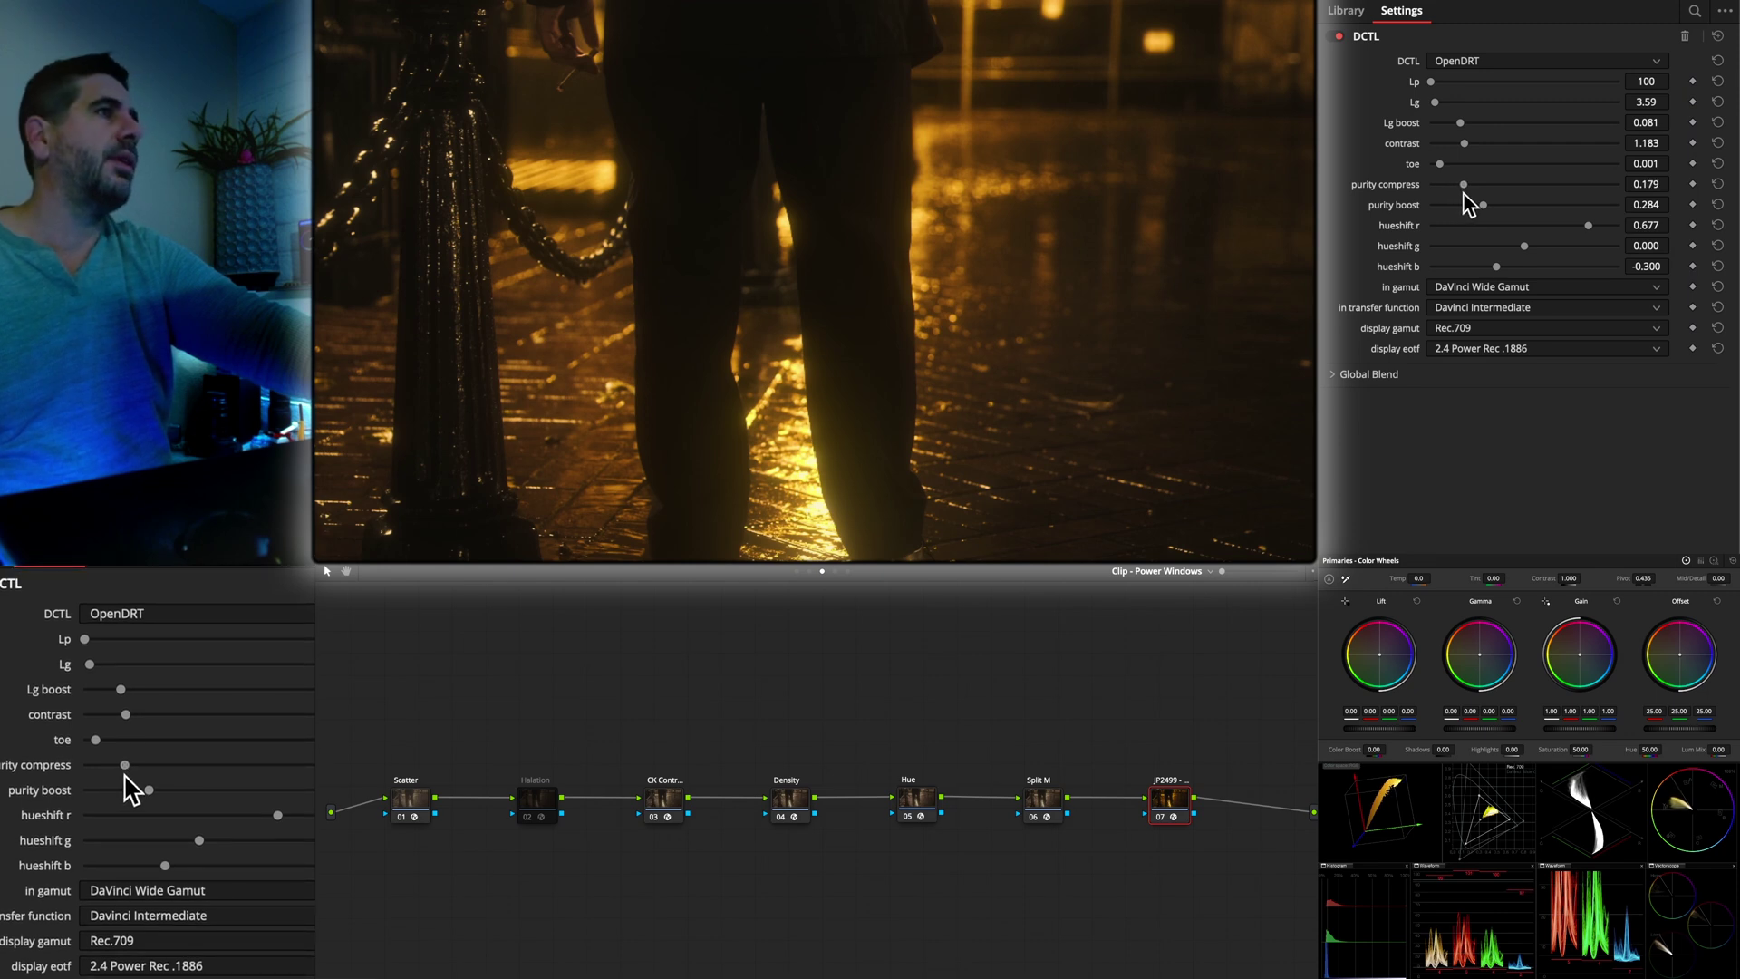
{"action": "left_click_drag", "start_coordinate": [1440, 164], "coordinate": [1587, 166]}
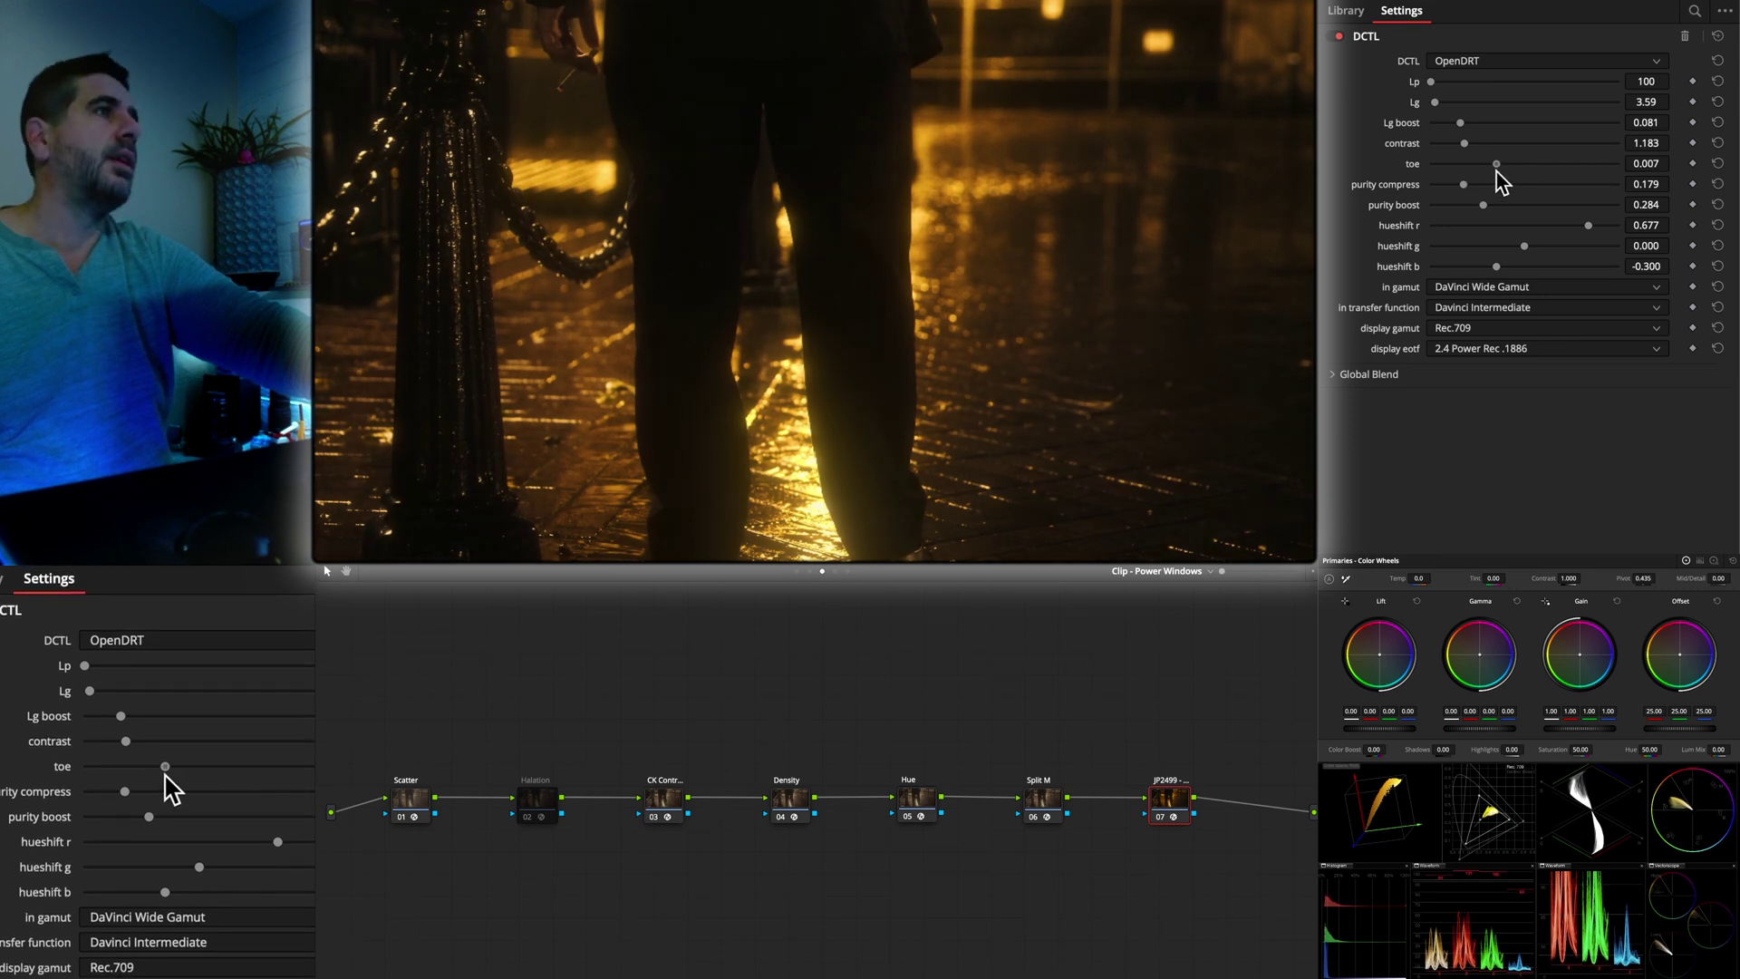
In the Exposure Balance layer, insert a DCTL node ahead of the camera color space transform and load RGB Chips in it
{"action": "left_click", "coordinate": [808, 572]}
{"action": "left_click", "coordinate": [797, 572]}
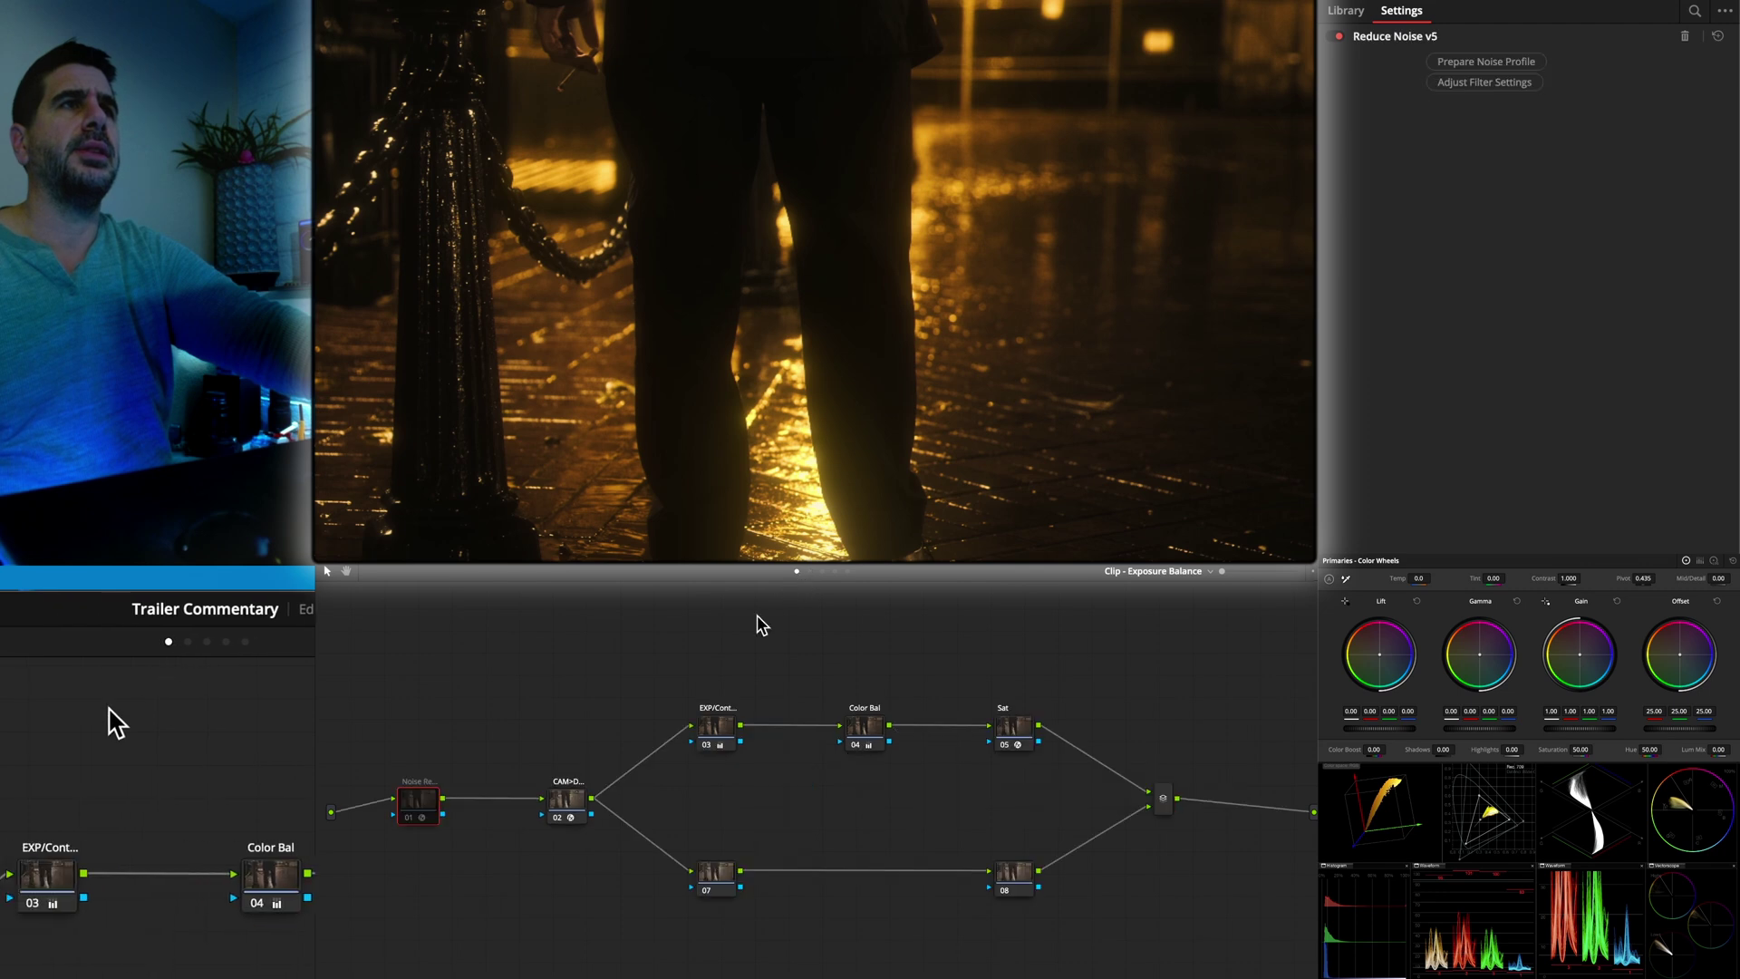
{"action": "left_click", "coordinate": [568, 805]}
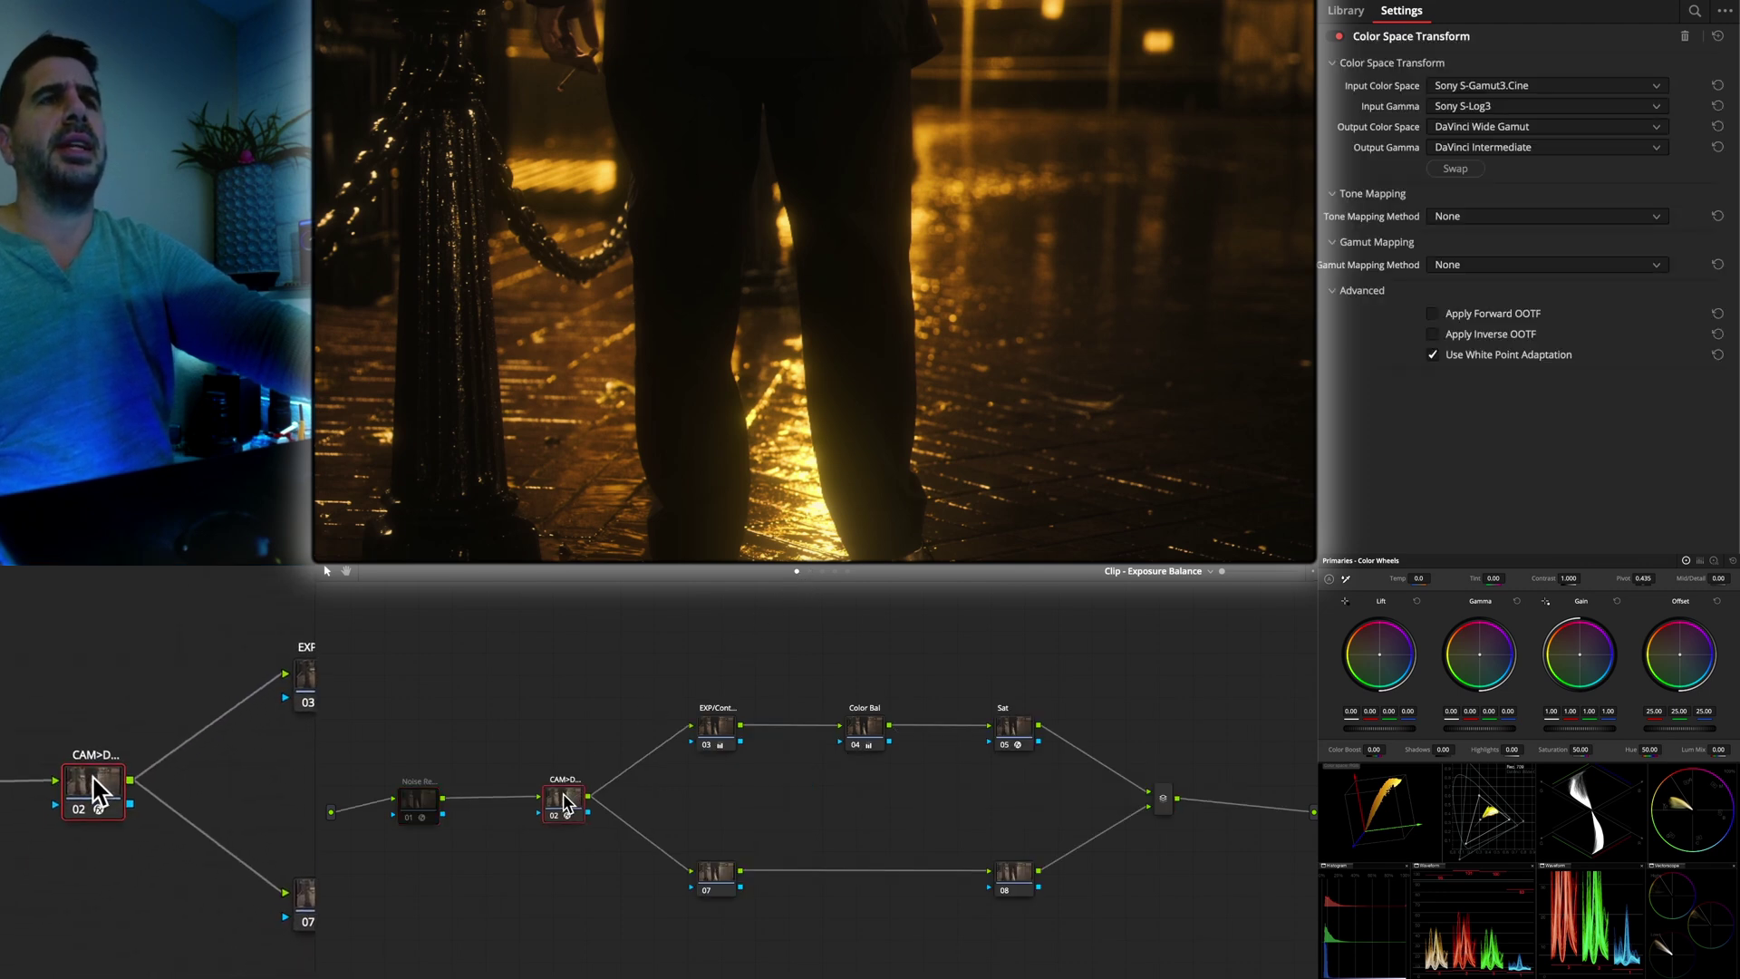
{"action": "left_click", "coordinate": [1348, 14]}
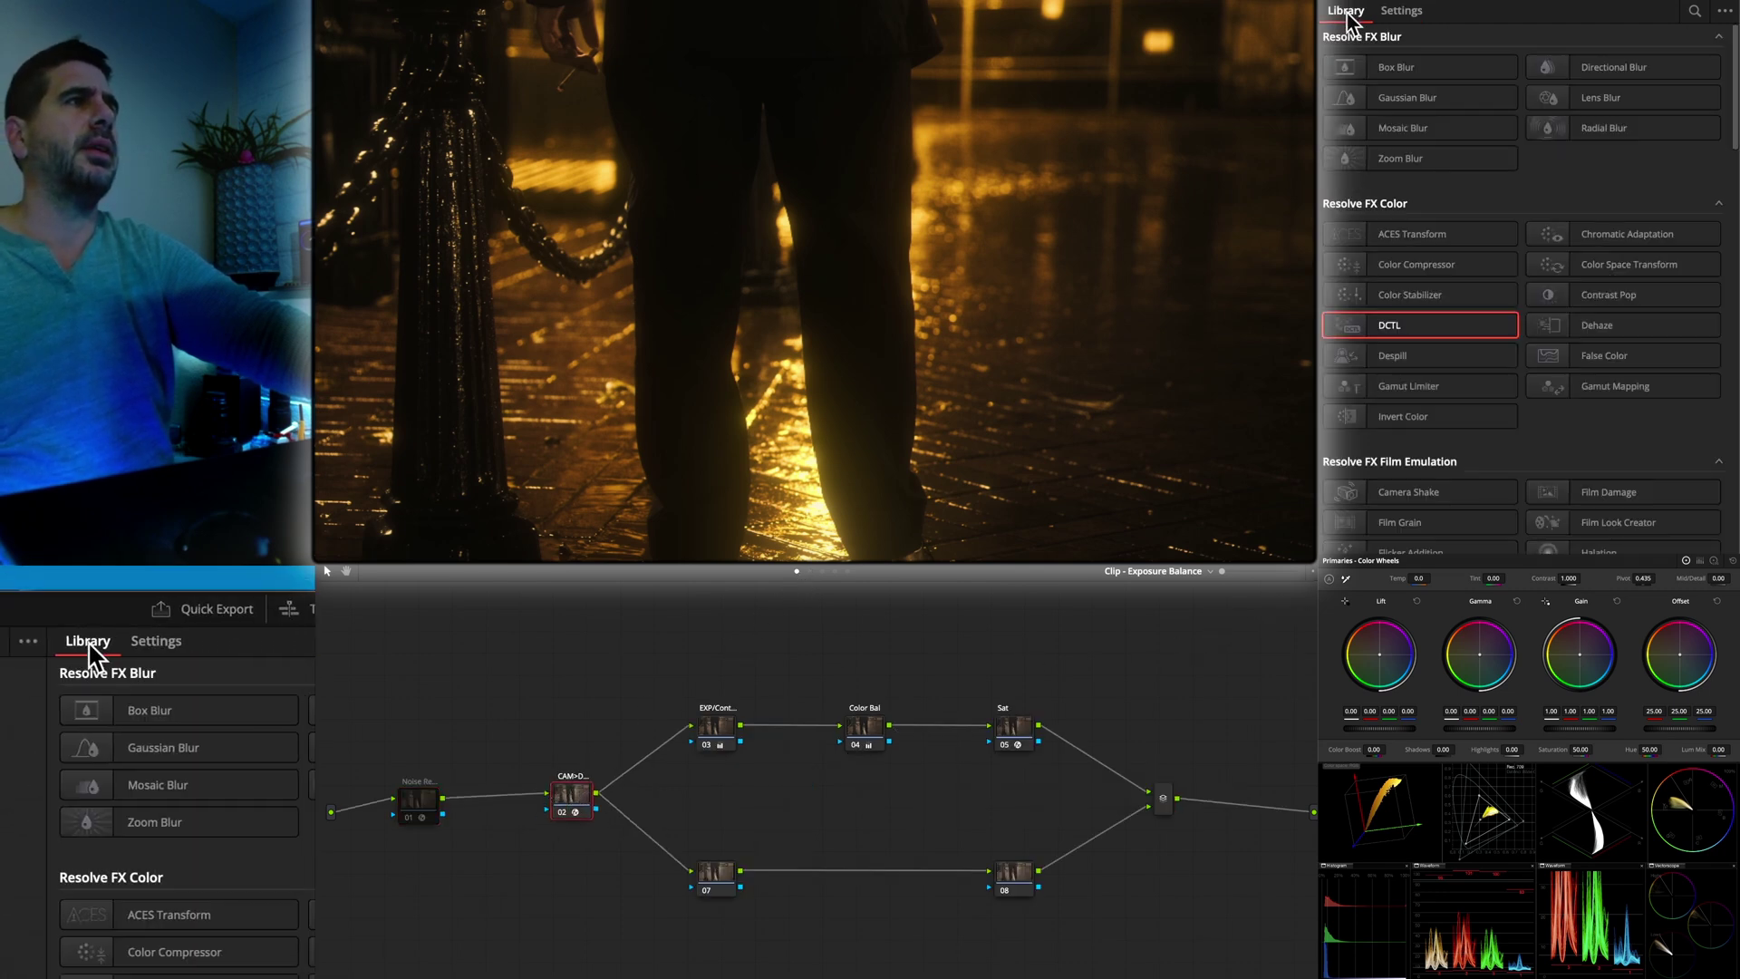
{"action": "left_click_drag", "start_coordinate": [1398, 327], "coordinate": [486, 801]}
{"action": "left_click", "coordinate": [1516, 64]}
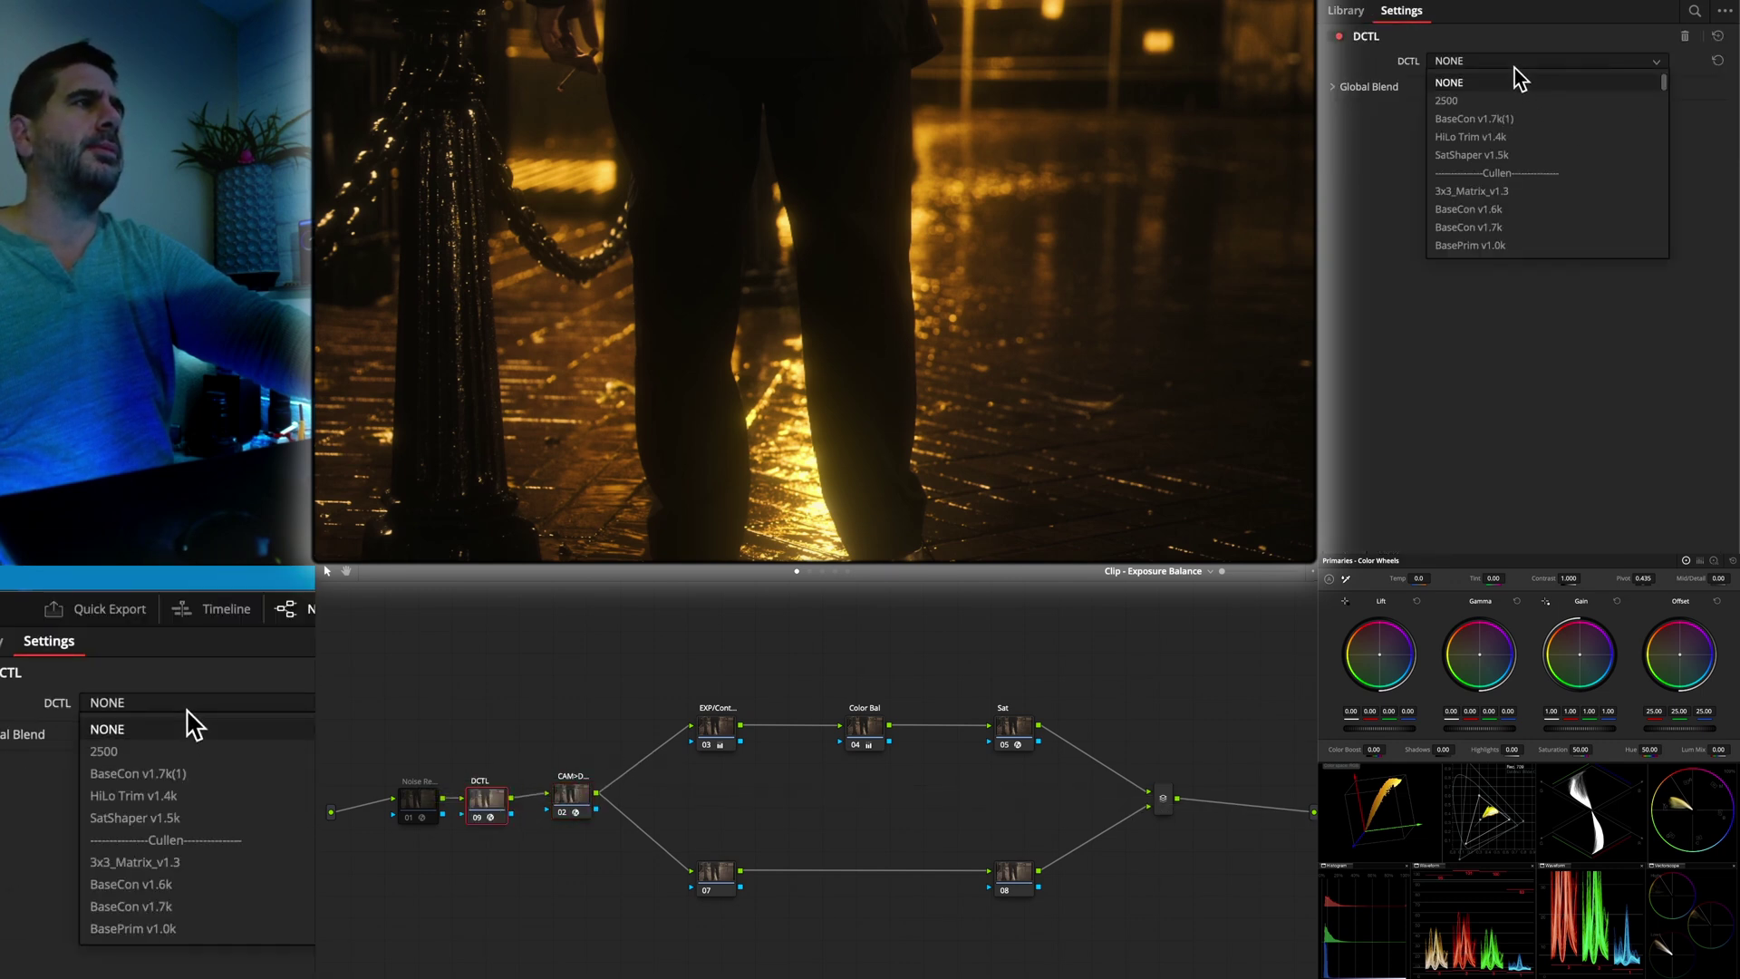
{"action": "scroll", "coordinate": [1518, 182], "scroll_direction": "down", "scroll_amount": 10}
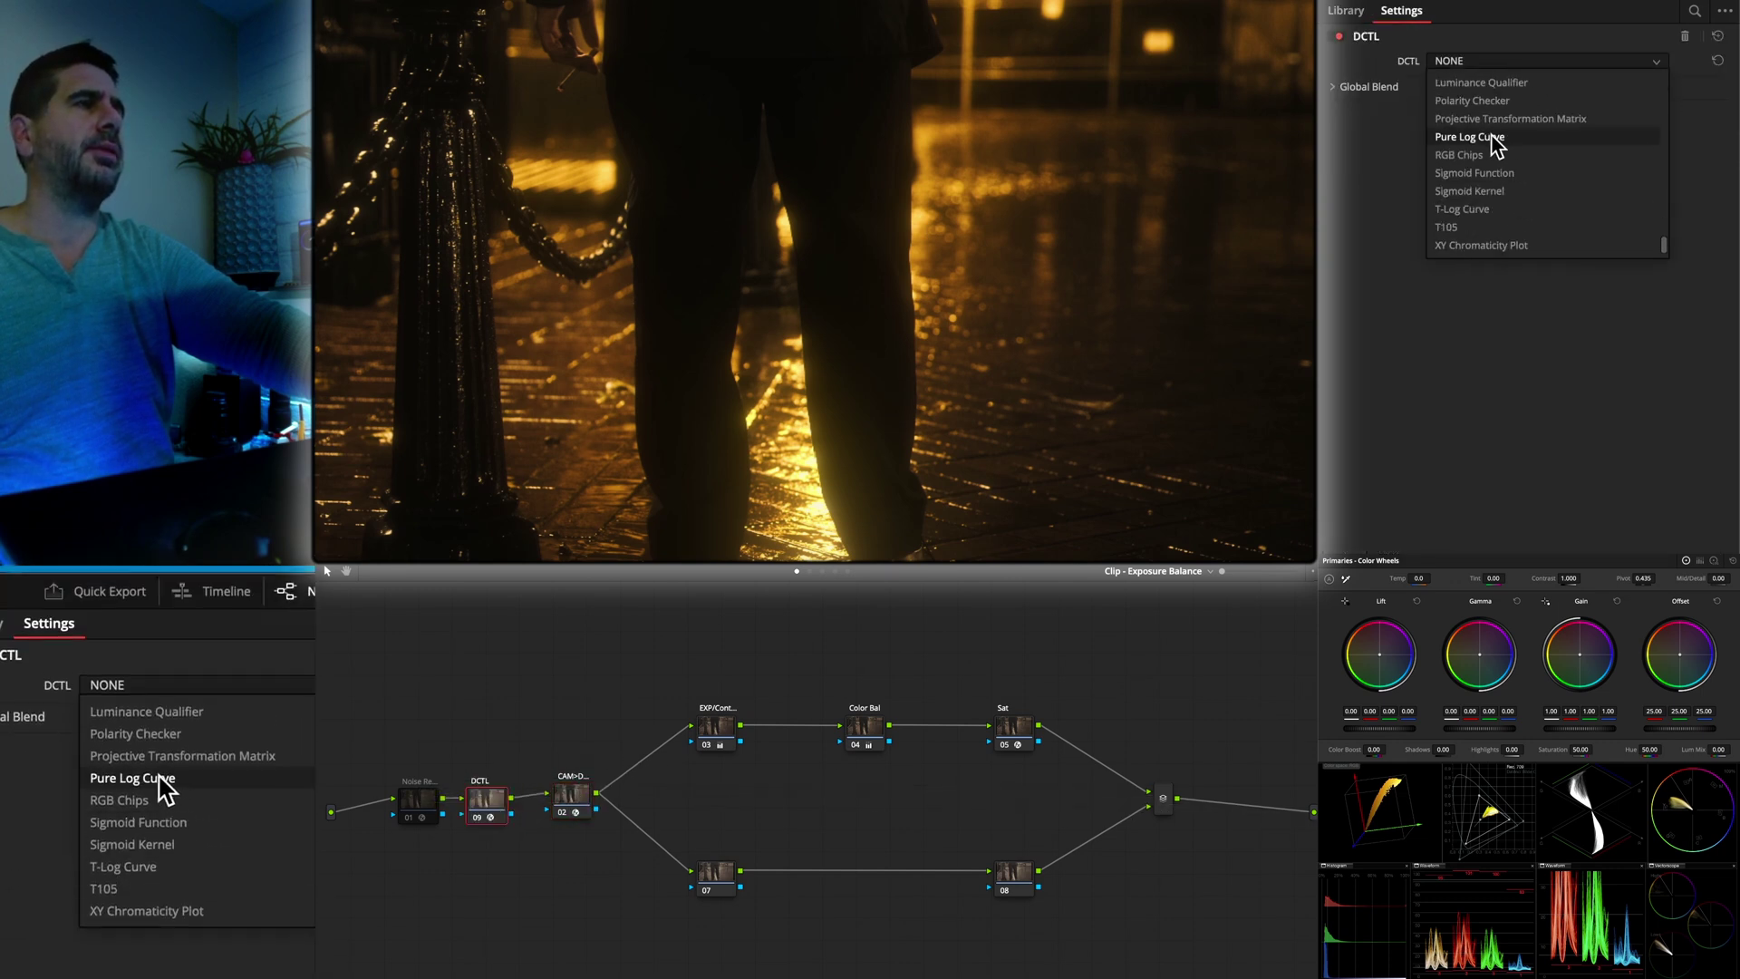
{"action": "left_click", "coordinate": [1486, 155]}
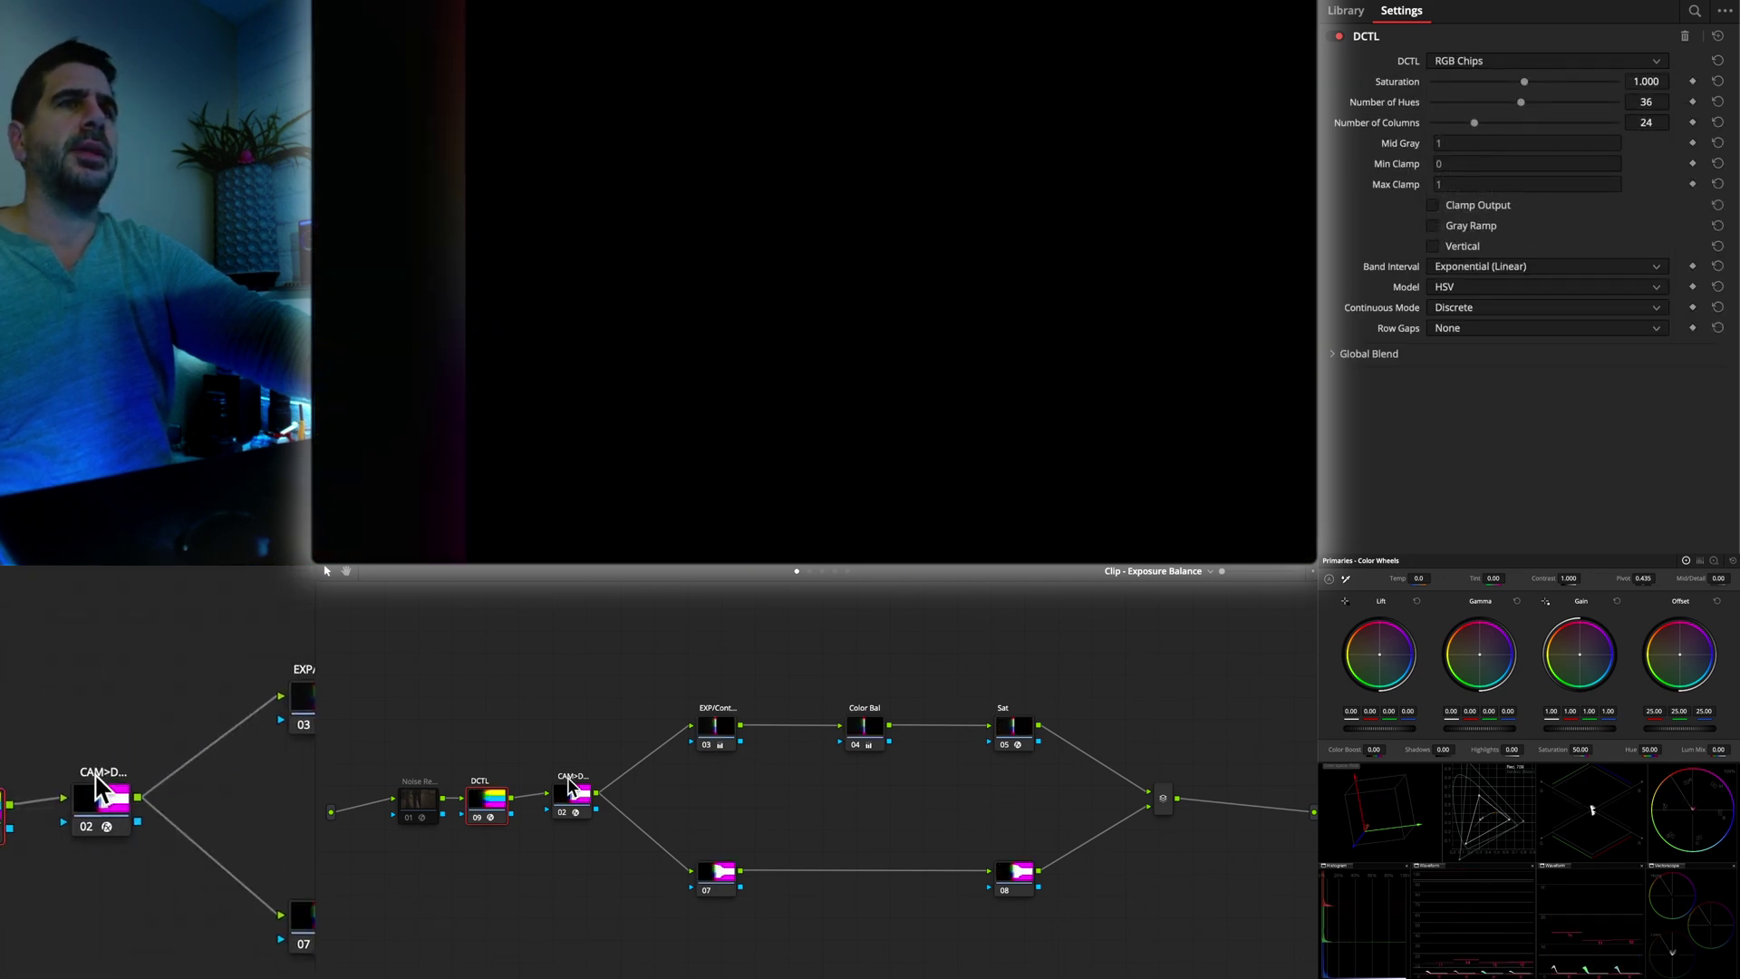
Rewire the RGB Chips node to sit between the camera color space transform and the exposure node, with noise reduction feeding the transform
{"action": "left_click", "coordinate": [571, 798]}
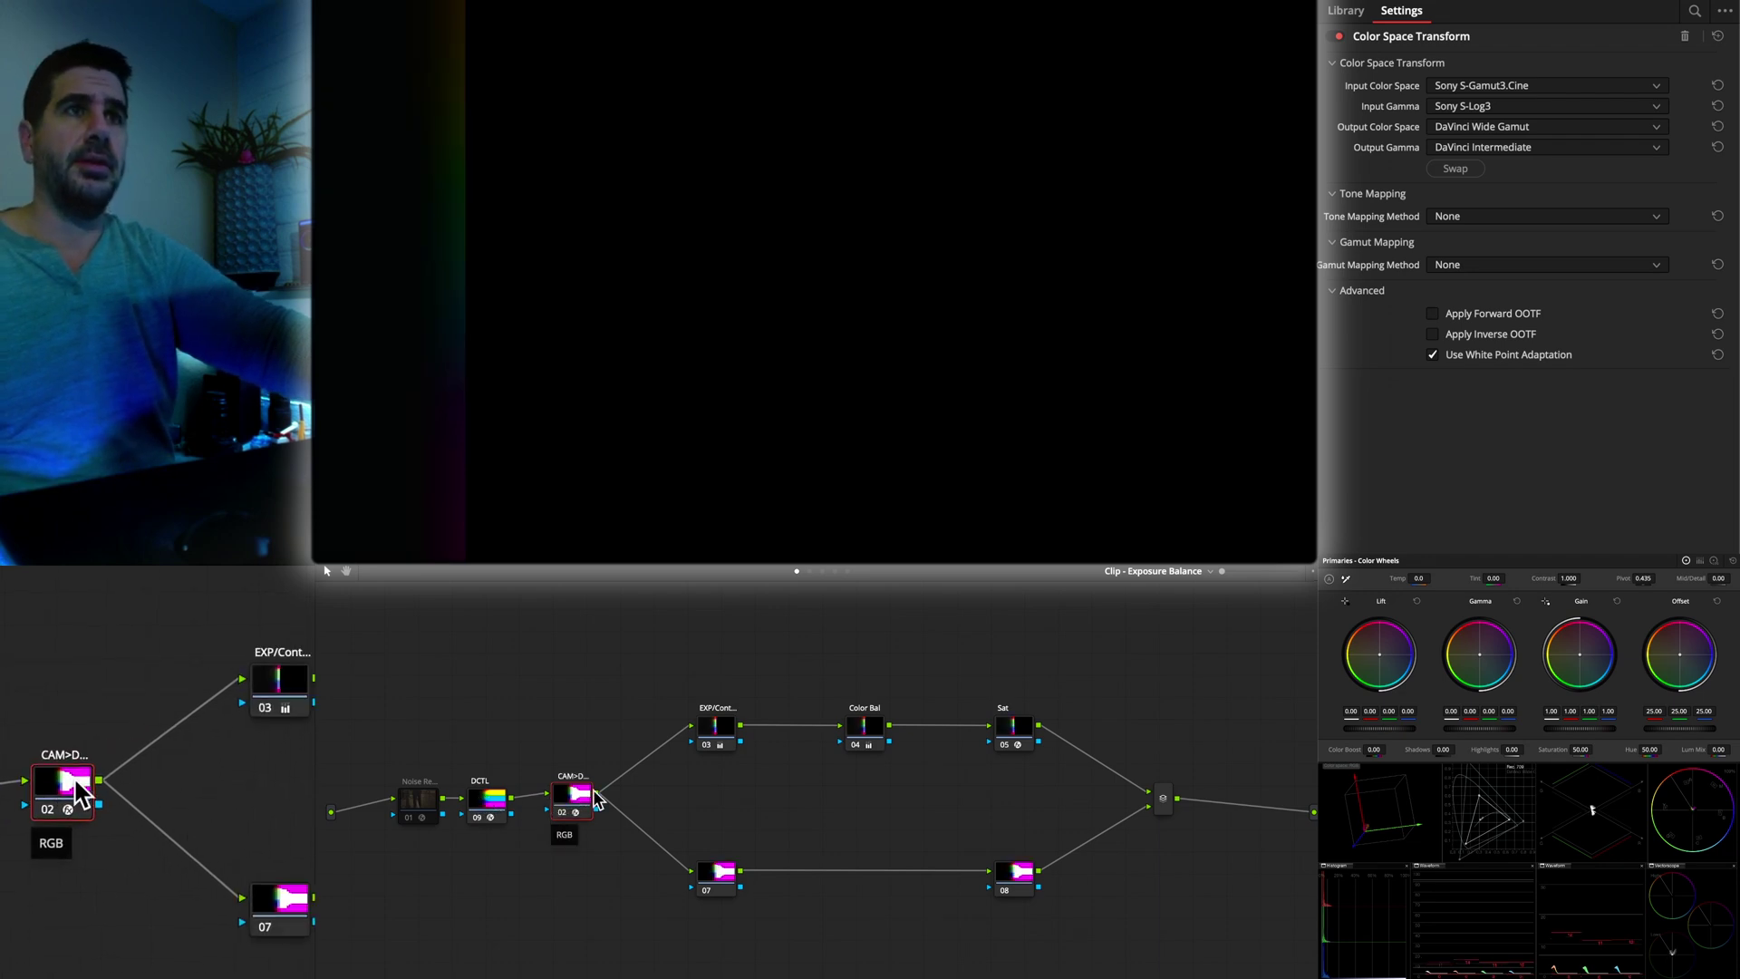
{"action": "left_click", "coordinate": [490, 799]}
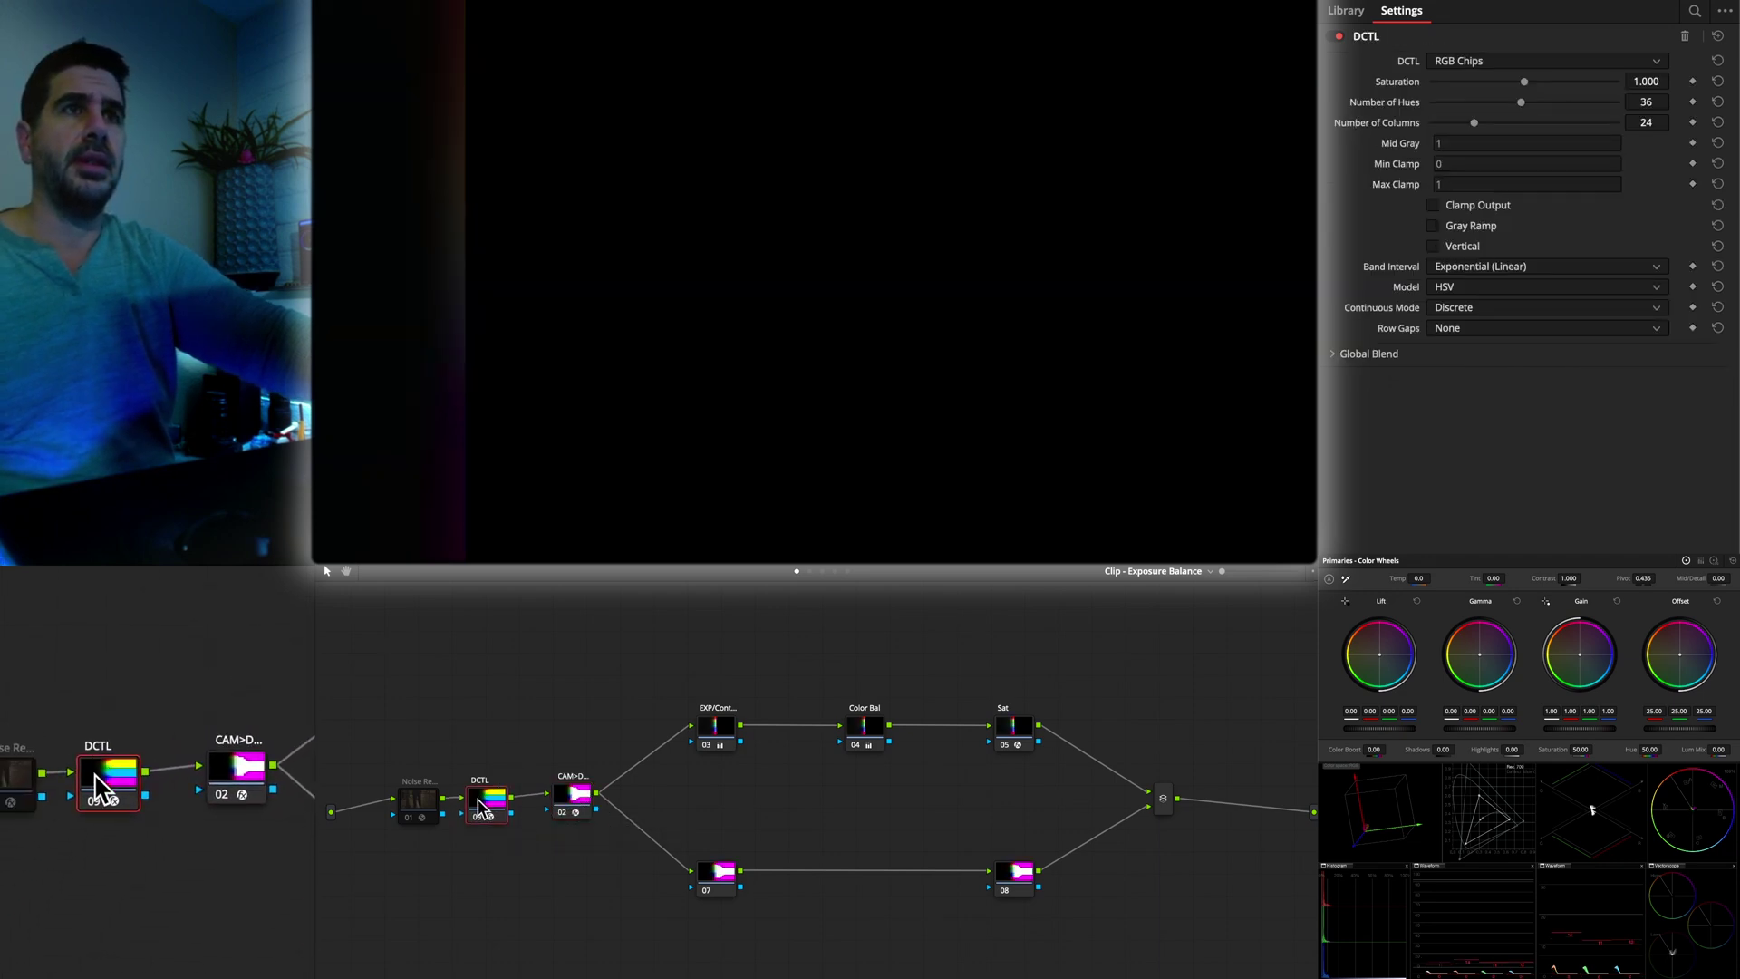
{"action": "left_click_drag", "start_coordinate": [480, 806], "coordinate": [603, 740]}
{"action": "left_click_drag", "start_coordinate": [573, 805], "coordinate": [501, 815]}
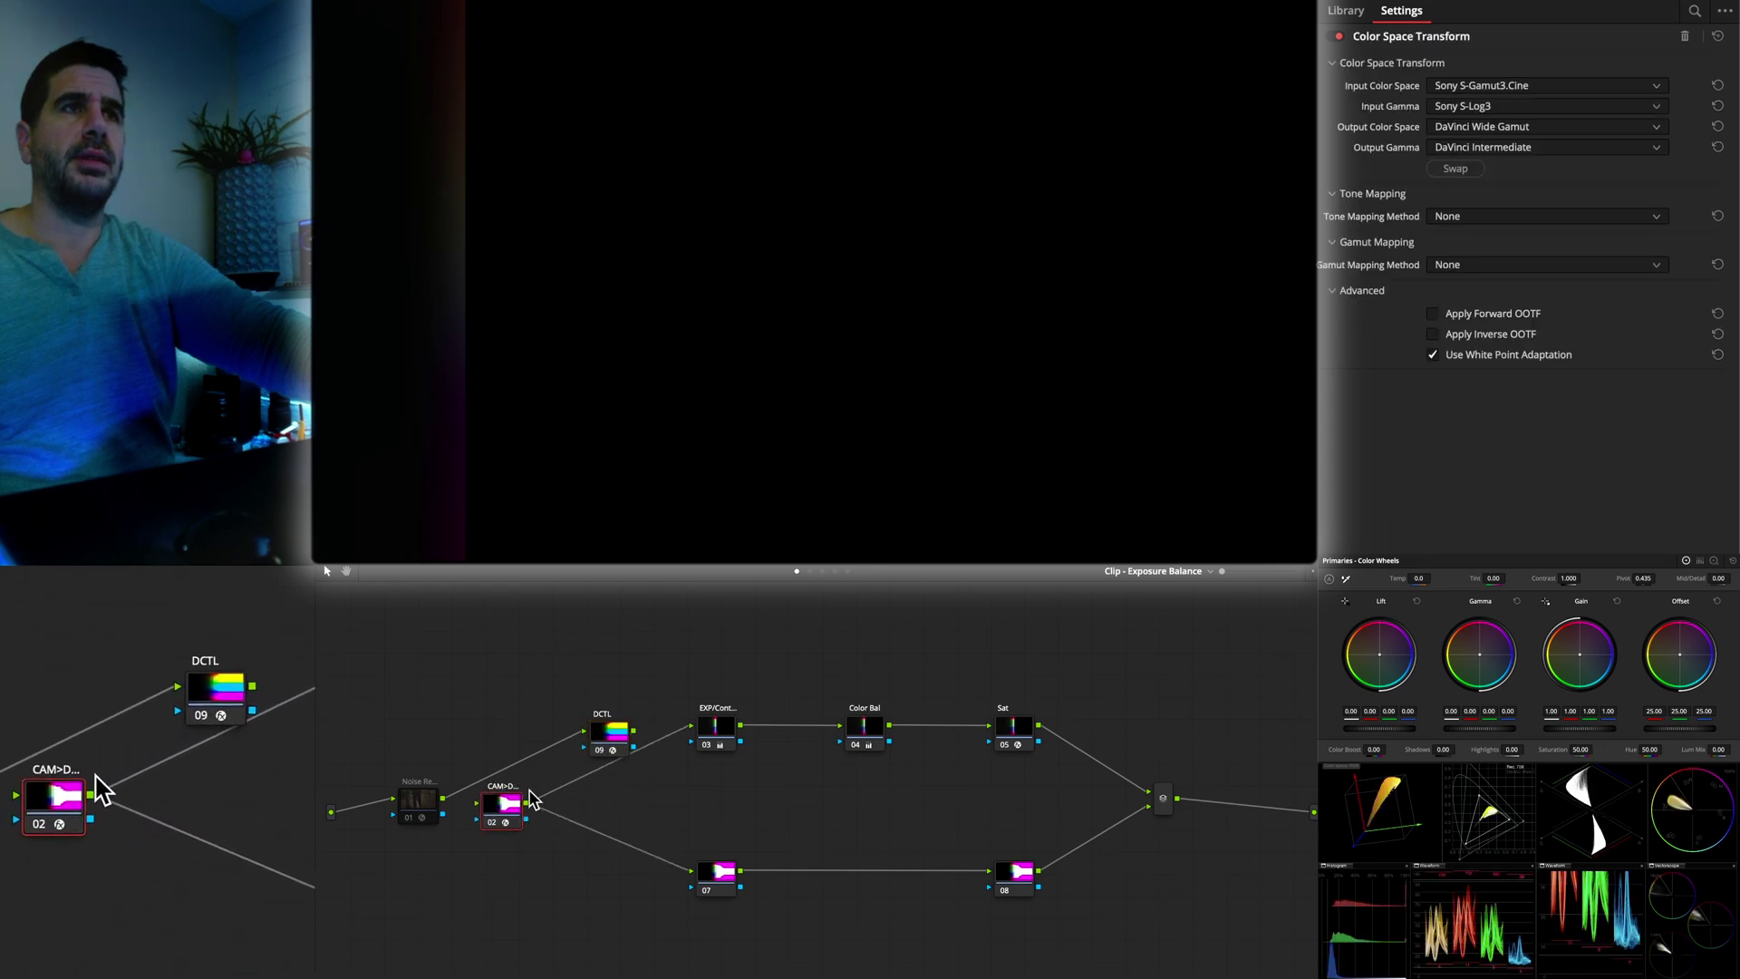
{"action": "left_click_drag", "start_coordinate": [525, 803], "coordinate": [584, 730]}
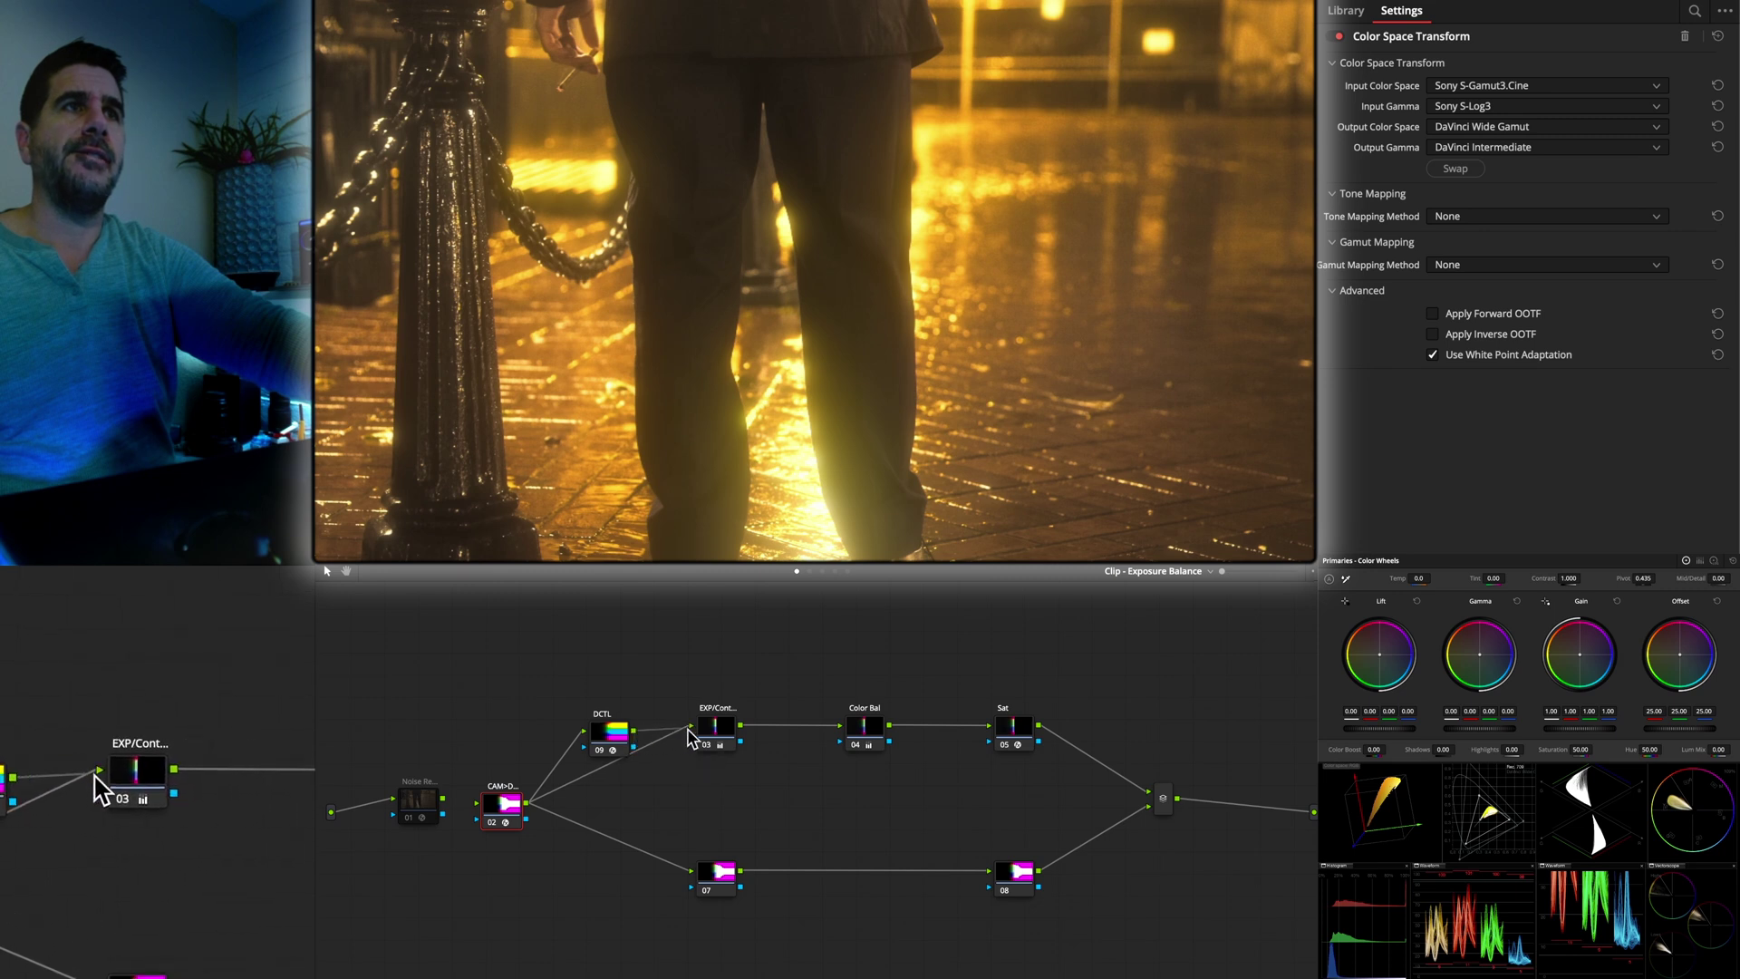
{"action": "left_click_drag", "start_coordinate": [610, 731], "coordinate": [613, 752]}
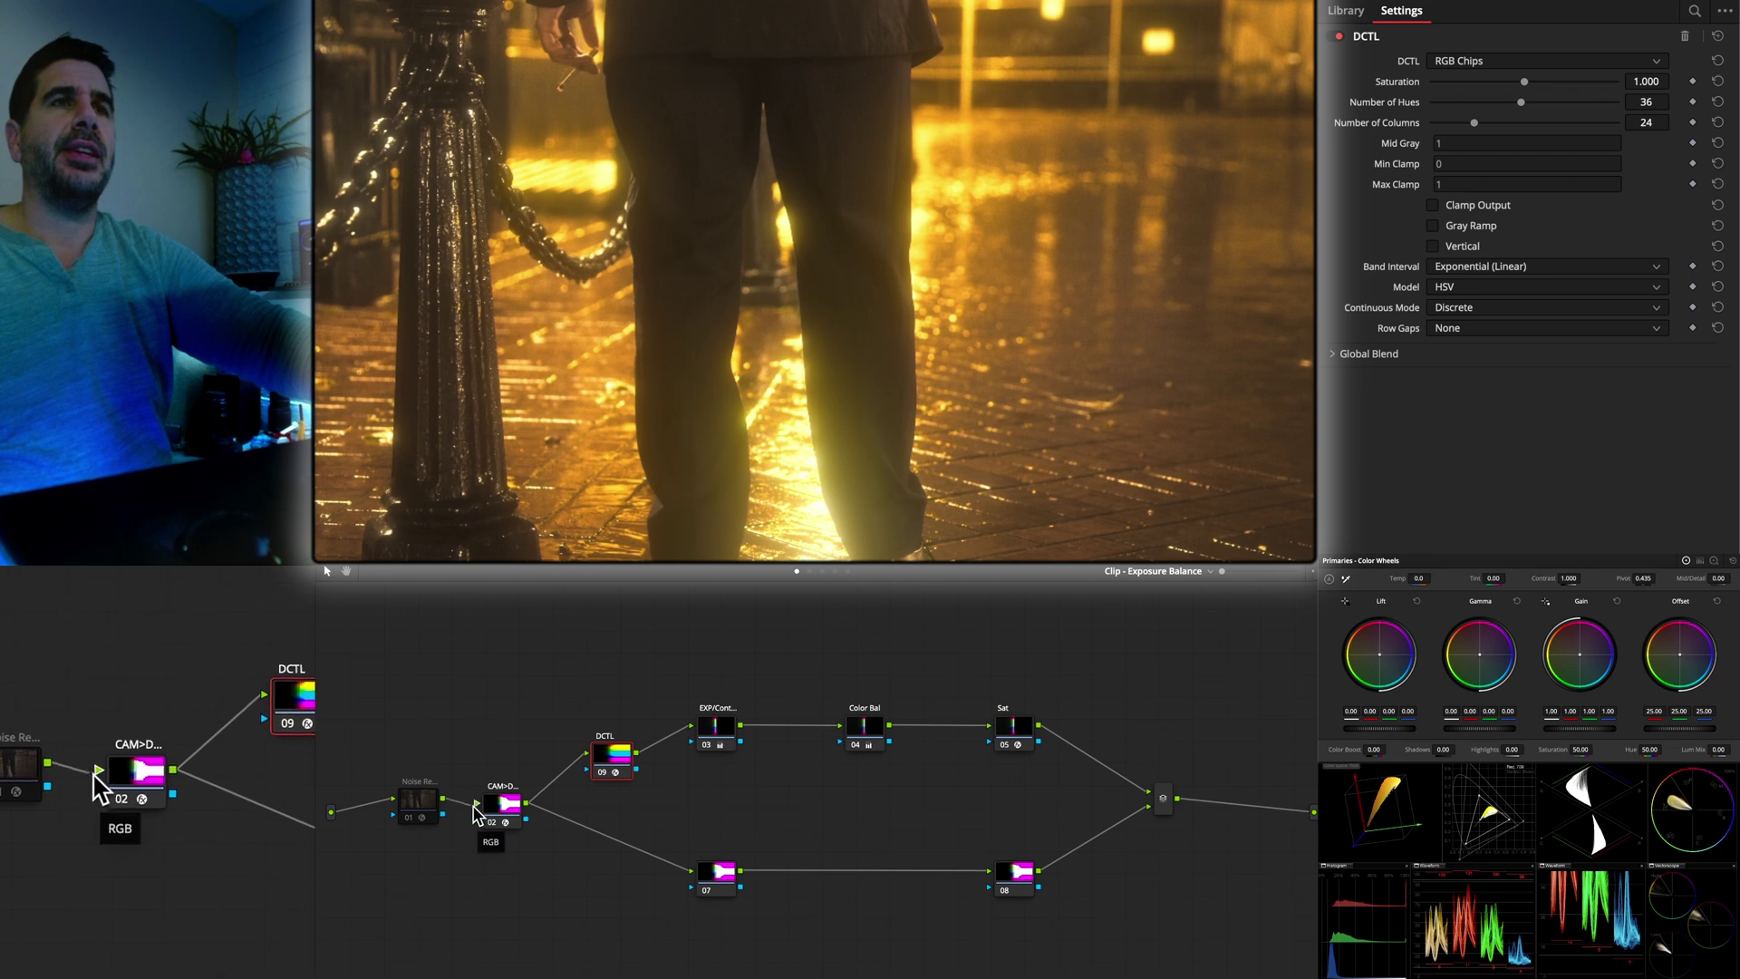
{"action": "left_click_drag", "start_coordinate": [474, 806], "coordinate": [476, 805]}
{"action": "left_click", "coordinate": [618, 763]}
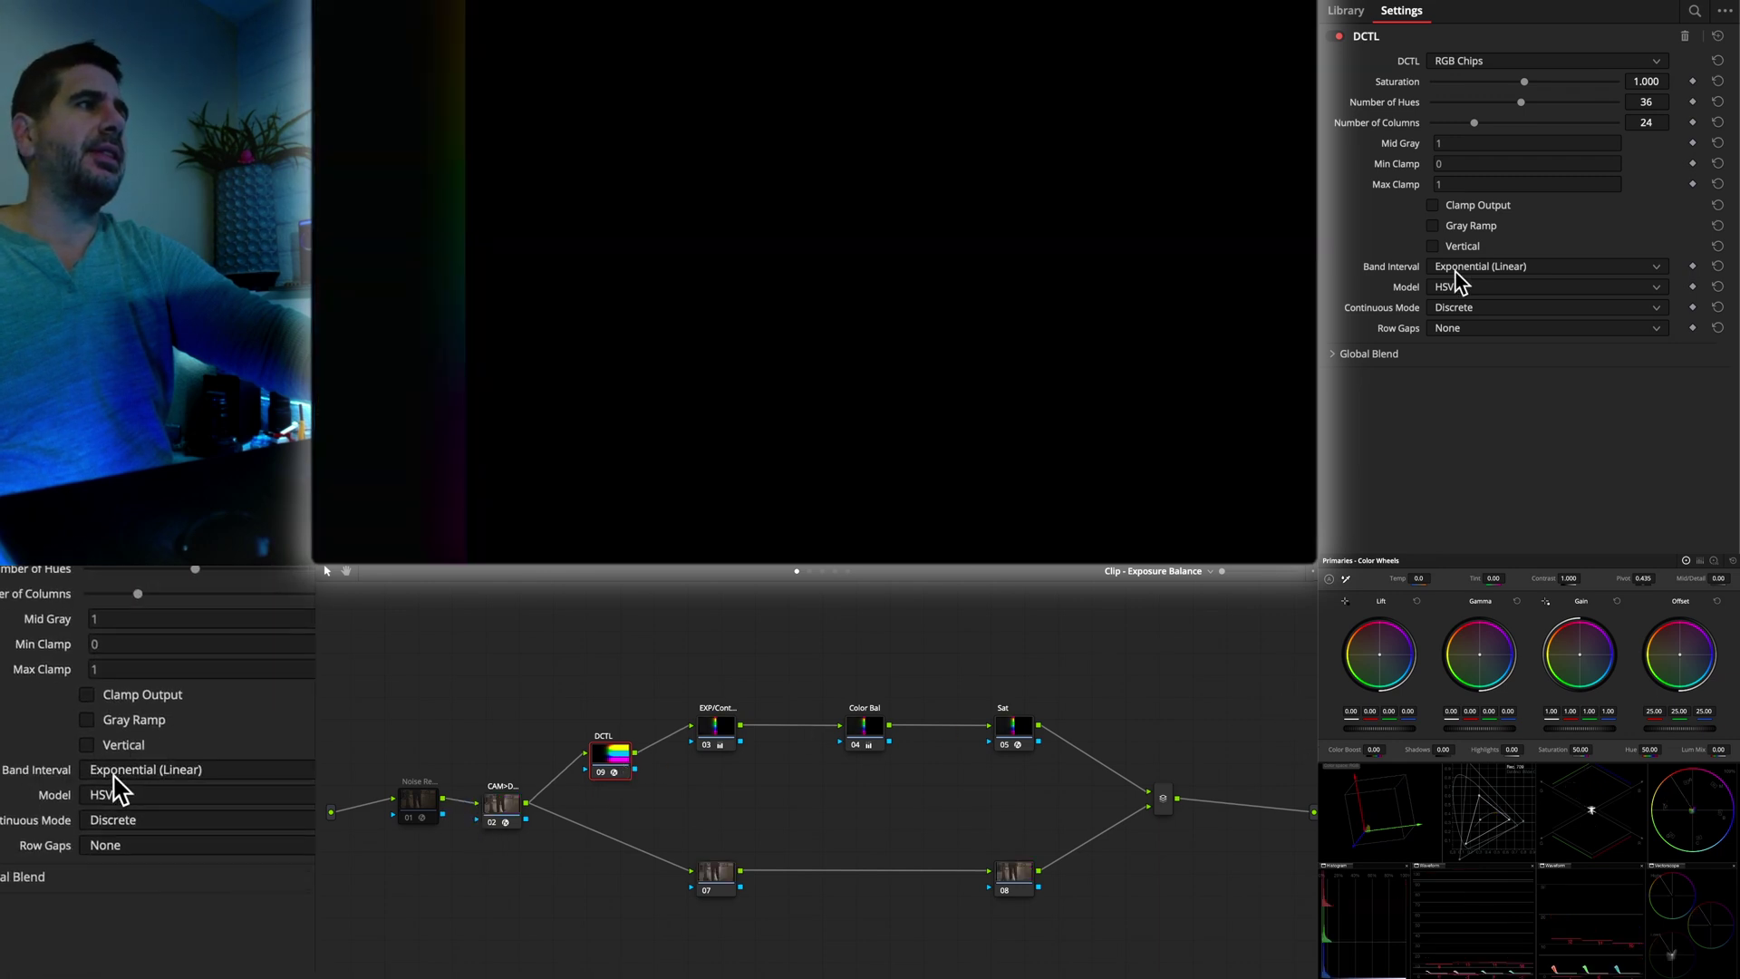
Set the RGB Chips chart to the Equal (Log) band interval with 6 hues and 28 columns, keeping saturation at 1.000
{"action": "left_click", "coordinate": [1455, 272]}
{"action": "left_click", "coordinate": [1477, 287]}
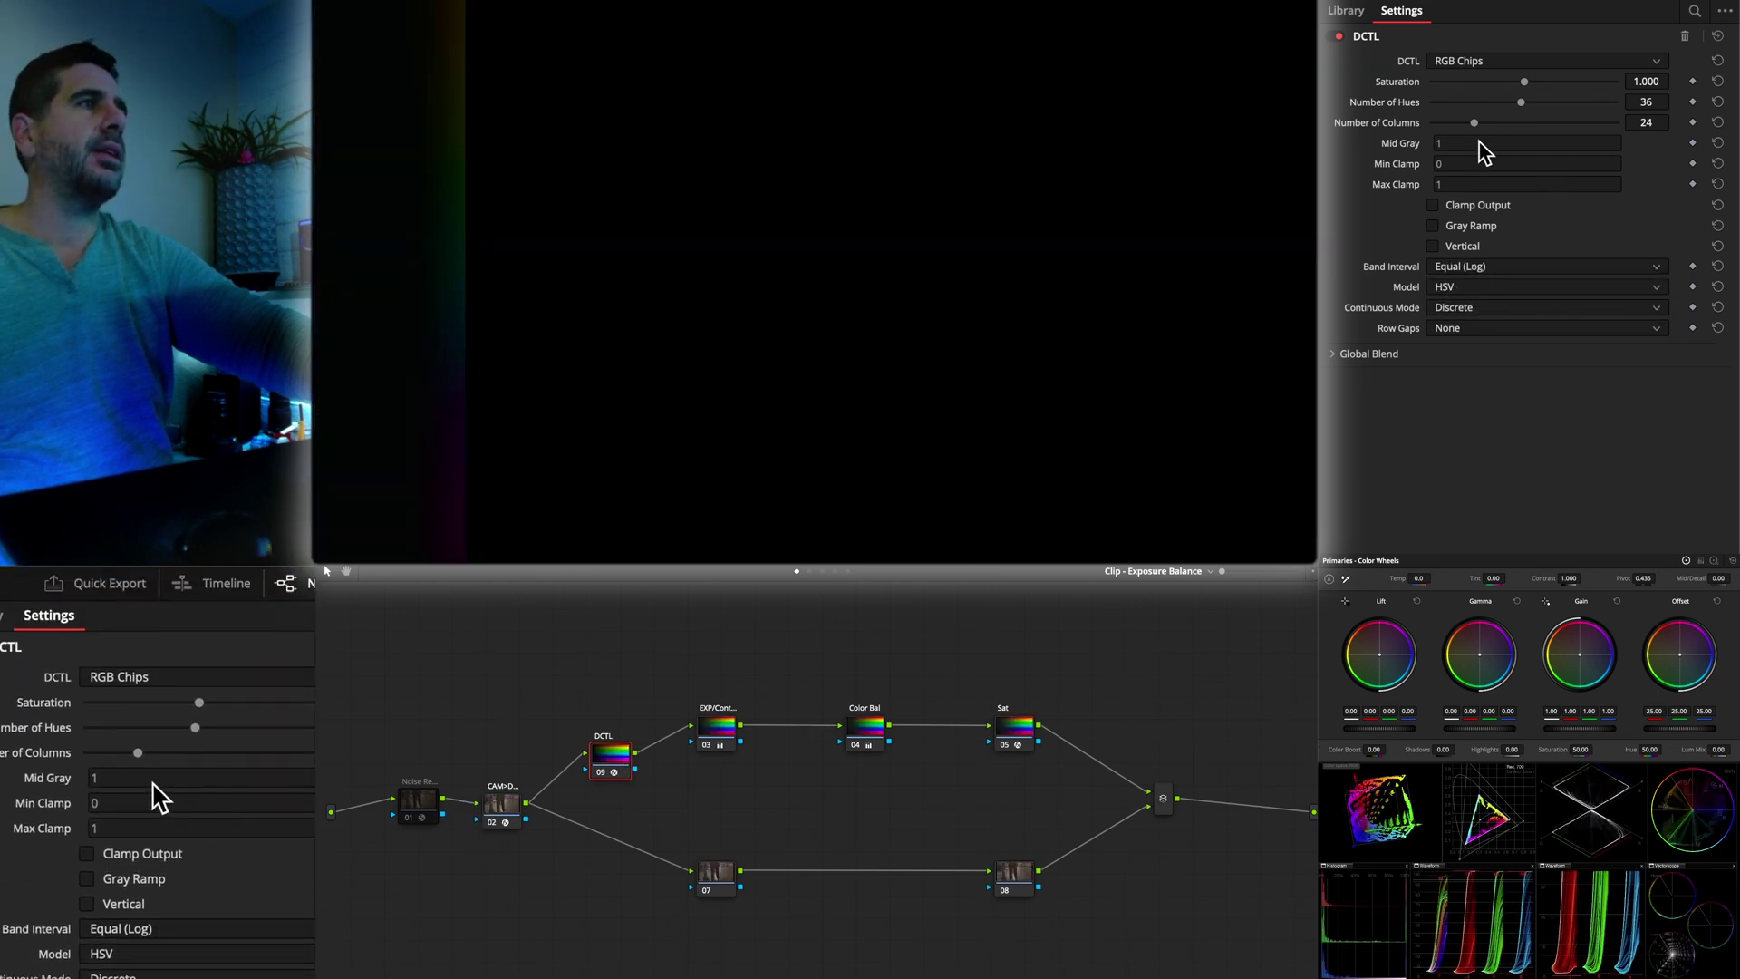
{"action": "left_click_drag", "start_coordinate": [1521, 102], "coordinate": [1513, 103]}
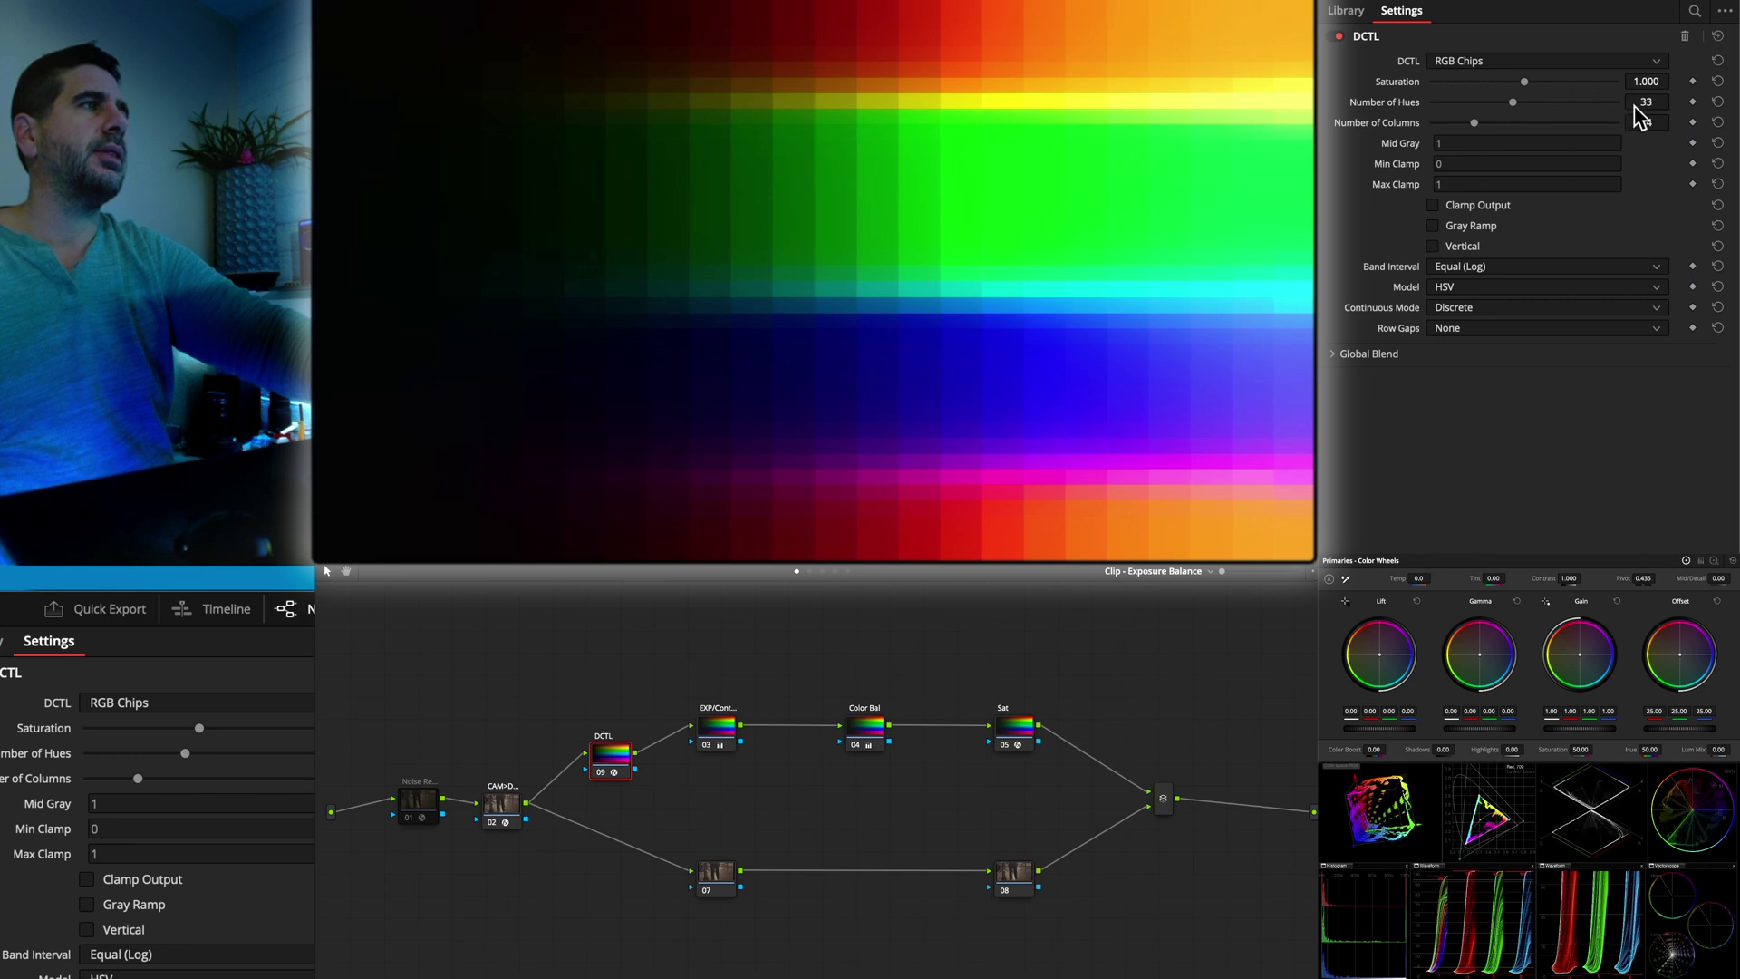
{"action": "double_click", "coordinate": [1642, 103]}
{"action": "type", "text": "6"}
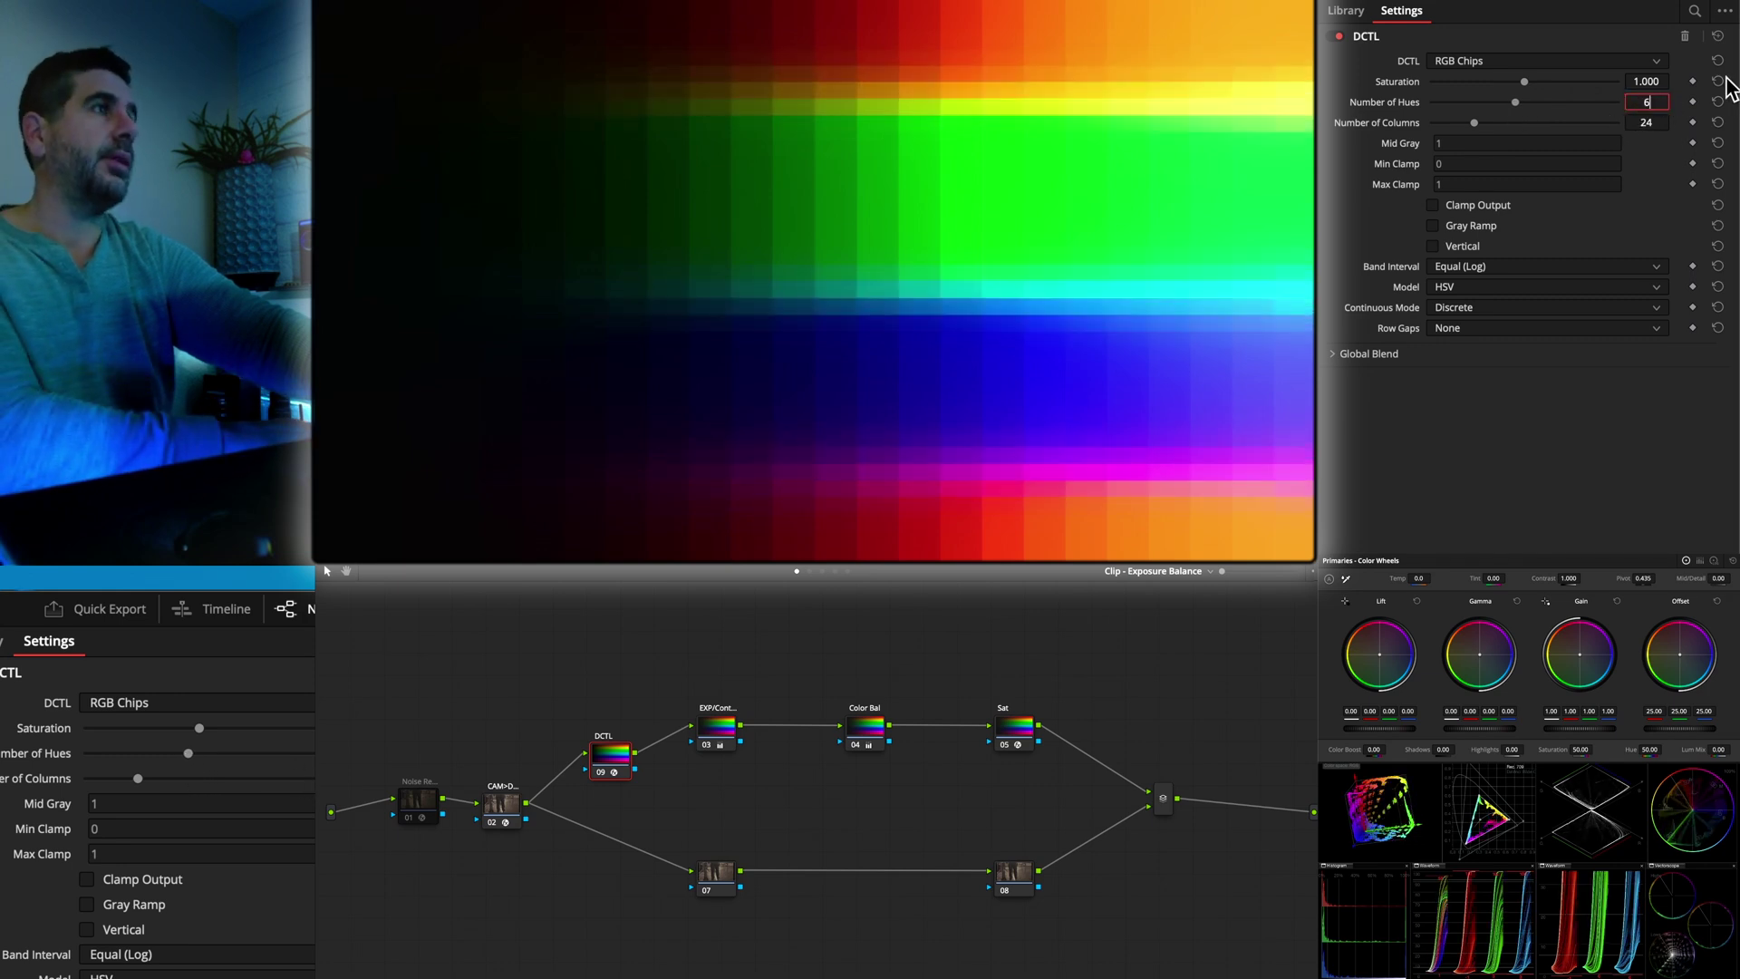
{"action": "key", "text": "Return"}
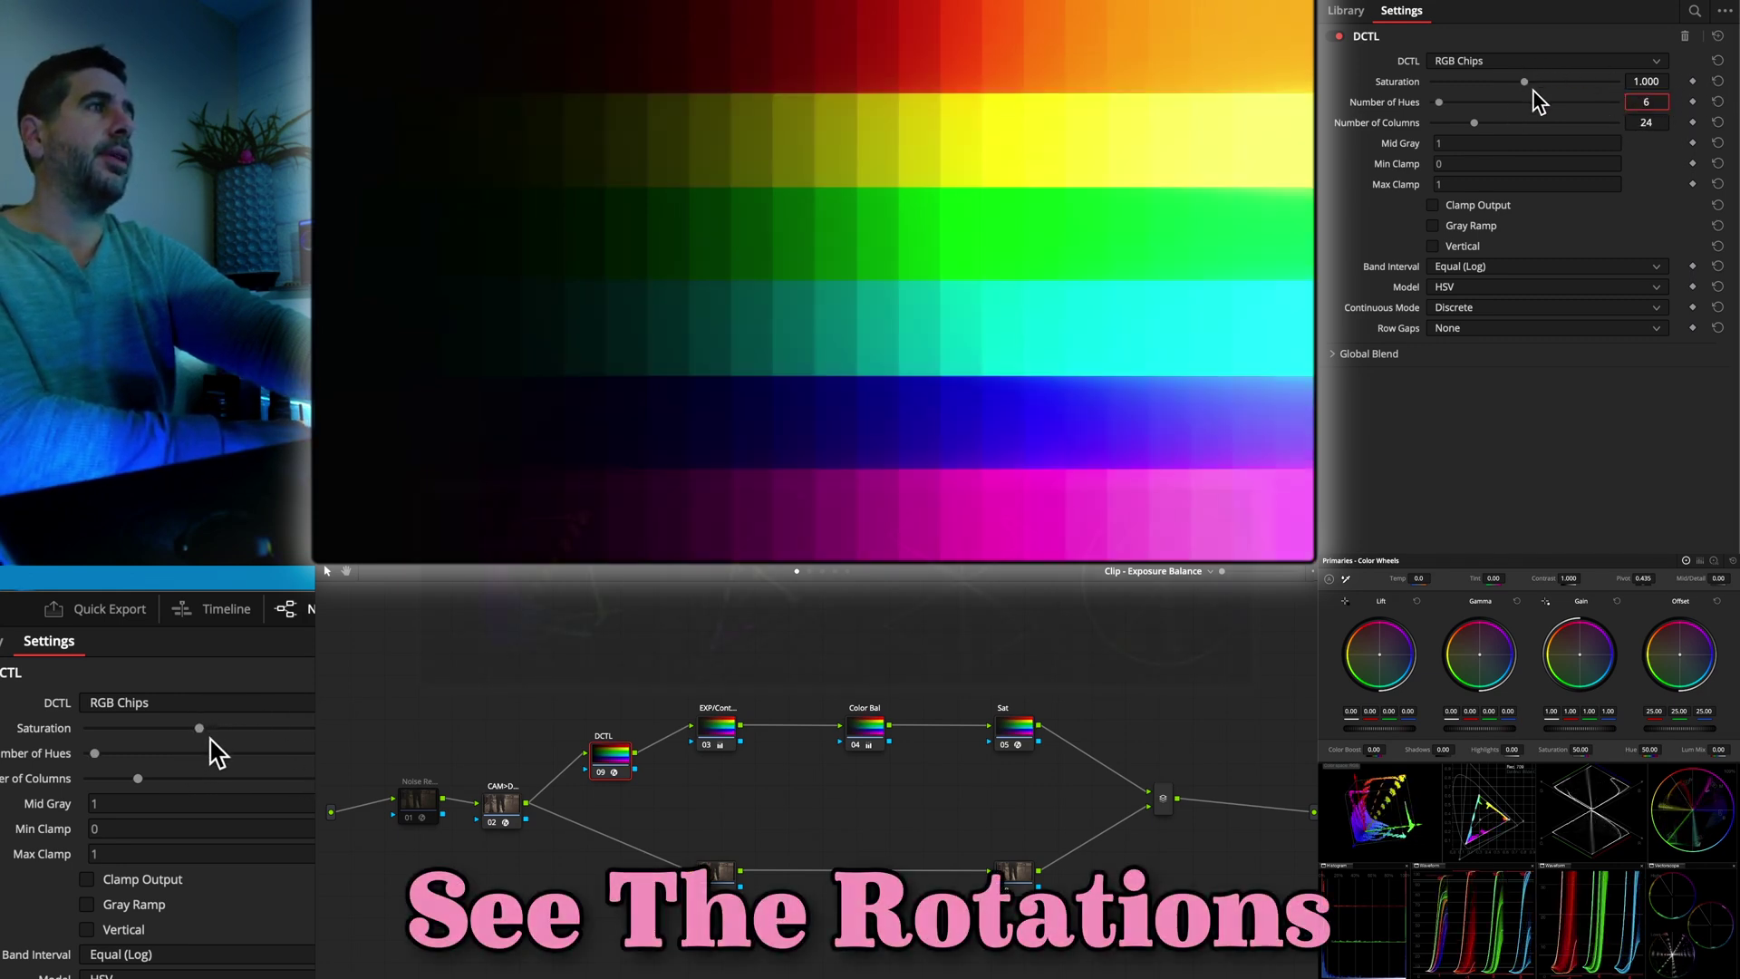
{"action": "left_click_drag", "start_coordinate": [1524, 83], "coordinate": [1481, 128]}
{"action": "double_click", "coordinate": [1391, 78]}
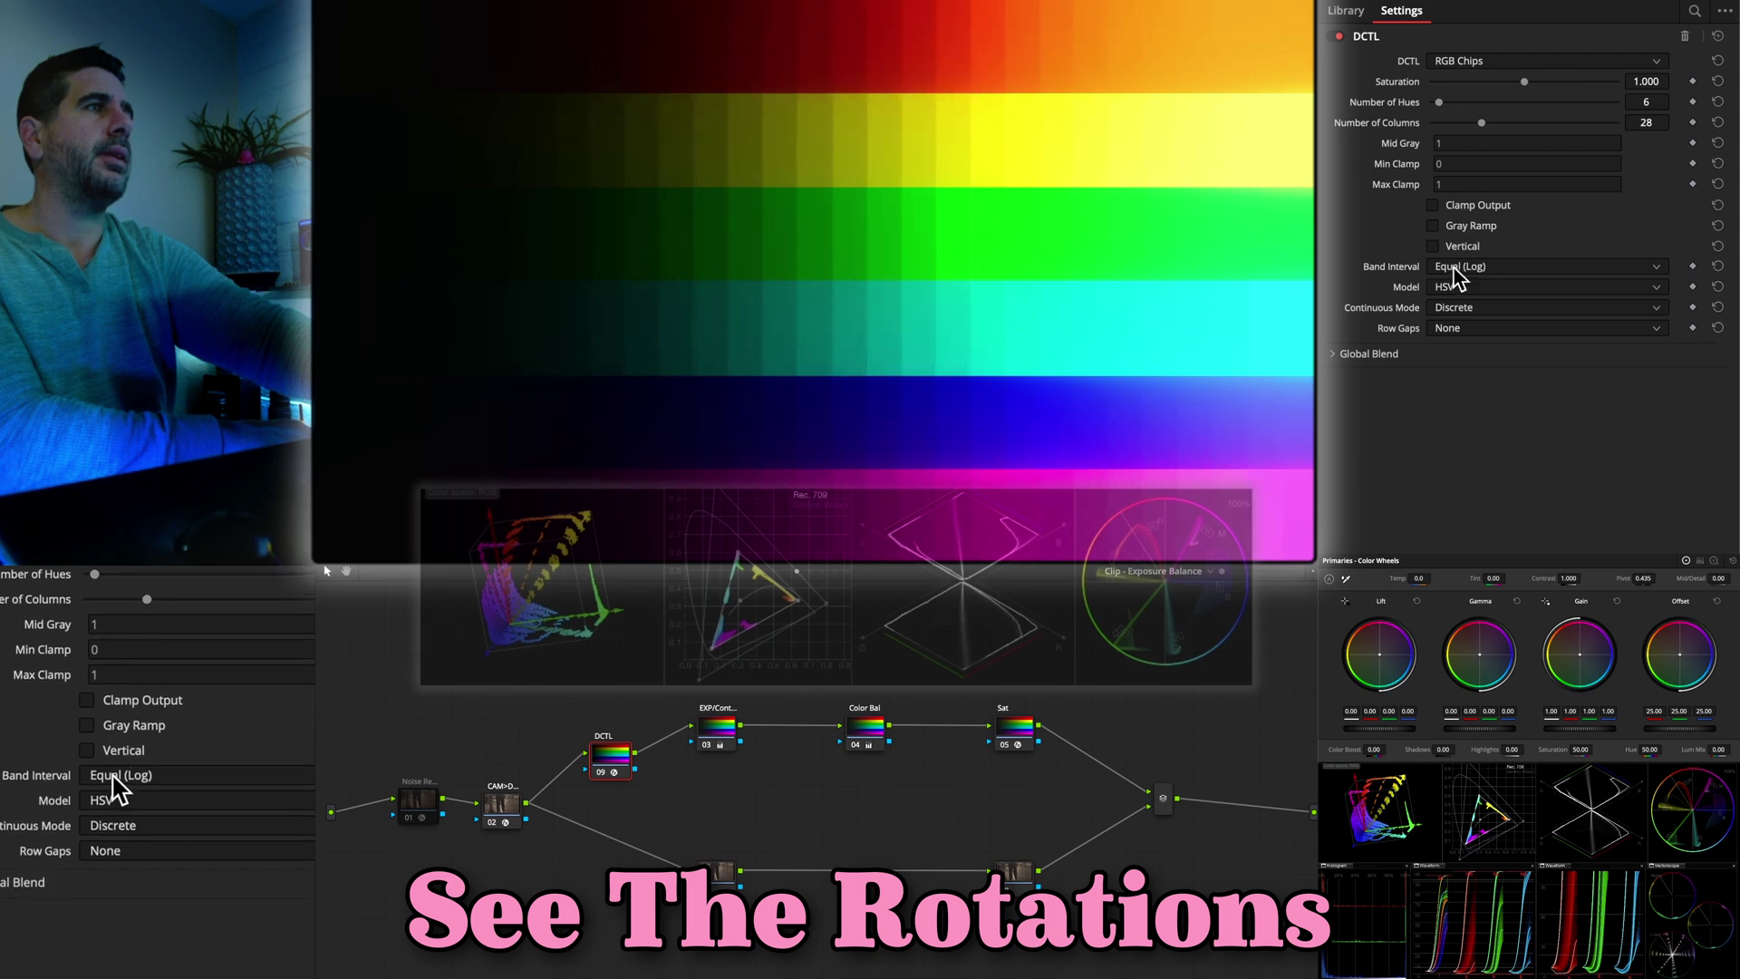
Turn on the chart's gray ramp and try the Spherical model before returning to HSV
{"action": "left_click", "coordinate": [1453, 292]}
{"action": "left_click", "coordinate": [1461, 322]}
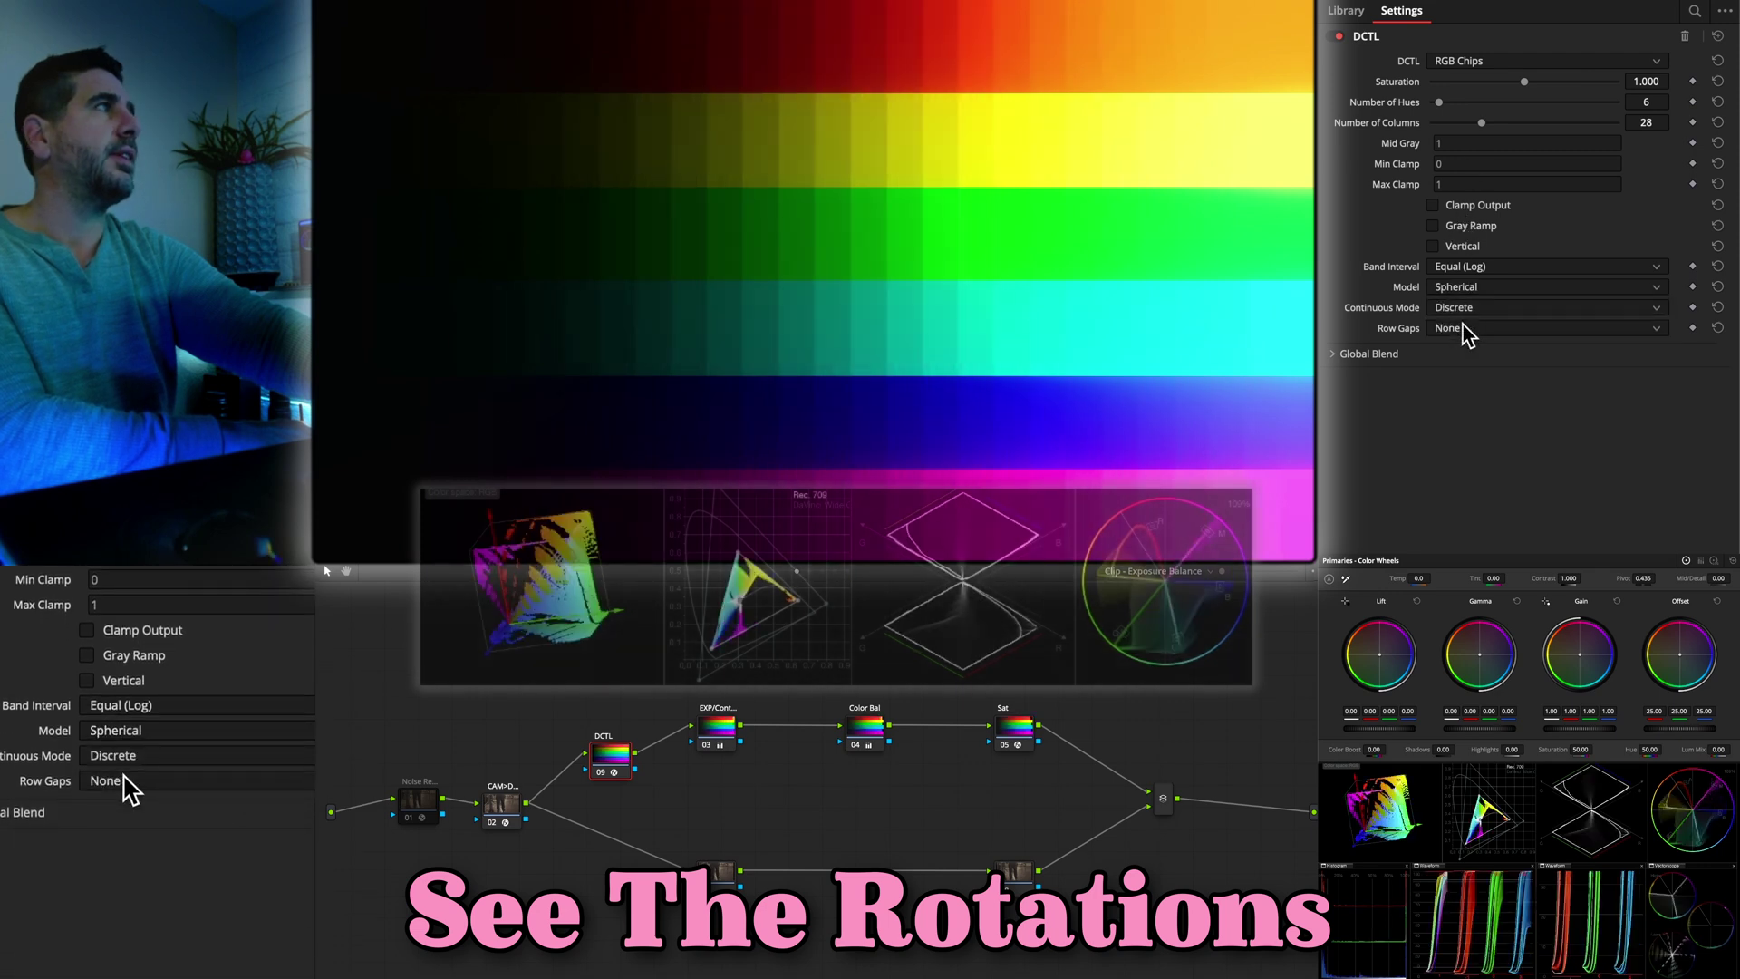
{"action": "left_click", "coordinate": [1454, 228]}
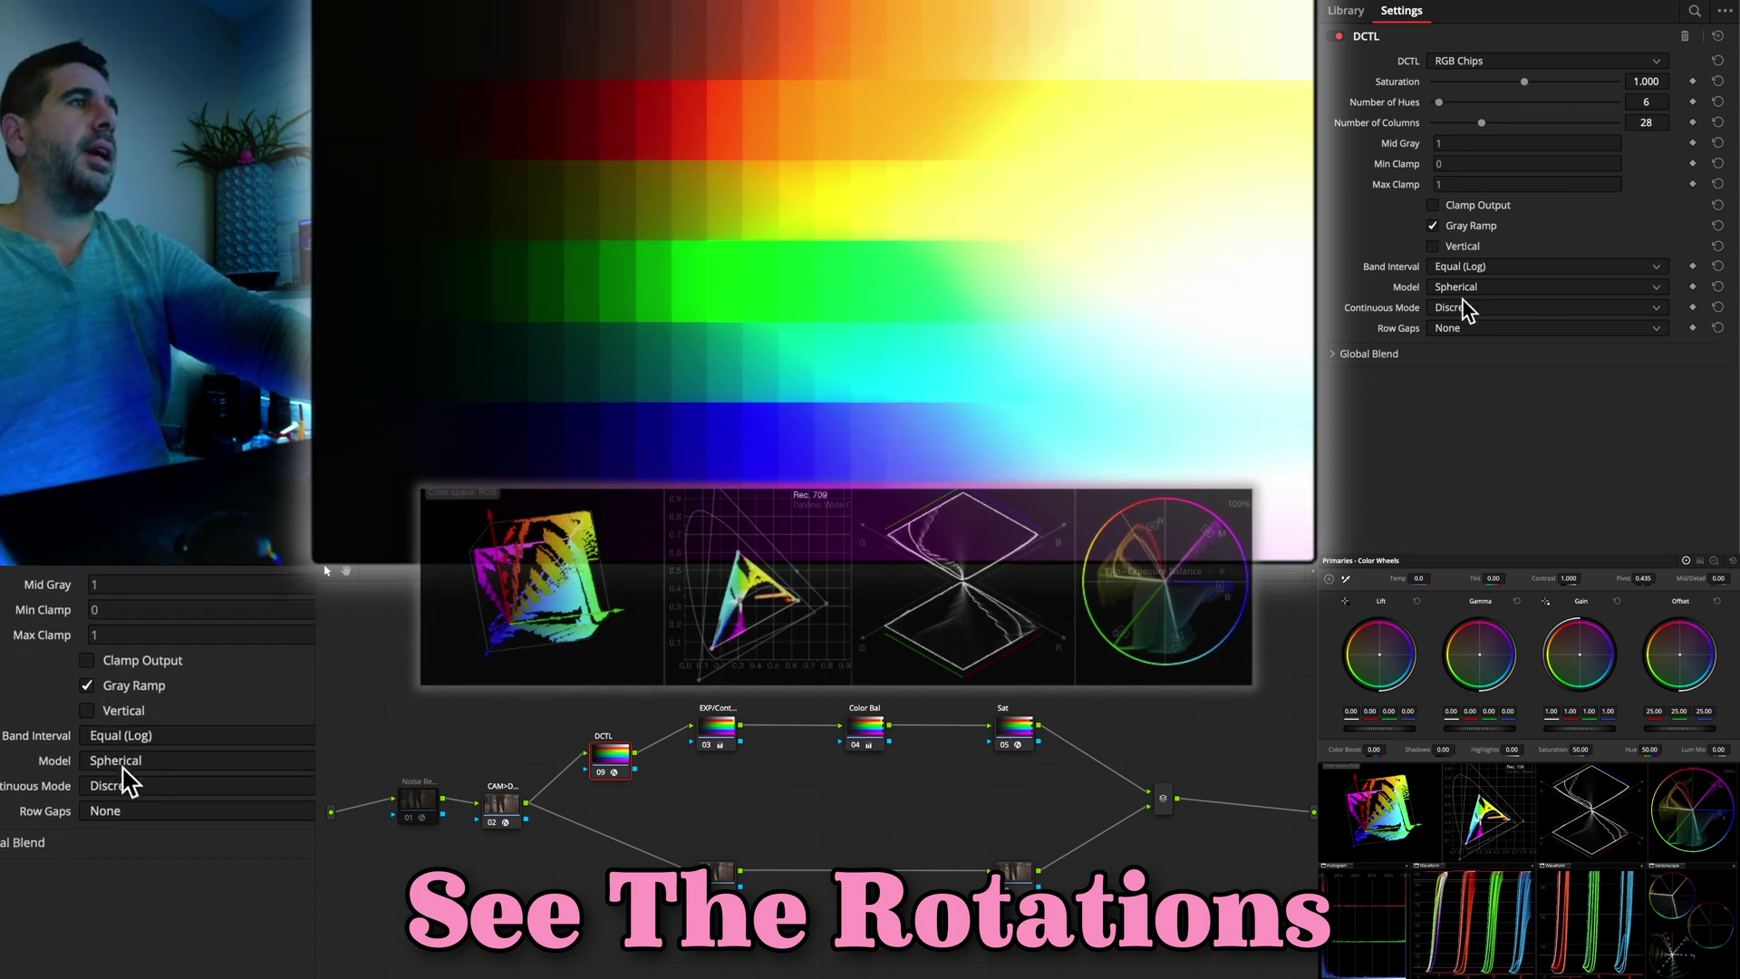
{"action": "left_click", "coordinate": [1456, 286]}
{"action": "left_click", "coordinate": [1466, 307]}
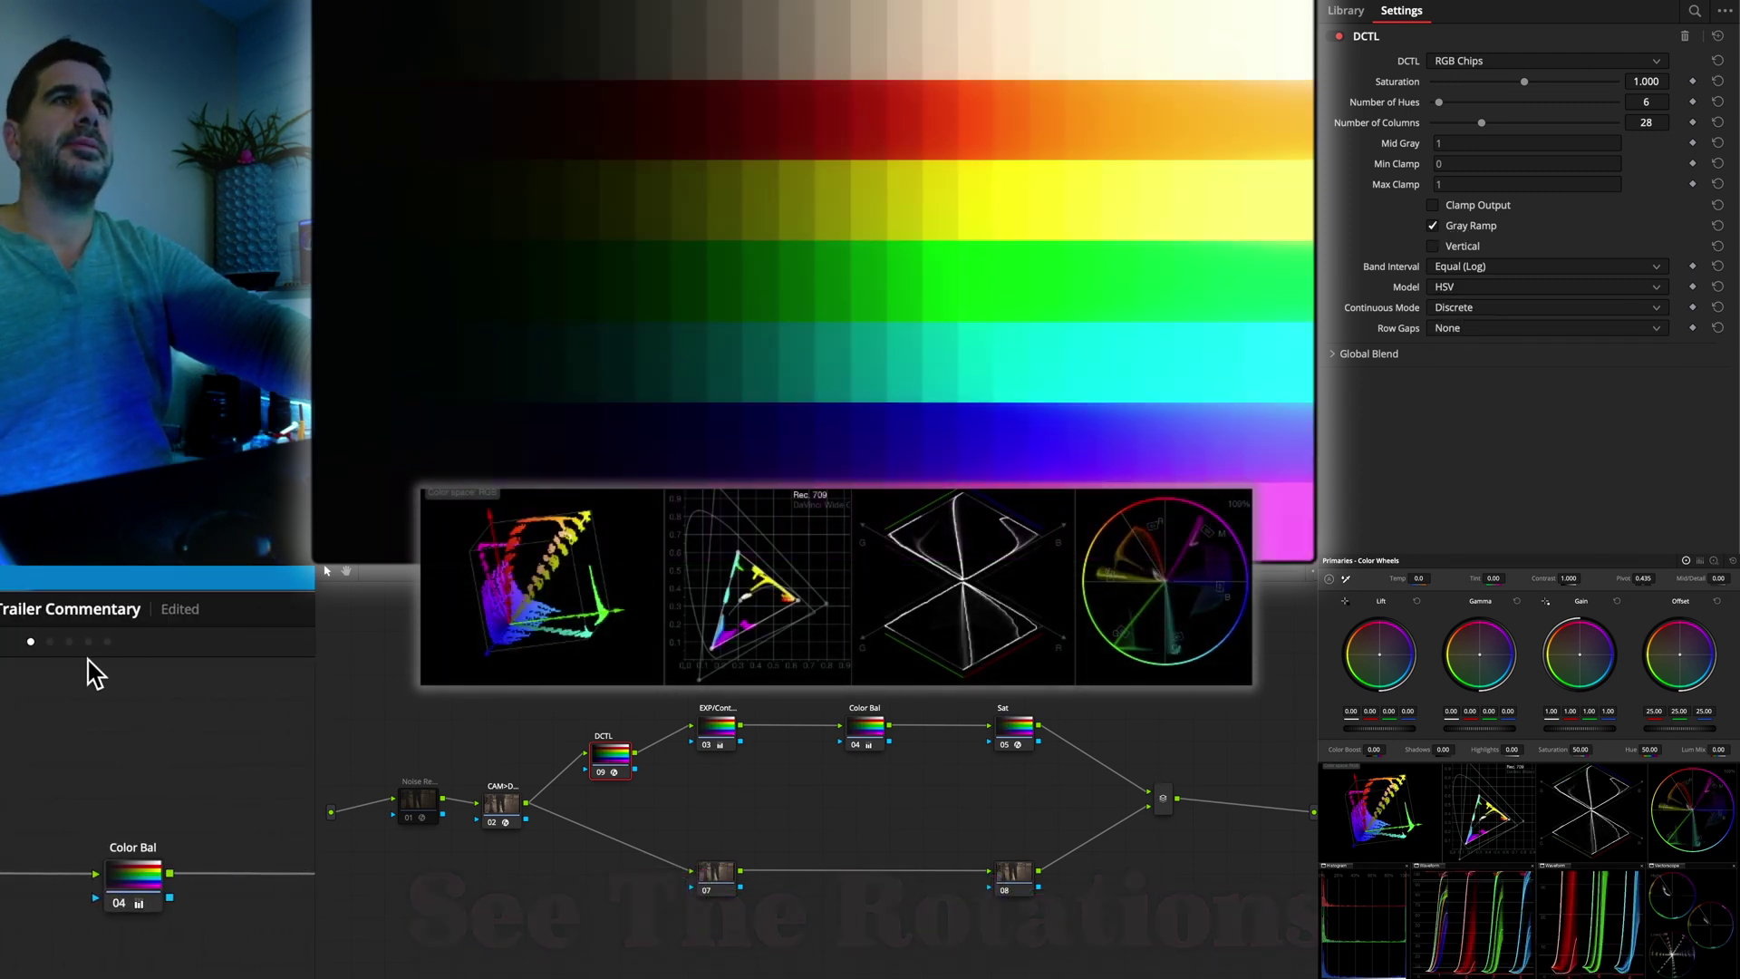
Return to the look layer and rename the JP2499 node as Open Drt
{"action": "left_click", "coordinate": [83, 642]}
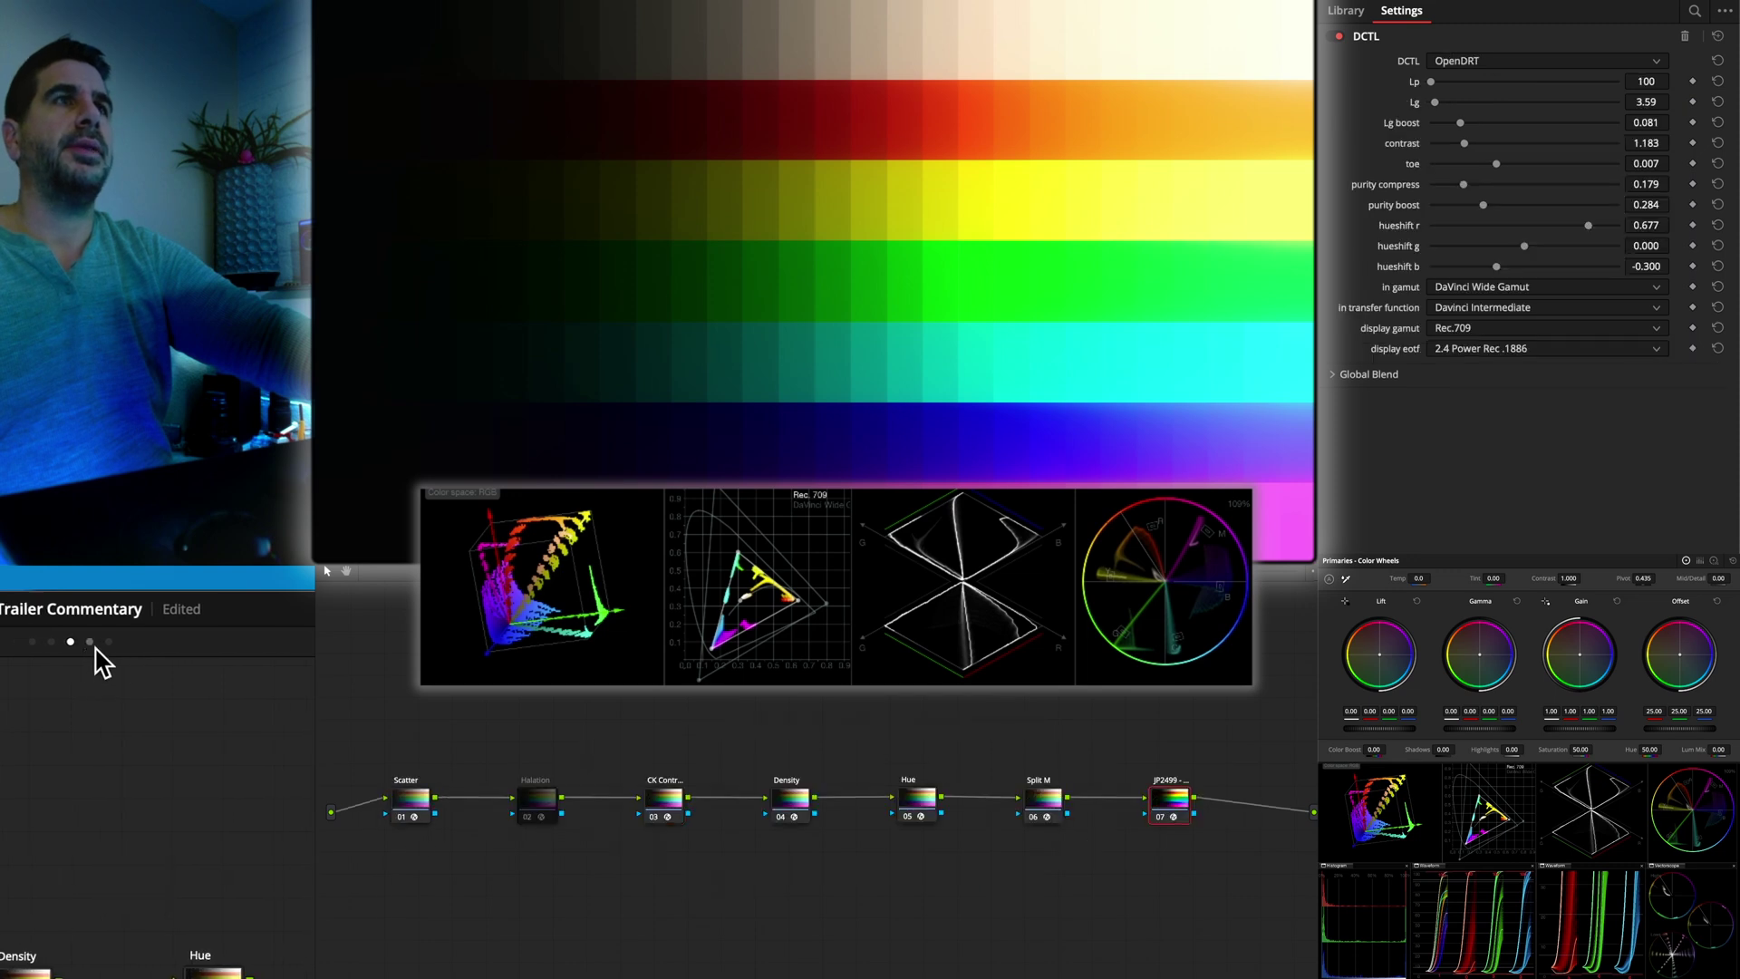
{"action": "left_click", "coordinate": [95, 643]}
{"action": "left_click", "coordinate": [98, 643]}
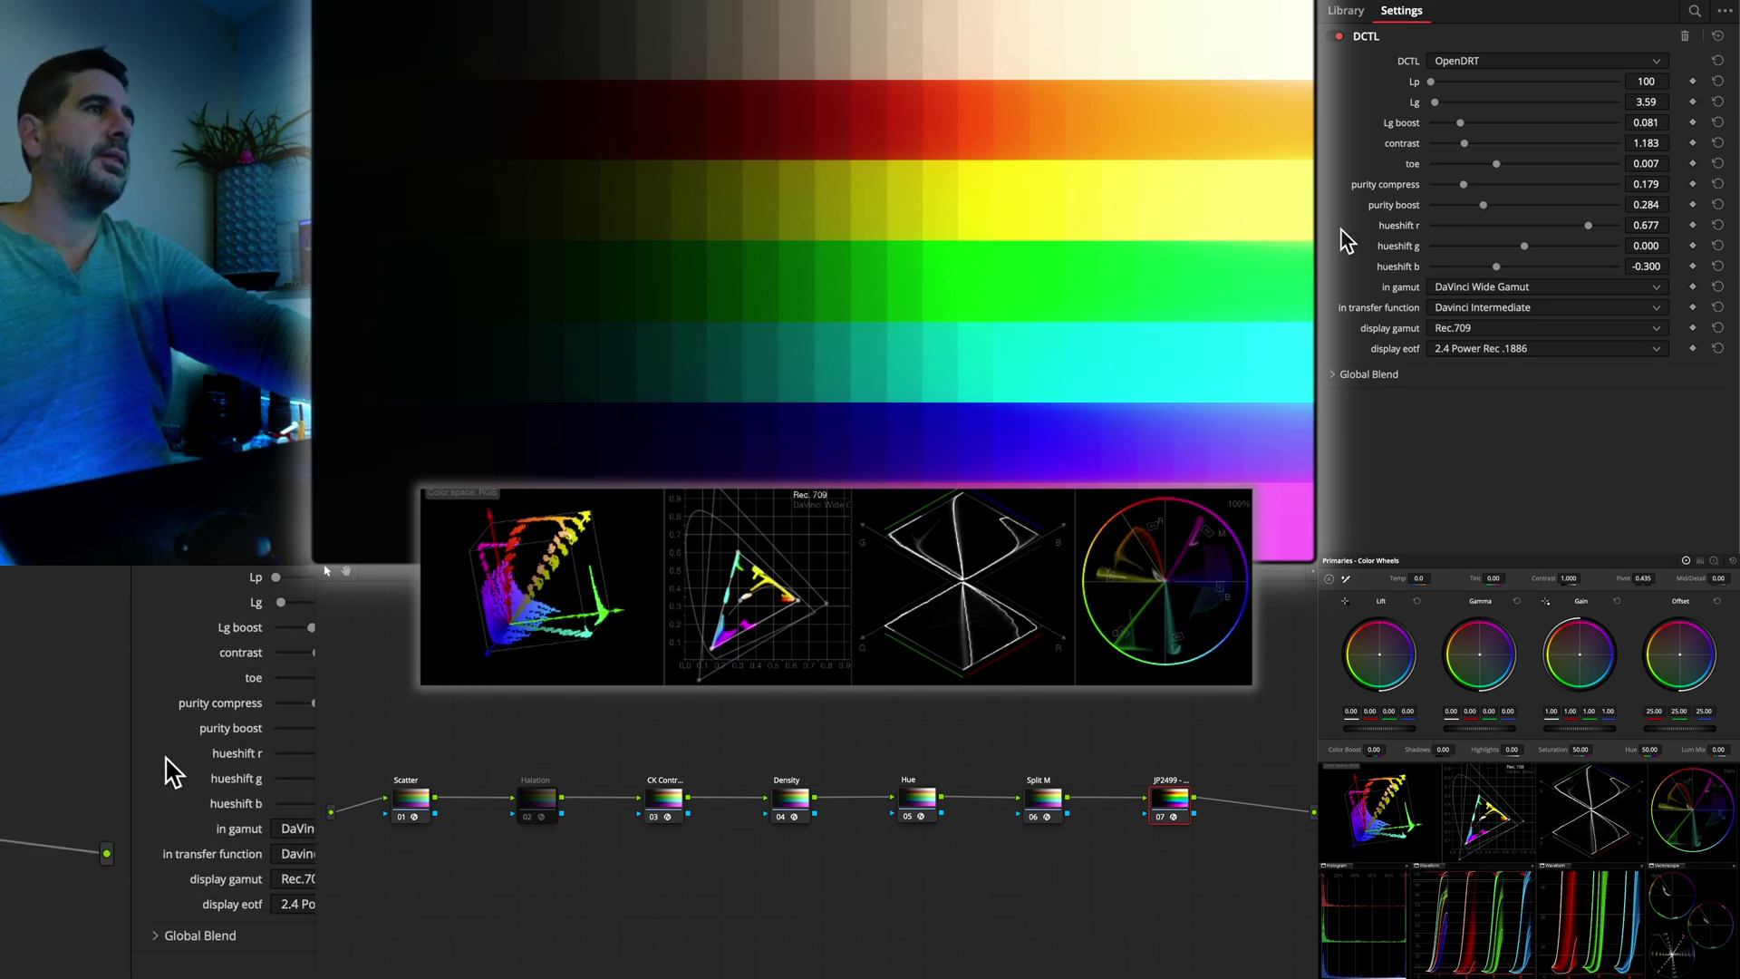
{"action": "right_click", "coordinate": [1177, 801]}
{"action": "left_click", "coordinate": [1199, 825]}
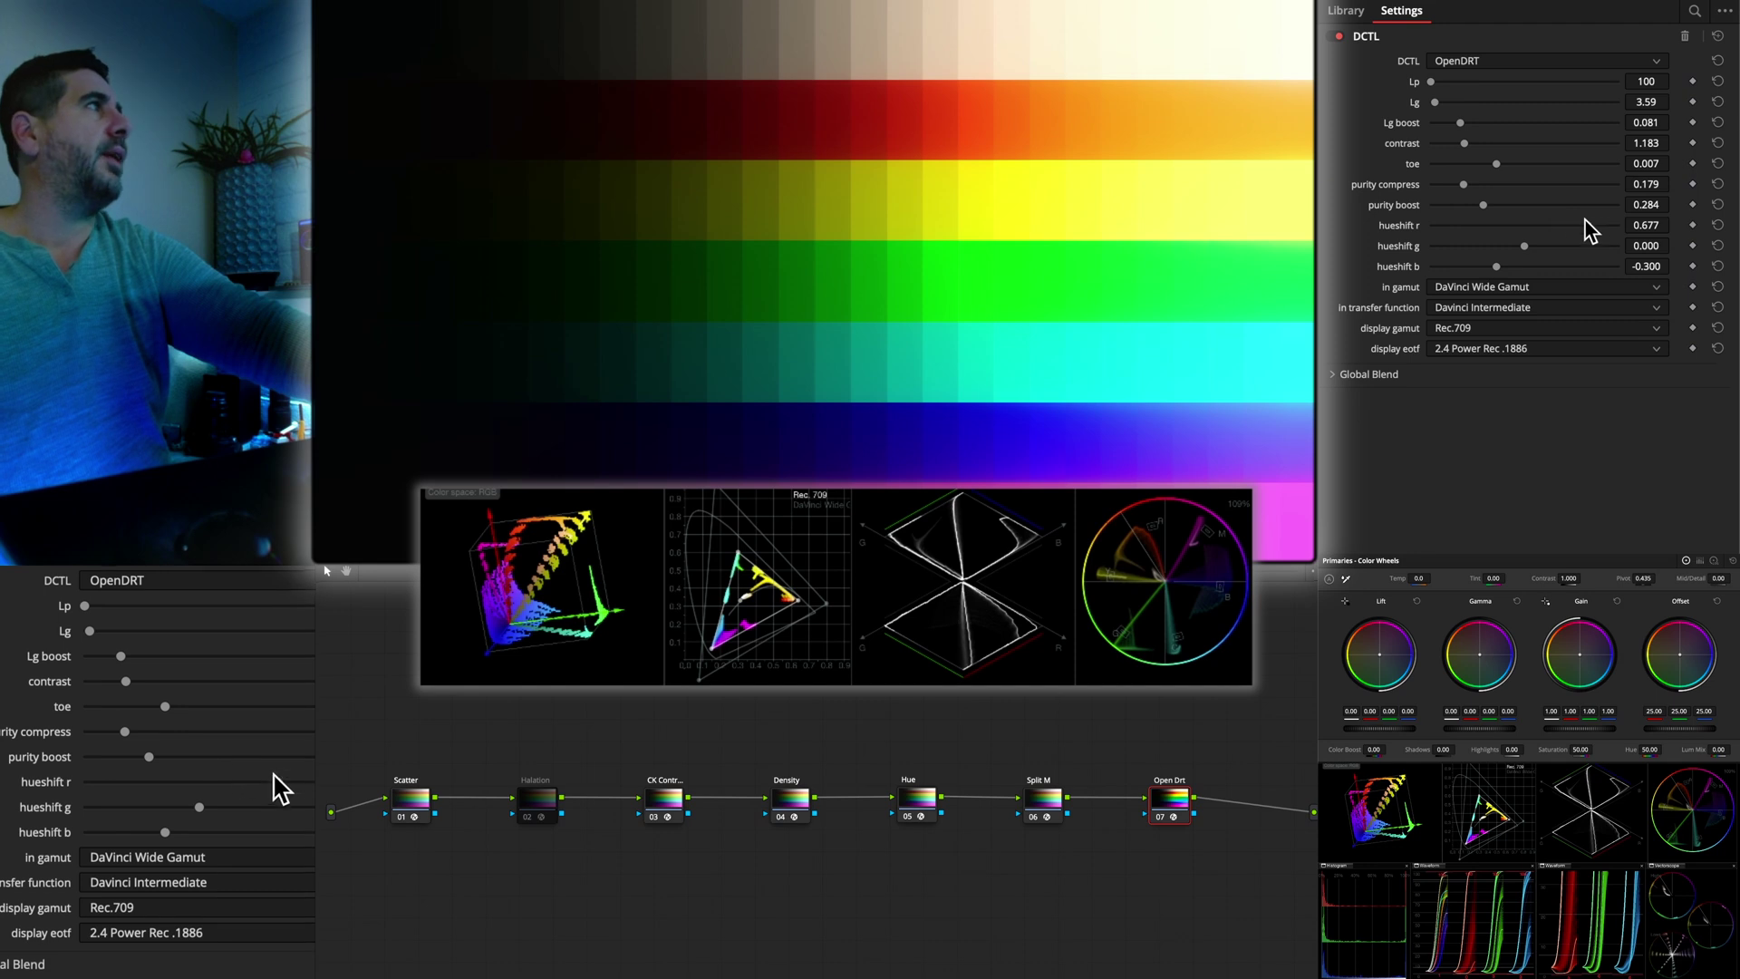
Adjust the OpenDRT node to hueshift r 0.520, hueshift g 0.179, hueshift b -0.389 and Lg 5.36
{"action": "mouse_move", "coordinate": [1586, 227]}
{"action": "left_mouse_down"}
{"action": "mouse_move", "coordinate": [1481, 231]}
{"action": "mouse_move", "coordinate": [1581, 237]}
{"action": "mouse_move", "coordinate": [1552, 245]}
{"action": "mouse_move", "coordinate": [1566, 233]}
{"action": "left_mouse_up"}
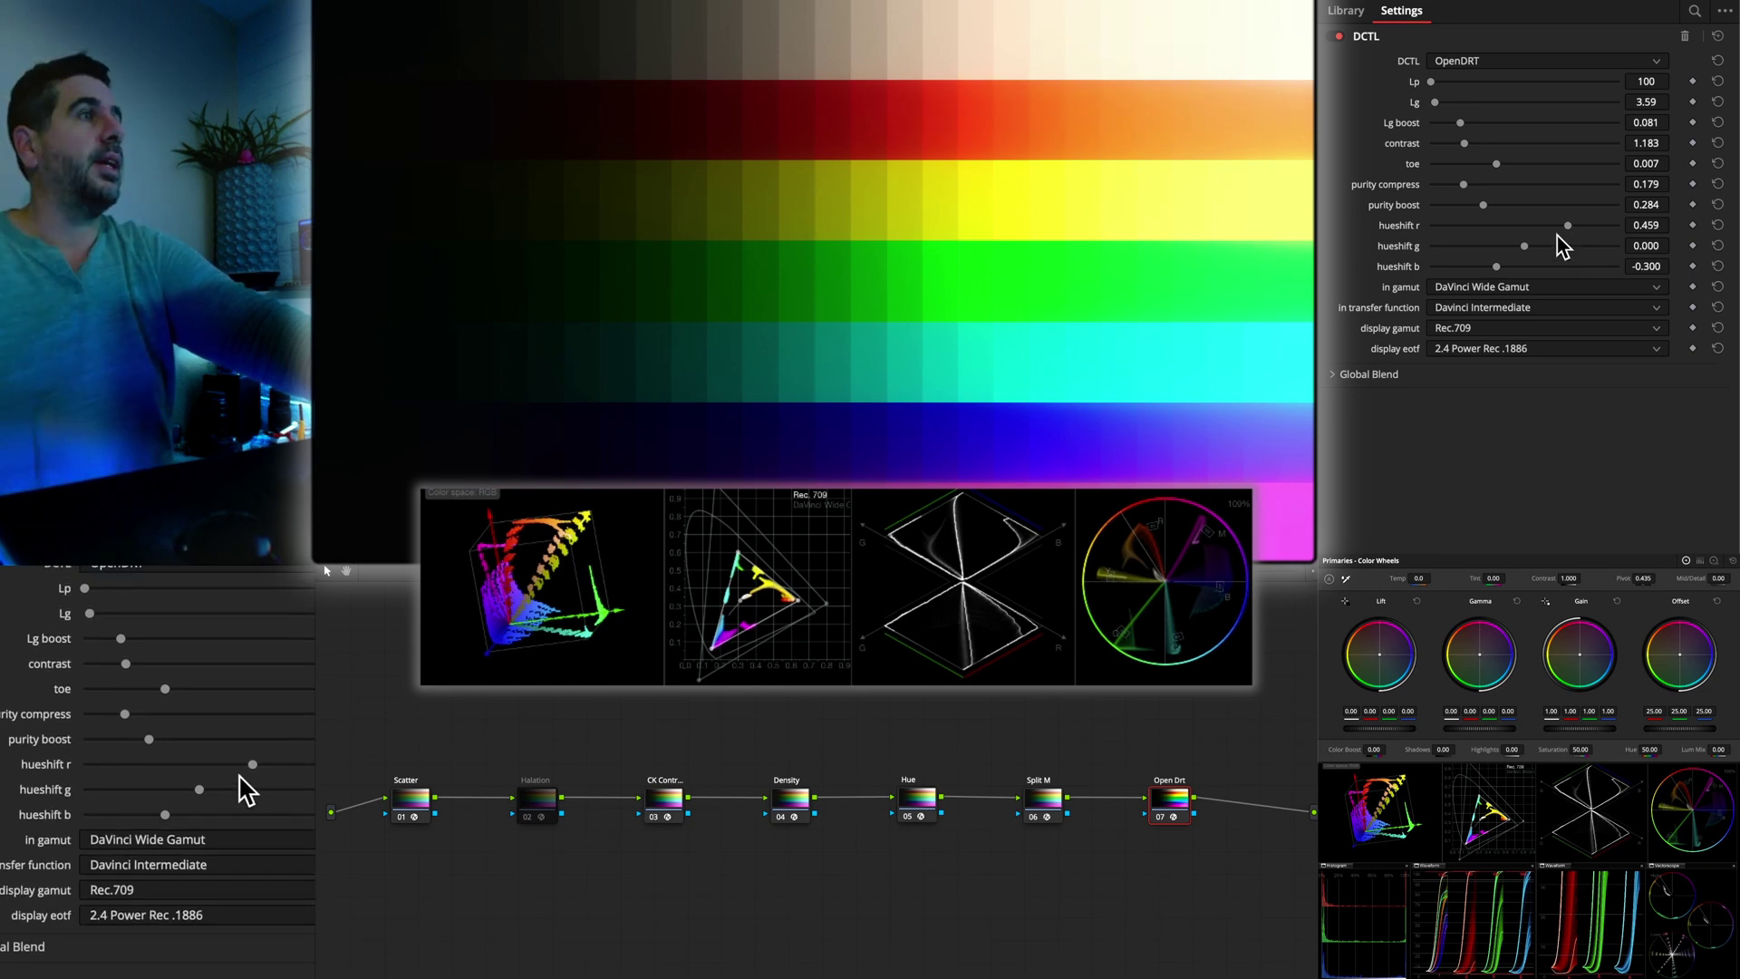
{"action": "left_click_drag", "start_coordinate": [1572, 229], "coordinate": [1487, 268]}
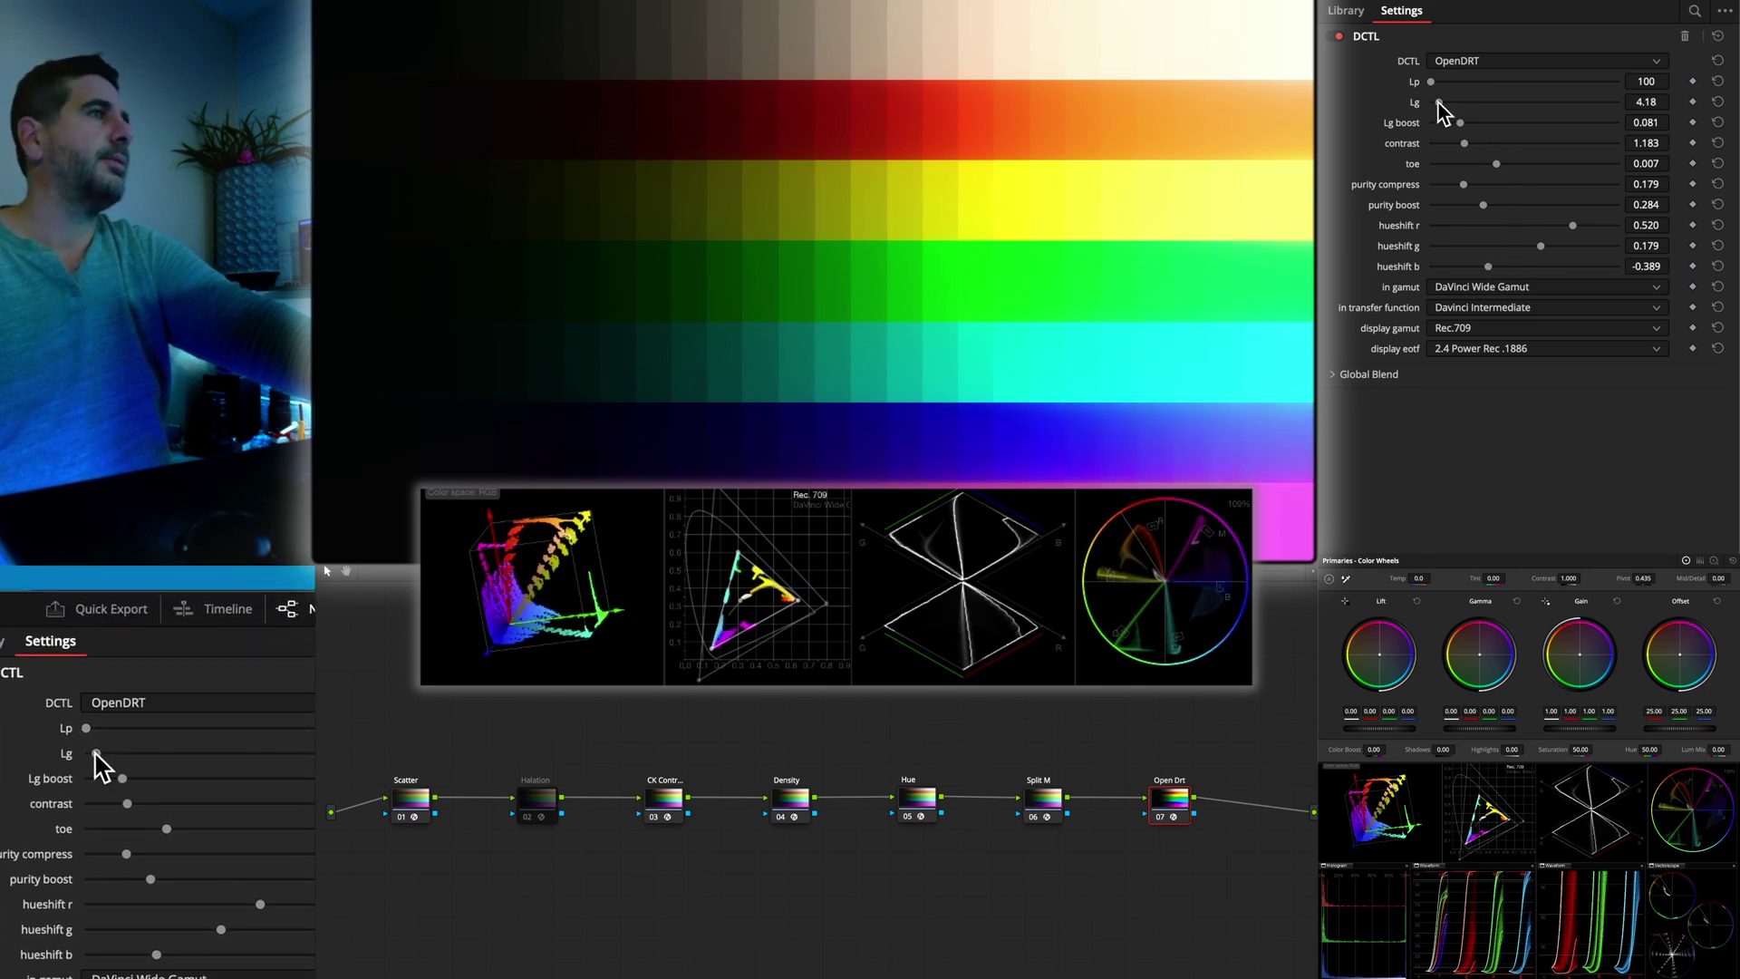
{"action": "left_click_drag", "start_coordinate": [1438, 103], "coordinate": [1487, 106]}
{"action": "left_click_drag", "start_coordinate": [1531, 113], "coordinate": [1448, 105]}
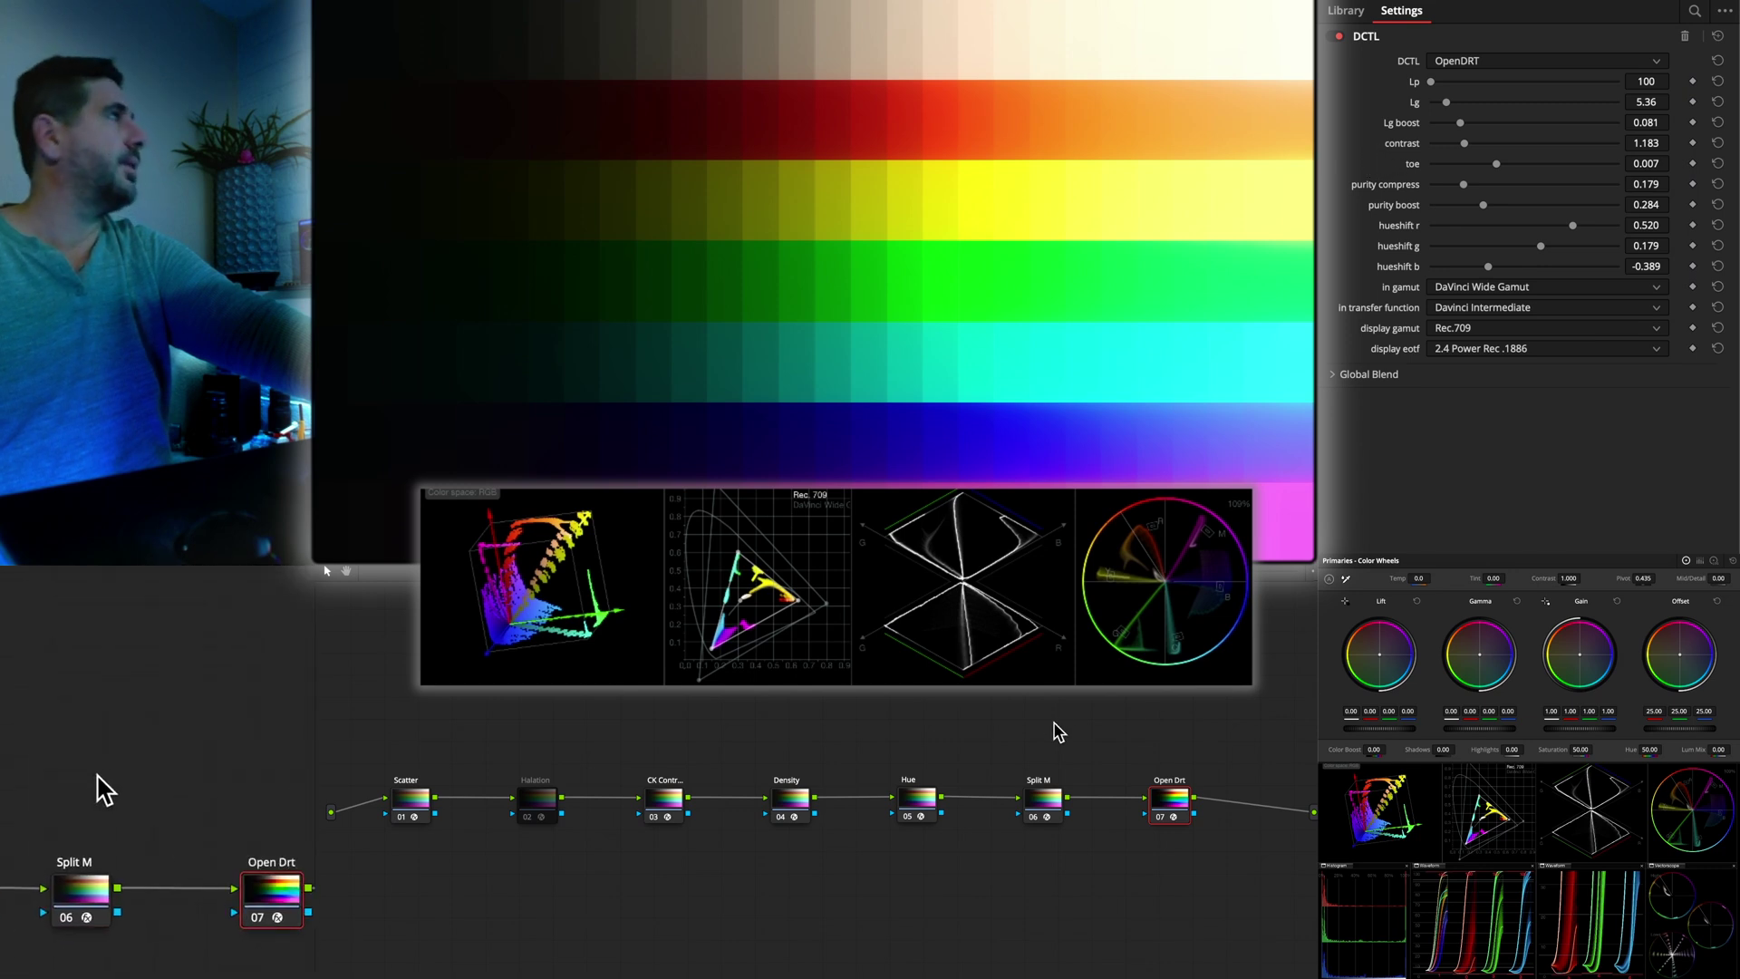
Toggle the Scatter node on and off to compare its effect on the chart, leaving it disabled
{"action": "left_click", "coordinate": [428, 809]}
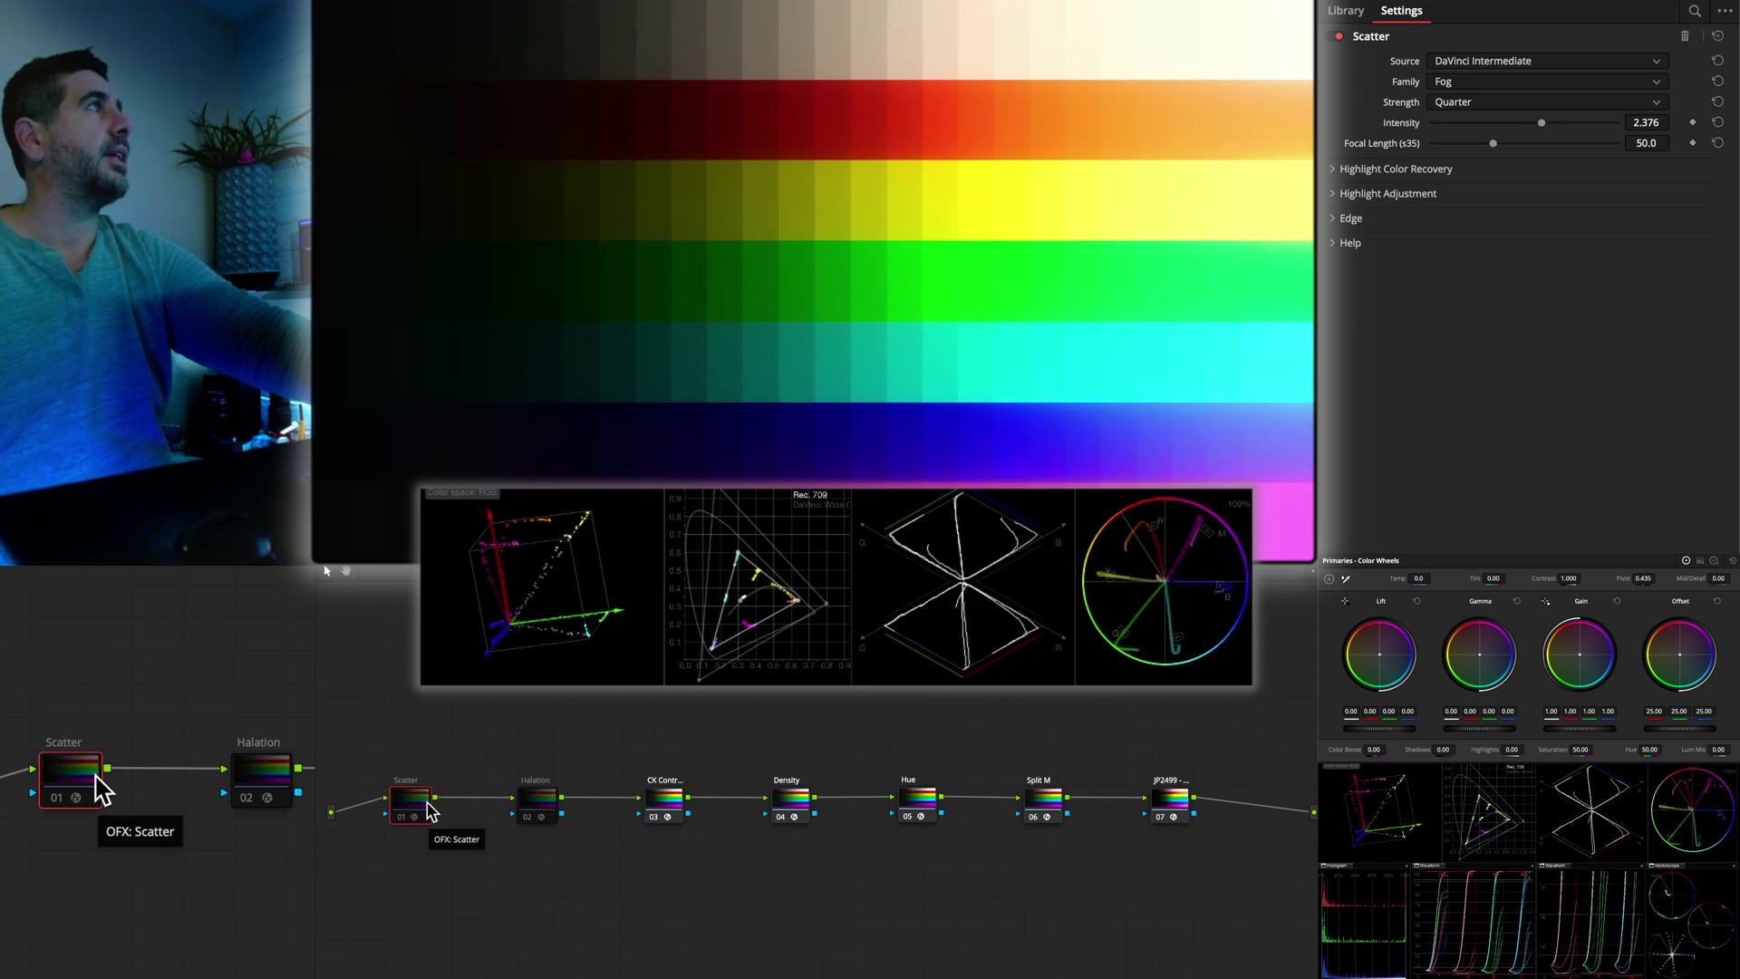
{"action": "key", "text": "ctrl+d"}
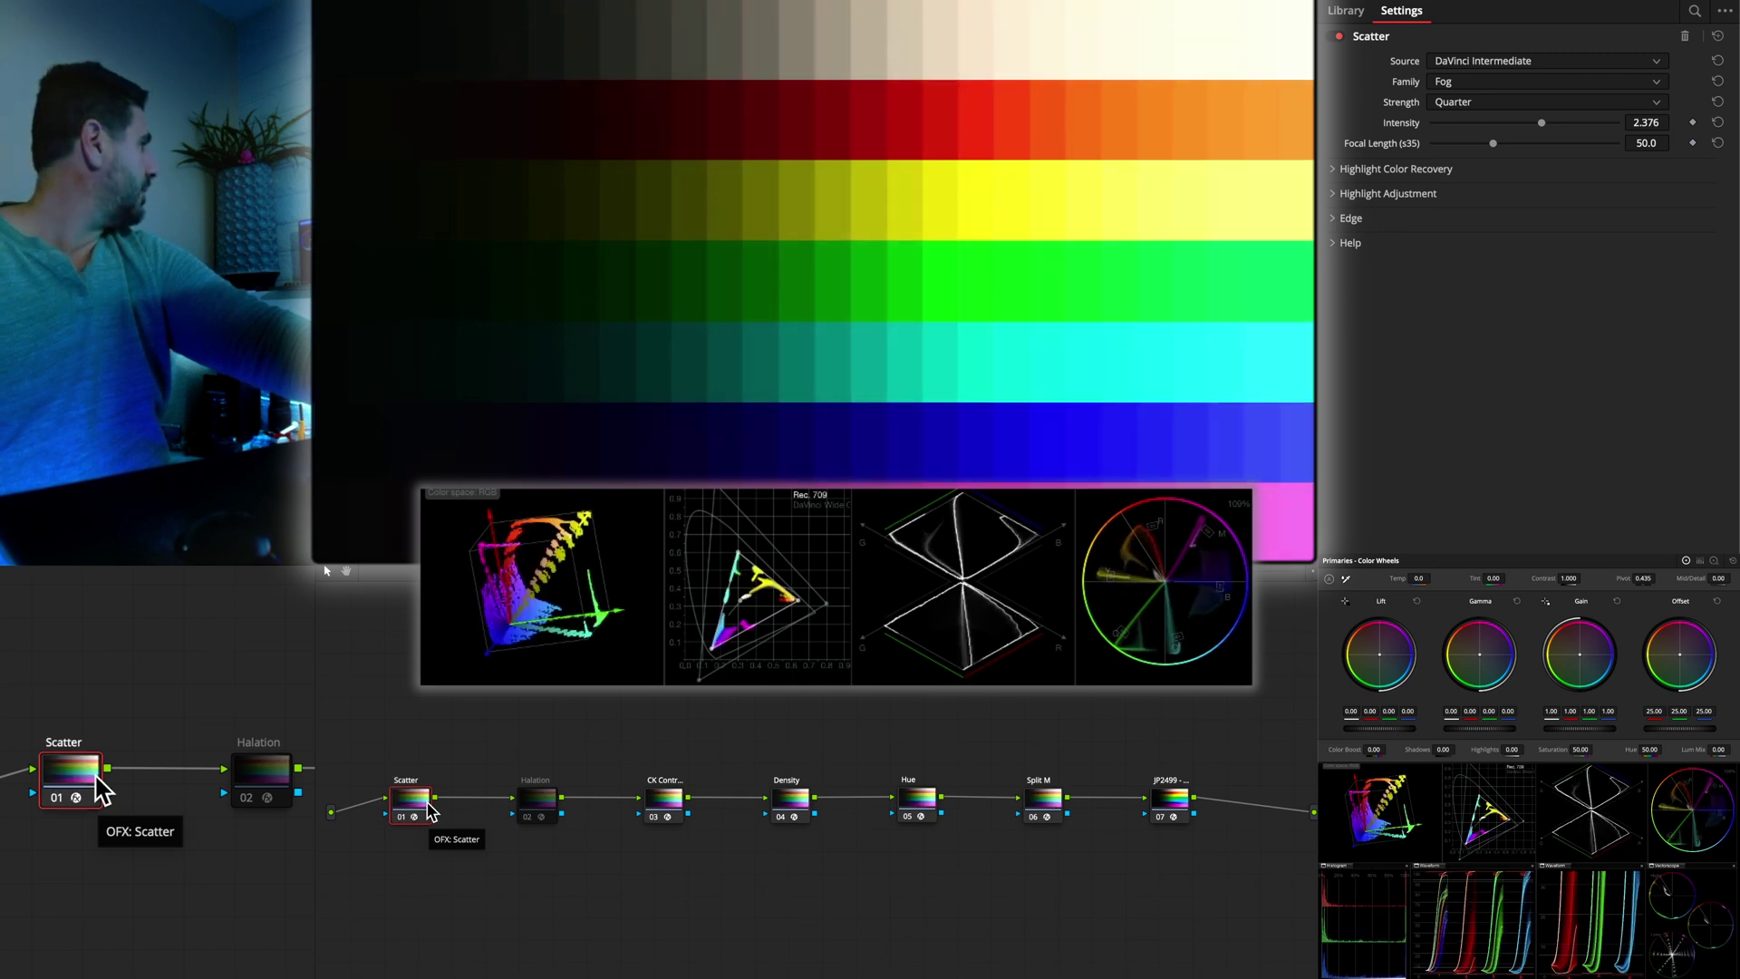
{"action": "key", "text": "ctrl+d"}
{"action": "key", "text": "ctrl+d"}
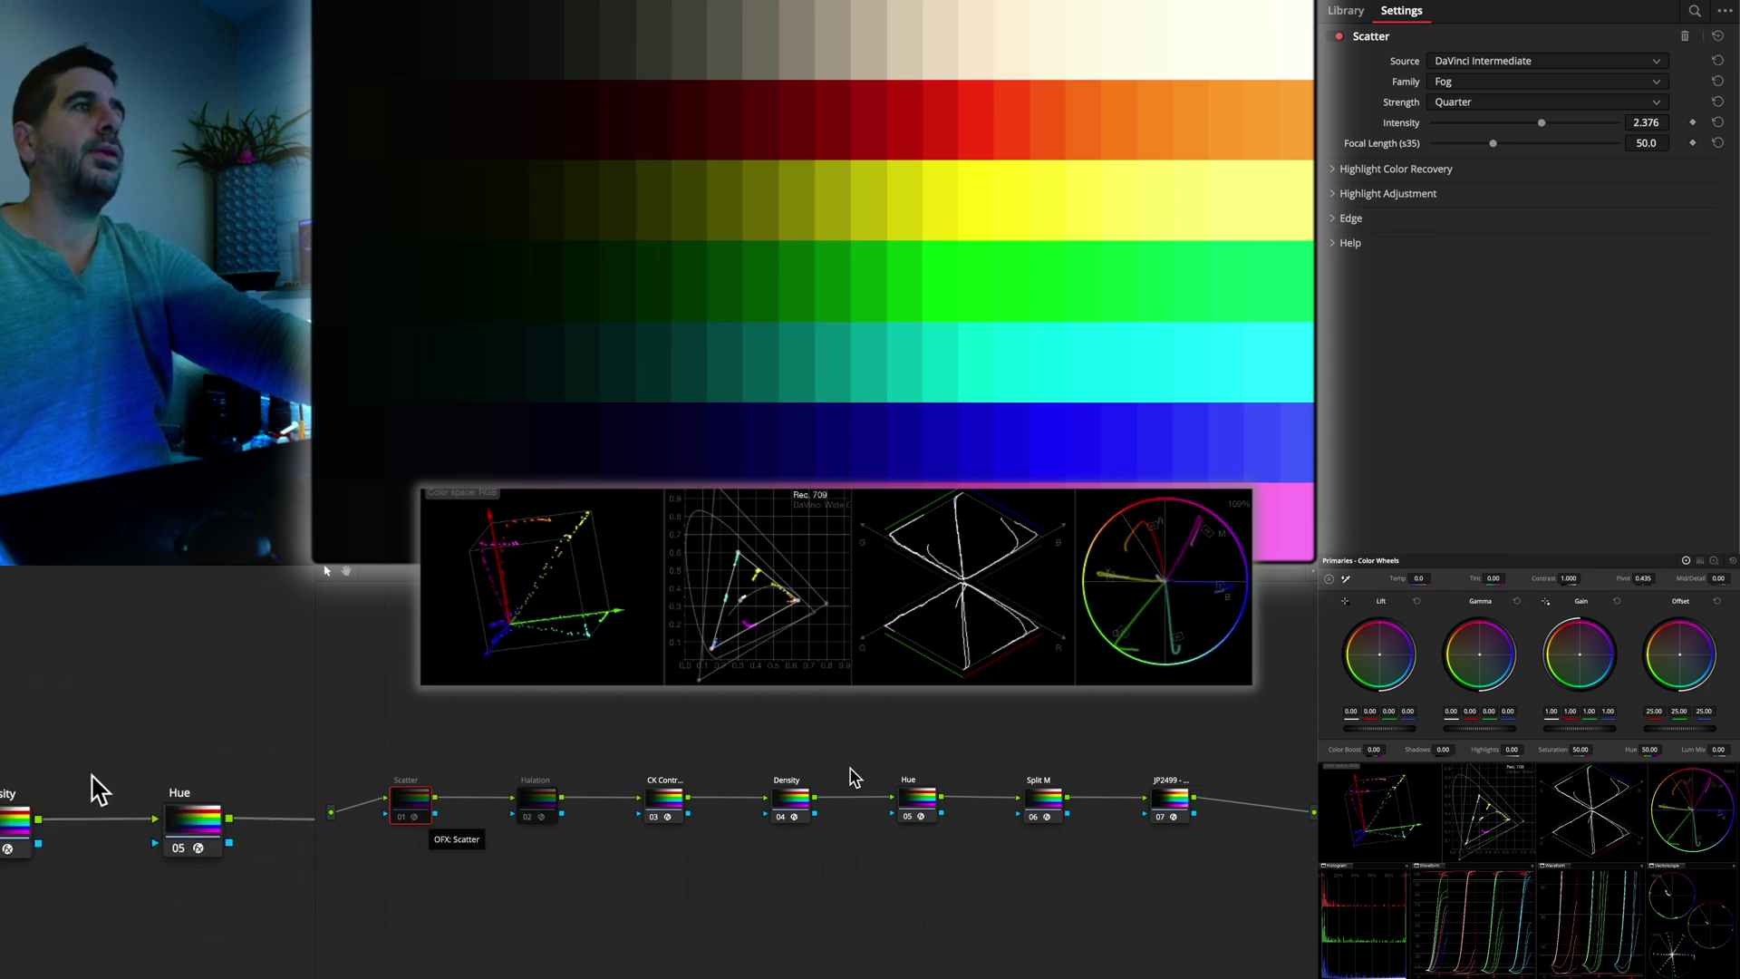
Try the default OpenDRT settings with Davinci Intermediate as the input transfer function, and undo both changes
{"action": "left_click", "coordinate": [1169, 799]}
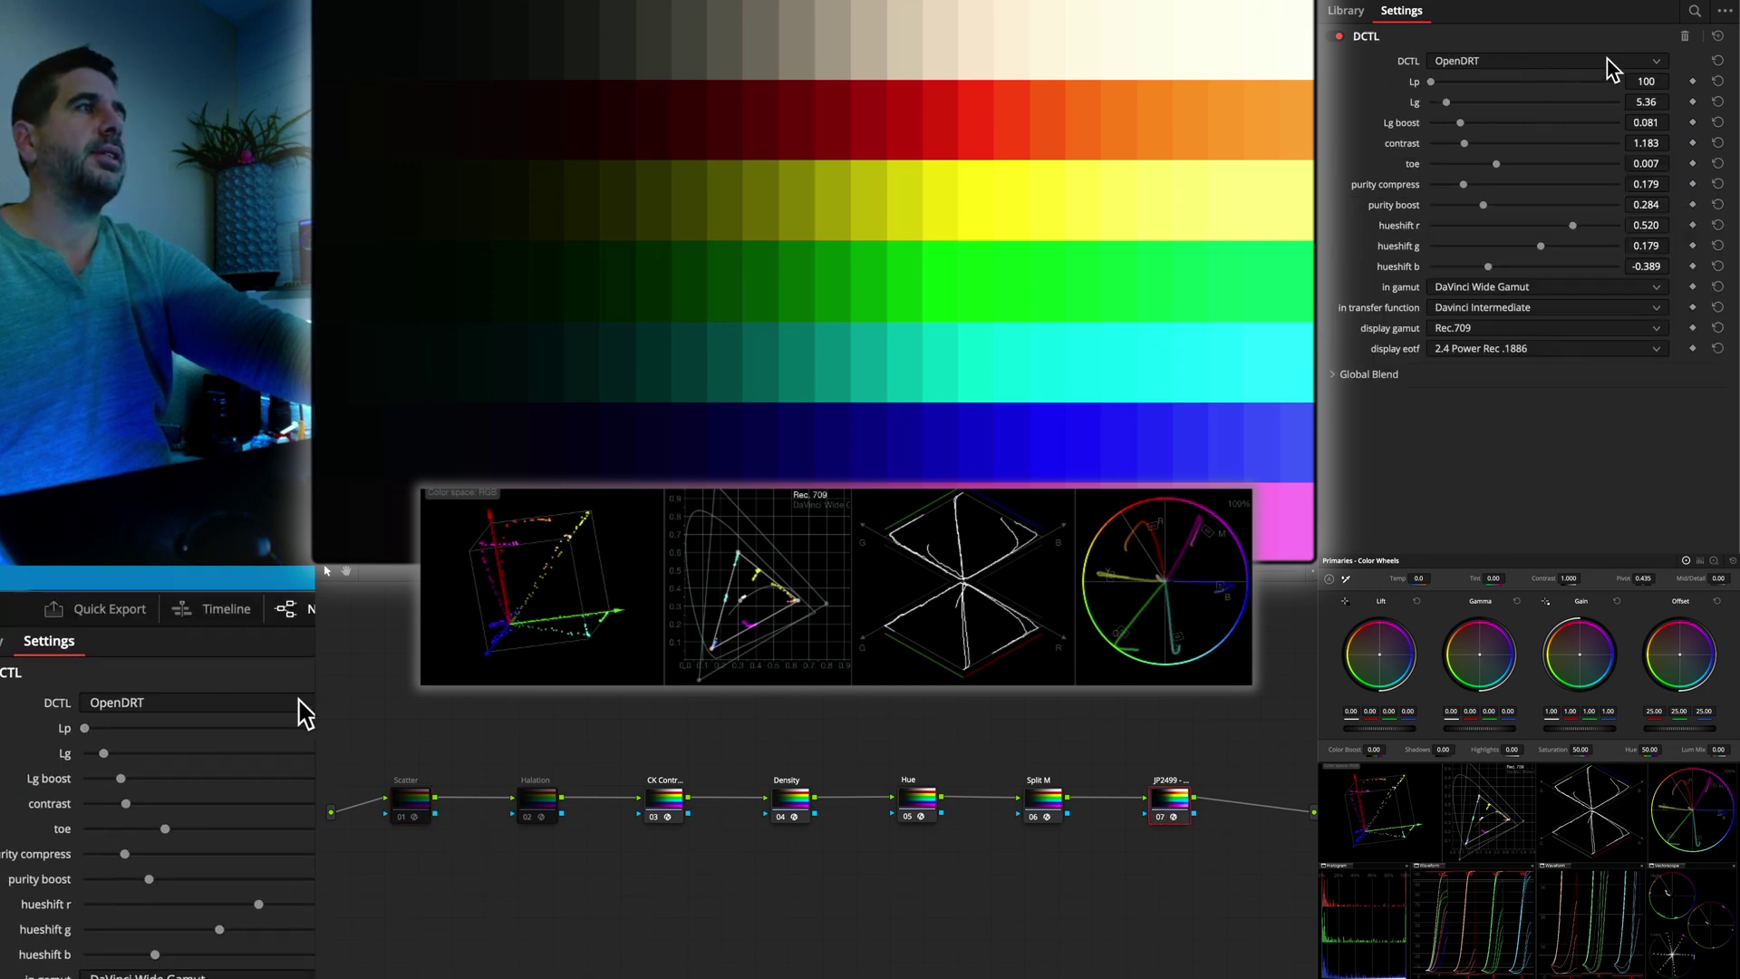
{"action": "left_click", "coordinate": [1718, 40]}
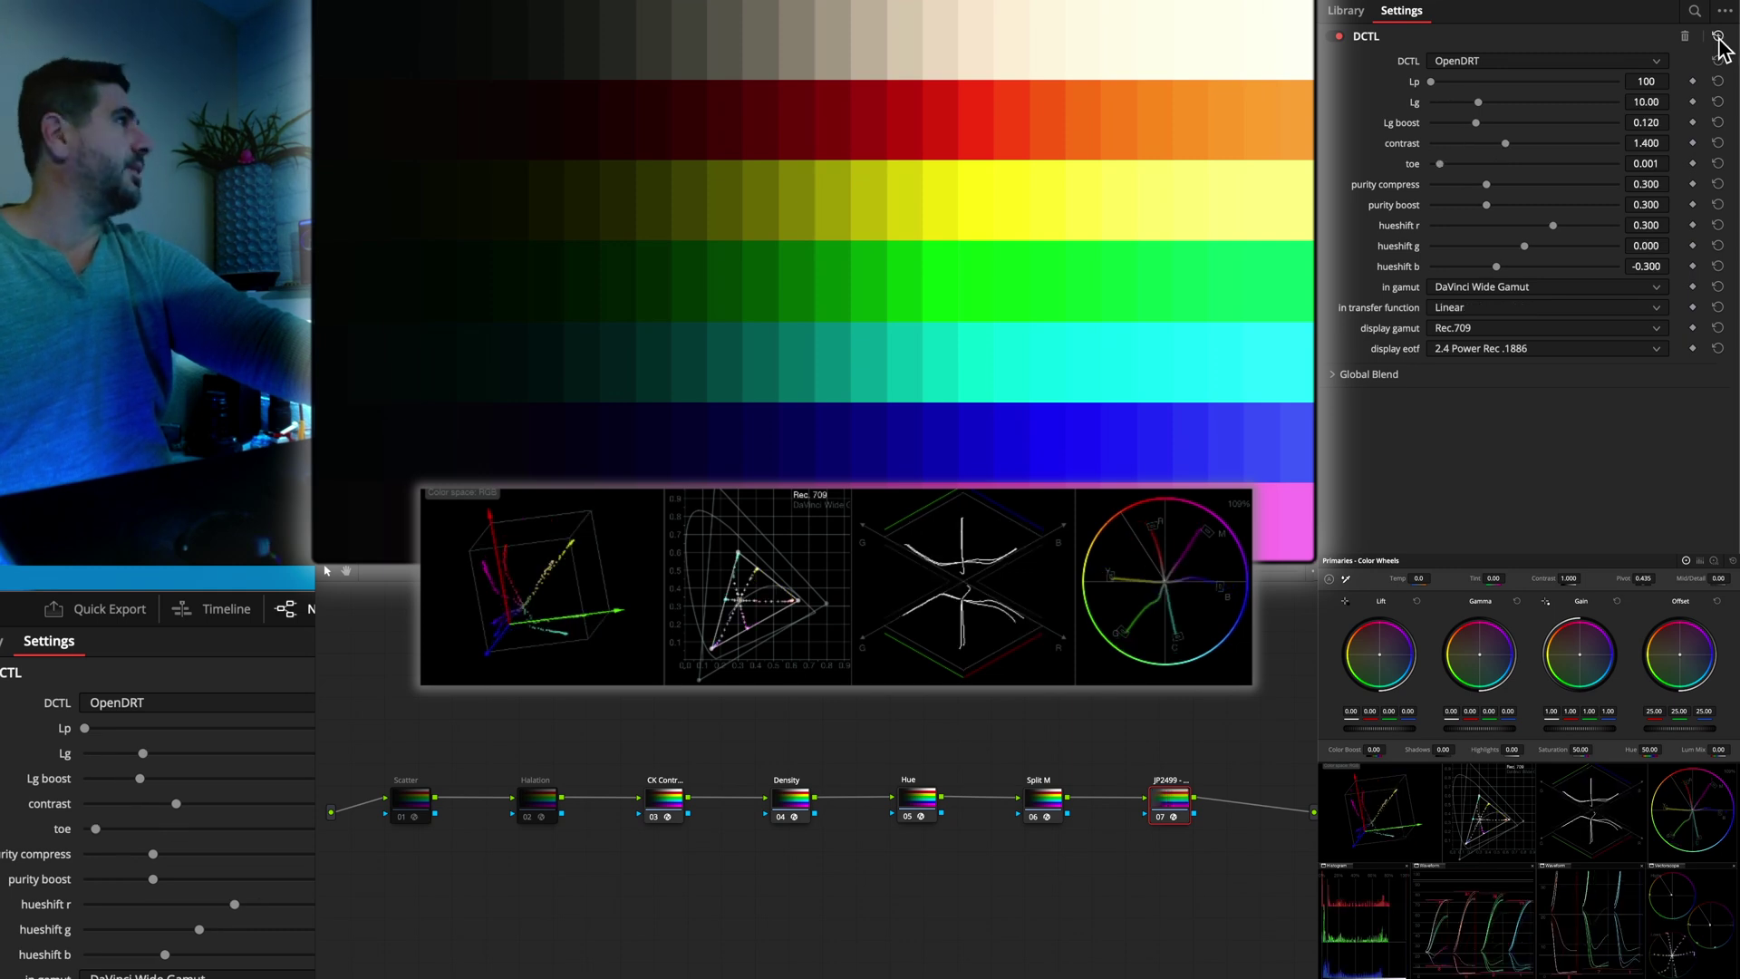
{"action": "left_click", "coordinate": [1461, 309]}
{"action": "left_click", "coordinate": [1479, 348]}
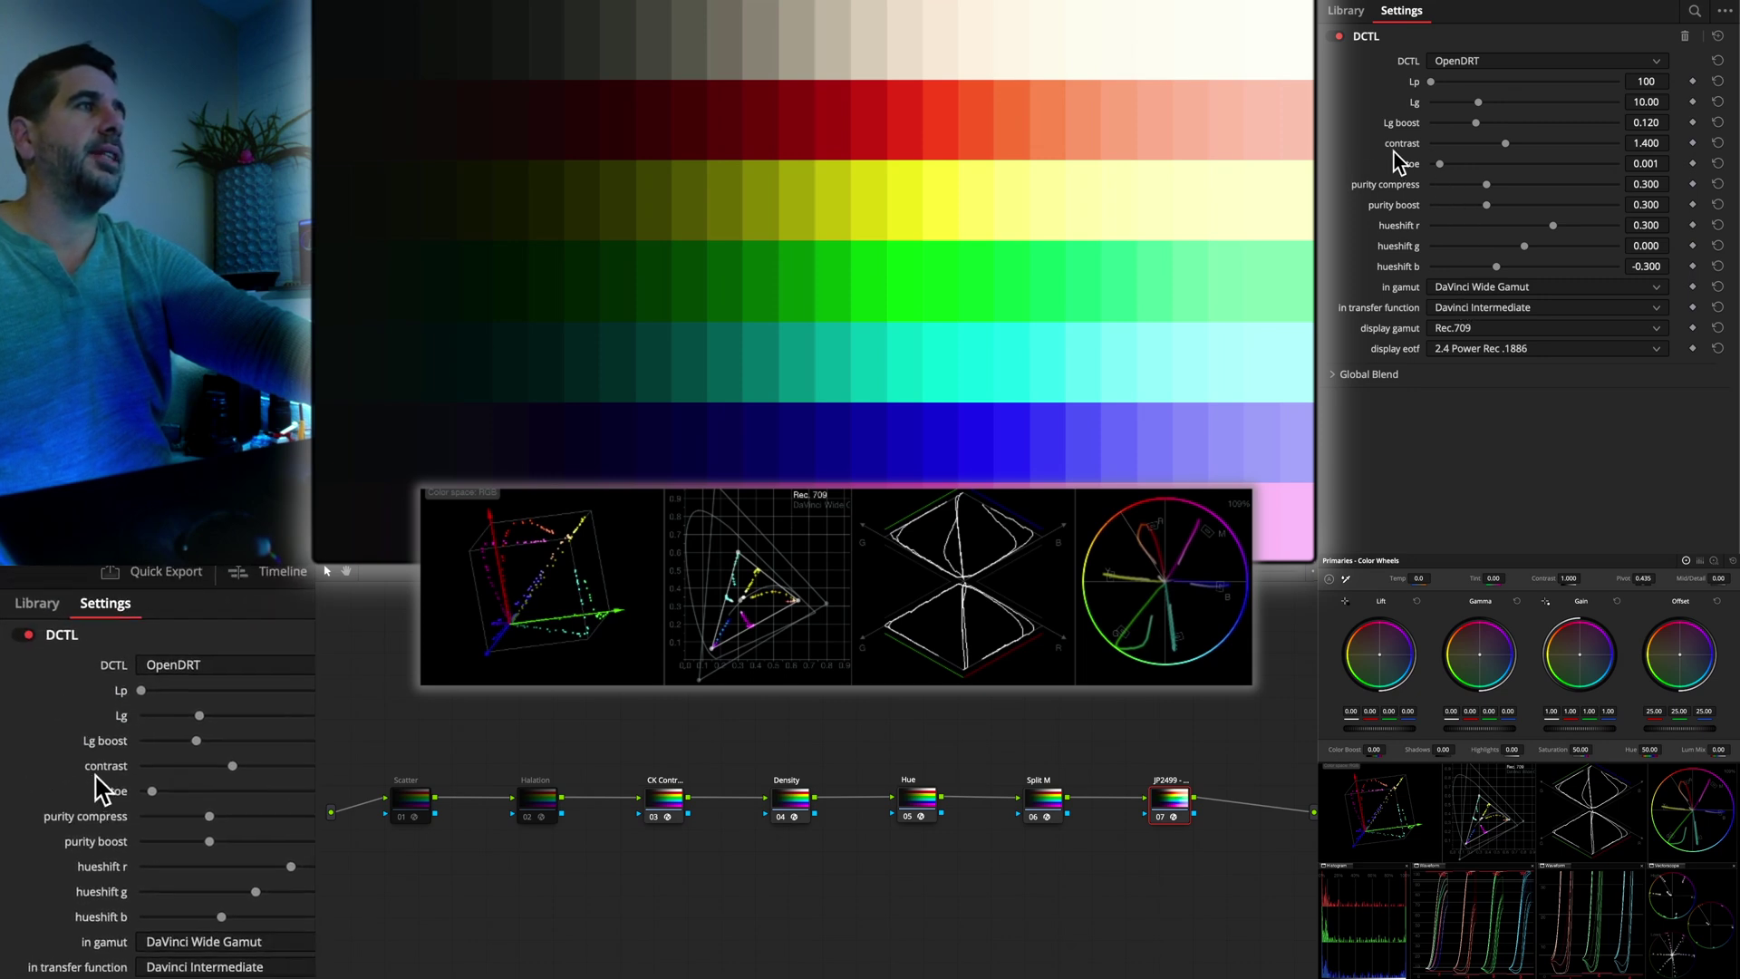
{"action": "key", "text": "super+z"}
{"action": "key", "text": "super+z"}
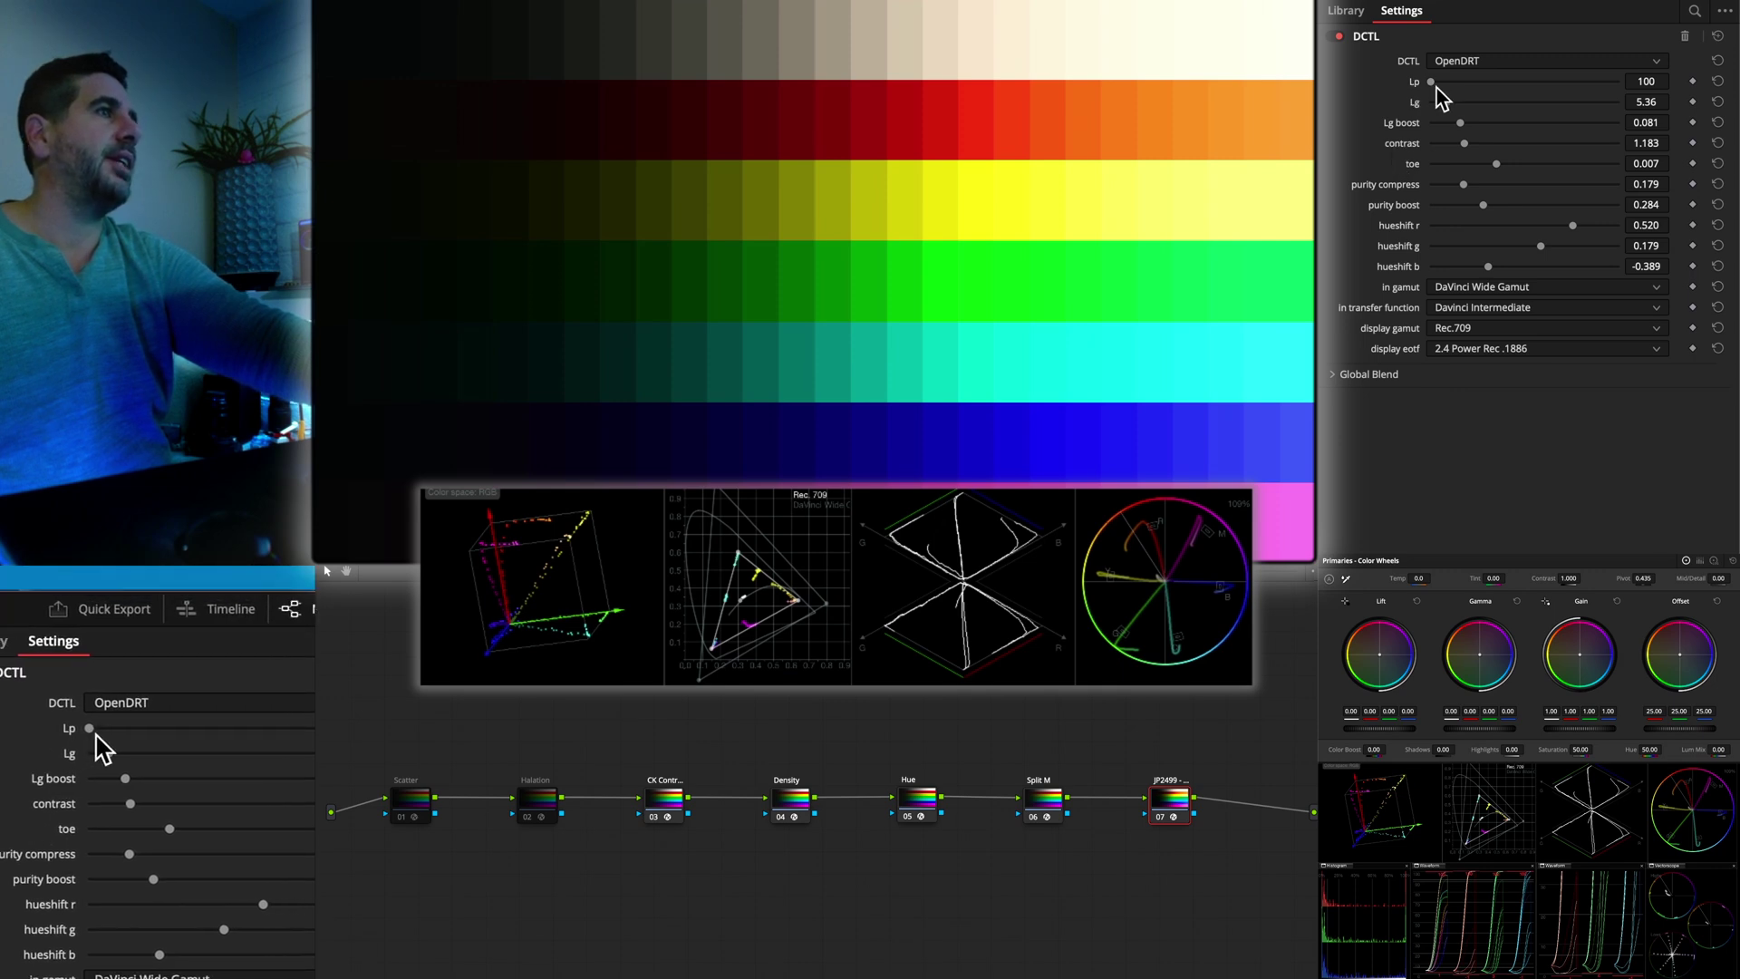
Set Lp to 167 and Lg to 5.59 in the OpenDRT node
{"action": "mouse_move", "coordinate": [1430, 81]}
{"action": "left_mouse_down"}
{"action": "mouse_move", "coordinate": [1468, 86]}
{"action": "mouse_move", "coordinate": [1444, 84]}
{"action": "left_mouse_up"}
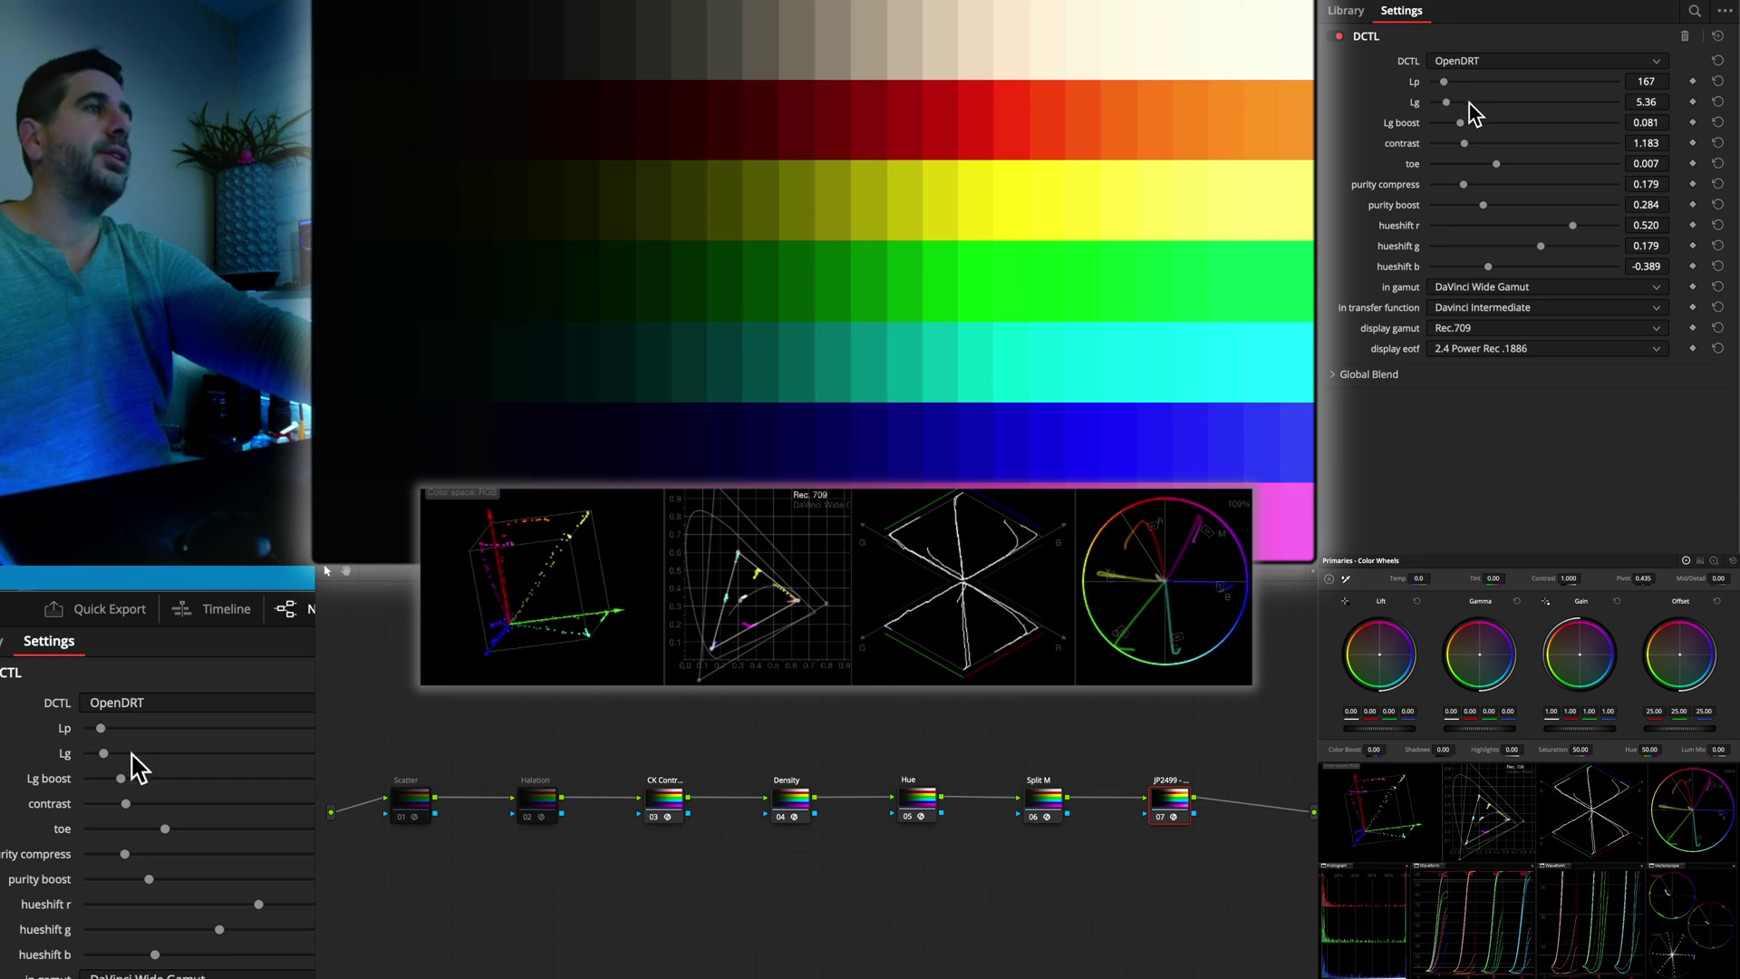
{"action": "mouse_move", "coordinate": [1450, 104]}
{"action": "left_mouse_down"}
{"action": "mouse_move", "coordinate": [1482, 103]}
{"action": "mouse_move", "coordinate": [1447, 102]}
{"action": "left_mouse_up"}
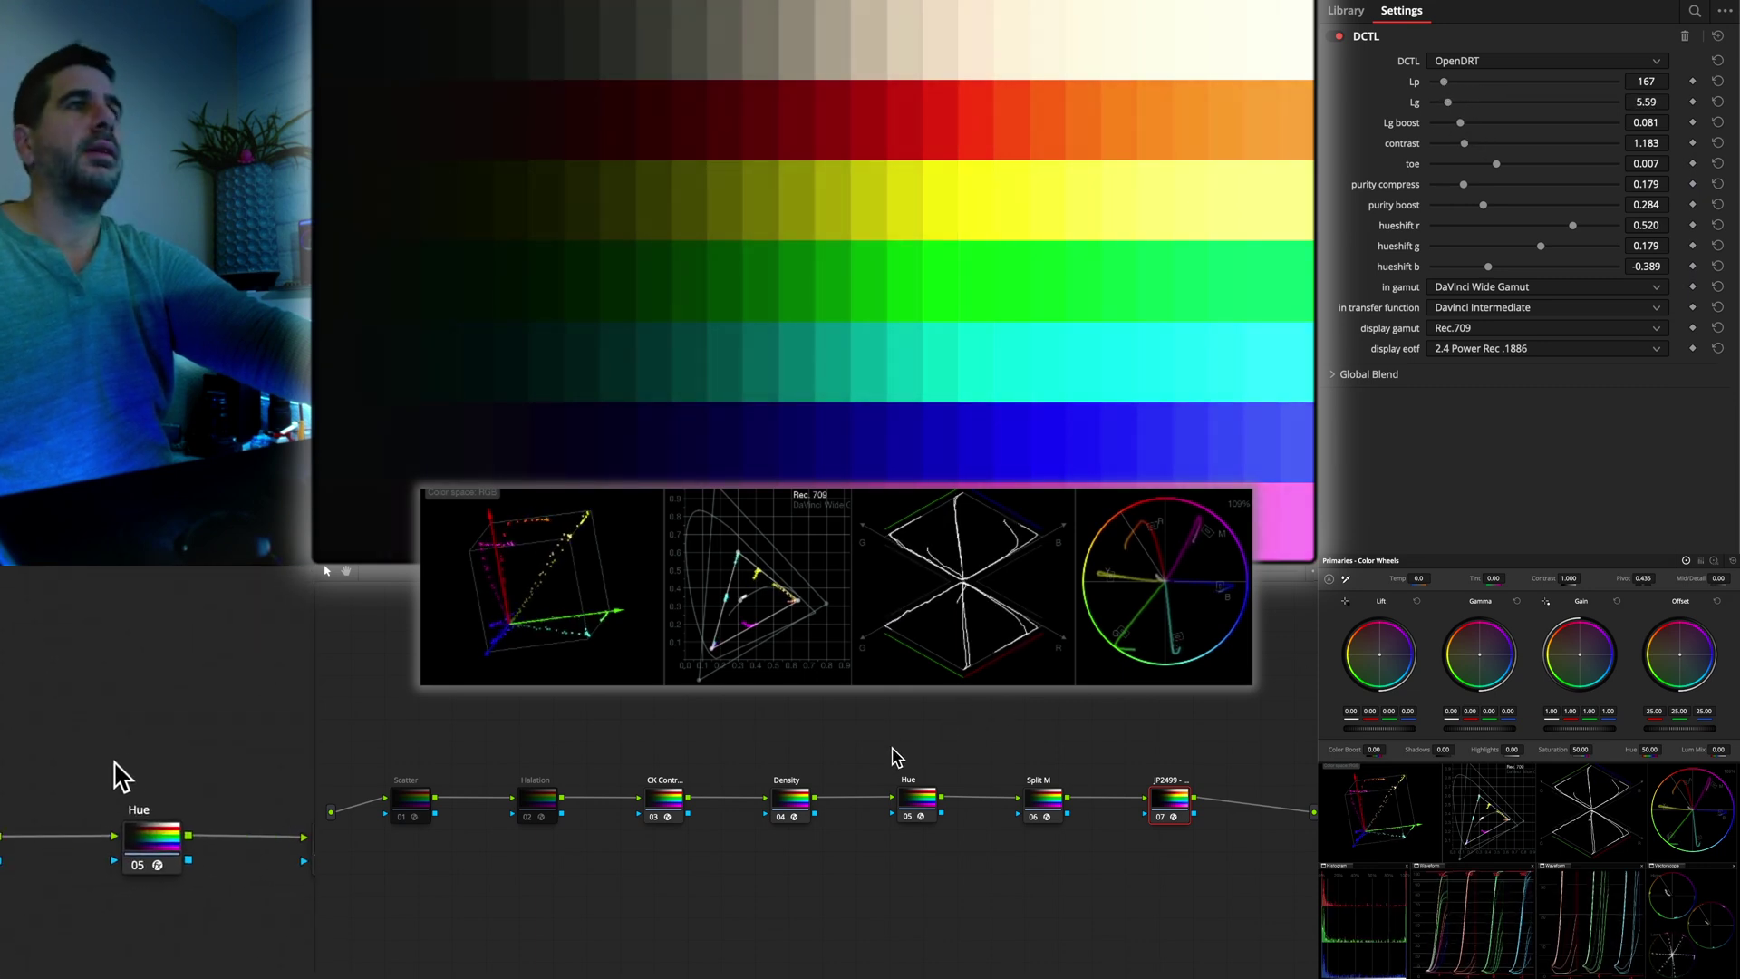
In the Contour node's curve settings, set White Point to 8.480, Contrast to 1.242 and Preserve Color to 0.000
{"action": "left_click", "coordinate": [672, 802]}
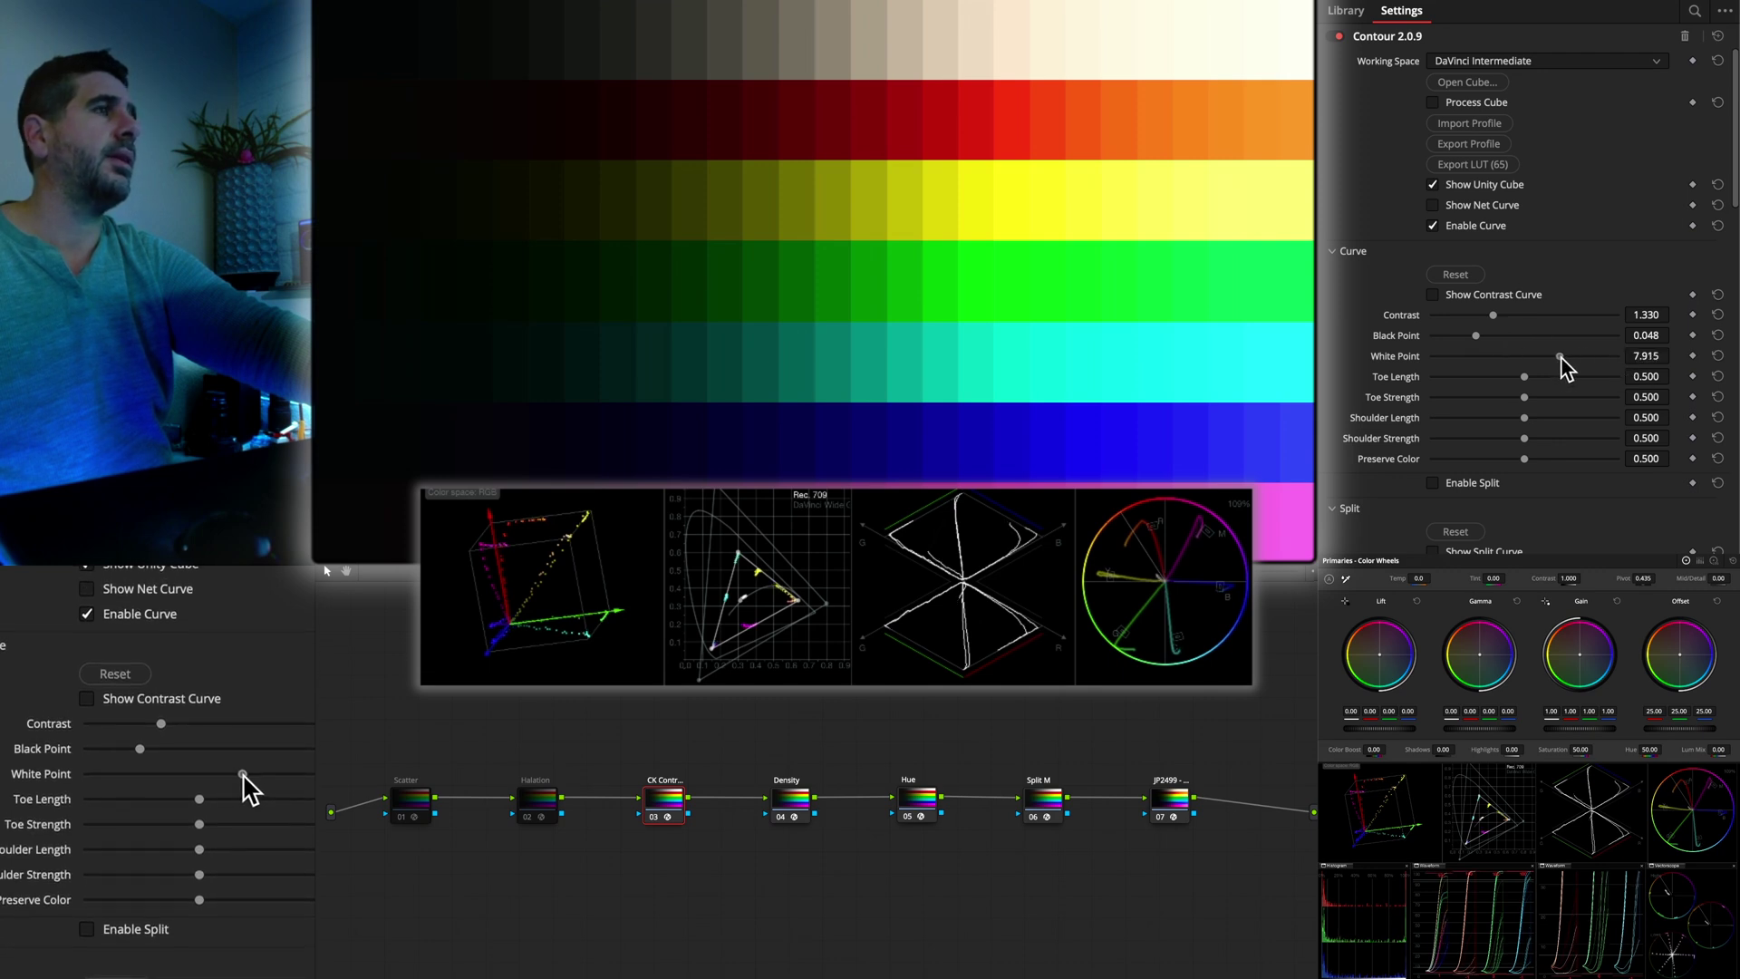
{"action": "left_click_drag", "start_coordinate": [1560, 357], "coordinate": [1591, 358]}
{"action": "left_click_drag", "start_coordinate": [1487, 315], "coordinate": [1622, 360]}
{"action": "scroll", "coordinate": [1450, 383], "scroll_direction": "down", "scroll_amount": 3}
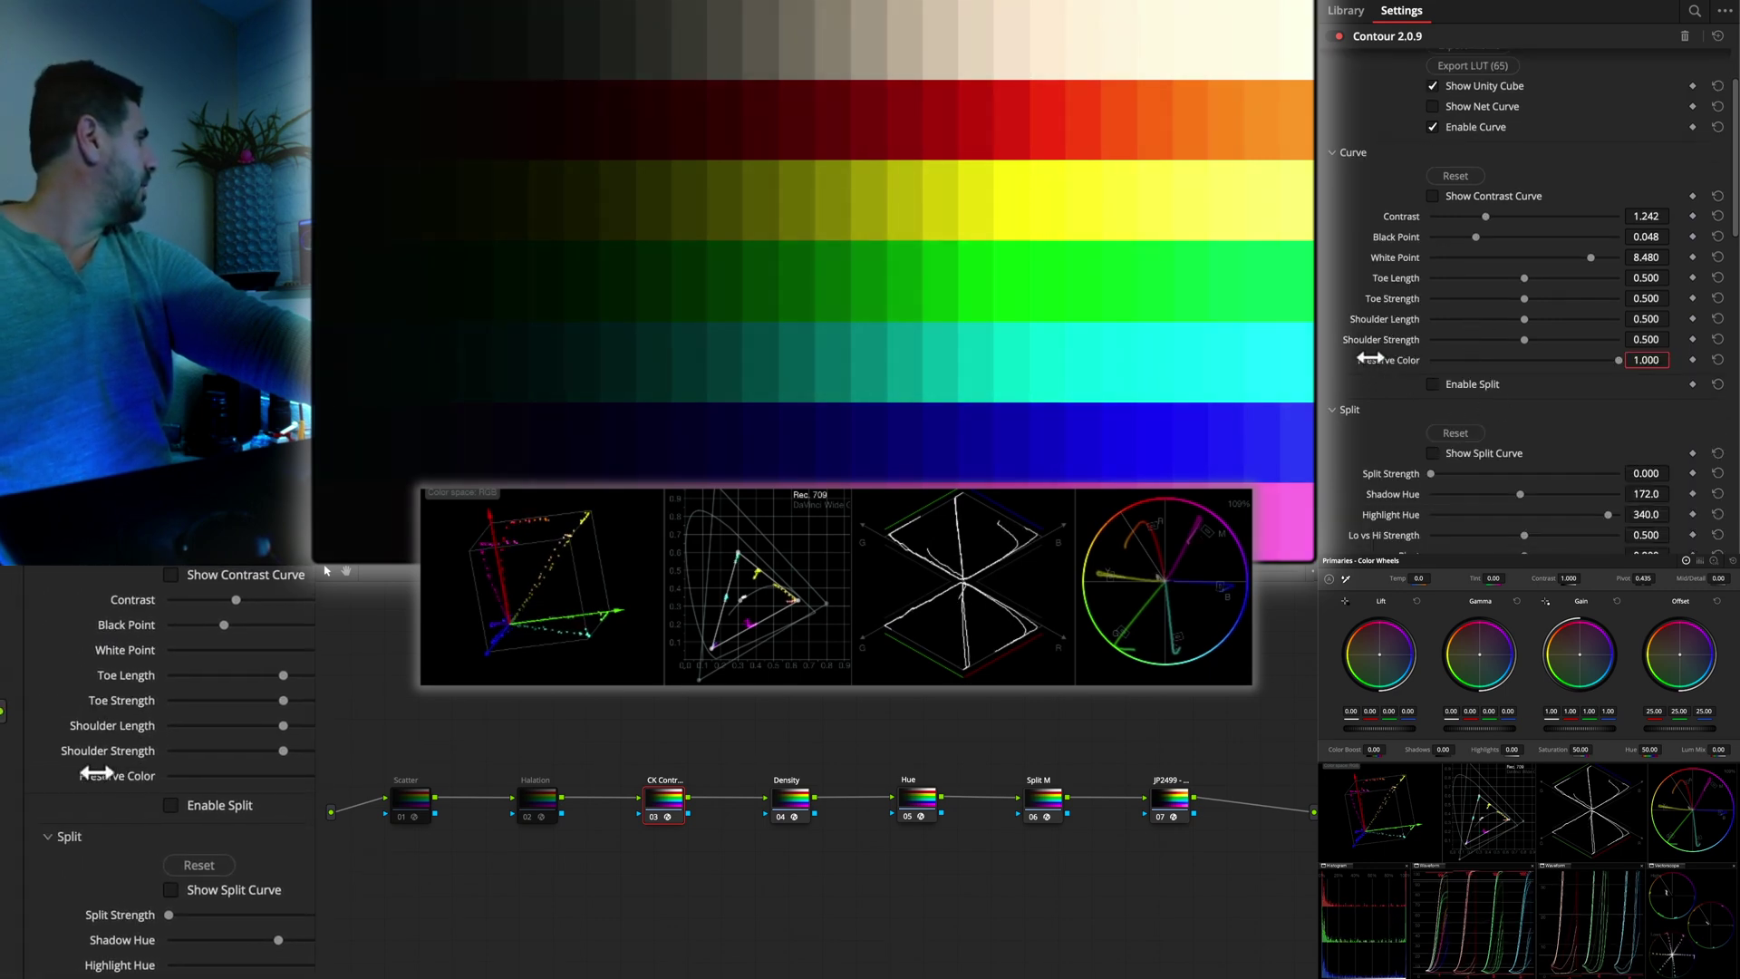
{"action": "left_click_drag", "start_coordinate": [1621, 361], "coordinate": [1386, 365]}
{"action": "scroll", "coordinate": [1437, 435], "scroll_direction": "down", "scroll_amount": 5}
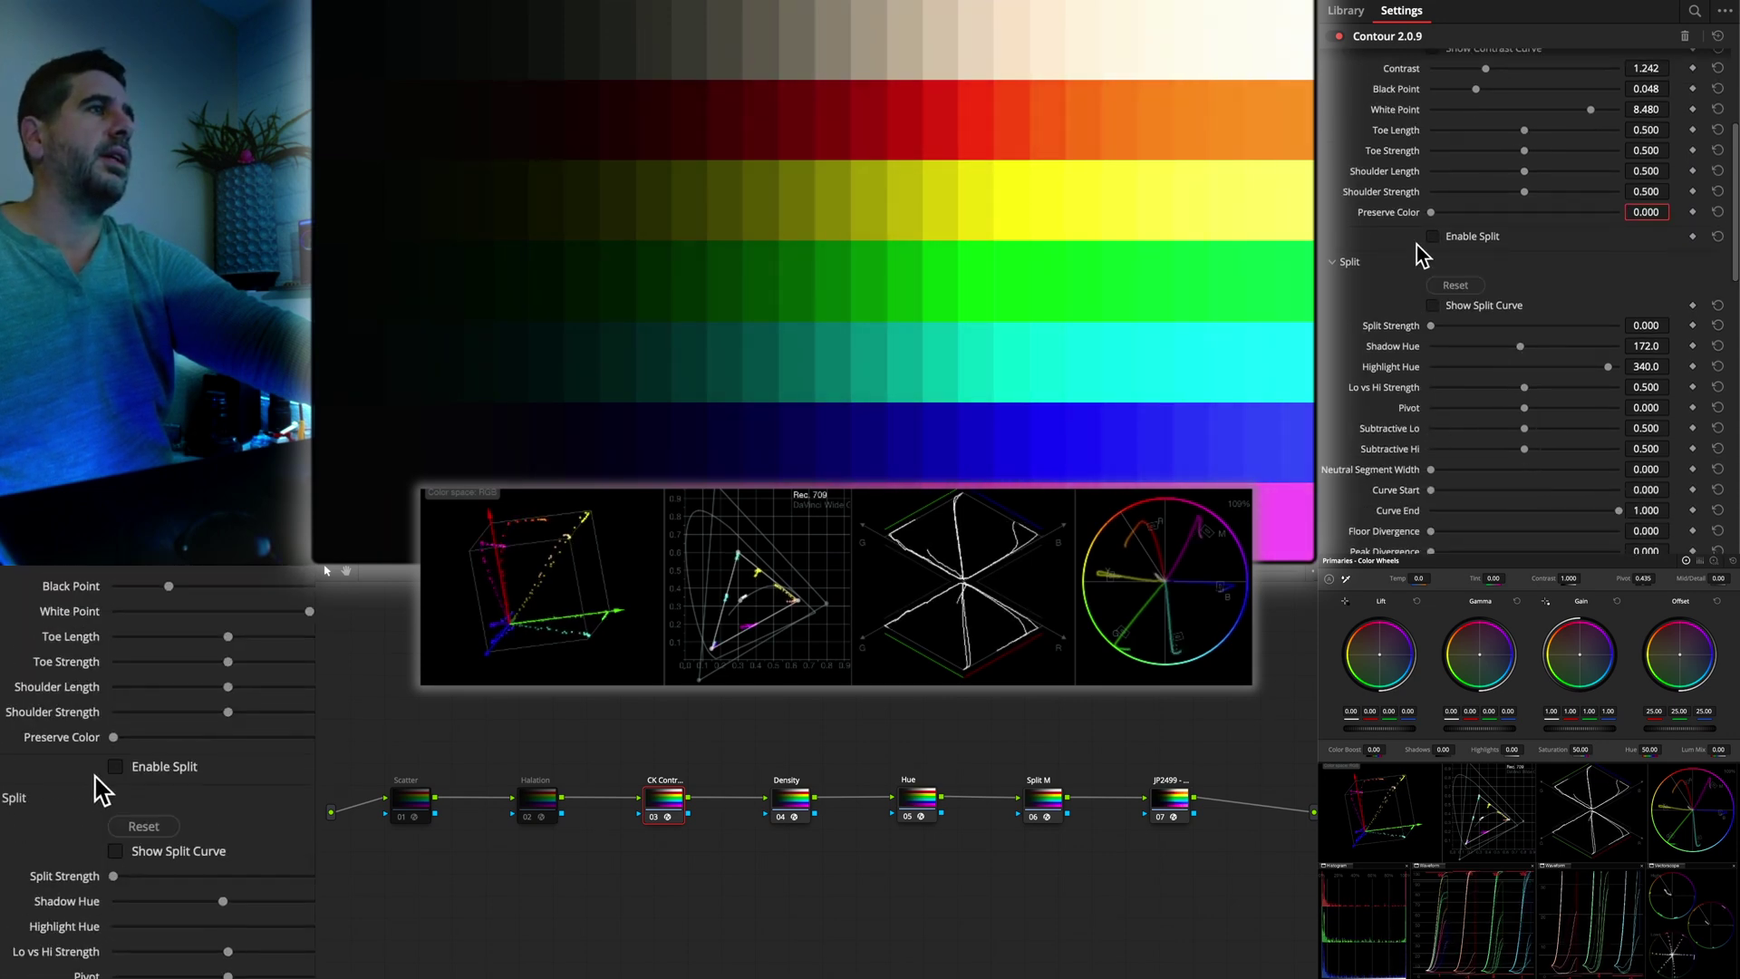
Shift the Contour node's Red hue to 0.406 and its Yellow hue to 0.135
{"action": "scroll", "coordinate": [1432, 336], "scroll_direction": "down", "scroll_amount": 15}
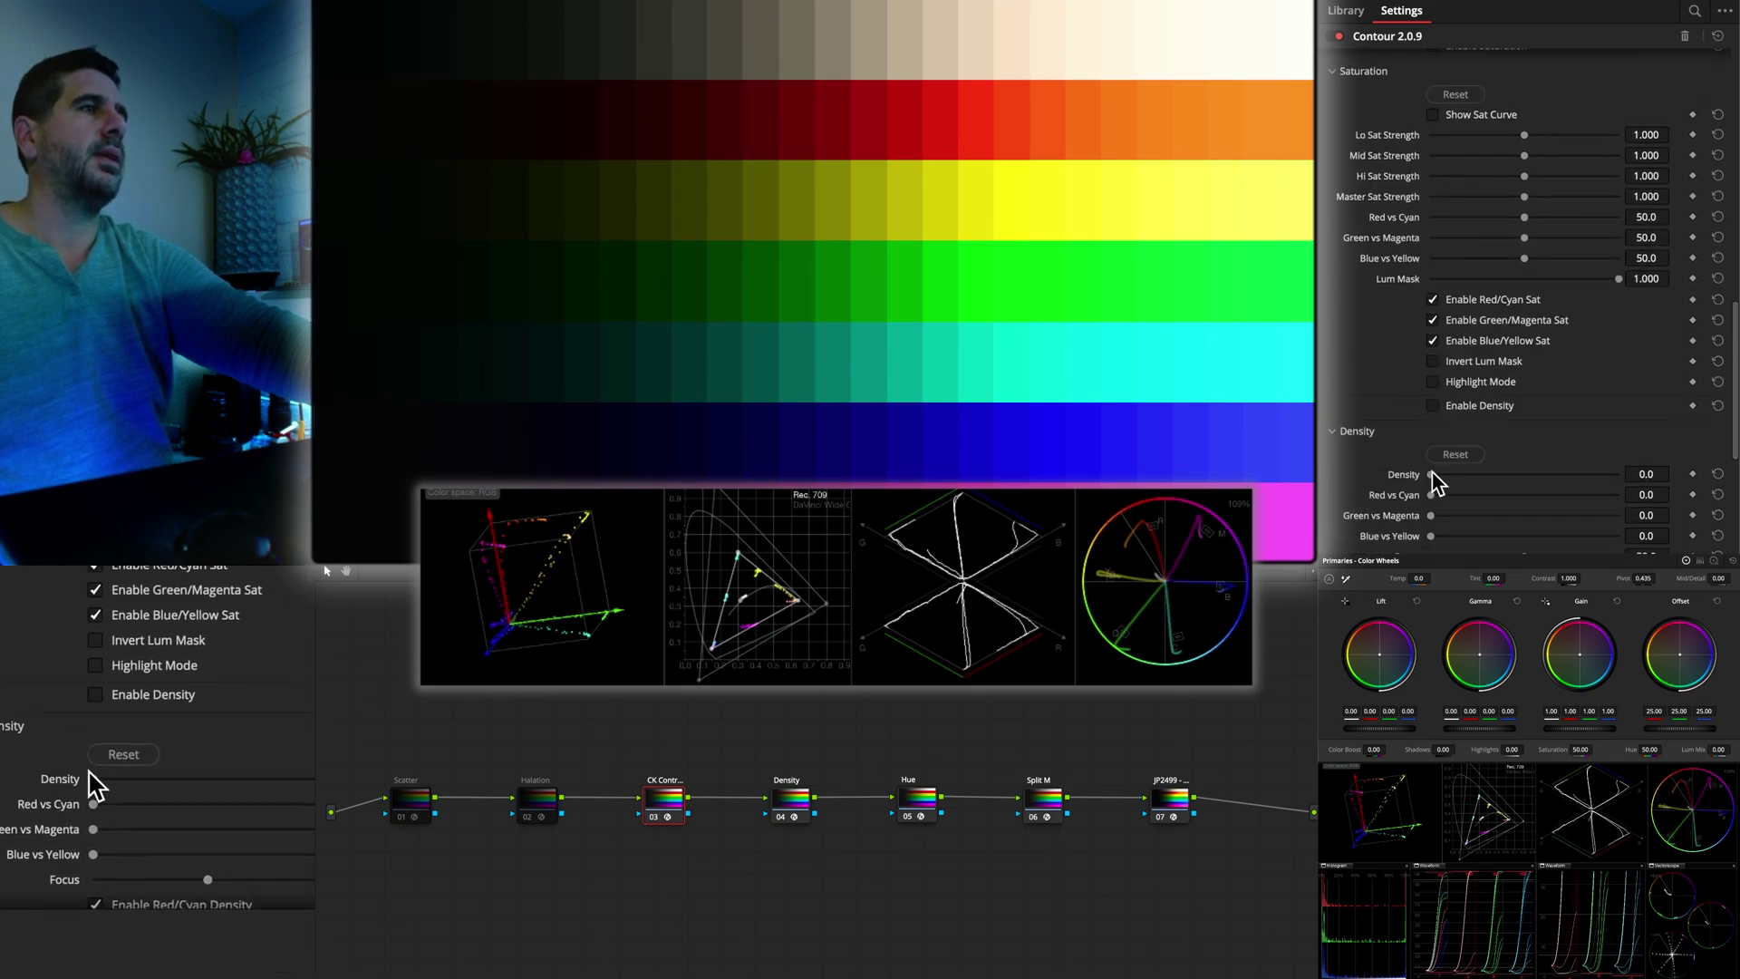
{"action": "scroll", "coordinate": [1437, 484], "scroll_direction": "down", "scroll_amount": 5}
{"action": "scroll", "coordinate": [1429, 426], "scroll_direction": "down", "scroll_amount": 5}
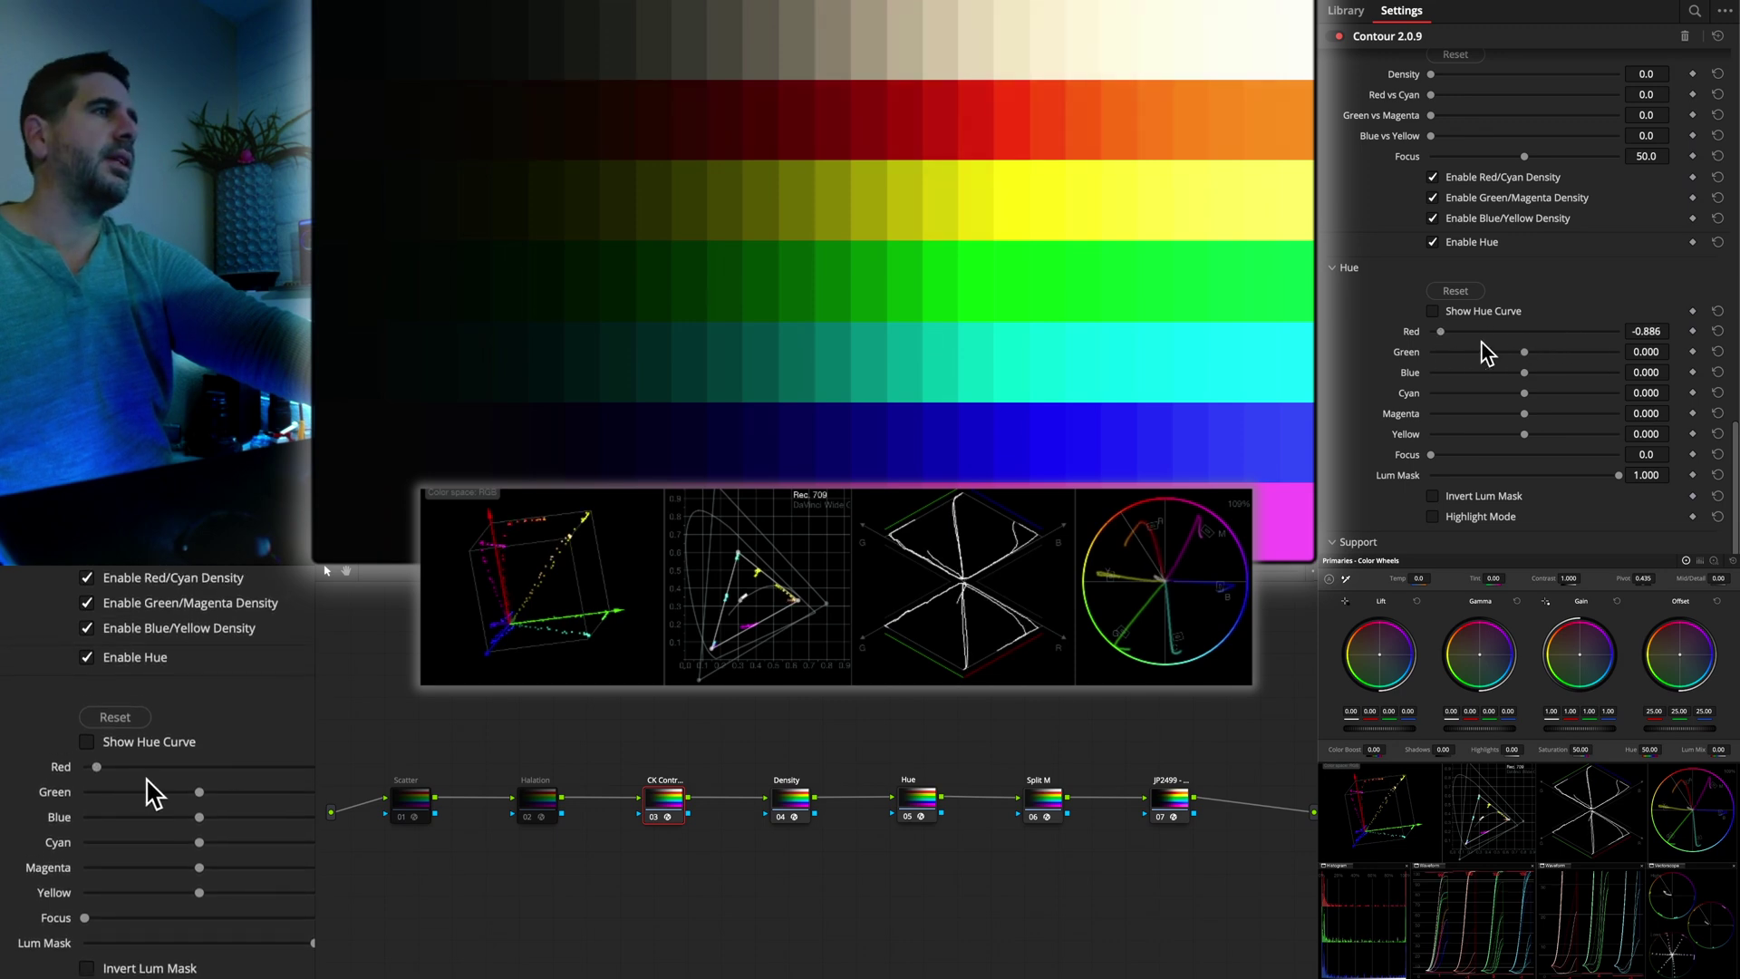
{"action": "left_click_drag", "start_coordinate": [1471, 331], "coordinate": [1562, 332]}
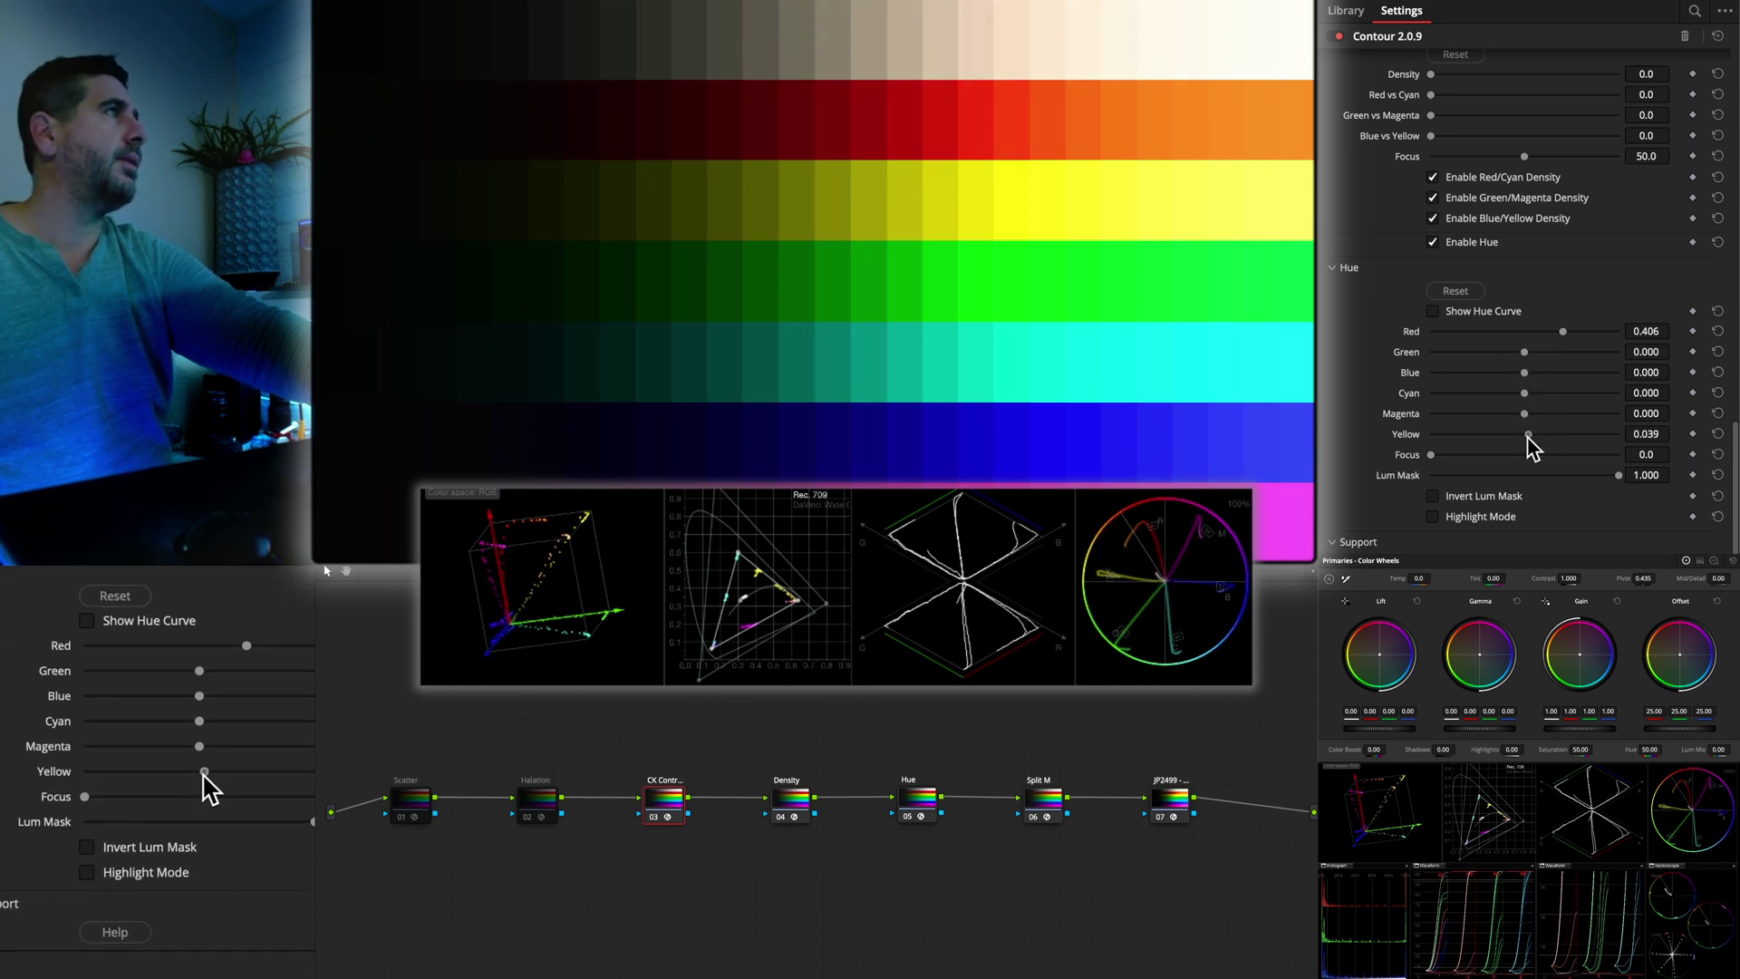
{"action": "left_click_drag", "start_coordinate": [1528, 435], "coordinate": [1544, 436]}
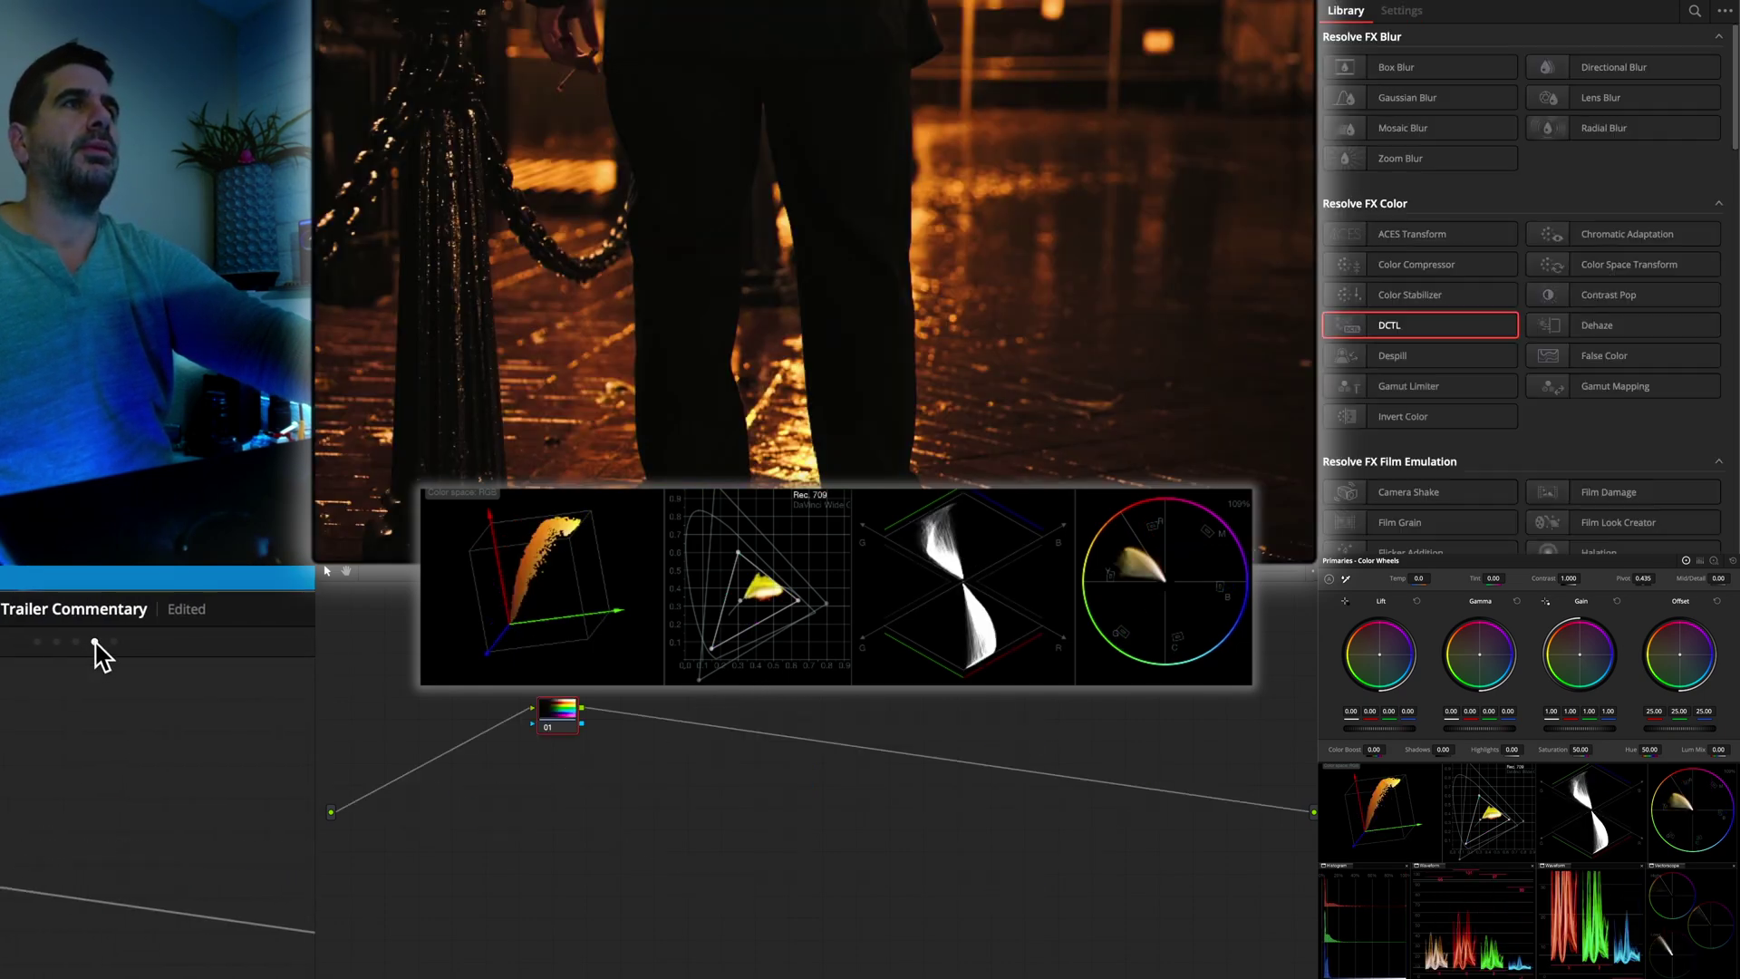
Compare the night street clip with the JPEG reference in clip 03 and return to clip 04
{"action": "left_click", "coordinate": [100, 643]}
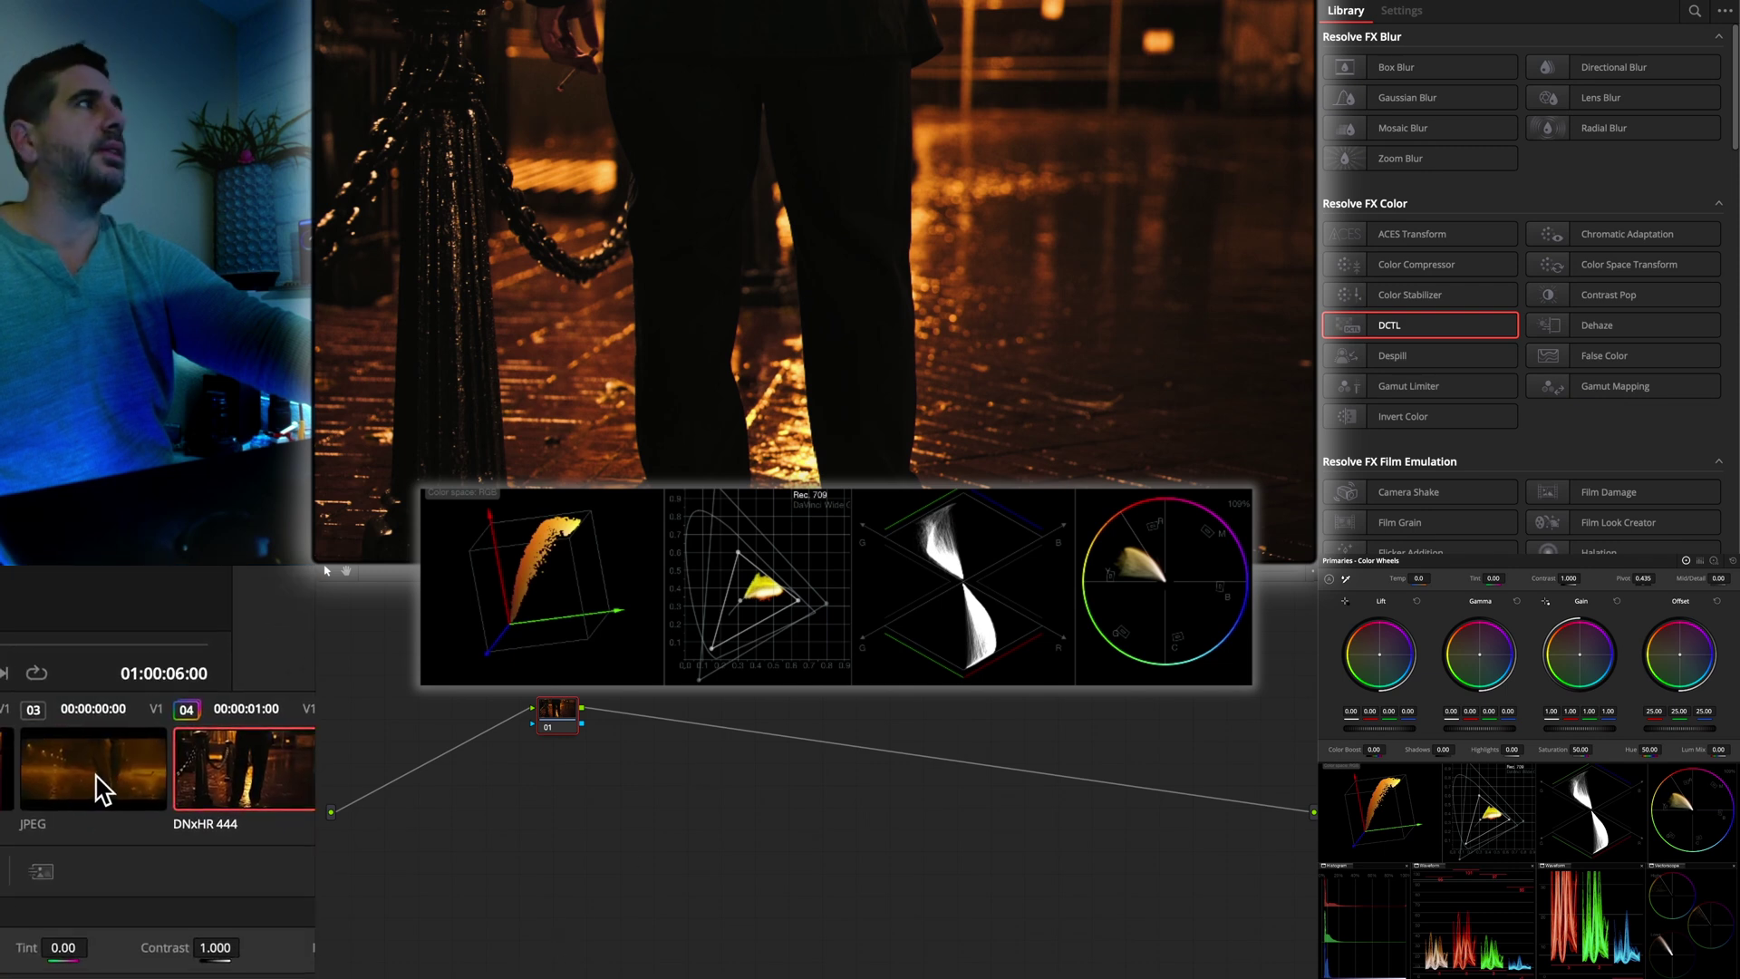
{"action": "left_click", "coordinate": [102, 788]}
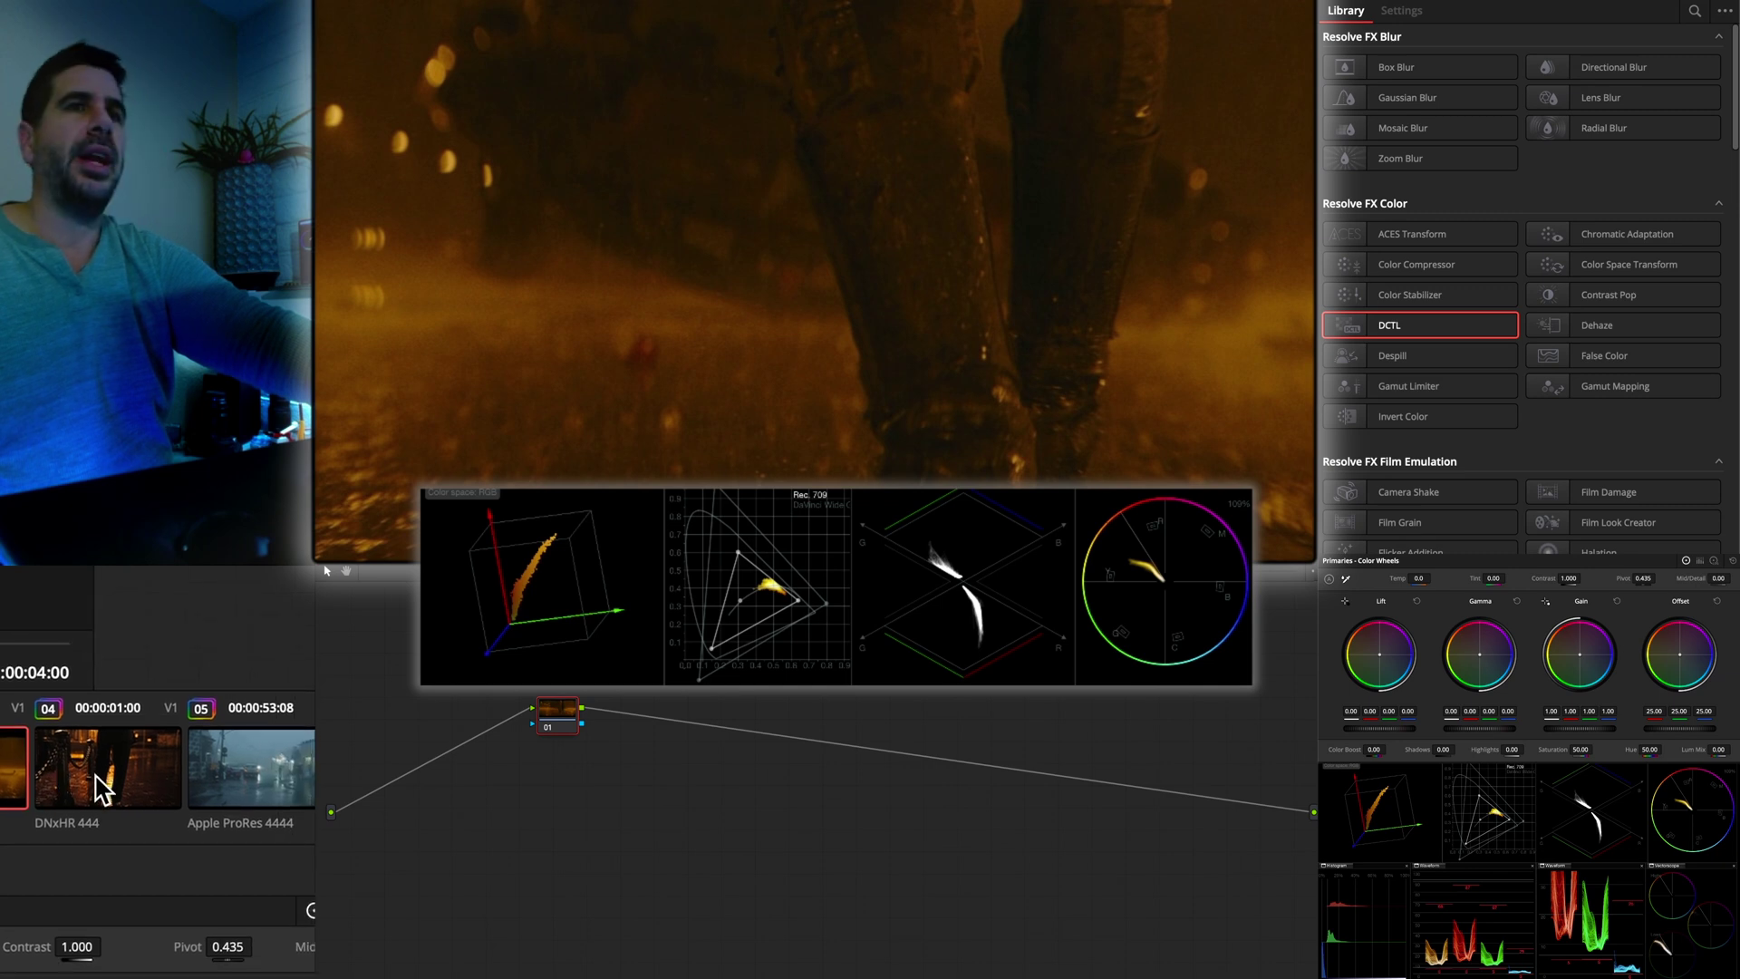
{"action": "left_click", "coordinate": [102, 789]}
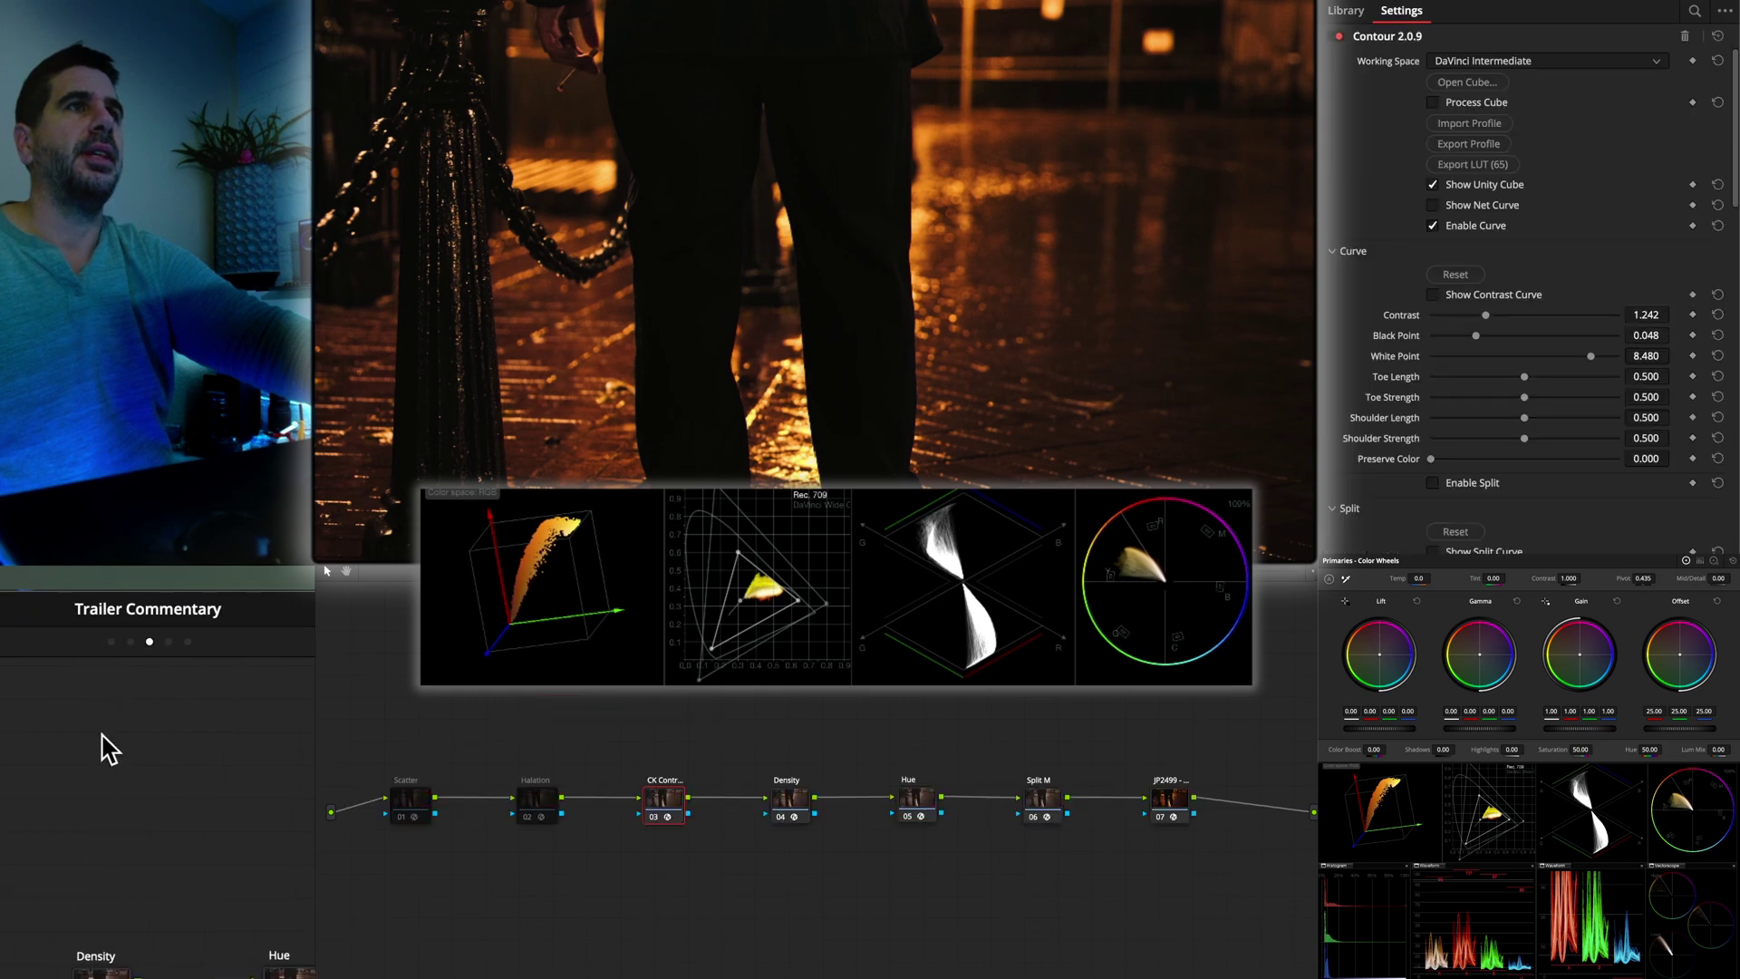
Enable saturation and density in the Contour node, setting Density to 44.5 and Lo Sat Strength to 0.865
{"action": "left_click", "coordinate": [790, 797]}
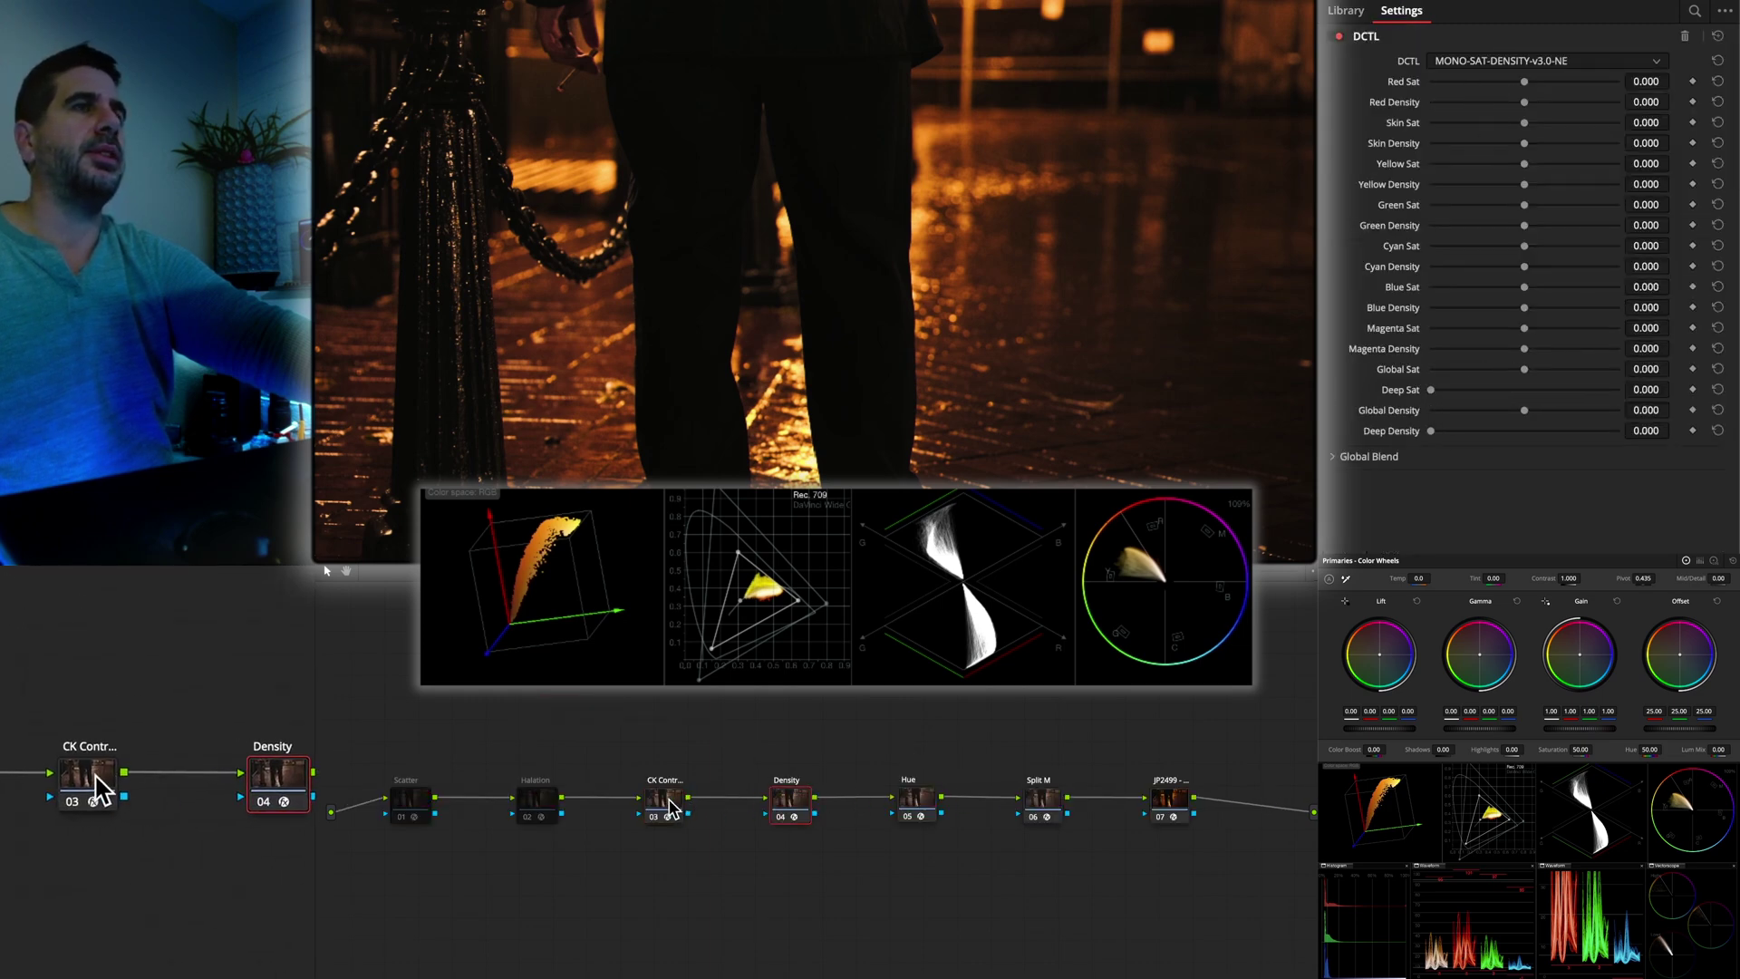
{"action": "left_click", "coordinate": [668, 801]}
{"action": "scroll", "coordinate": [1448, 346], "scroll_direction": "down", "scroll_amount": 15}
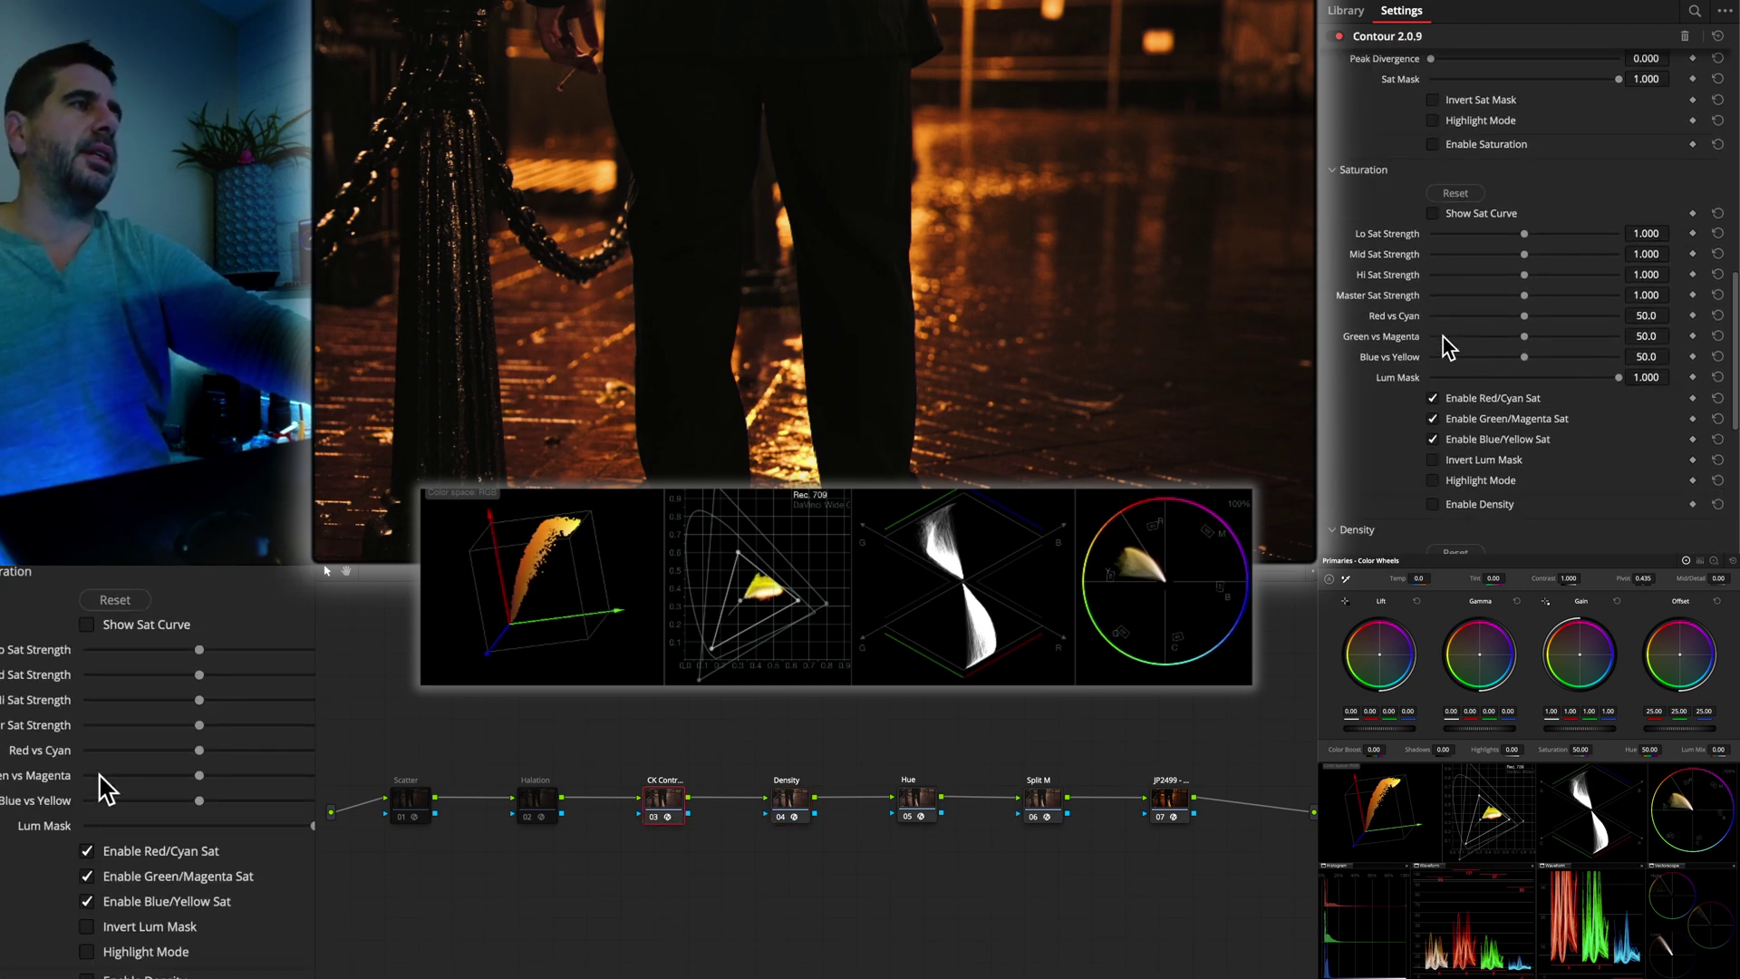
{"action": "scroll", "coordinate": [1448, 347], "scroll_direction": "down", "scroll_amount": 5}
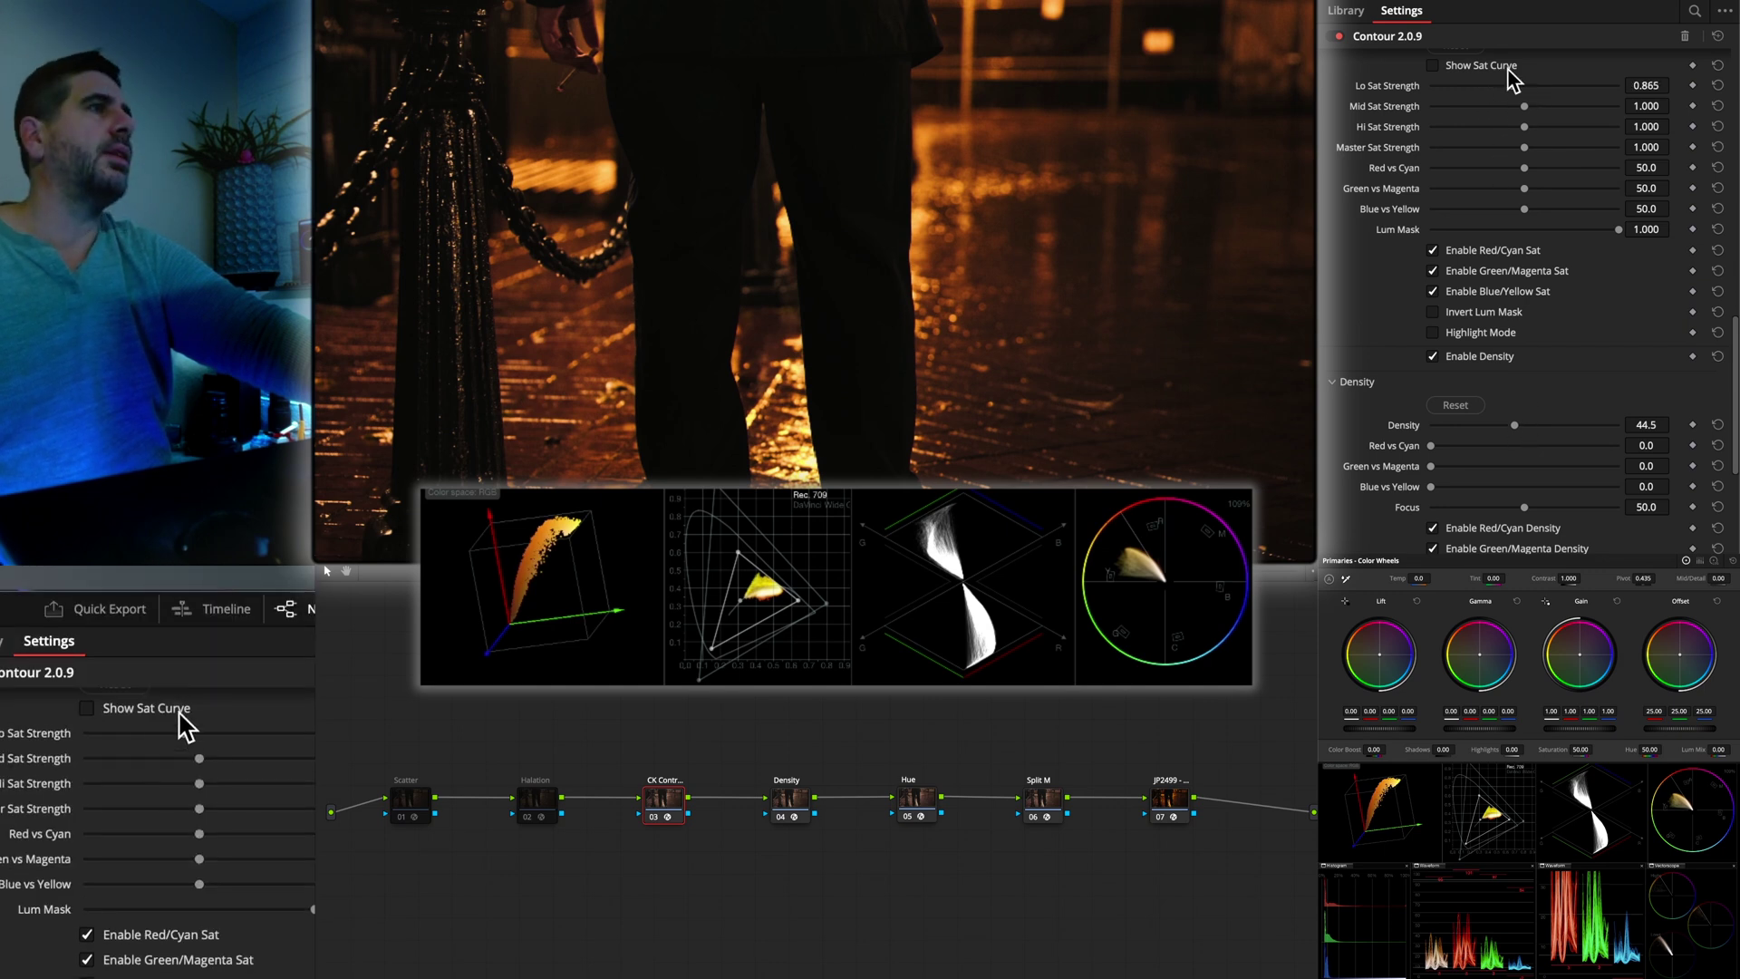
{"action": "scroll", "coordinate": [1509, 77], "scroll_direction": "up", "scroll_amount": 3}
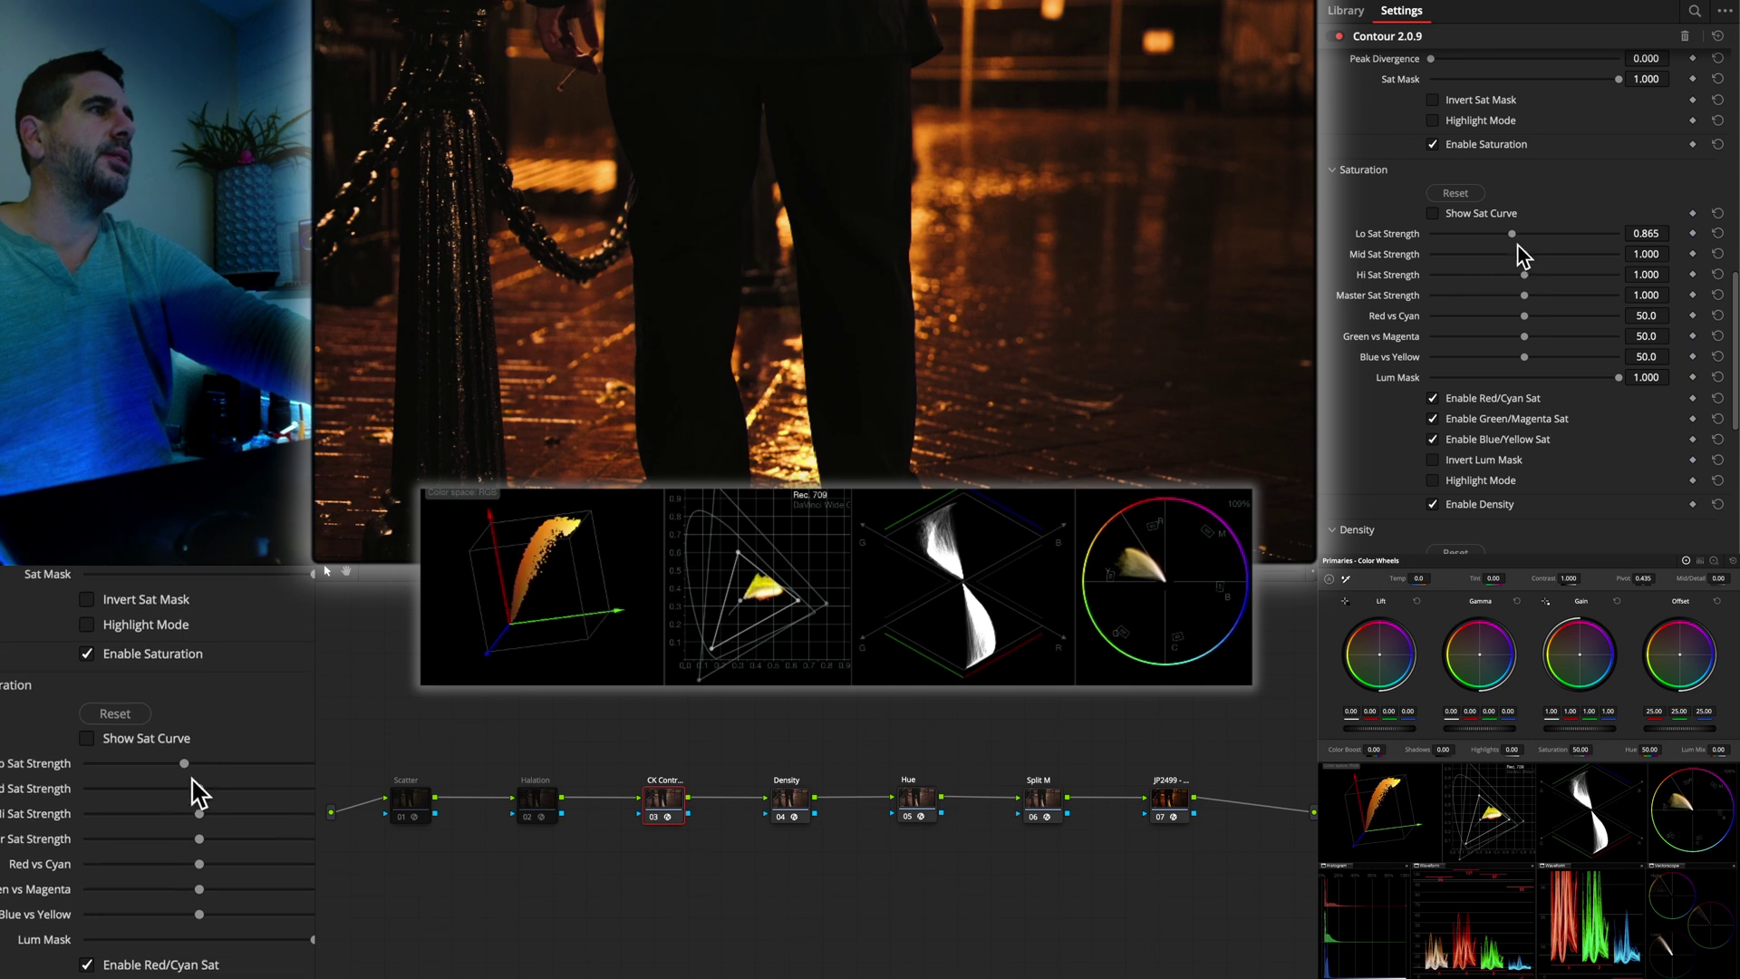
Show the saturation curve and set Lo Sat Strength to 1.031, Mid to 1.380, Hi to 0.646 and Master to 0.900
{"action": "left_click_drag", "start_coordinate": [1509, 238], "coordinate": [1497, 297]}
{"action": "left_click", "coordinate": [1487, 214]}
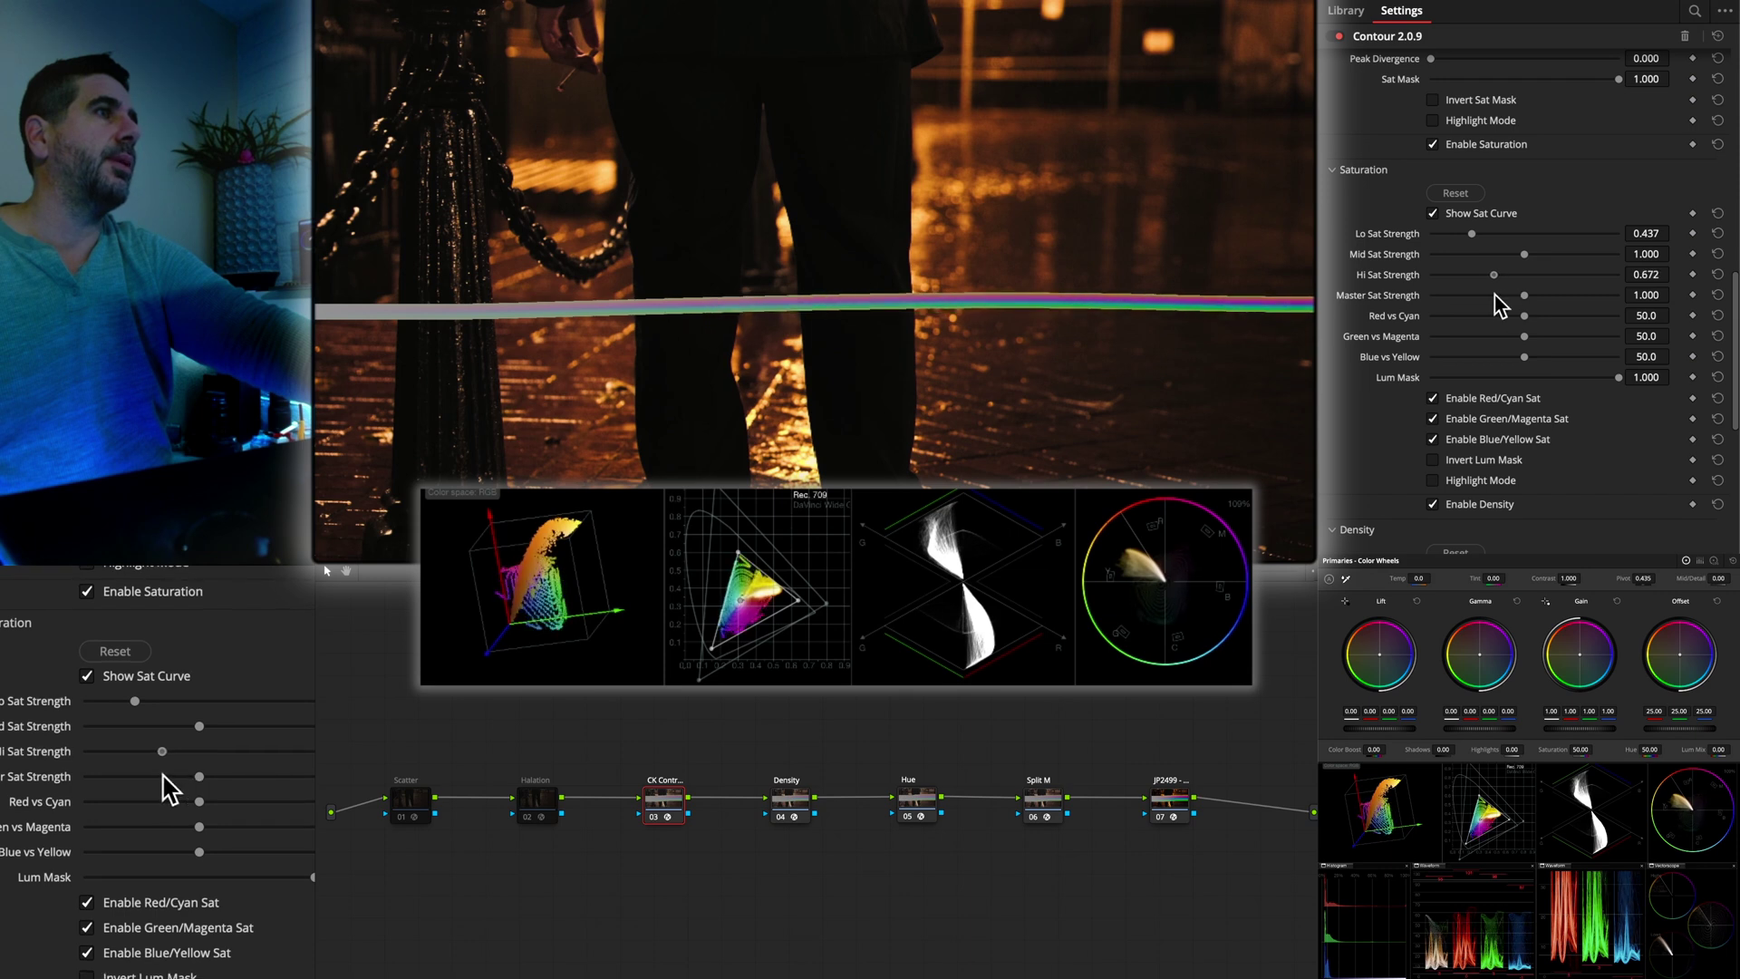
{"action": "left_click_drag", "start_coordinate": [1472, 234], "coordinate": [1528, 238]}
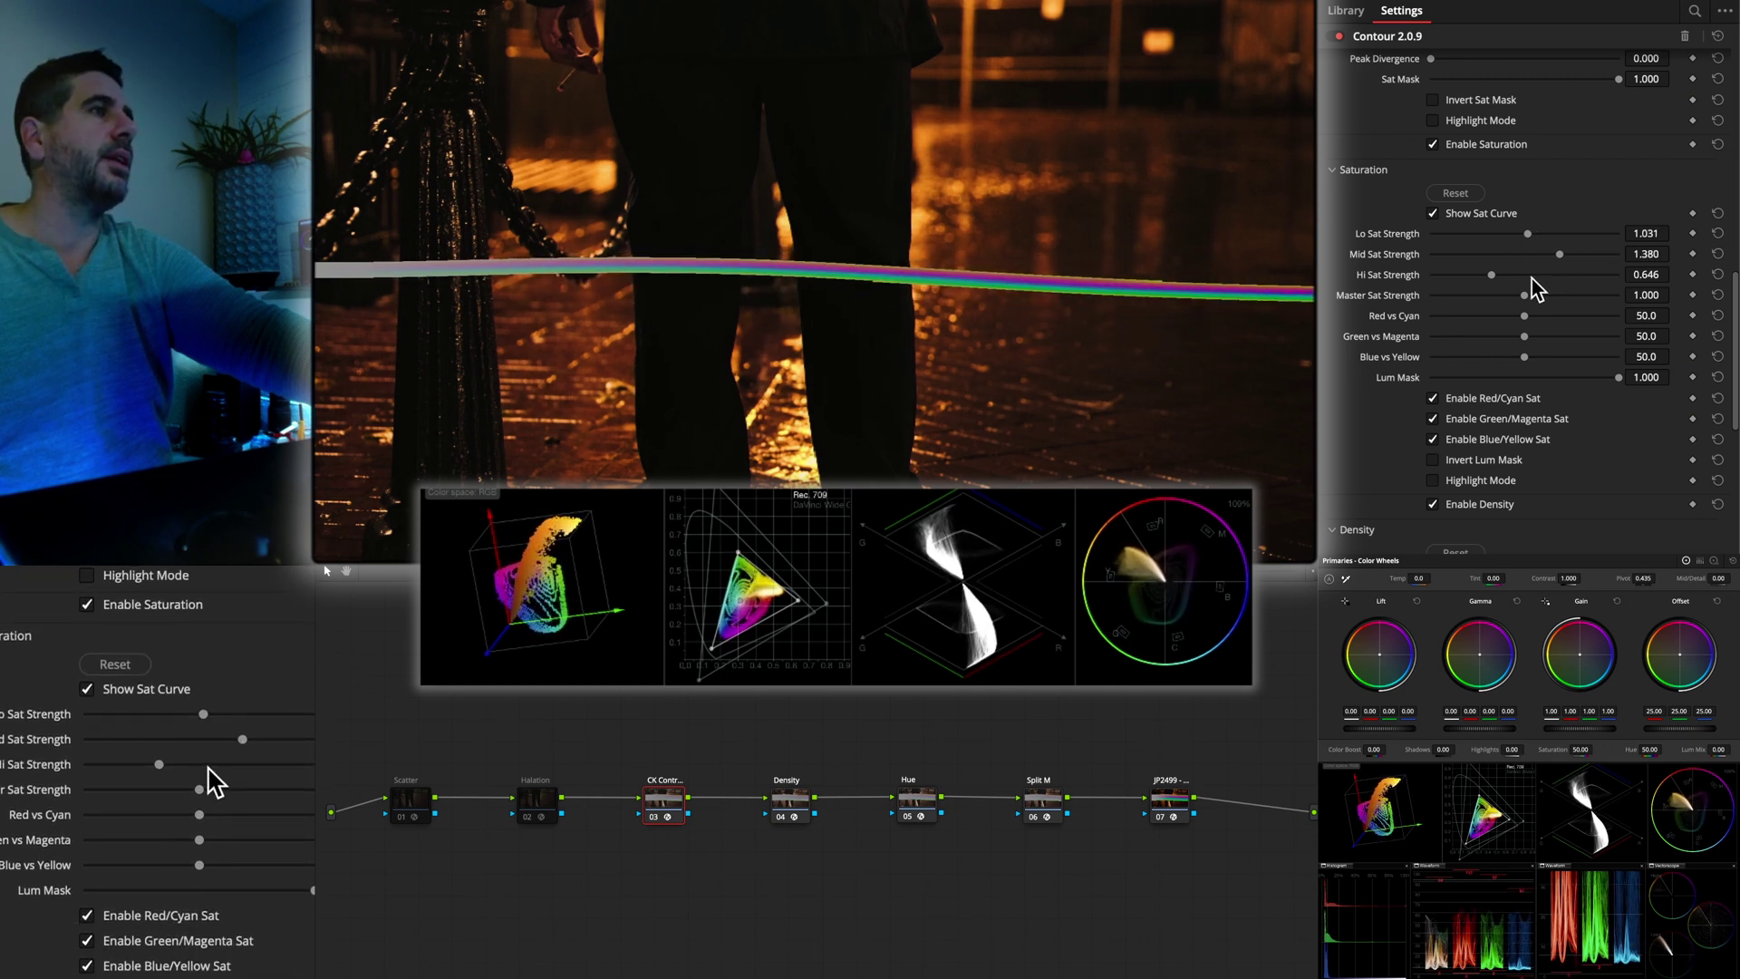
{"action": "mouse_move", "coordinate": [1523, 297]}
{"action": "left_mouse_down"}
{"action": "mouse_move", "coordinate": [1560, 296]}
{"action": "mouse_move", "coordinate": [1514, 294]}
{"action": "left_mouse_up"}
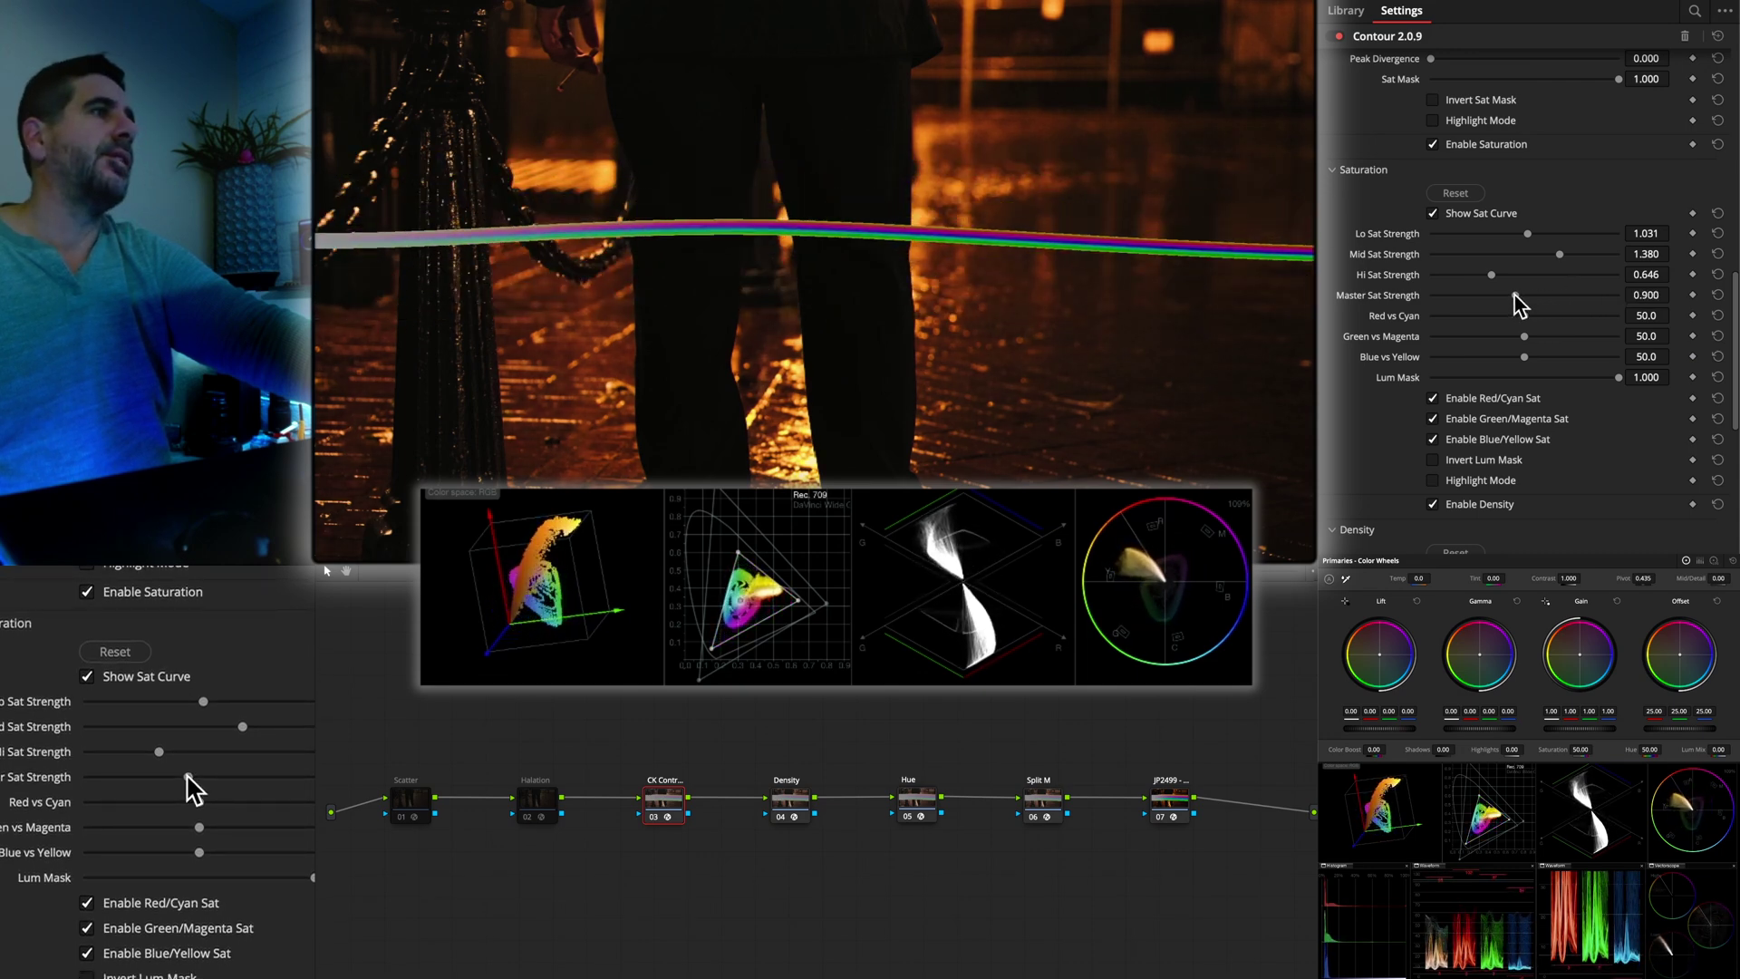
Set the Contour node's Red hue to 0.092 and the hue Lum Mask to 0.323
{"action": "scroll", "coordinate": [1504, 354], "scroll_direction": "down", "scroll_amount": 5}
{"action": "scroll", "coordinate": [1504, 383], "scroll_direction": "down", "scroll_amount": 5}
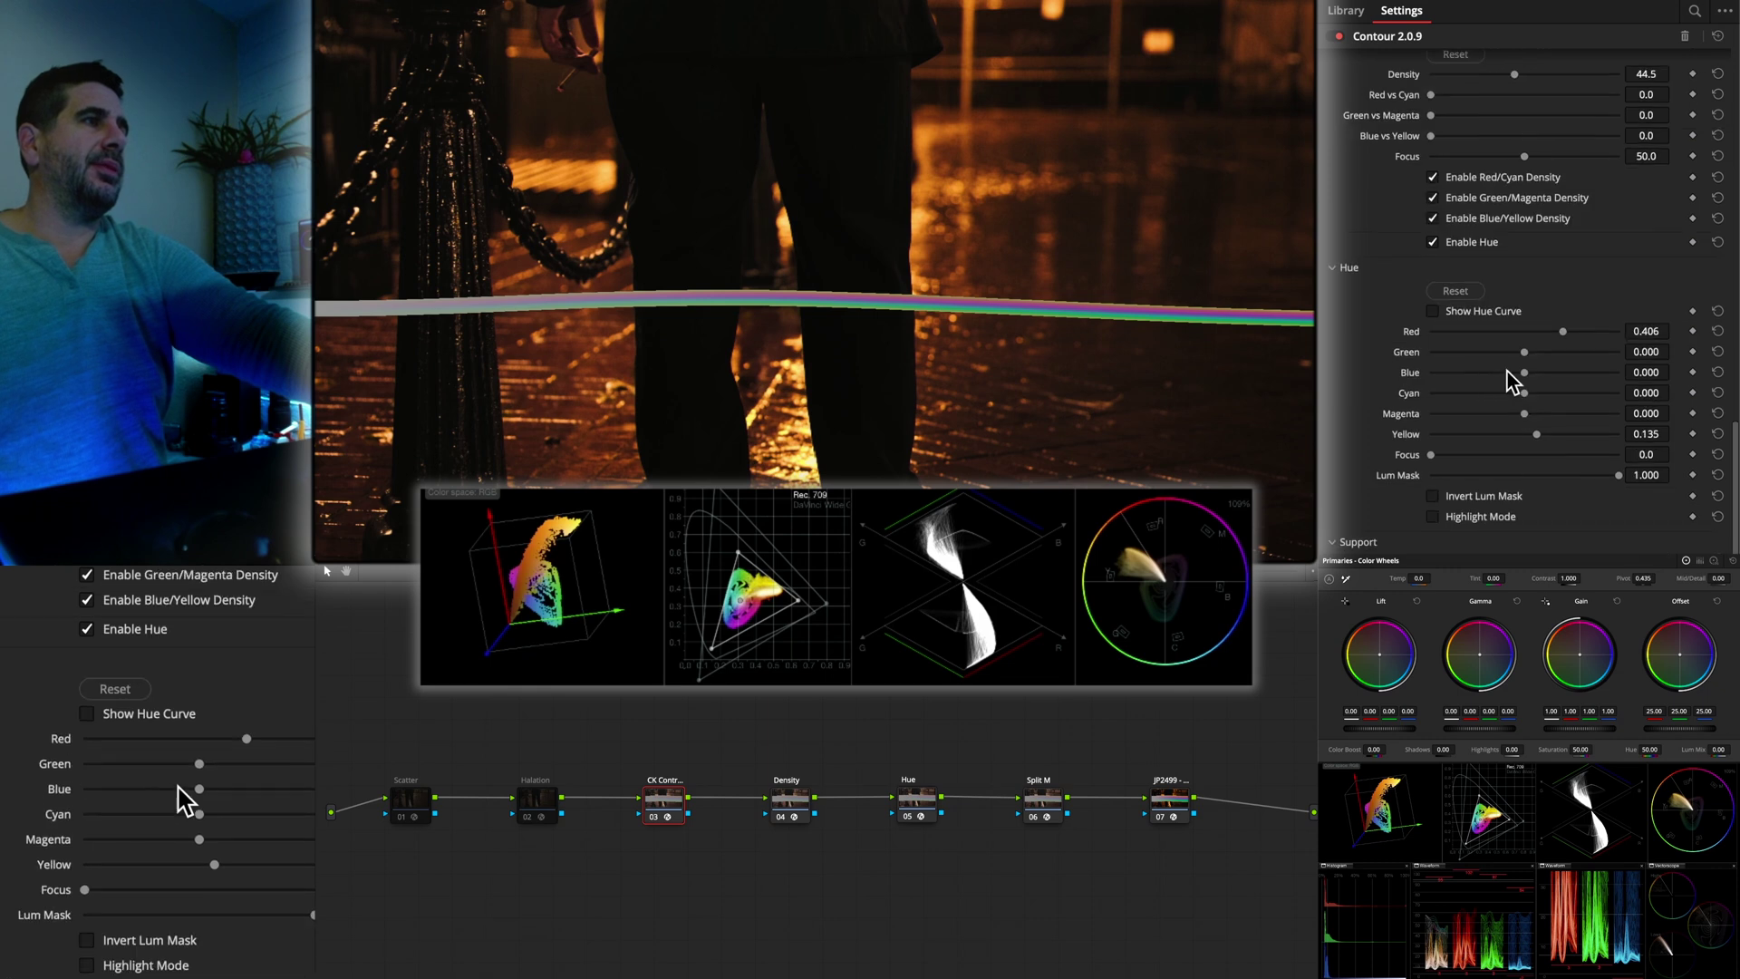
{"action": "mouse_move", "coordinate": [1531, 334]}
{"action": "left_mouse_down"}
{"action": "mouse_move", "coordinate": [1443, 333]}
{"action": "mouse_move", "coordinate": [1528, 333]}
{"action": "left_mouse_up"}
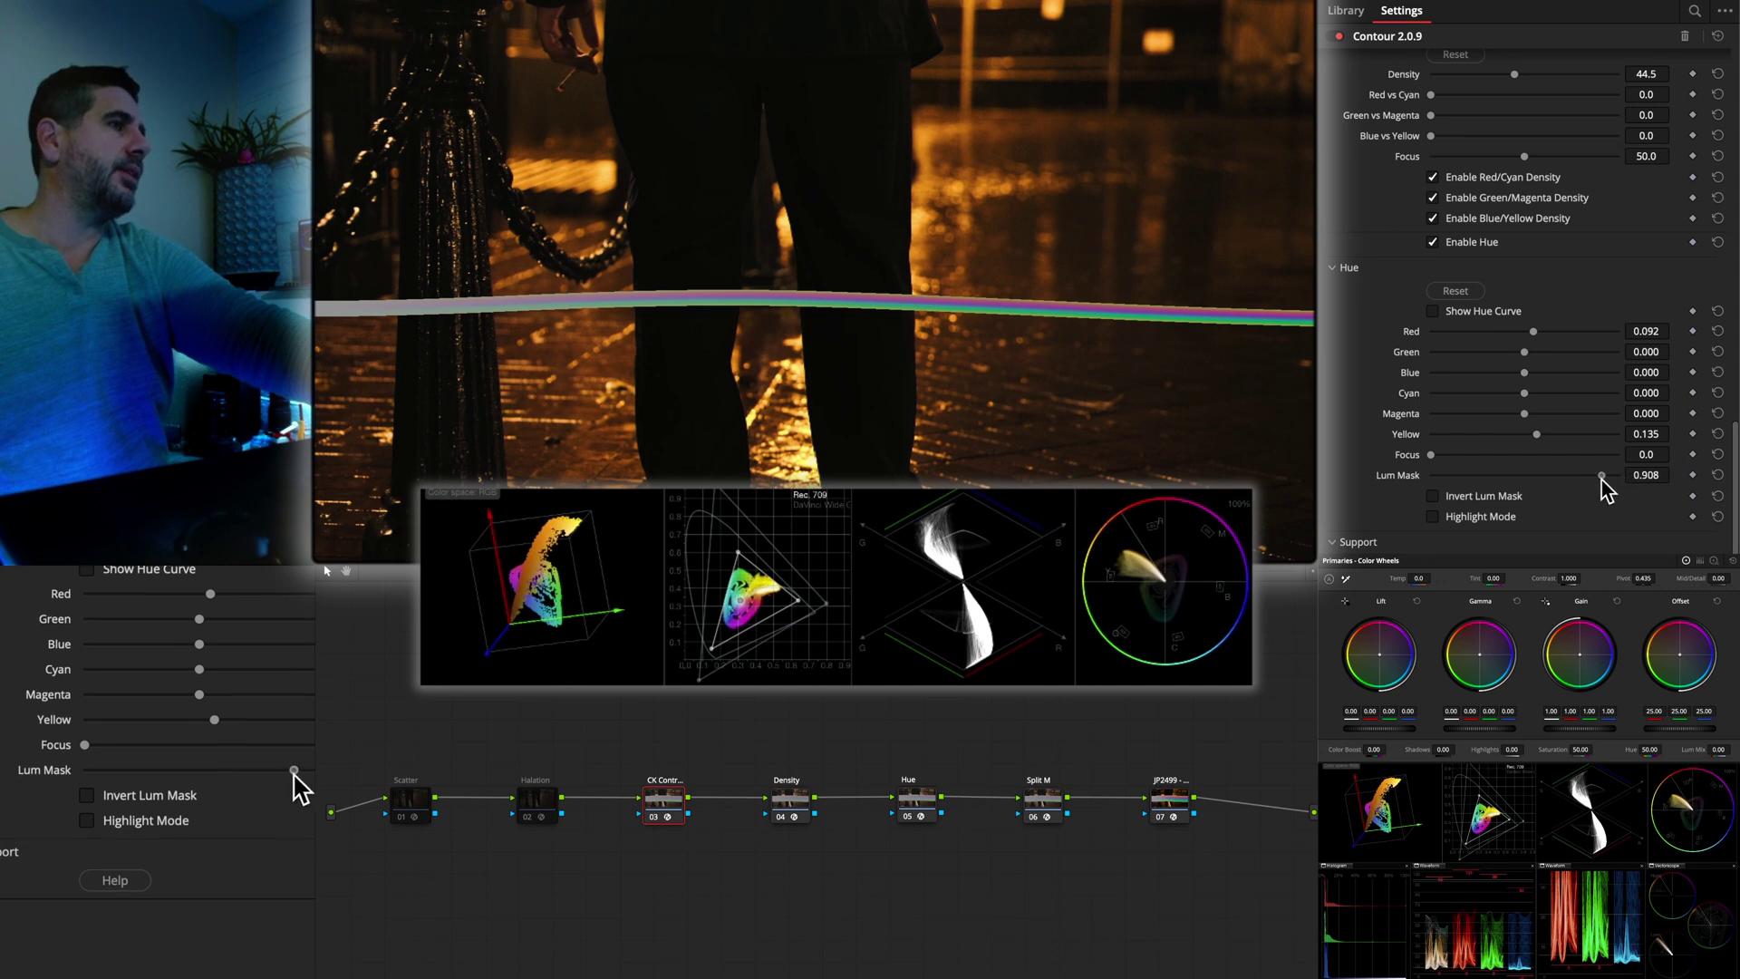
{"action": "left_click_drag", "start_coordinate": [1602, 479], "coordinate": [1491, 483]}
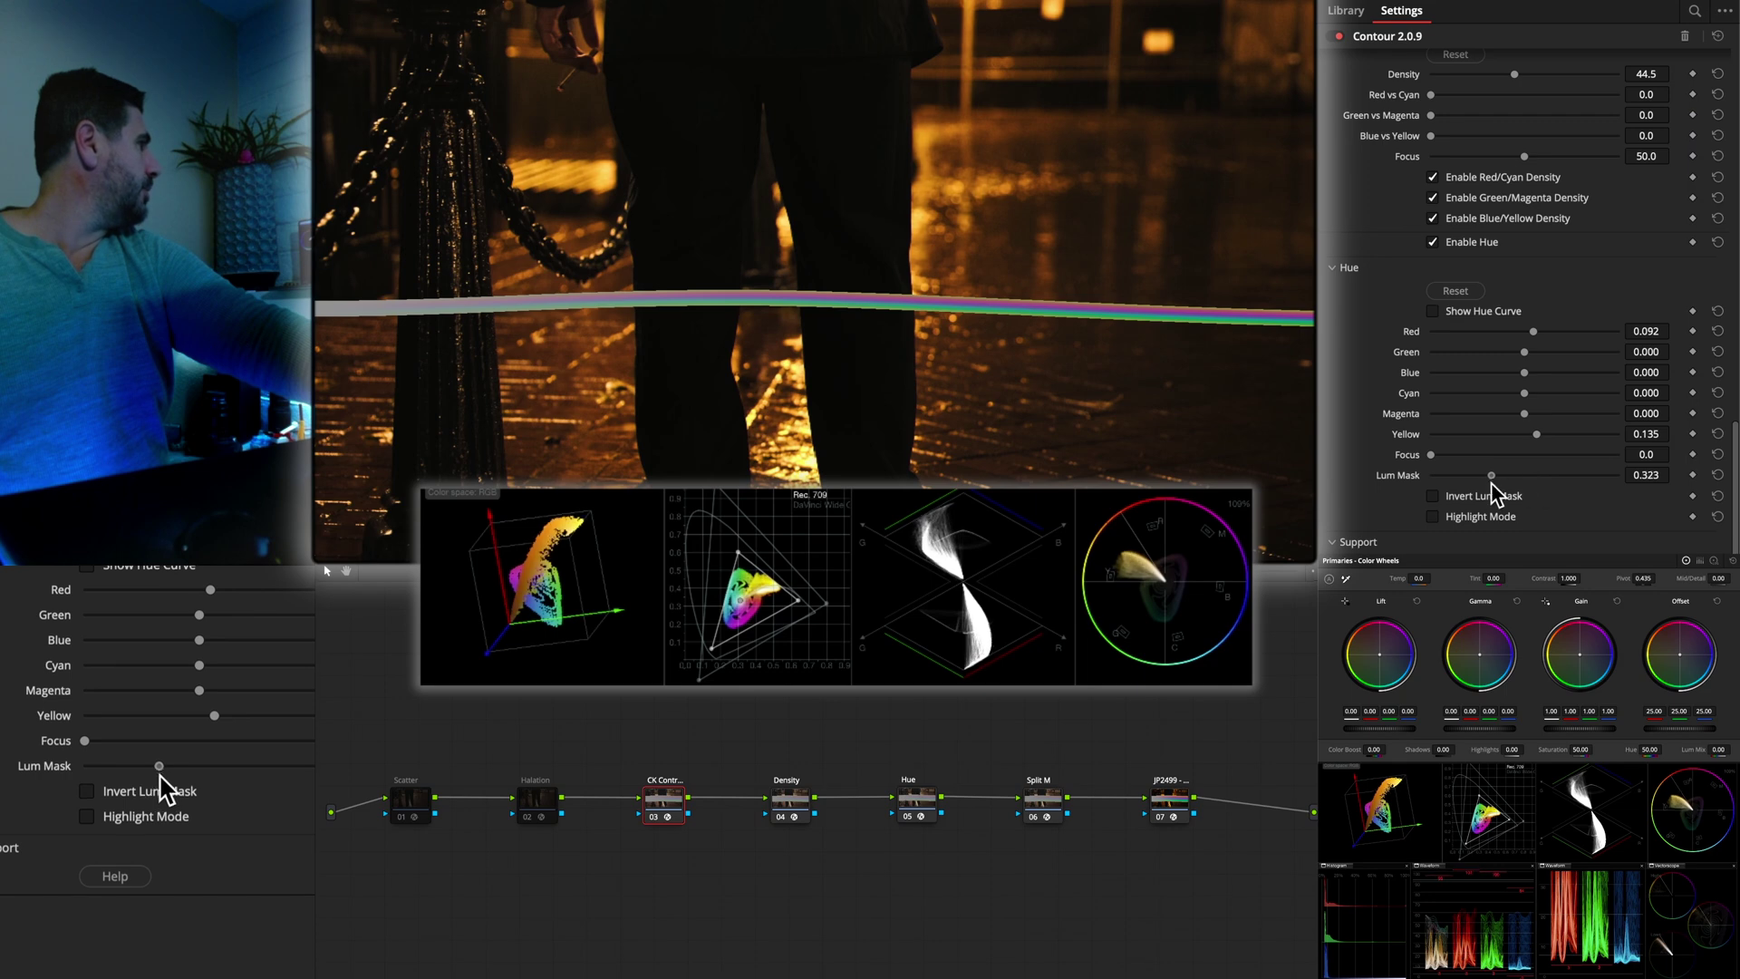
Hide the saturation curve overlay in the Contour node and return to its Hue settings
{"action": "scroll", "coordinate": [1468, 381], "scroll_direction": "up", "scroll_amount": 5}
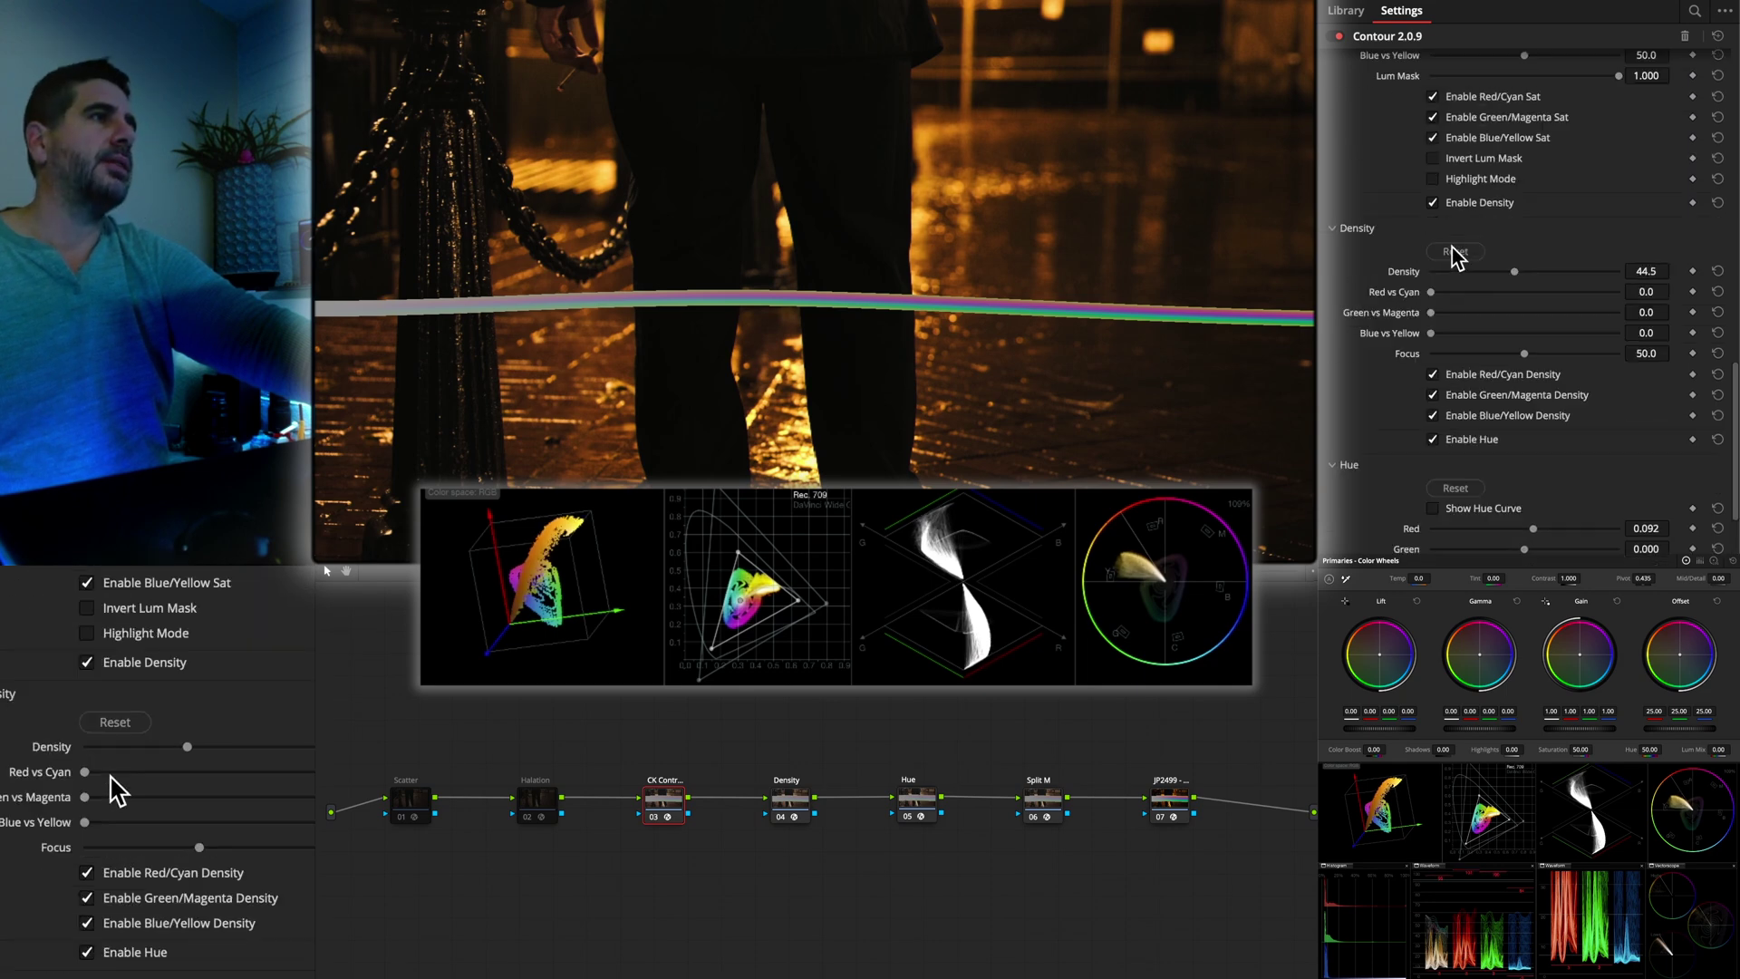
{"action": "scroll", "coordinate": [1456, 257], "scroll_direction": "up", "scroll_amount": 7}
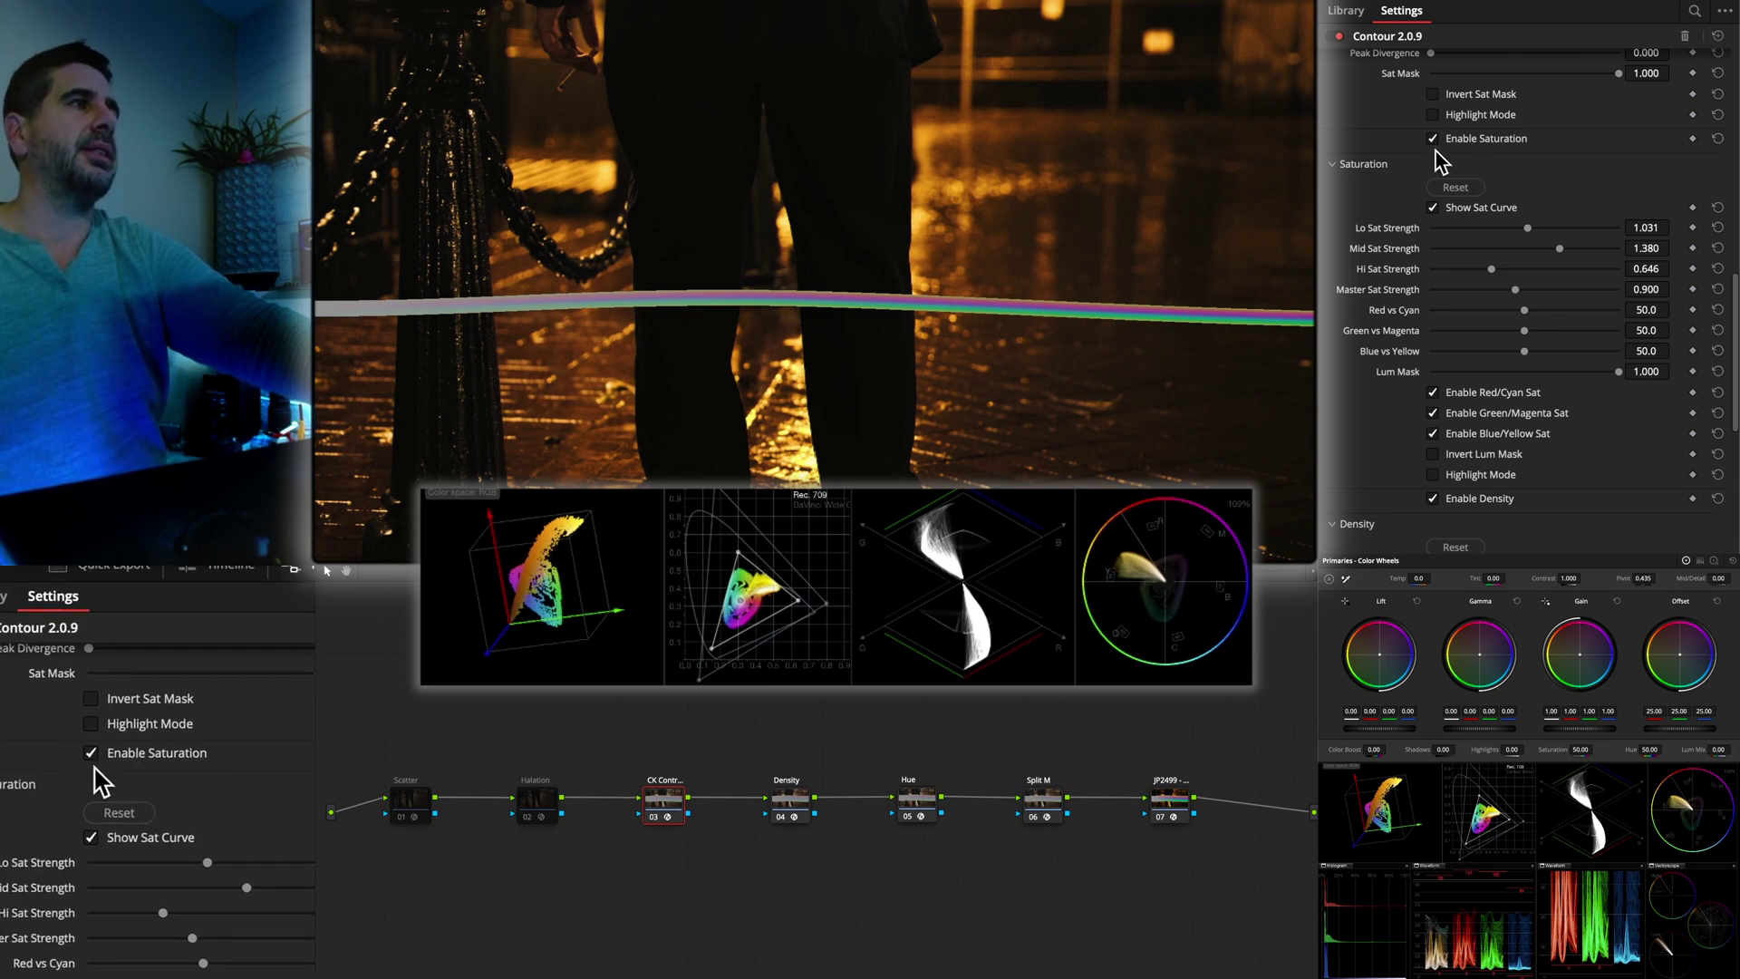
{"action": "scroll", "coordinate": [1445, 240], "scroll_direction": "down", "scroll_amount": 5}
{"action": "scroll", "coordinate": [1447, 245], "scroll_direction": "down", "scroll_amount": 2}
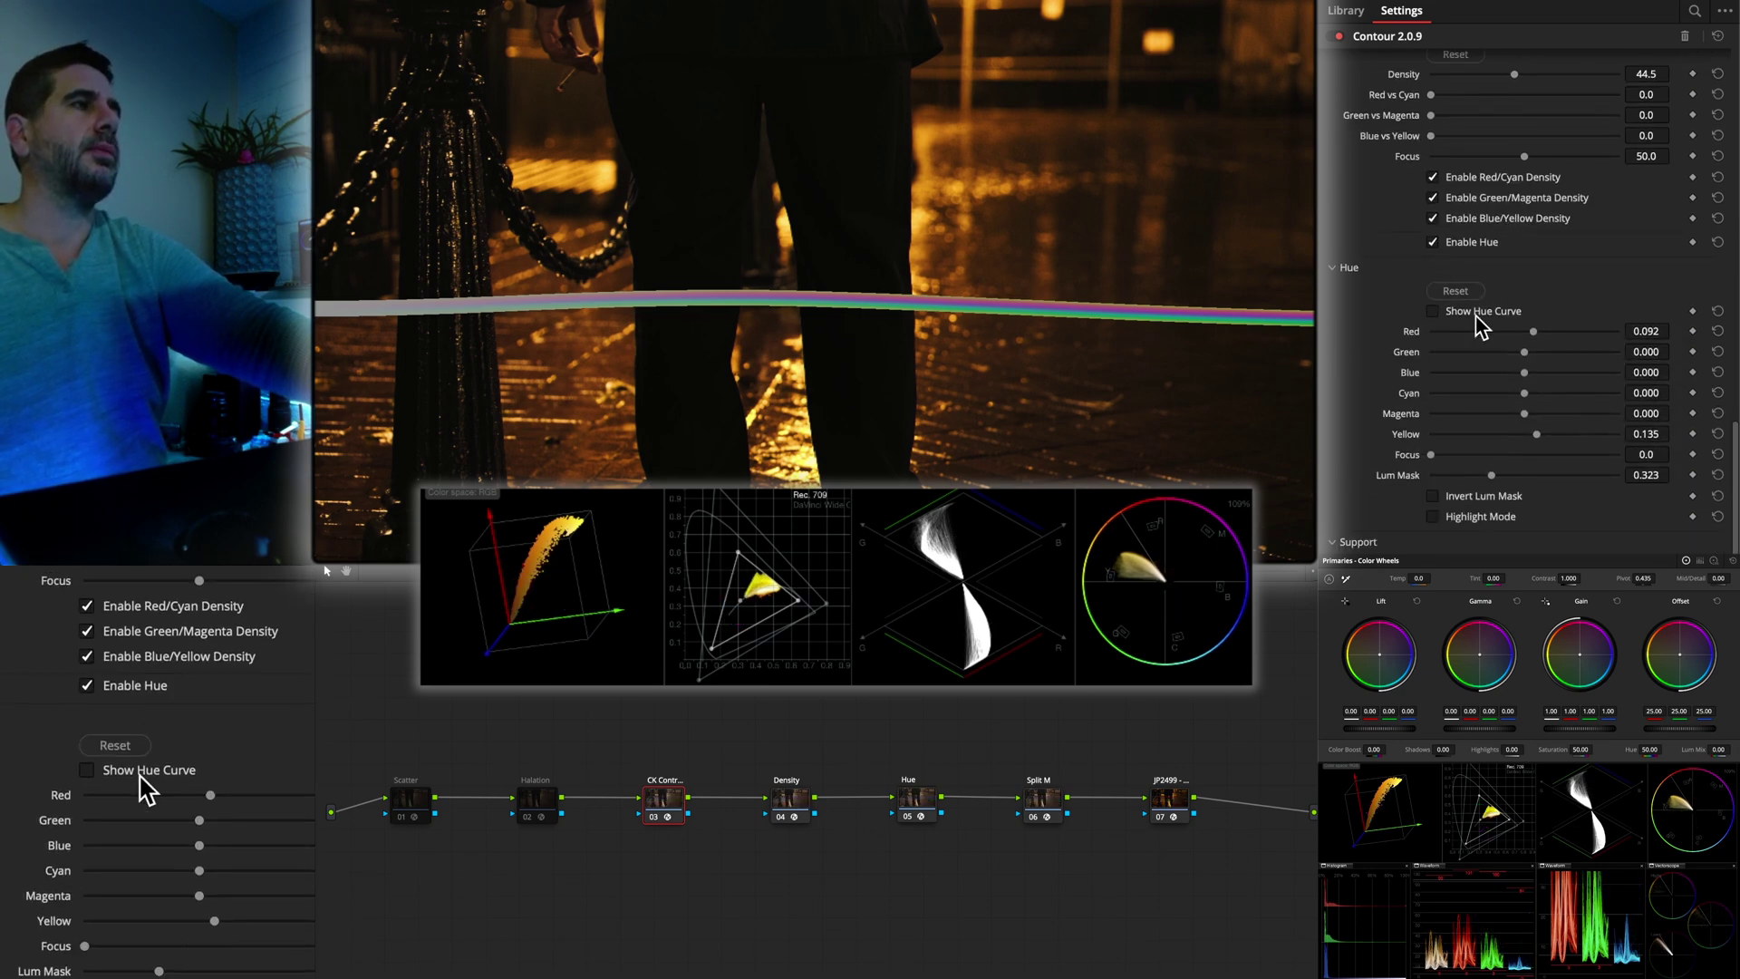
Inspect the Contour node's hue curve overlay and preview its hue Lum Mask in Highlight Mode, both inverted and non-inverted
{"action": "left_click", "coordinate": [1477, 313]}
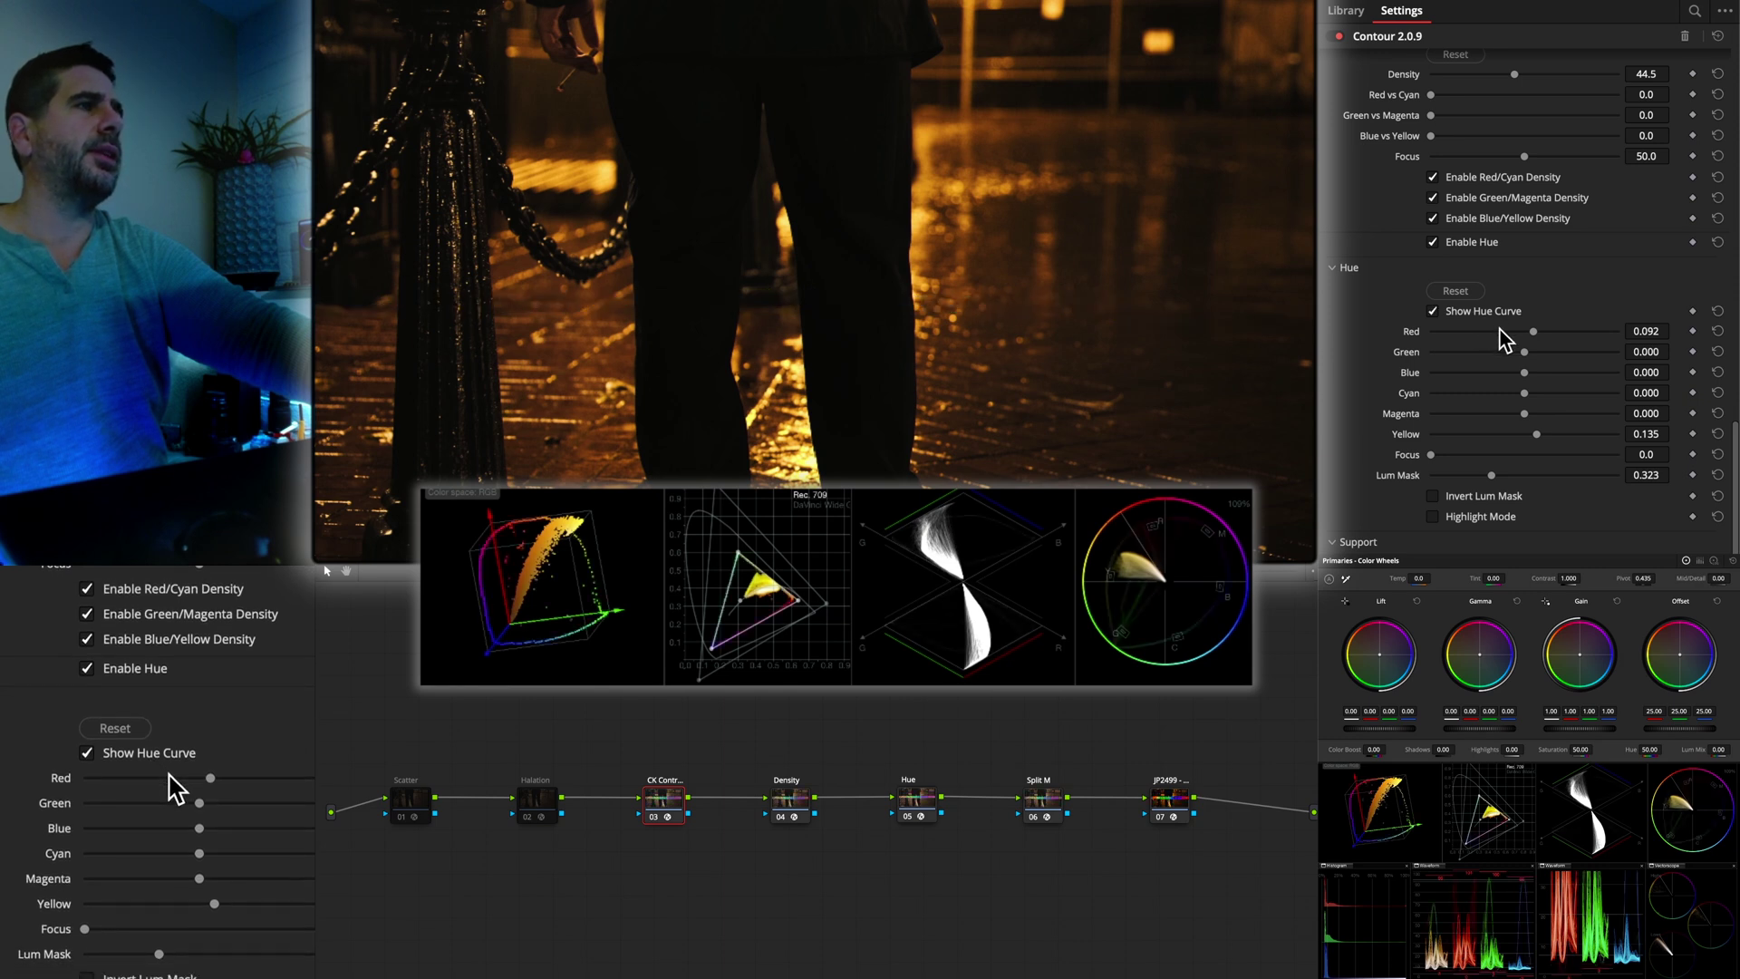
{"action": "left_click", "coordinate": [1466, 314]}
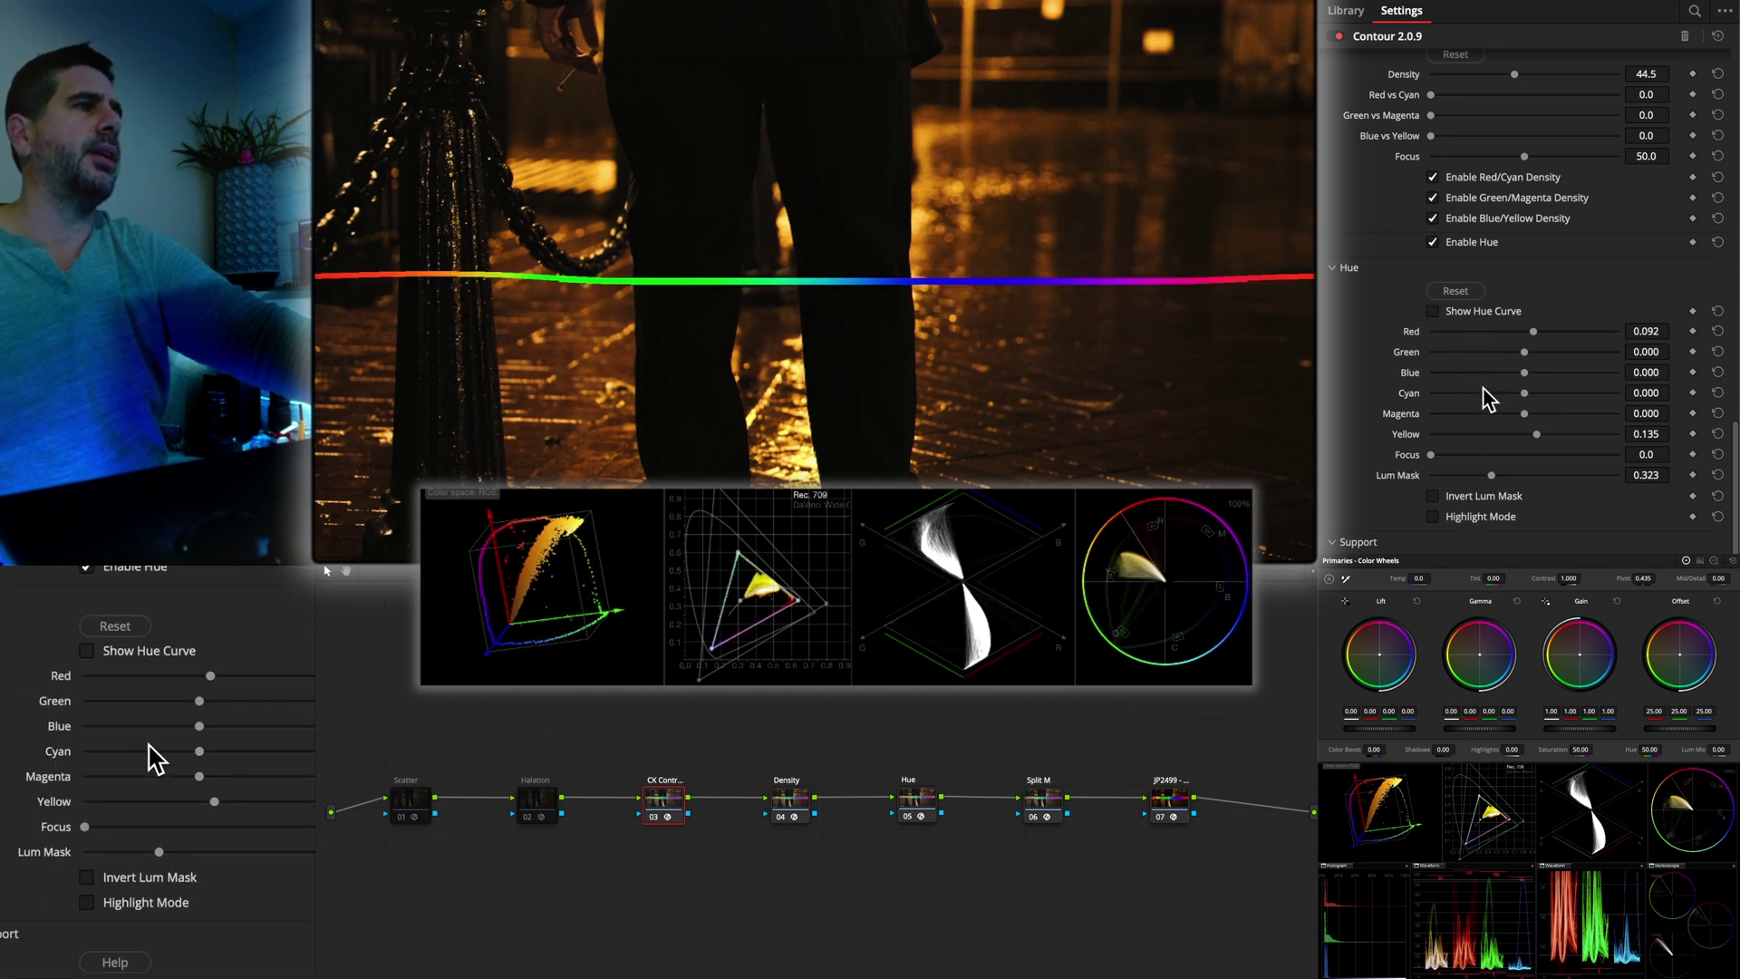
{"action": "left_click", "coordinate": [1503, 516]}
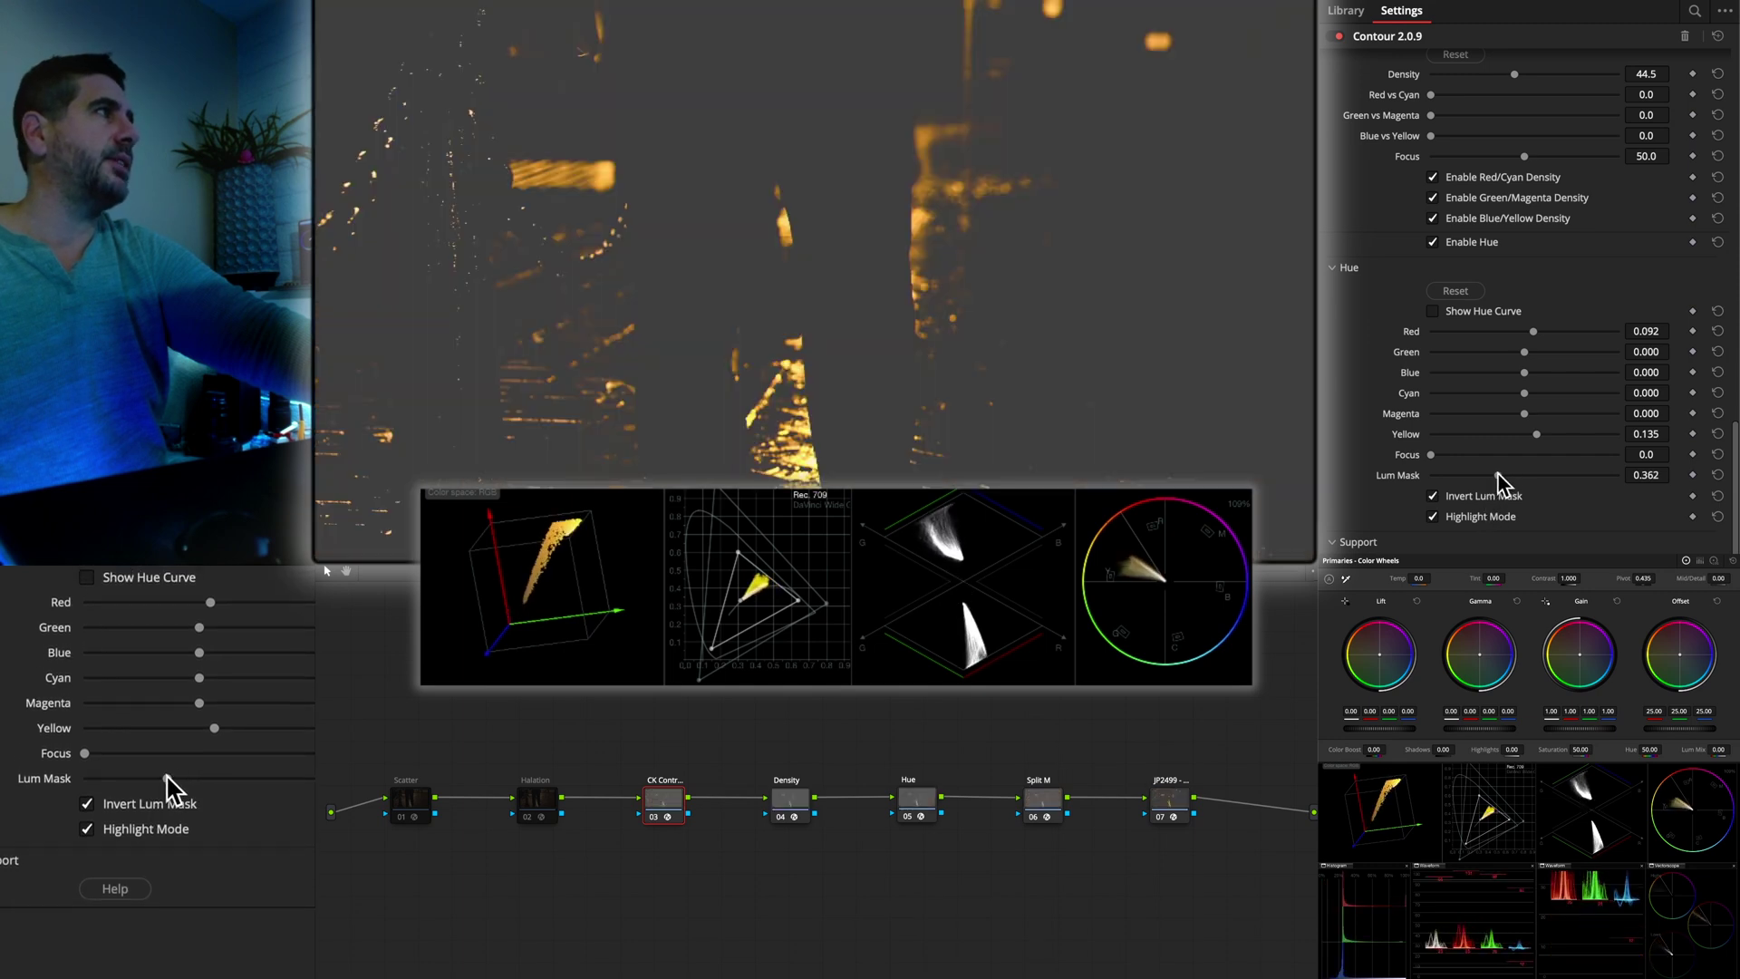
{"action": "left_click", "coordinate": [1487, 499]}
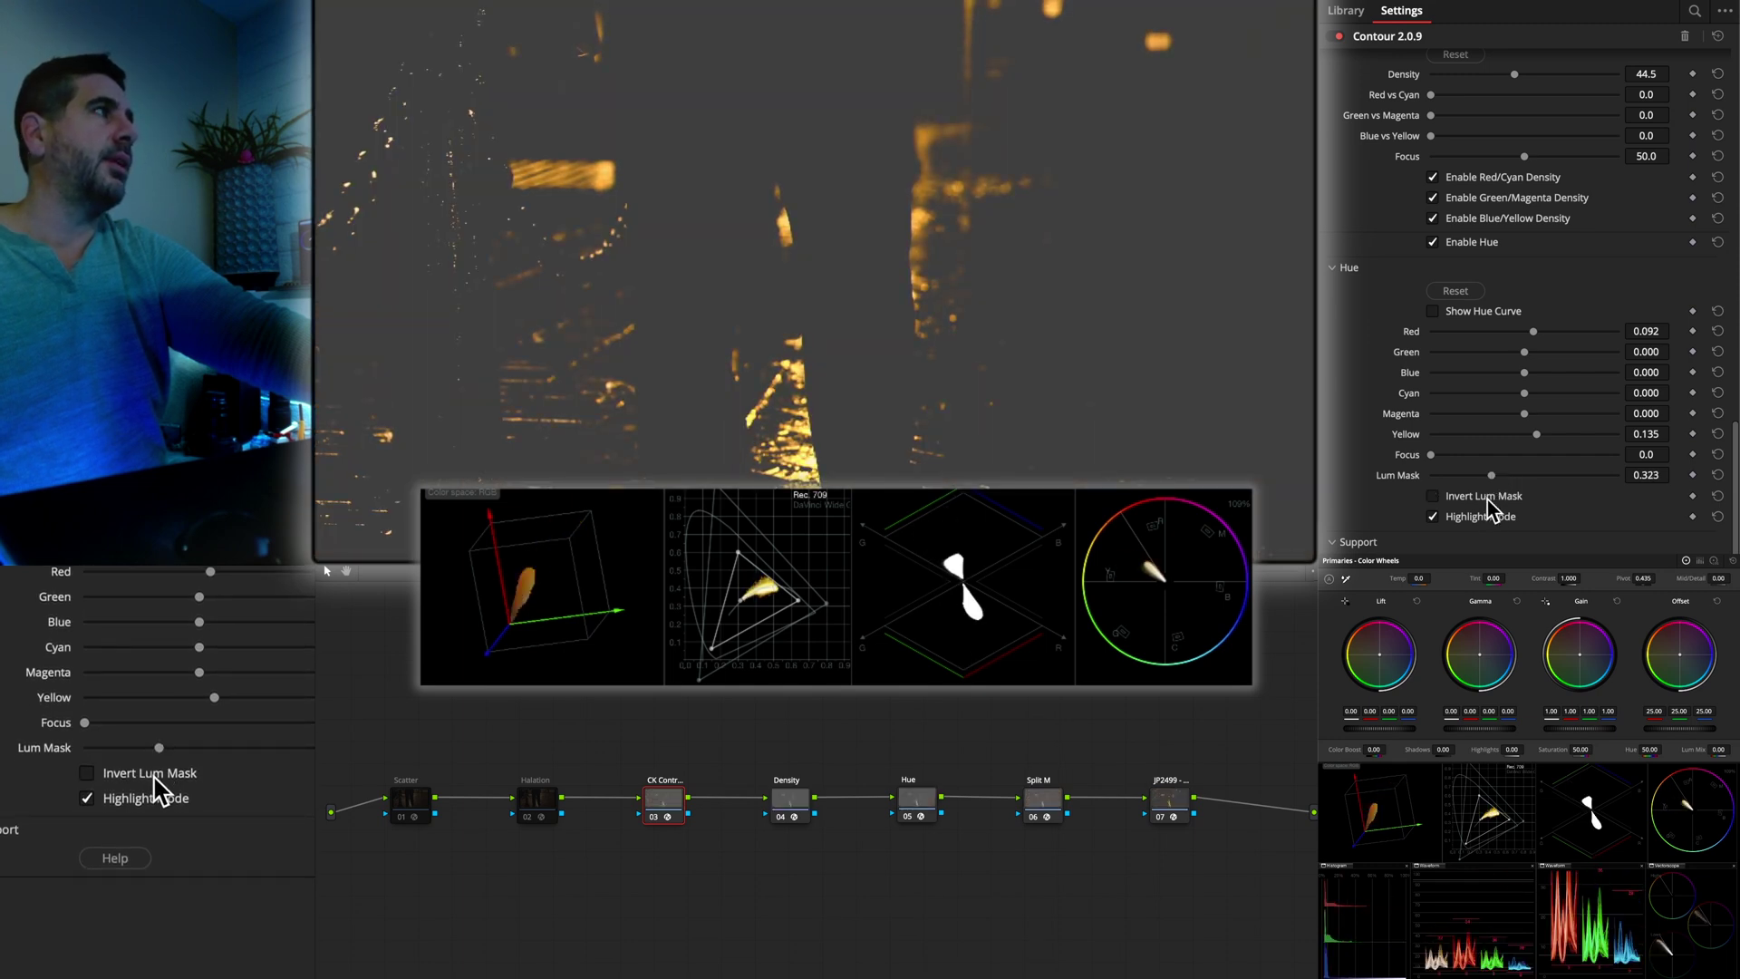
{"action": "left_click", "coordinate": [1491, 495]}
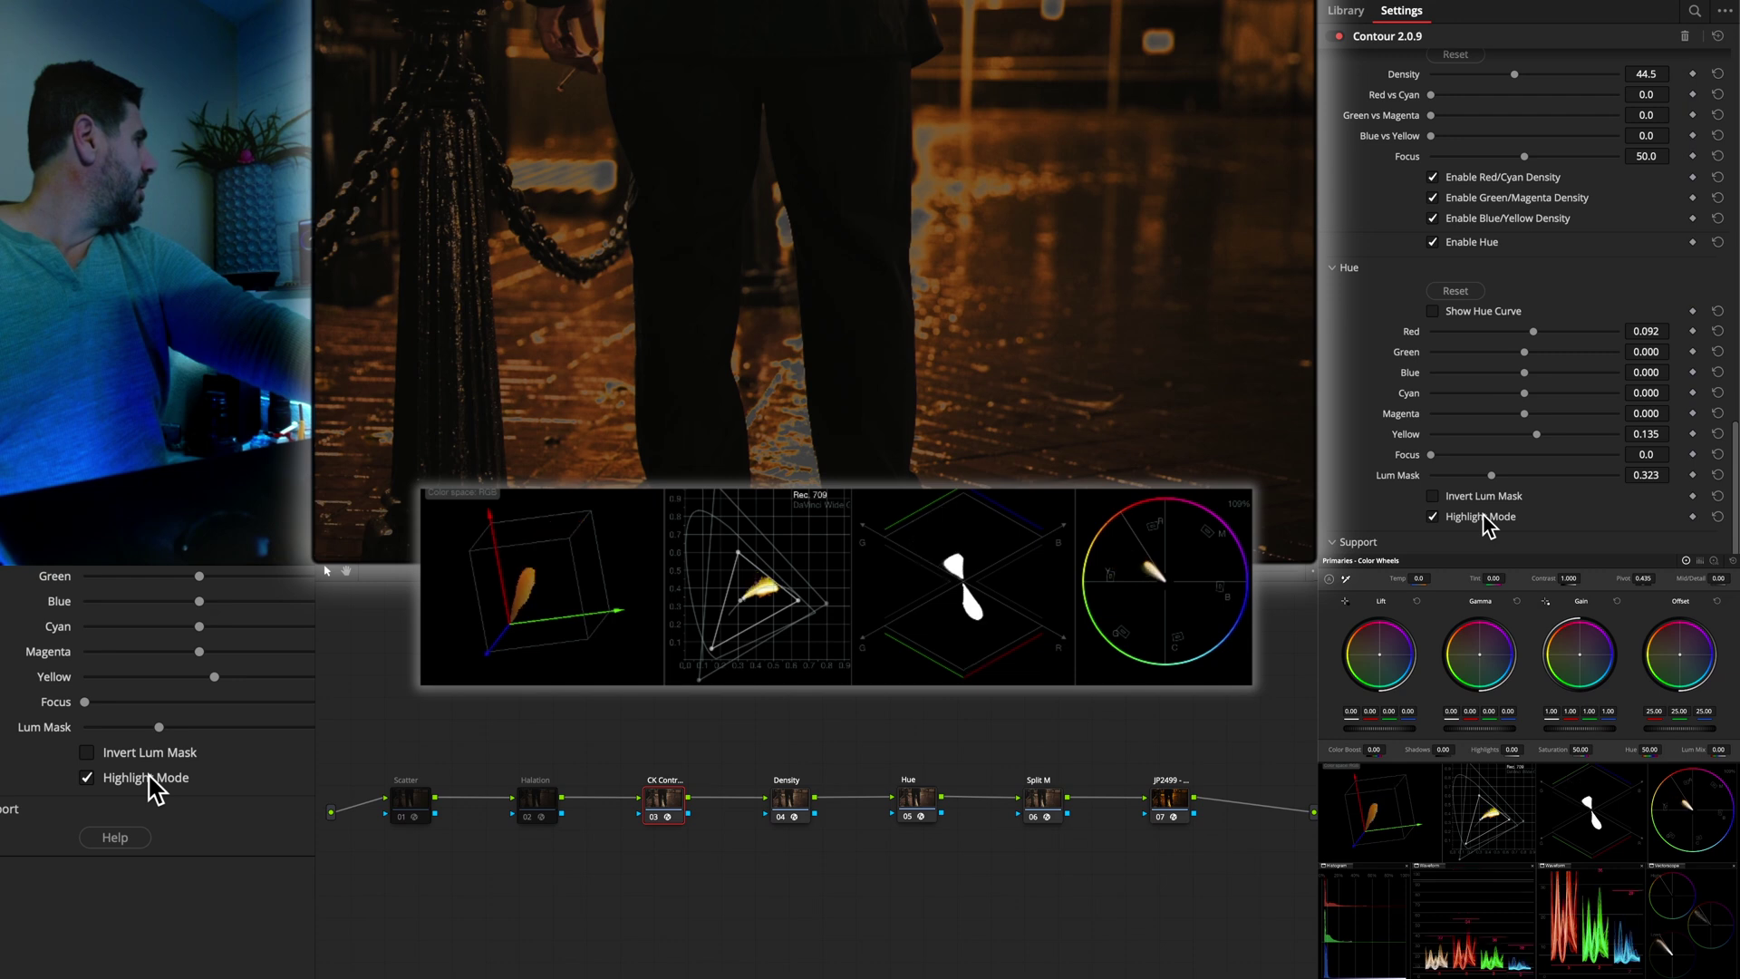
{"action": "left_click", "coordinate": [1486, 520]}
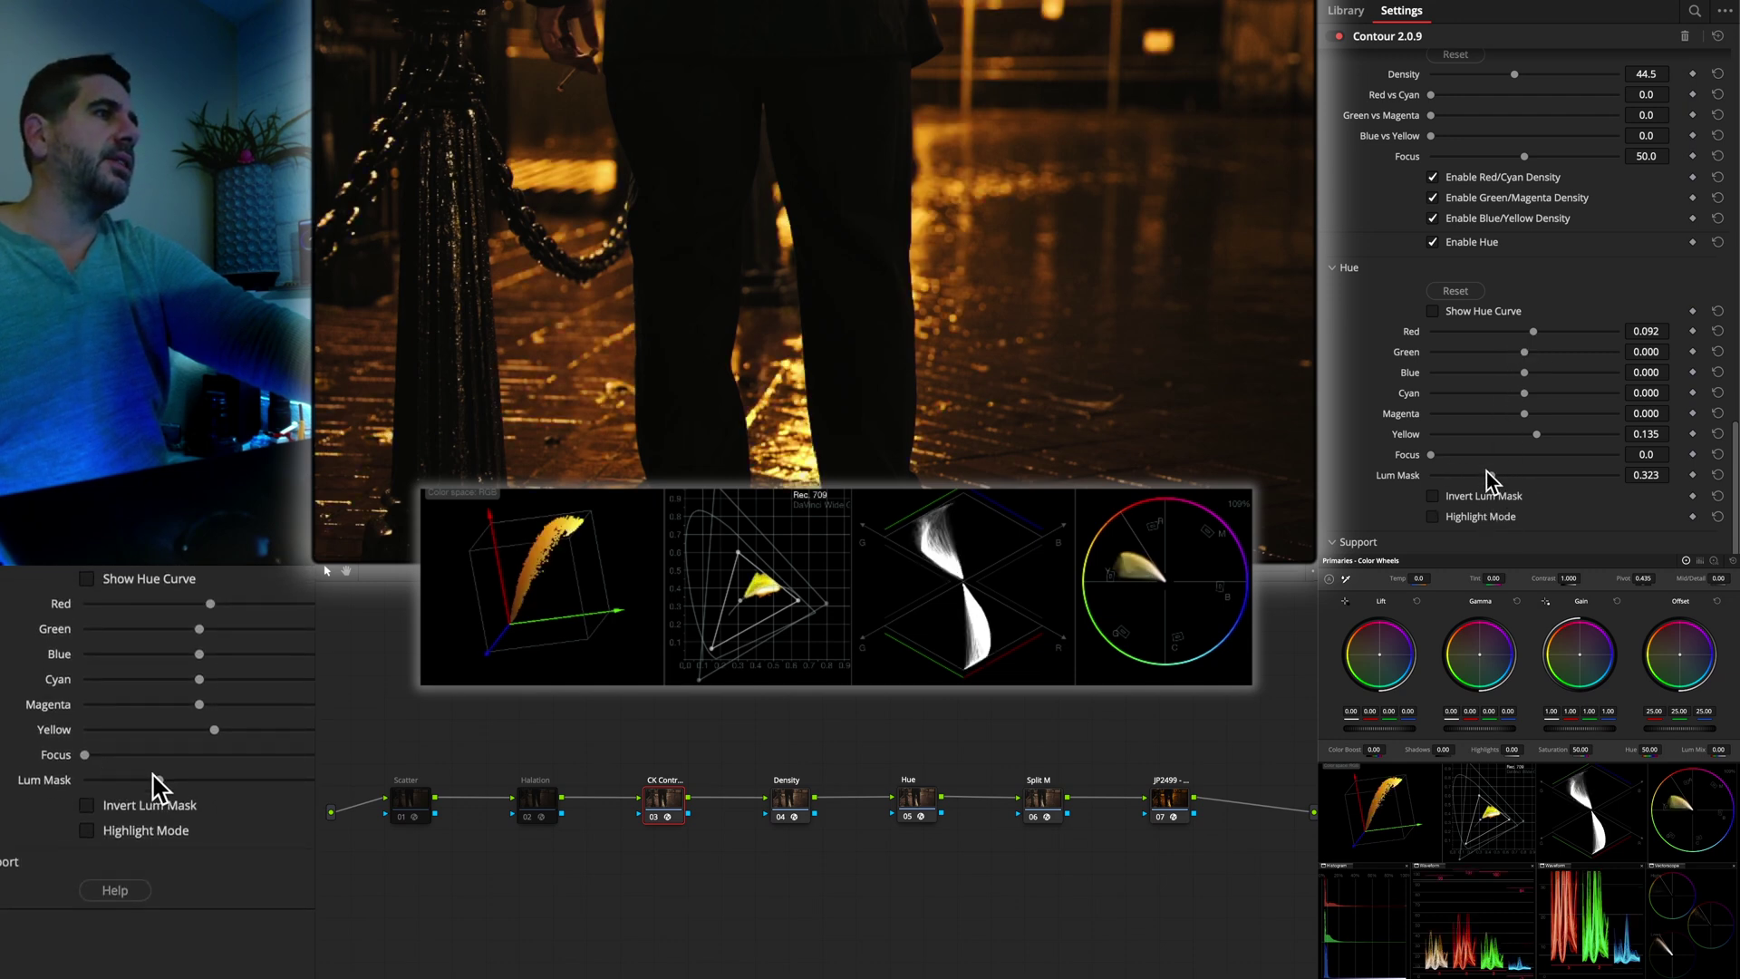
Refine the Contour node's Hue settings to Red 0.249, Yellow -0.083, Focus 8.3 and Lum Mask 0.415
{"action": "left_click_drag", "start_coordinate": [1434, 465], "coordinate": [1482, 485]}
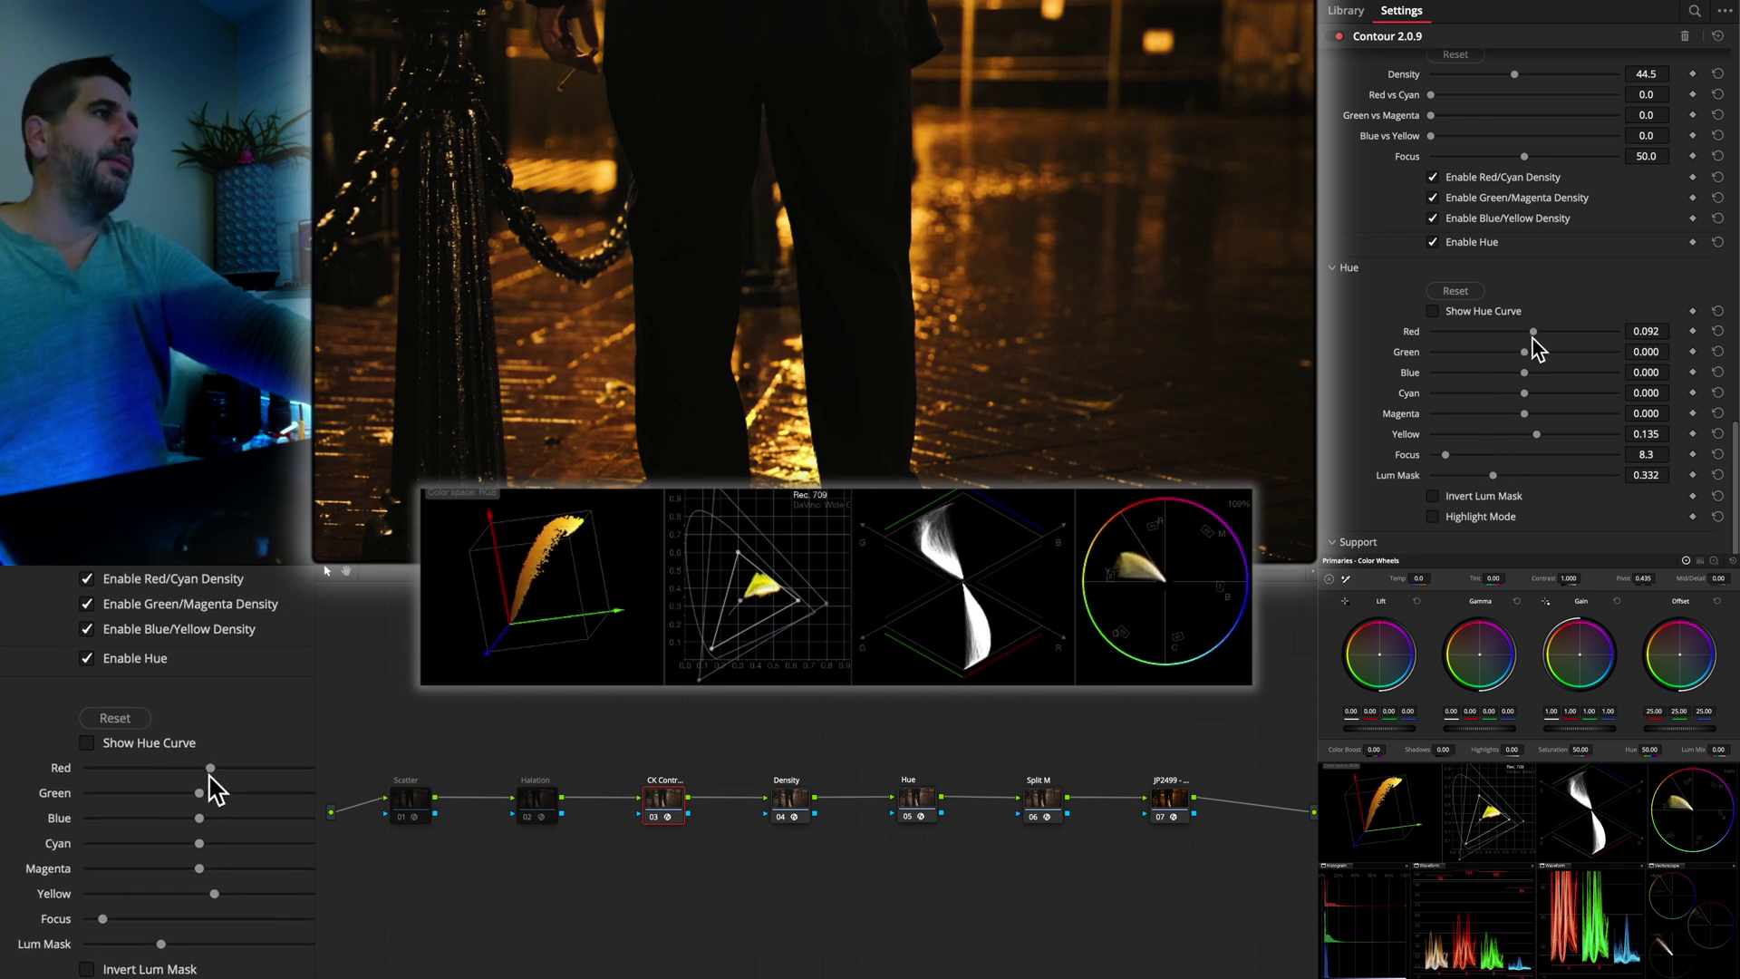
{"action": "mouse_move", "coordinate": [1533, 334]}
{"action": "left_mouse_down"}
{"action": "mouse_move", "coordinate": [1558, 341]}
{"action": "mouse_move", "coordinate": [1530, 342]}
{"action": "mouse_move", "coordinate": [1553, 356]}
{"action": "mouse_move", "coordinate": [1547, 337]}
{"action": "left_mouse_up"}
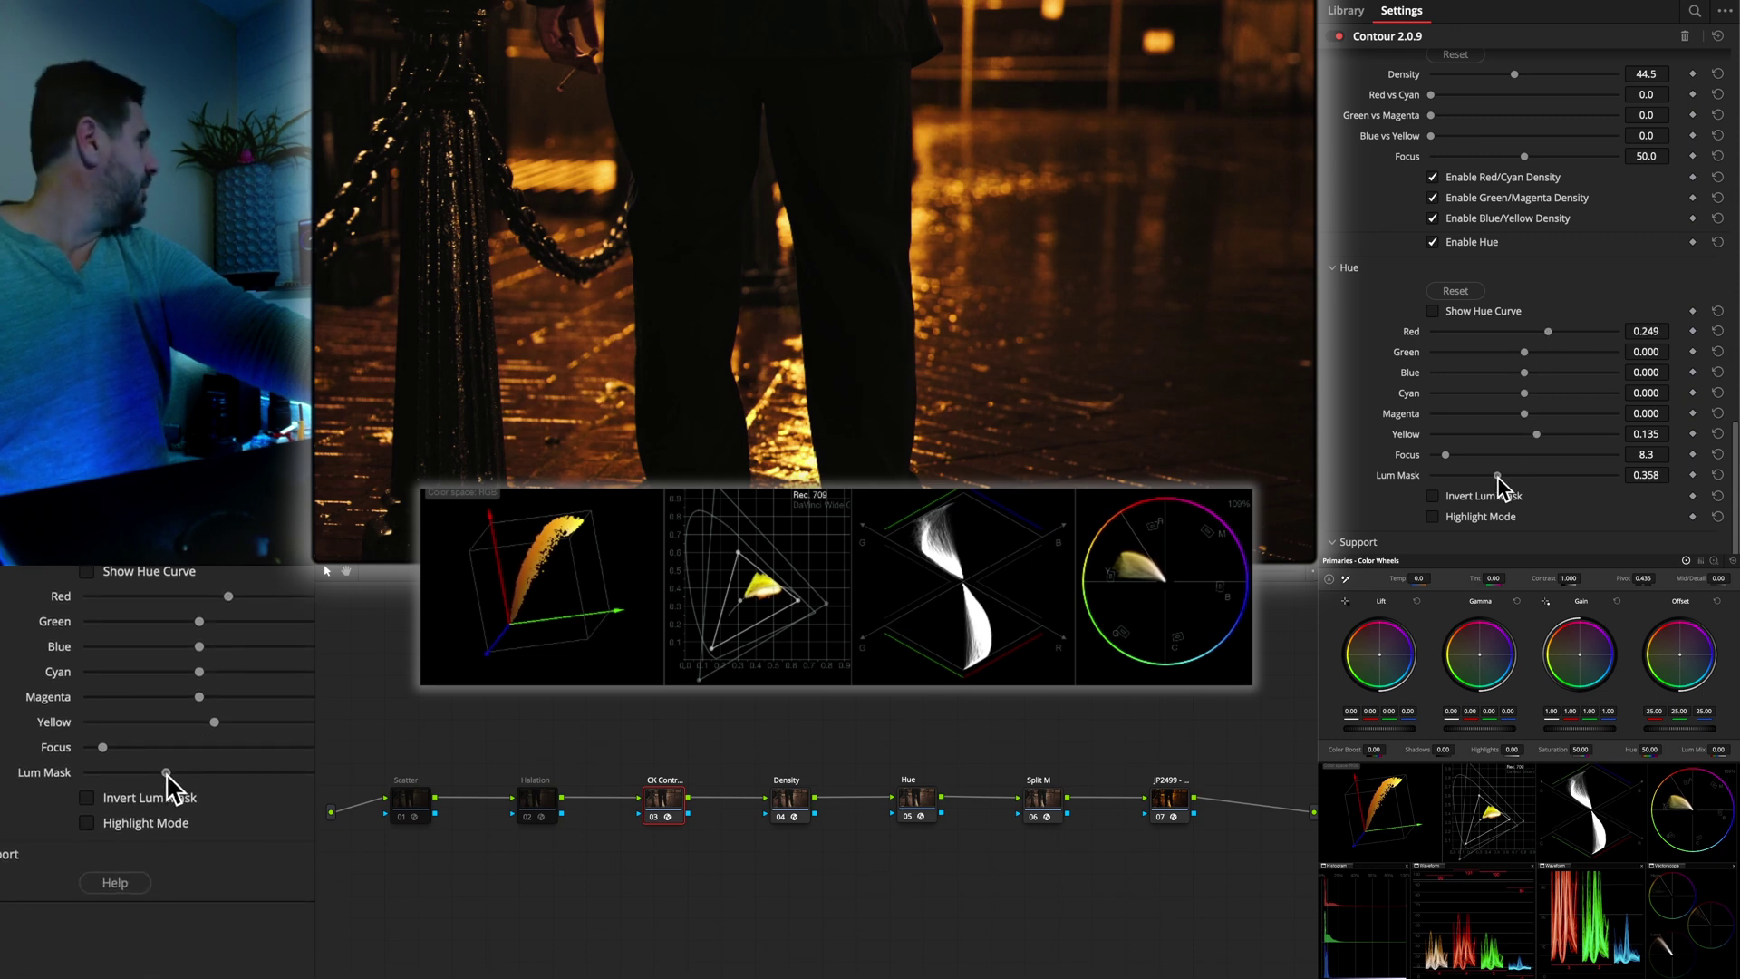
{"action": "mouse_move", "coordinate": [1497, 474]}
{"action": "left_mouse_down"}
{"action": "mouse_move", "coordinate": [1526, 475]}
{"action": "mouse_move", "coordinate": [1508, 473]}
{"action": "left_mouse_up"}
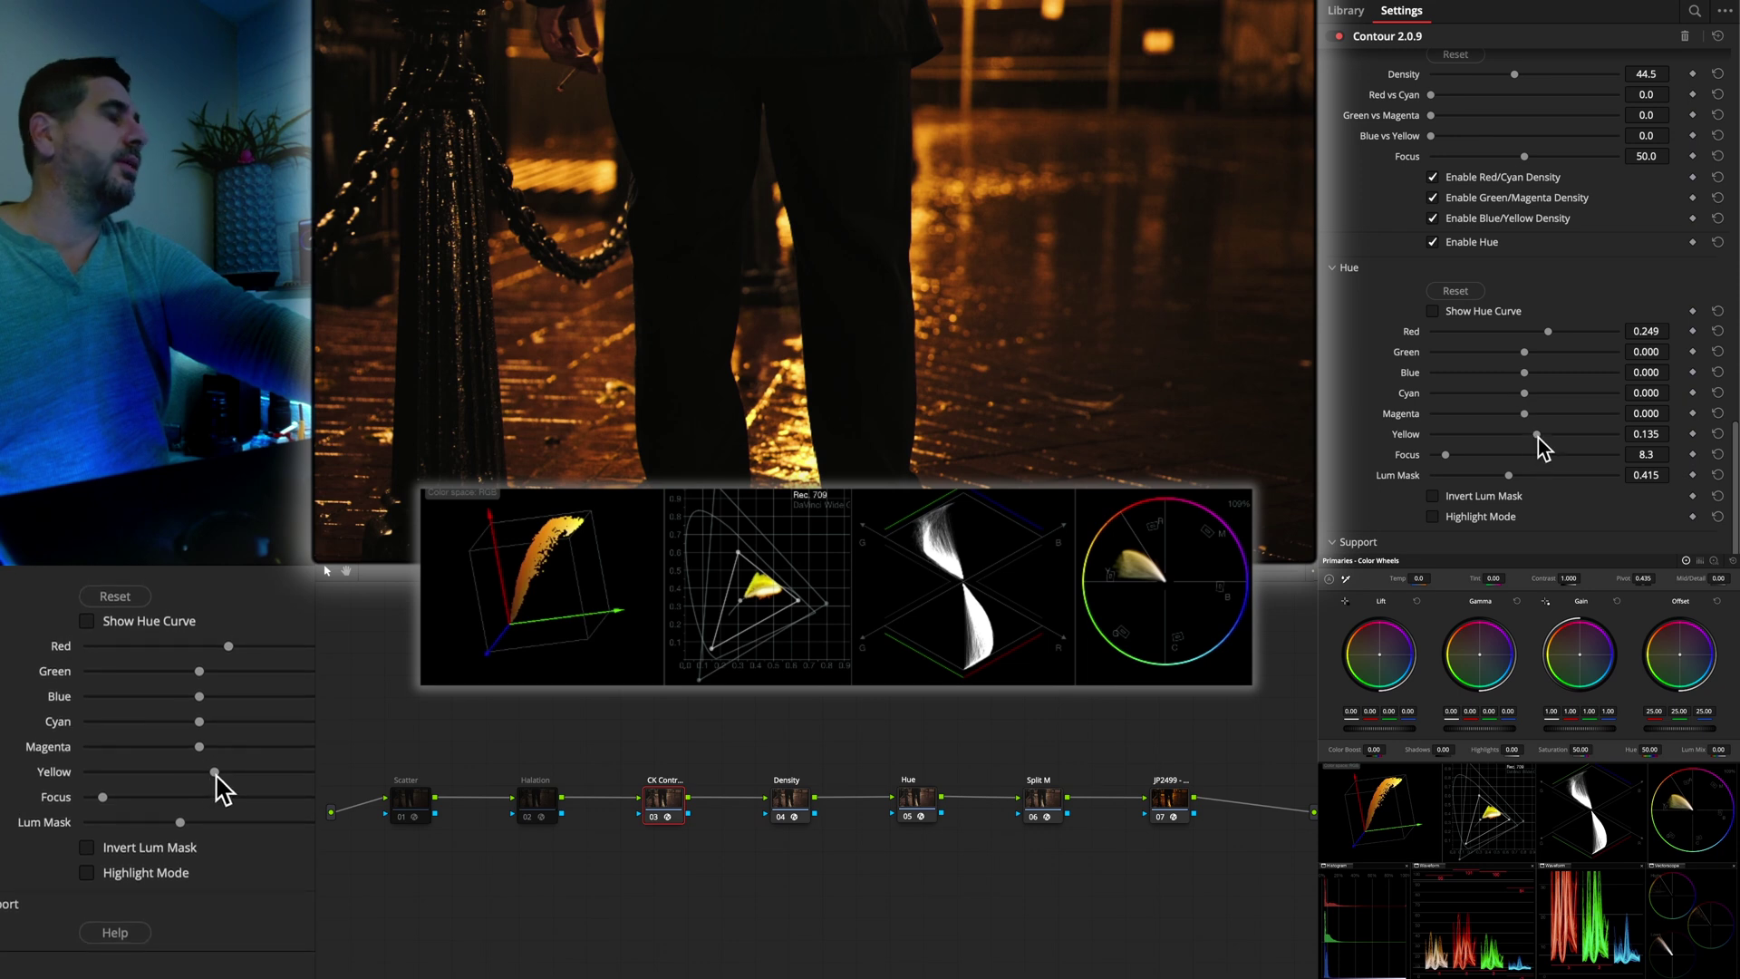
{"action": "left_click_drag", "start_coordinate": [1538, 435], "coordinate": [1502, 435]}
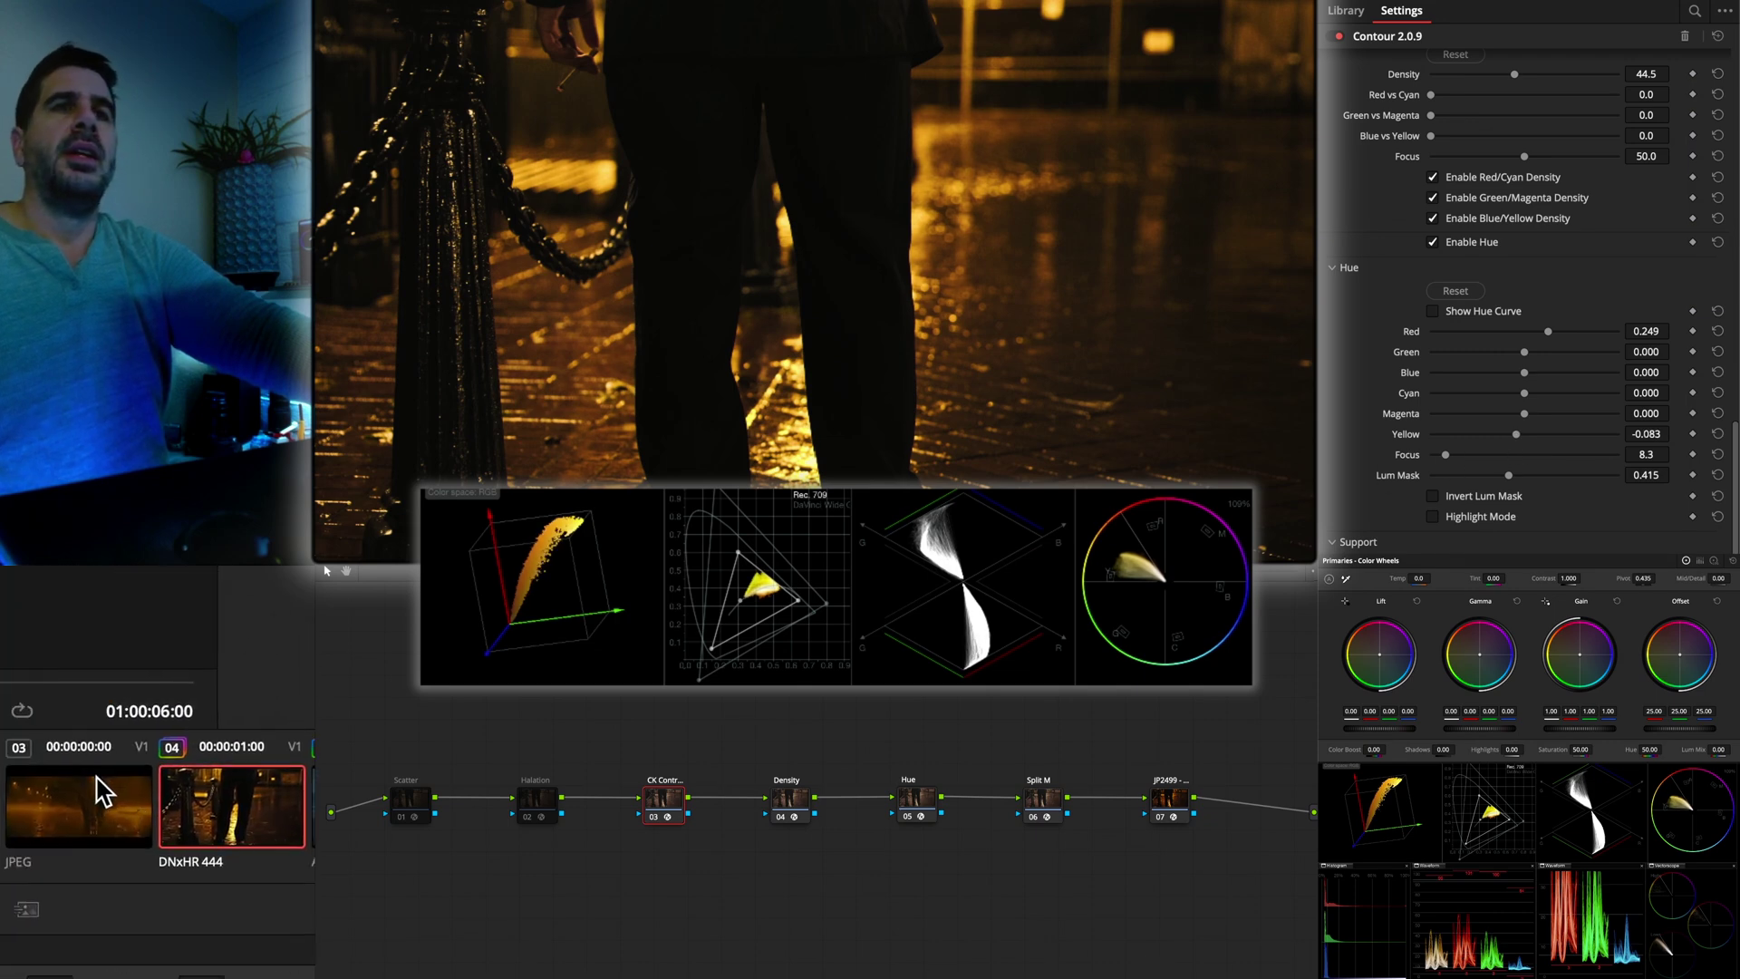
Compare the night street clip with reference clip 03 and set hueshift r to 0.162 in the OpenDRT node
{"action": "left_click", "coordinate": [100, 788]}
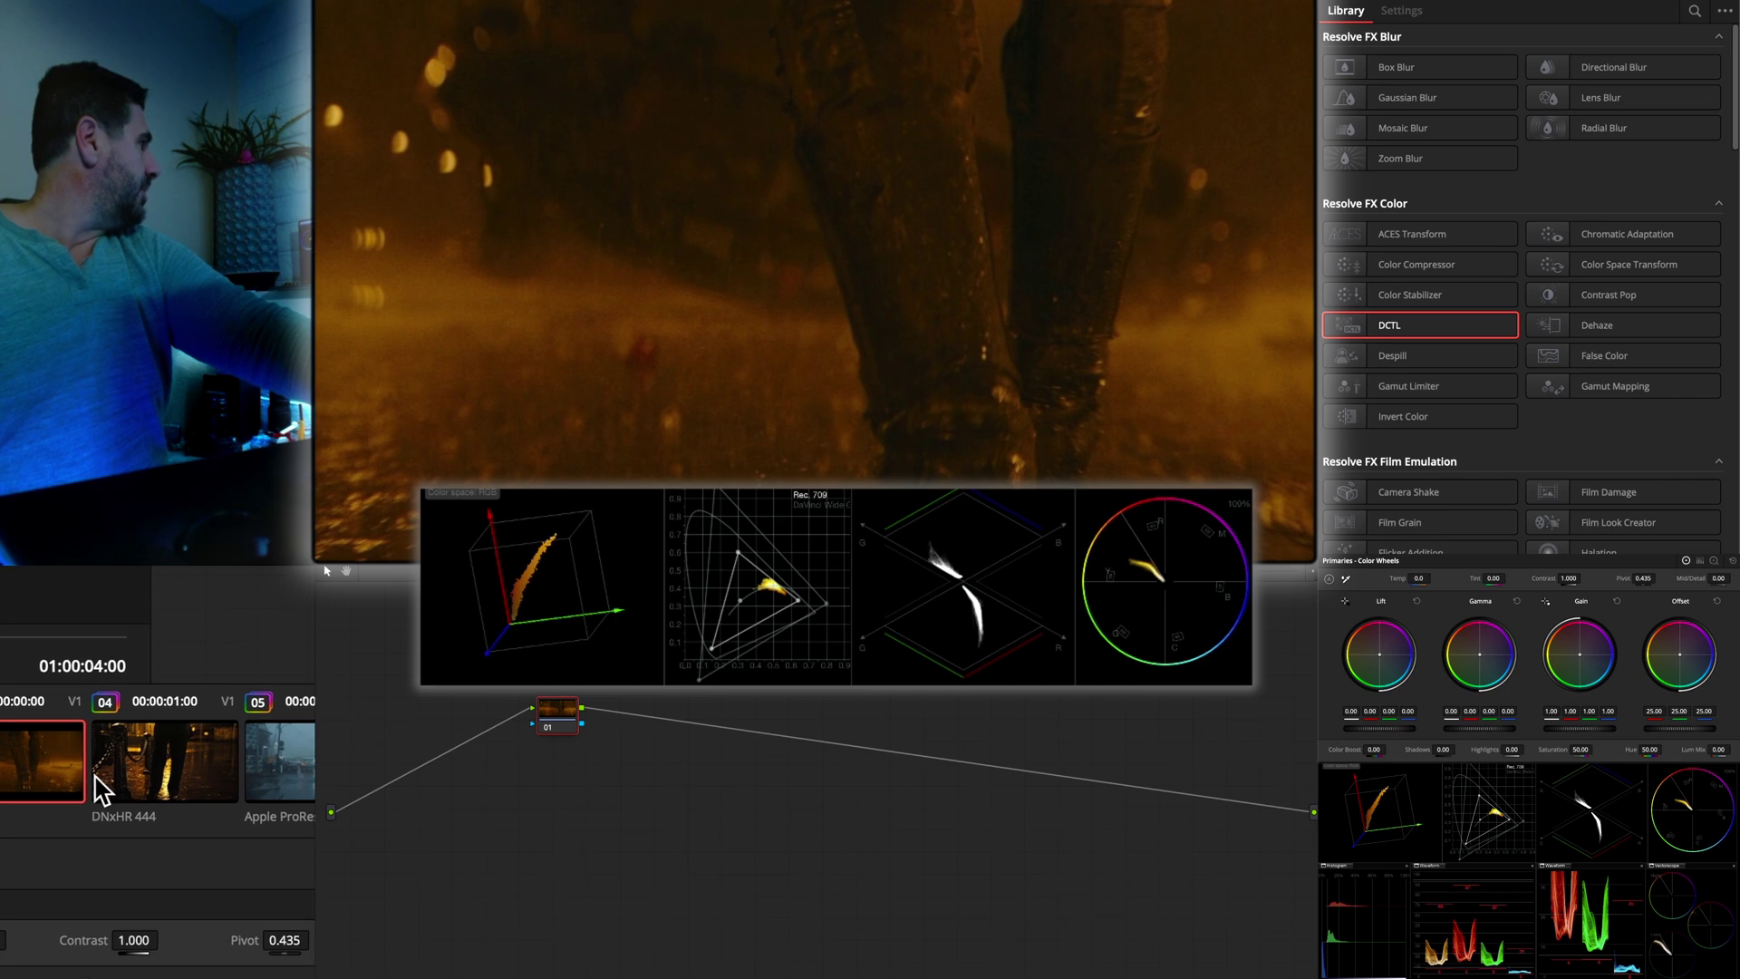
{"action": "left_click", "coordinate": [103, 788]}
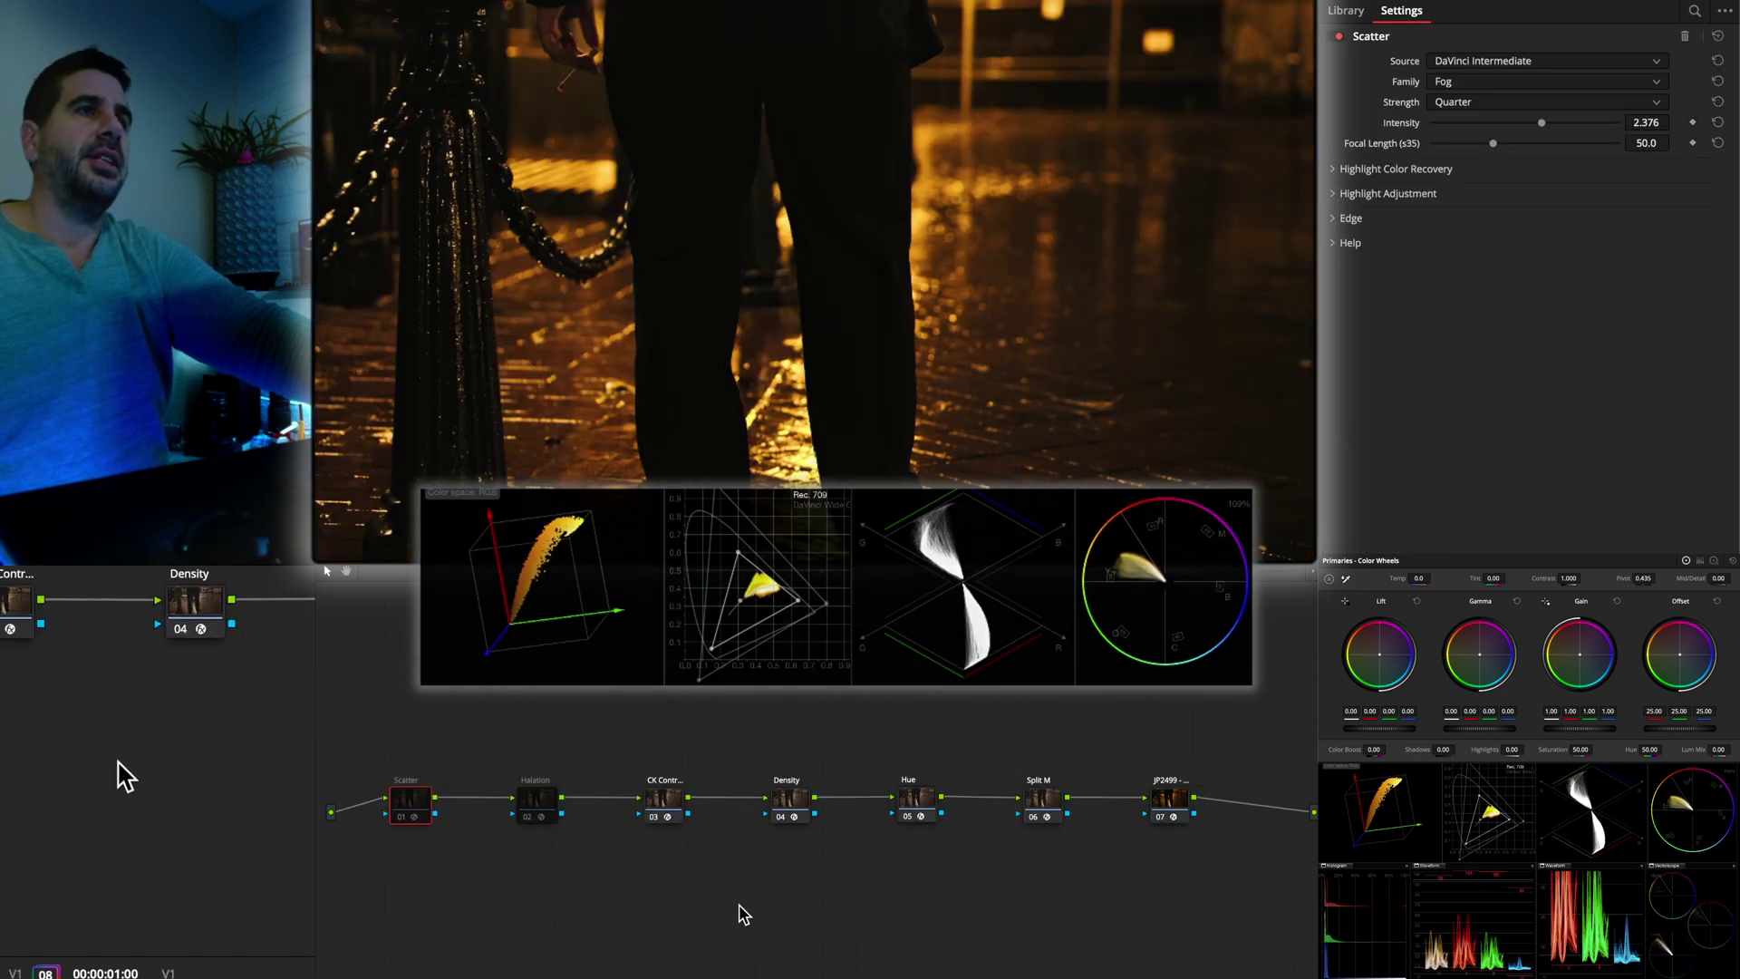
{"action": "left_click", "coordinate": [1163, 805]}
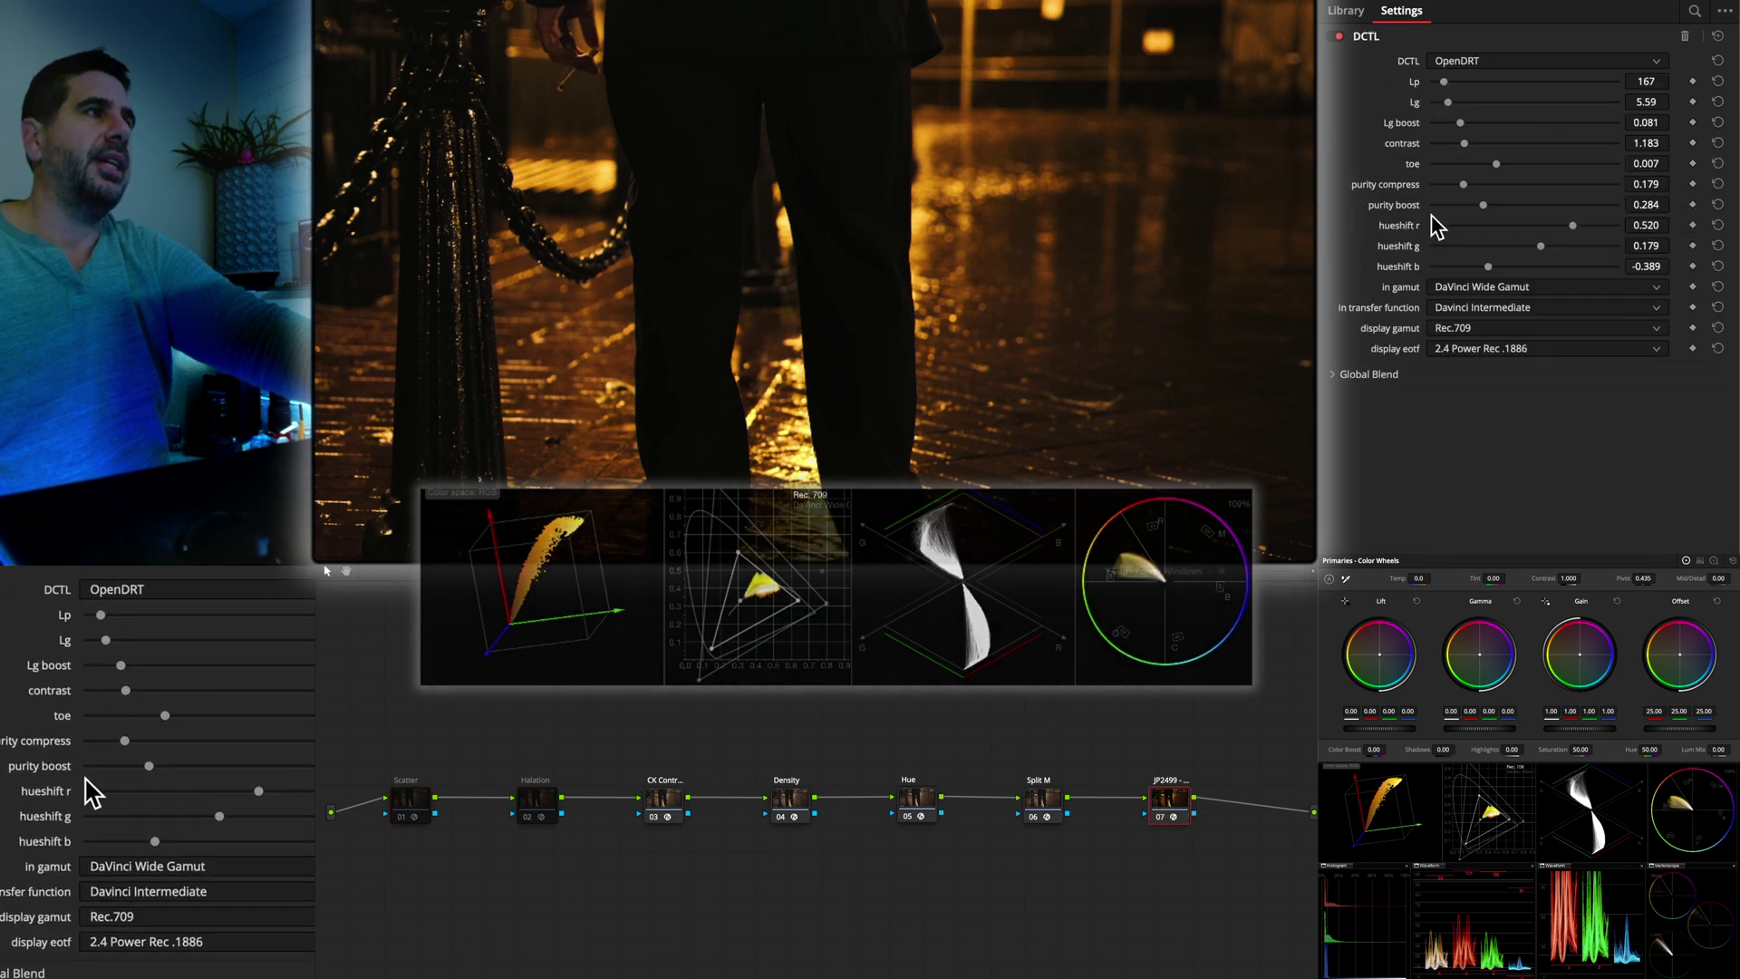
{"action": "mouse_move", "coordinate": [1574, 228]}
{"action": "left_mouse_down"}
{"action": "mouse_move", "coordinate": [1493, 229]}
{"action": "mouse_move", "coordinate": [1544, 237]}
{"action": "left_mouse_up"}
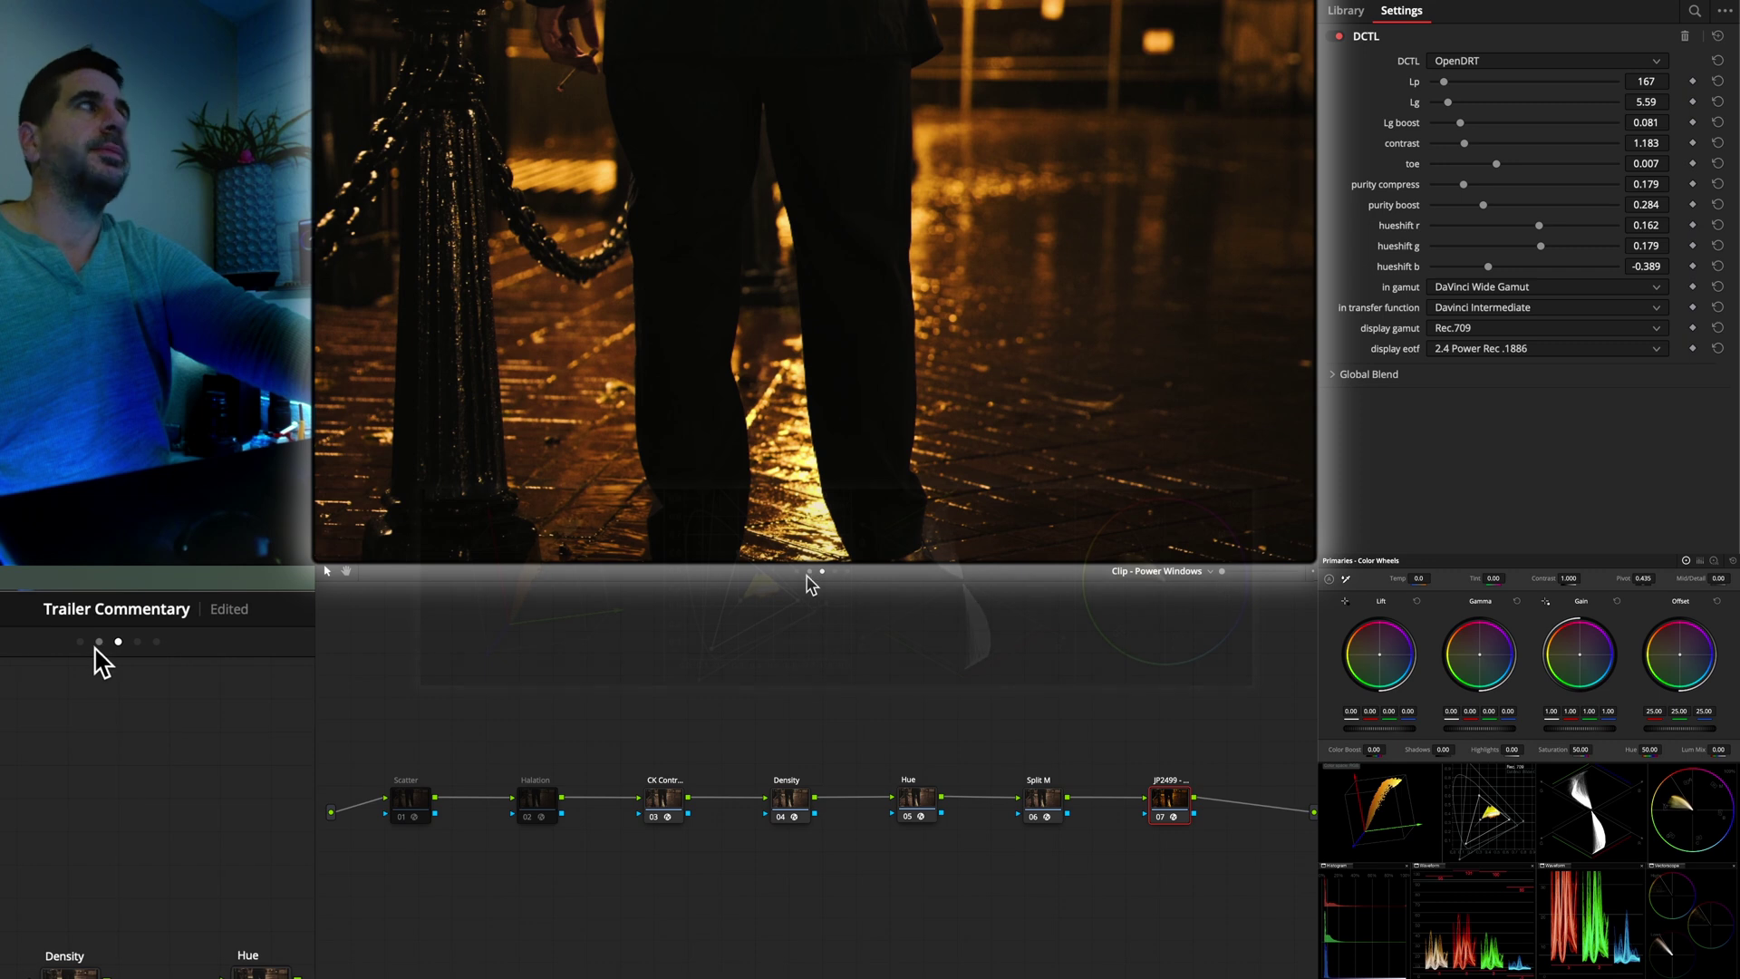
In the Exposure Balance graph, set EXP/Cont Lift 0.03, Gamma -0.03, Gain about 0.63, and Color Bal Gain to red 1.15, green 0.93, blue 0.77
{"action": "left_click", "coordinate": [798, 573]}
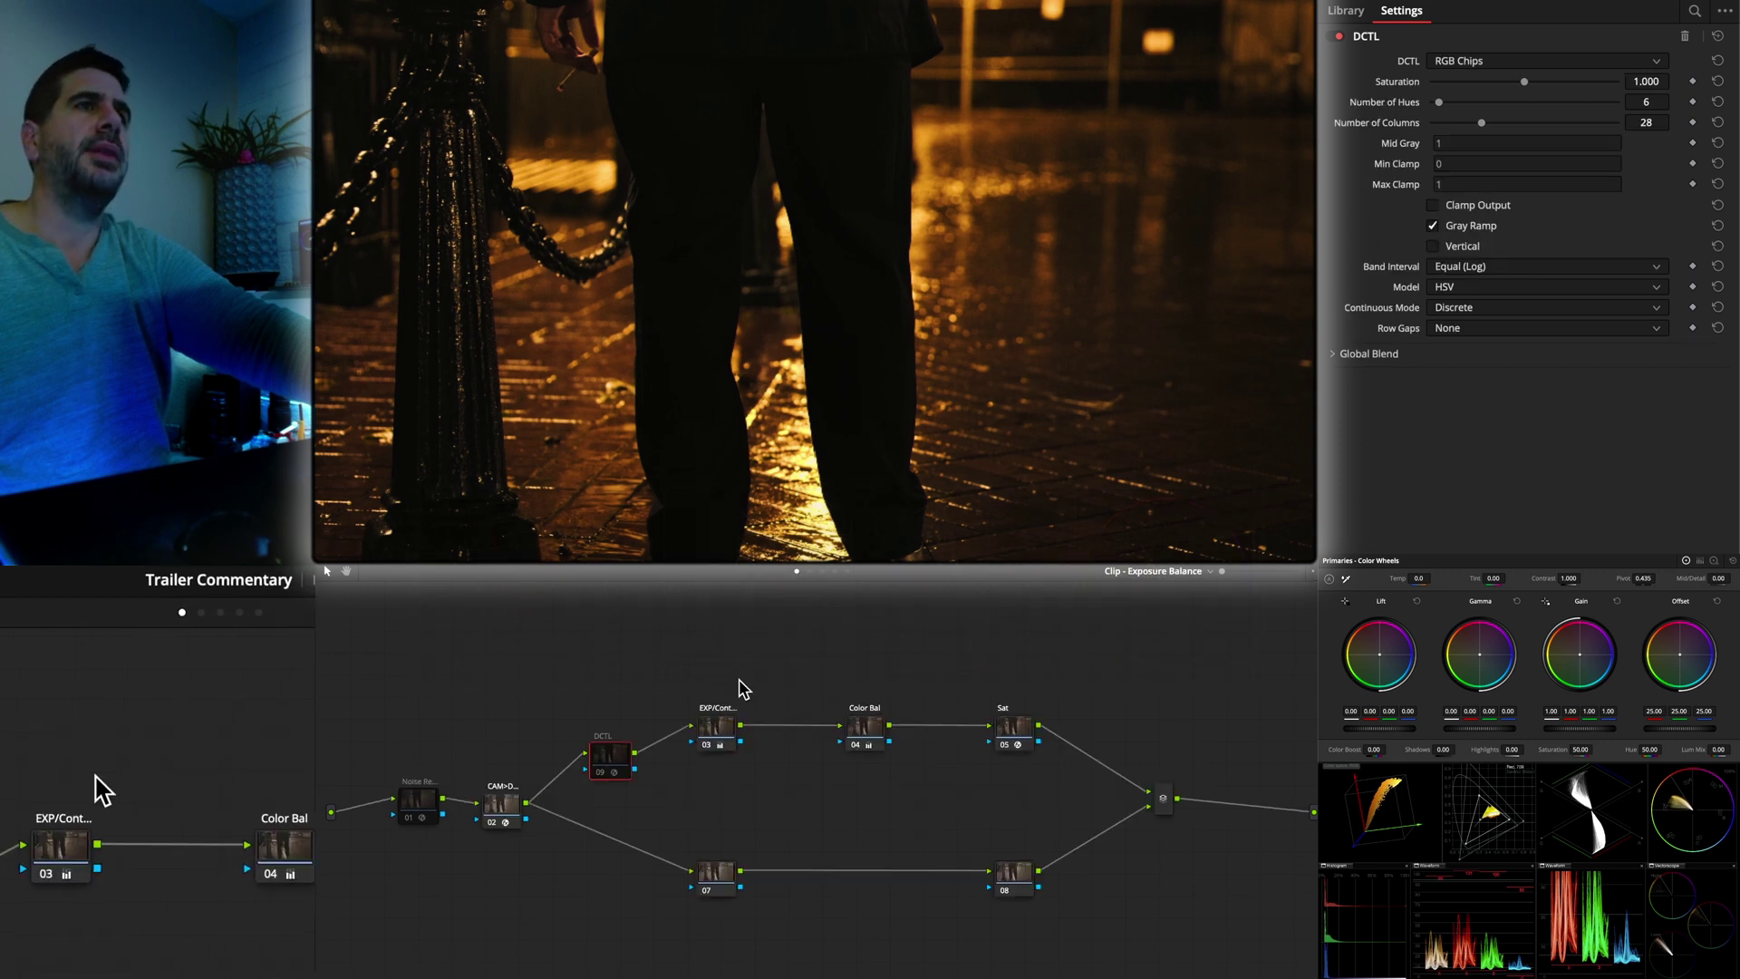
{"action": "left_click", "coordinate": [722, 728]}
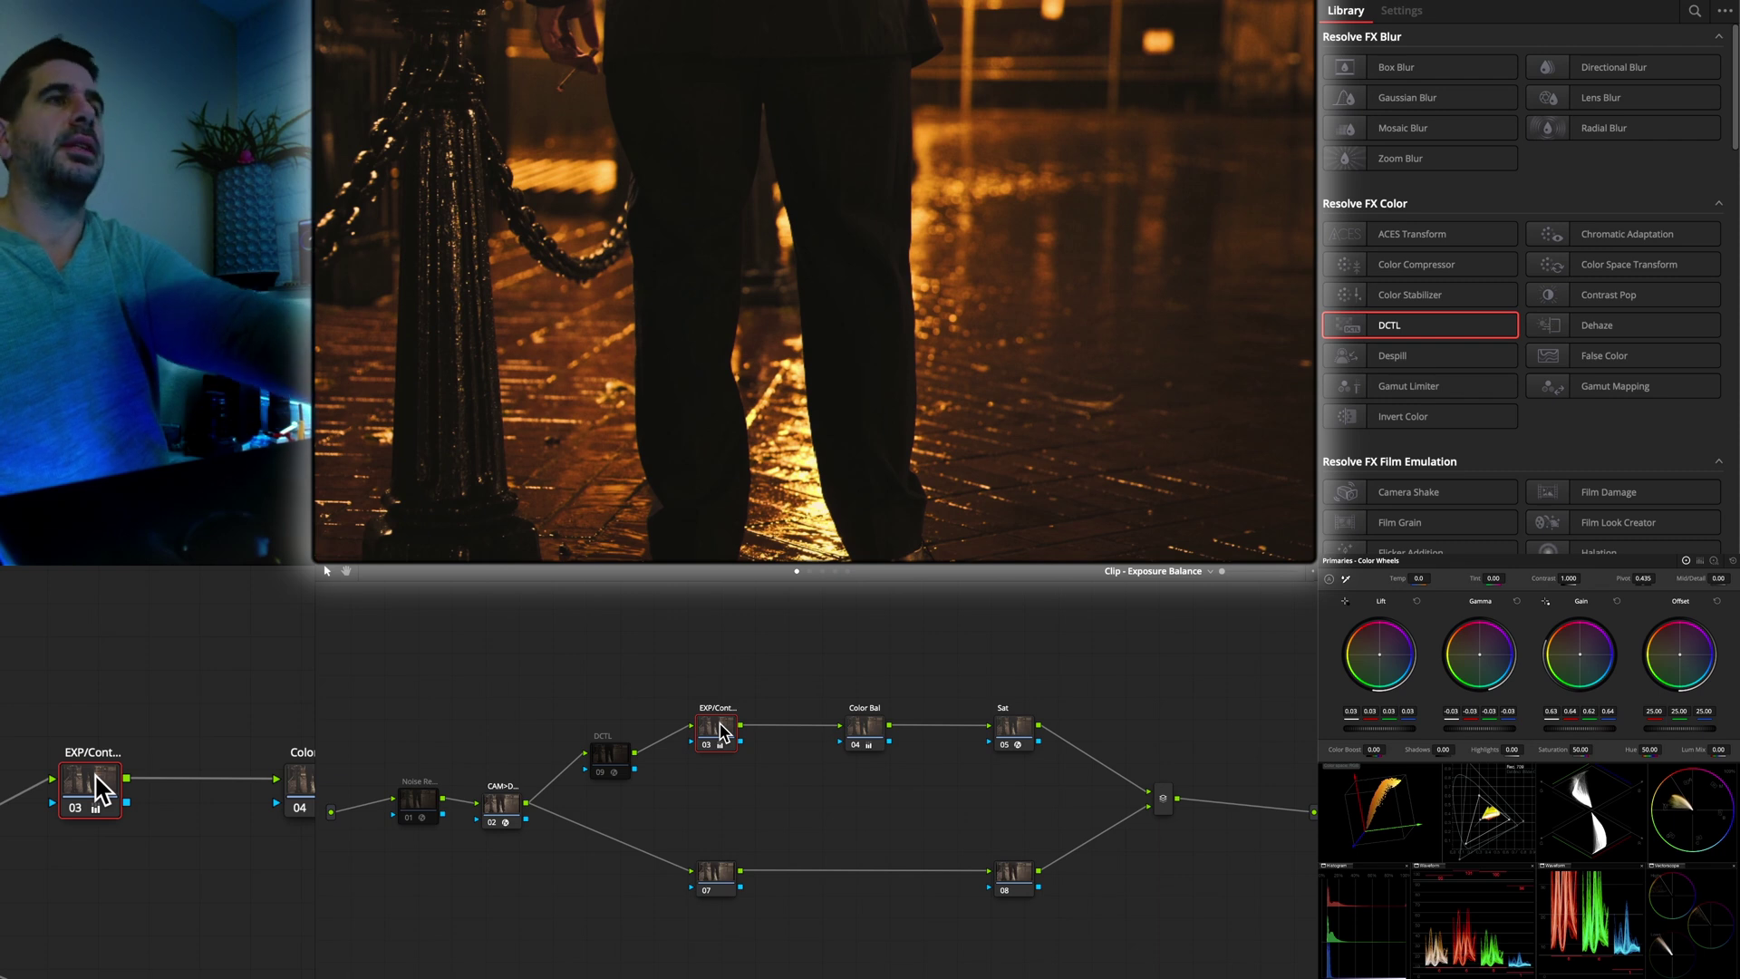
{"action": "left_click", "coordinate": [855, 727]}
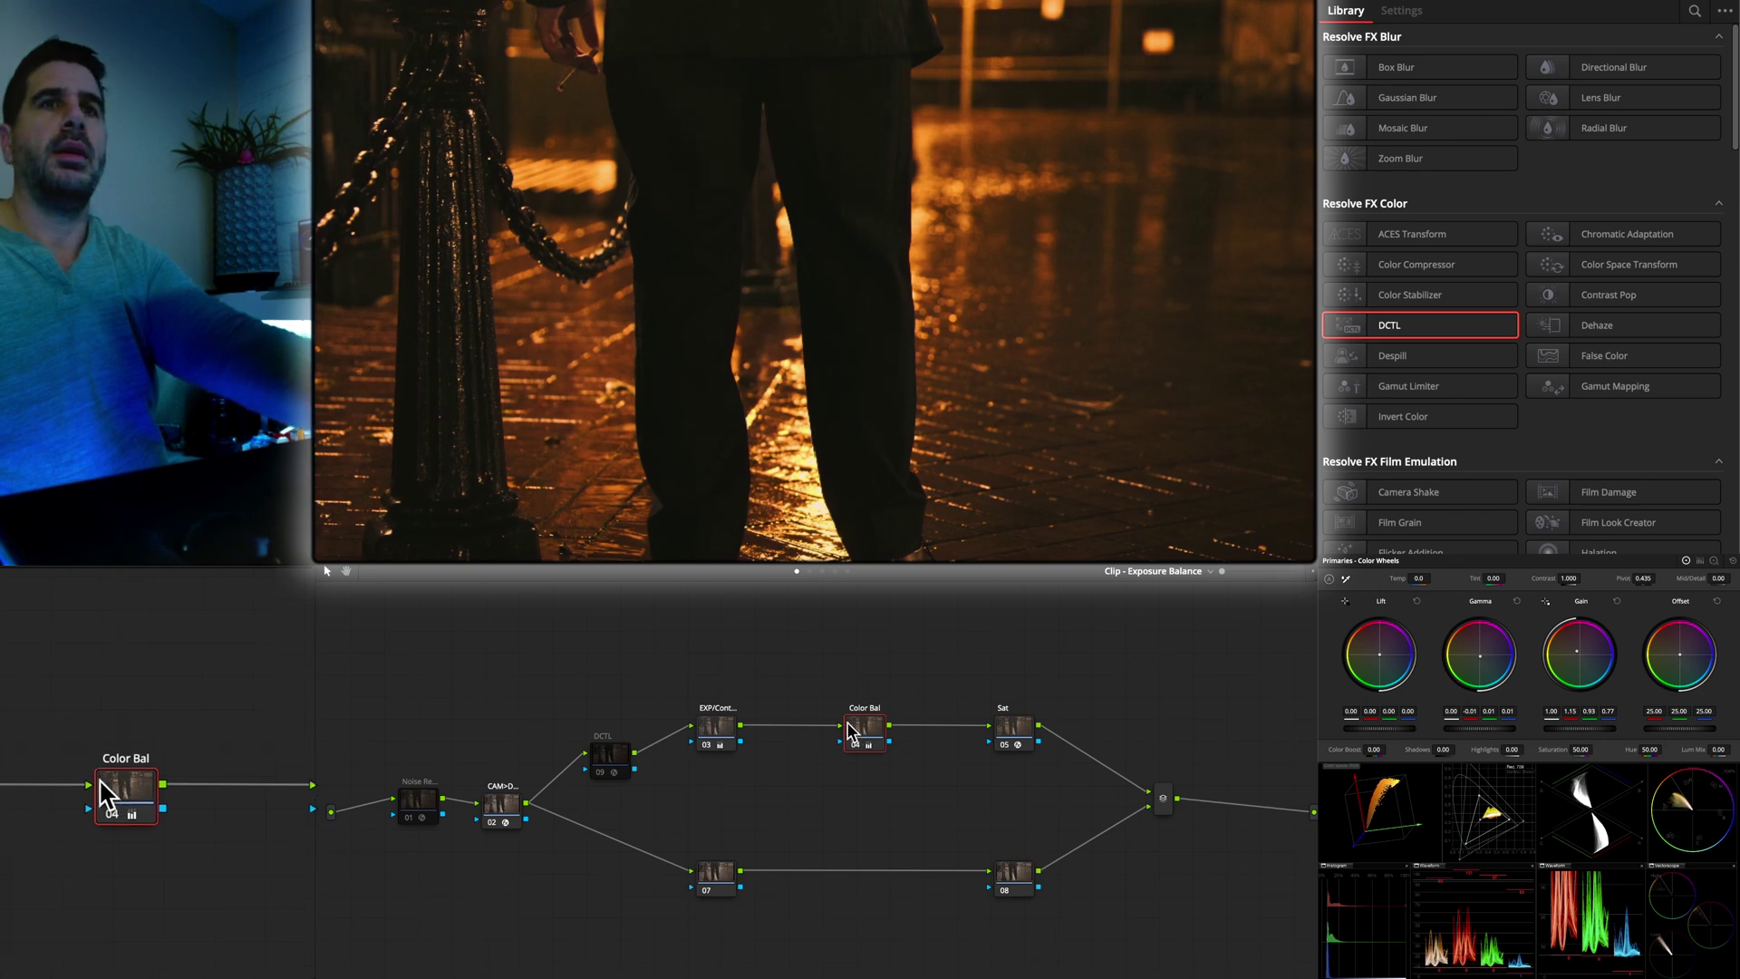
Compare the reference still in clip 03 with the graded night street clip
{"action": "left_click", "coordinate": [91, 786]}
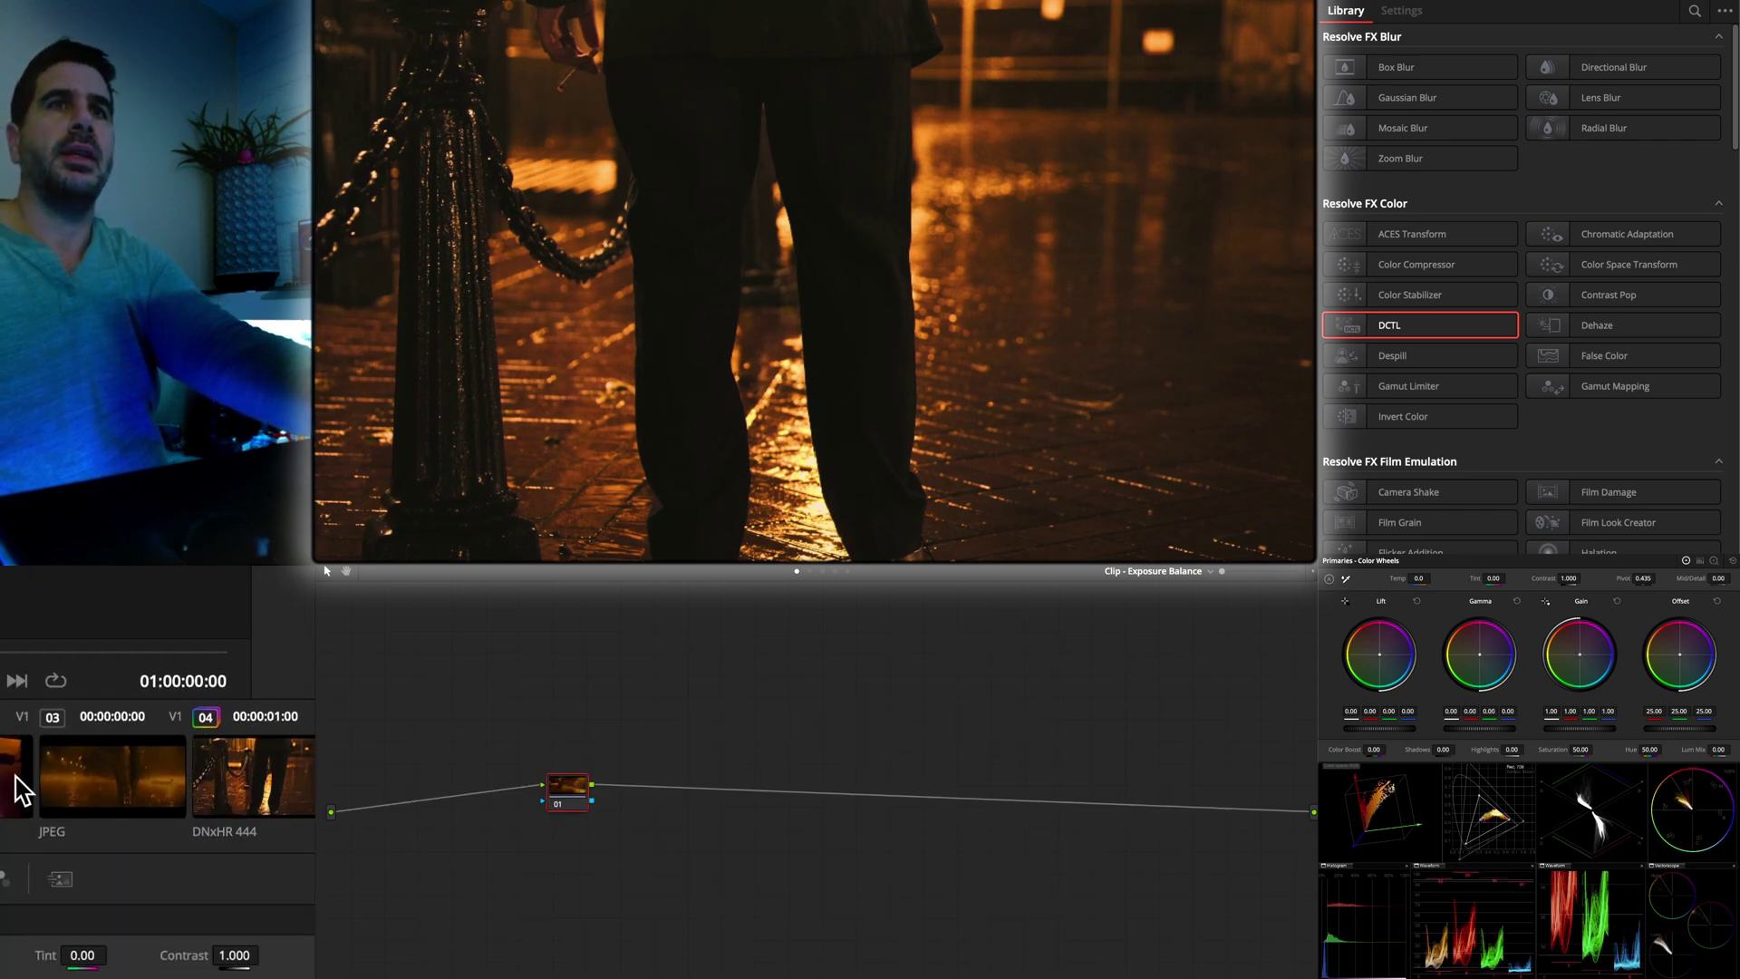
{"action": "left_click", "coordinate": [91, 789]}
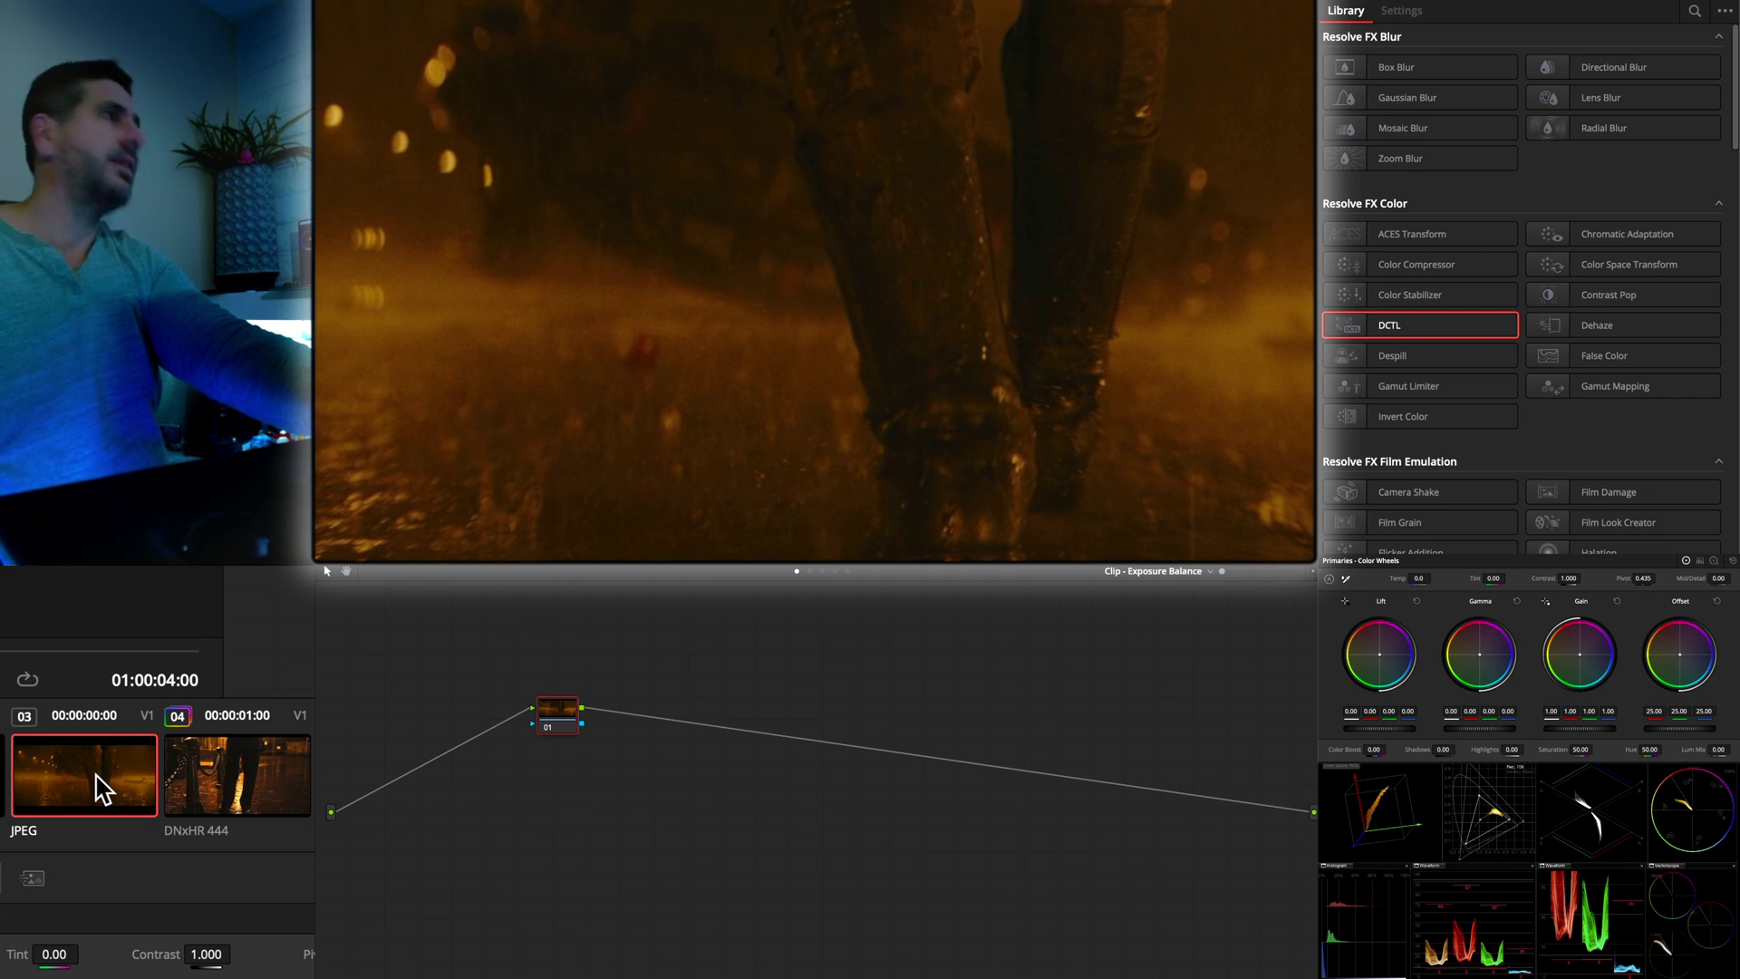
{"action": "key", "text": "Down"}
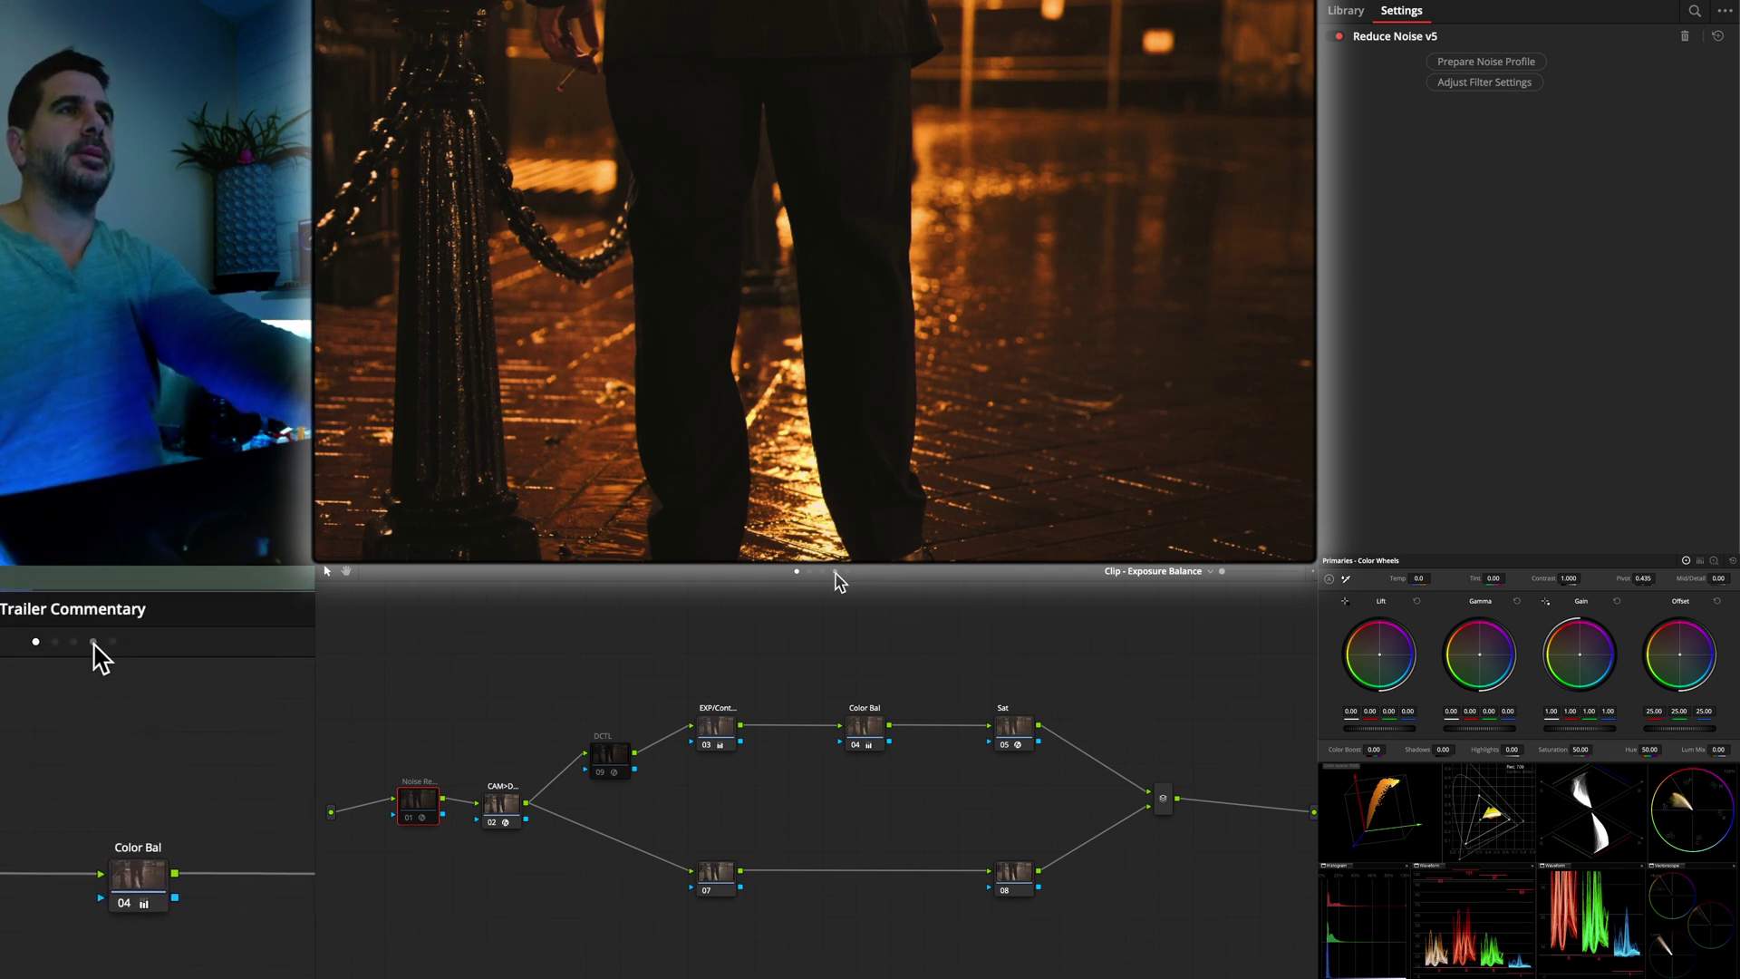
Try a Global Sat of 0.013 in the MONO-SAT node and reset it
{"action": "left_click", "coordinate": [1013, 726]}
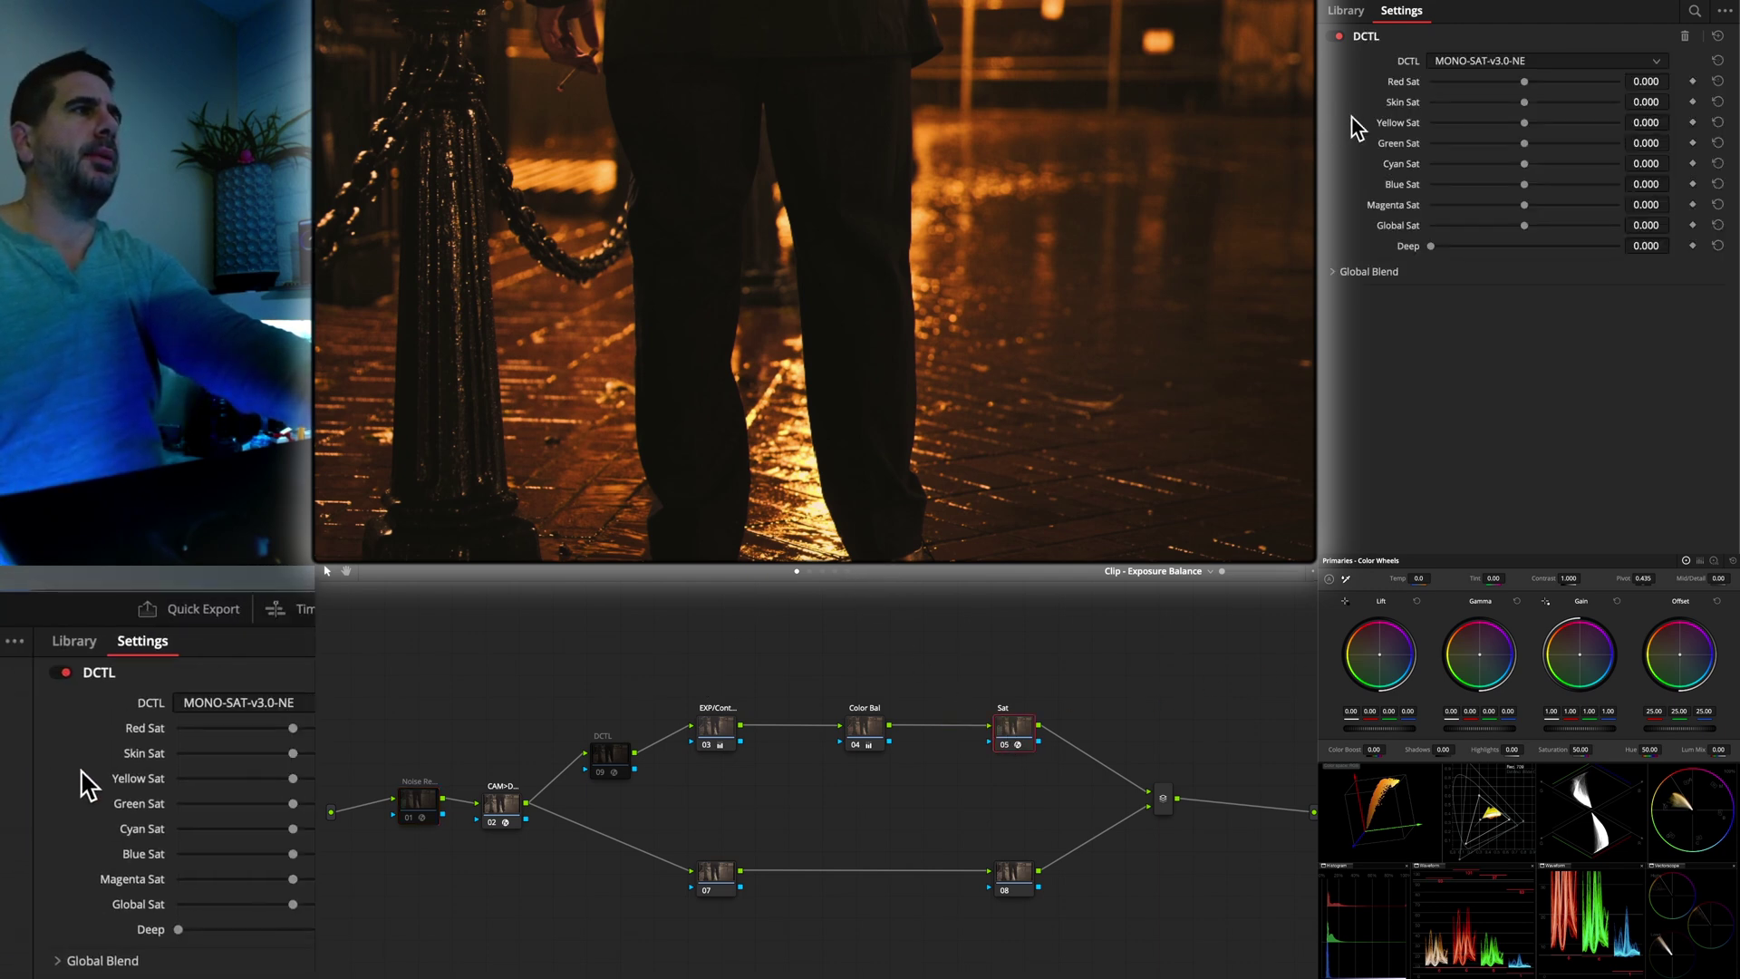
{"action": "mouse_move", "coordinate": [1523, 225]}
{"action": "left_mouse_down"}
{"action": "mouse_move", "coordinate": [1496, 227]}
{"action": "mouse_move", "coordinate": [1529, 225]}
{"action": "left_mouse_up"}
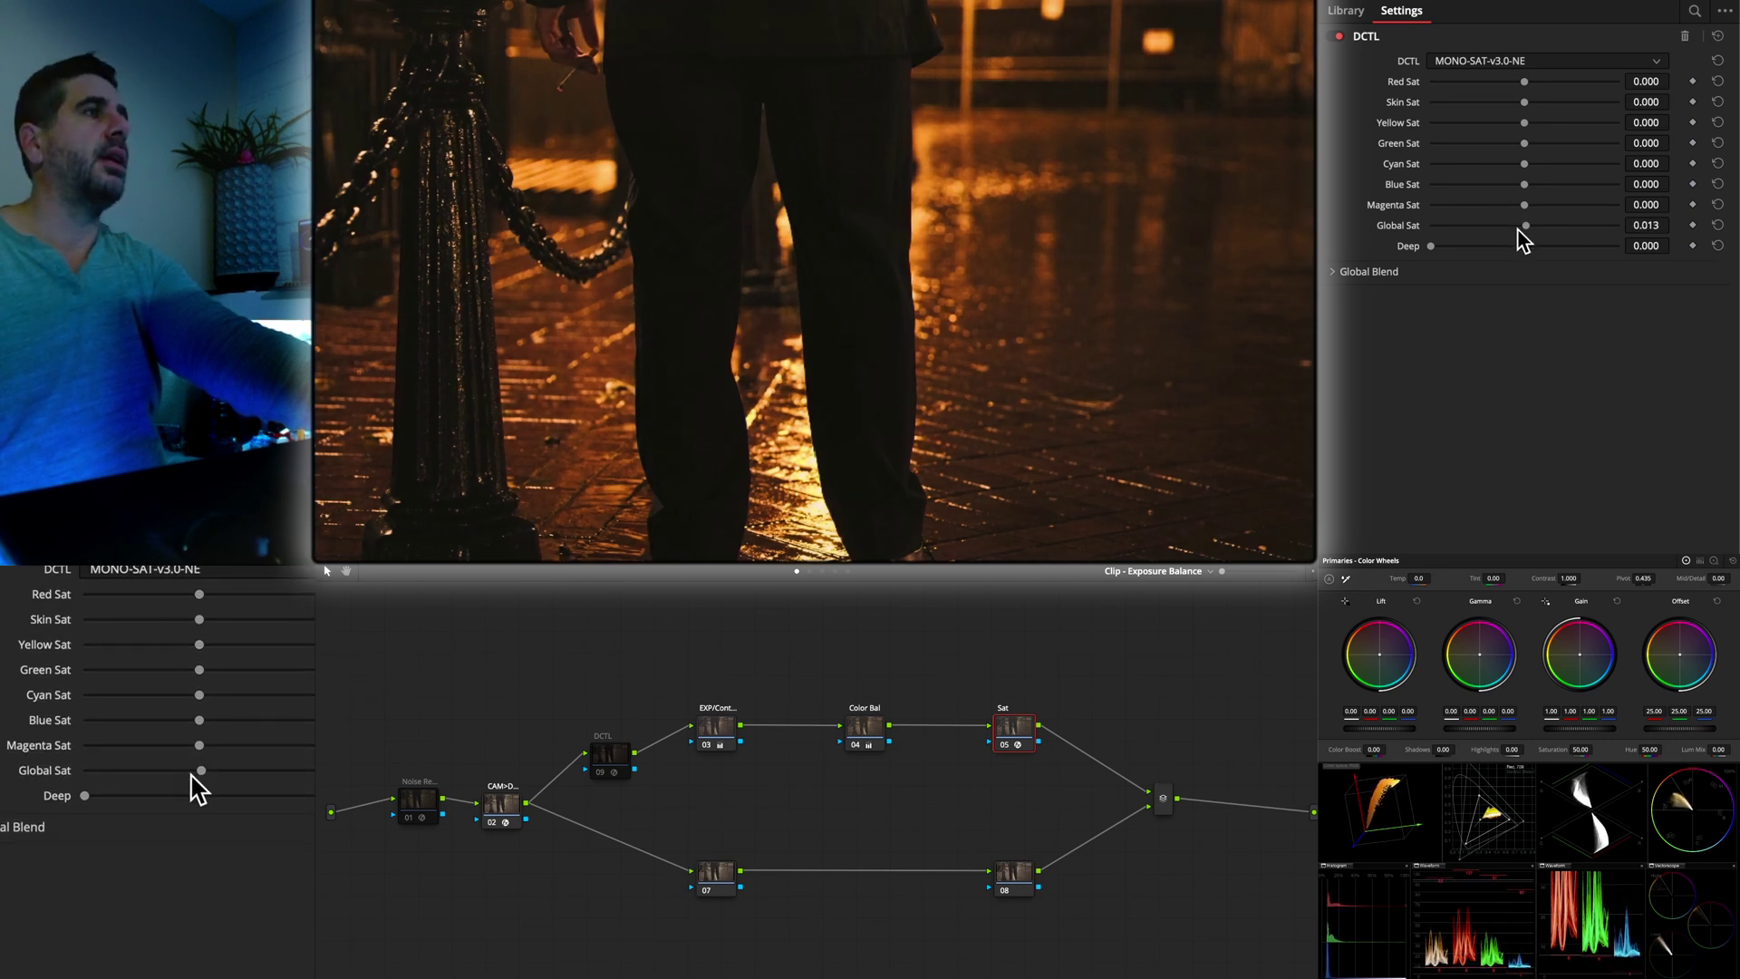
{"action": "double_click", "coordinate": [1409, 226]}
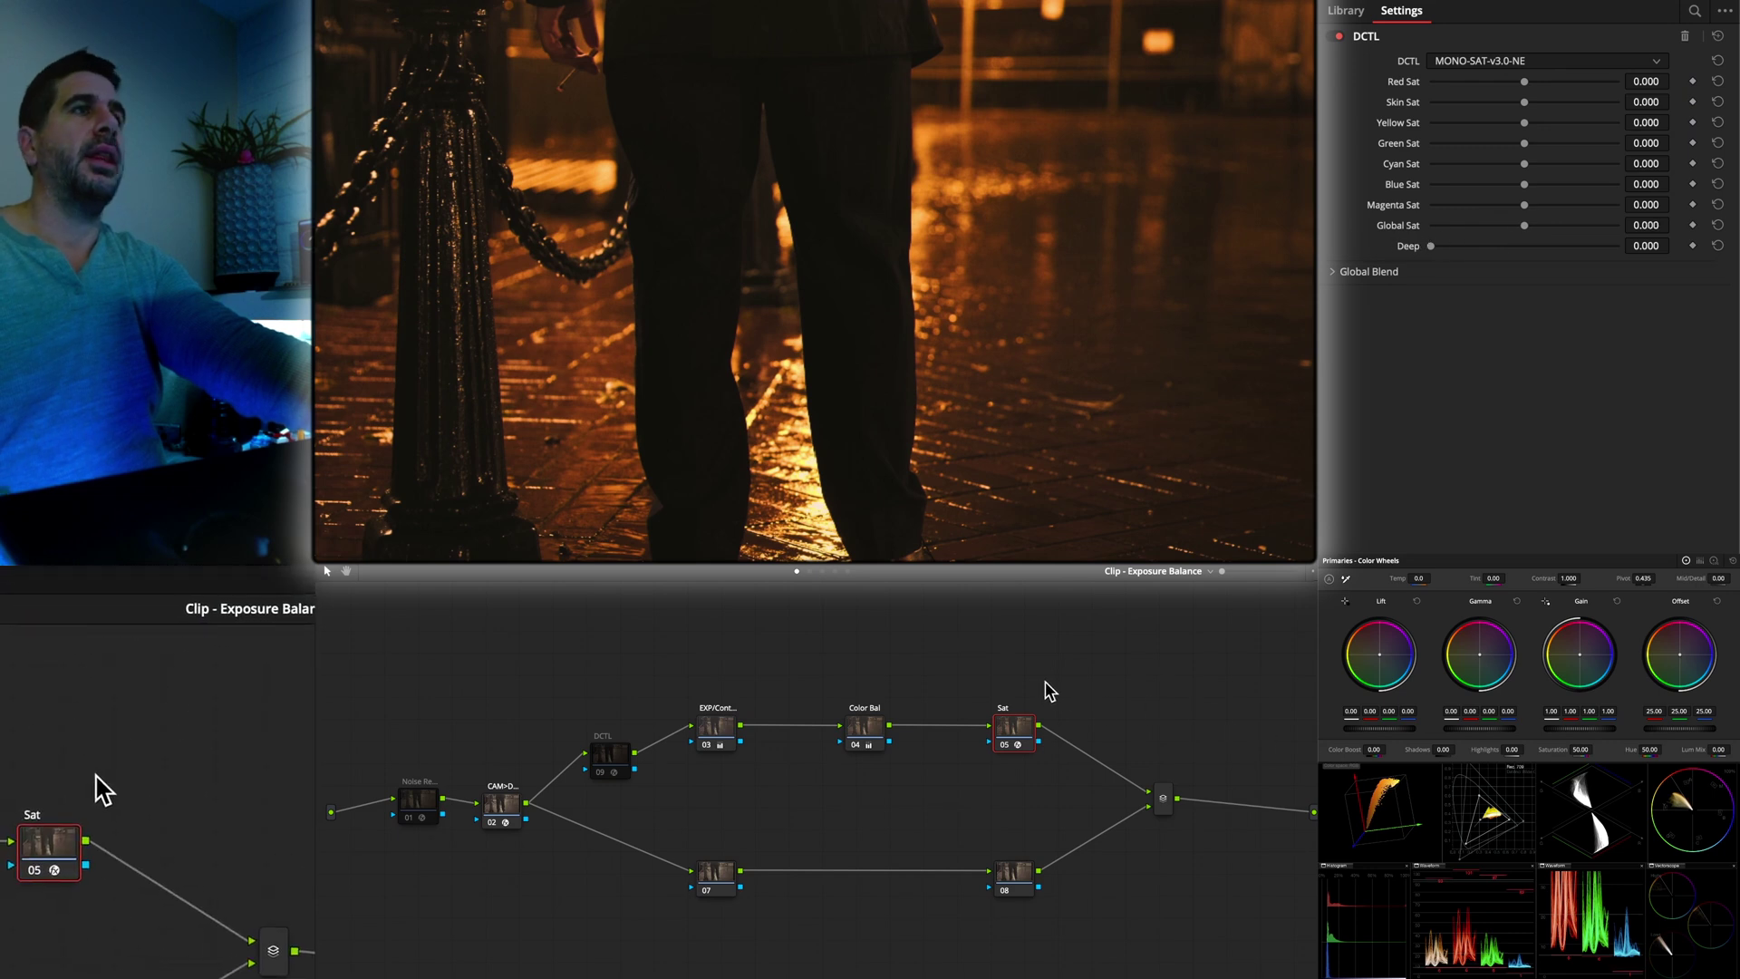
Apply the night street grade from clip 04 to the foggy street clip 05
{"action": "left_click", "coordinate": [835, 573]}
{"action": "left_click", "coordinate": [825, 573]}
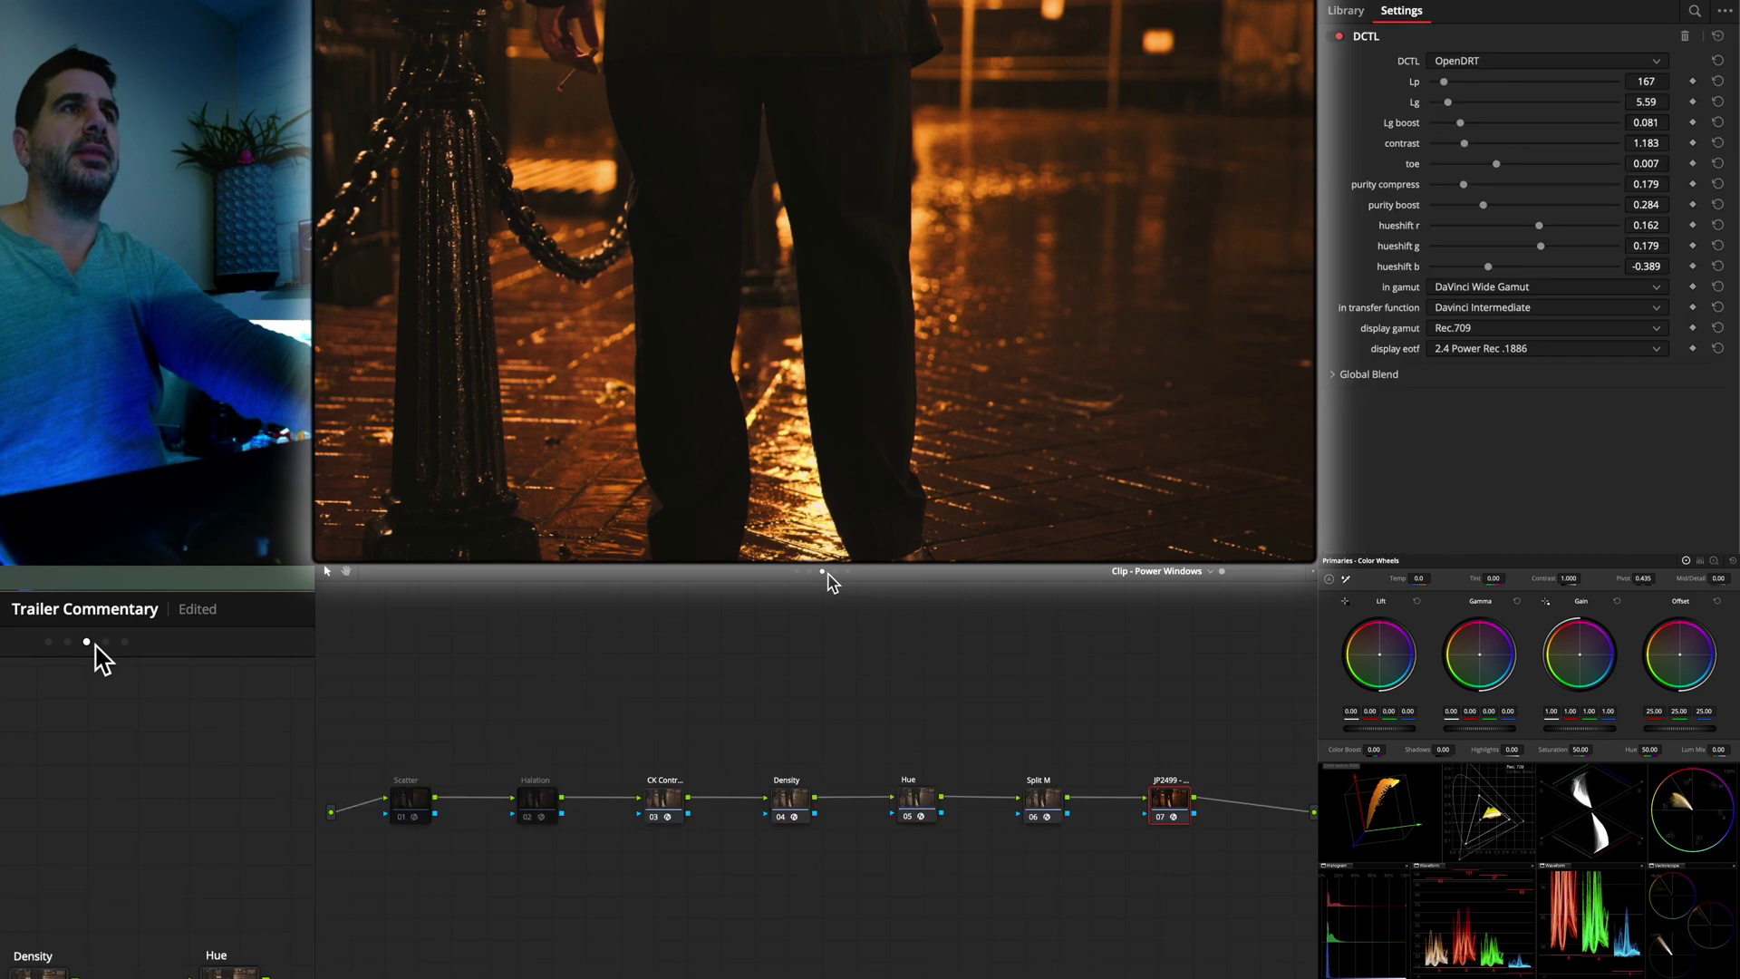
{"action": "left_click", "coordinate": [97, 785]}
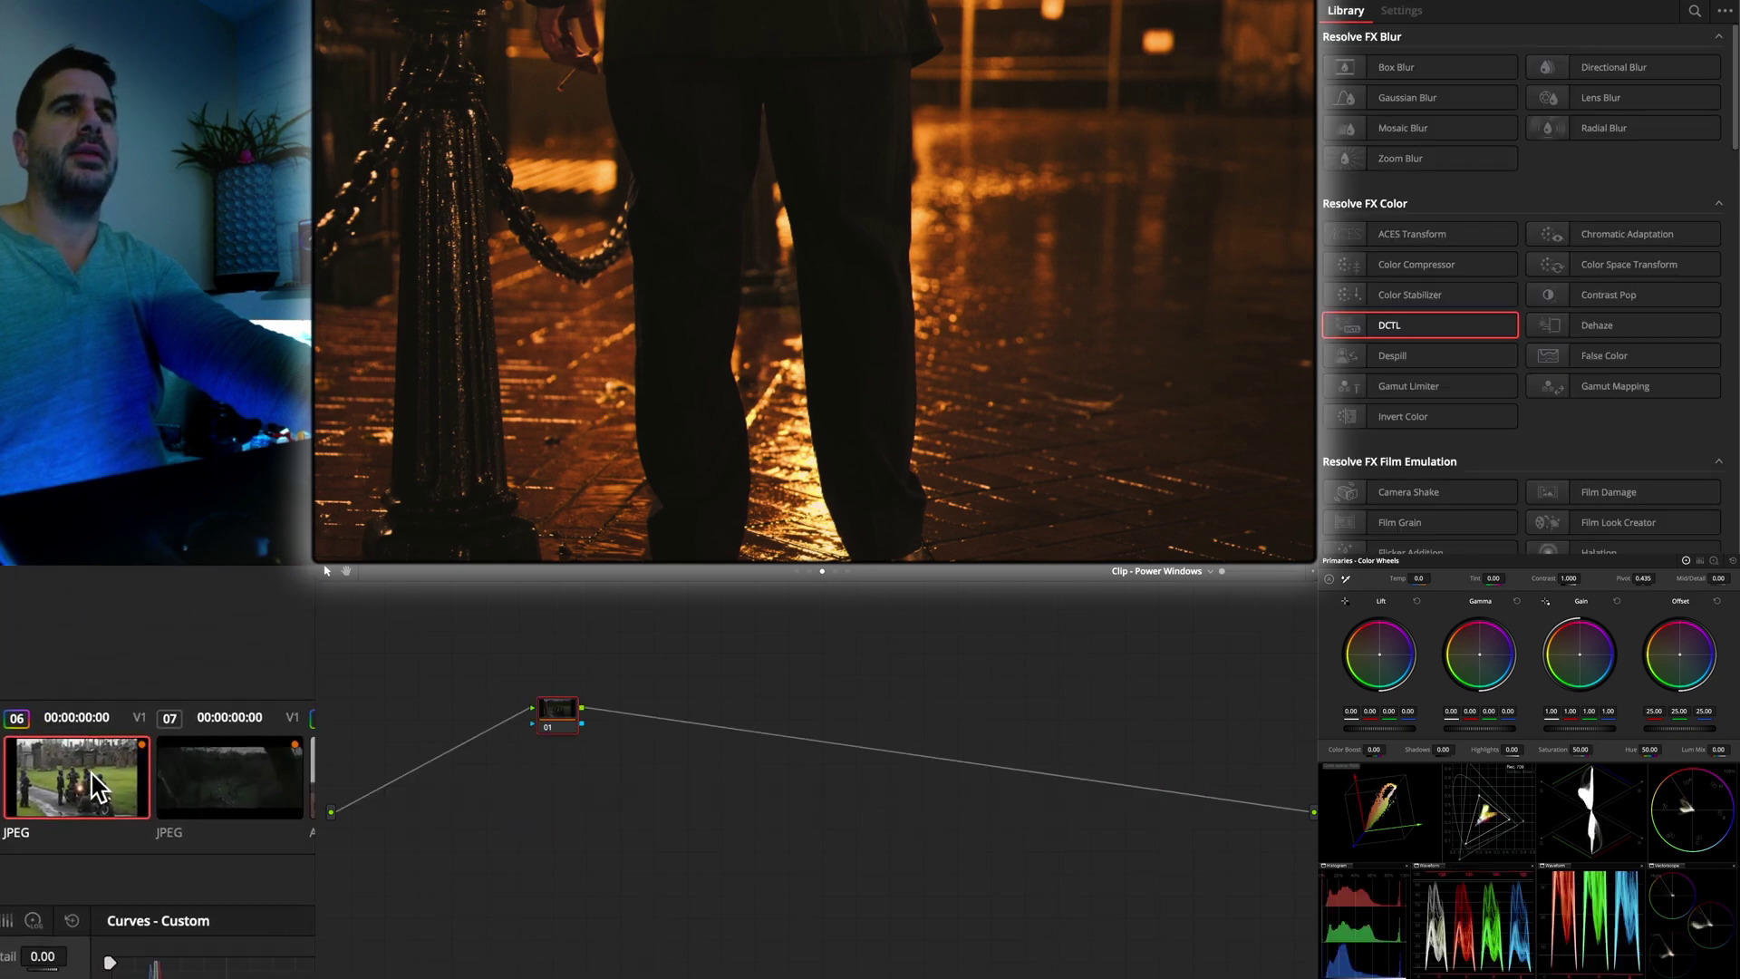
{"action": "left_click", "coordinate": [104, 789]}
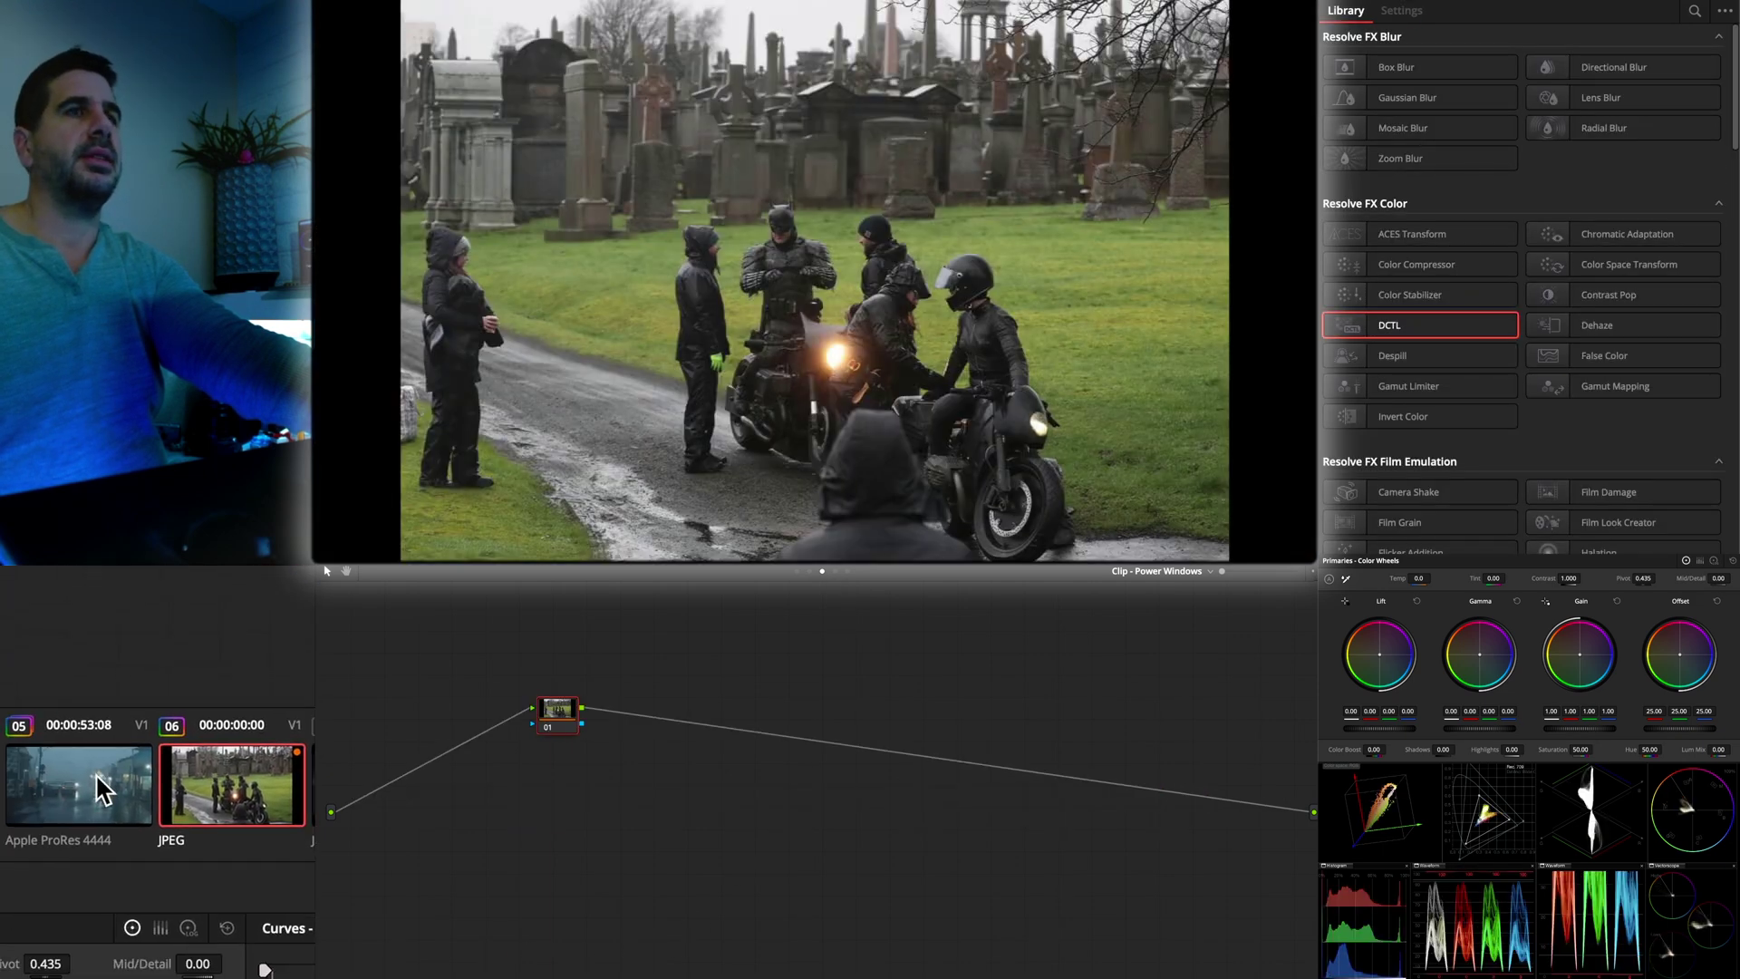
{"action": "key", "text": "Up"}
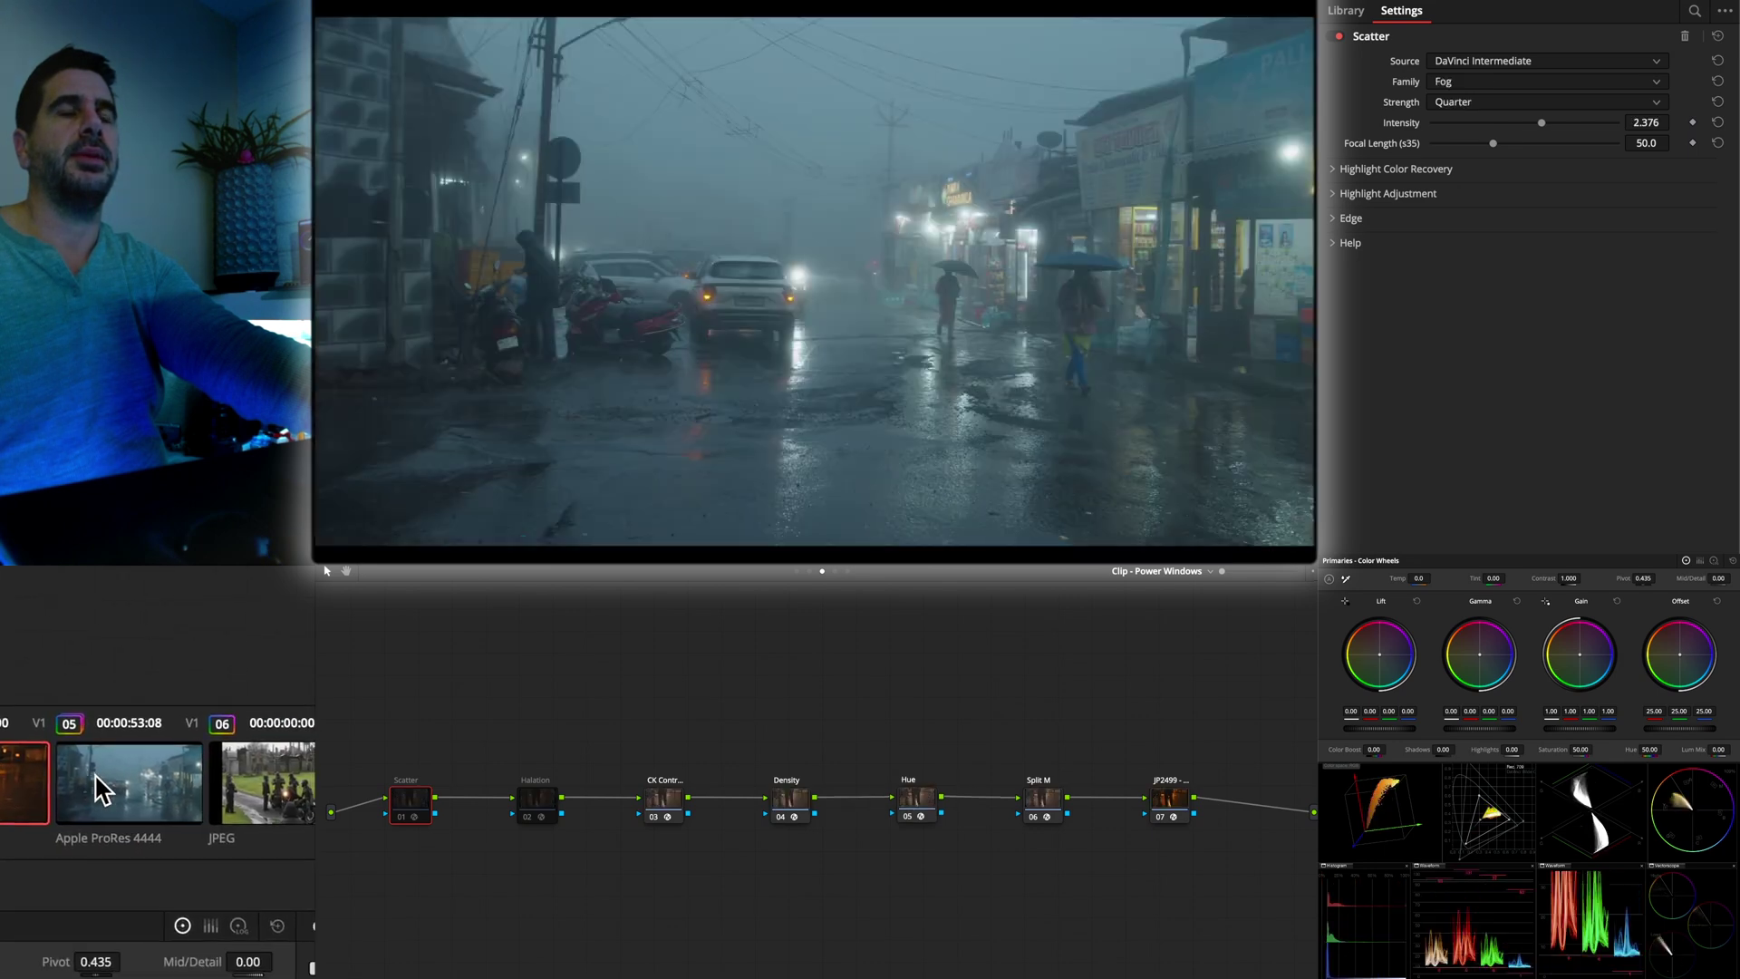
{"action": "left_click", "coordinate": [97, 780]}
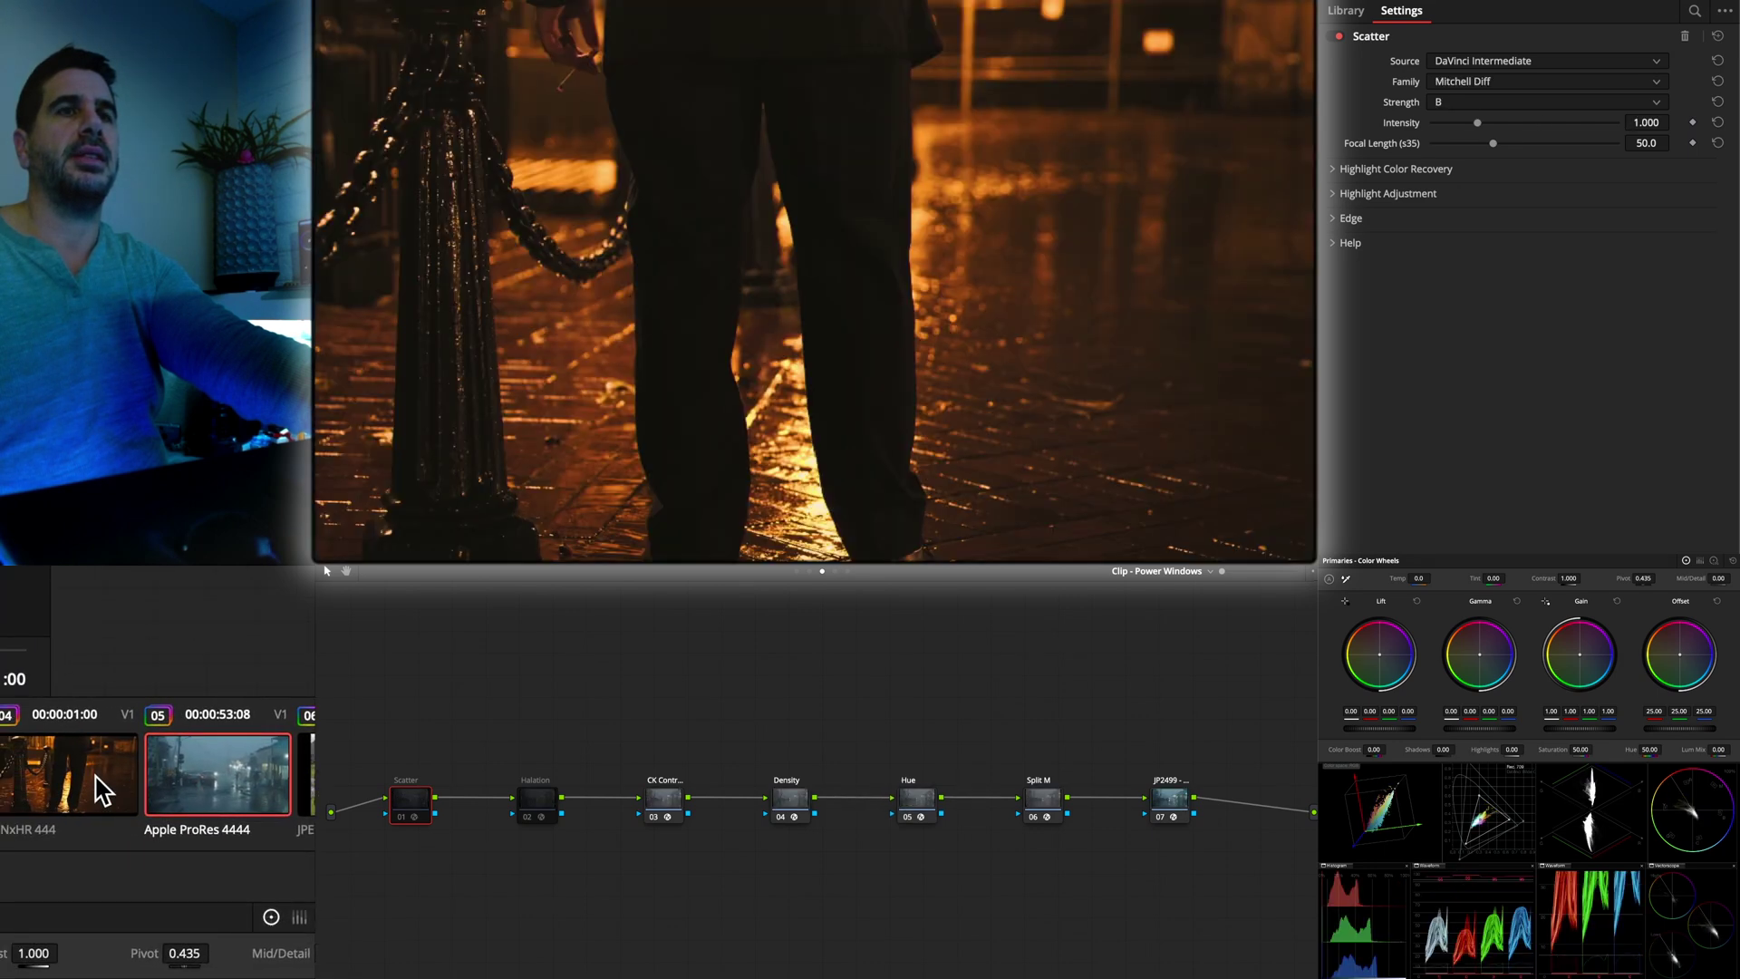
{"action": "right_click", "coordinate": [97, 779]}
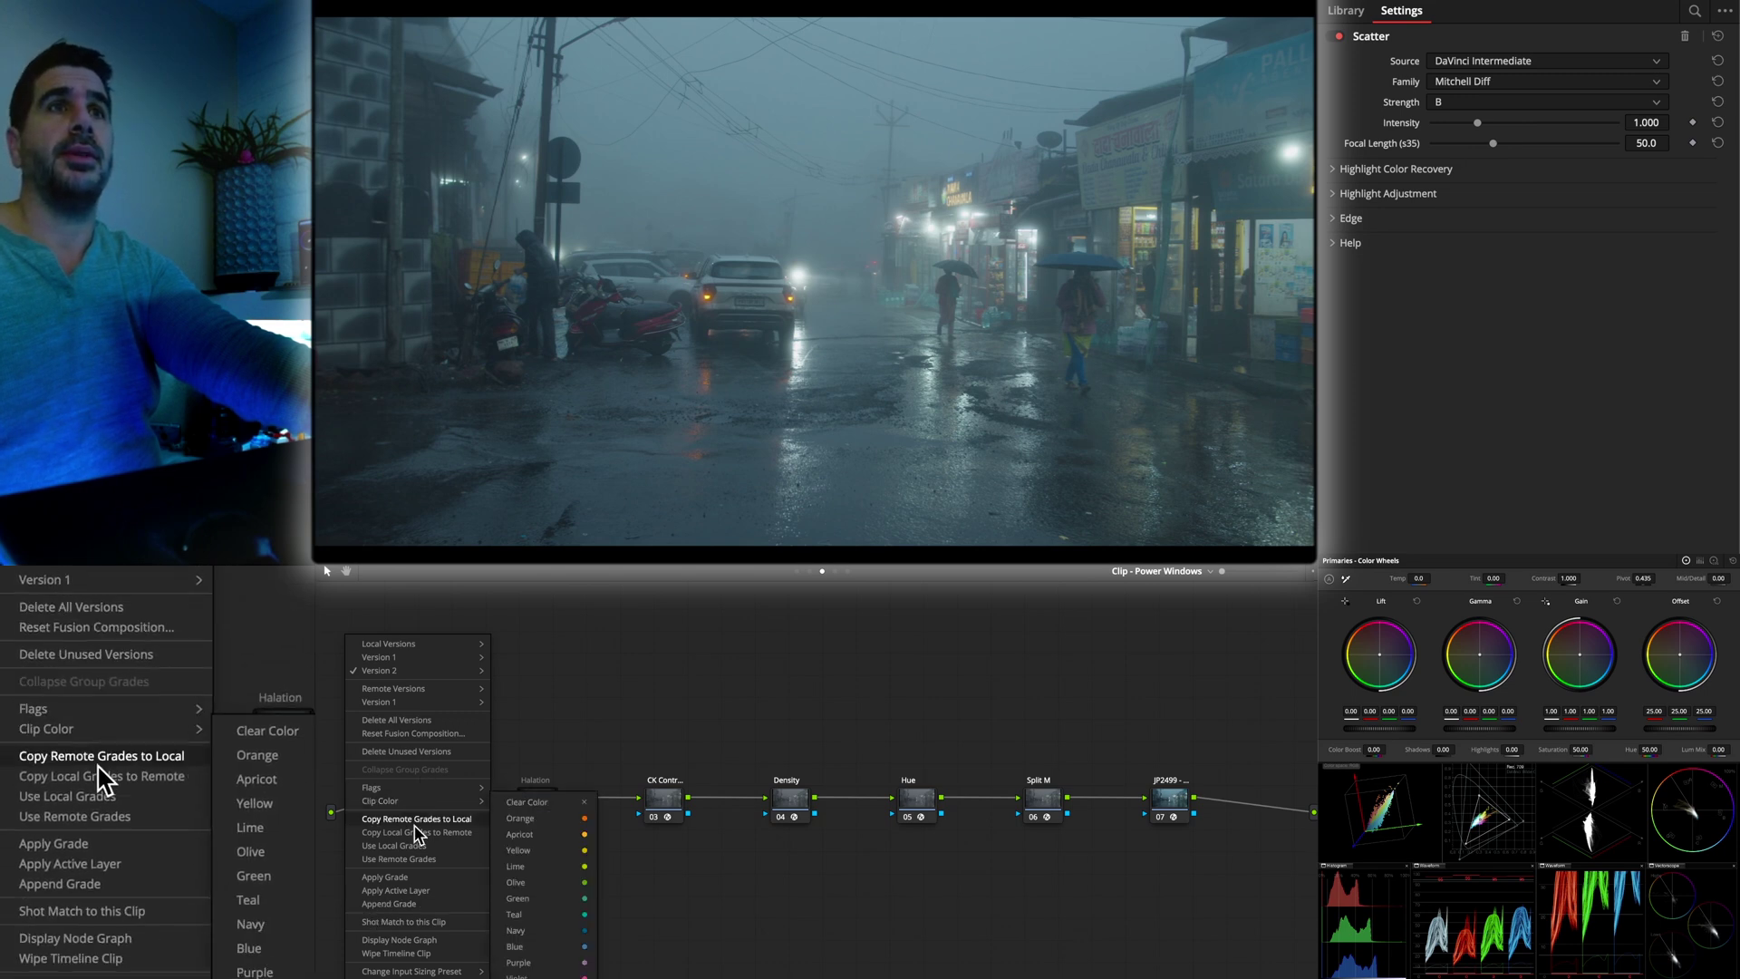
{"action": "left_click", "coordinate": [410, 879]}
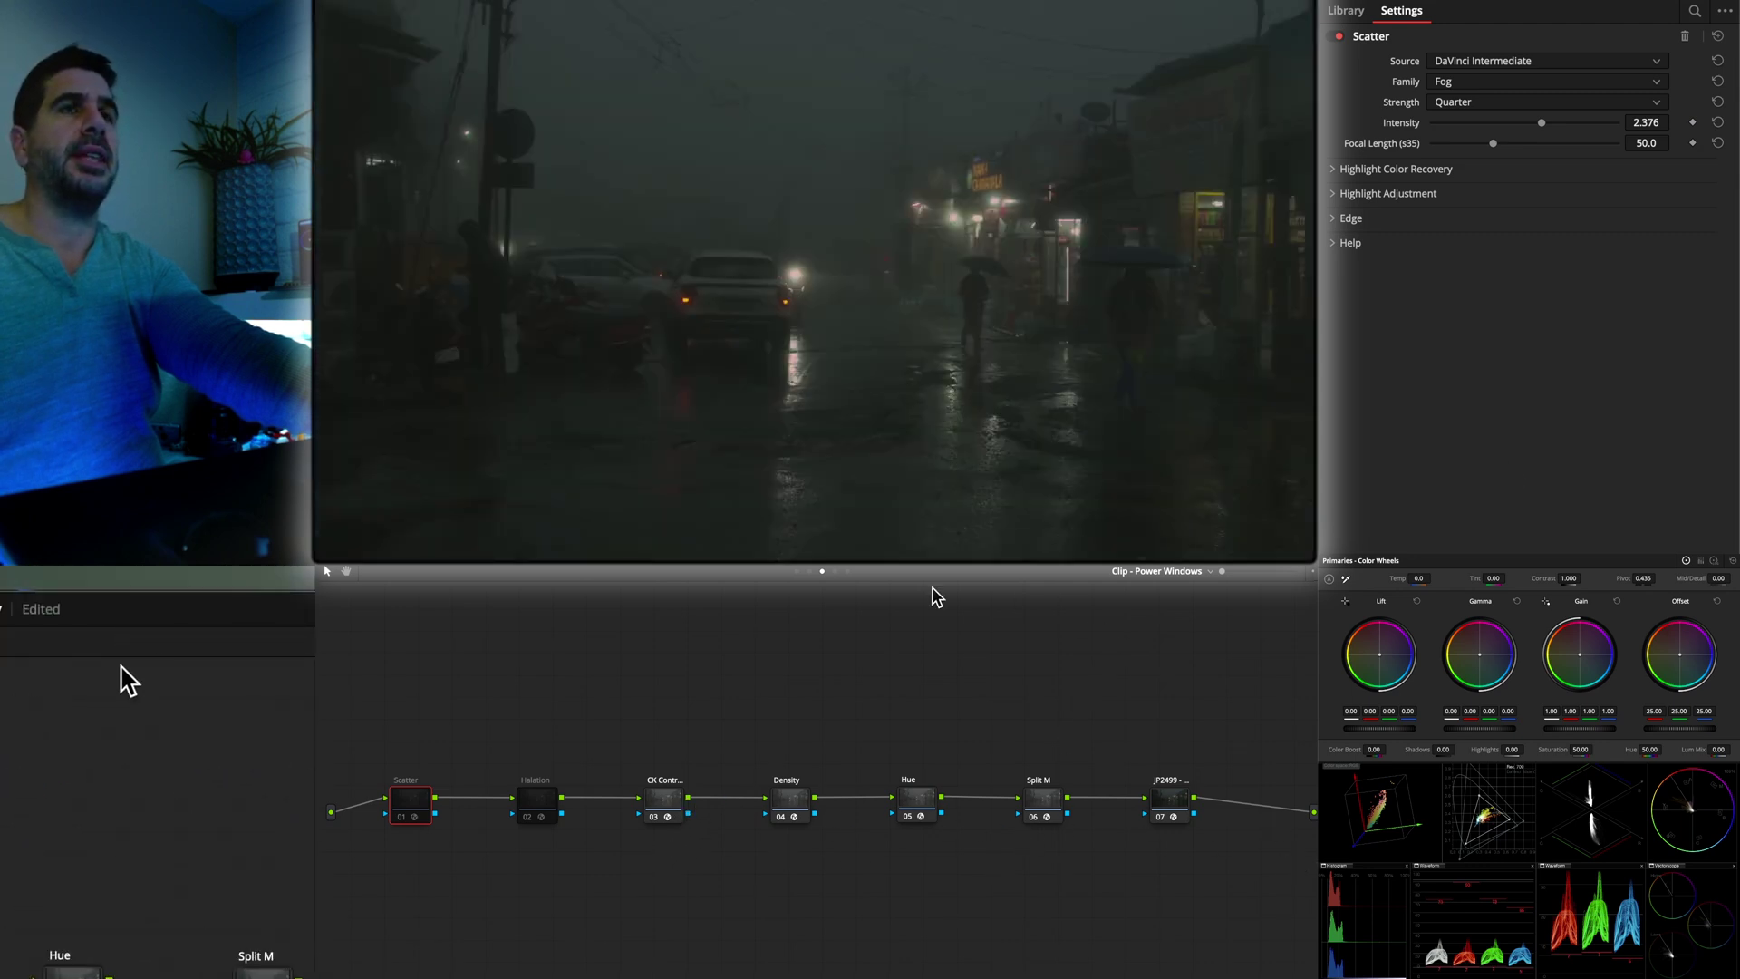
Change the camera Color Space Transform node's input to Blackmagic Design Wide Gamut Gen 4 / 5 and Blackmagic Design Film Gen 5
{"action": "left_click", "coordinate": [796, 572]}
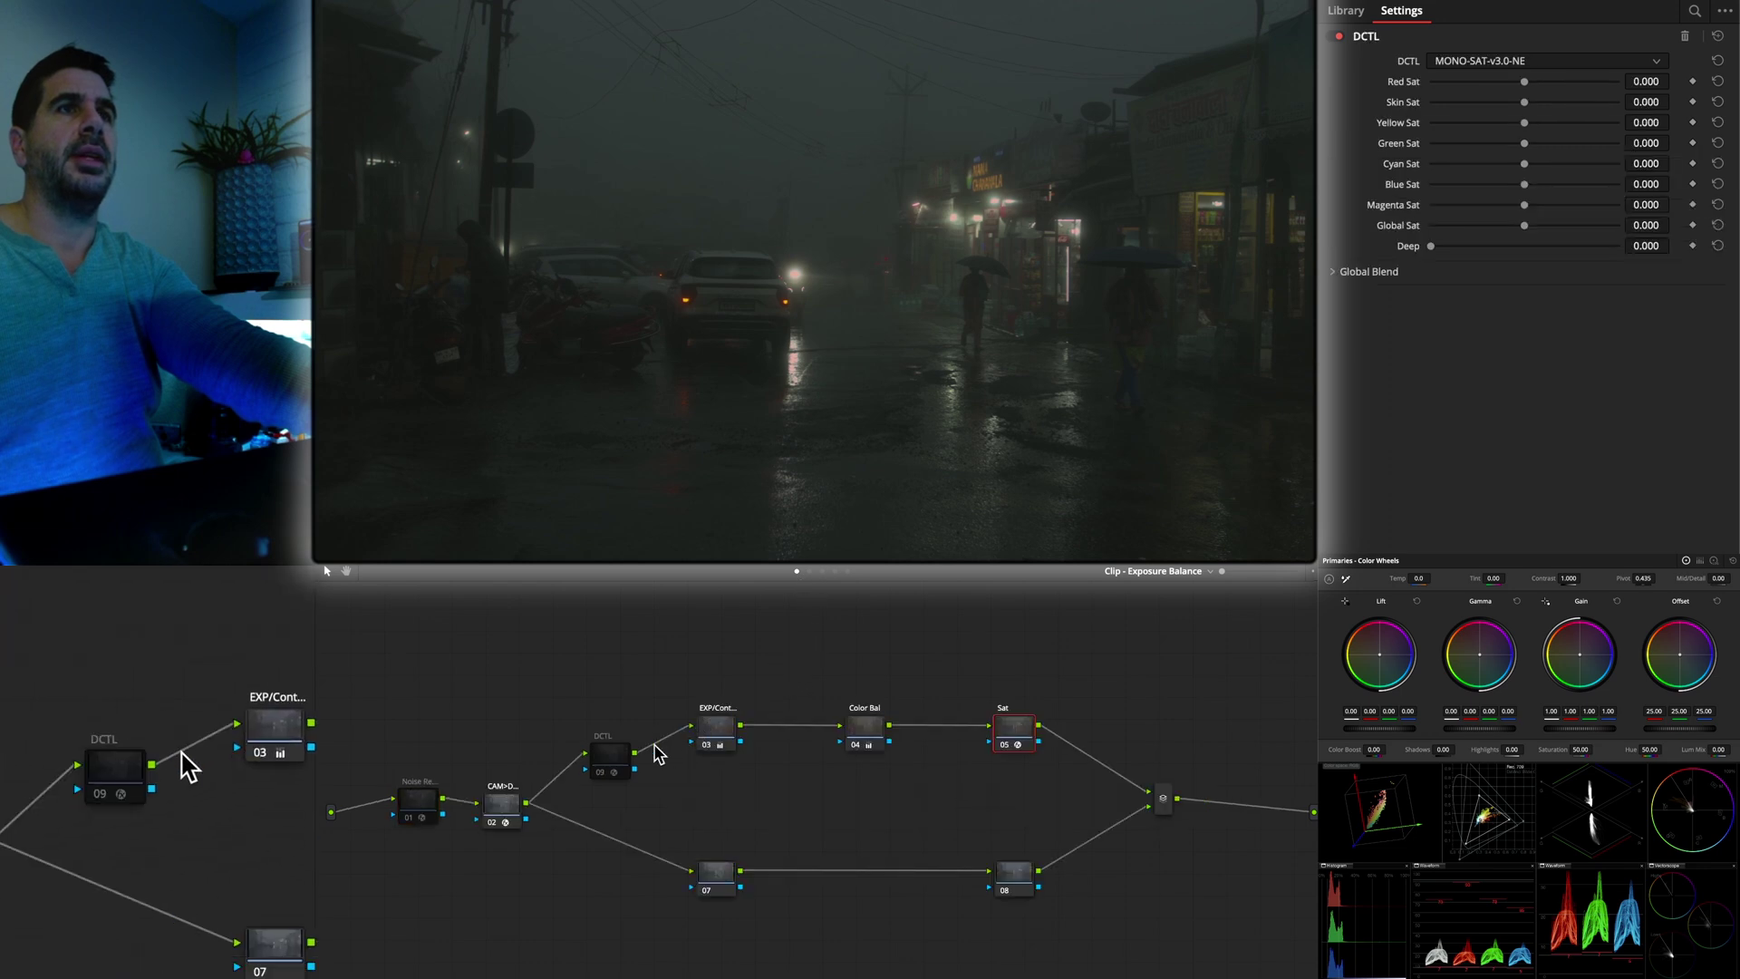
{"action": "left_click", "coordinate": [512, 805]}
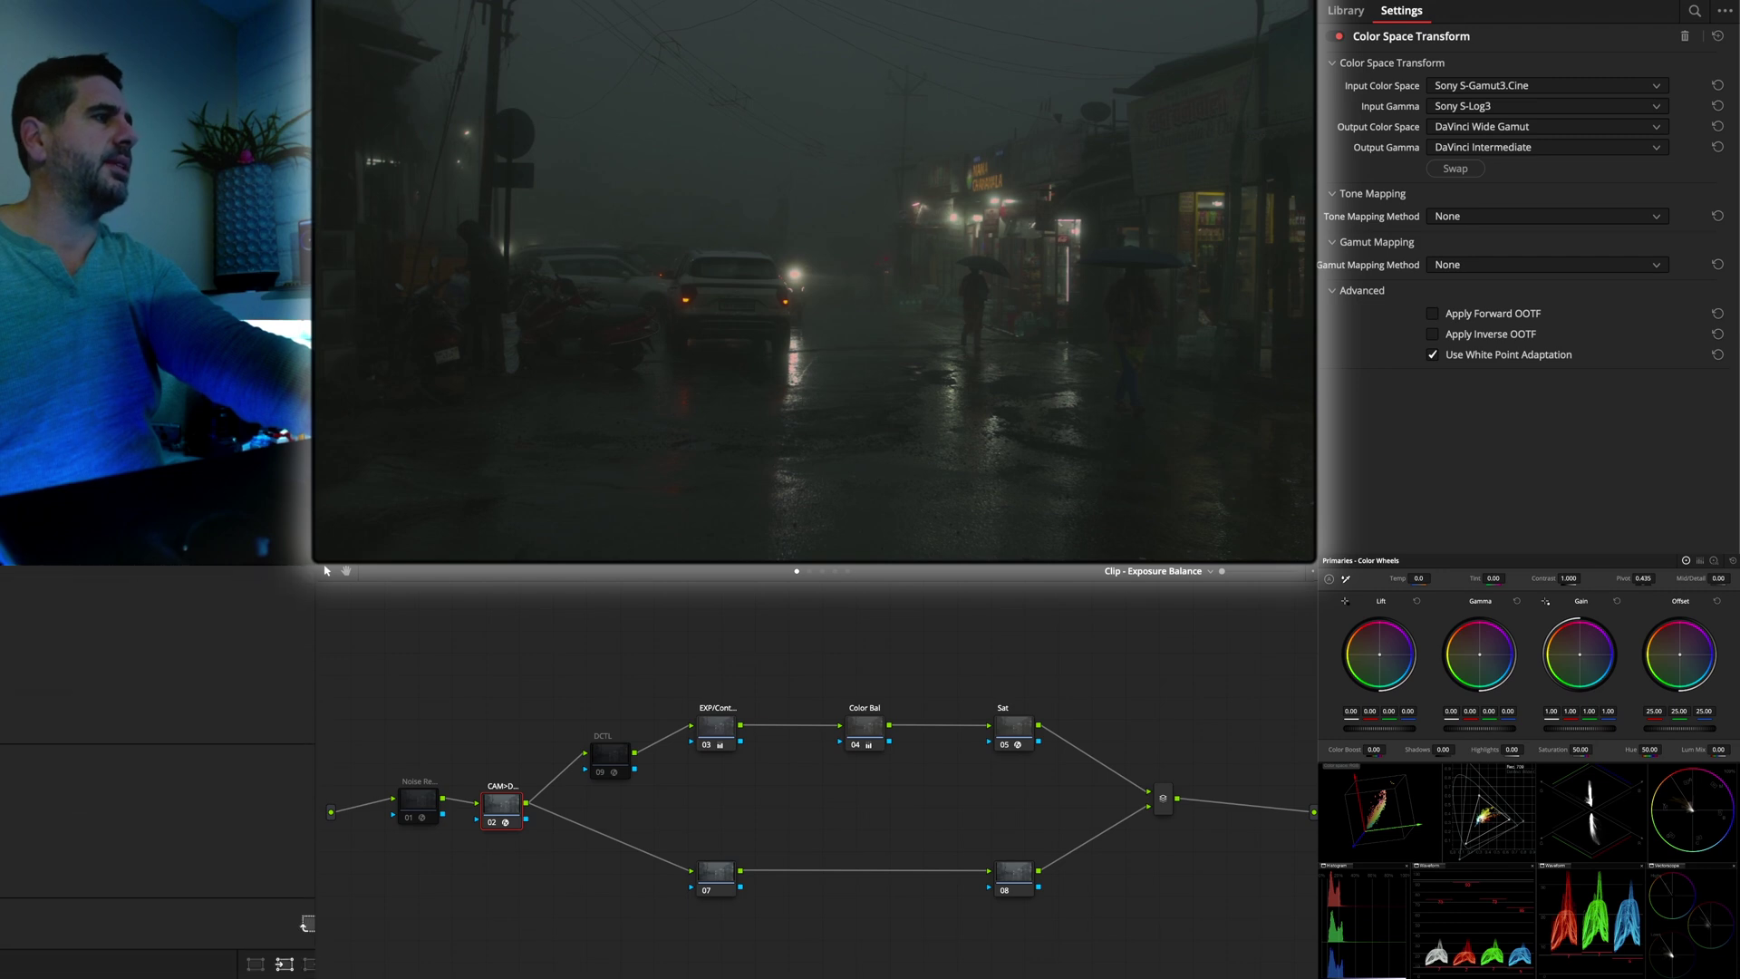
{"action": "left_click_drag", "start_coordinate": [889, 974], "coordinate": [510, 810]}
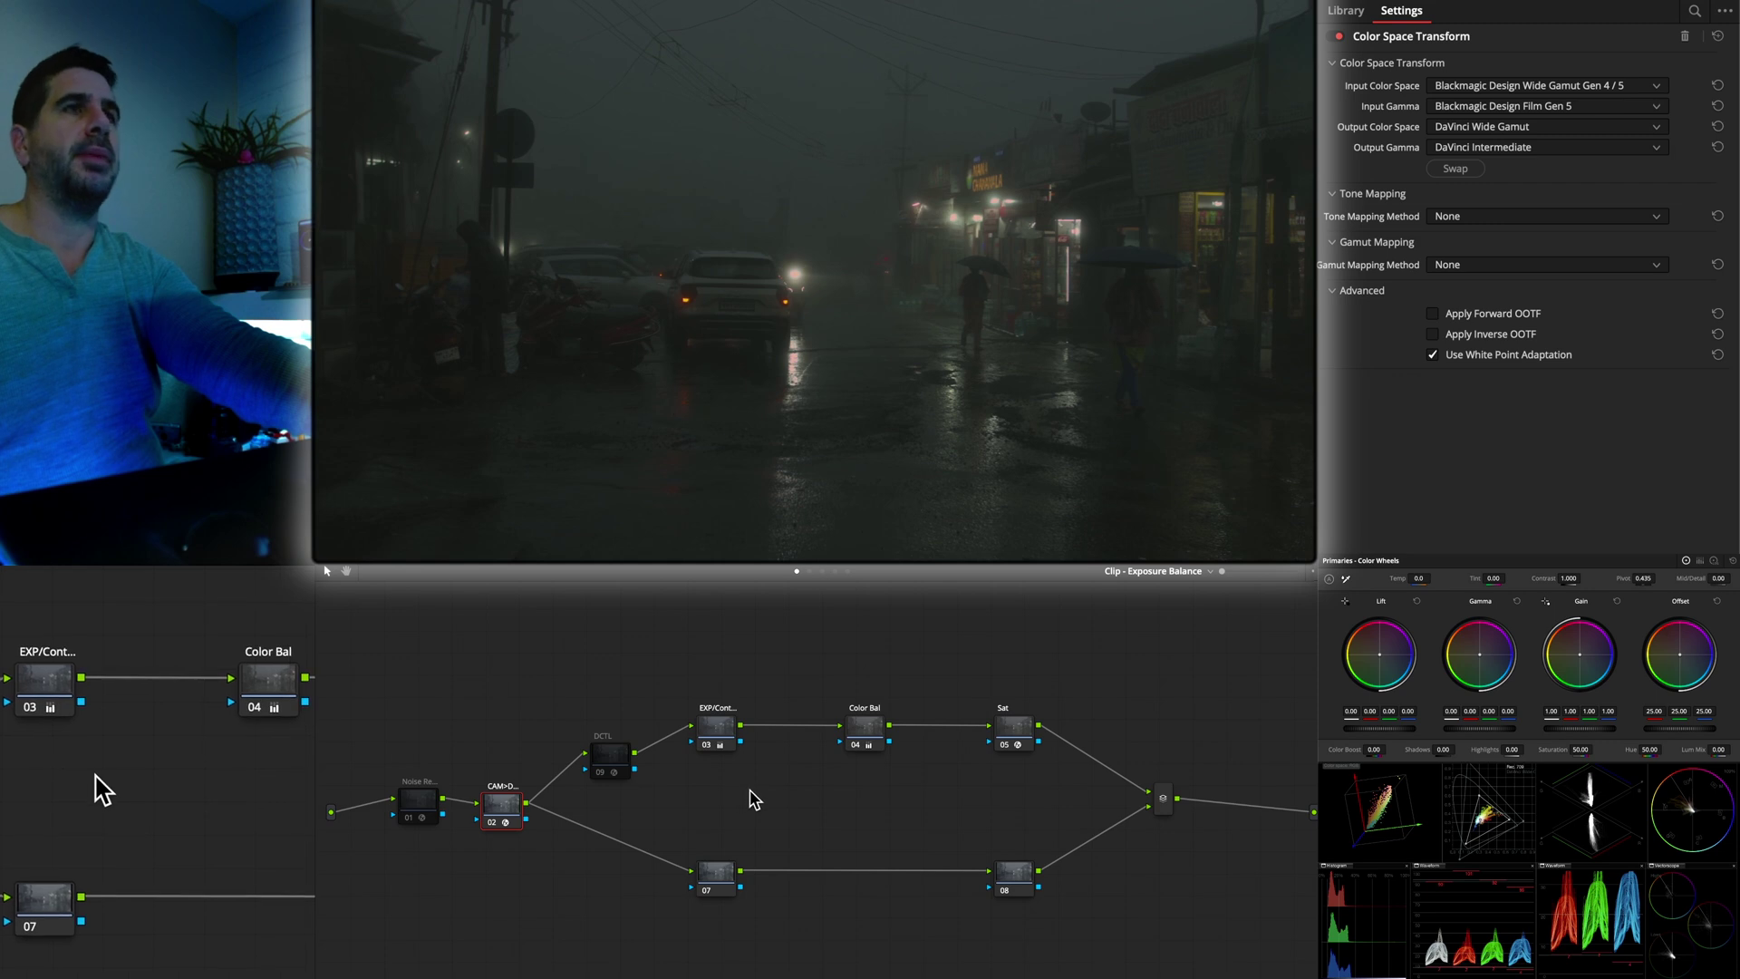
Raise the EXP/Cont node's gain to about 1.20 and warm the Color Bal node's gain to about 1.55 red, 0.67 green and 0.22 blue
{"action": "left_click", "coordinate": [716, 725]}
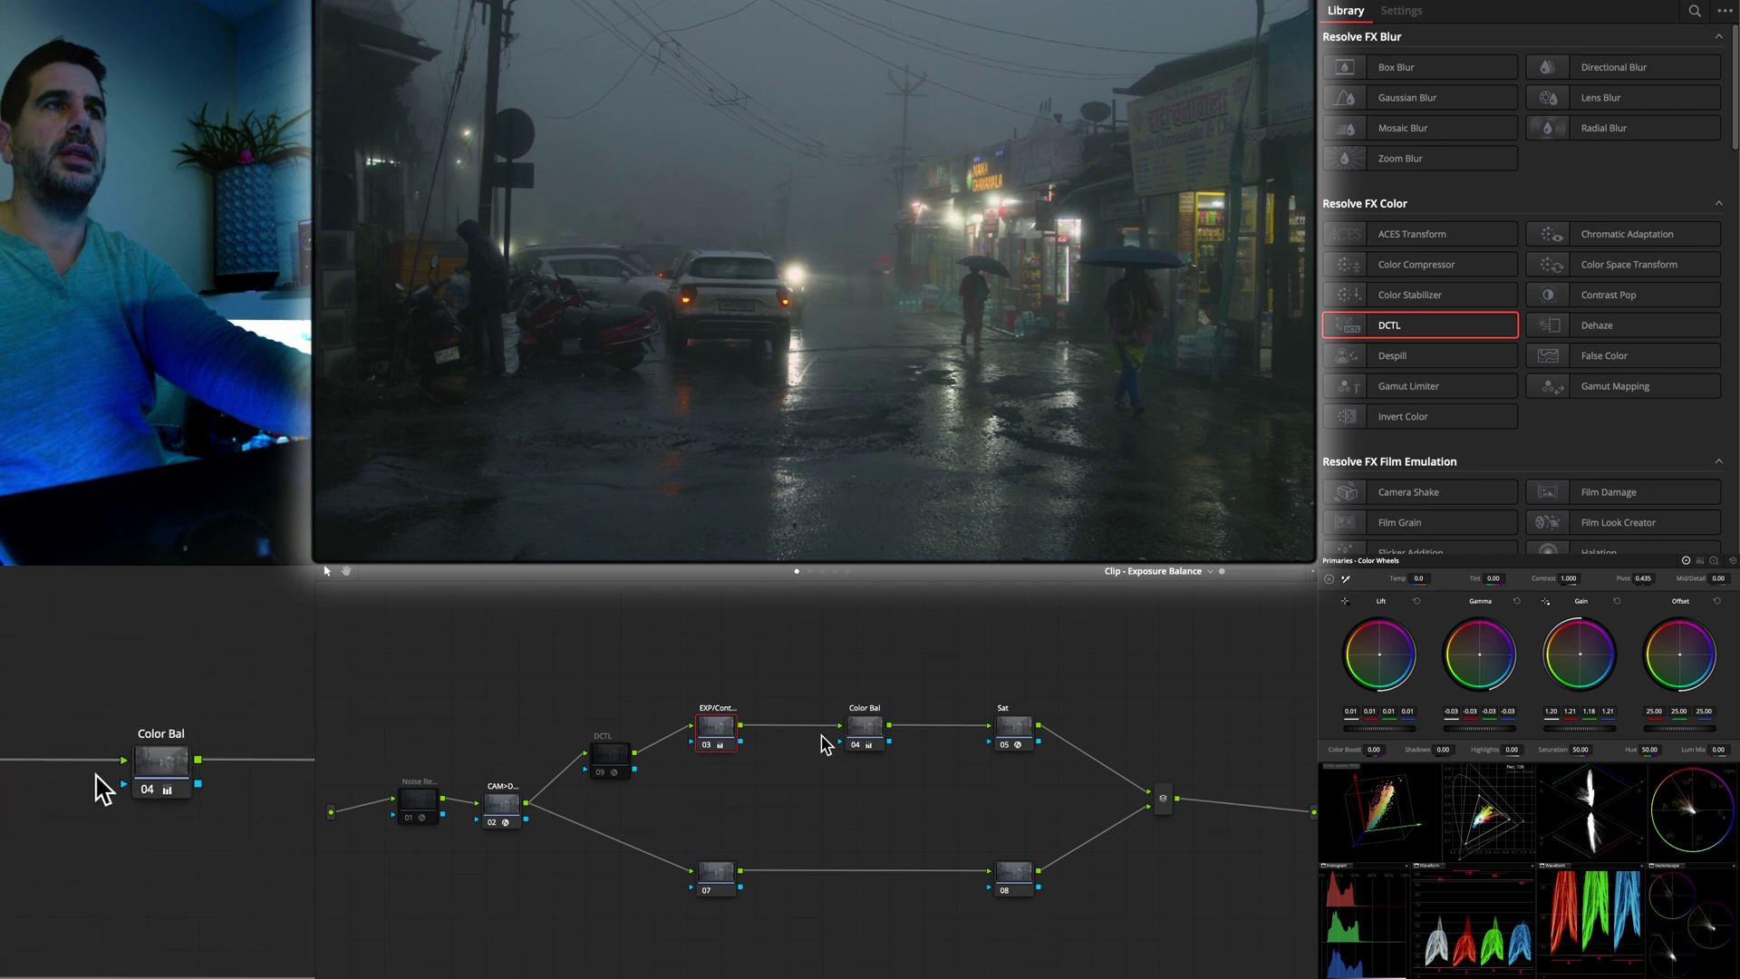
{"action": "left_click", "coordinate": [863, 736]}
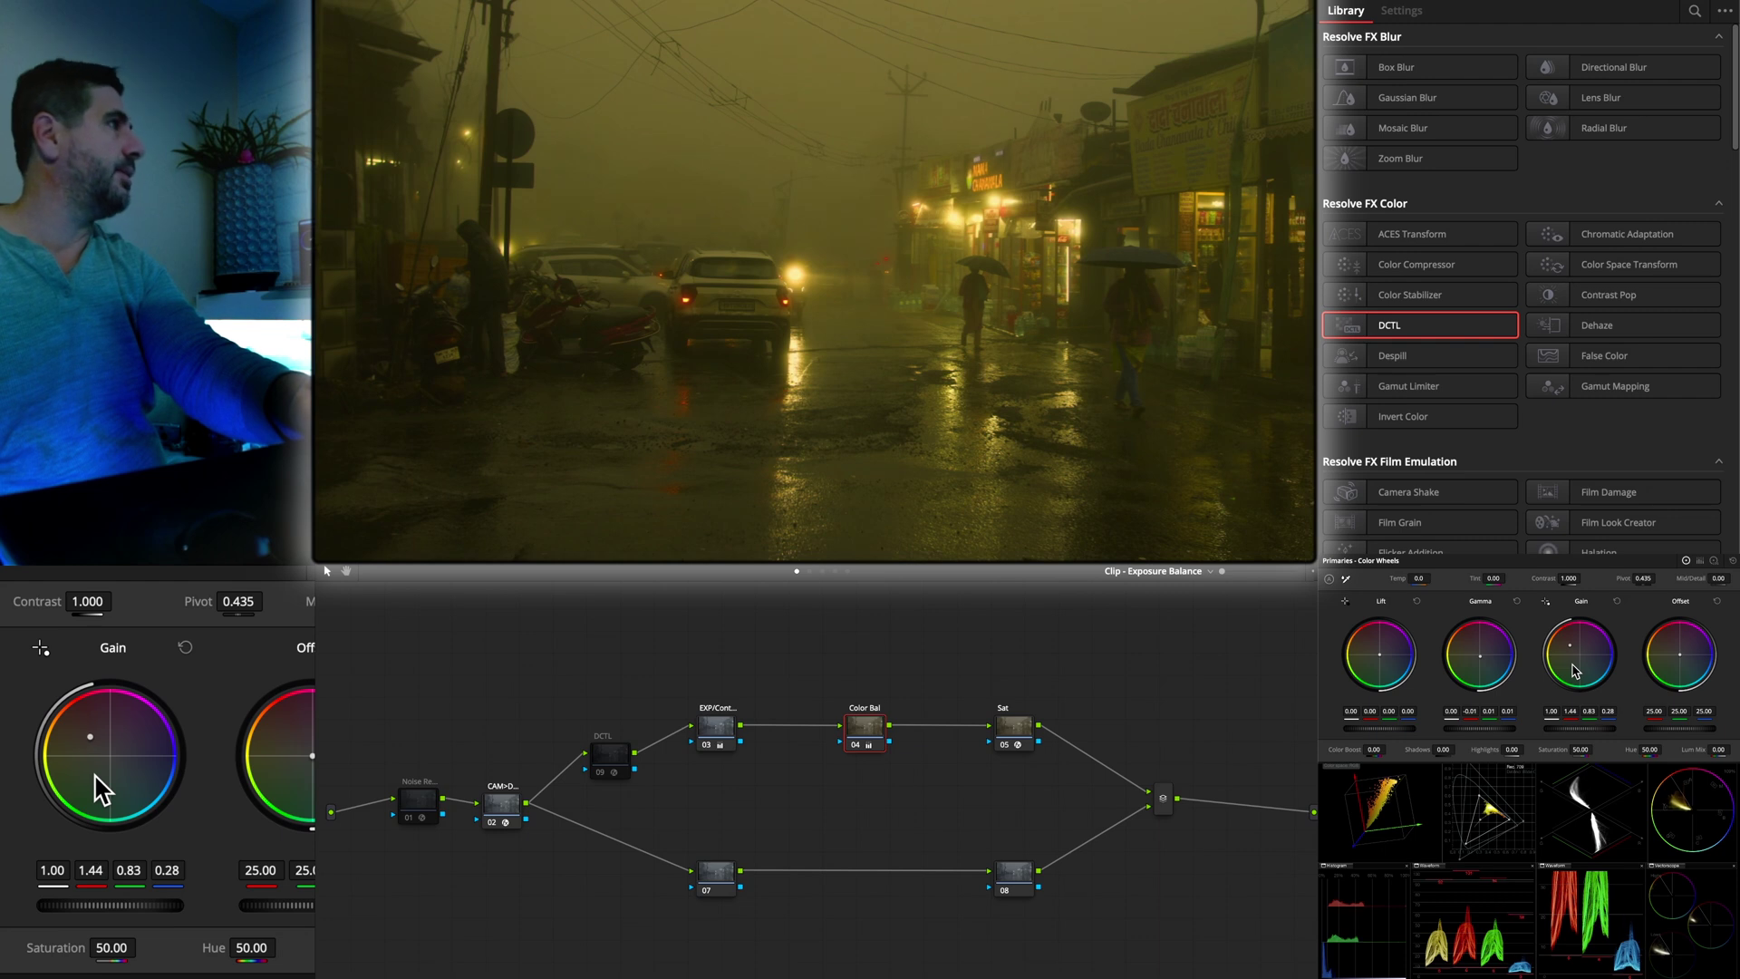
{"action": "left_click_drag", "start_coordinate": [1572, 663], "coordinate": [1572, 664]}
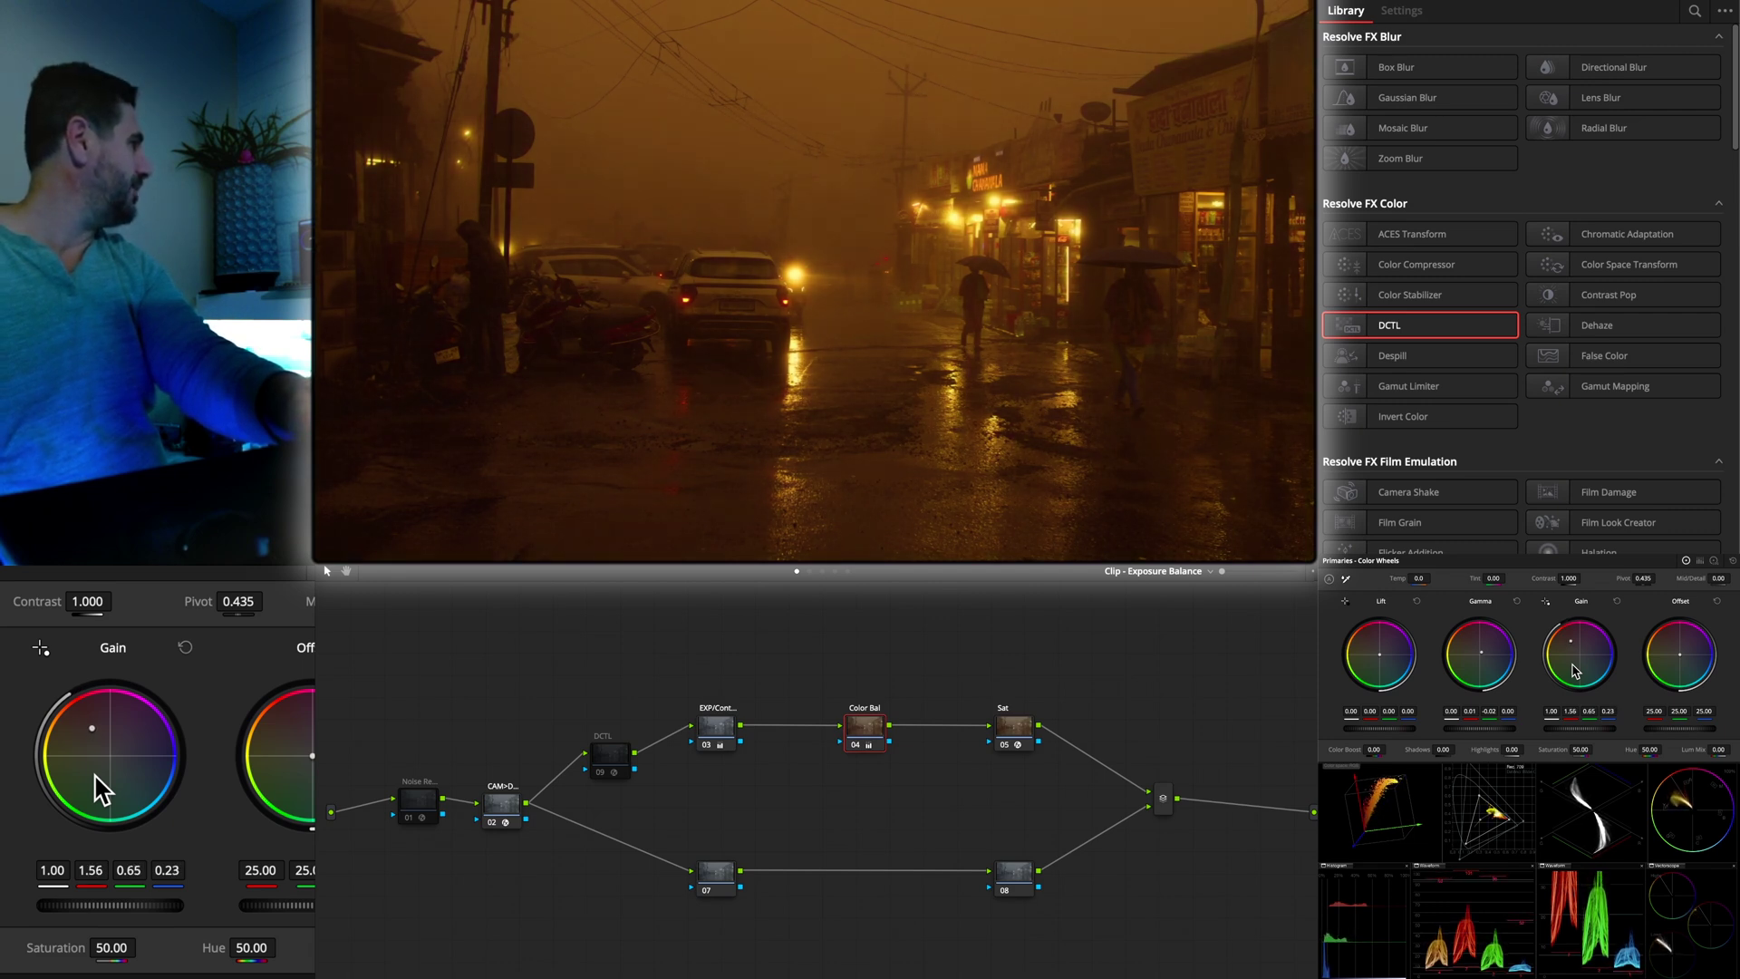
{"action": "left_click_drag", "start_coordinate": [1572, 665], "coordinate": [1572, 666]}
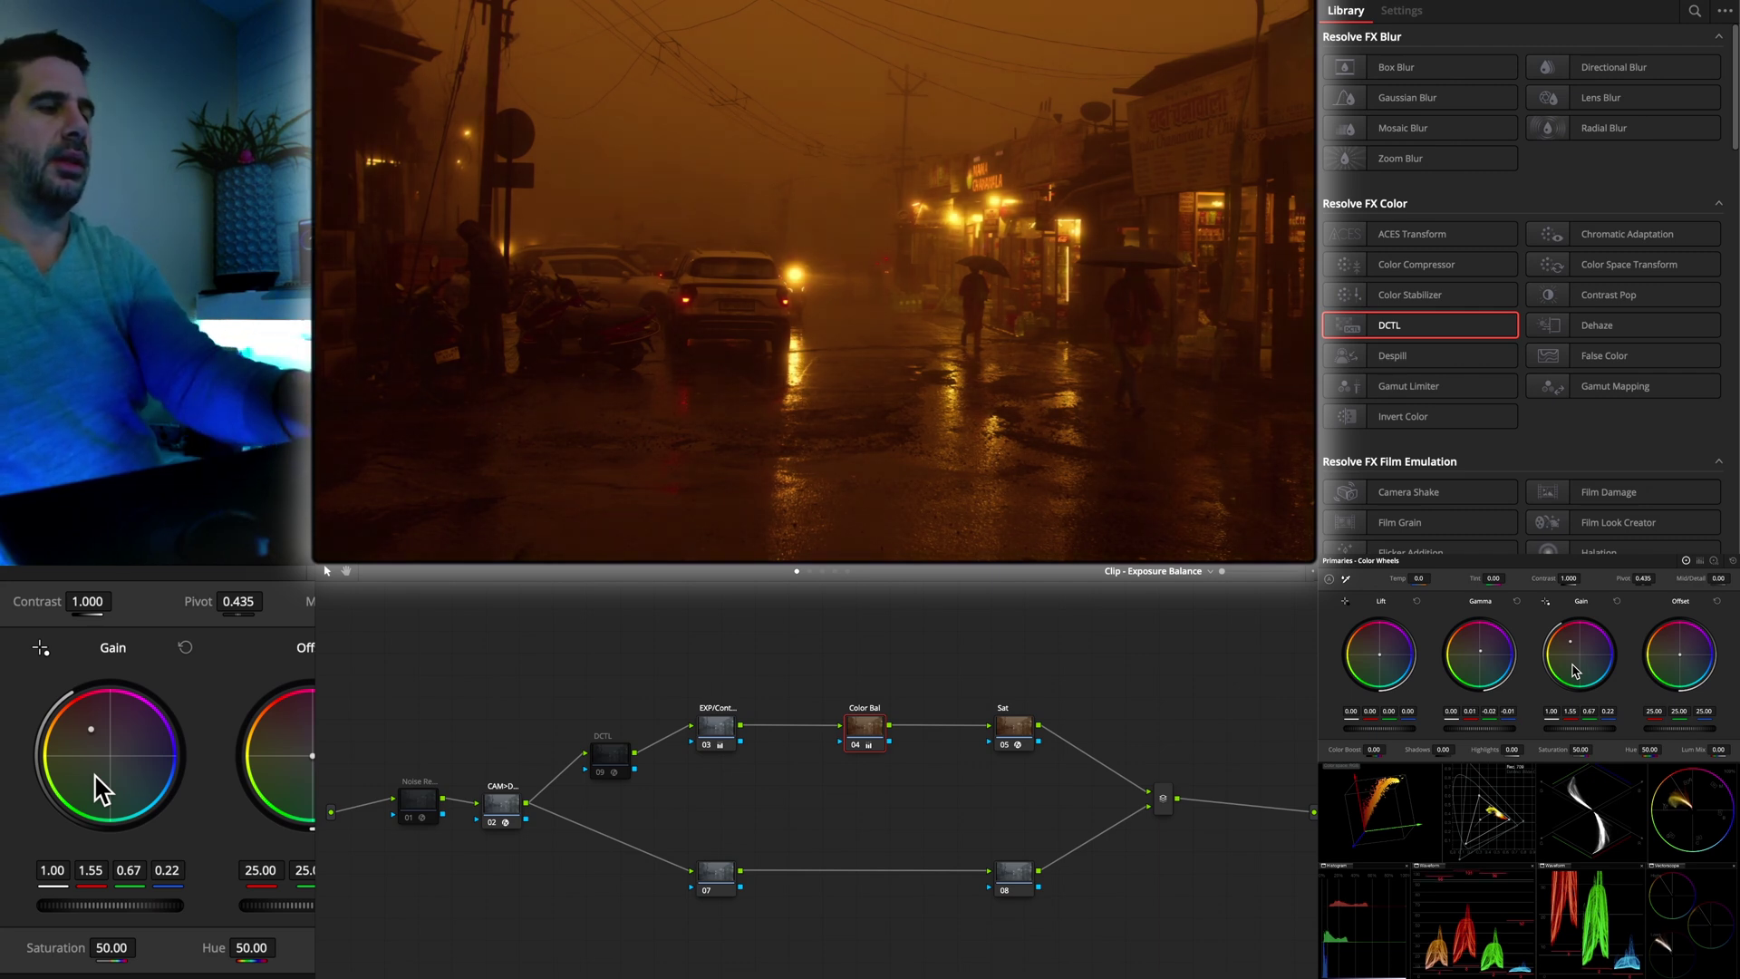
Lower the EXP/Cont node's gain to about 0.82 and shift its offset to about 21.82 red, 27.22 green and 29.14 blue
{"action": "key", "text": "shift+semicolon"}
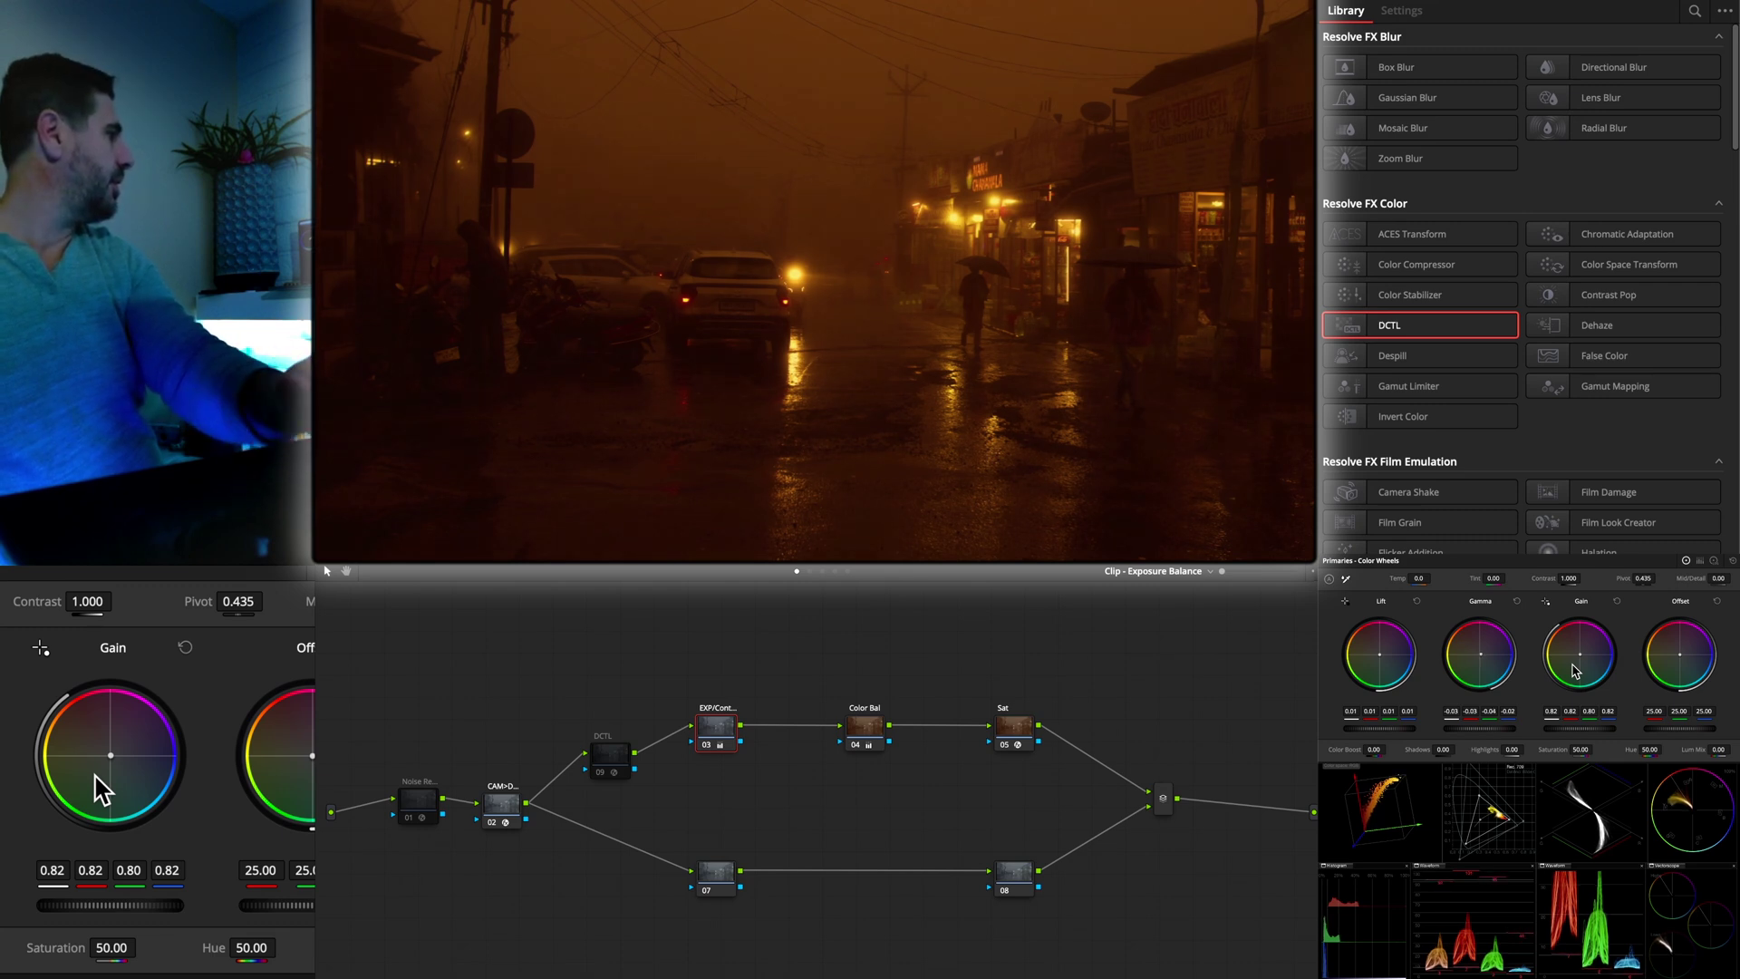
{"action": "left_click_drag", "start_coordinate": [1573, 664], "coordinate": [1574, 670]}
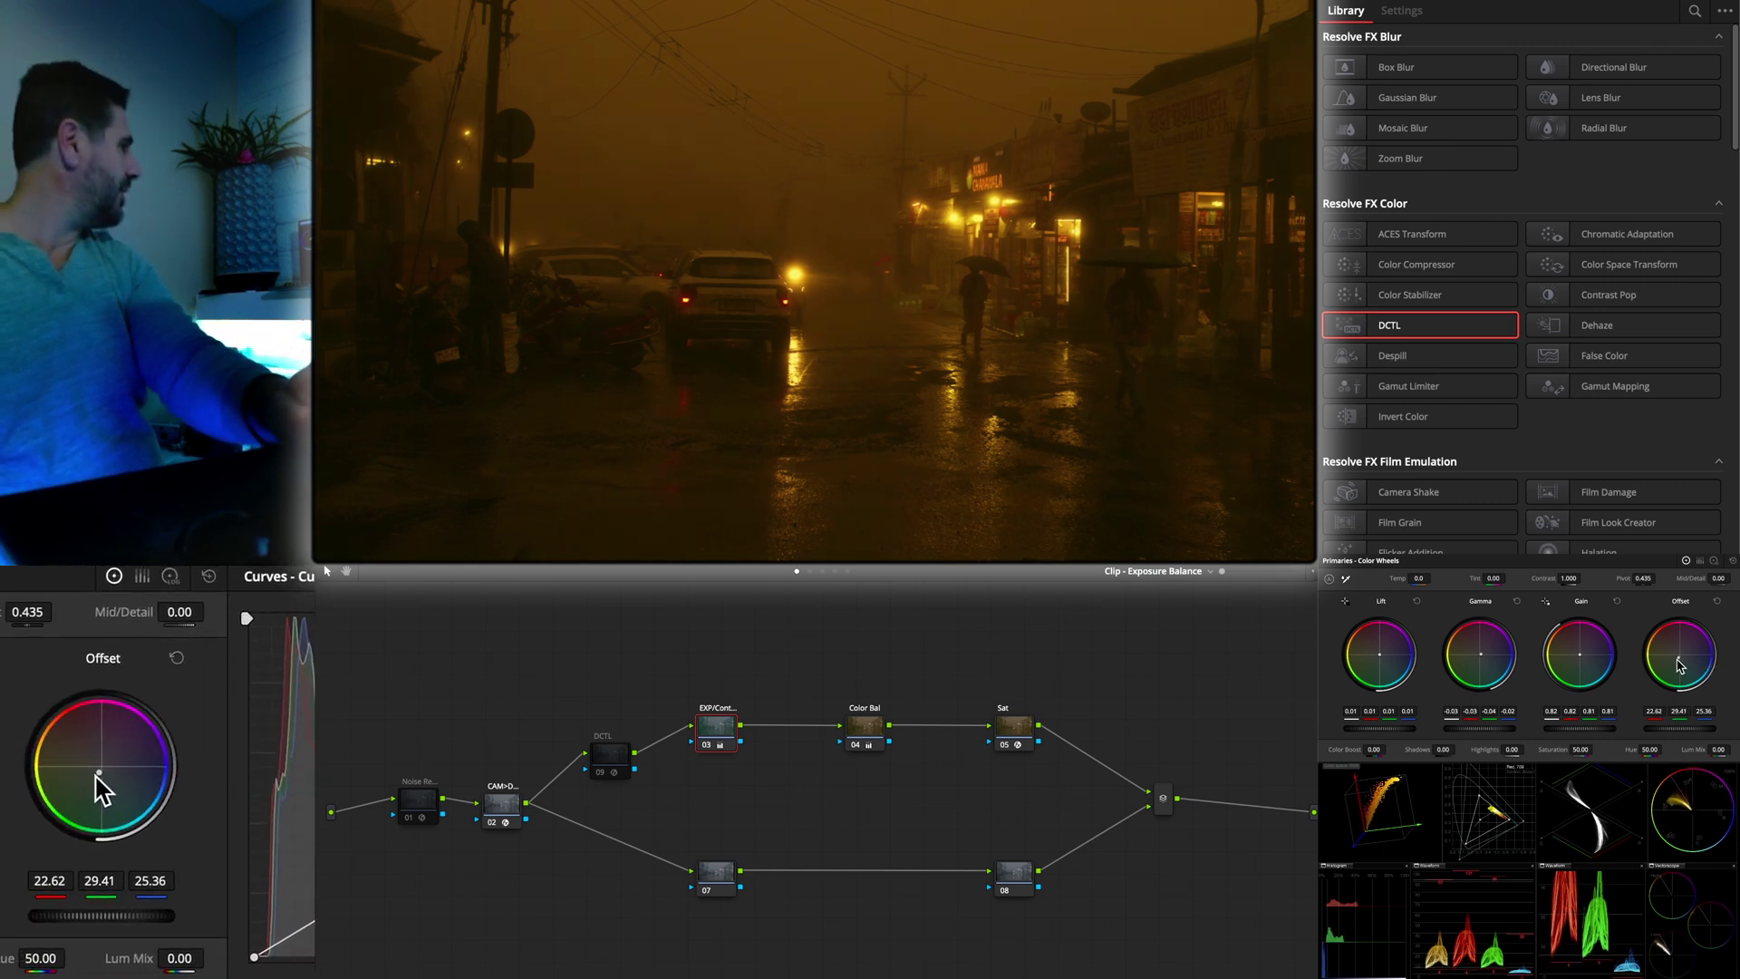
{"action": "left_click_drag", "start_coordinate": [1678, 659], "coordinate": [1677, 664]}
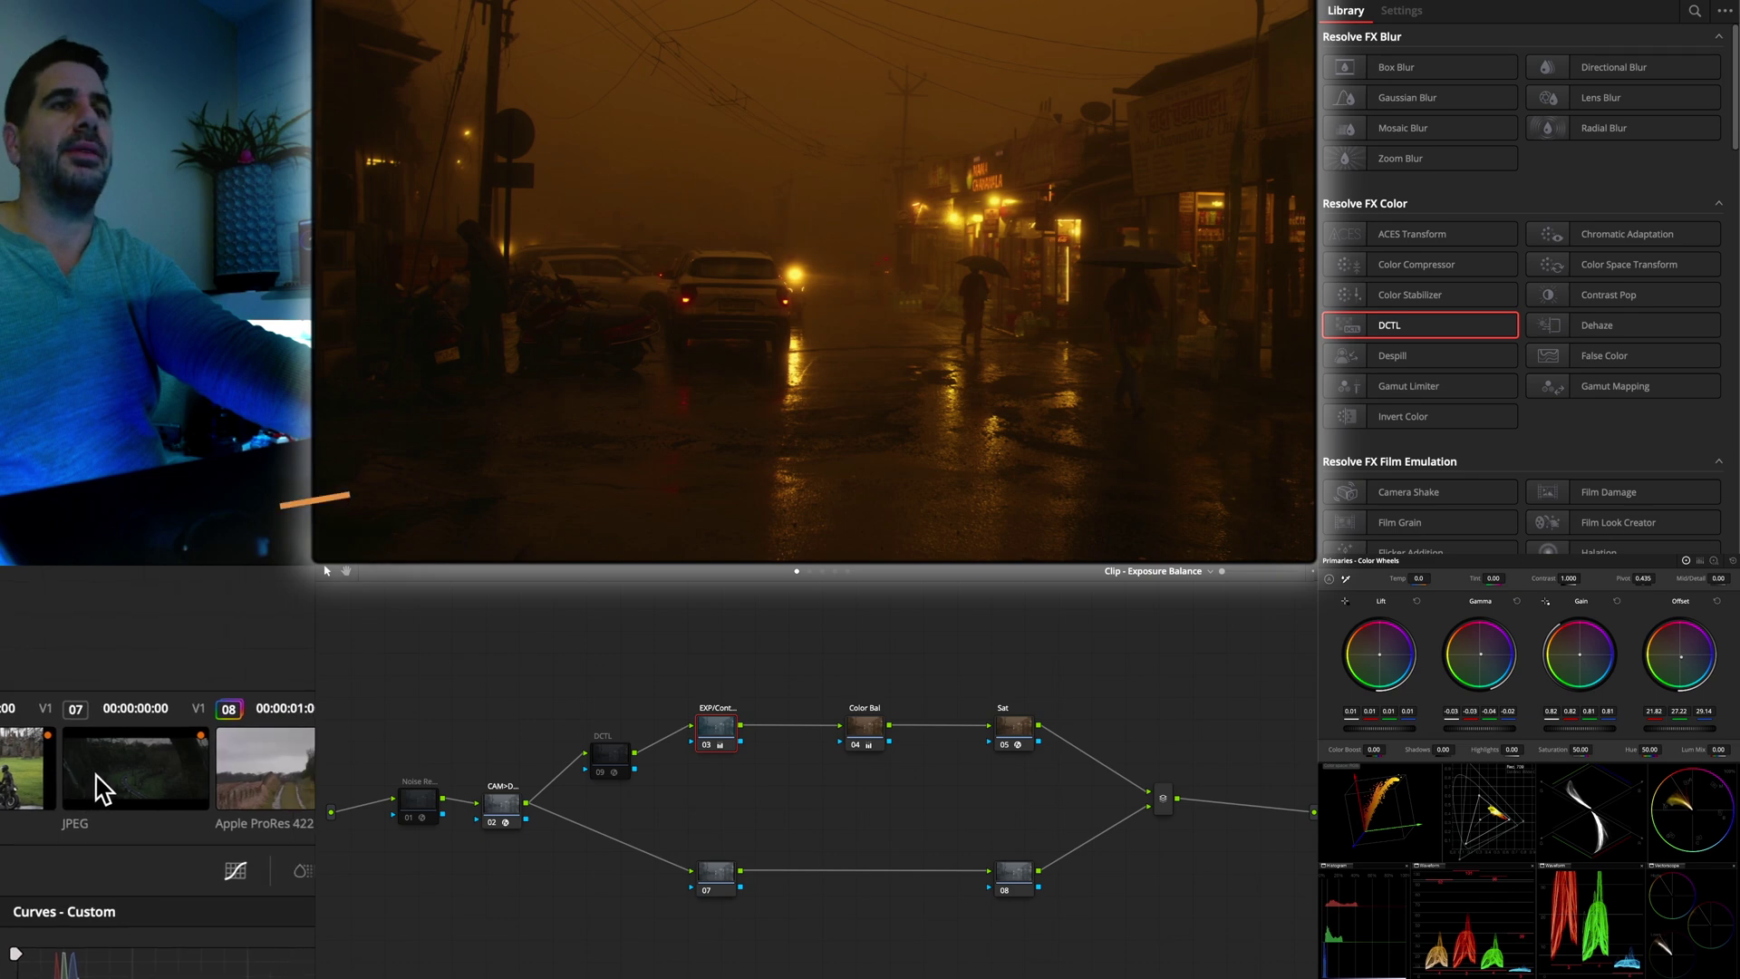
Compare the graded foggy street clip 05 with the night street clip 04 and the reference still in clip 03
{"action": "left_click", "coordinate": [96, 775]}
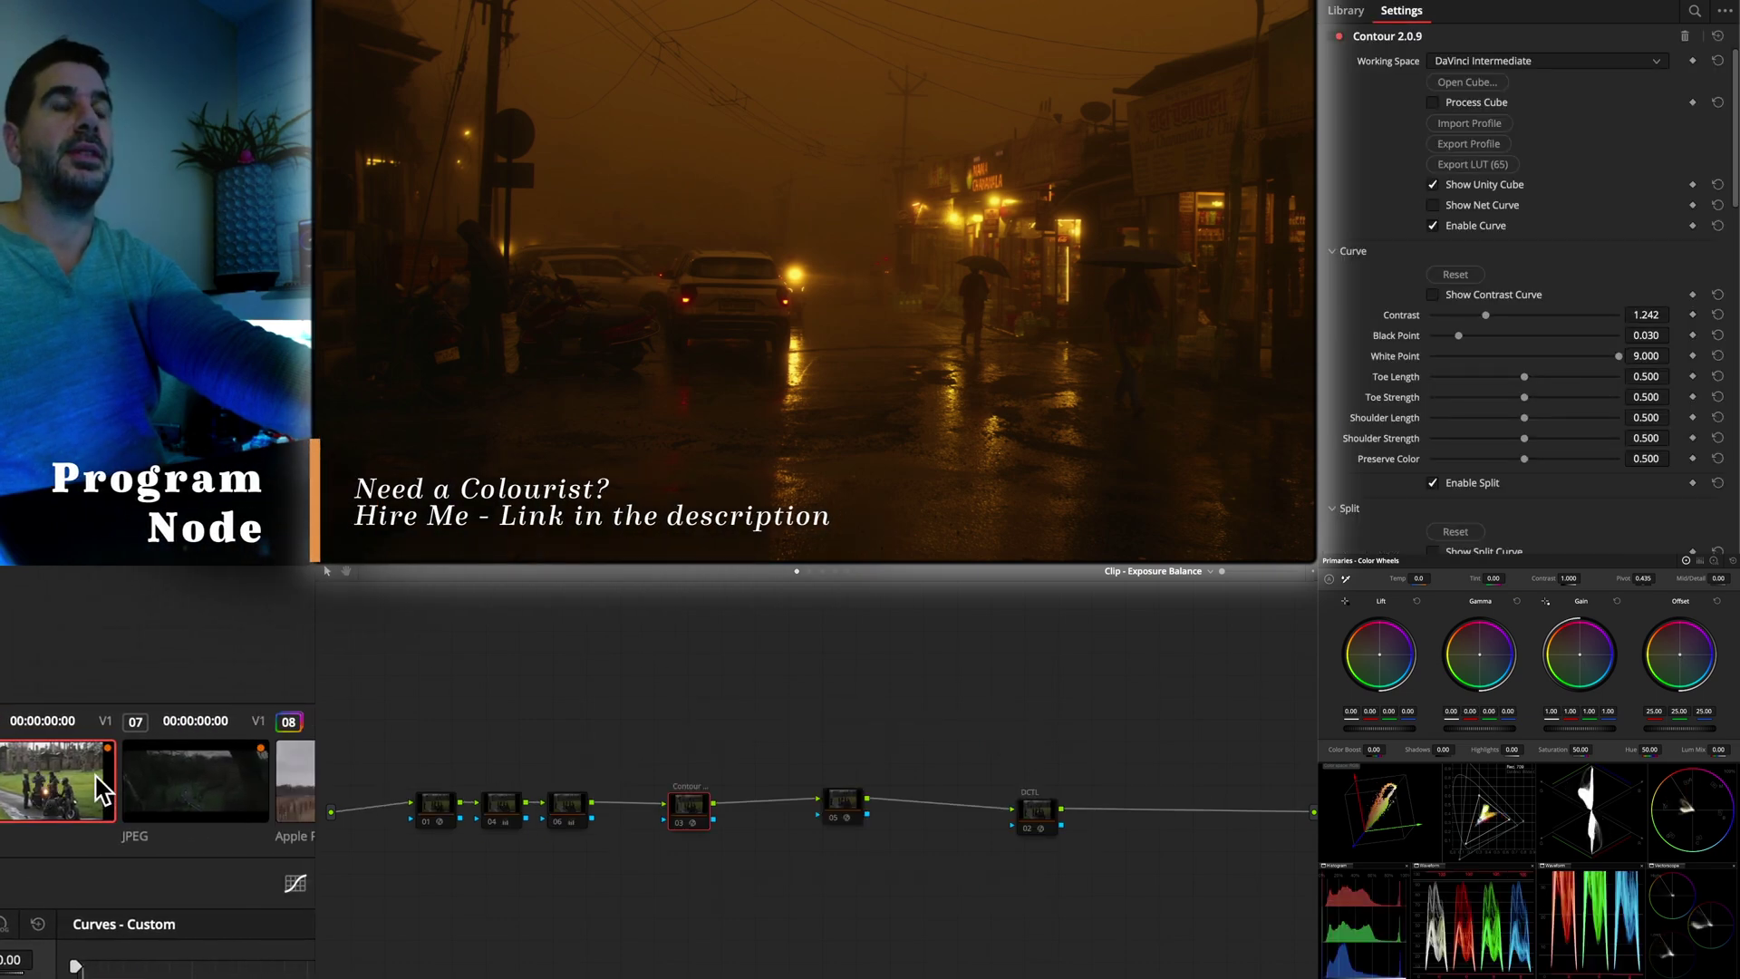
{"action": "left_click", "coordinate": [107, 775]}
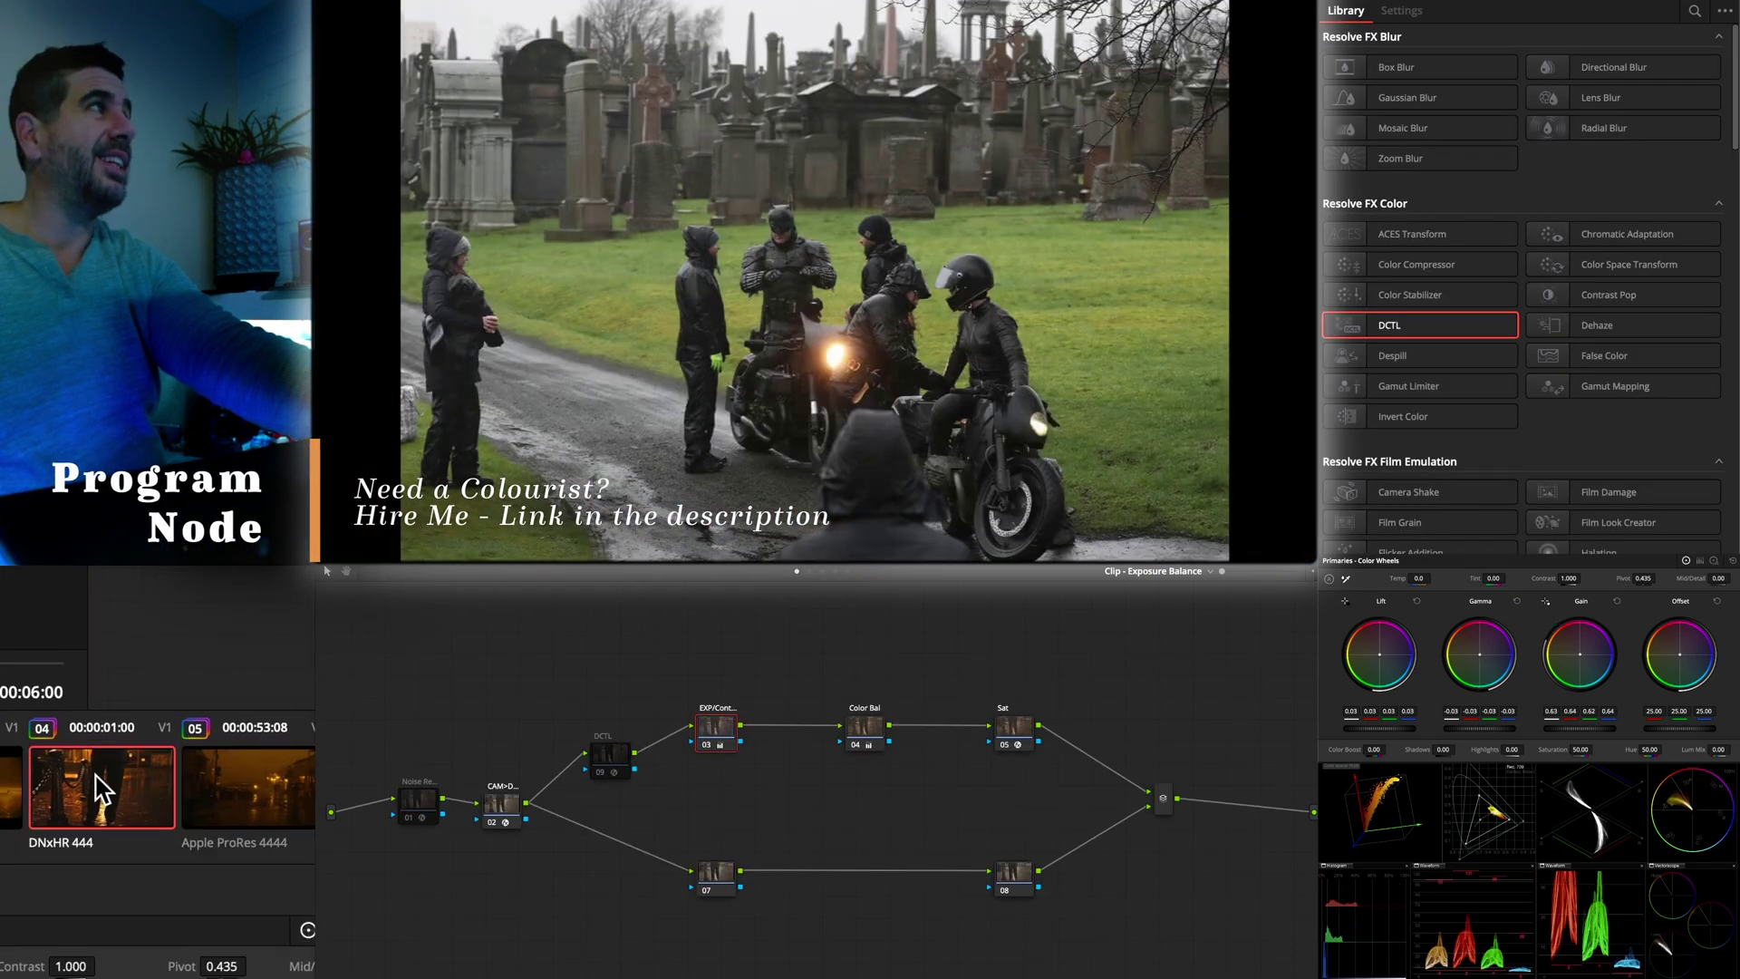
{"action": "left_click", "coordinate": [102, 786]}
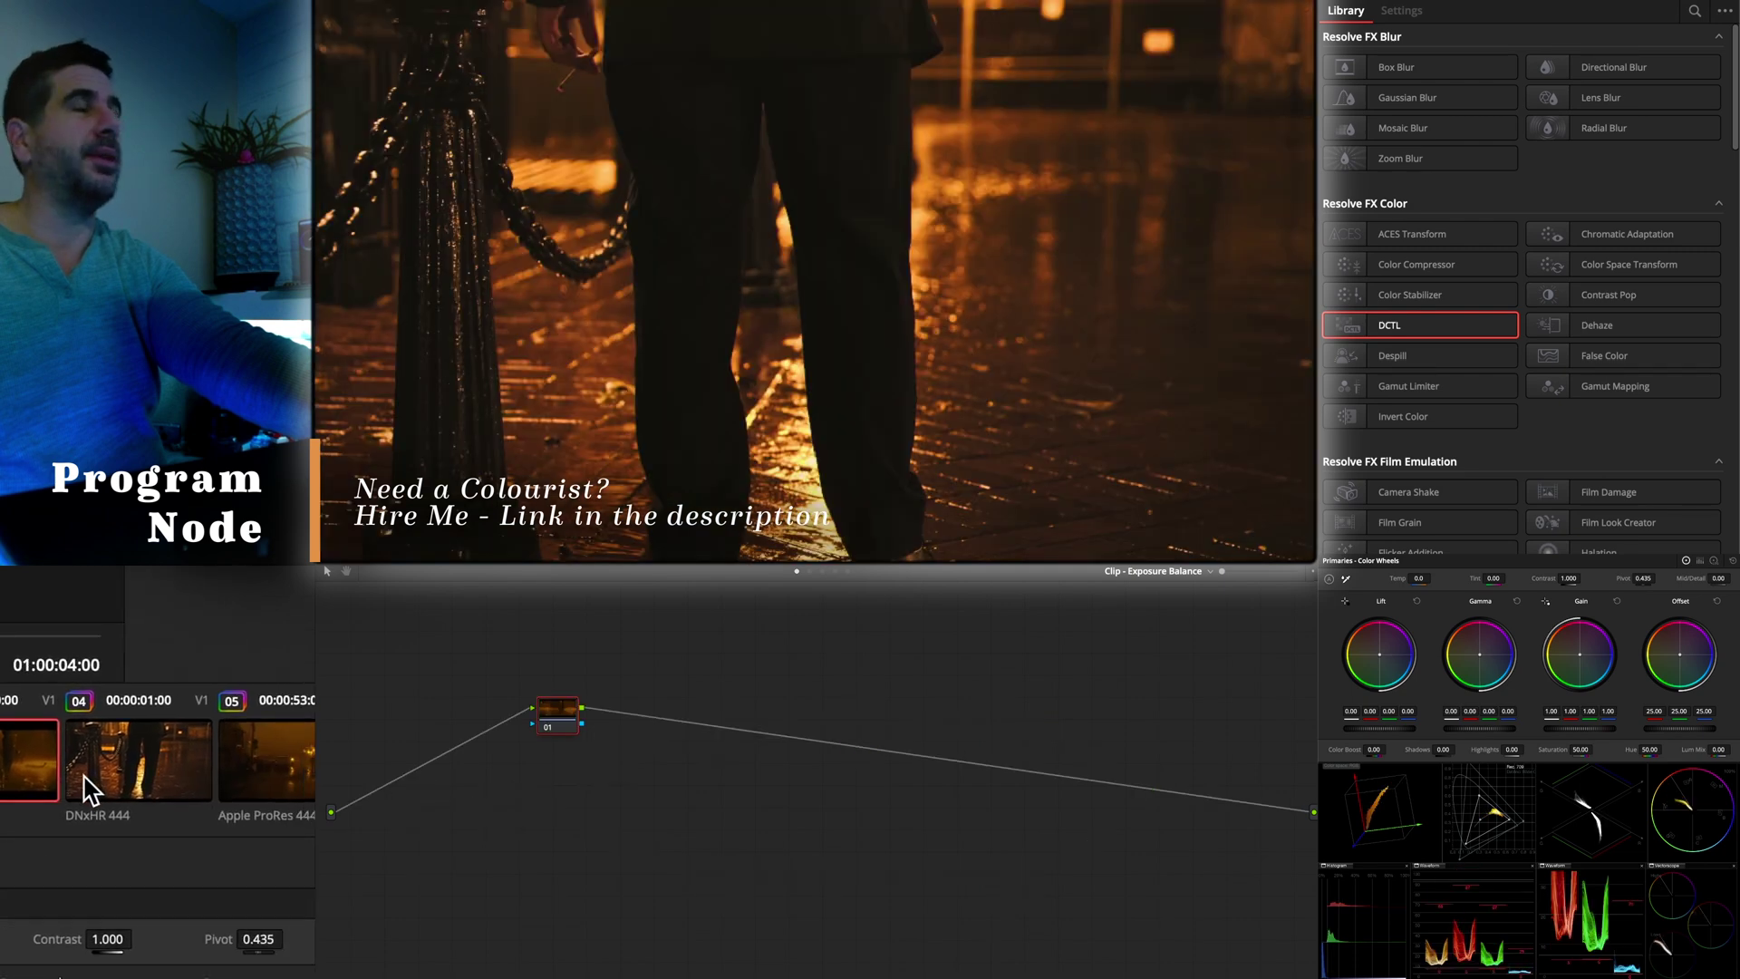
{"action": "left_click", "coordinate": [100, 787]}
{"action": "left_click", "coordinate": [105, 774]}
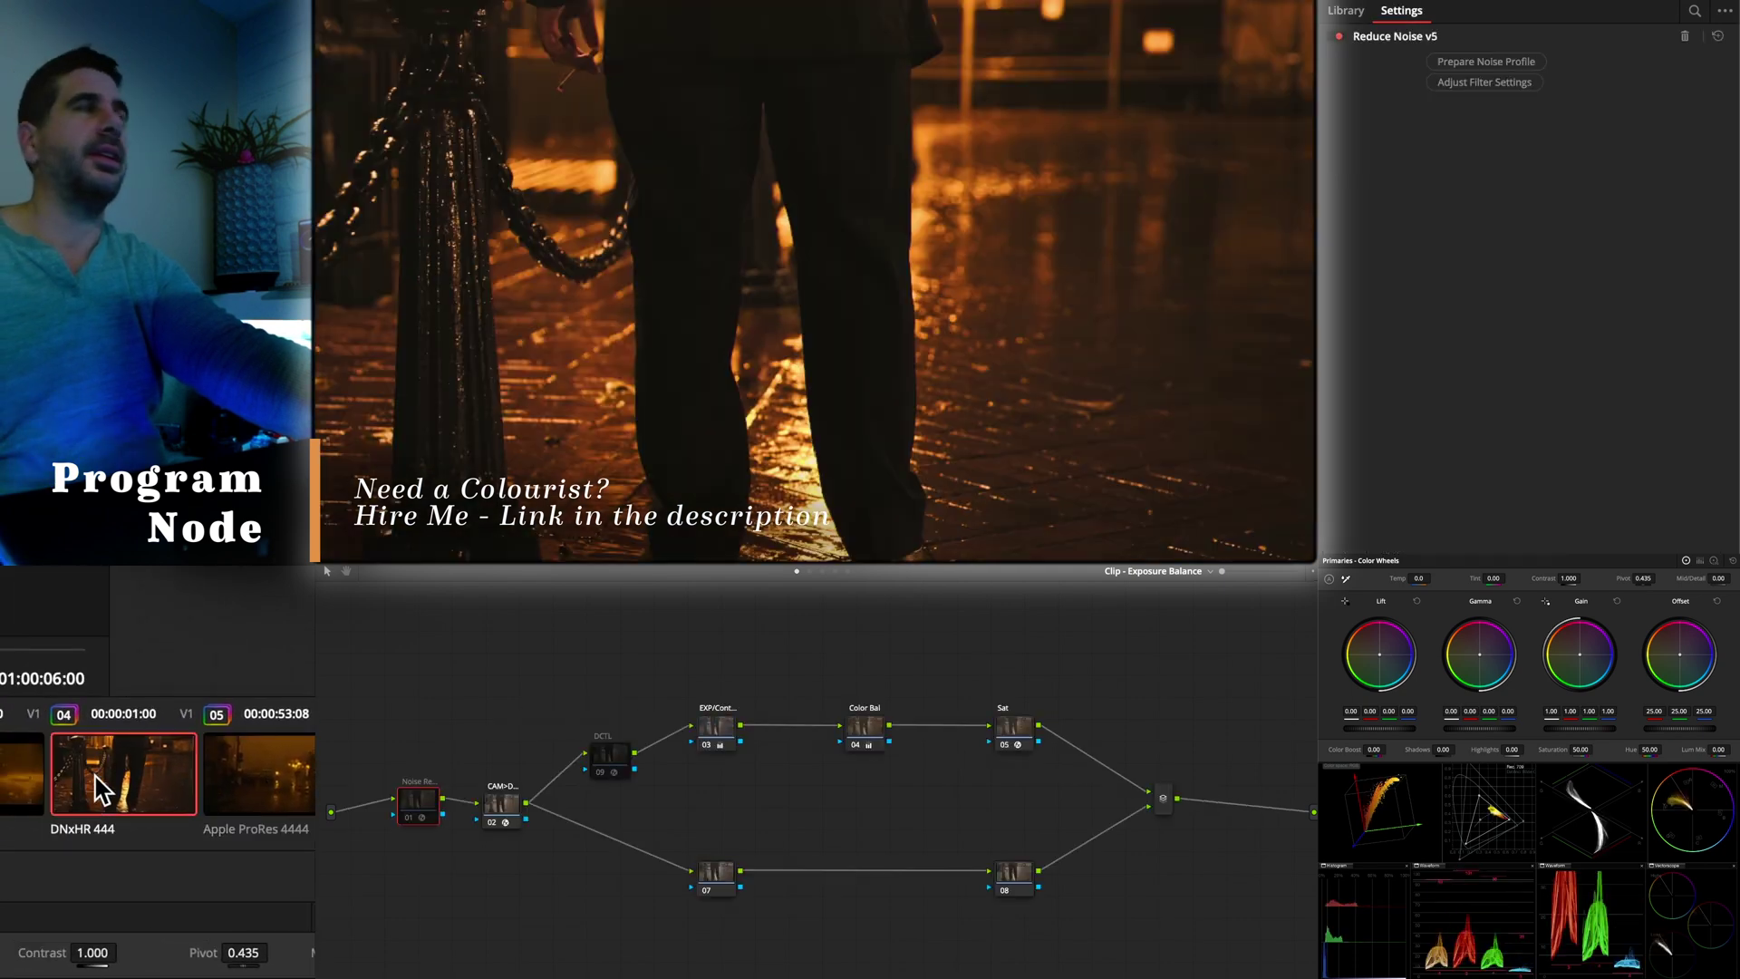
{"action": "left_click", "coordinate": [107, 776]}
{"action": "left_click", "coordinate": [101, 775]}
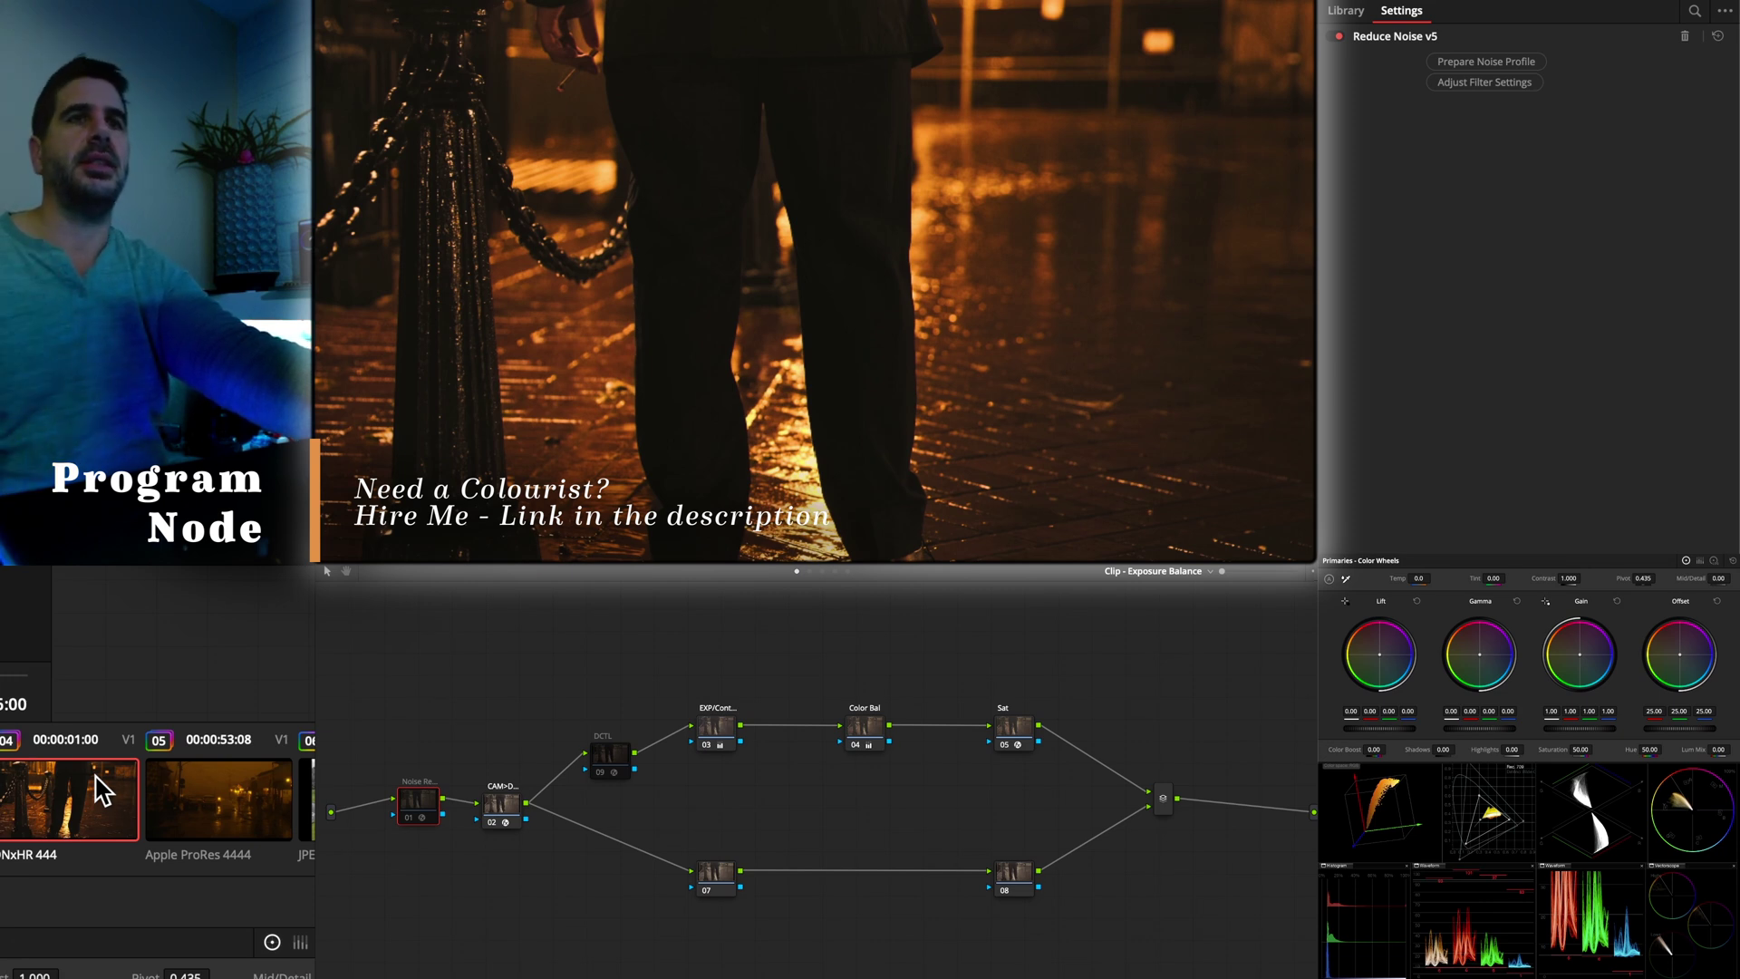
{"action": "key", "text": "Down"}
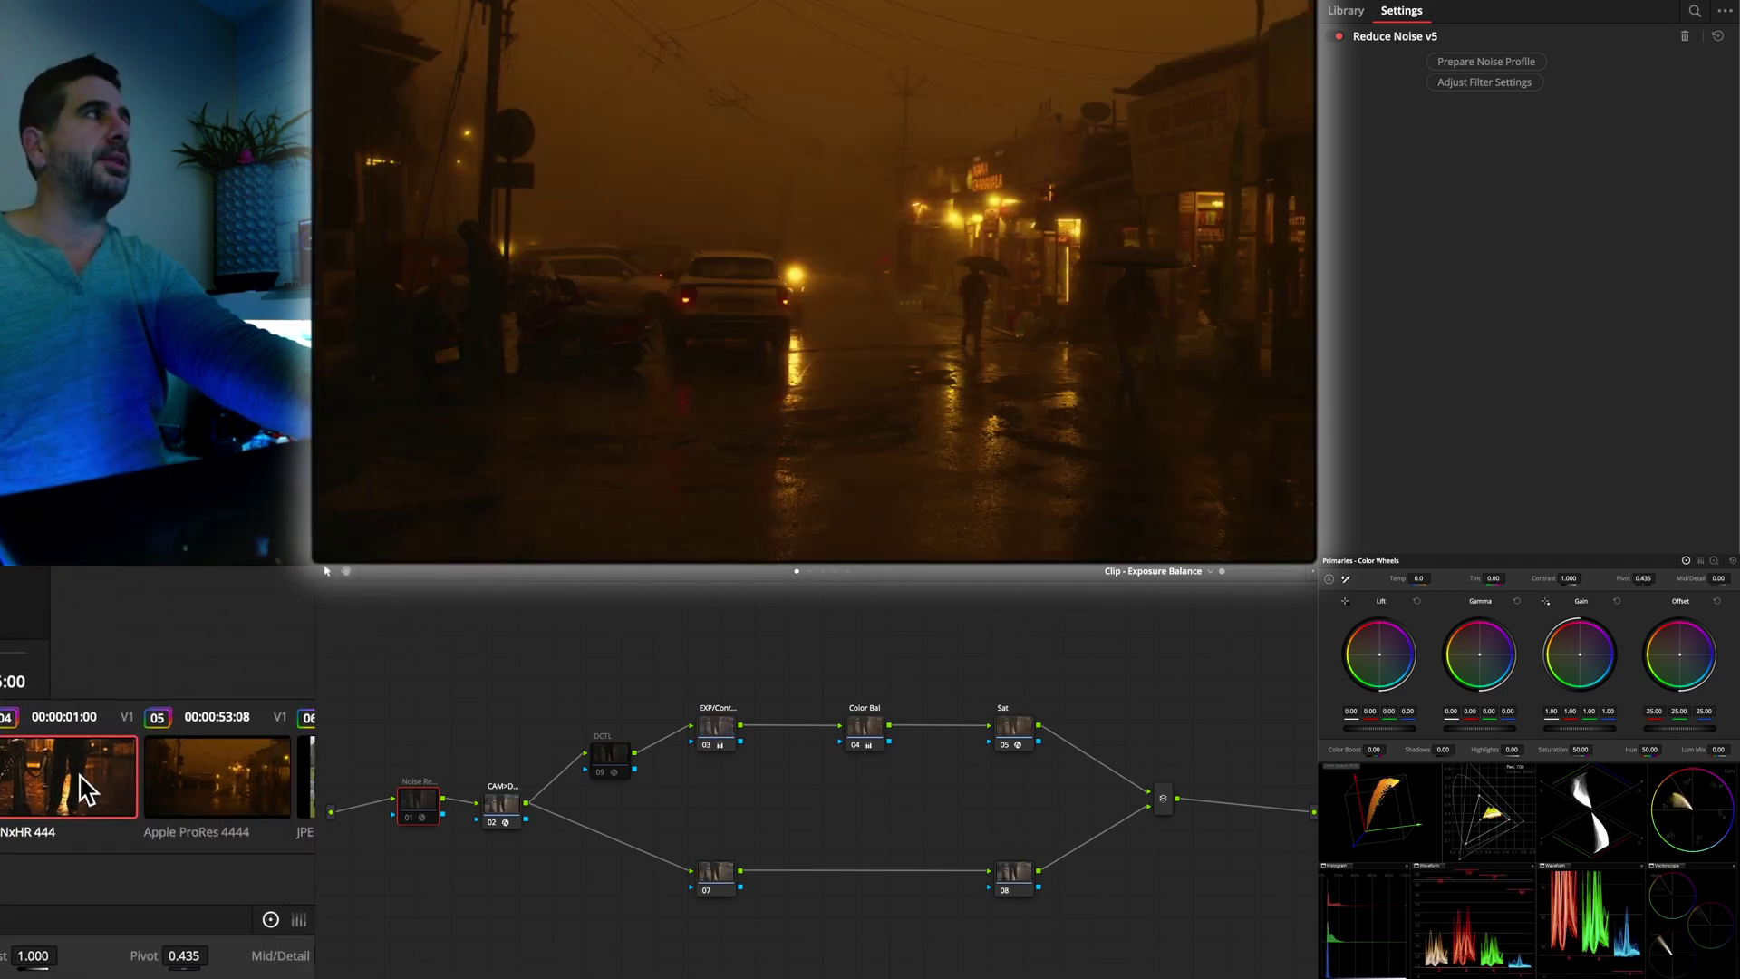
{"action": "key", "text": "Down"}
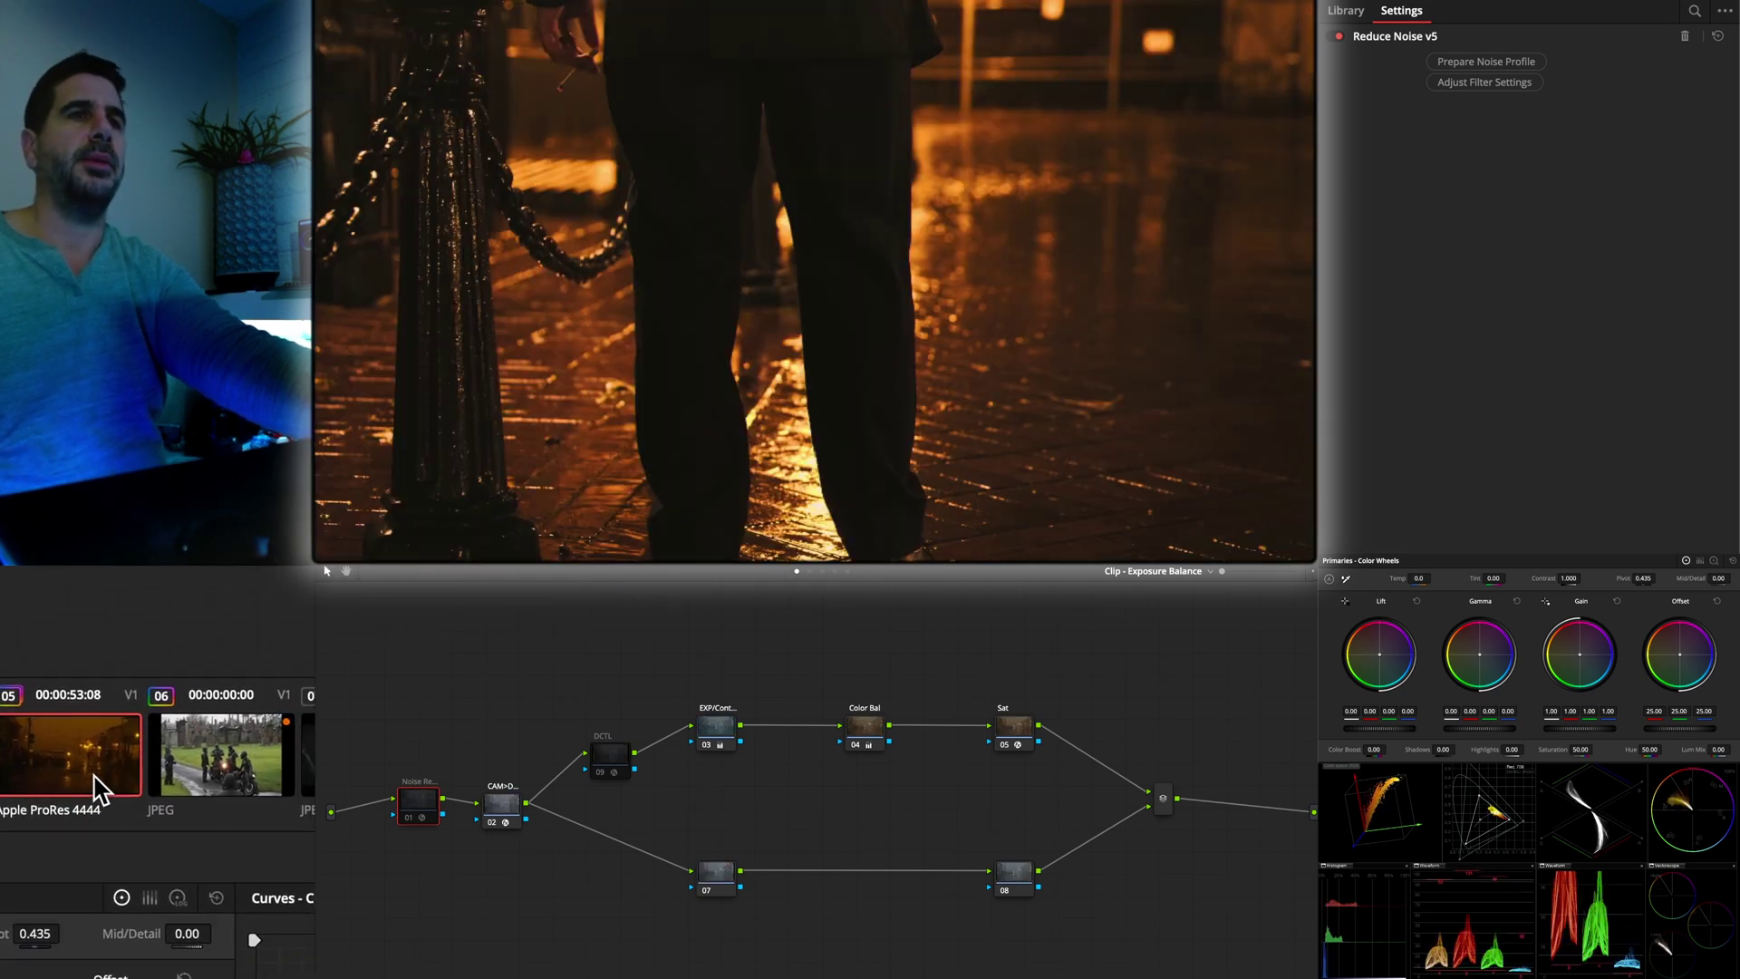
{"action": "key", "text": "Down"}
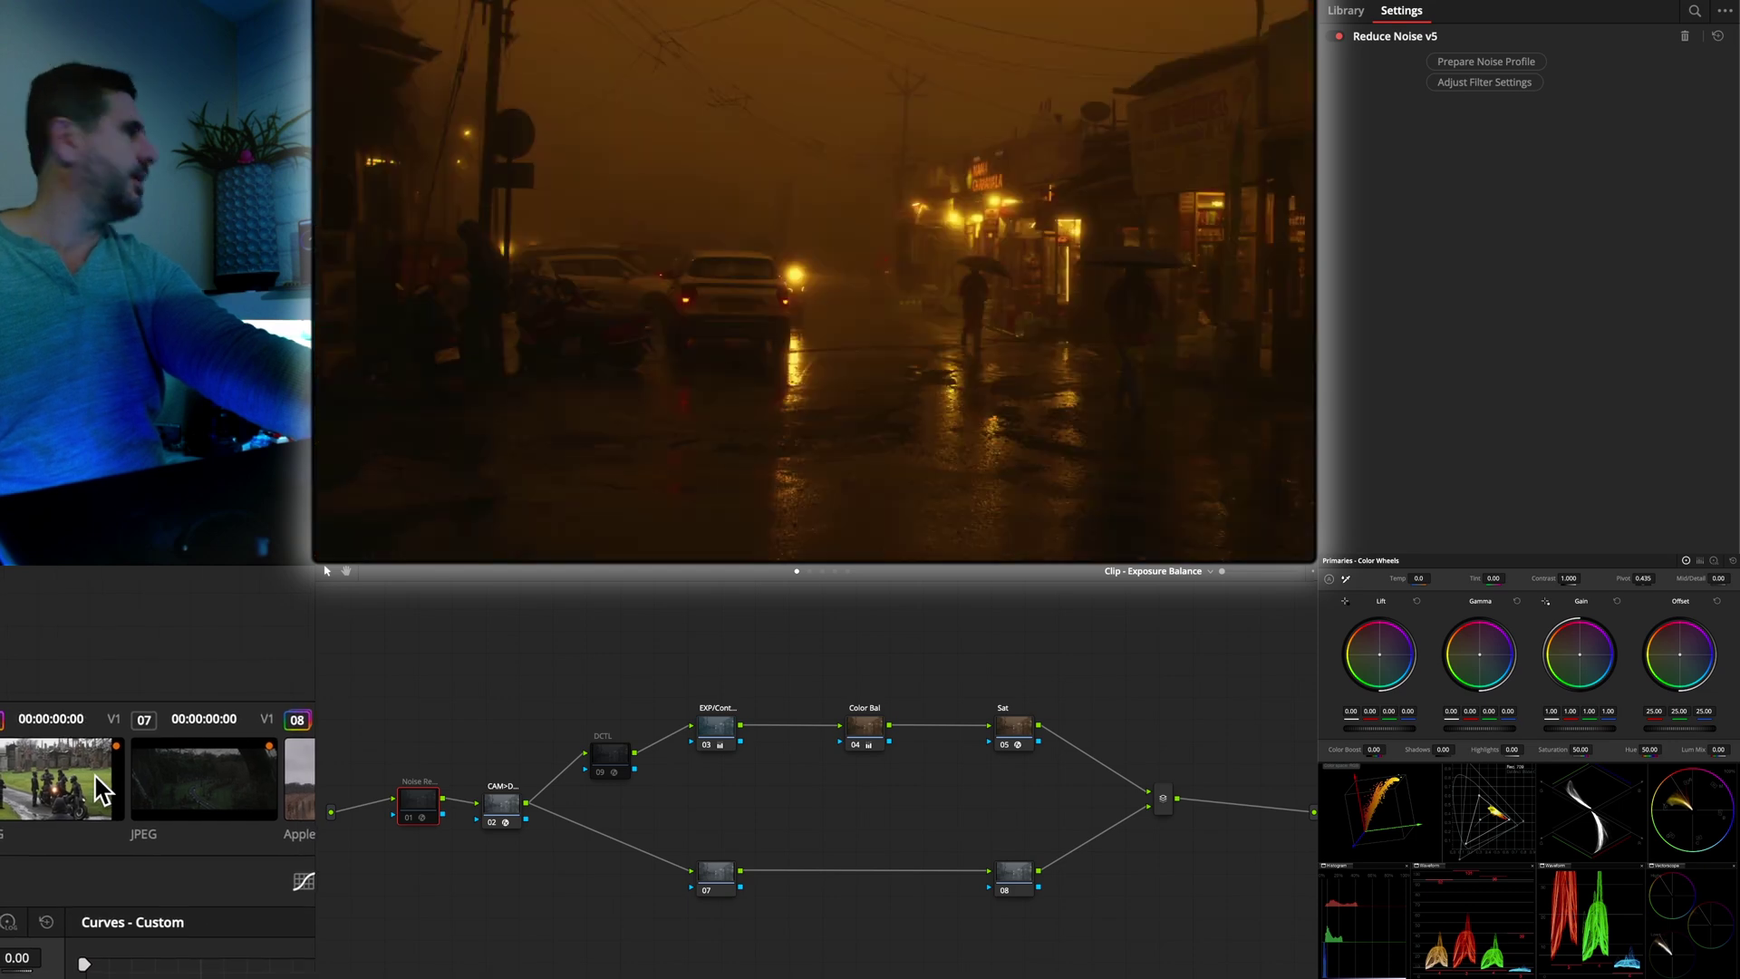
Examine the dark cemetery reference still in clip 07 alongside the ungraded cemetery photo 06 and the country track clip 08
{"action": "key", "text": "Down"}
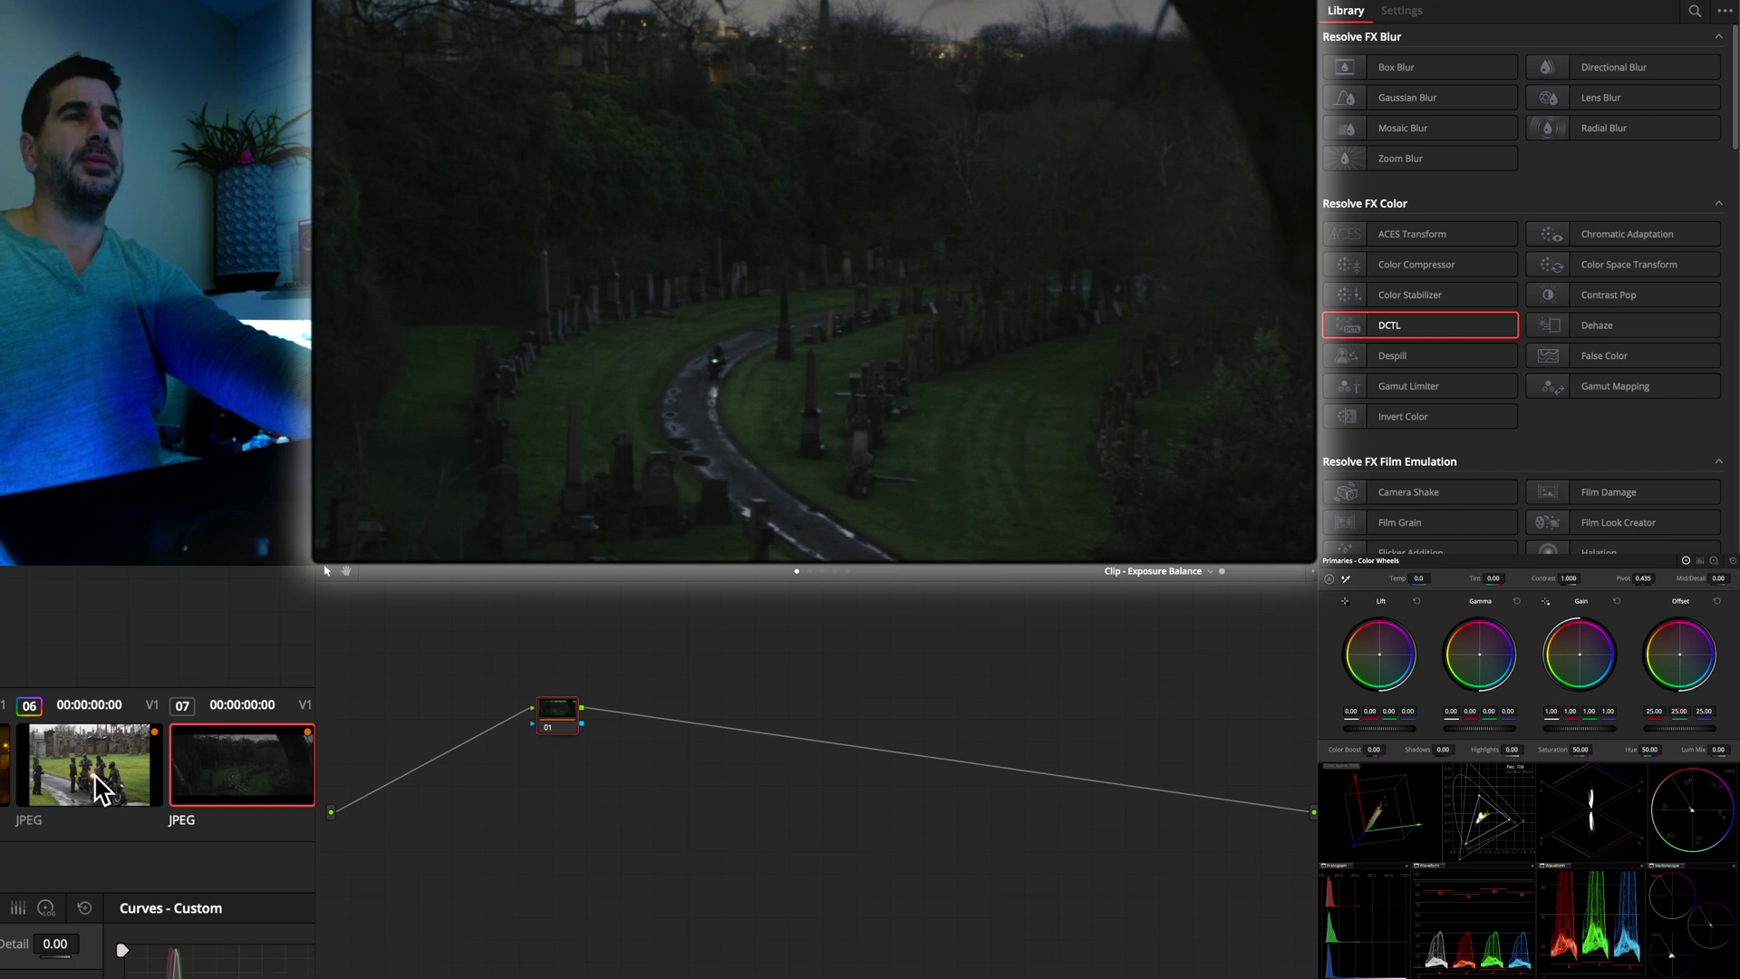
{"action": "left_click", "coordinate": [100, 788]}
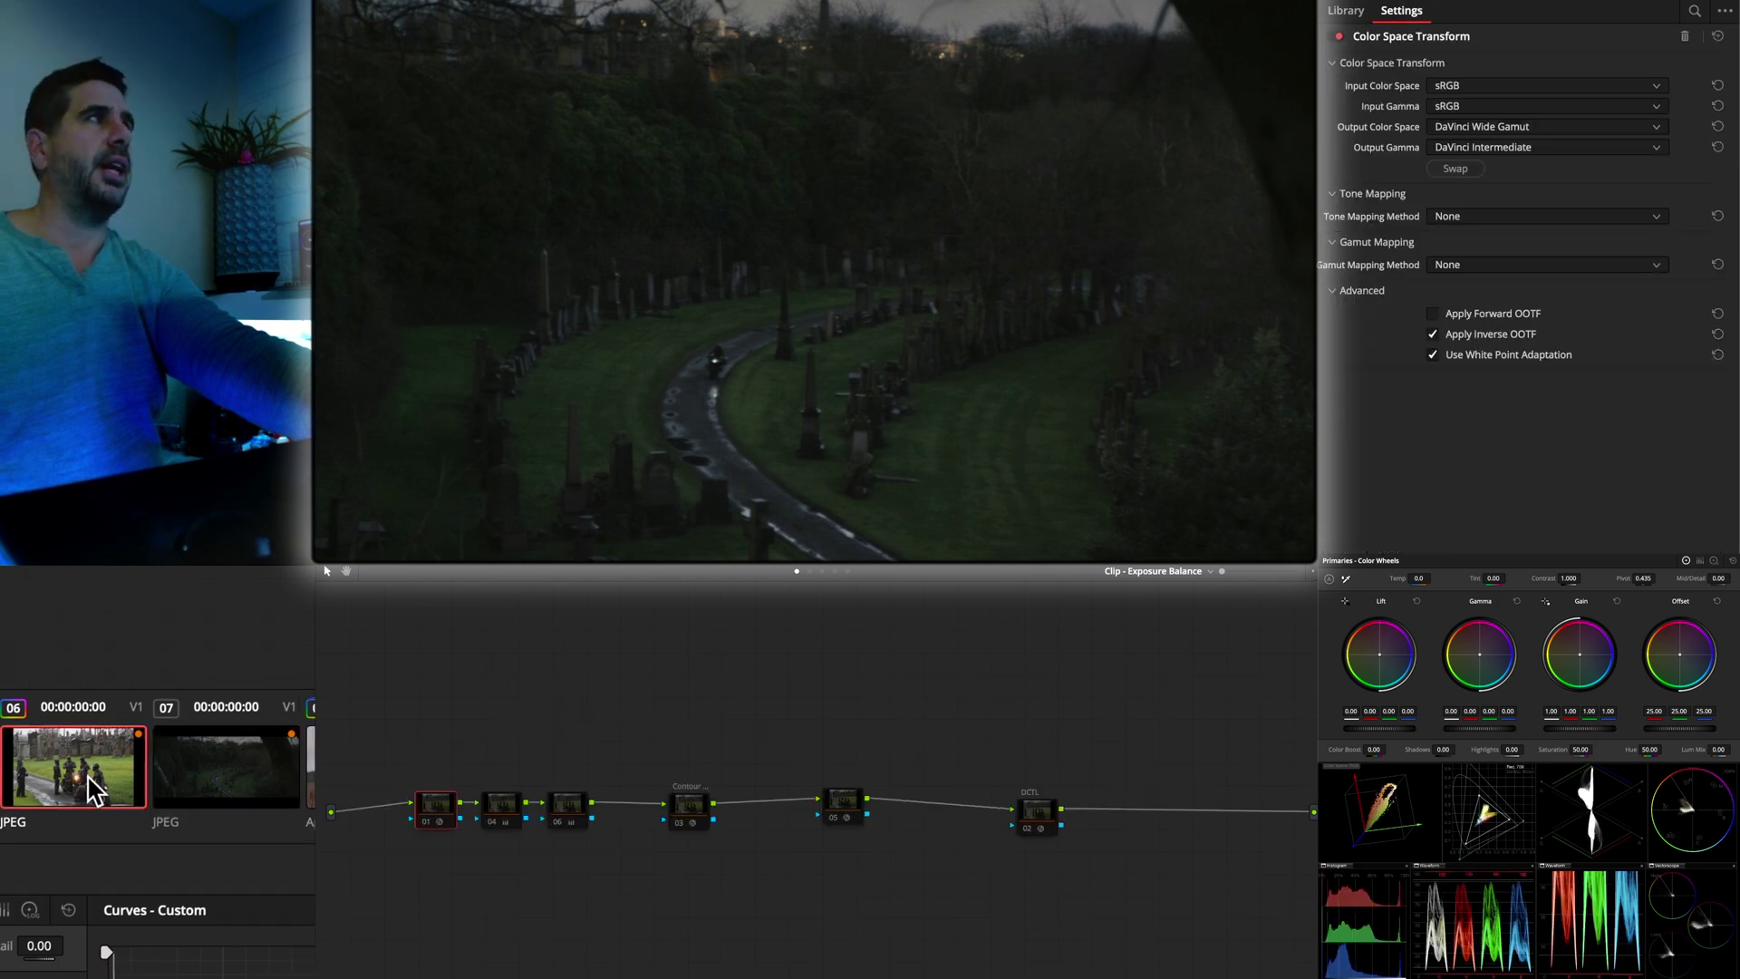
{"action": "left_click", "coordinate": [100, 788]}
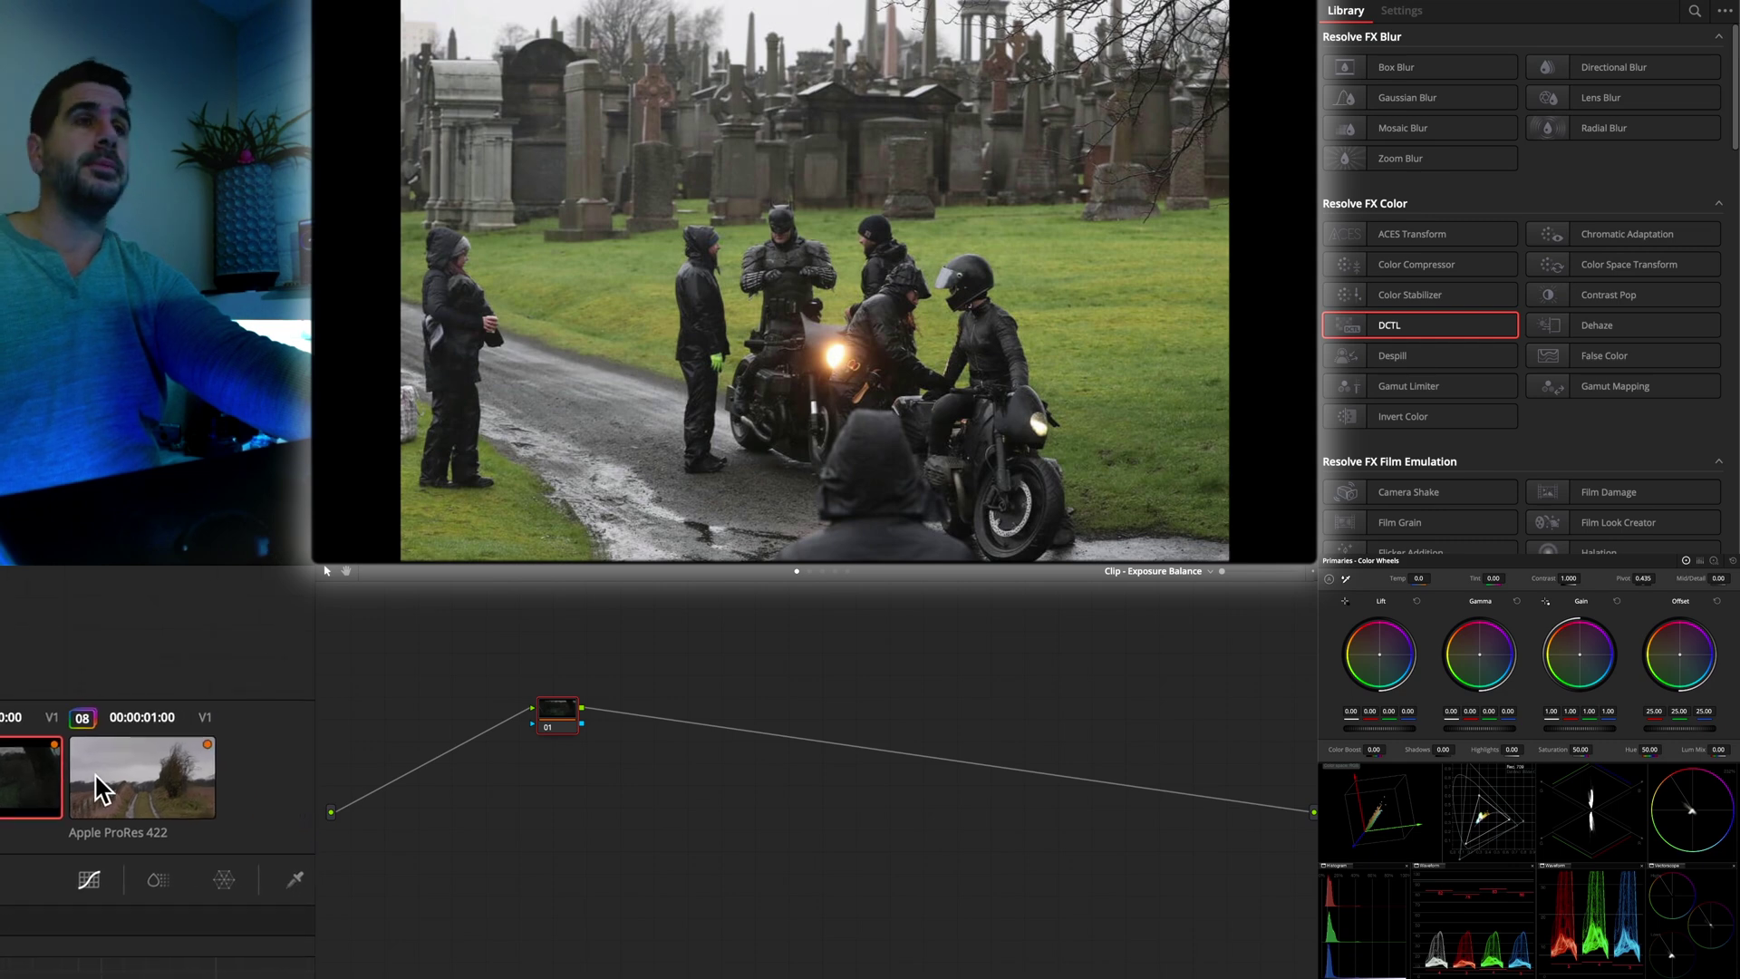
{"action": "left_click", "coordinate": [99, 788]}
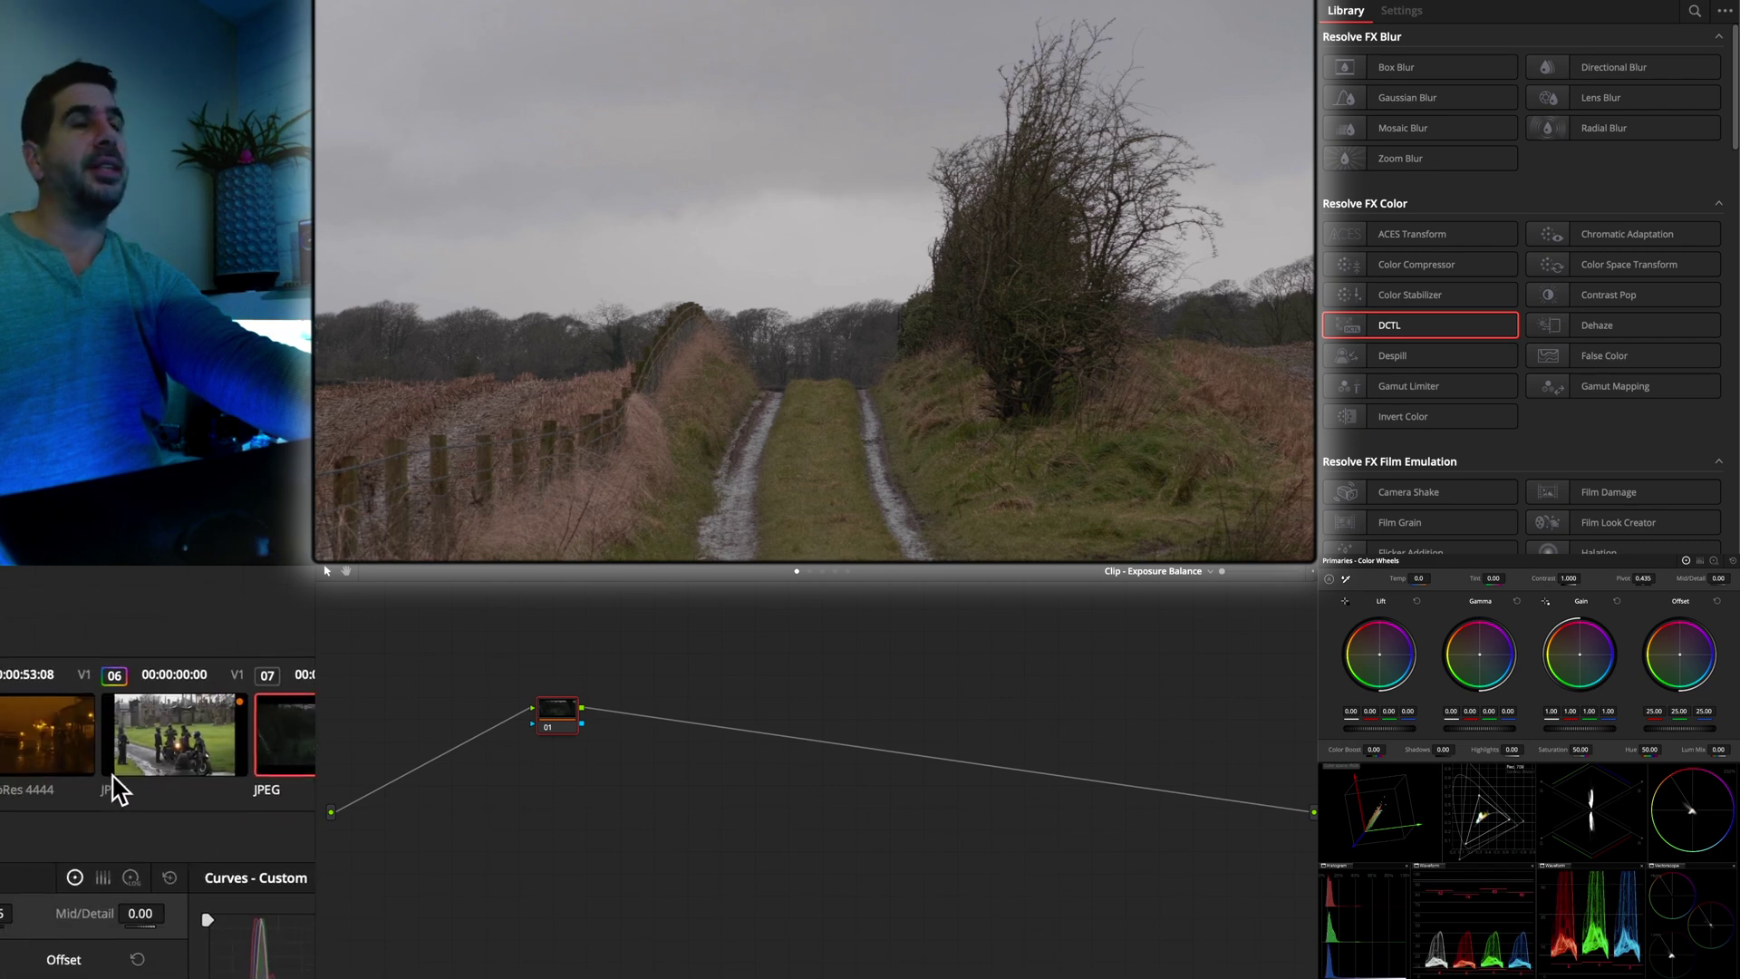
Enable clip 06's nodes one by one: OpenDRT, Color Space Transform, primaries nodes 04 and 06, Contour, and MONO-SAT-DENSITY-HUE
{"action": "left_click", "coordinate": [99, 787]}
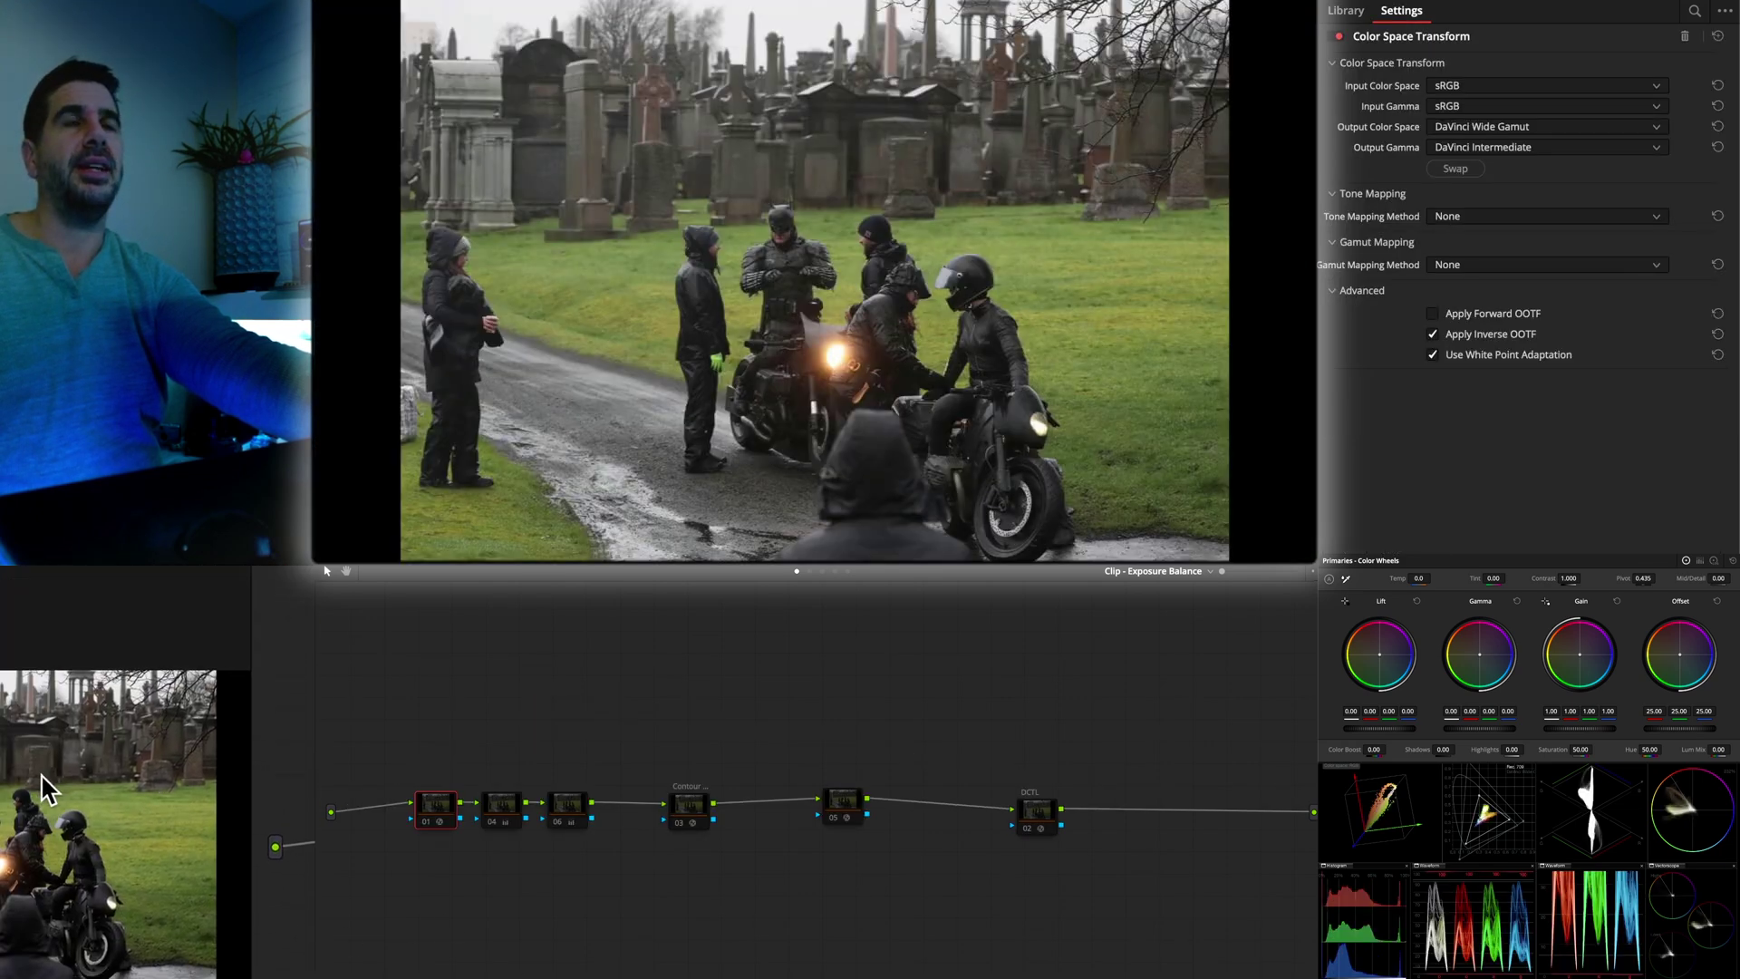
{"action": "left_click", "coordinate": [1042, 820]}
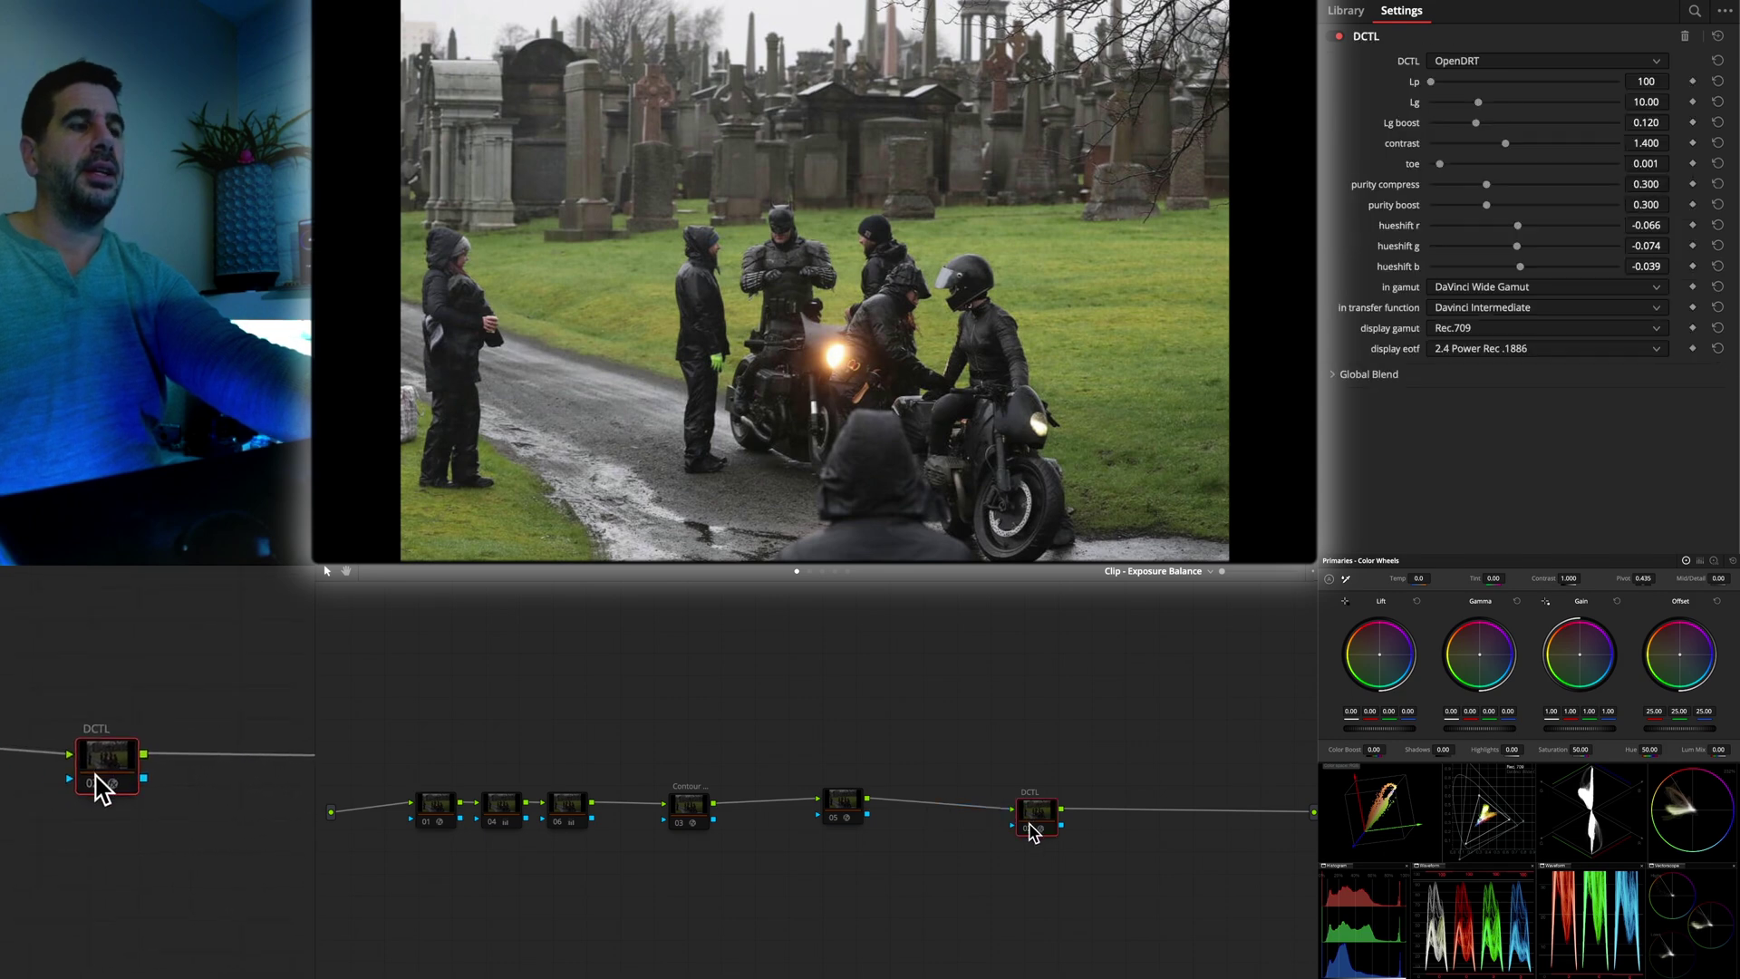
{"action": "left_click", "coordinate": [436, 803]}
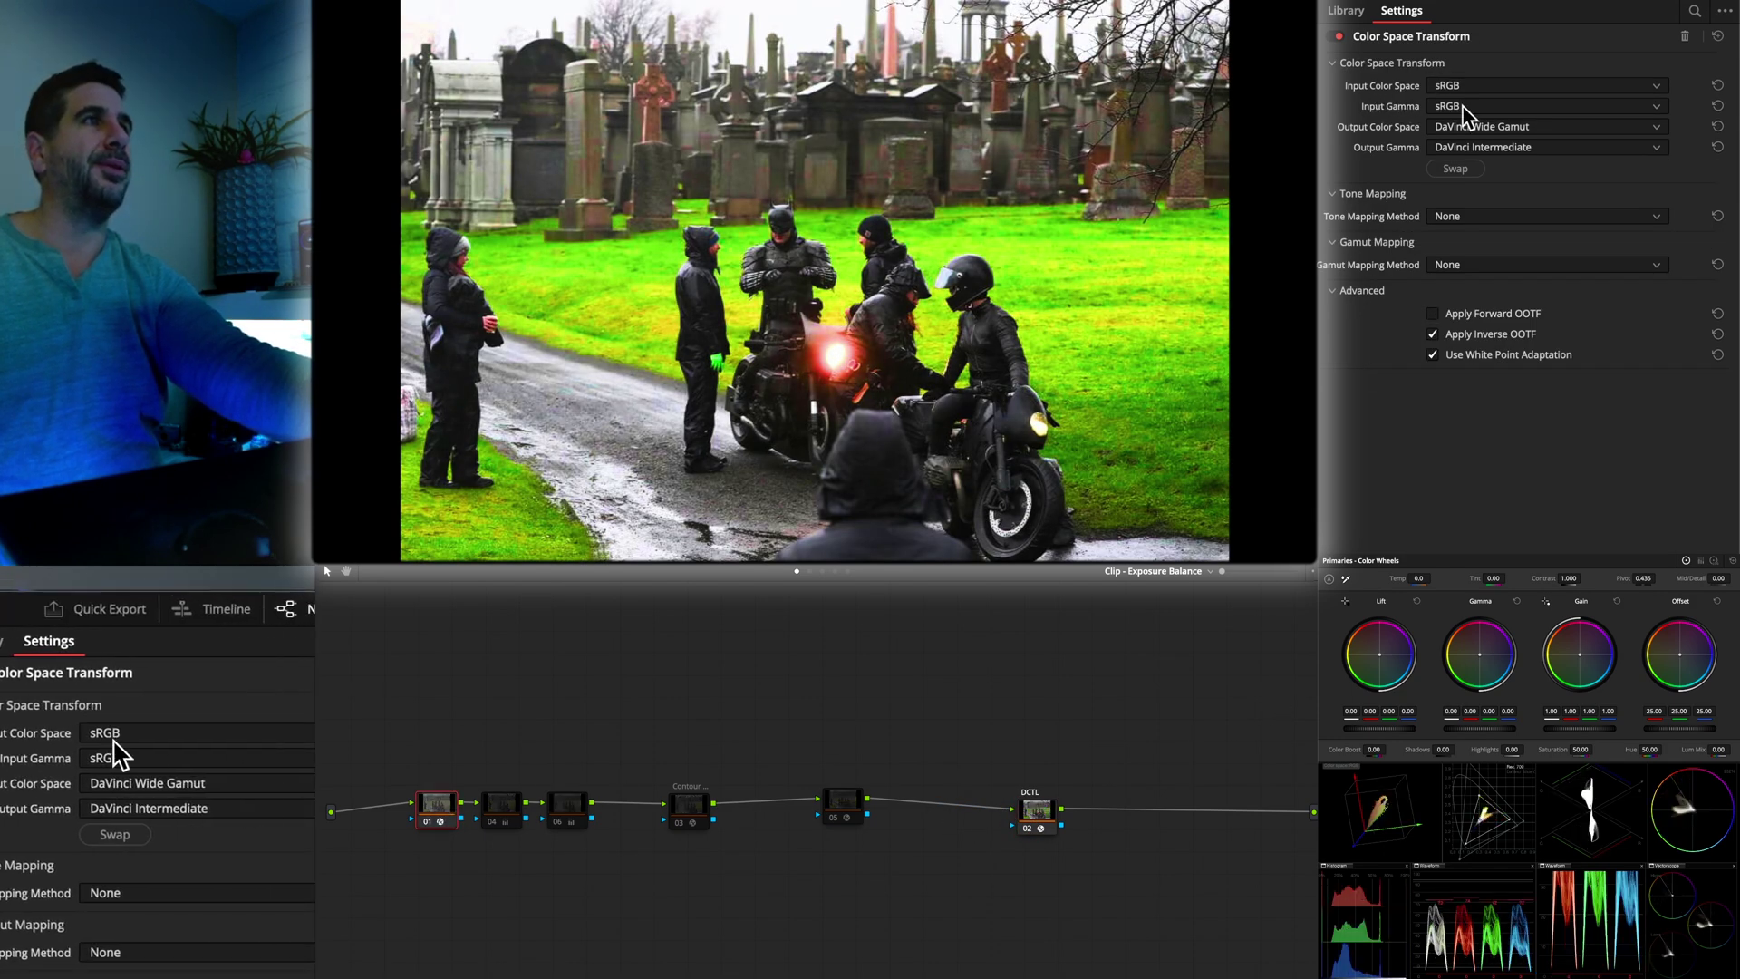
{"action": "key", "text": "super+d"}
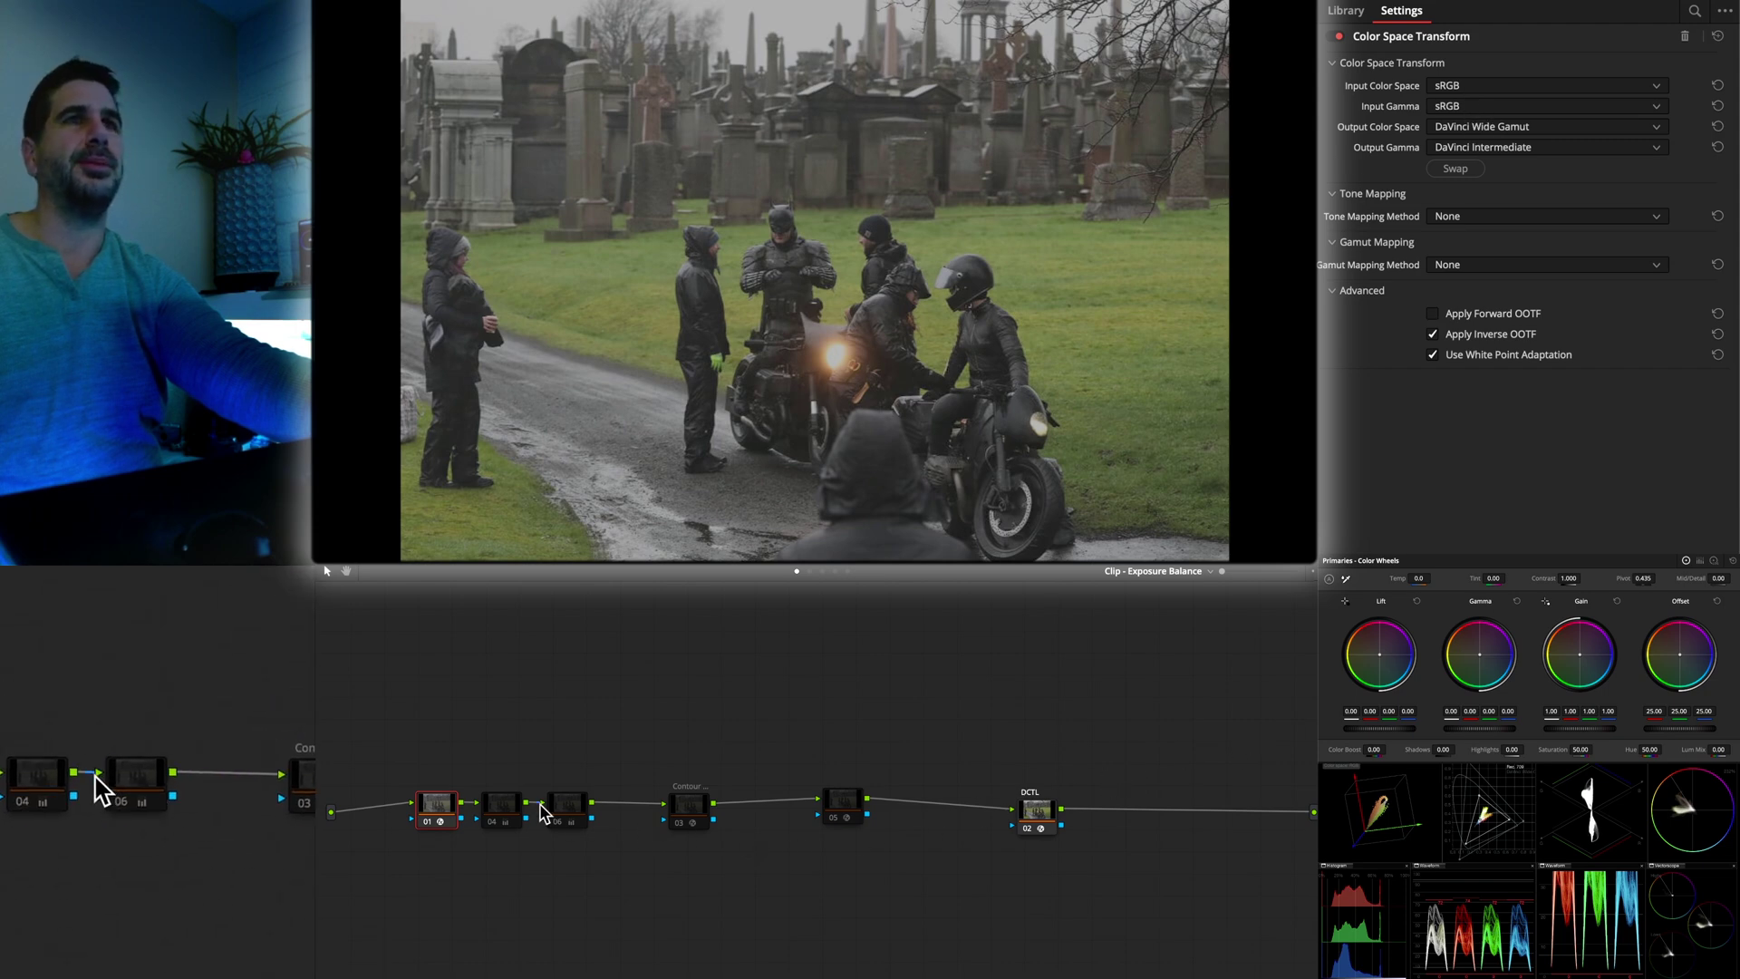
{"action": "left_click", "coordinate": [499, 805]}
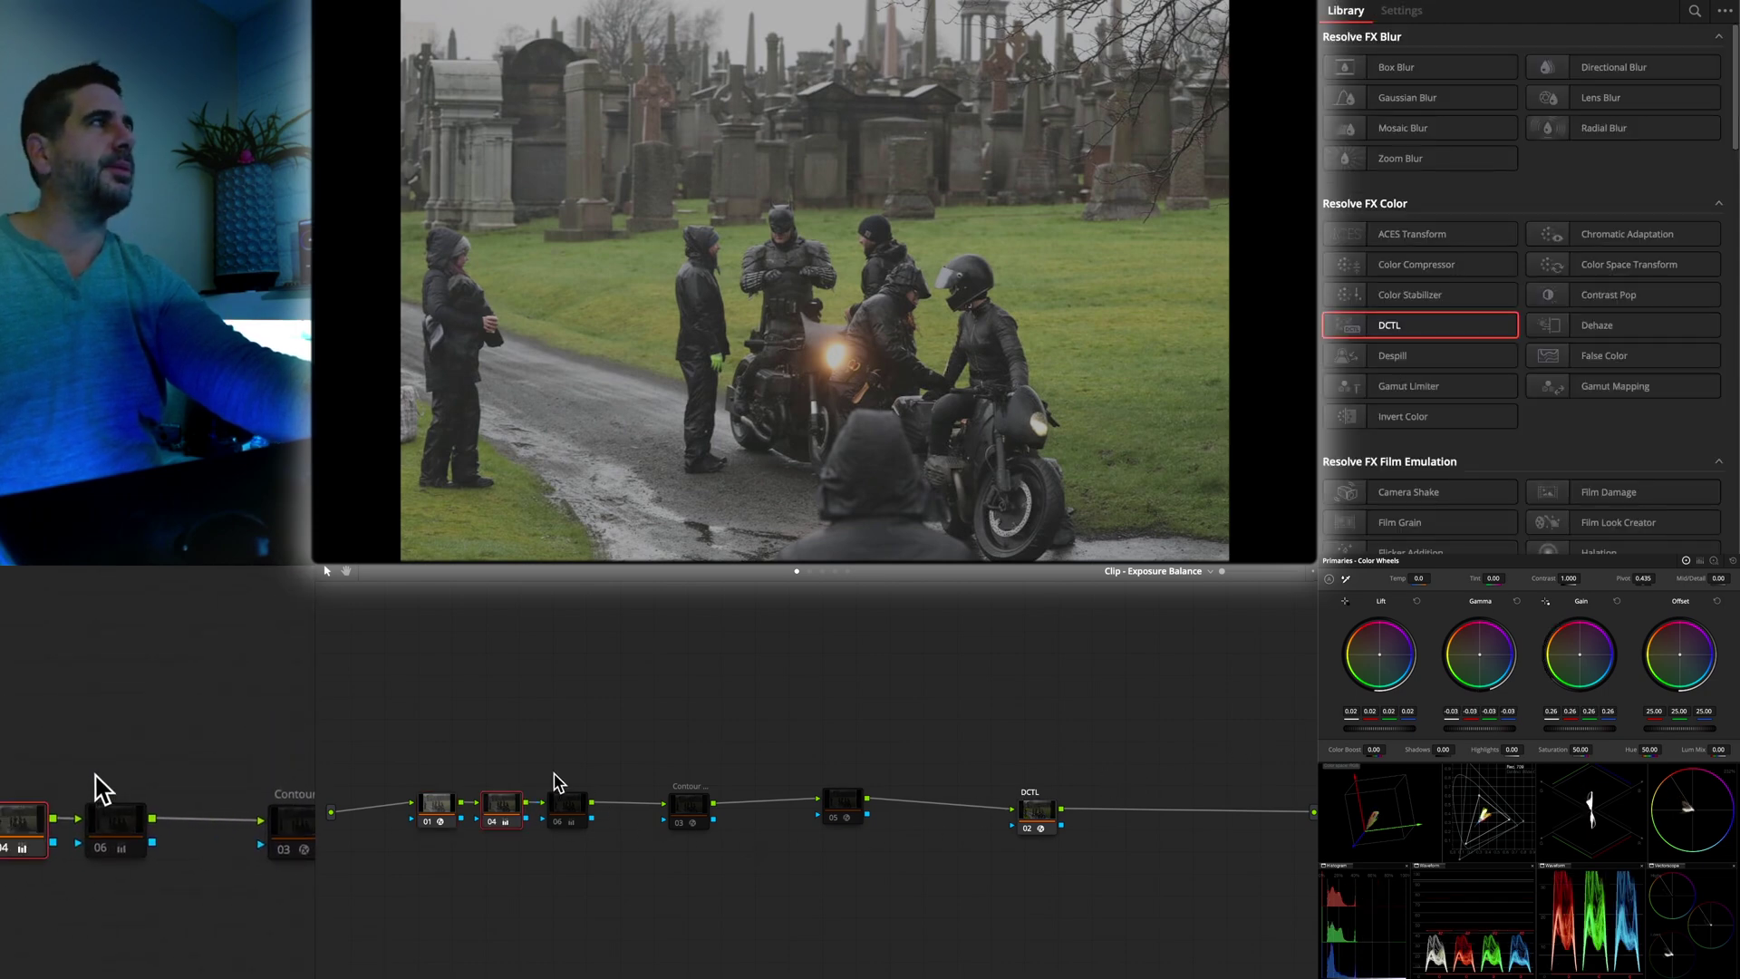
{"action": "left_click", "coordinate": [573, 811]}
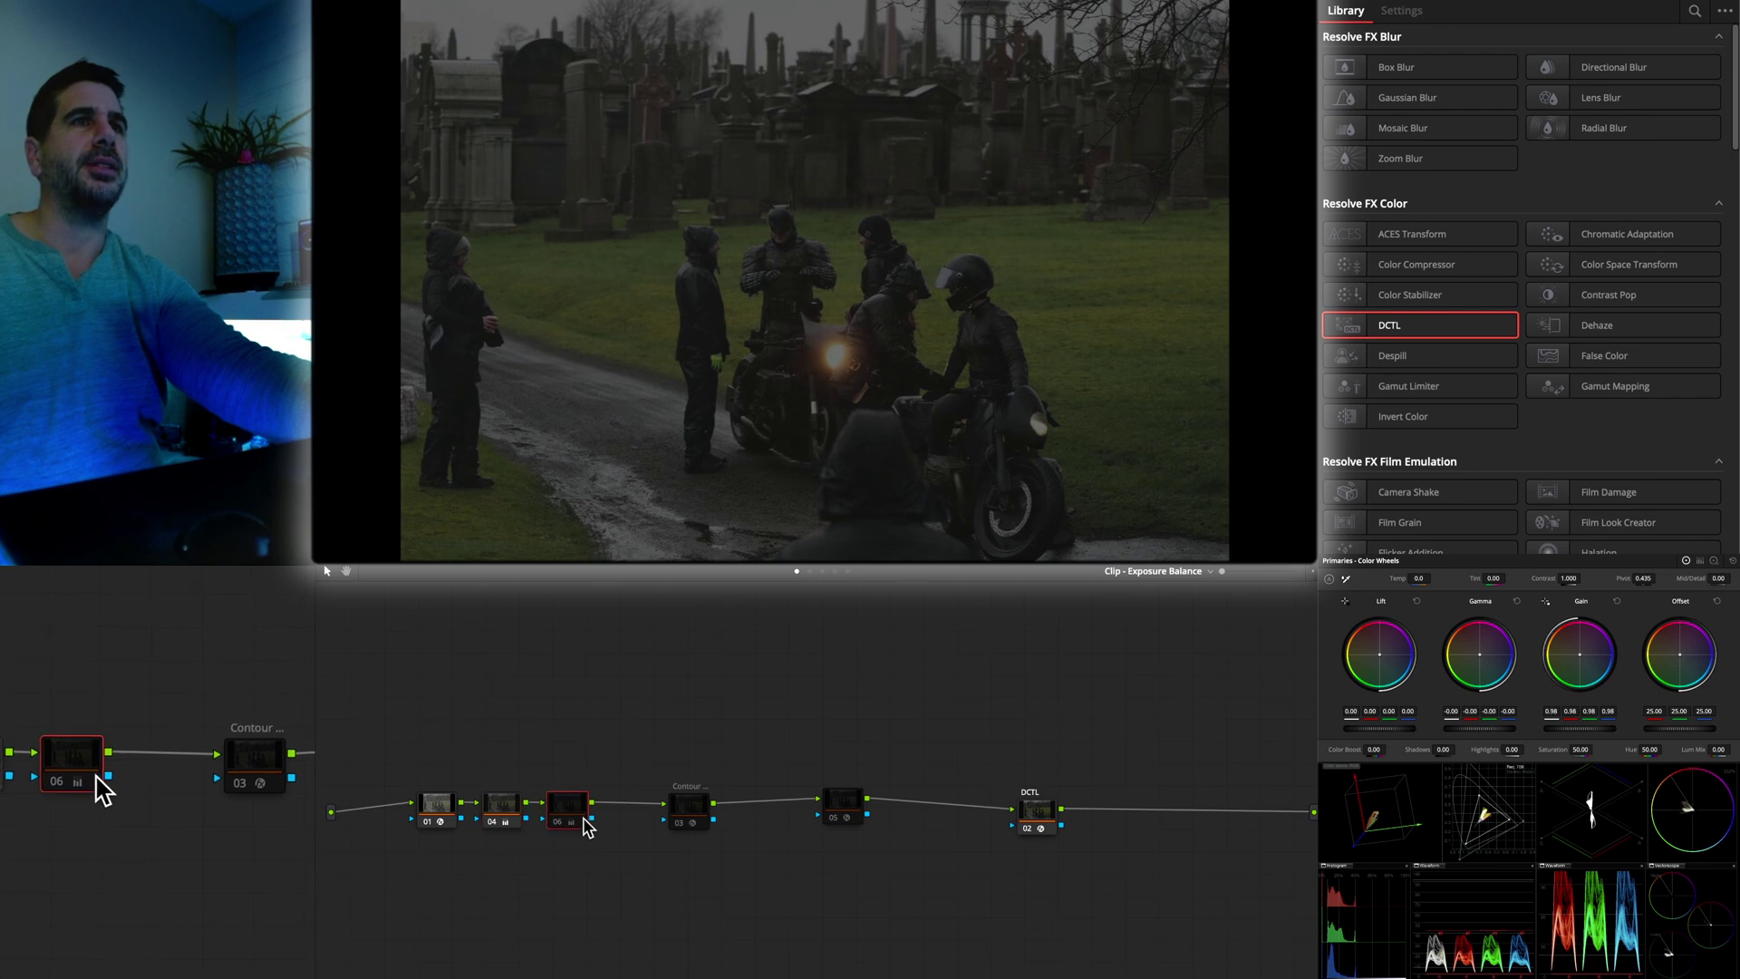
{"action": "left_click", "coordinate": [694, 815]}
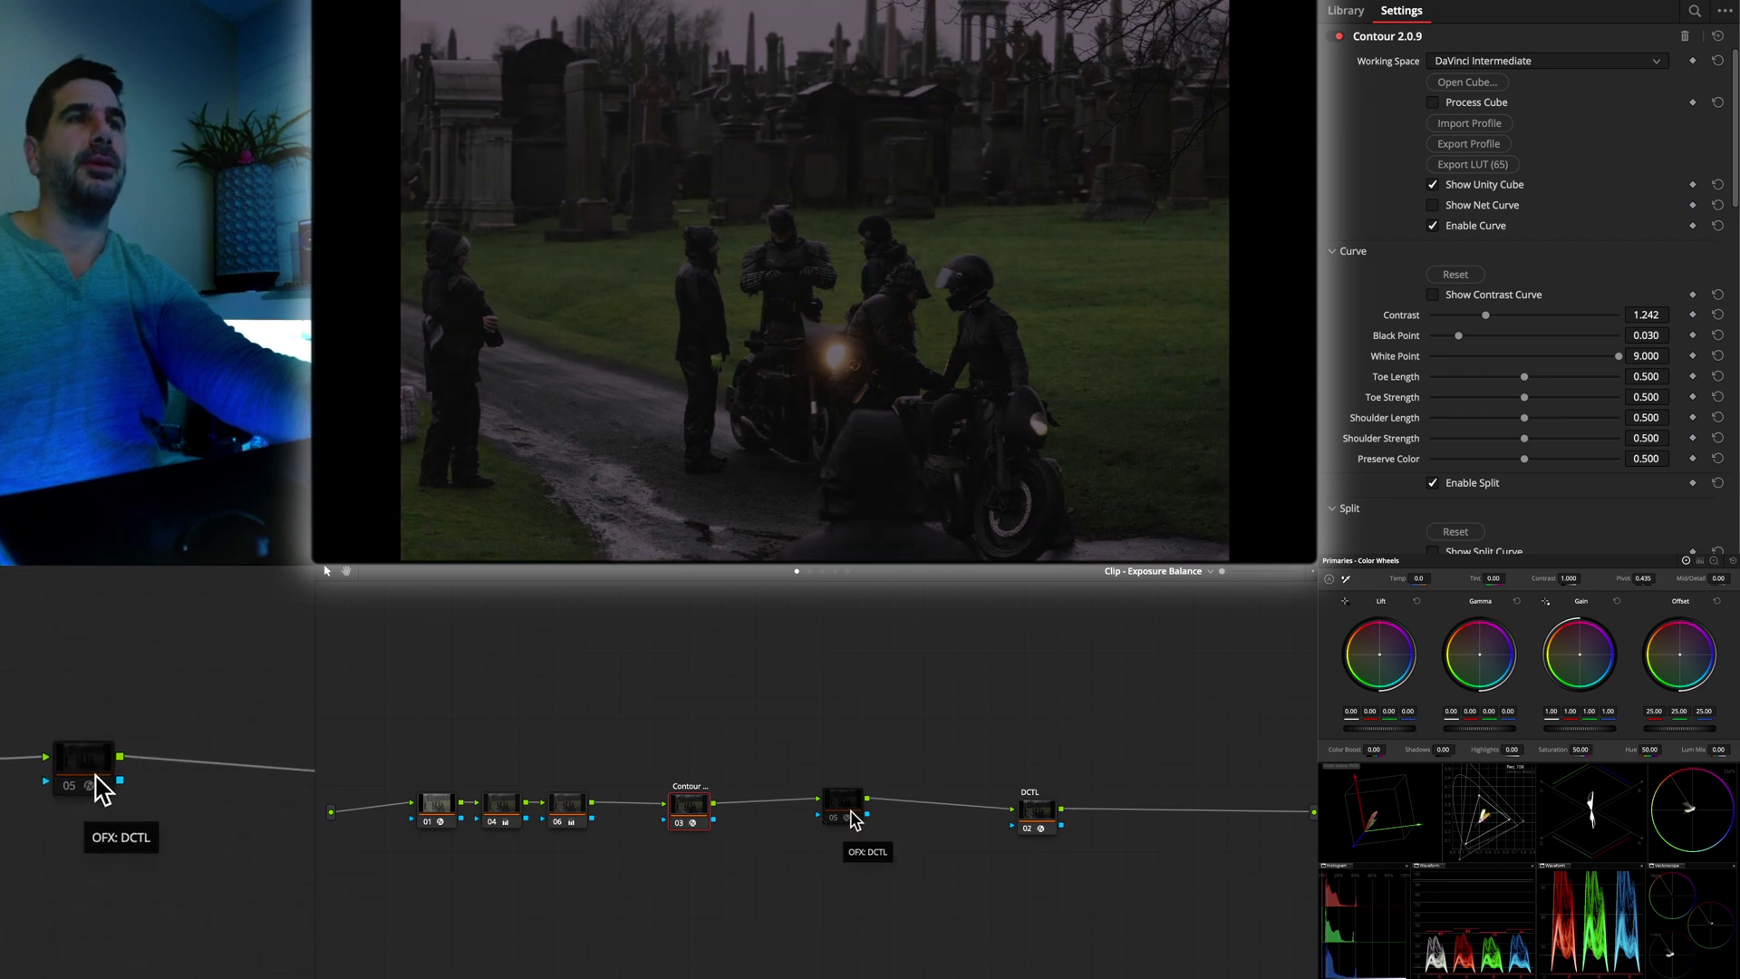
{"action": "left_click_drag", "start_coordinate": [852, 805], "coordinate": [835, 810]}
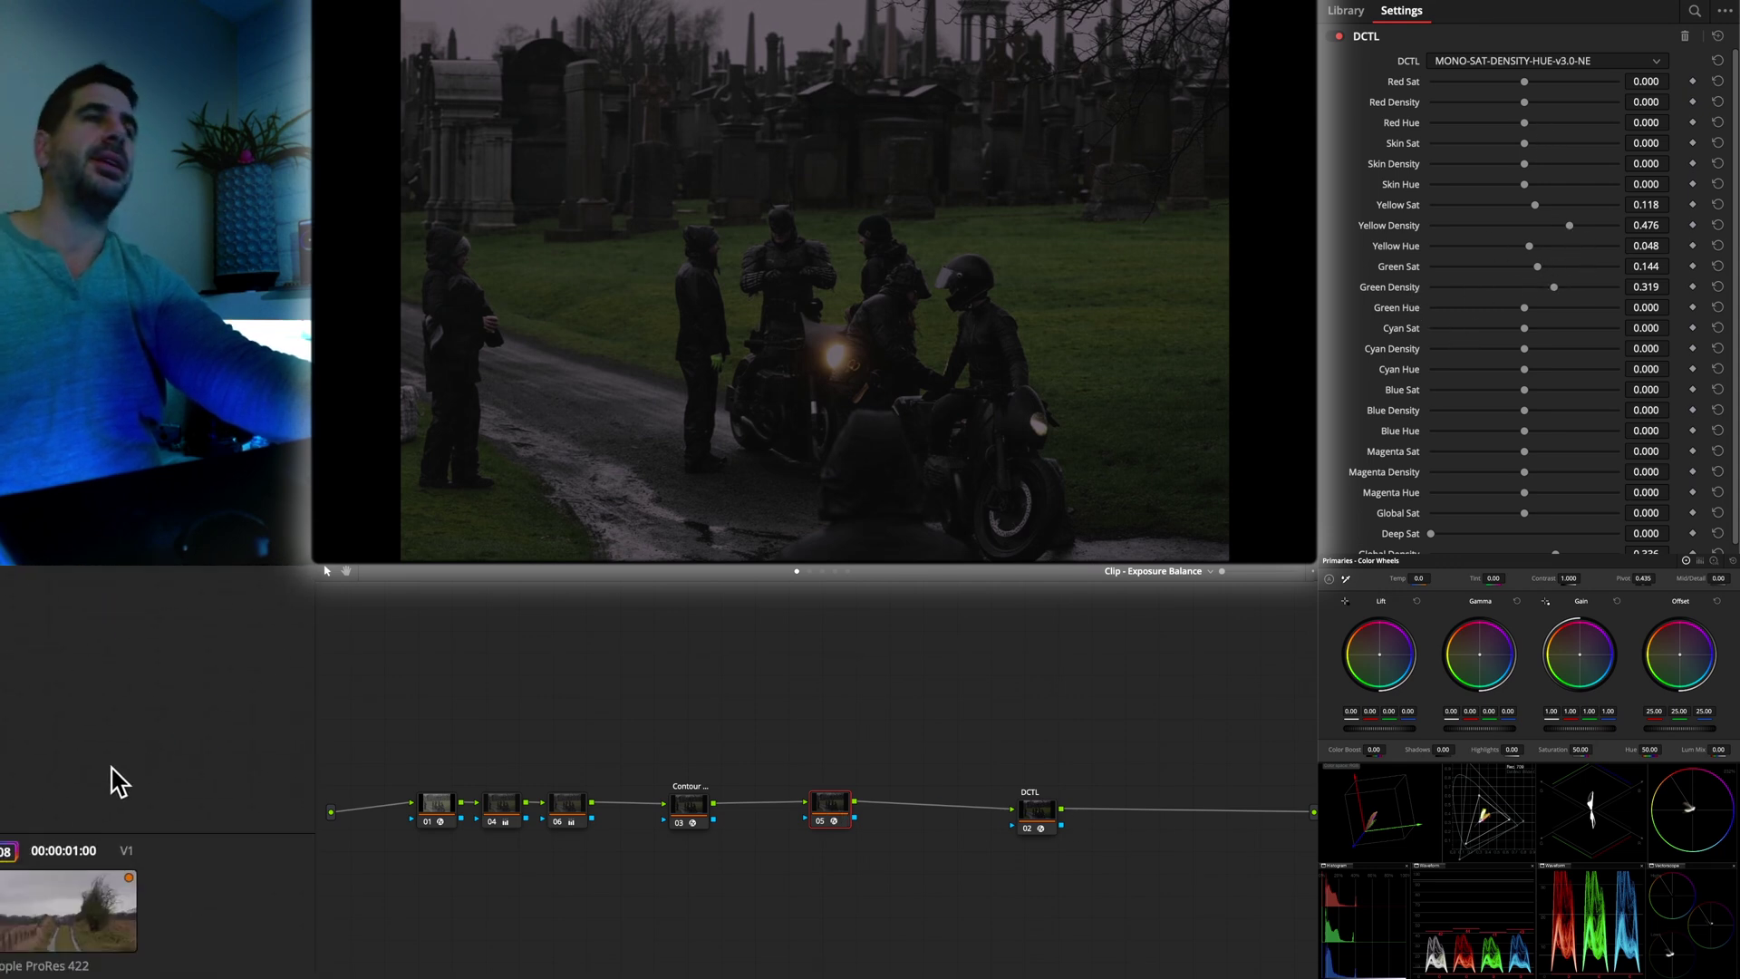
Lower the Contour node's Master Sat Strength to about 0.445 on clip 06 and compare the result with the reference still in clip 07
{"action": "left_click", "coordinate": [96, 774]}
{"action": "left_click", "coordinate": [96, 773]}
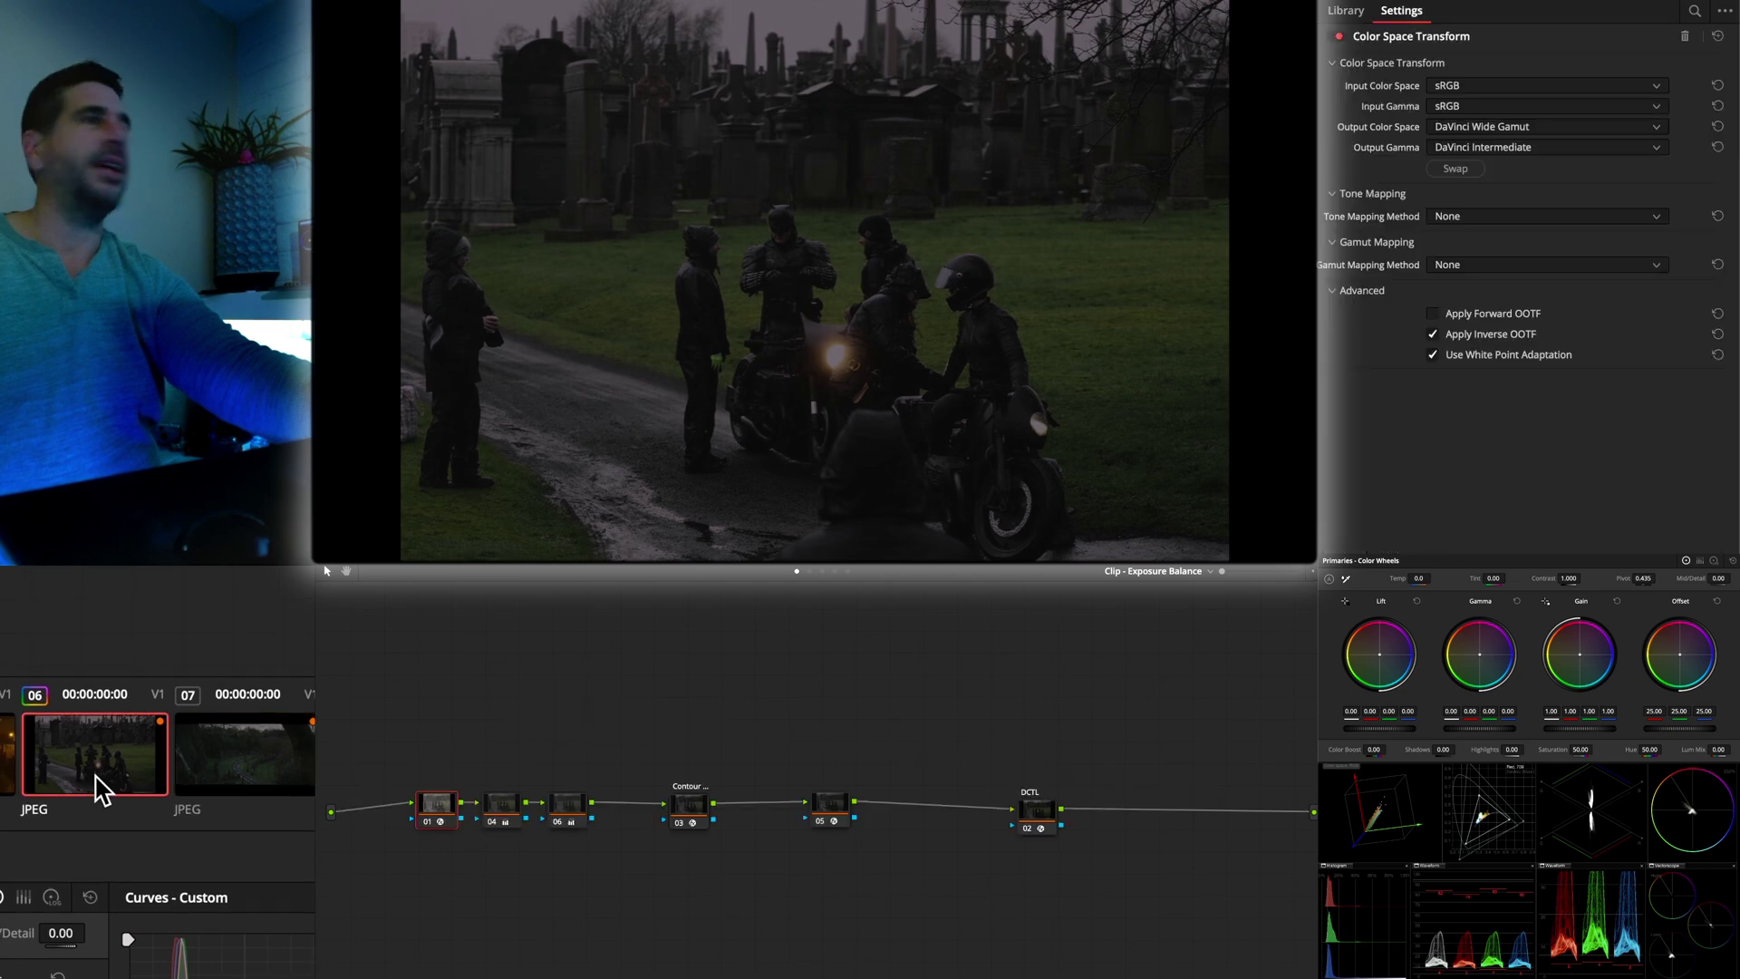
{"action": "key", "text": "Down"}
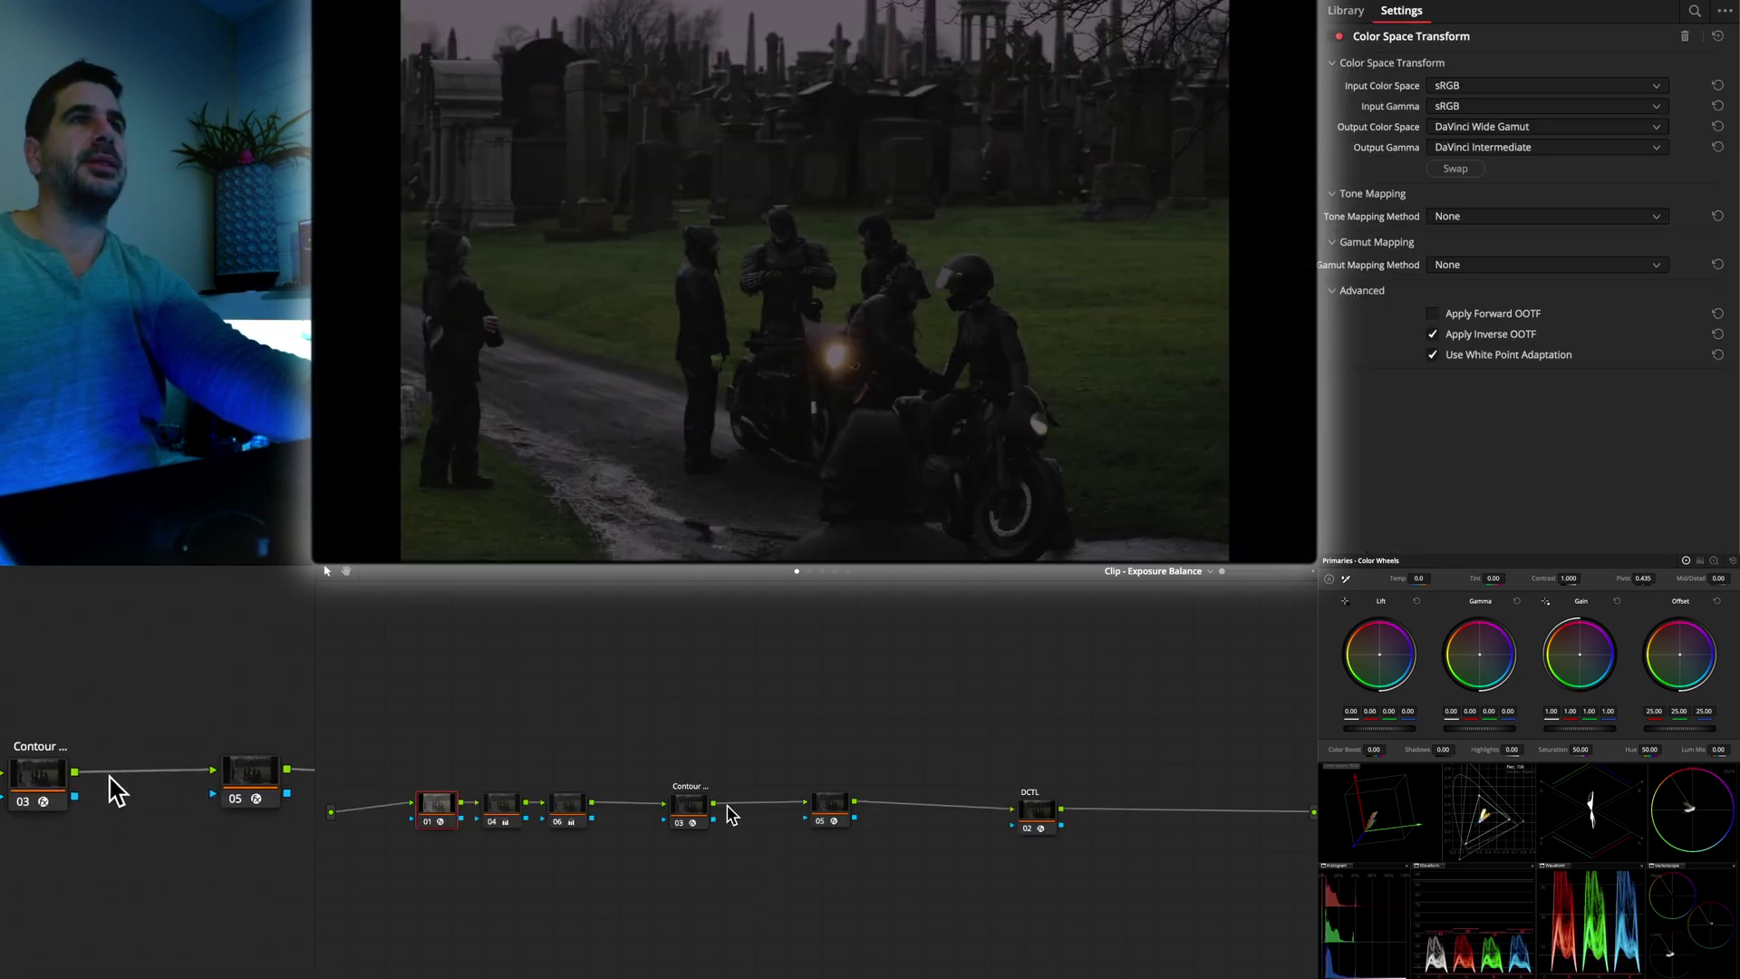
{"action": "left_click", "coordinate": [702, 808]}
{"action": "scroll", "coordinate": [1472, 379], "scroll_direction": "down", "scroll_amount": 4}
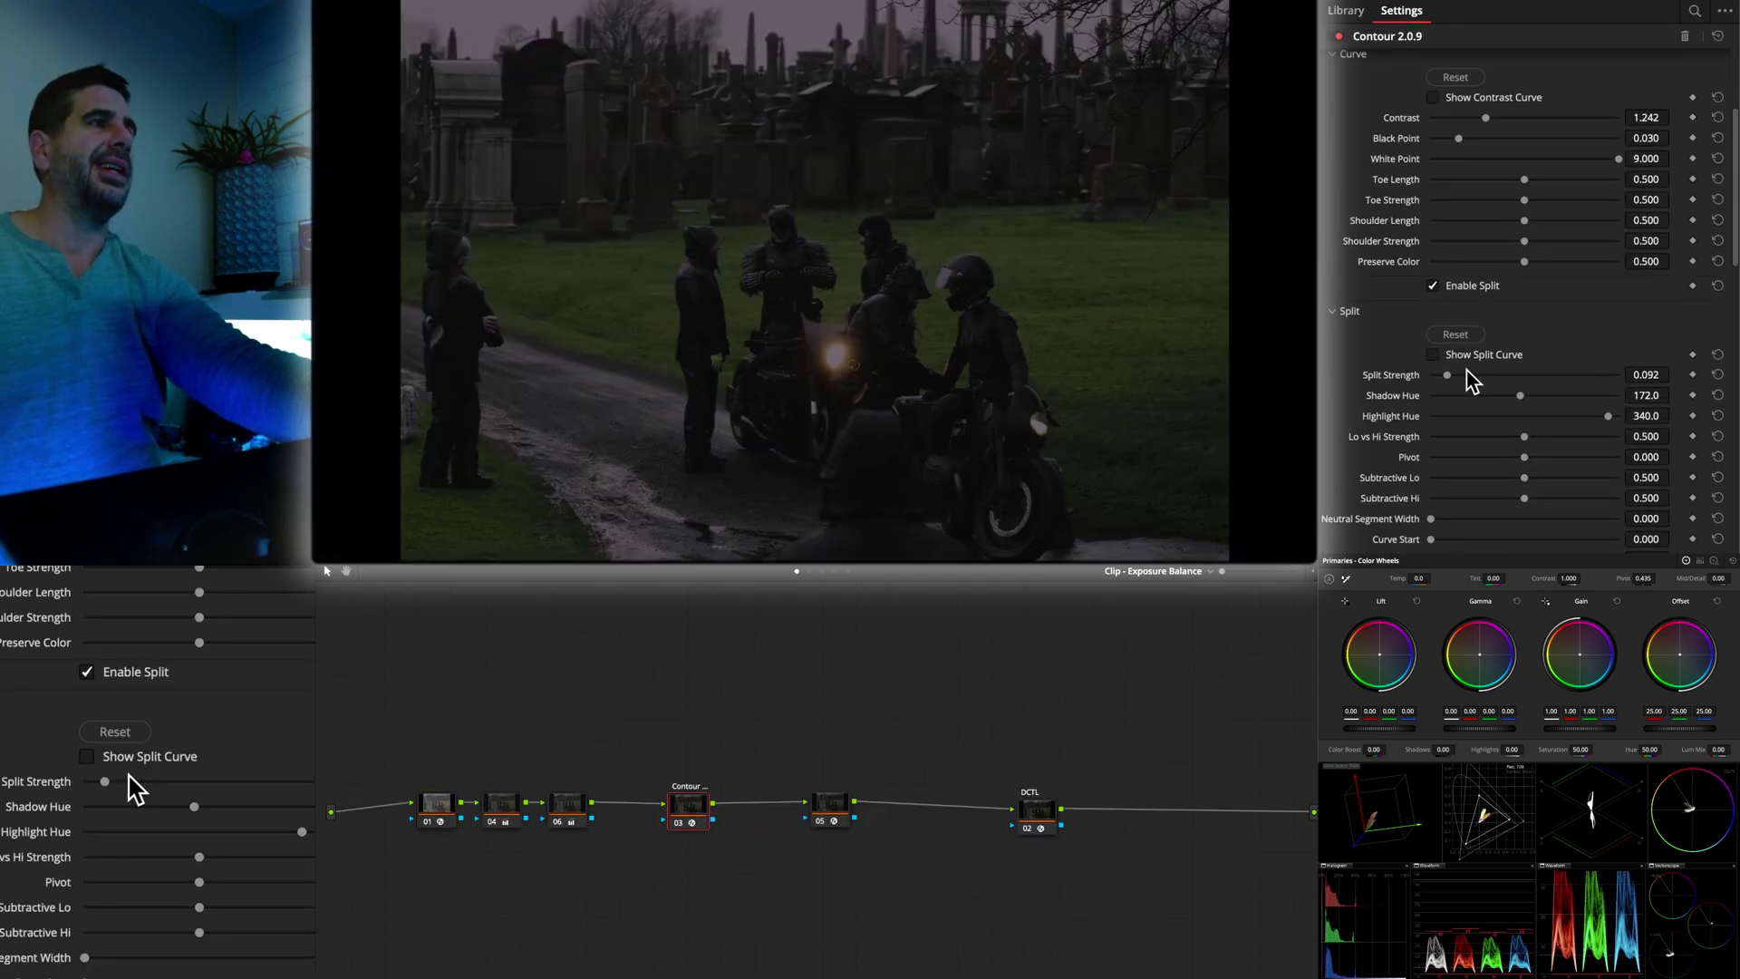
{"action": "scroll", "coordinate": [1473, 379], "scroll_direction": "down", "scroll_amount": 3}
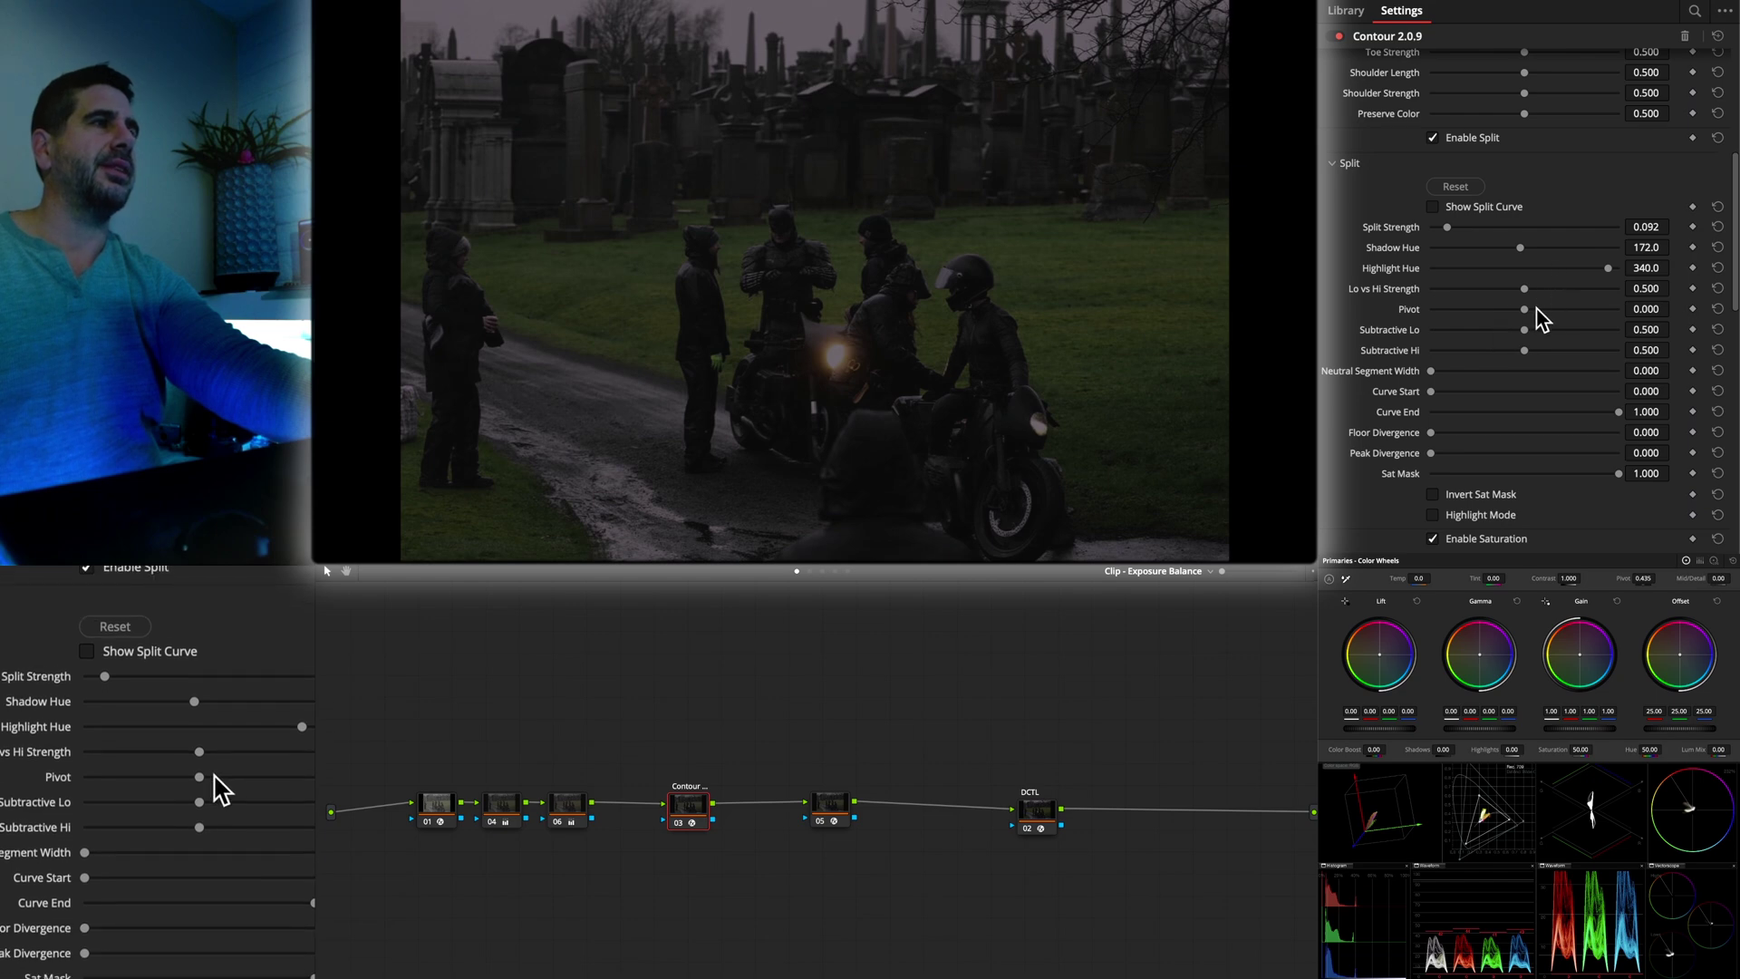
{"action": "scroll", "coordinate": [1511, 340], "scroll_direction": "down", "scroll_amount": 7}
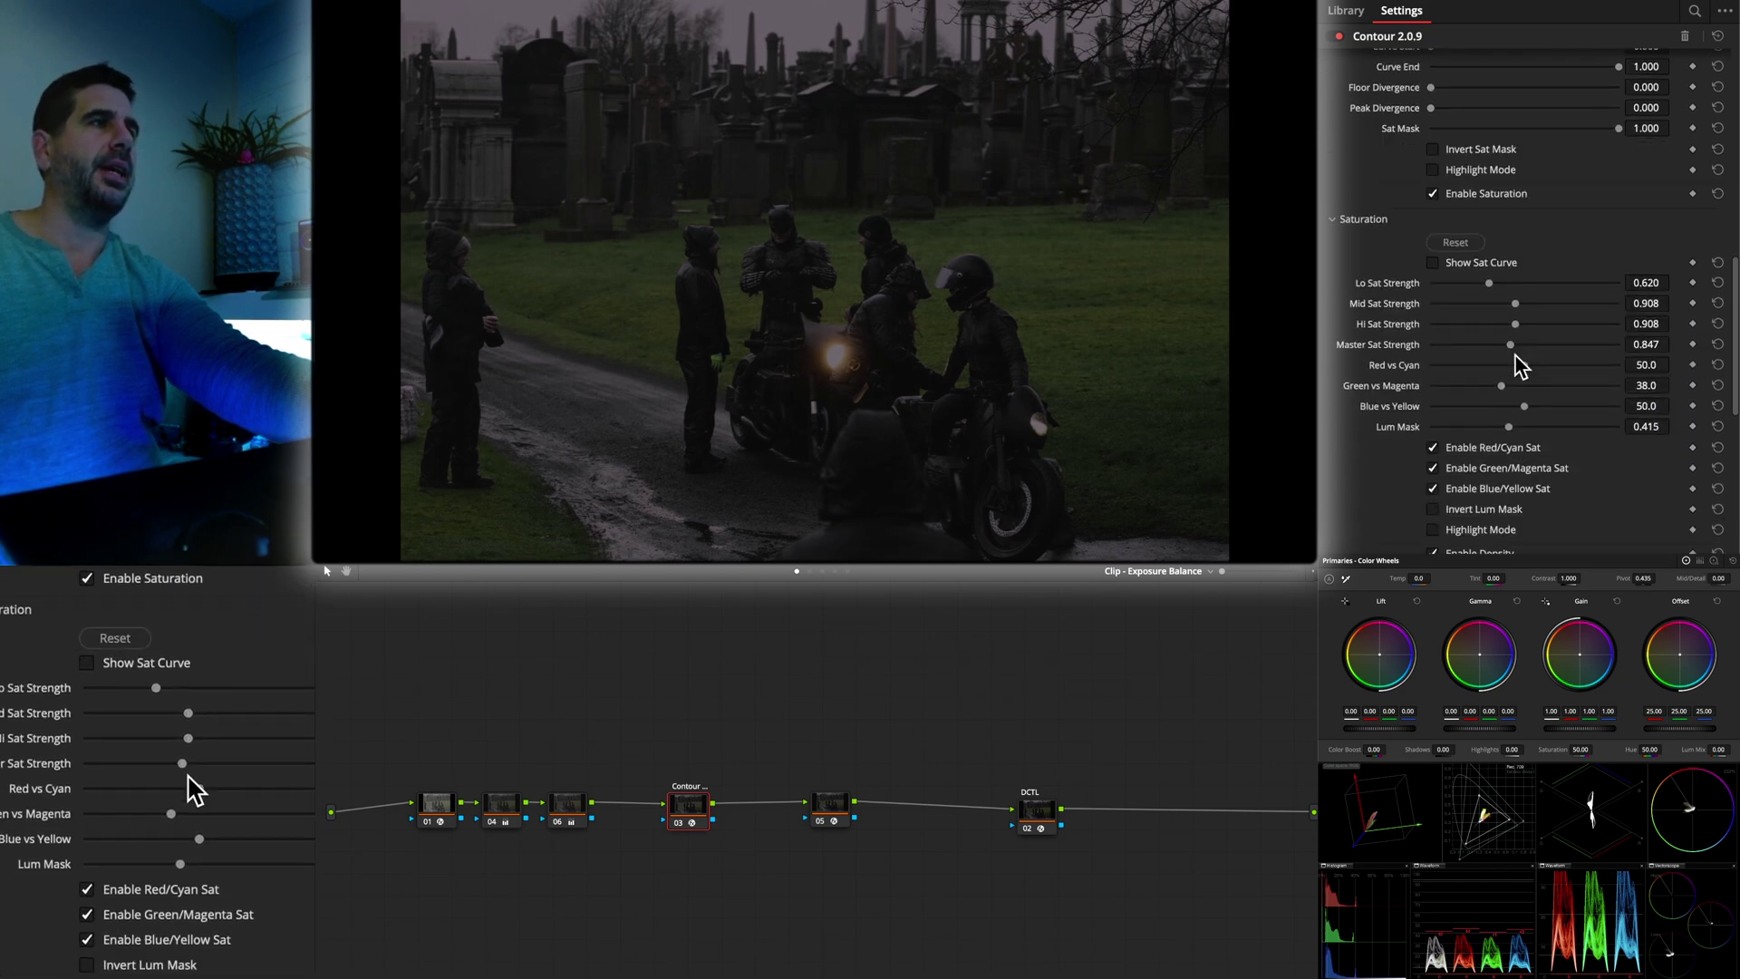
{"action": "mouse_move", "coordinate": [1508, 346]}
{"action": "left_mouse_down"}
{"action": "mouse_move", "coordinate": [1443, 348]}
{"action": "mouse_move", "coordinate": [1476, 346]}
{"action": "left_mouse_up"}
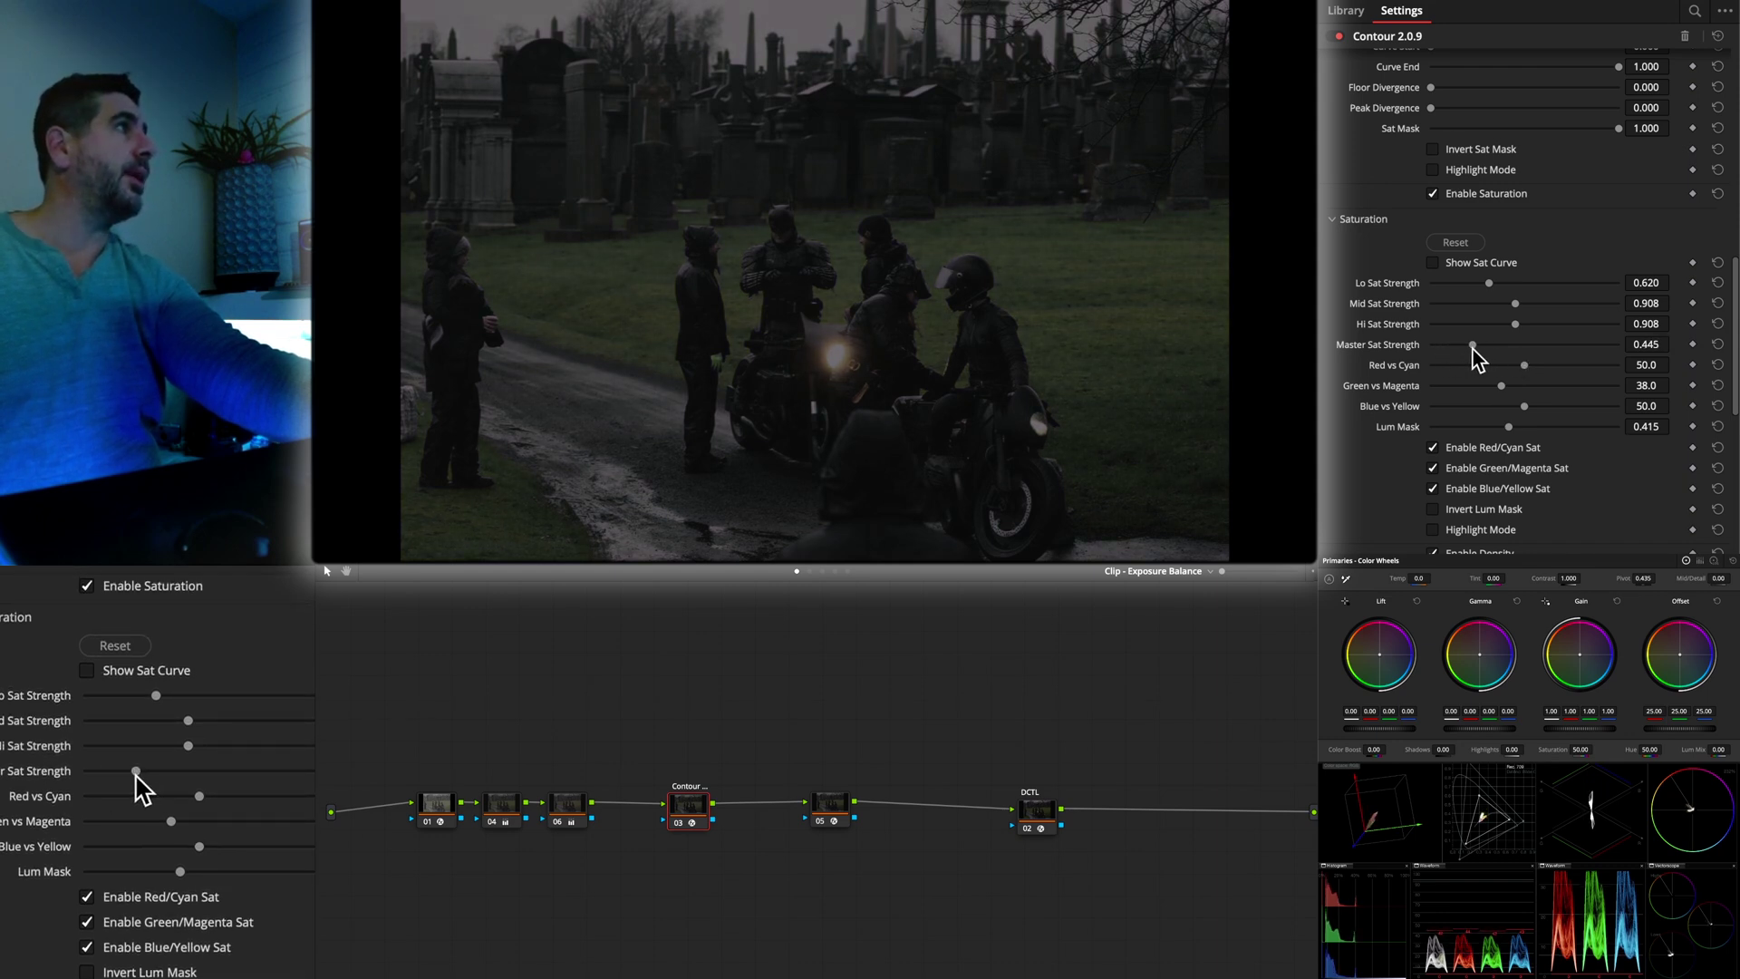
{"action": "left_click", "coordinate": [94, 788]}
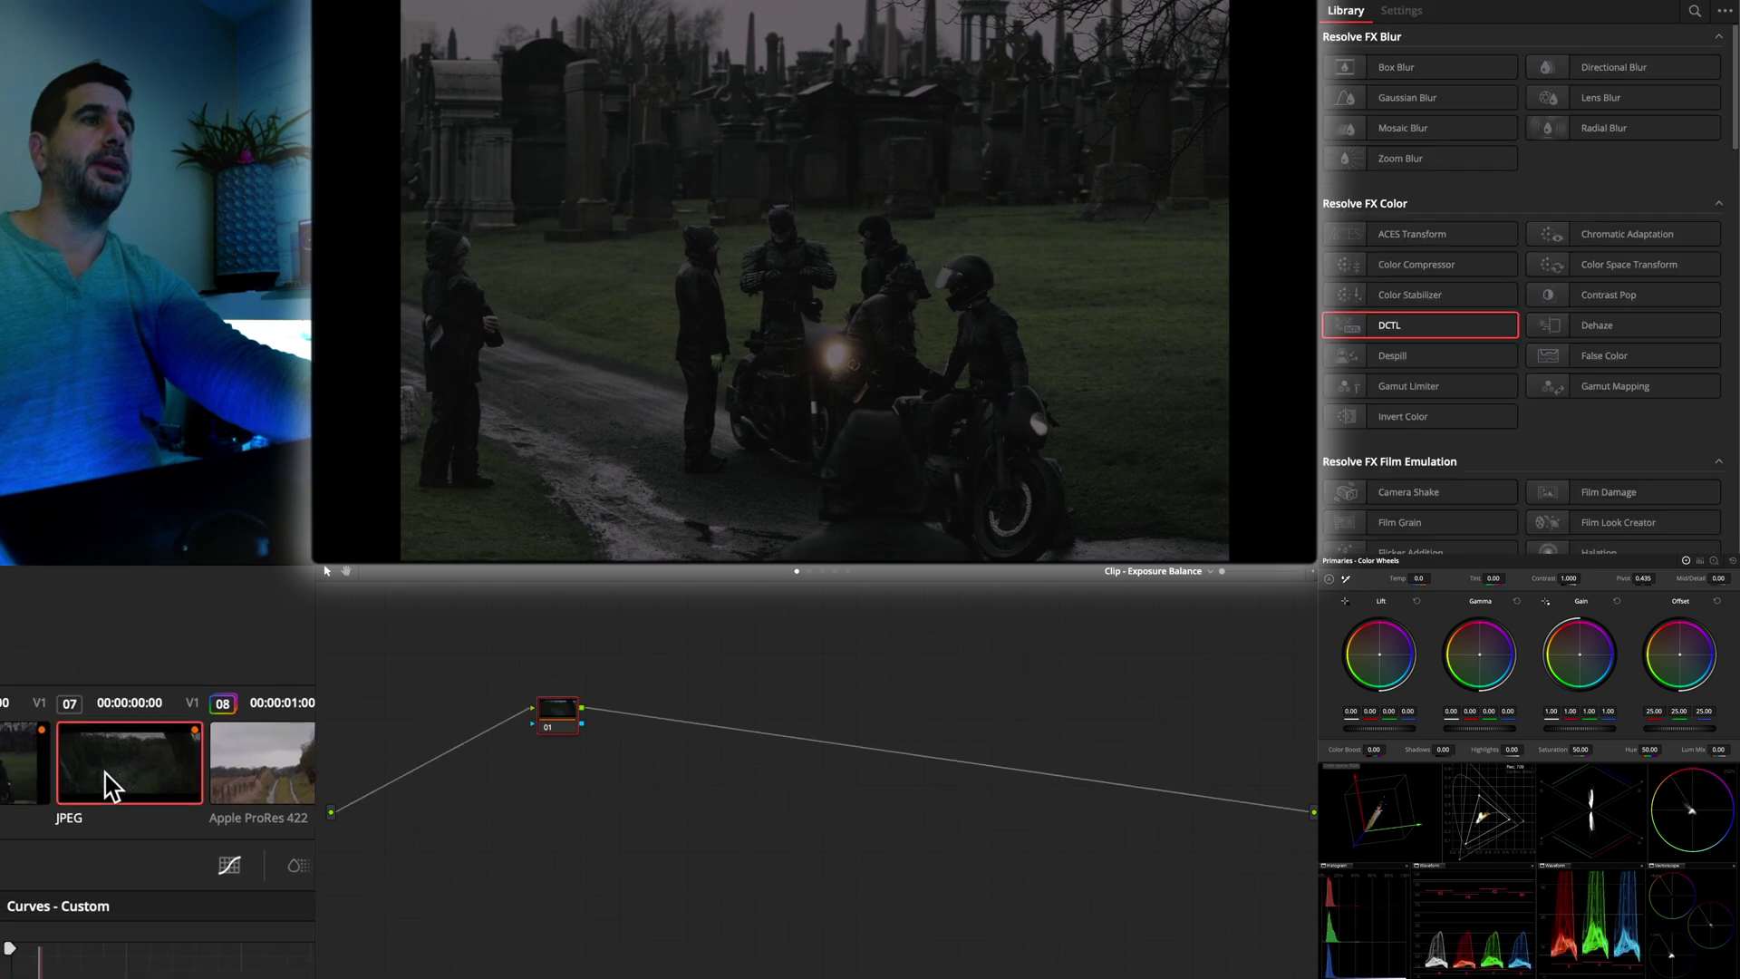
{"action": "left_click", "coordinate": [102, 789]}
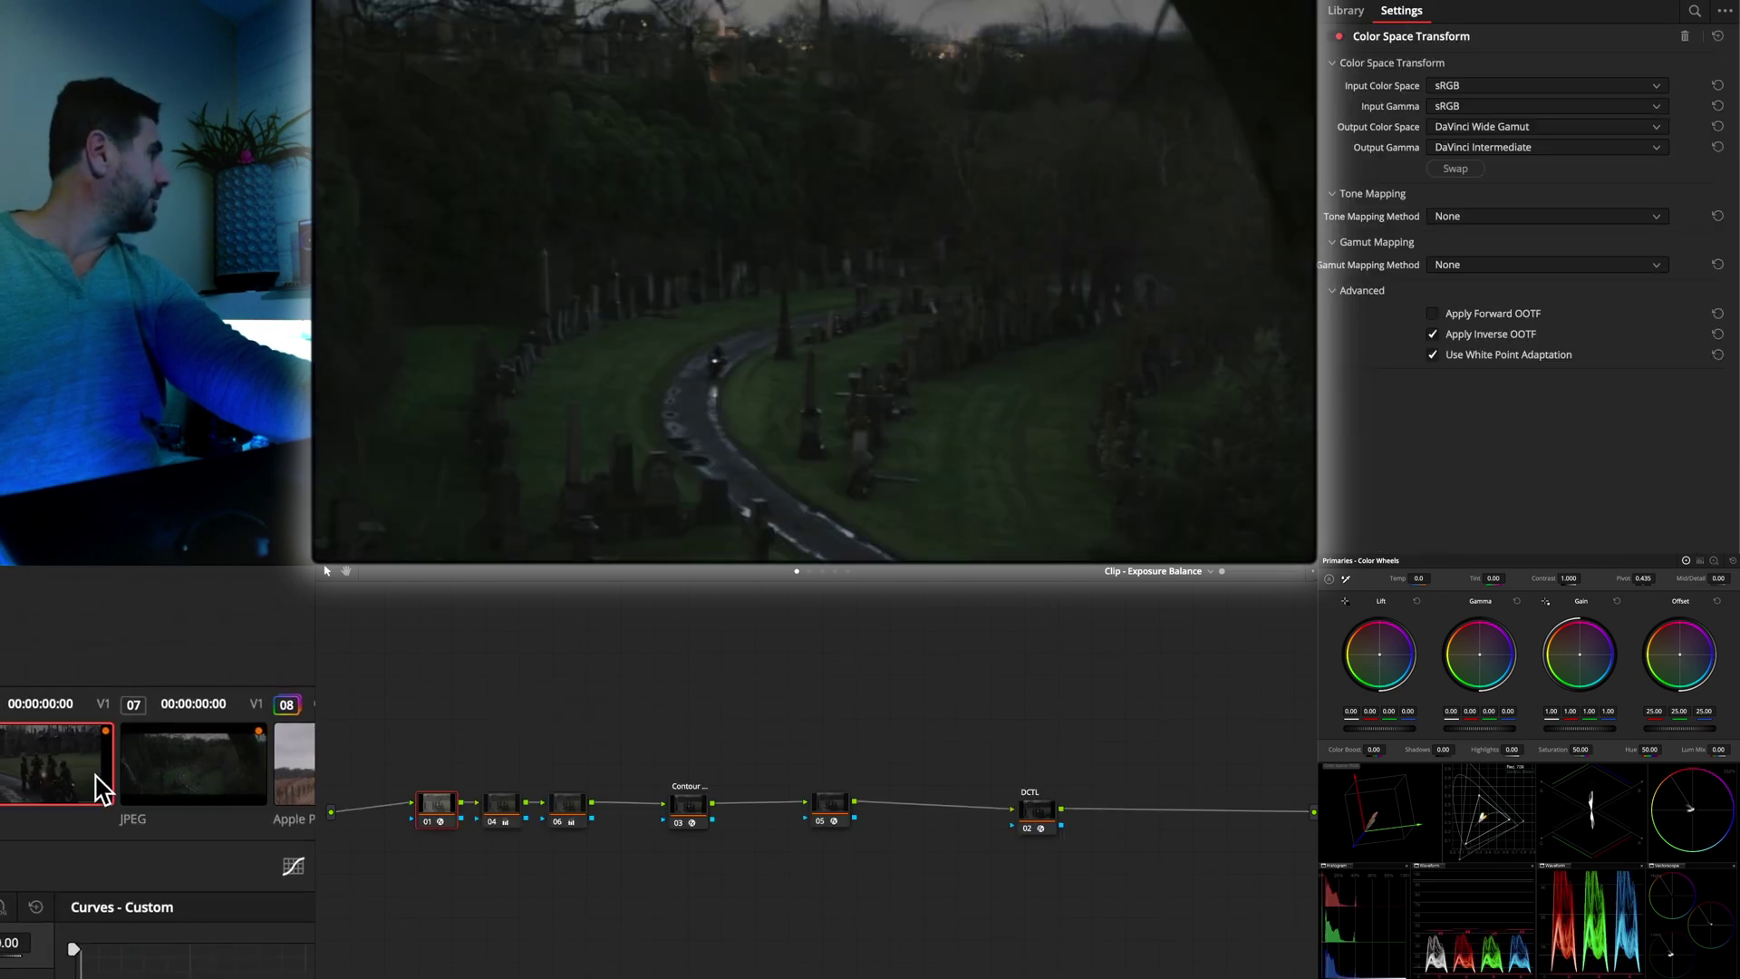
Apply the active Power Windows layer from a graded orange street clip to the country track clip 08
{"action": "key", "text": "Down"}
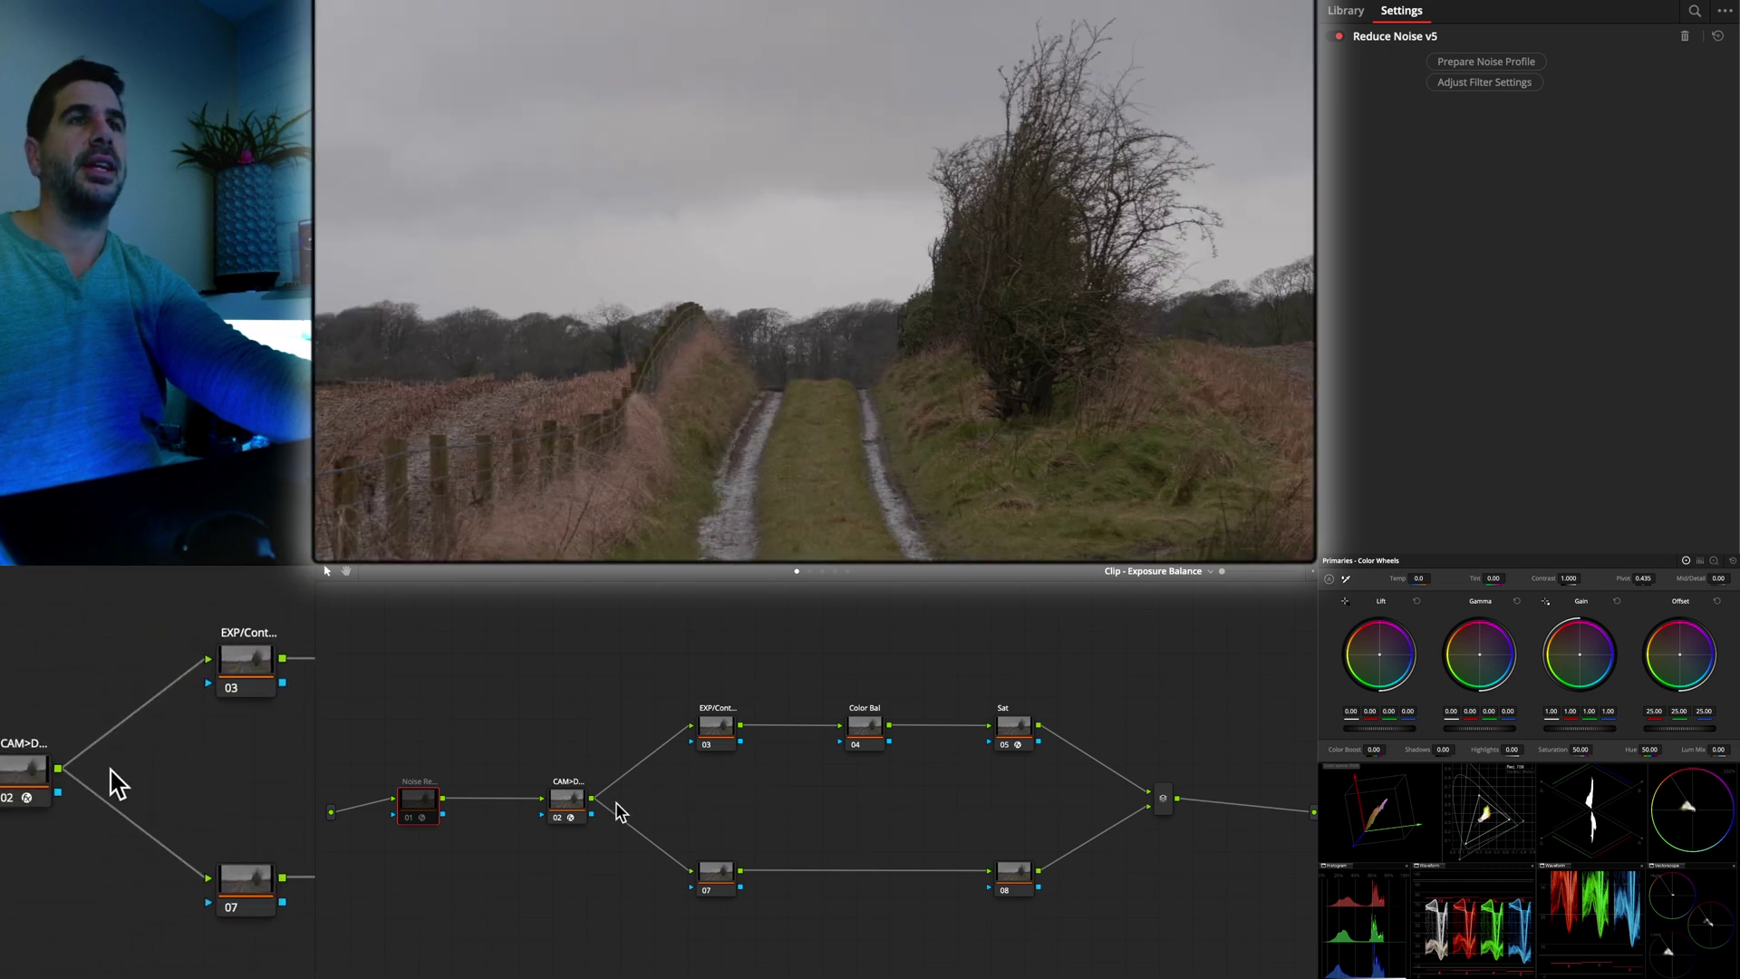
{"action": "left_click", "coordinate": [569, 806]}
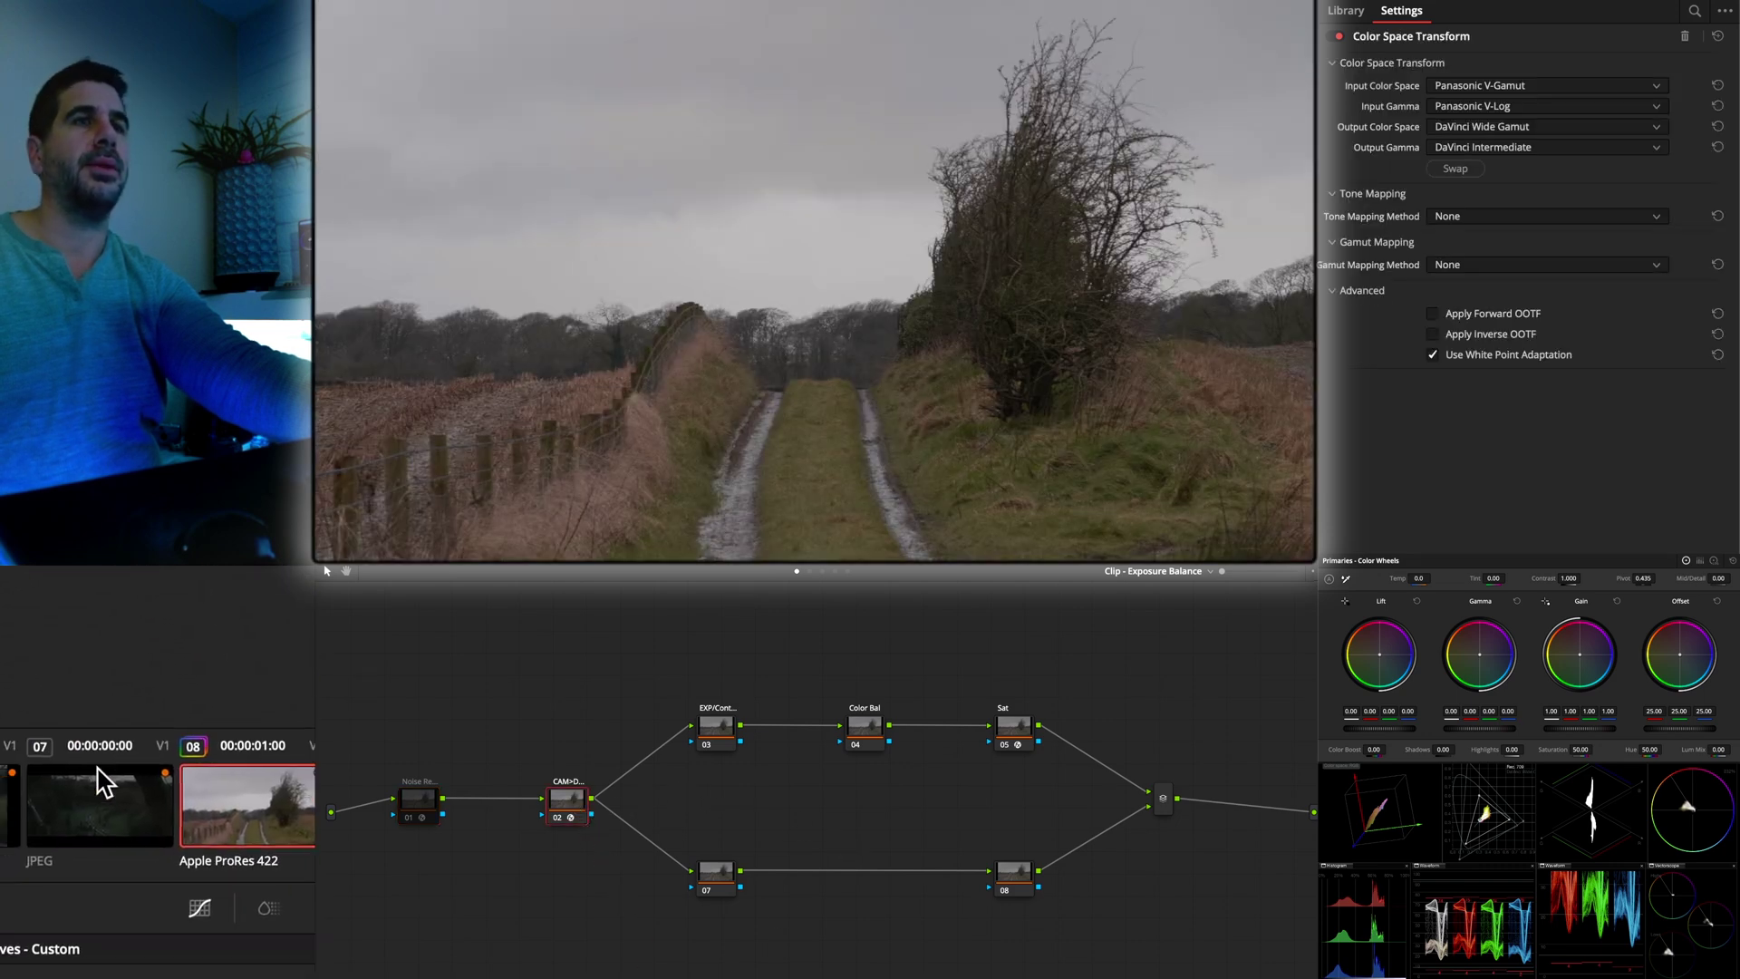
{"action": "left_click", "coordinate": [833, 572]}
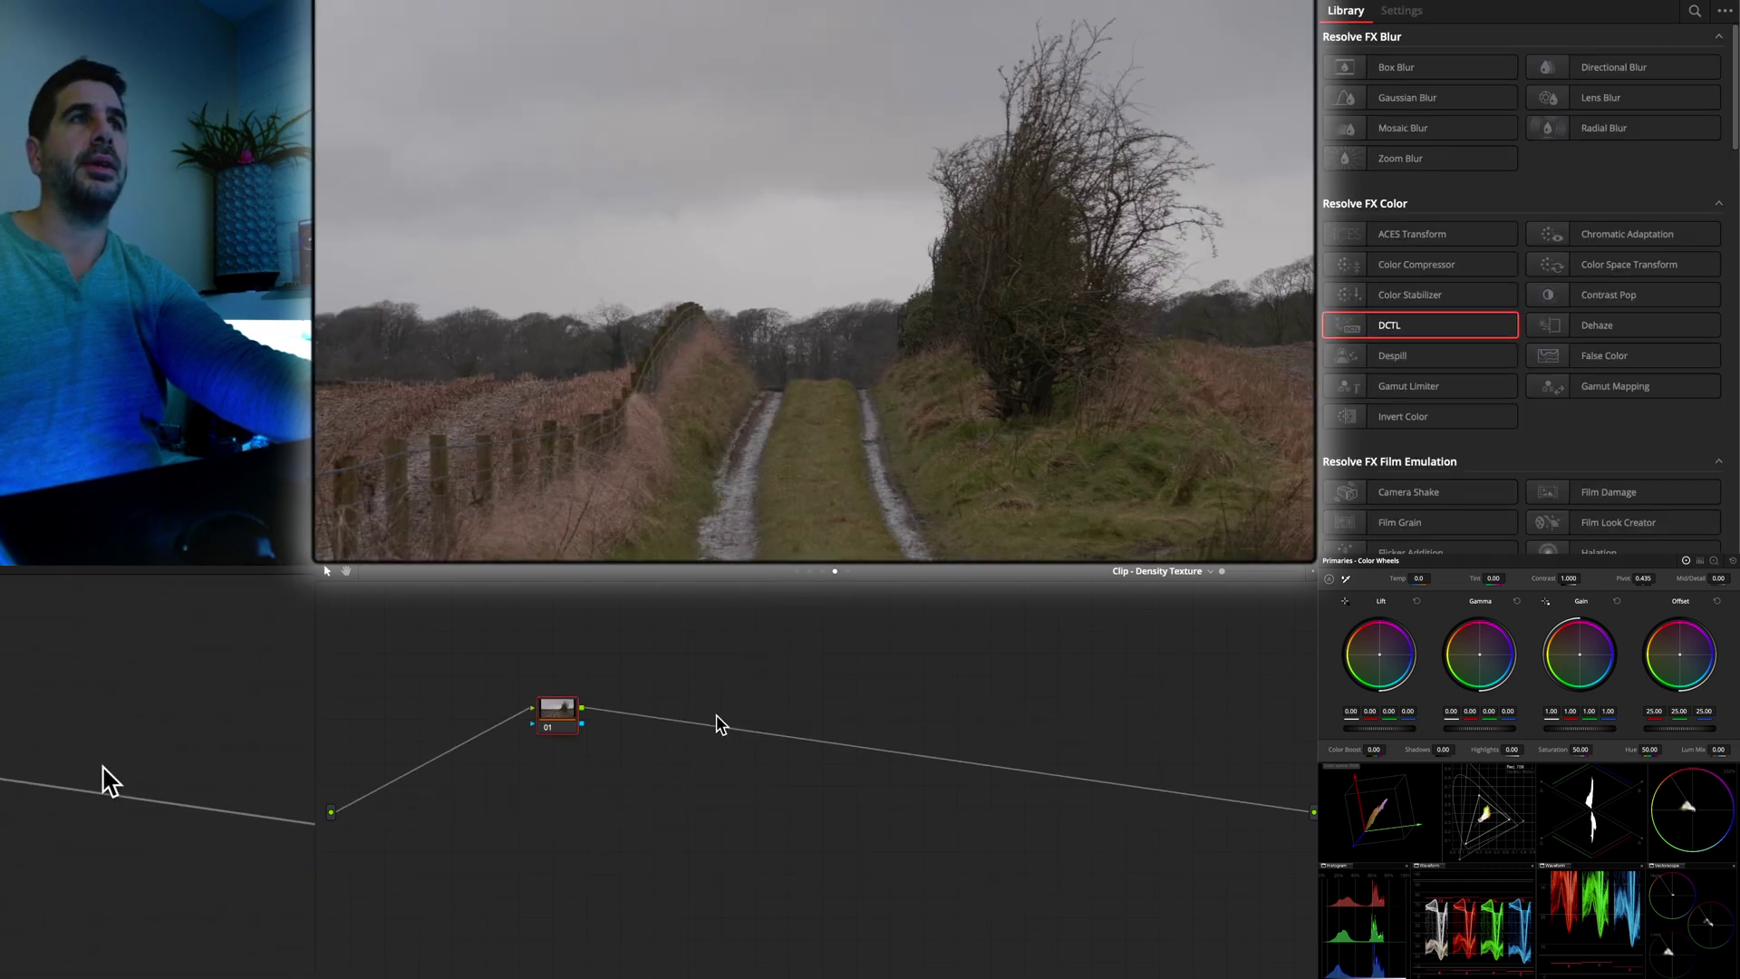
{"action": "left_click", "coordinate": [822, 572]}
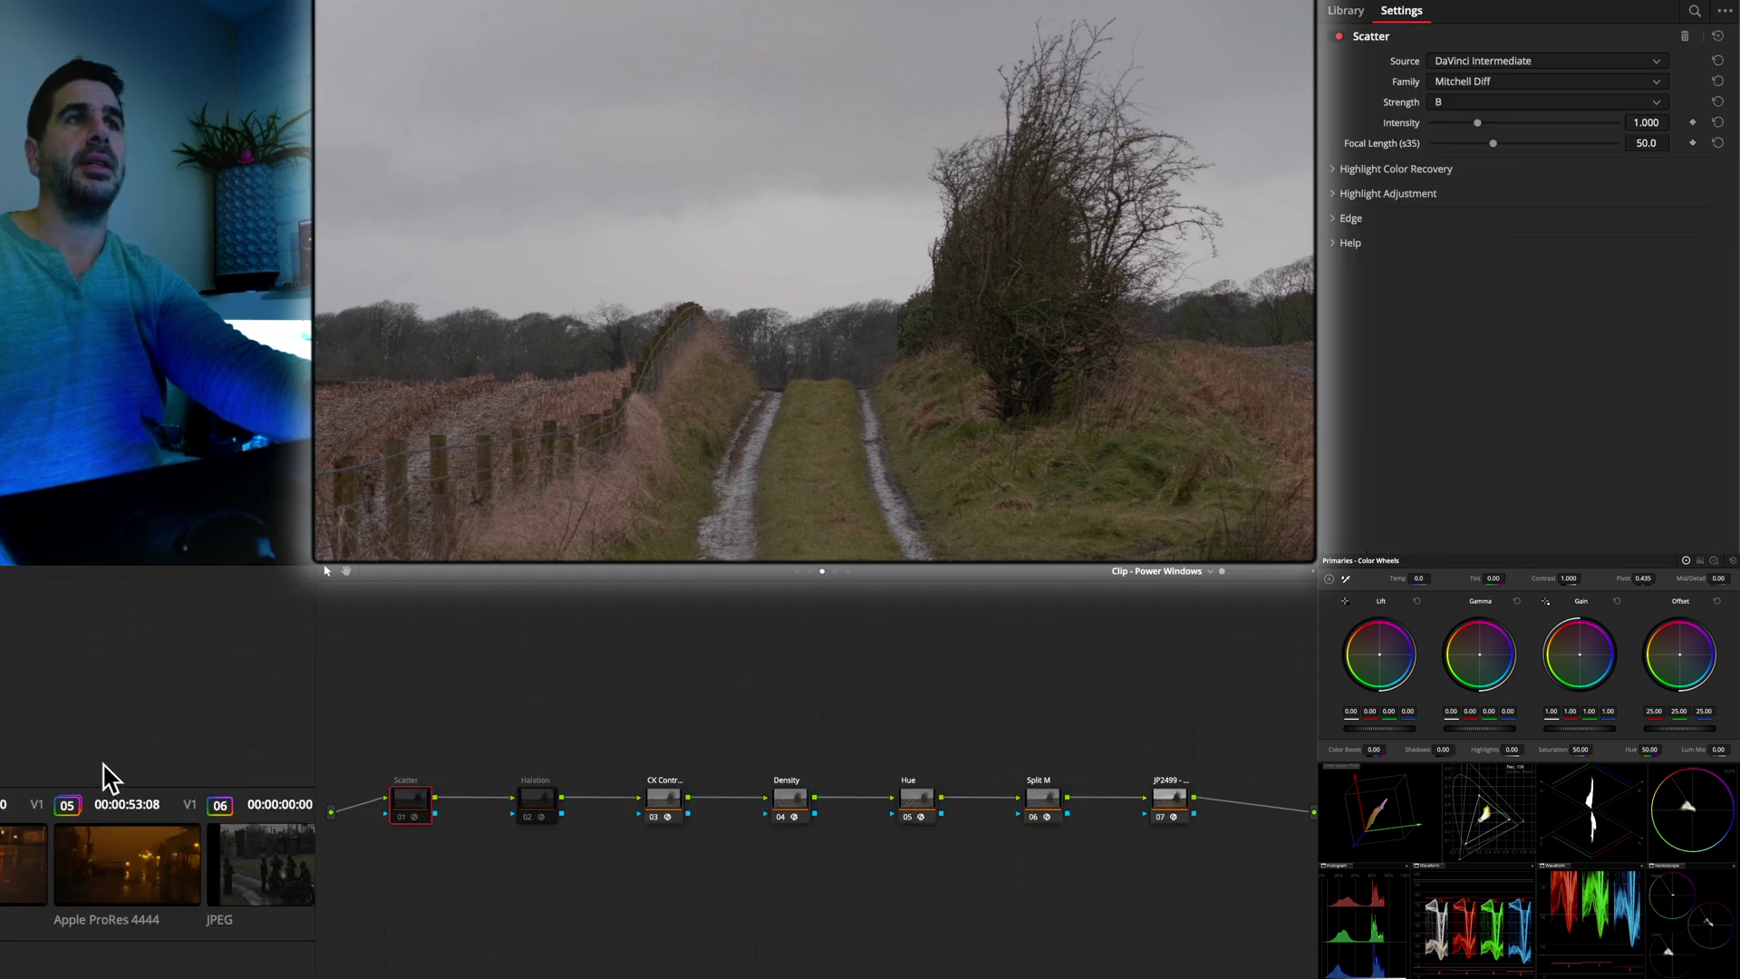
{"action": "right_click", "coordinate": [155, 771]}
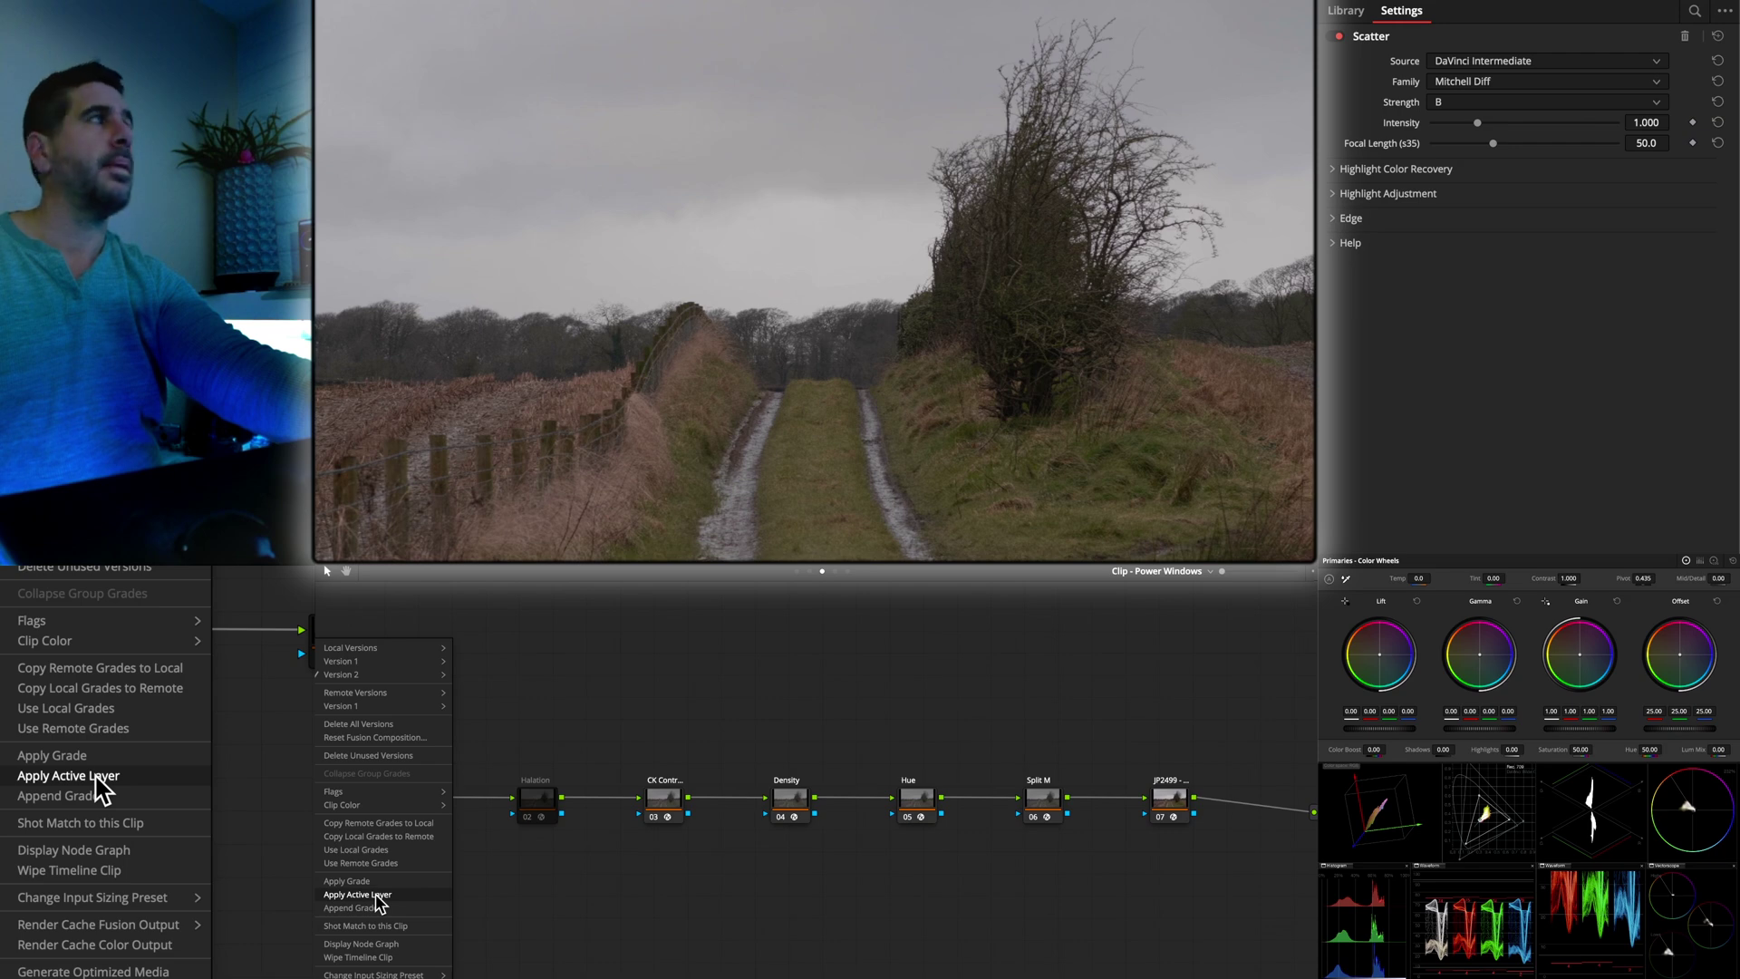
{"action": "left_click", "coordinate": [96, 776]}
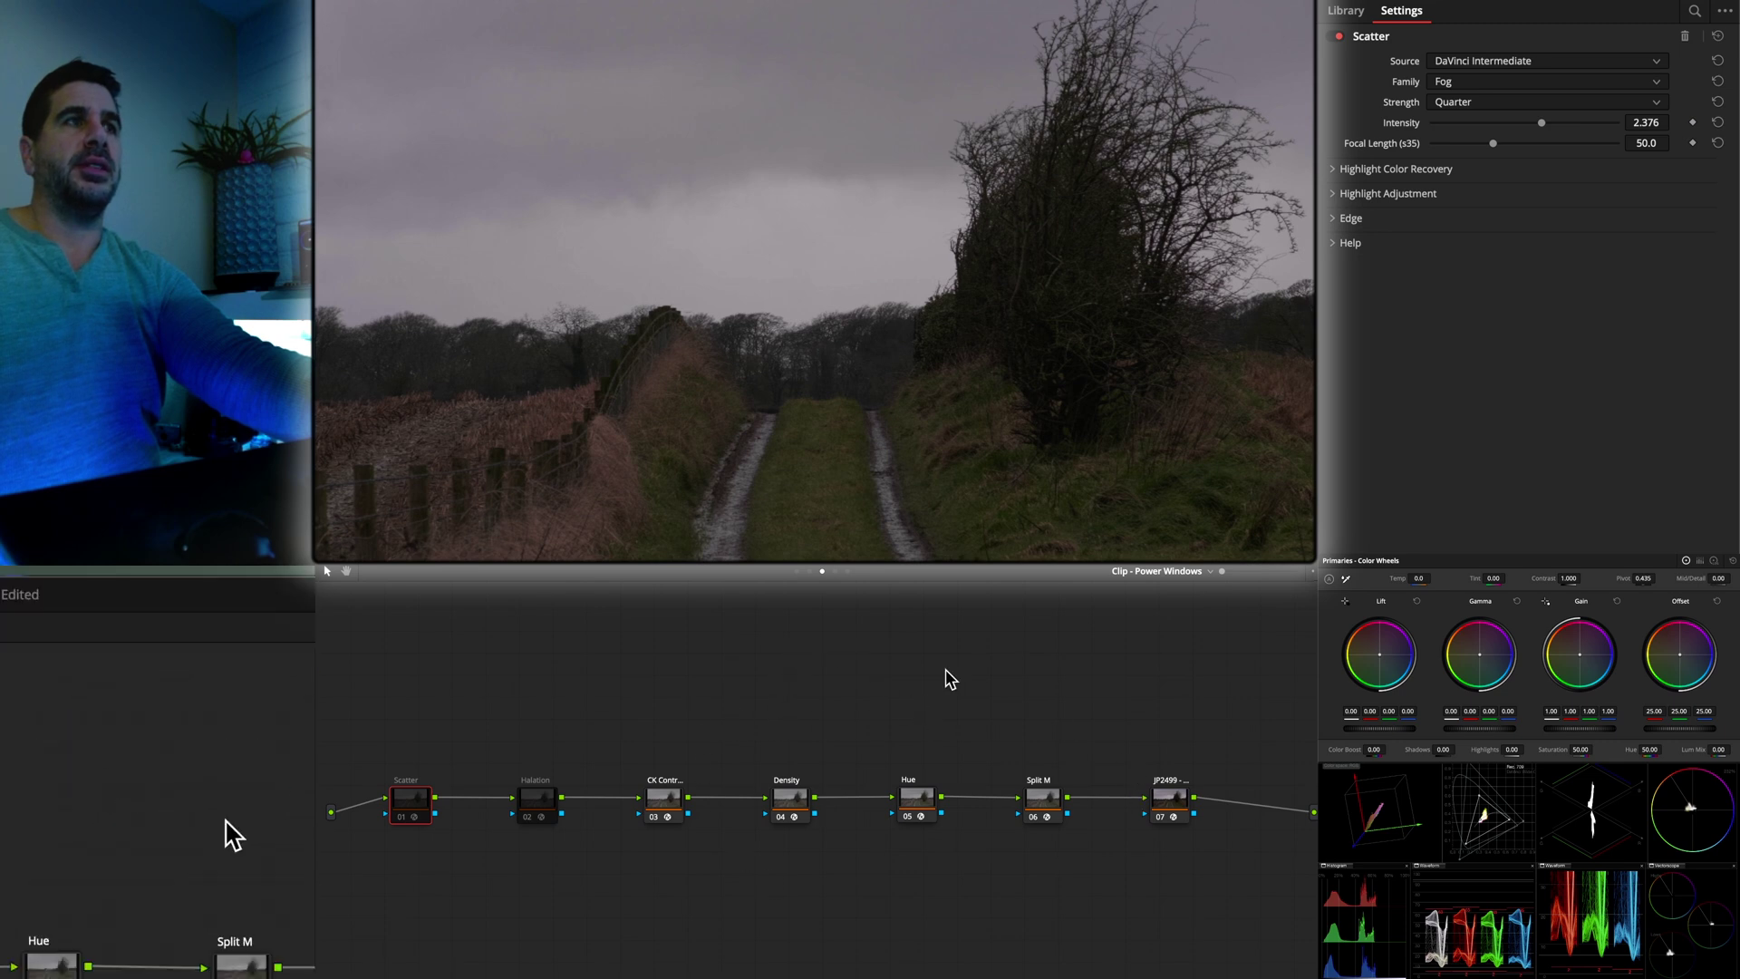
Compare clip 08 with the still in clip 07 and darken its EXP/Cont node: lift 0.05, gamma -0.03, gain 0.35
{"action": "left_click", "coordinate": [797, 571]}
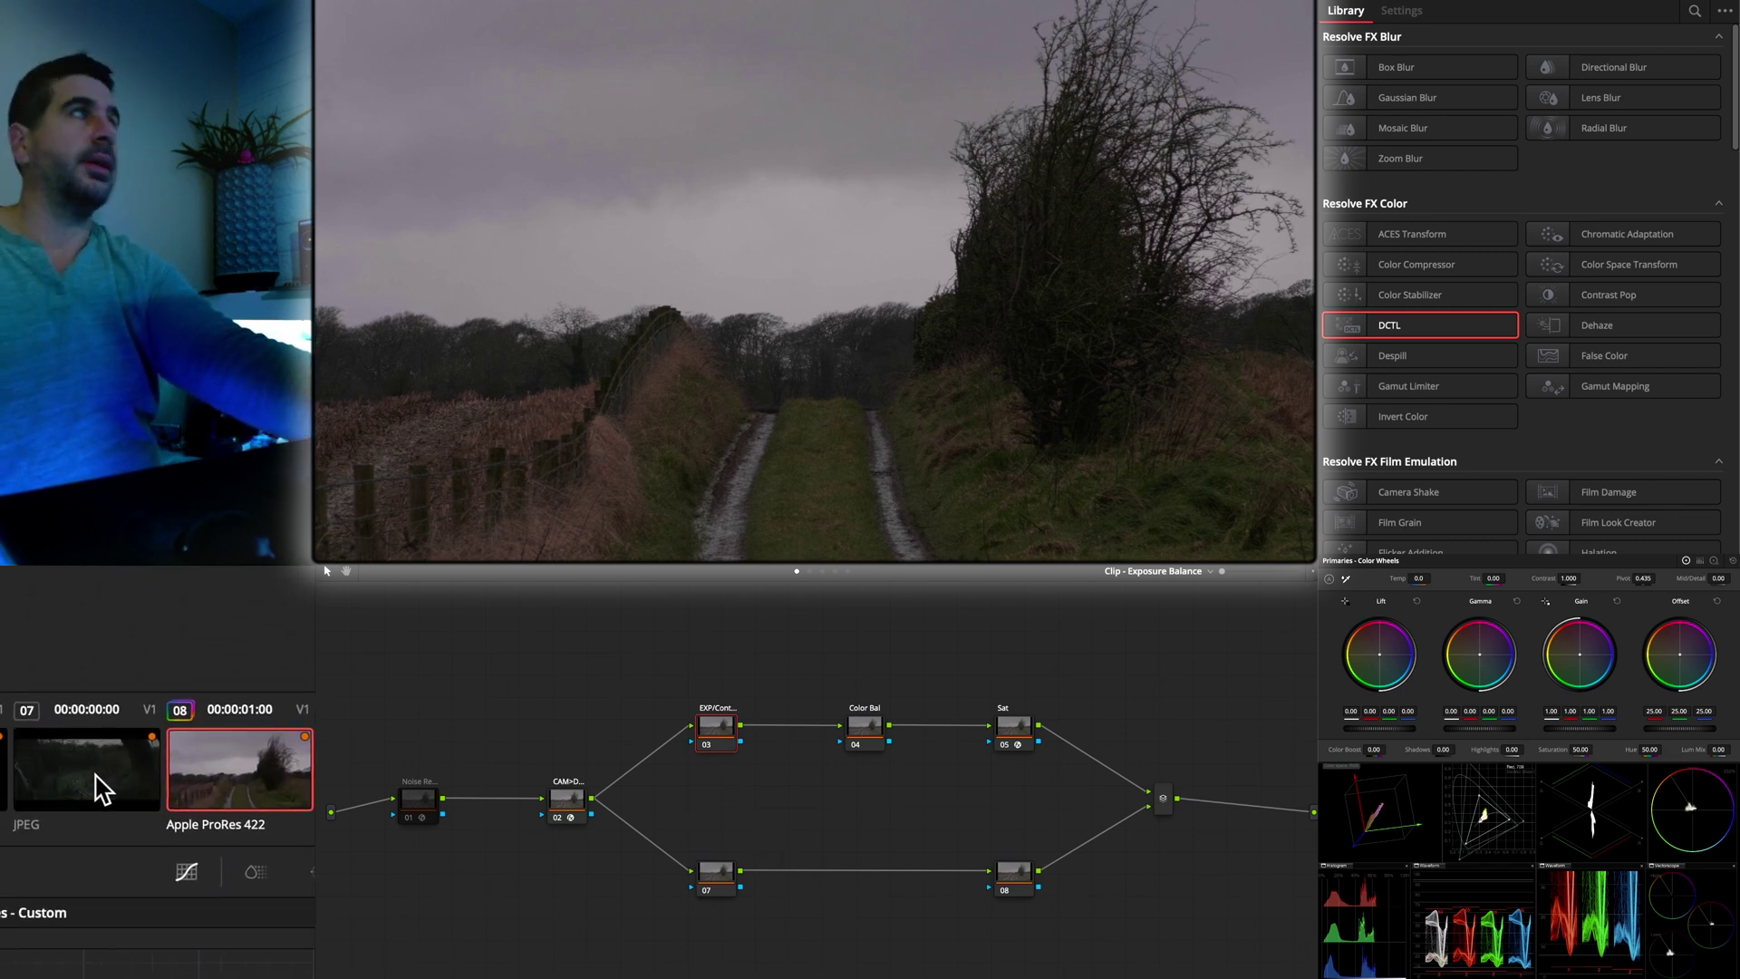
{"action": "left_click", "coordinate": [107, 789]}
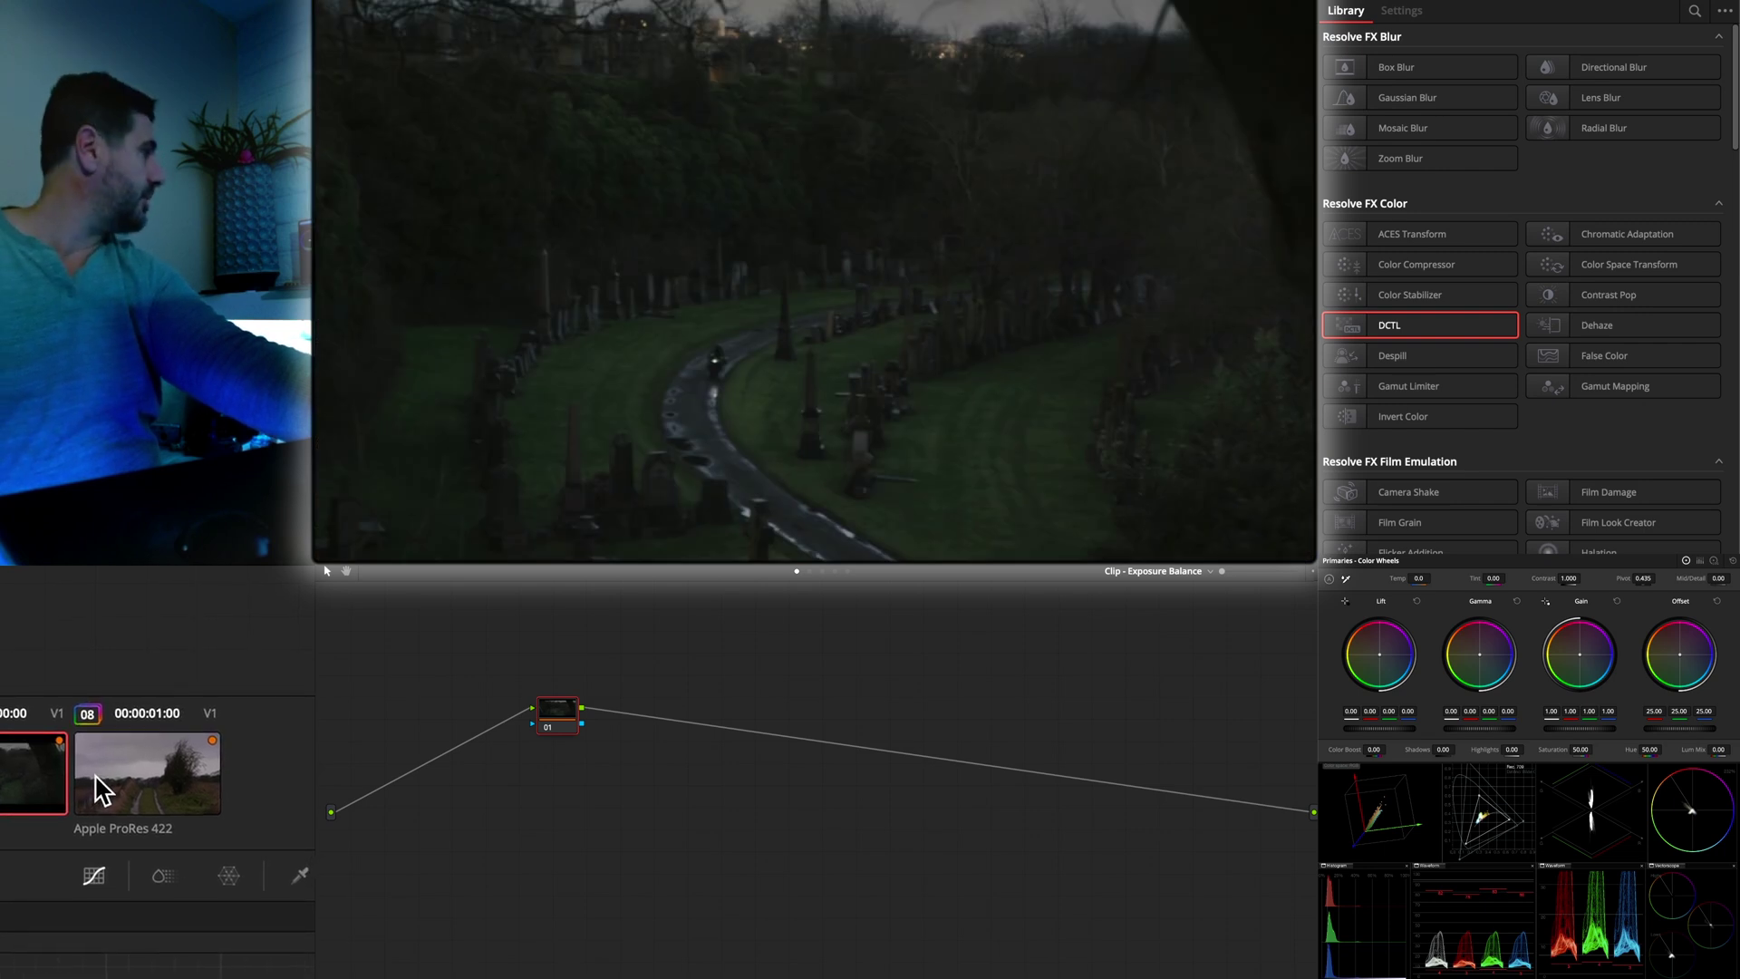
{"action": "left_click", "coordinate": [103, 791]}
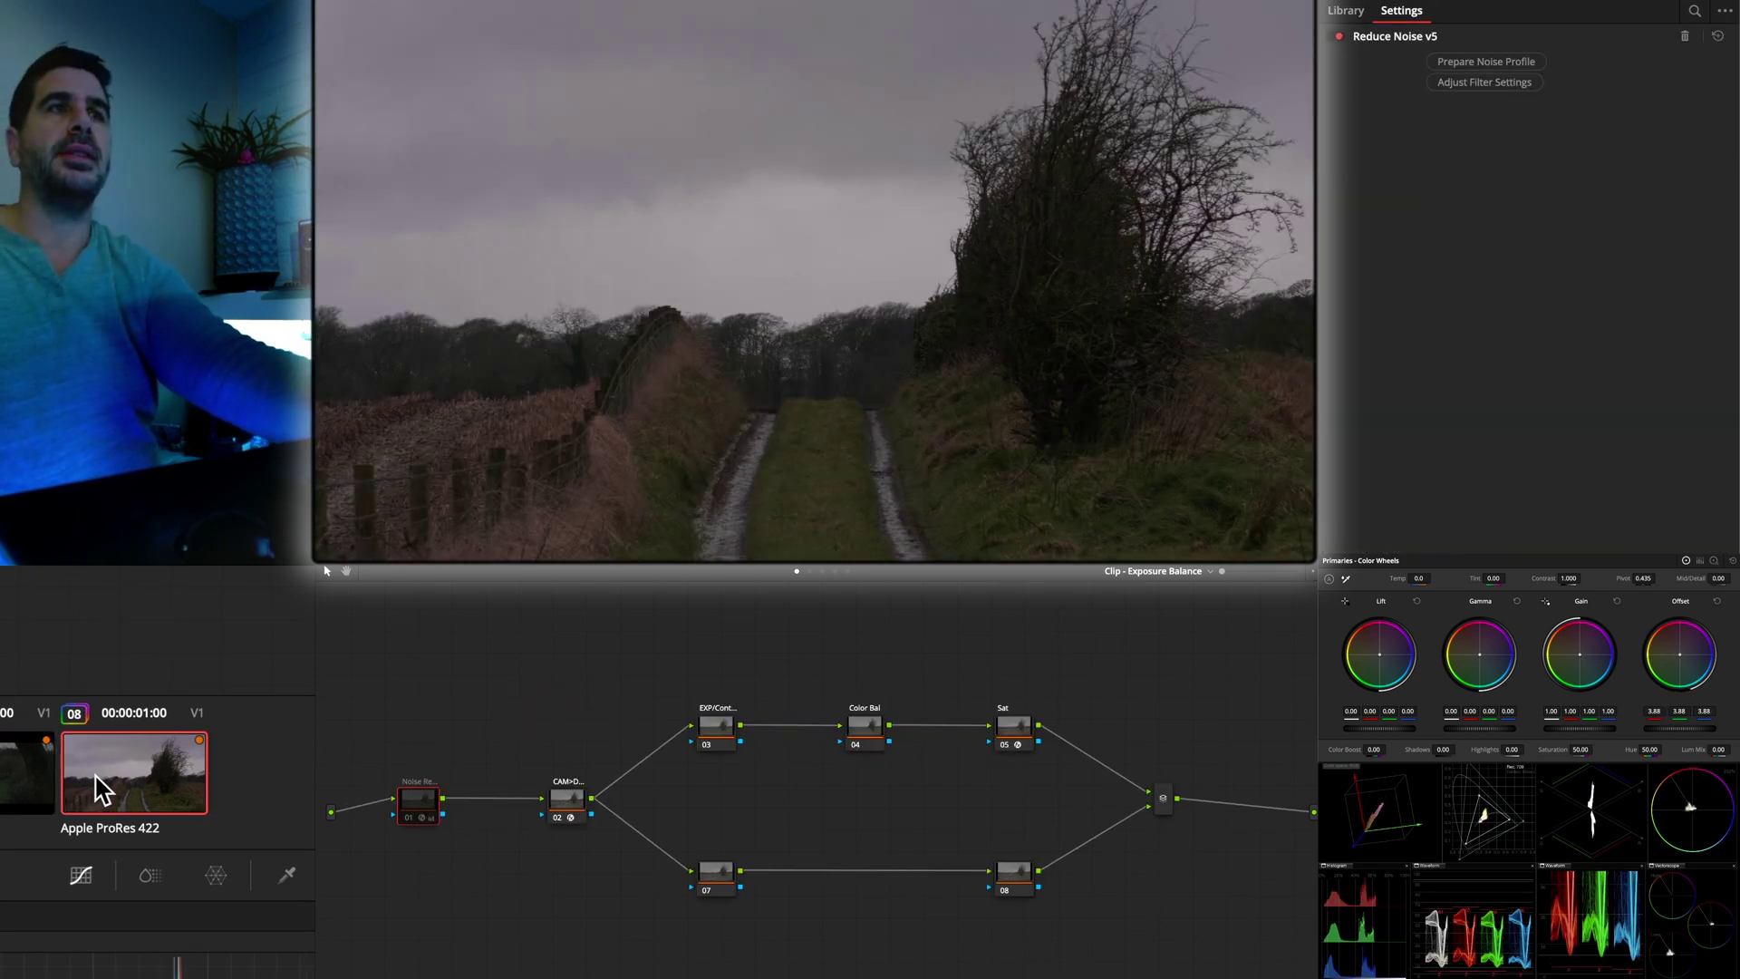
{"action": "left_click", "coordinate": [723, 731]}
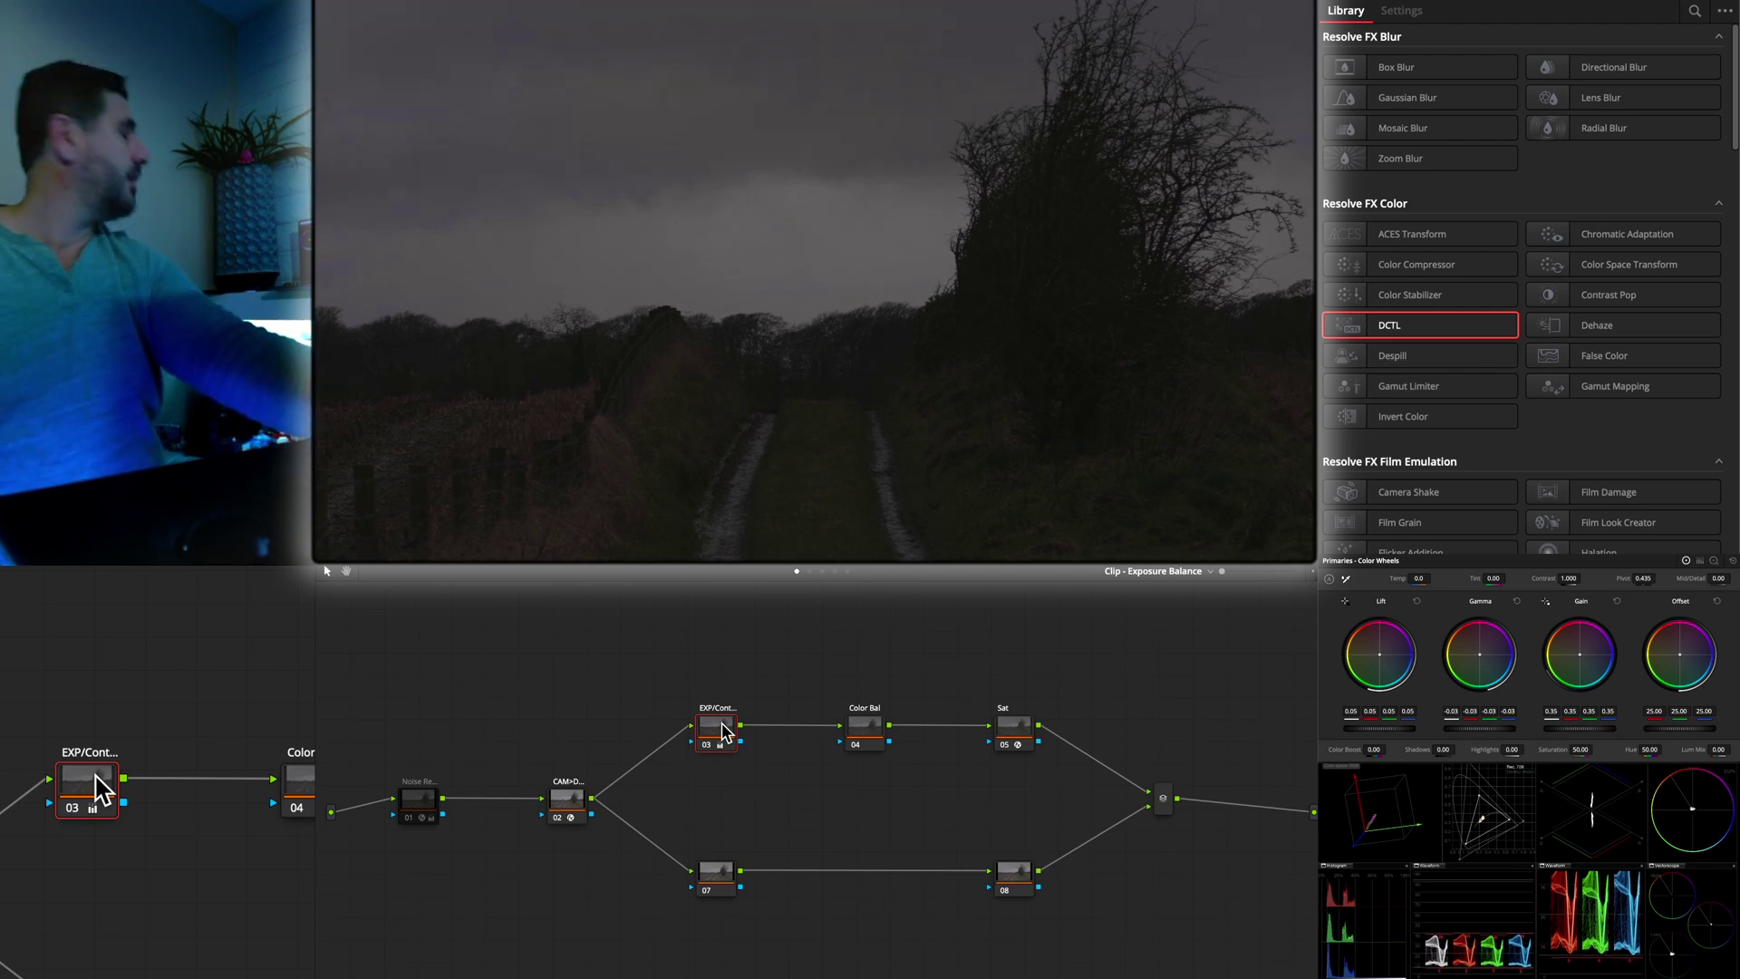
Set clip 08's Color Bal gain to red 0.97, green 1.01 and blue 1.01, and check it against the reference still in clip 07
{"action": "left_click", "coordinate": [865, 732]}
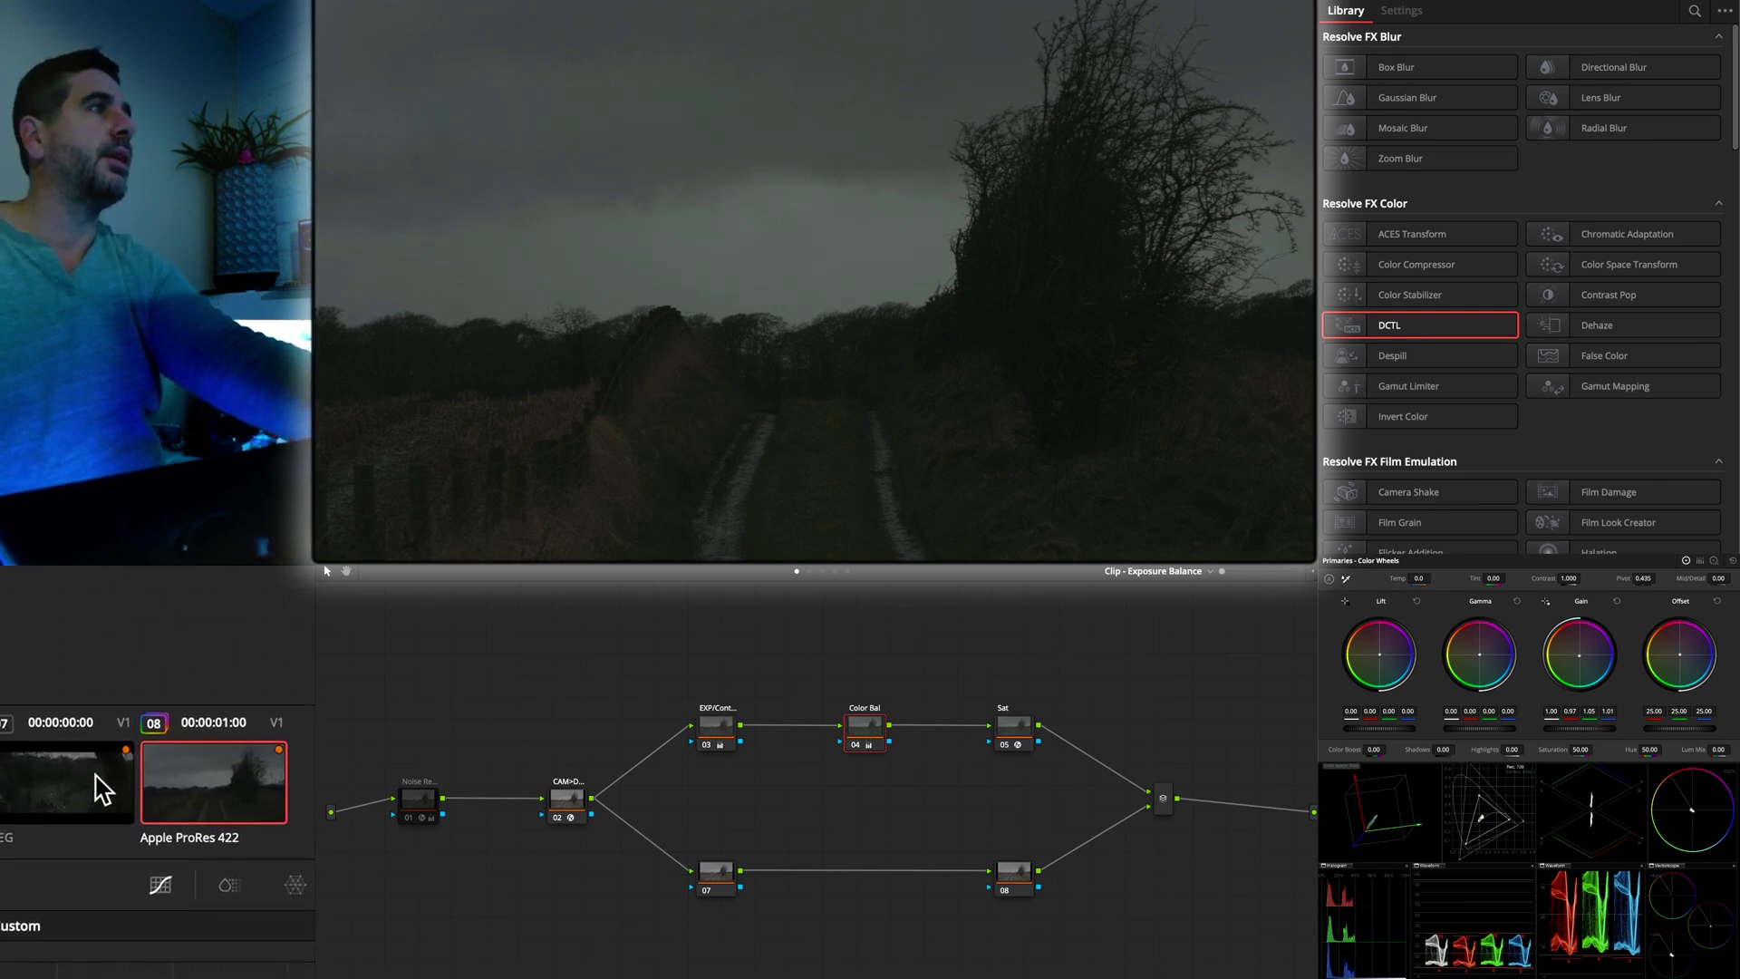
{"action": "left_click", "coordinate": [97, 778]}
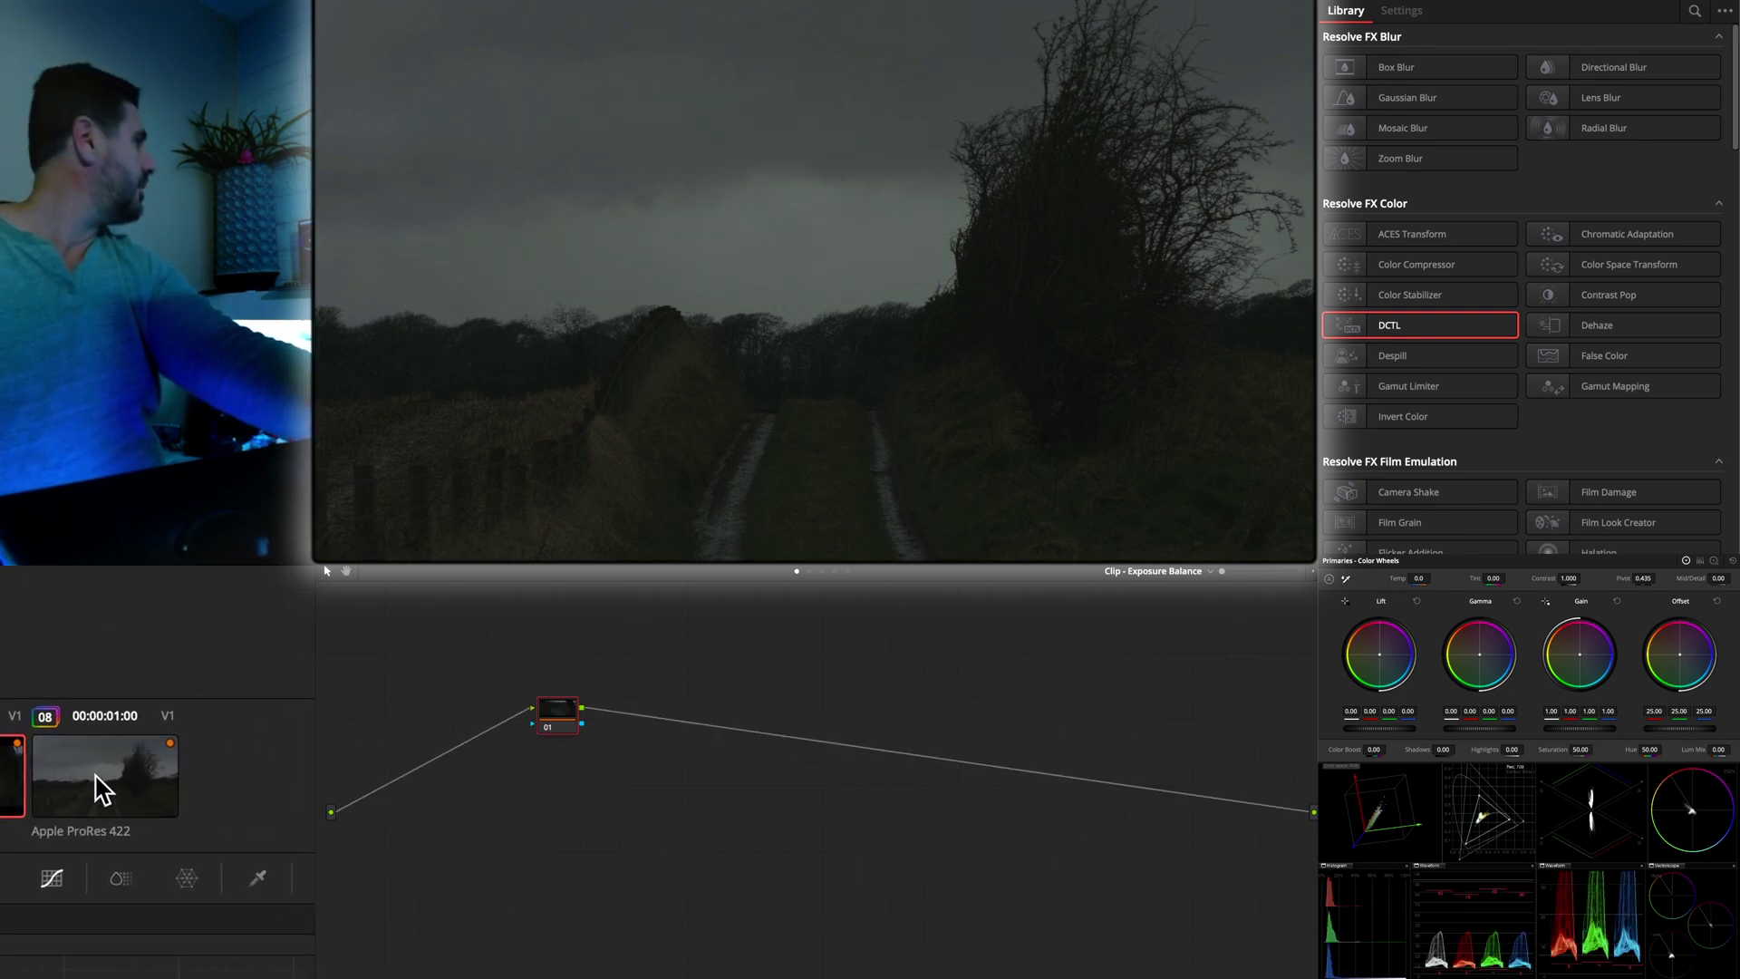
{"action": "left_click", "coordinate": [126, 798]}
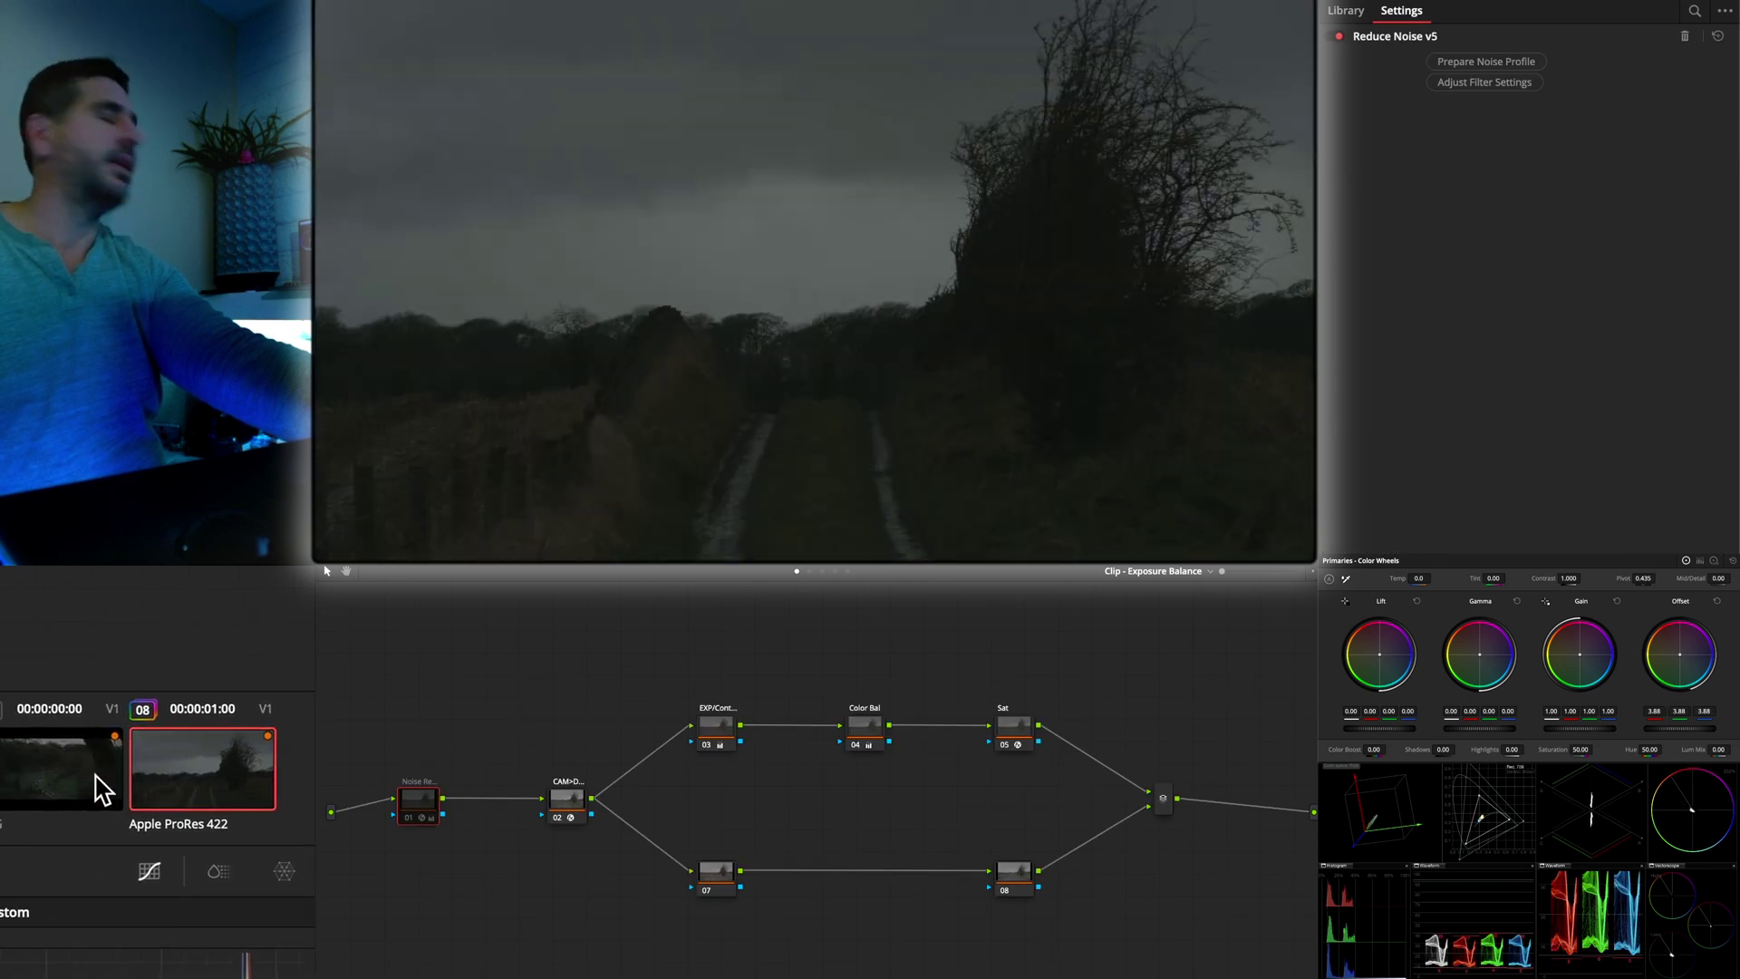
Compare clip 08 with the reference still again and raise Green Sat to about 0.432 on its Sat node
{"action": "left_click", "coordinate": [97, 776]}
{"action": "left_click", "coordinate": [96, 785]}
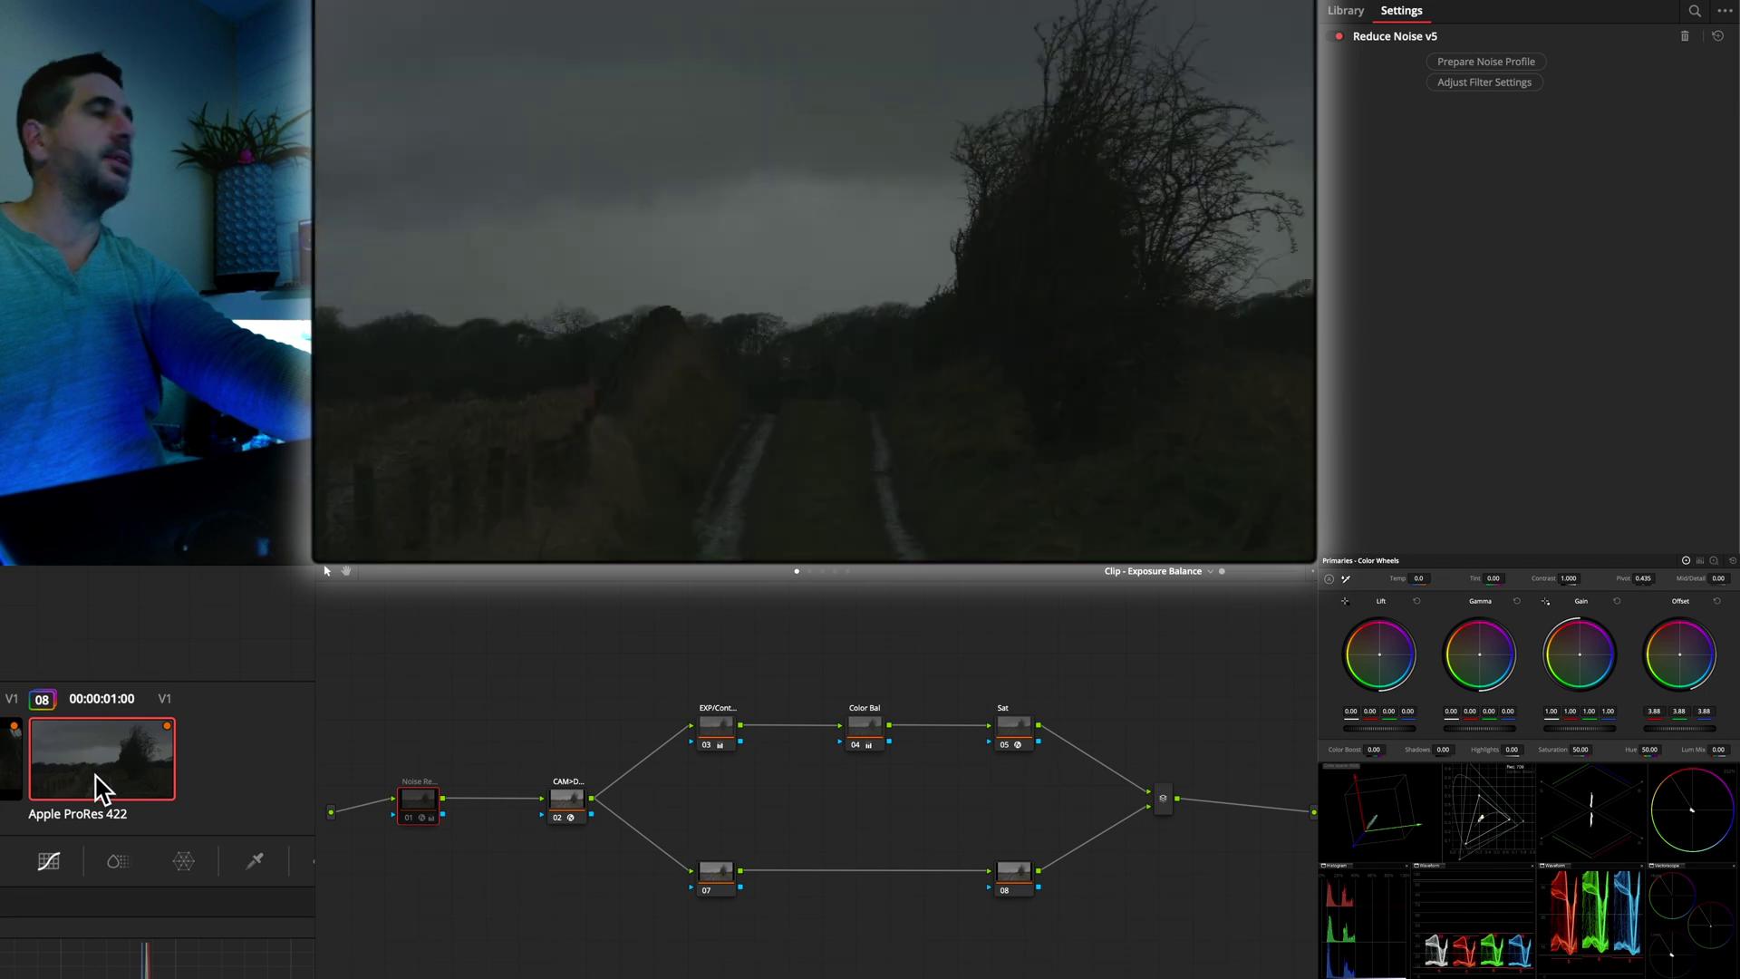
{"action": "left_click", "coordinate": [1013, 730]}
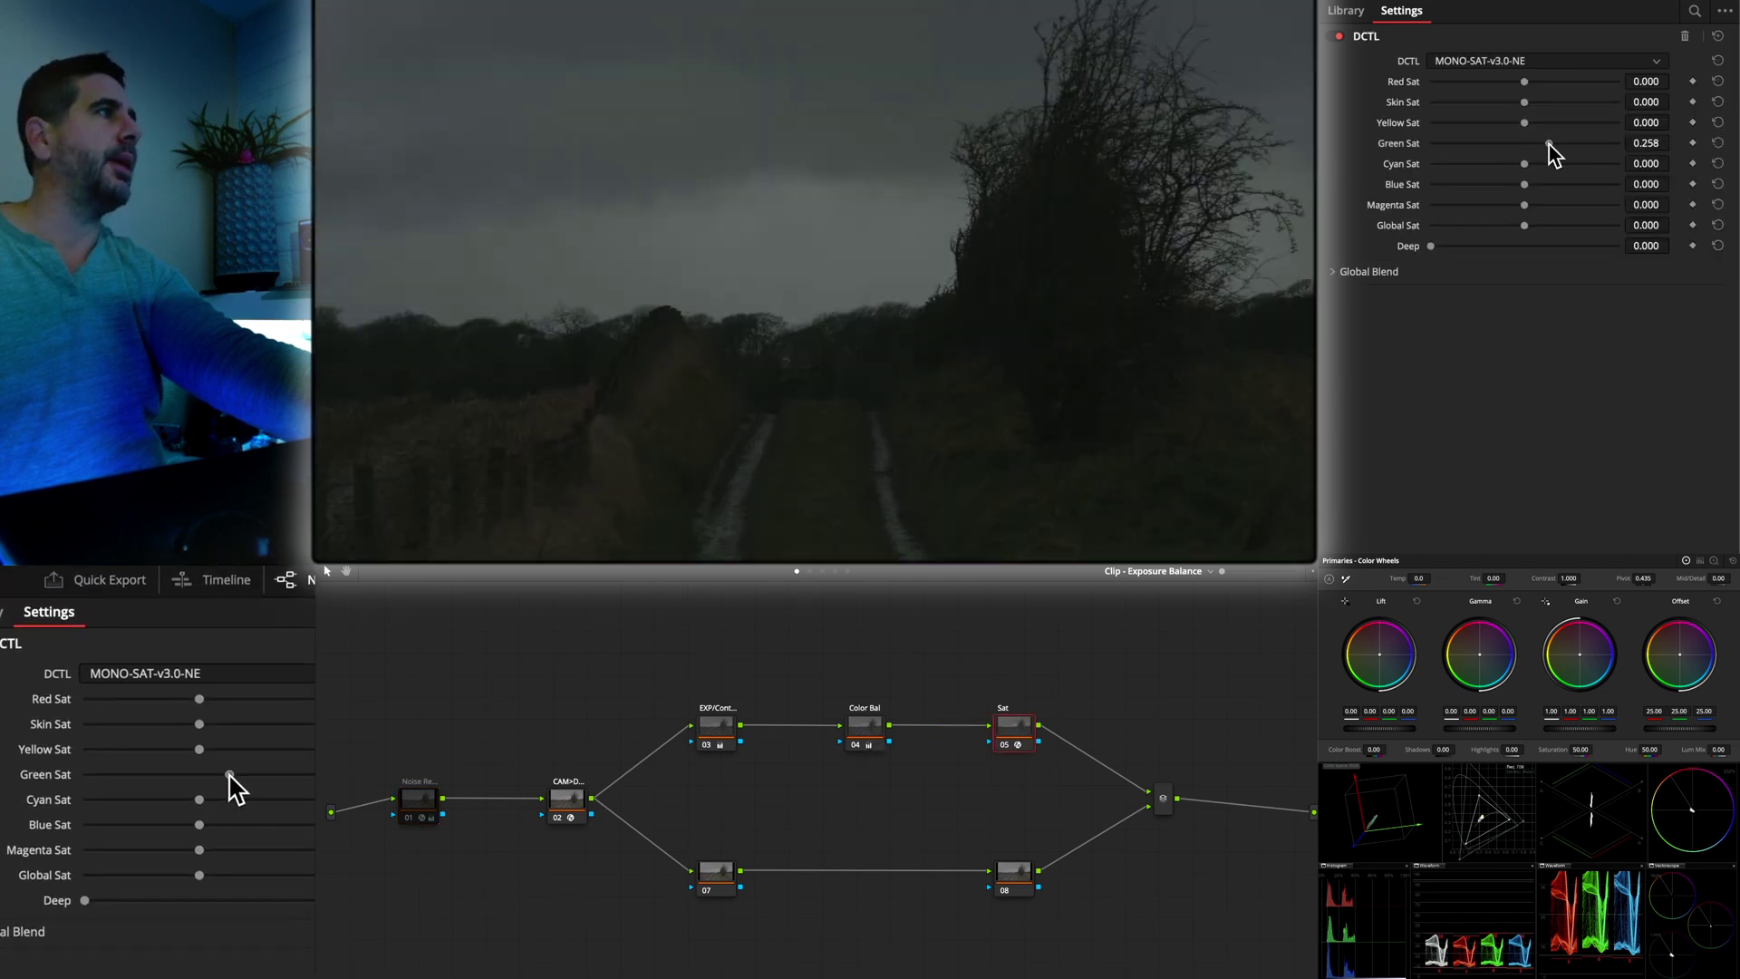
{"action": "left_click_drag", "start_coordinate": [1522, 145], "coordinate": [1577, 144]}
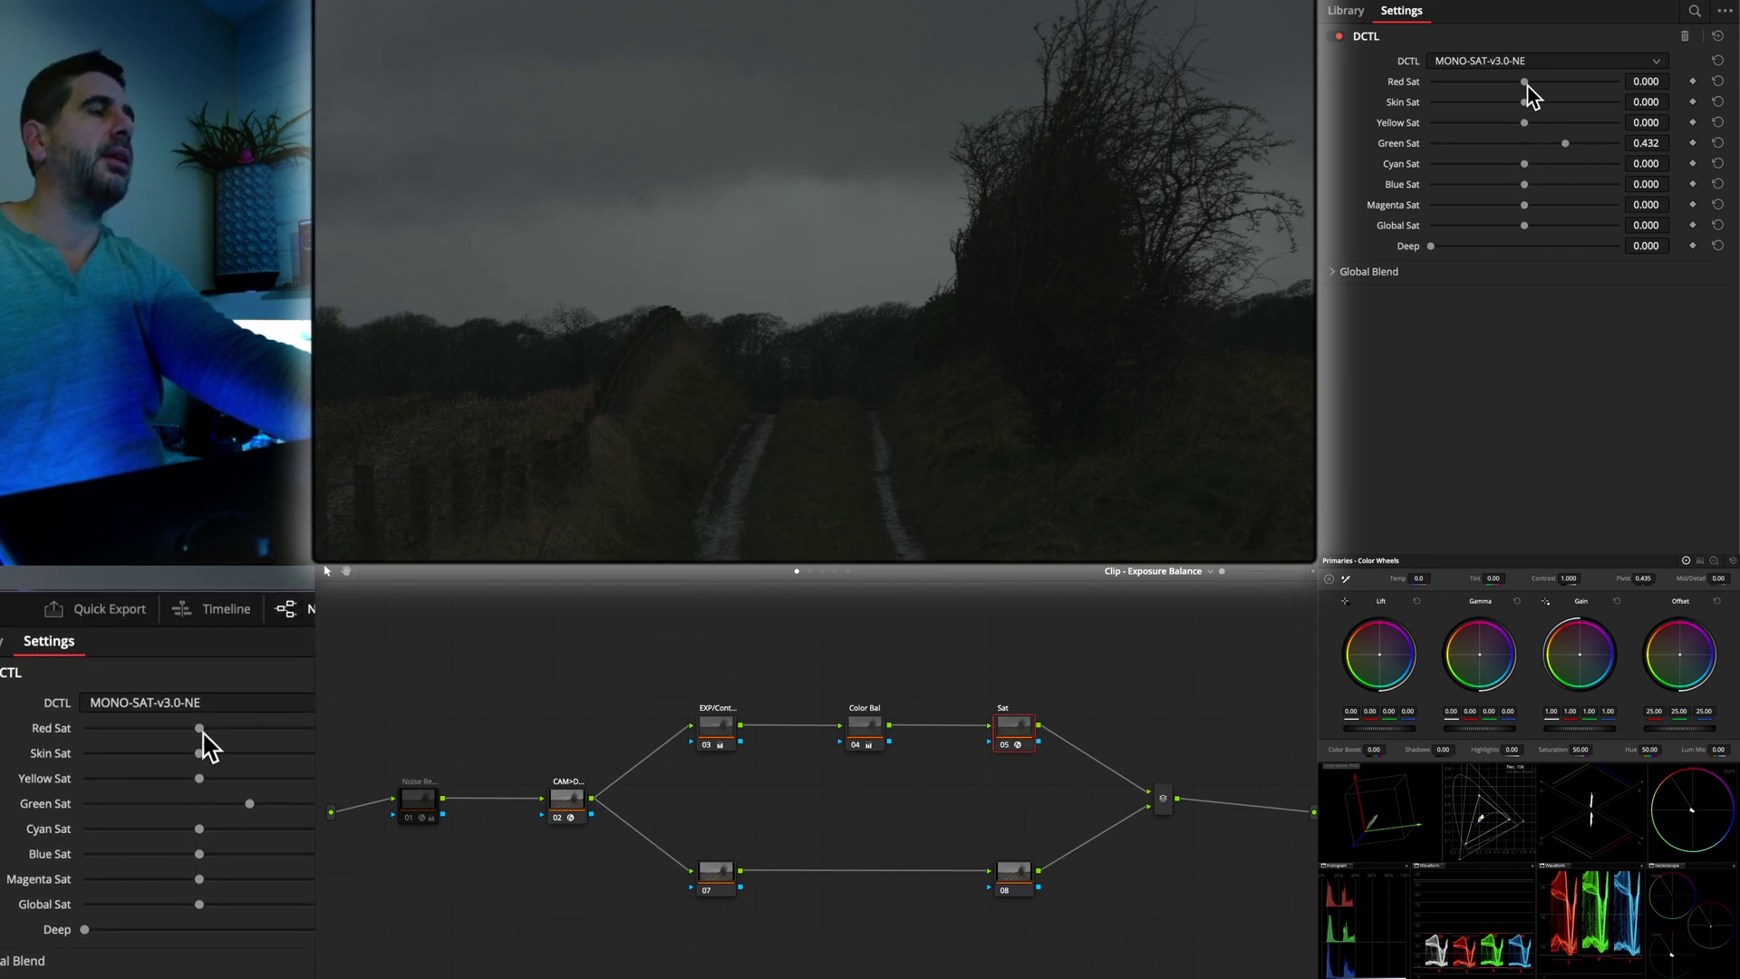
On clip 08's Density node, raise Yellow Sat to about 0.301 and increase Green Sat, and compare with clip 07
{"action": "left_click", "coordinate": [835, 571]}
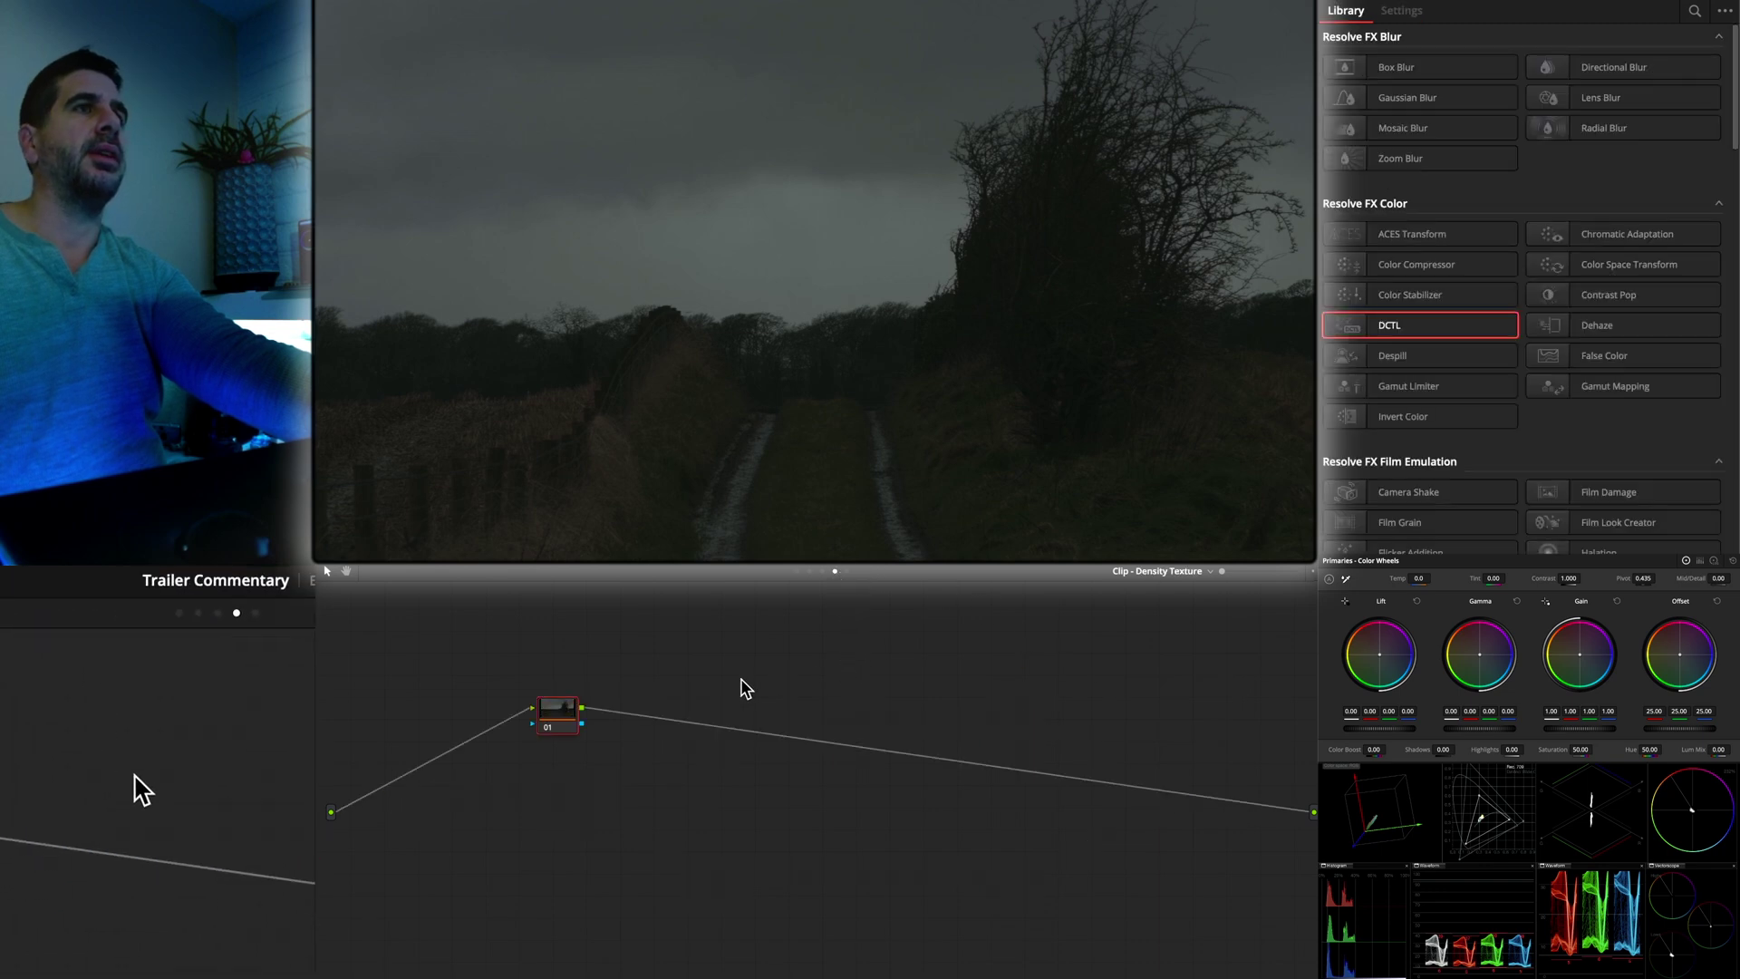
{"action": "left_click", "coordinate": [821, 571]}
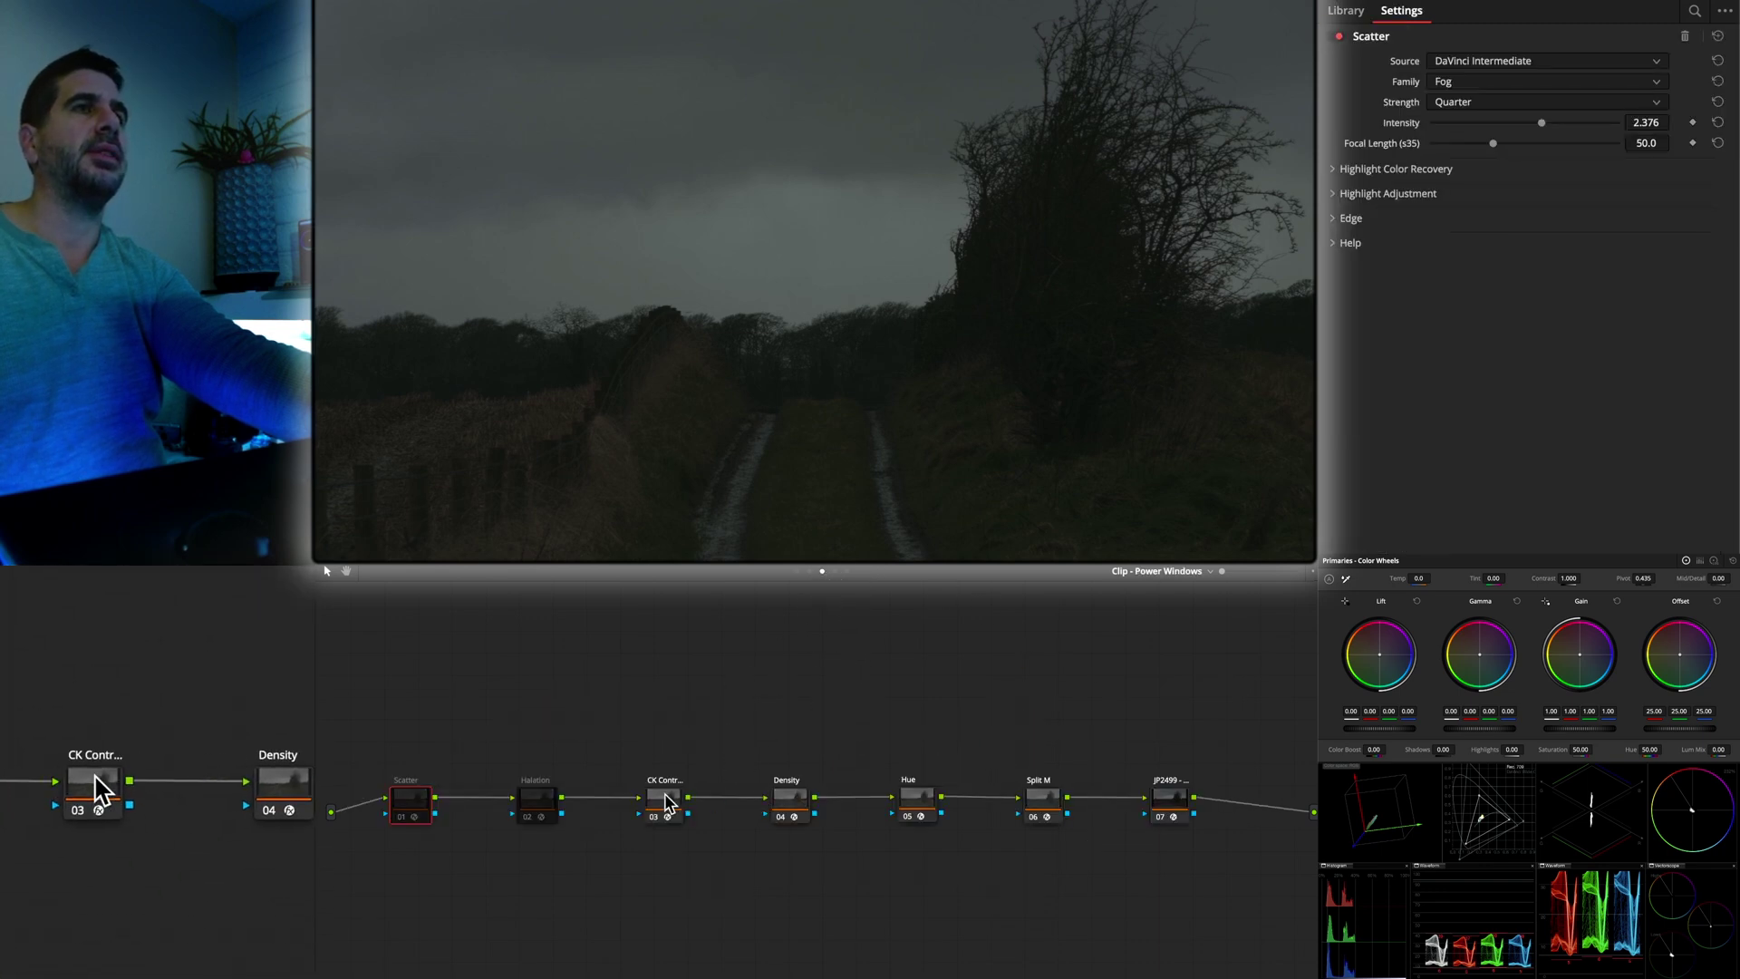
{"action": "left_click", "coordinate": [904, 802]}
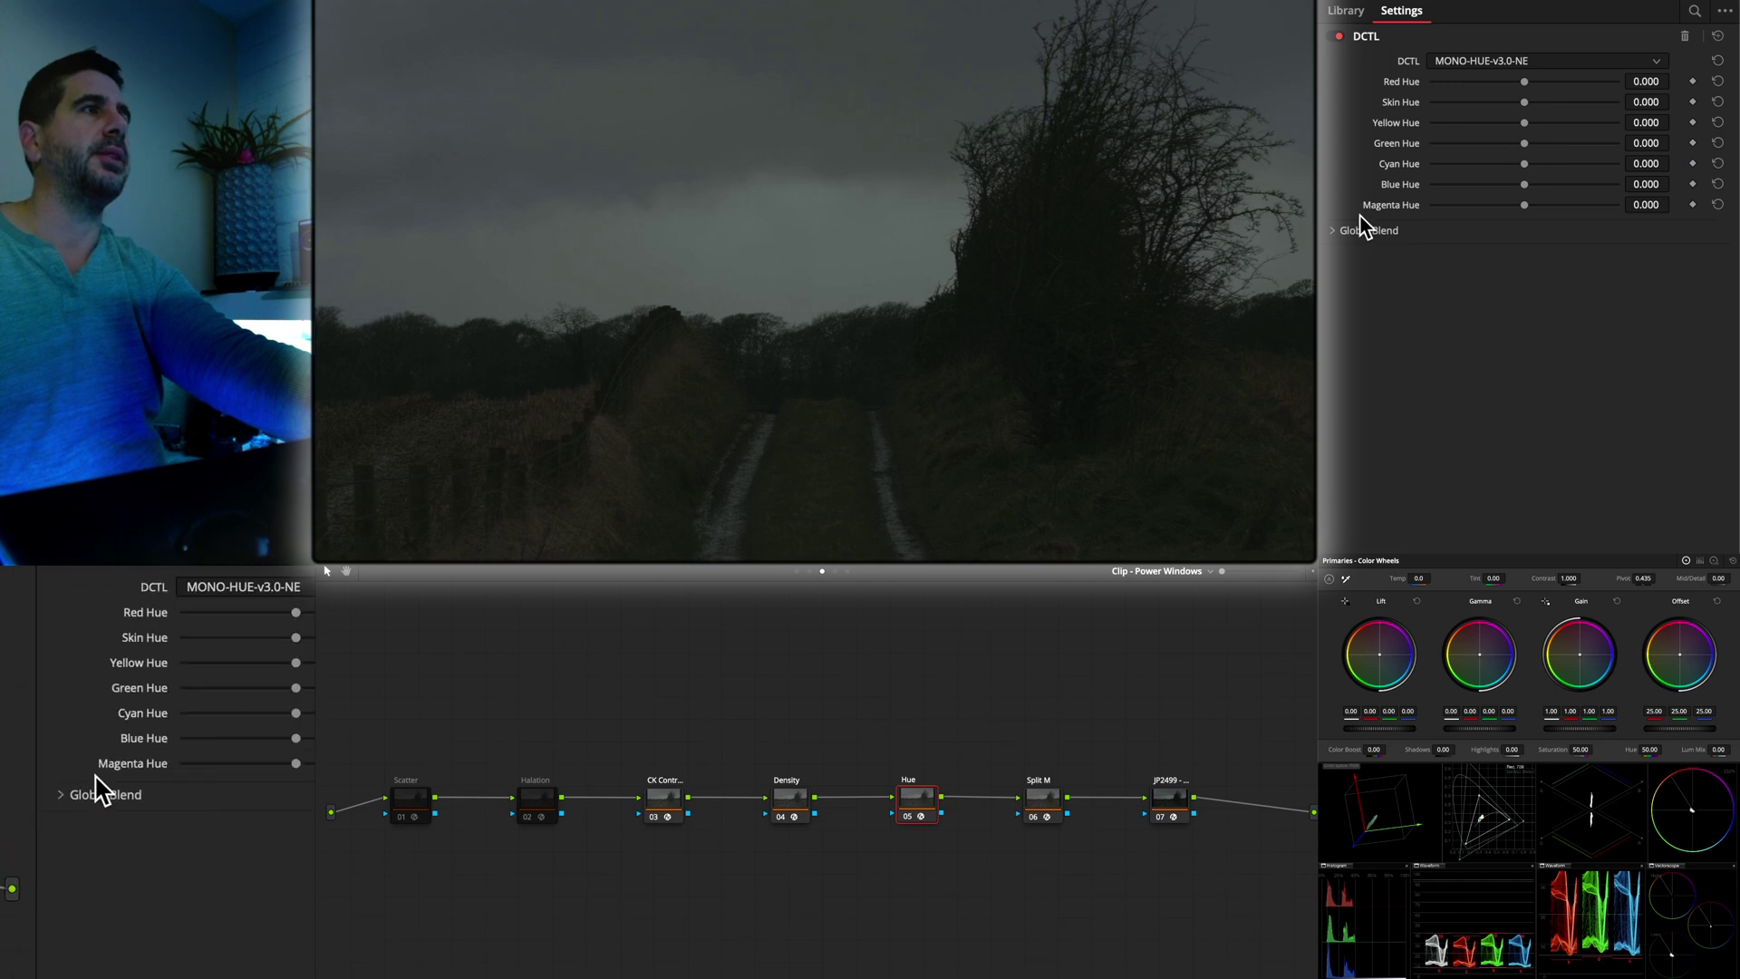
{"action": "left_click", "coordinate": [791, 804]}
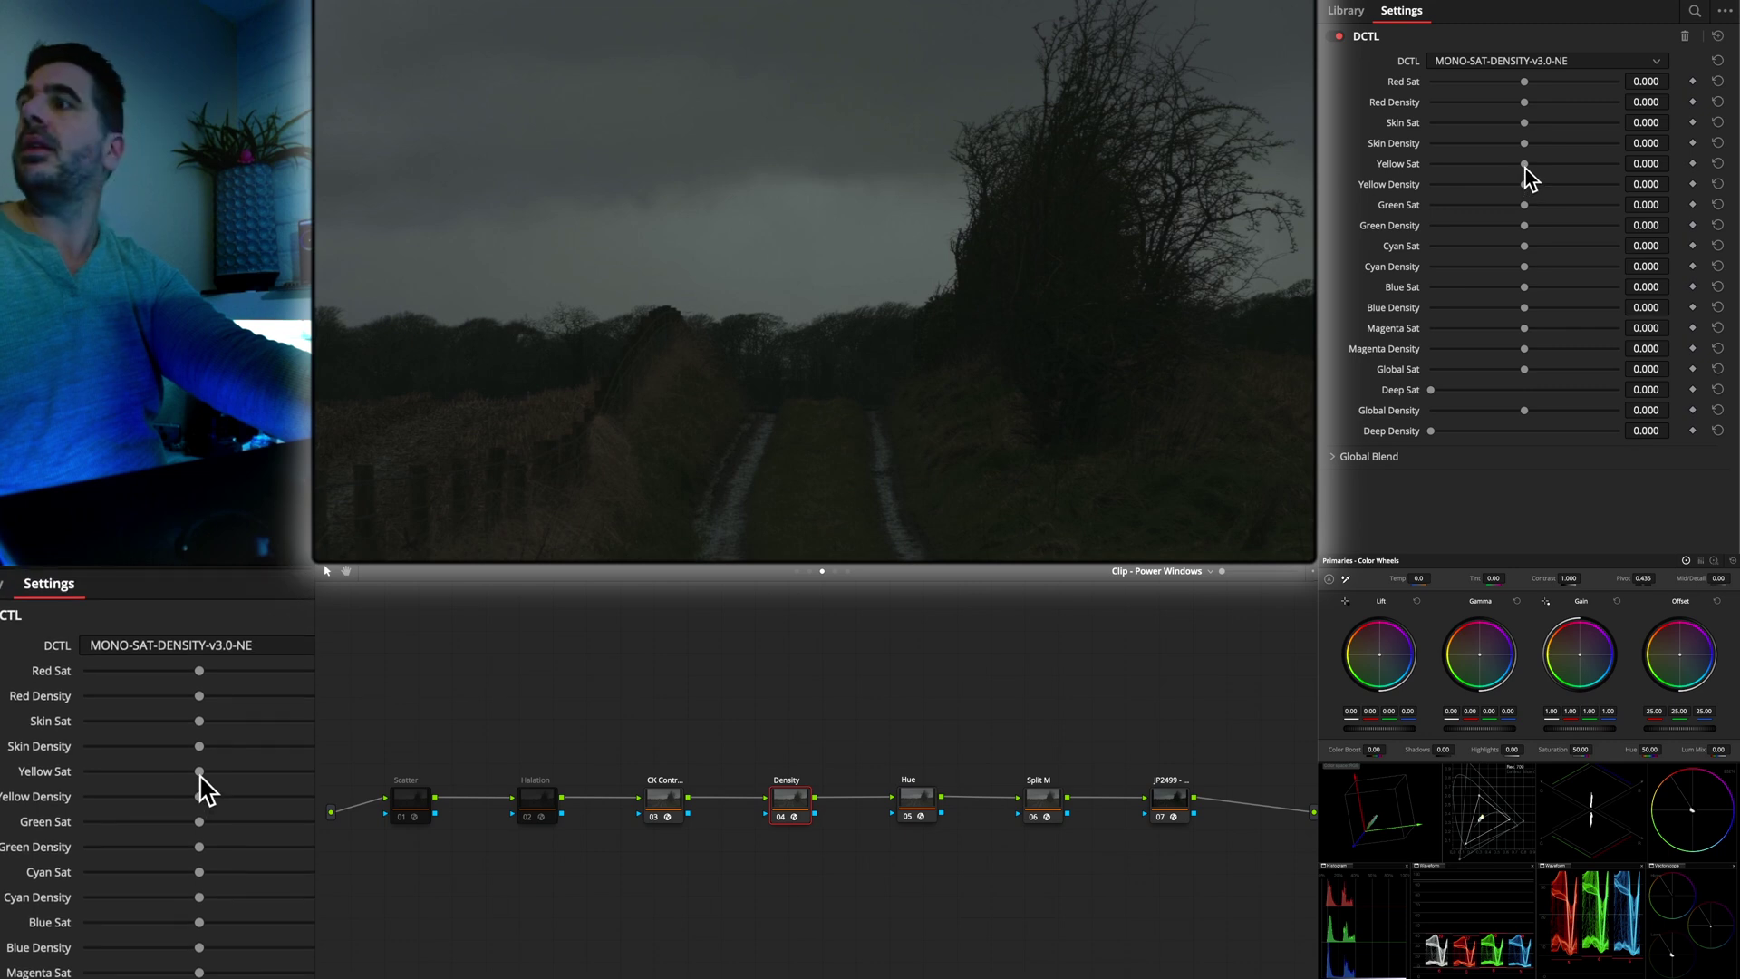
{"action": "mouse_move", "coordinate": [1525, 165]}
{"action": "left_mouse_down"}
{"action": "mouse_move", "coordinate": [1577, 164]}
{"action": "mouse_move", "coordinate": [1552, 165]}
{"action": "left_mouse_up"}
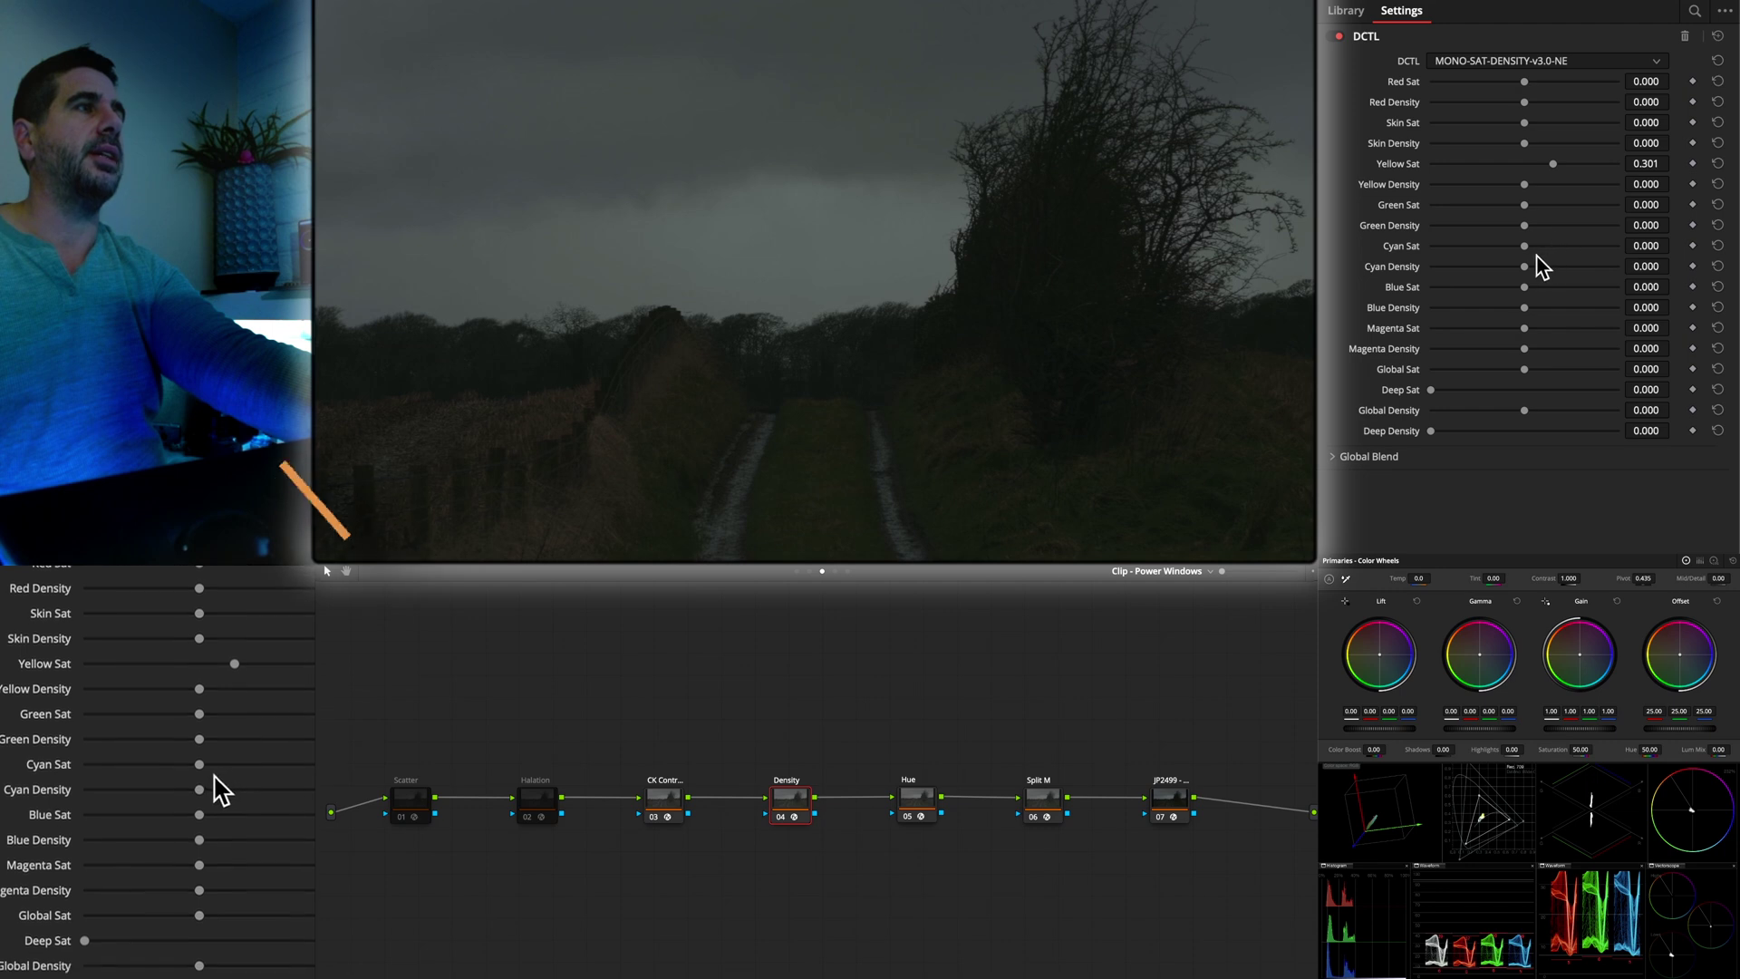
{"action": "left_click_drag", "start_coordinate": [1525, 211], "coordinate": [1573, 210]}
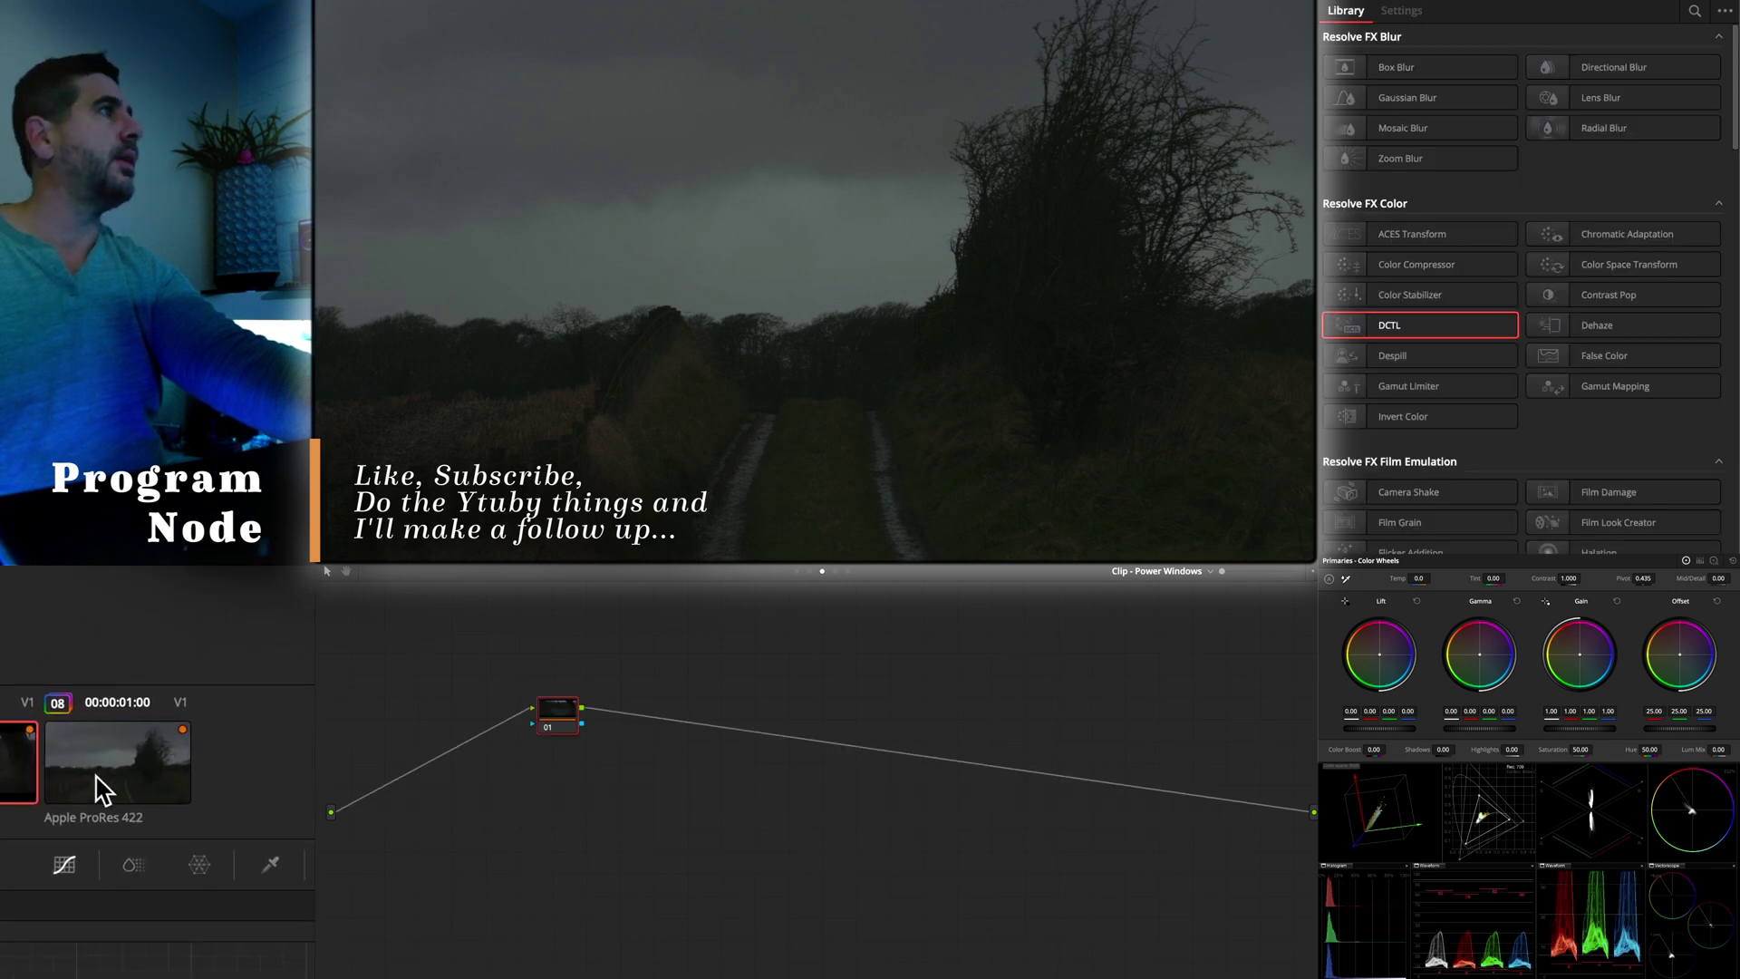
{"action": "left_click", "coordinate": [102, 789]}
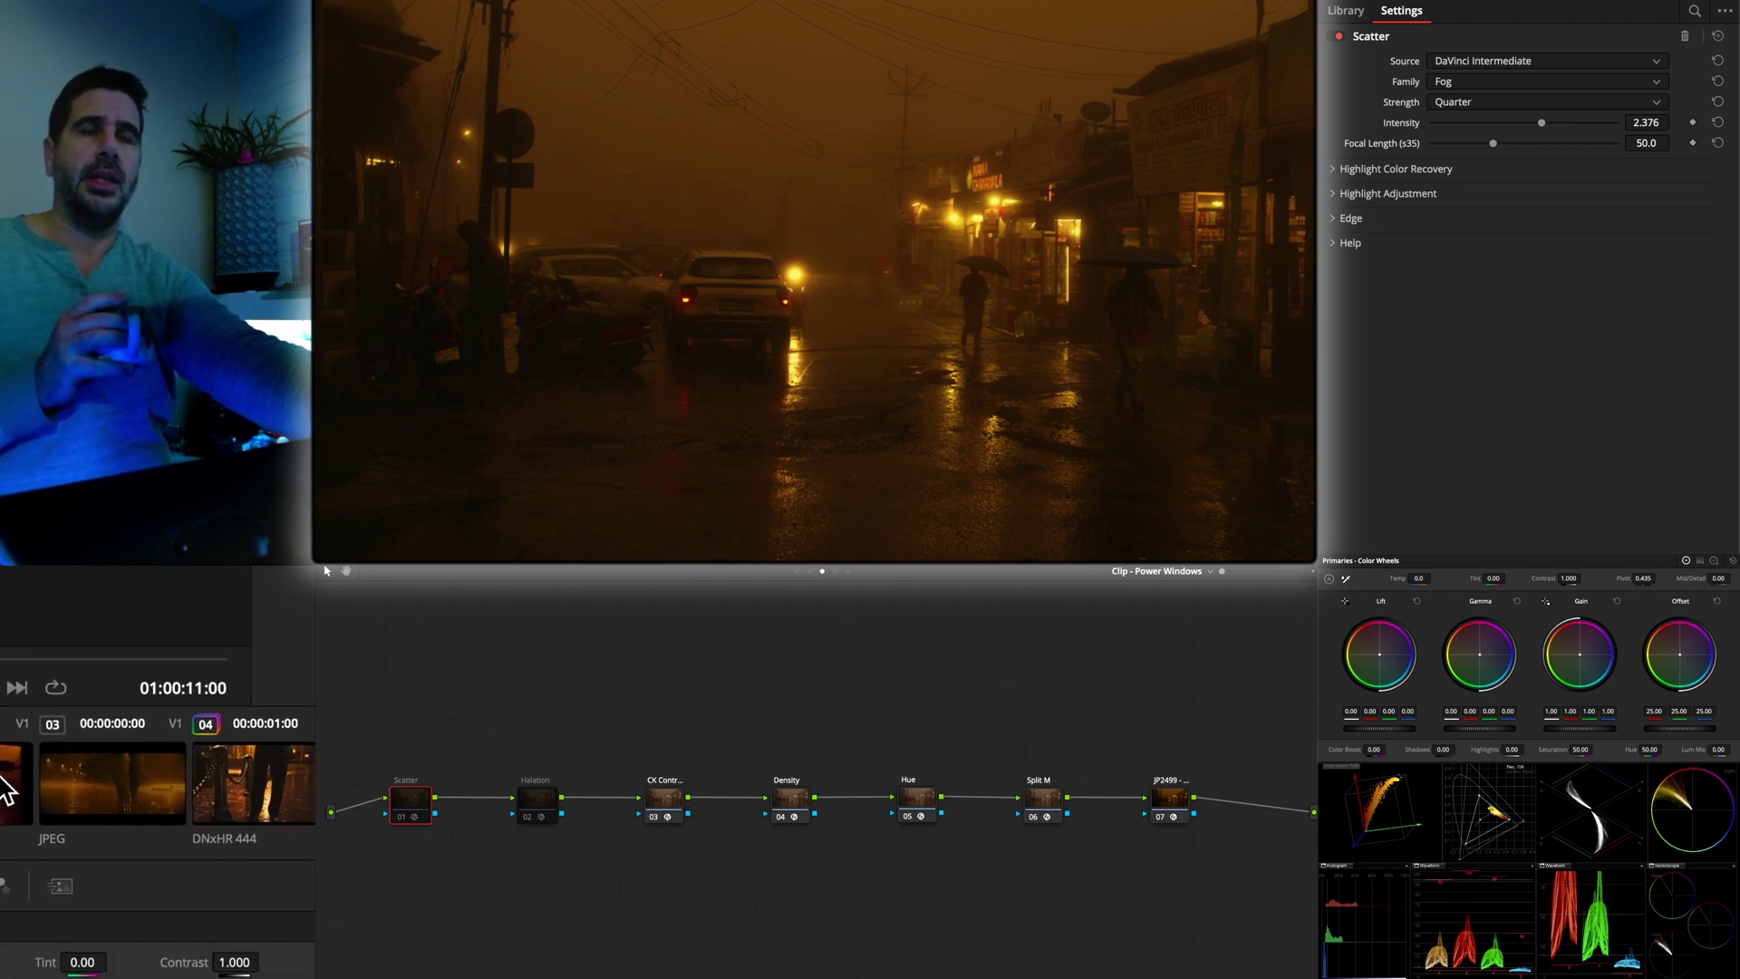
Compare the graded street clips 04 and 05 with the orange reference still in clip 03
{"action": "left_click", "coordinate": [95, 783]}
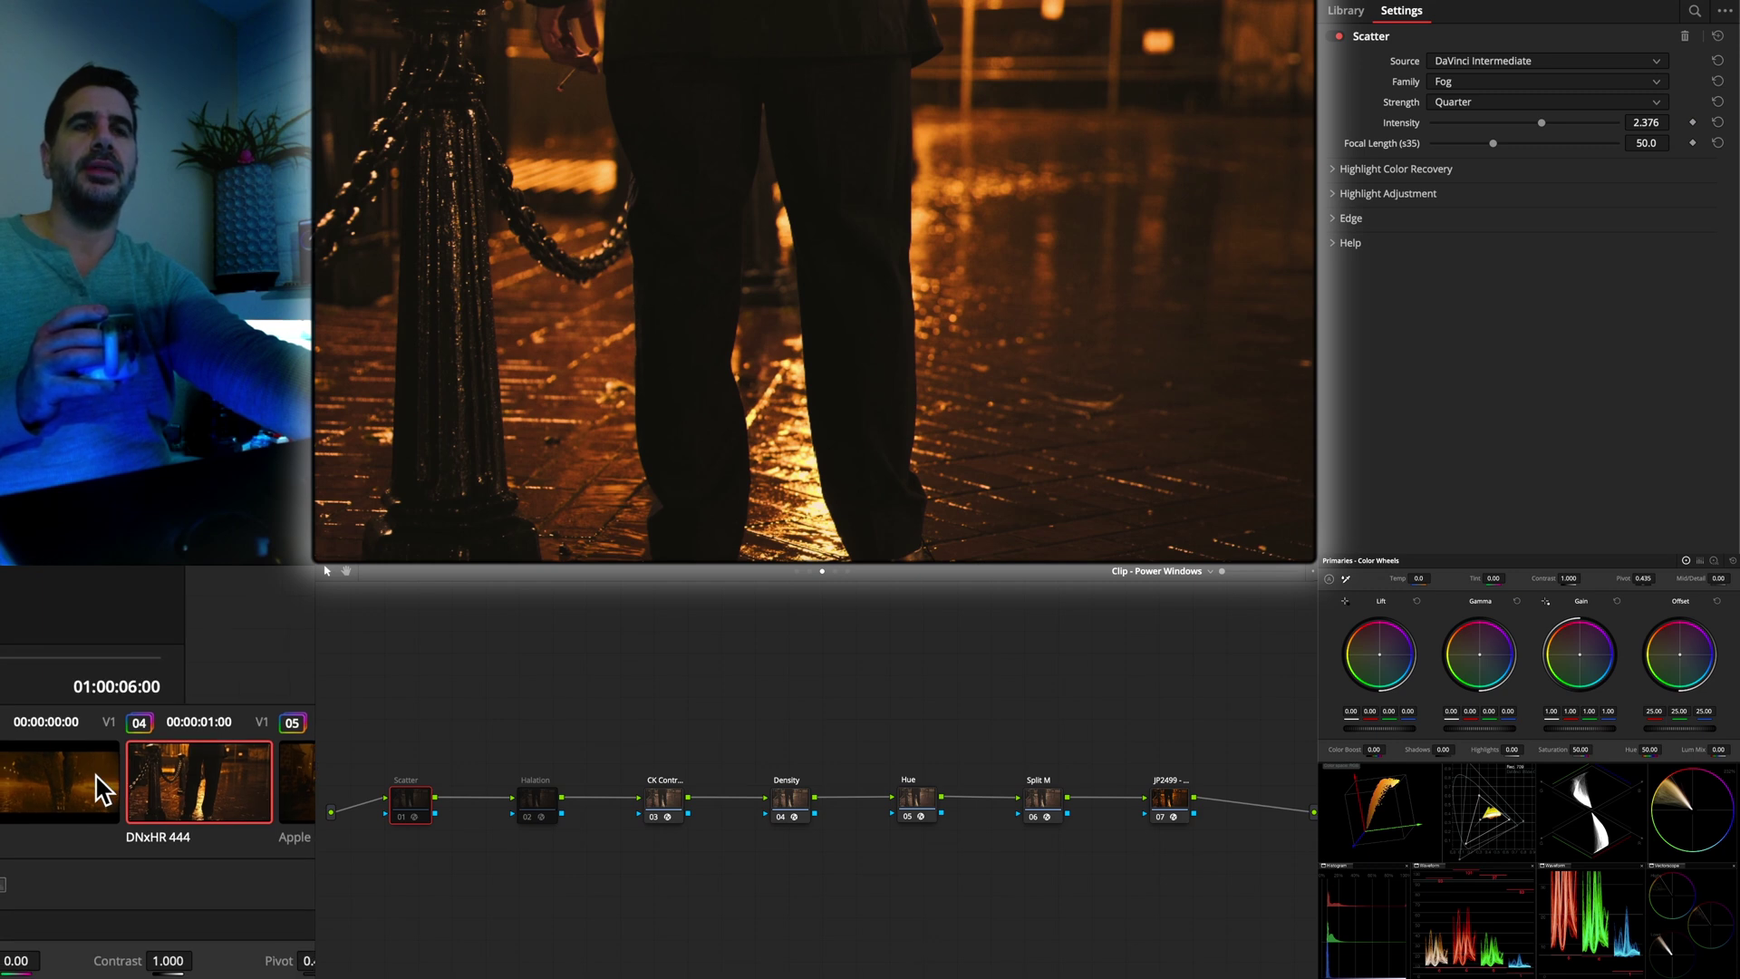
{"action": "left_click", "coordinate": [104, 788]}
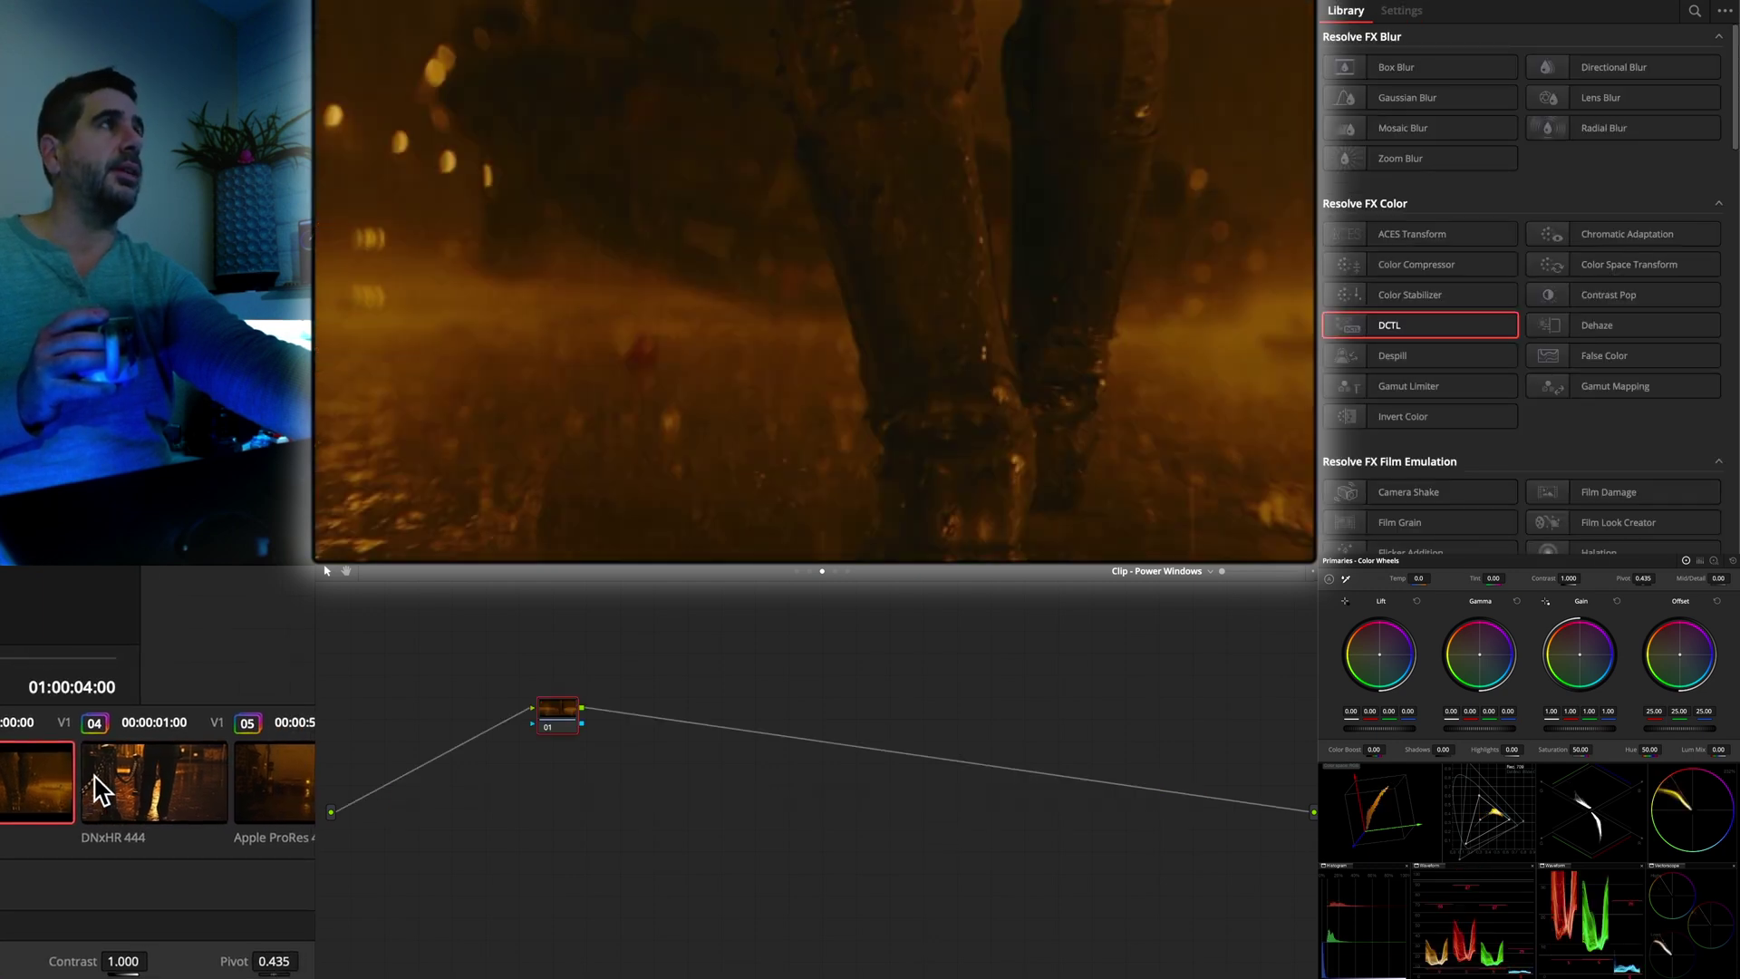
{"action": "left_click", "coordinate": [104, 791]}
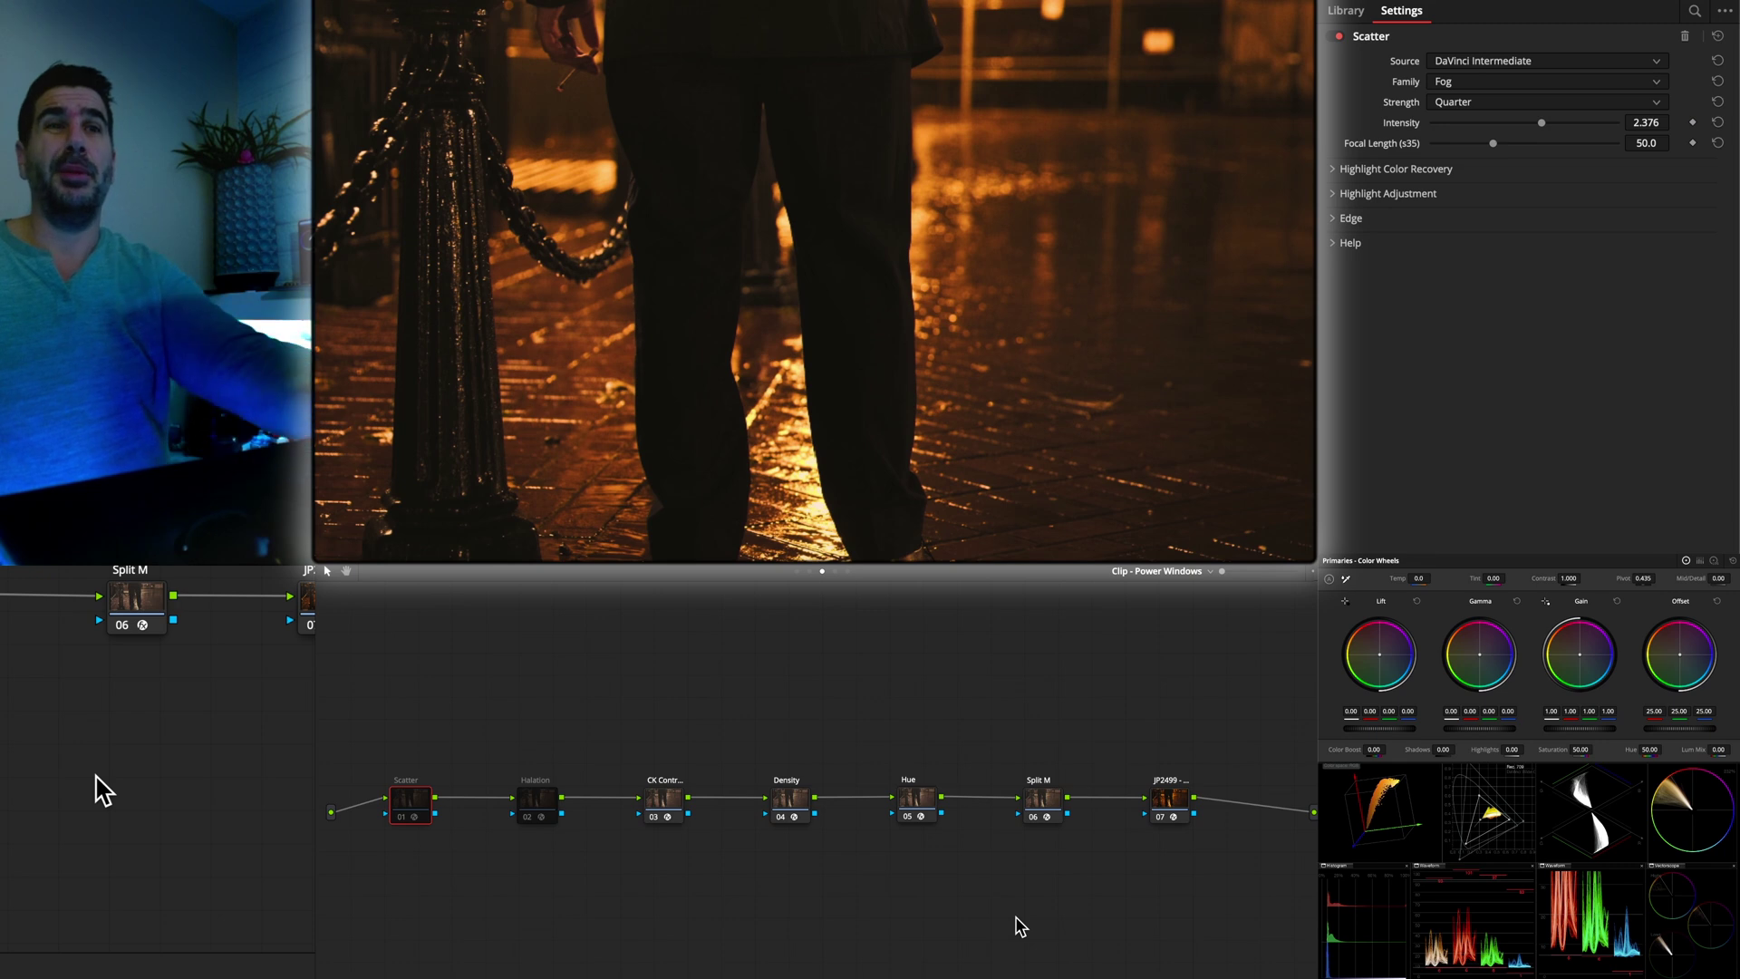
{"action": "left_click", "coordinate": [95, 774]}
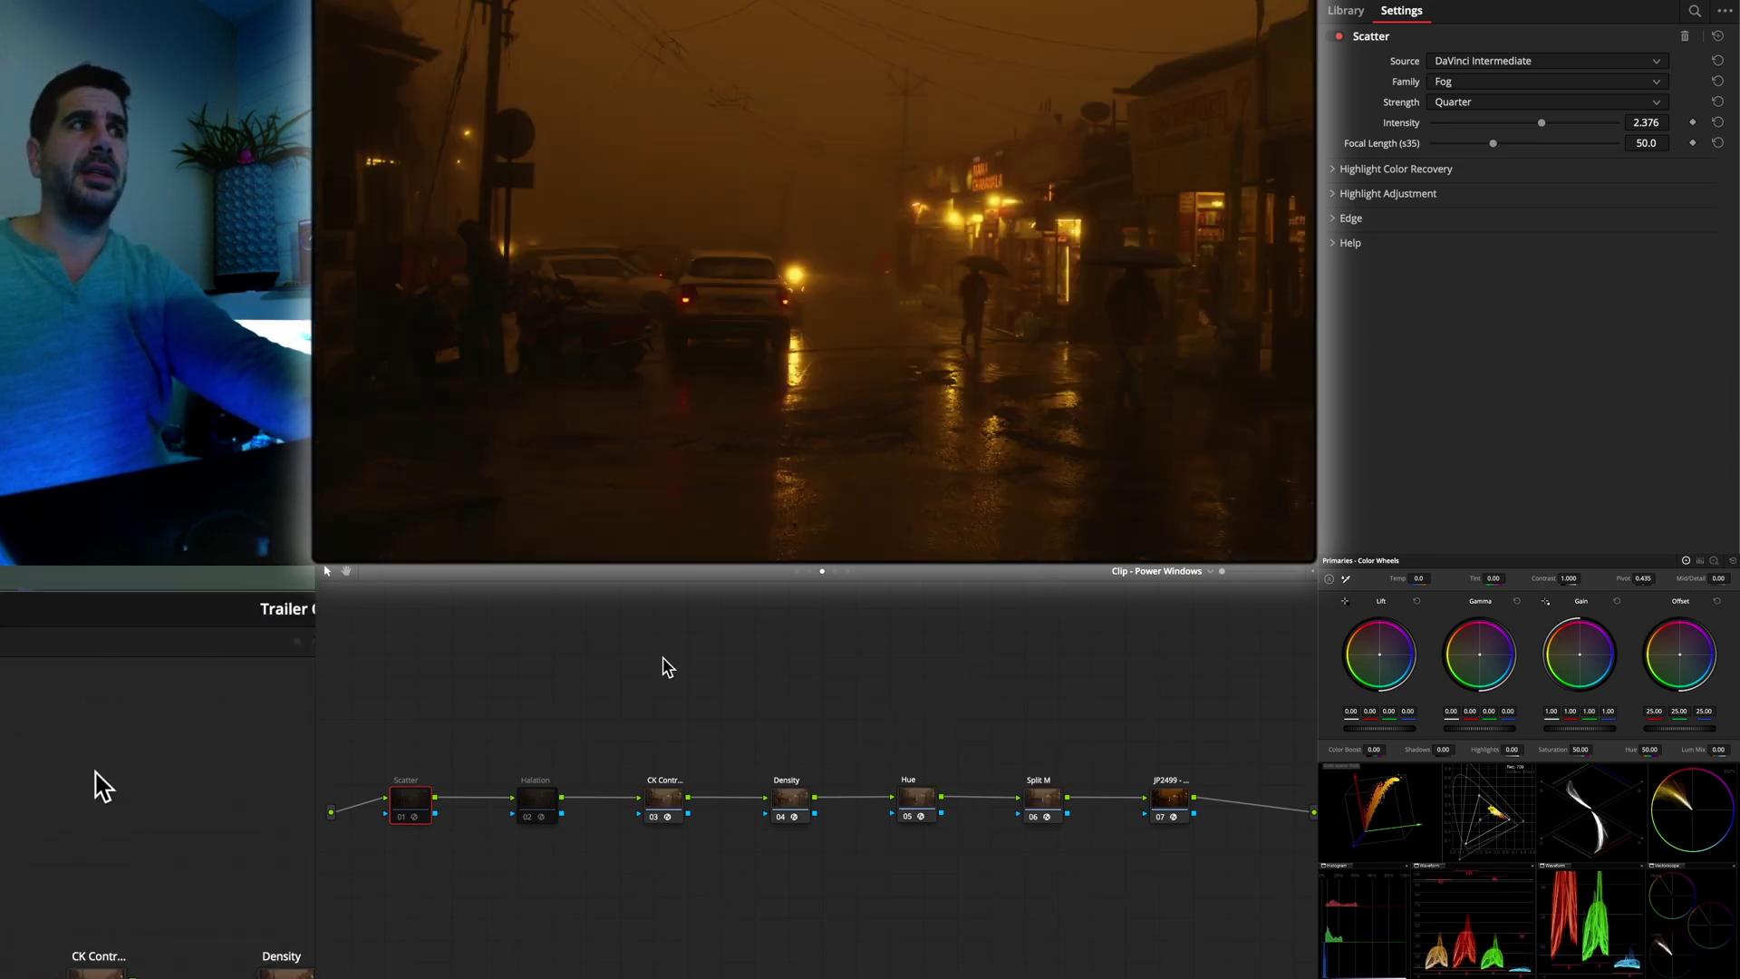
Disable clip 05's active nodes: 03 to 07 in the Power Windows layer, and EXP/Cont, Color Bal and Sat in Exposure Balance
{"action": "left_click_drag", "start_coordinate": [640, 645], "coordinate": [1227, 897]}
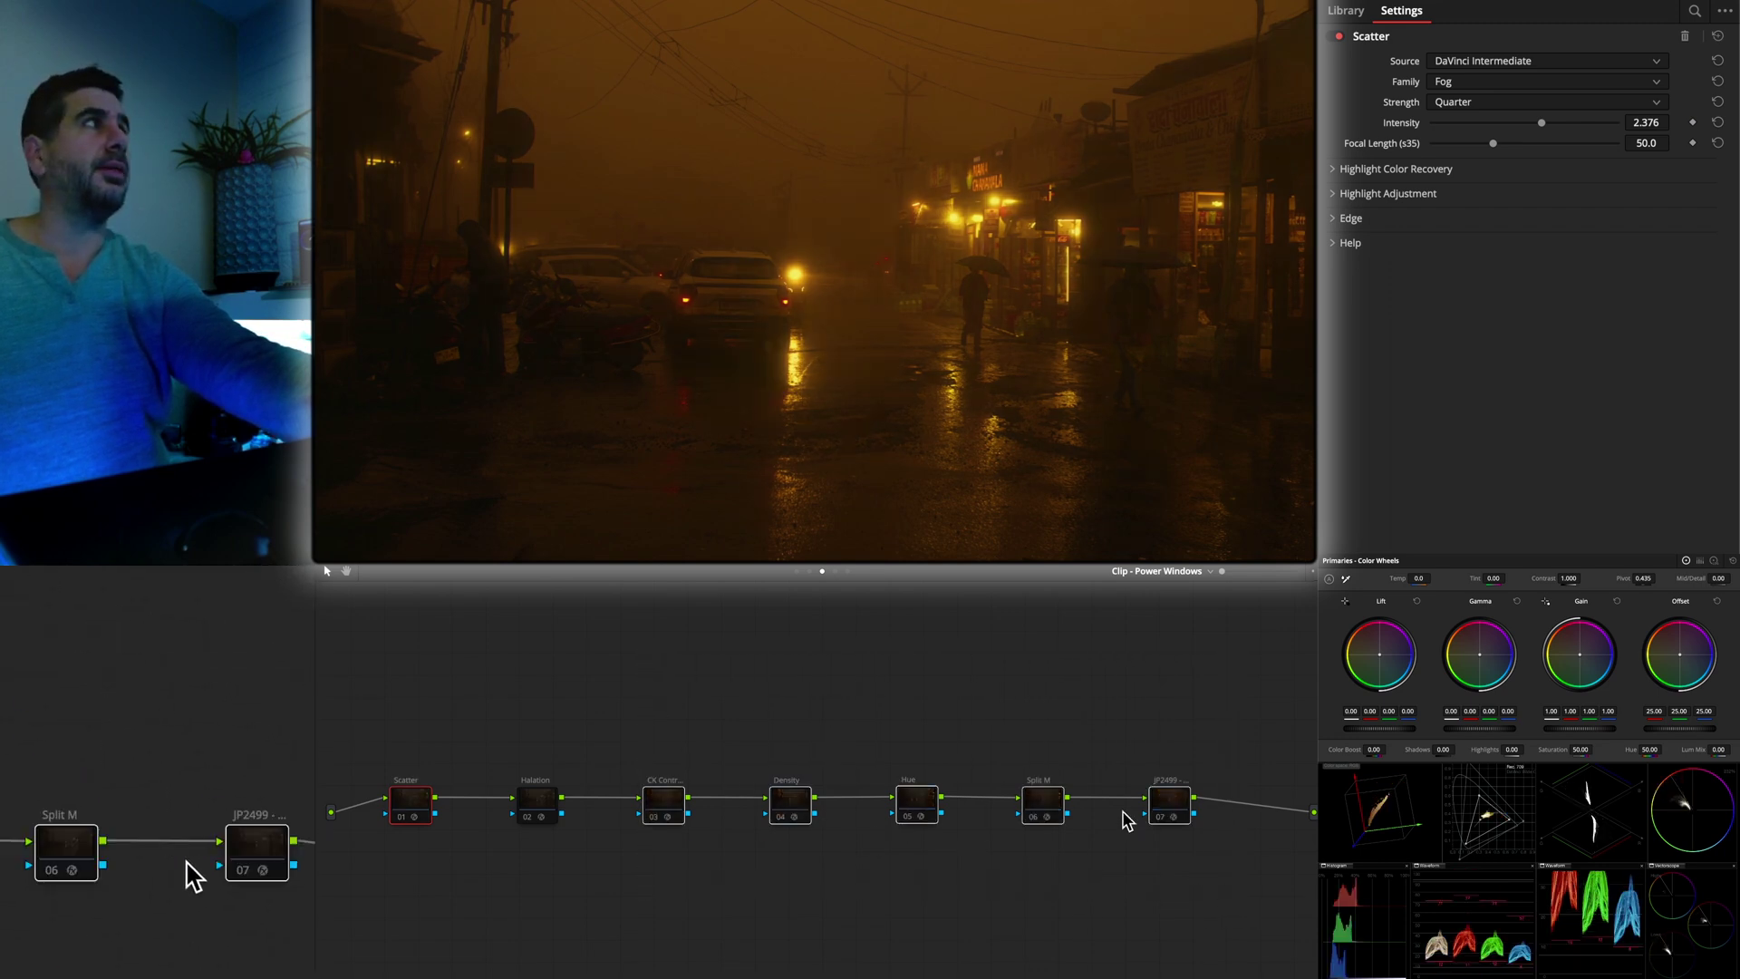
{"action": "key", "text": "super+d"}
{"action": "left_click", "coordinate": [798, 572]}
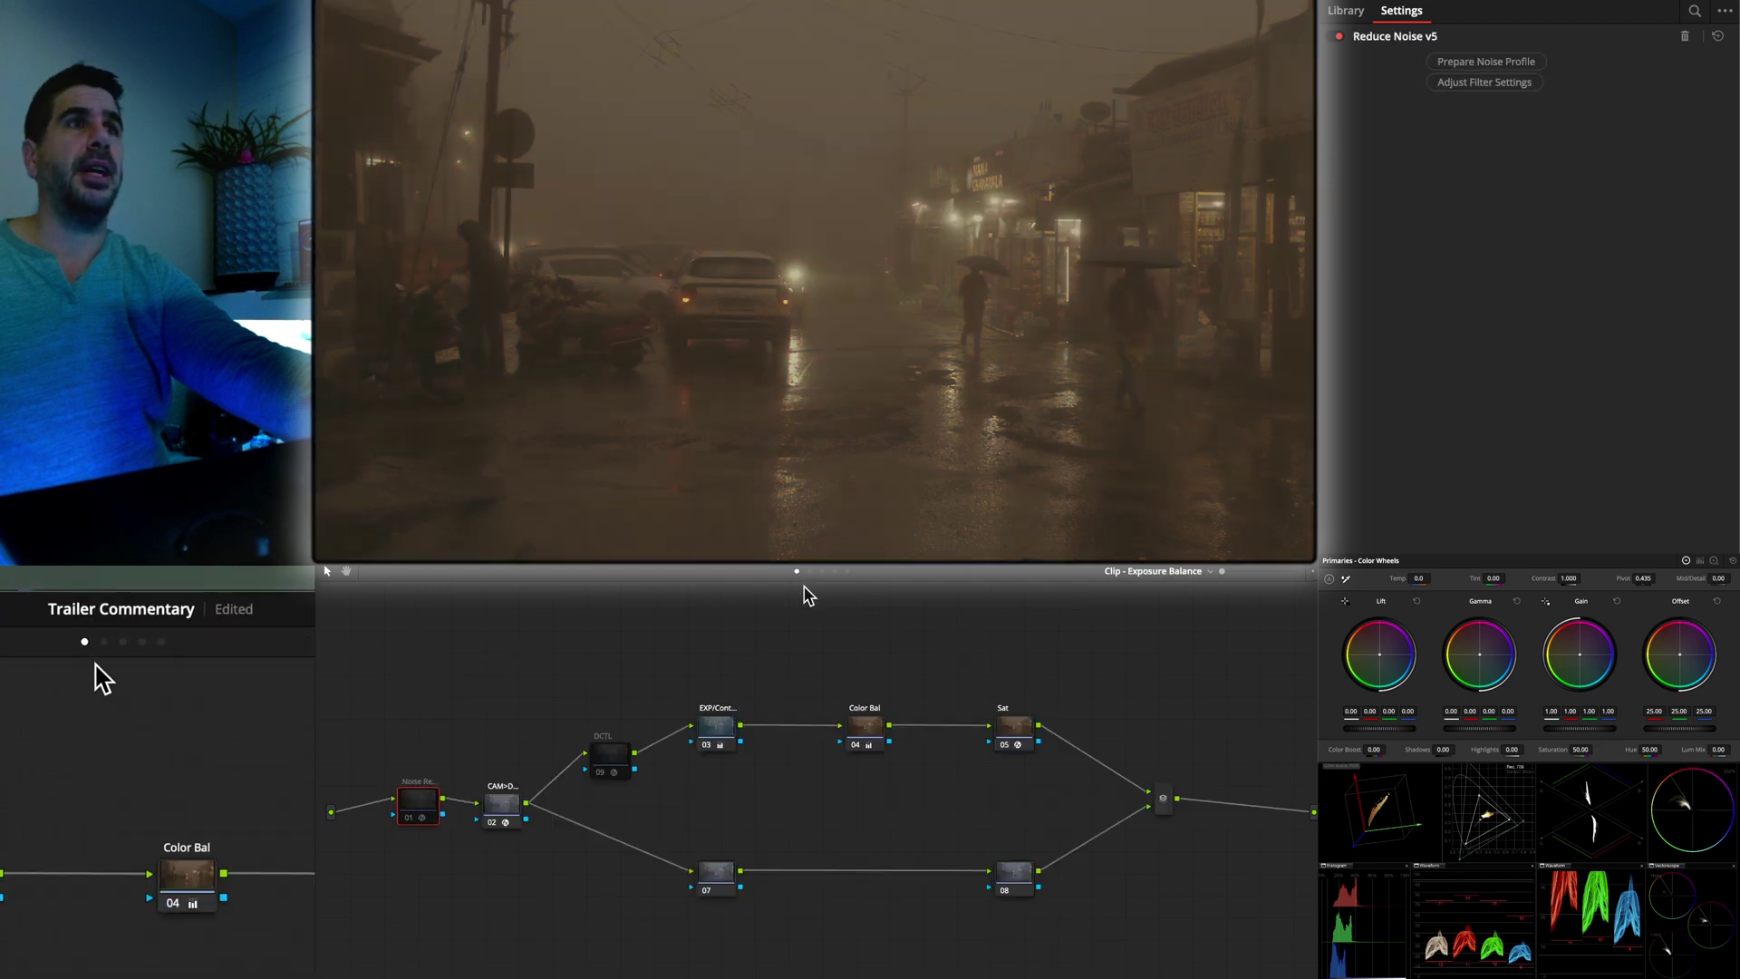
{"action": "left_click_drag", "start_coordinate": [679, 615], "coordinate": [1028, 808]}
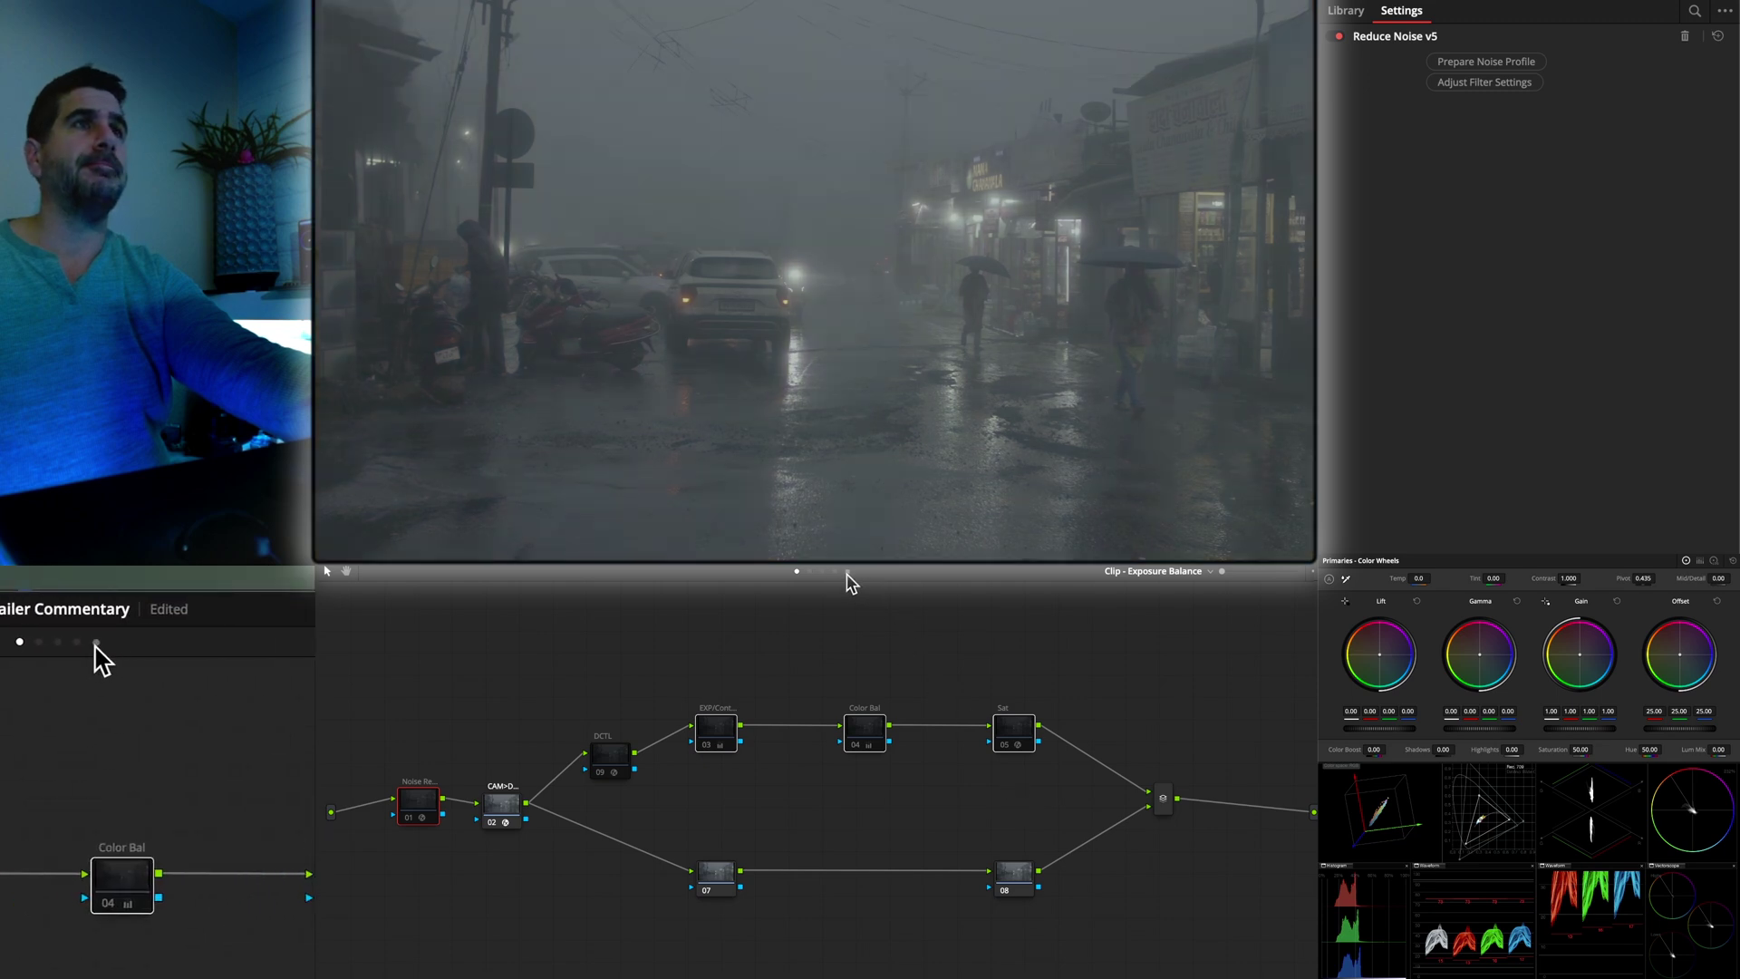
Enable only the OpenDRT node in clip 05's Power Windows layer to examine the street shot without its creative grade
{"action": "left_click", "coordinate": [834, 572]}
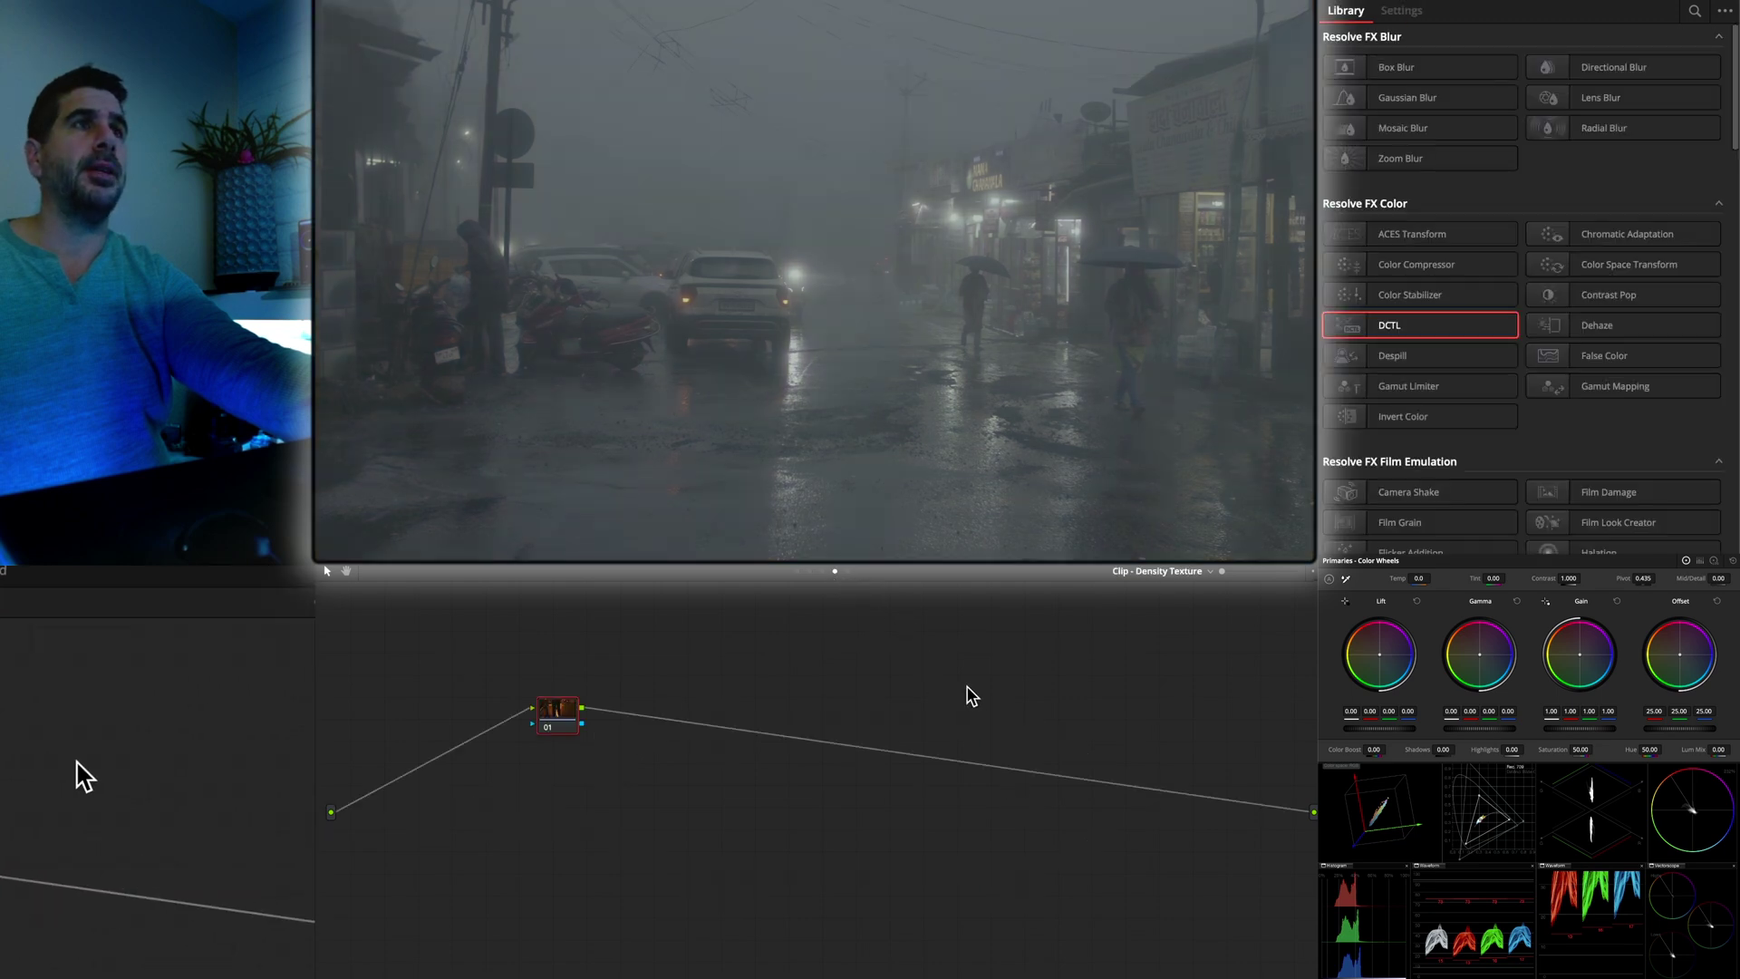
{"action": "left_click", "coordinate": [824, 574]}
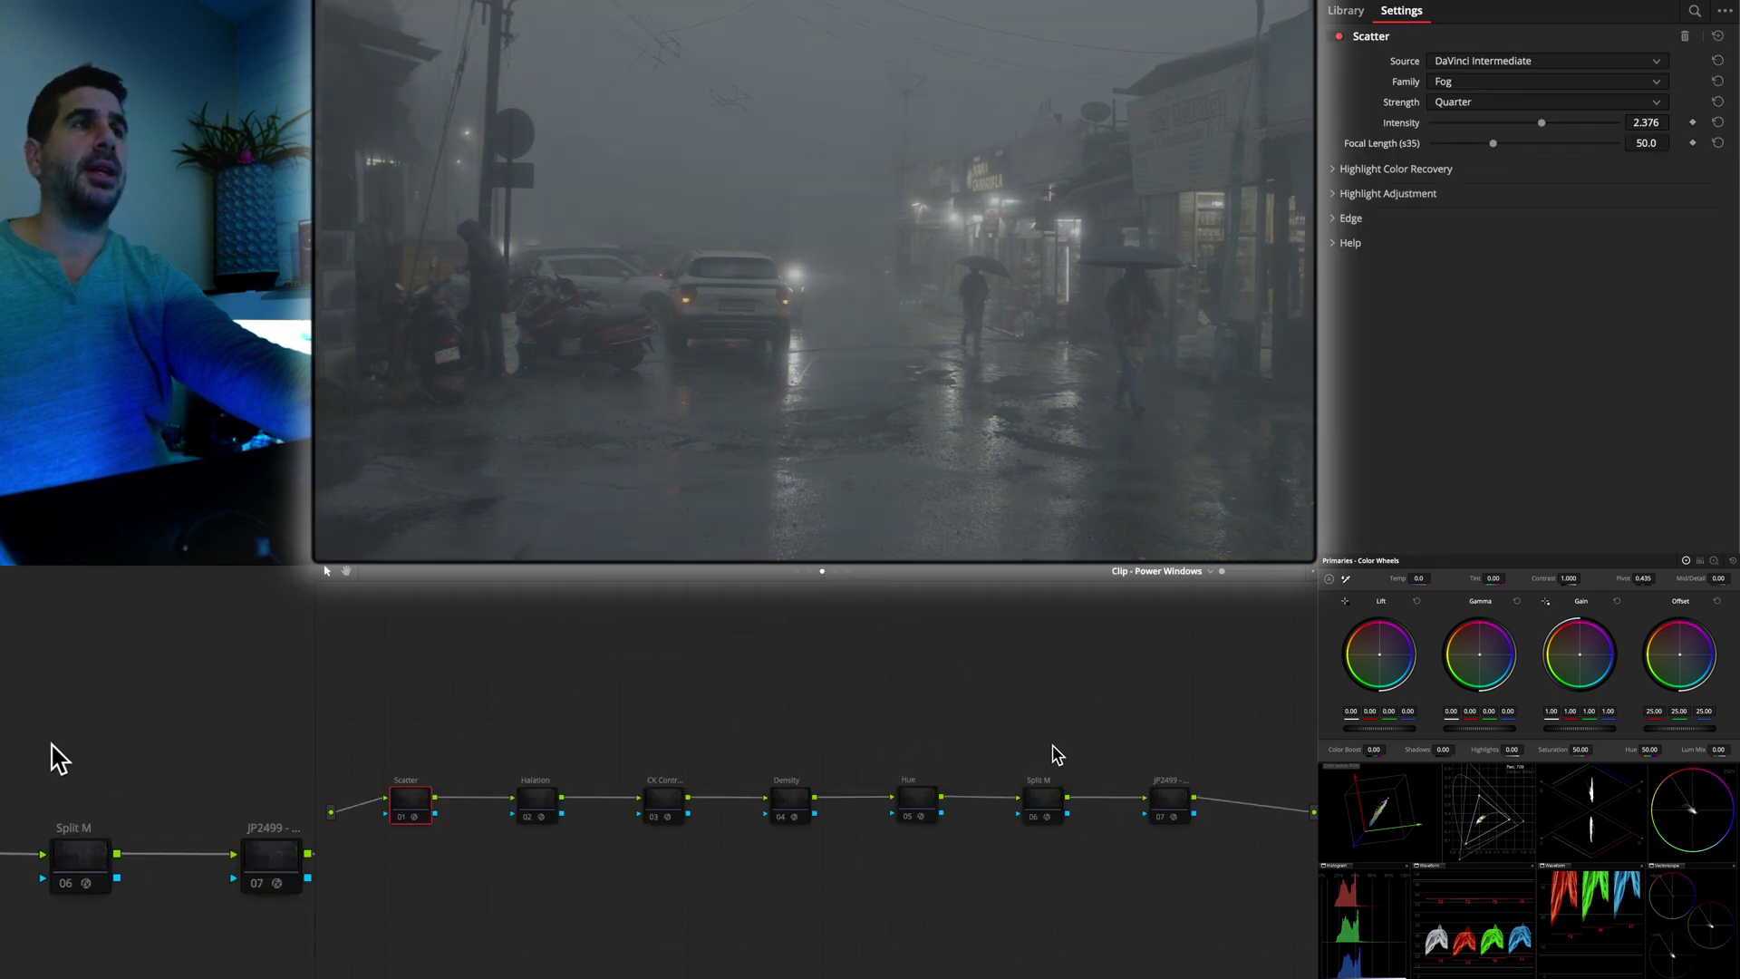
{"action": "left_click", "coordinate": [1163, 802]}
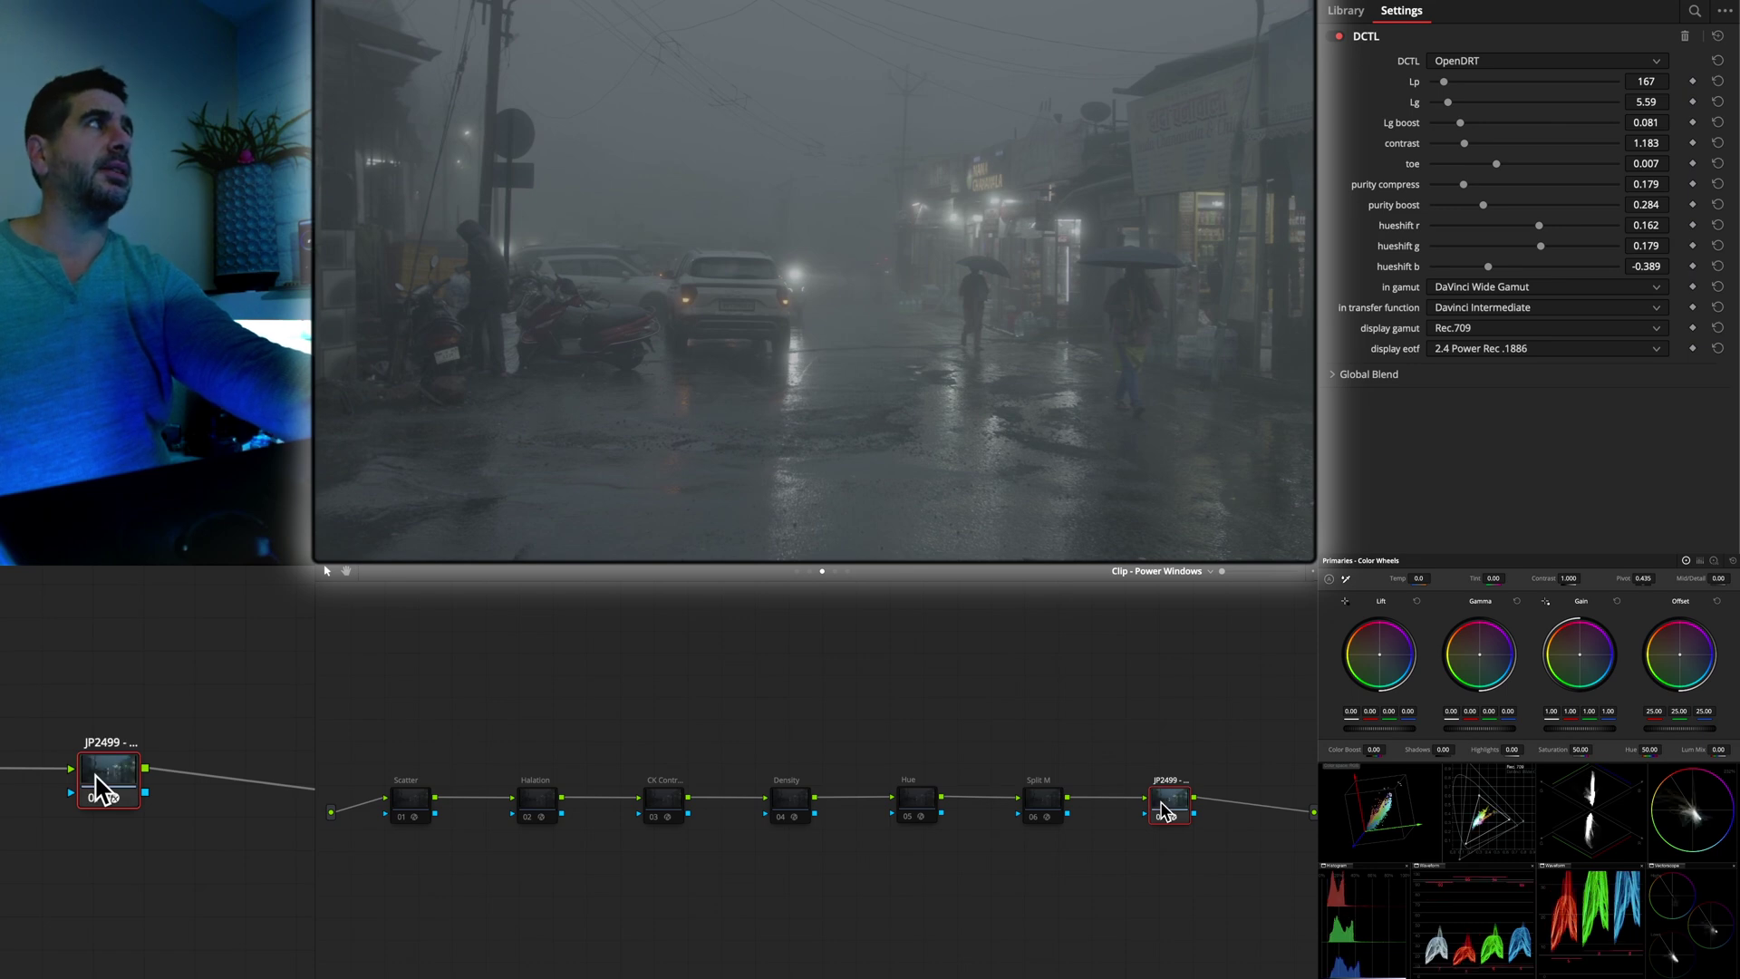
{"action": "left_click", "coordinate": [103, 791]}
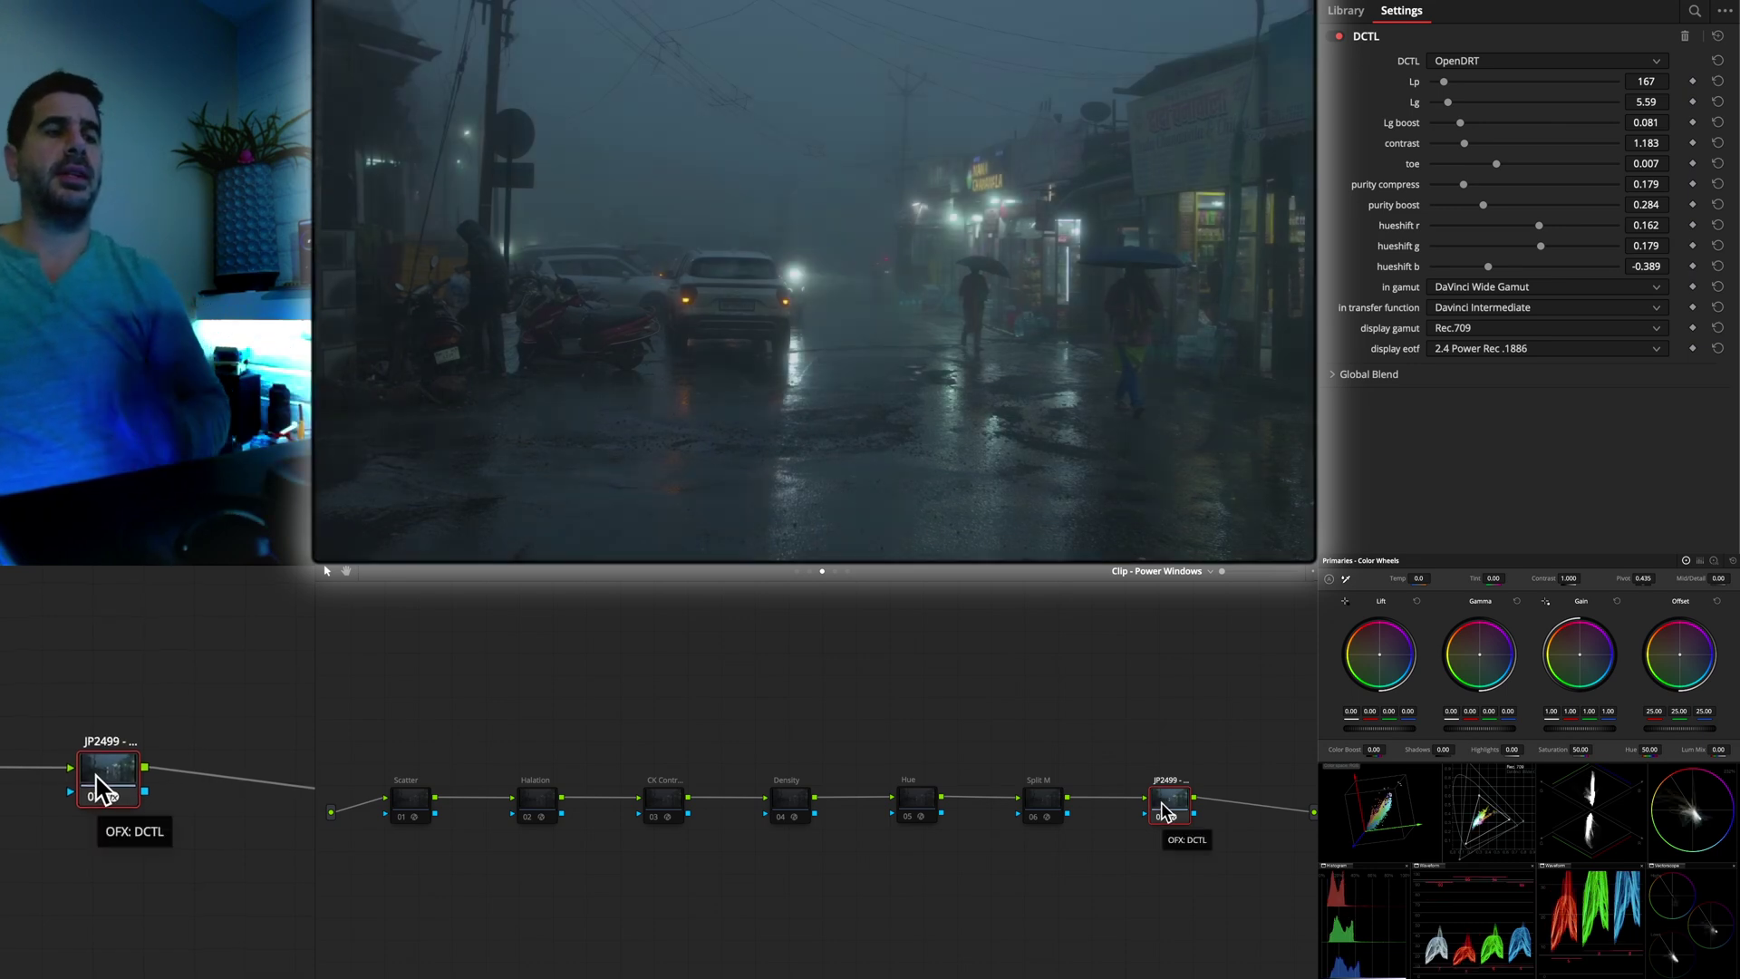
Move from the graded street clip 05 to the cemetery photo in clip 06 for review
{"action": "key", "text": "Down"}
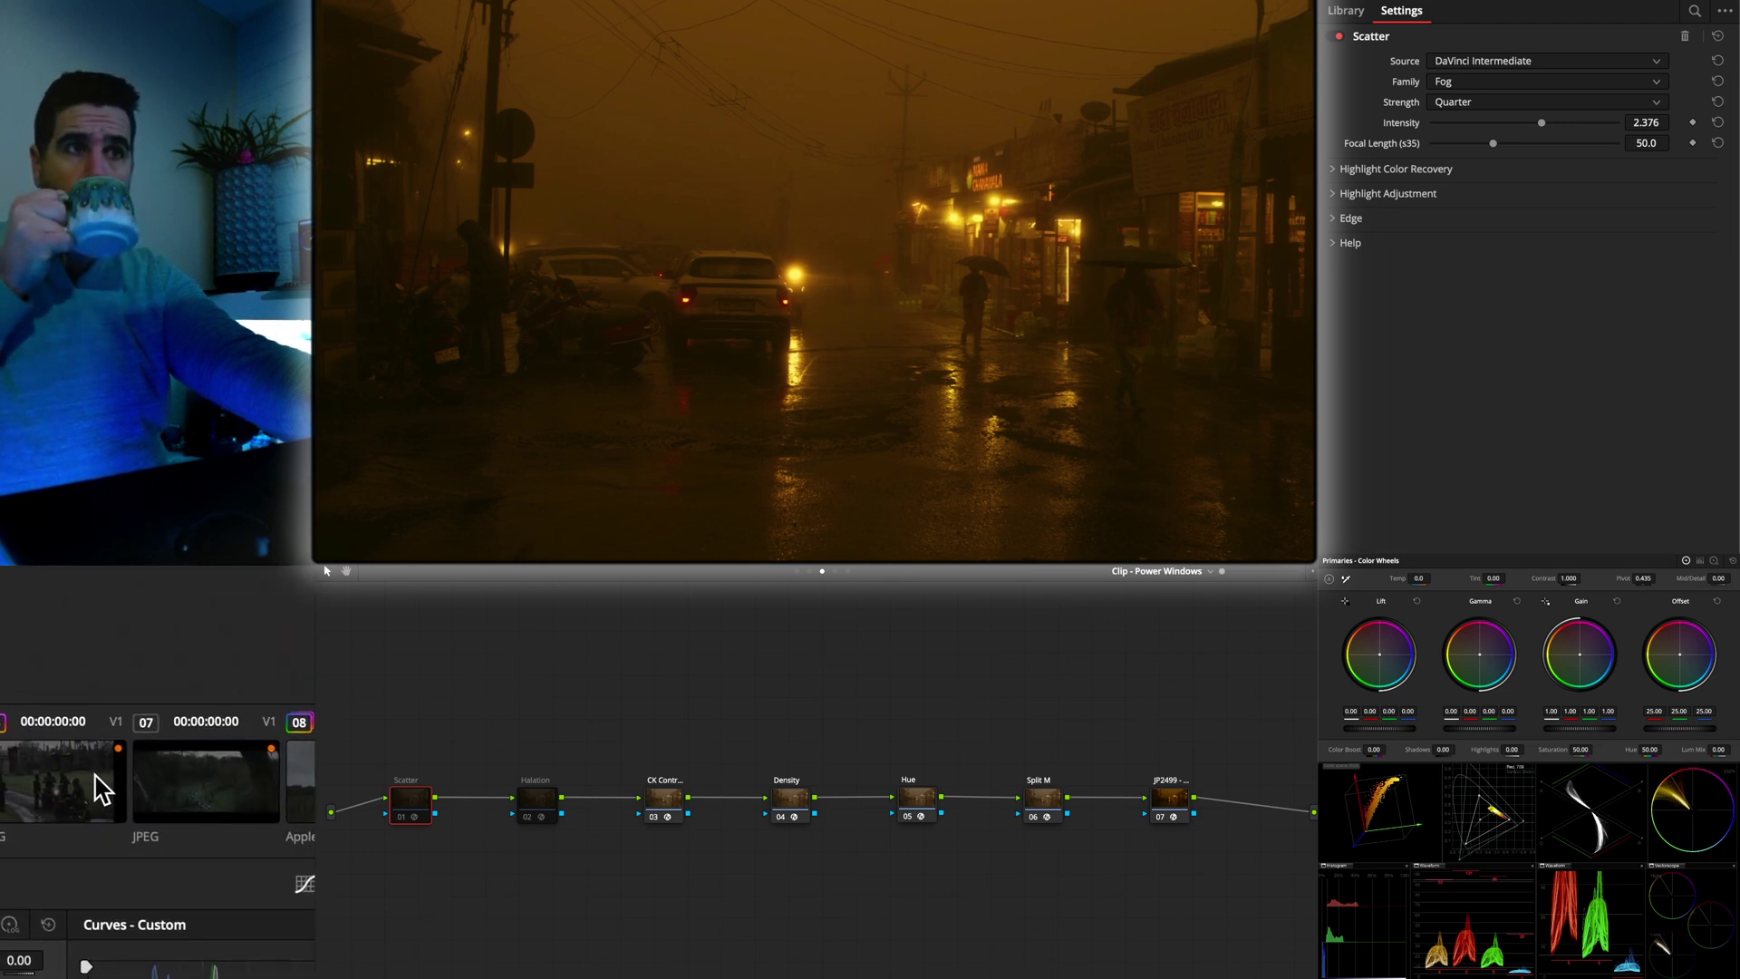
{"action": "left_click", "coordinate": [97, 779]}
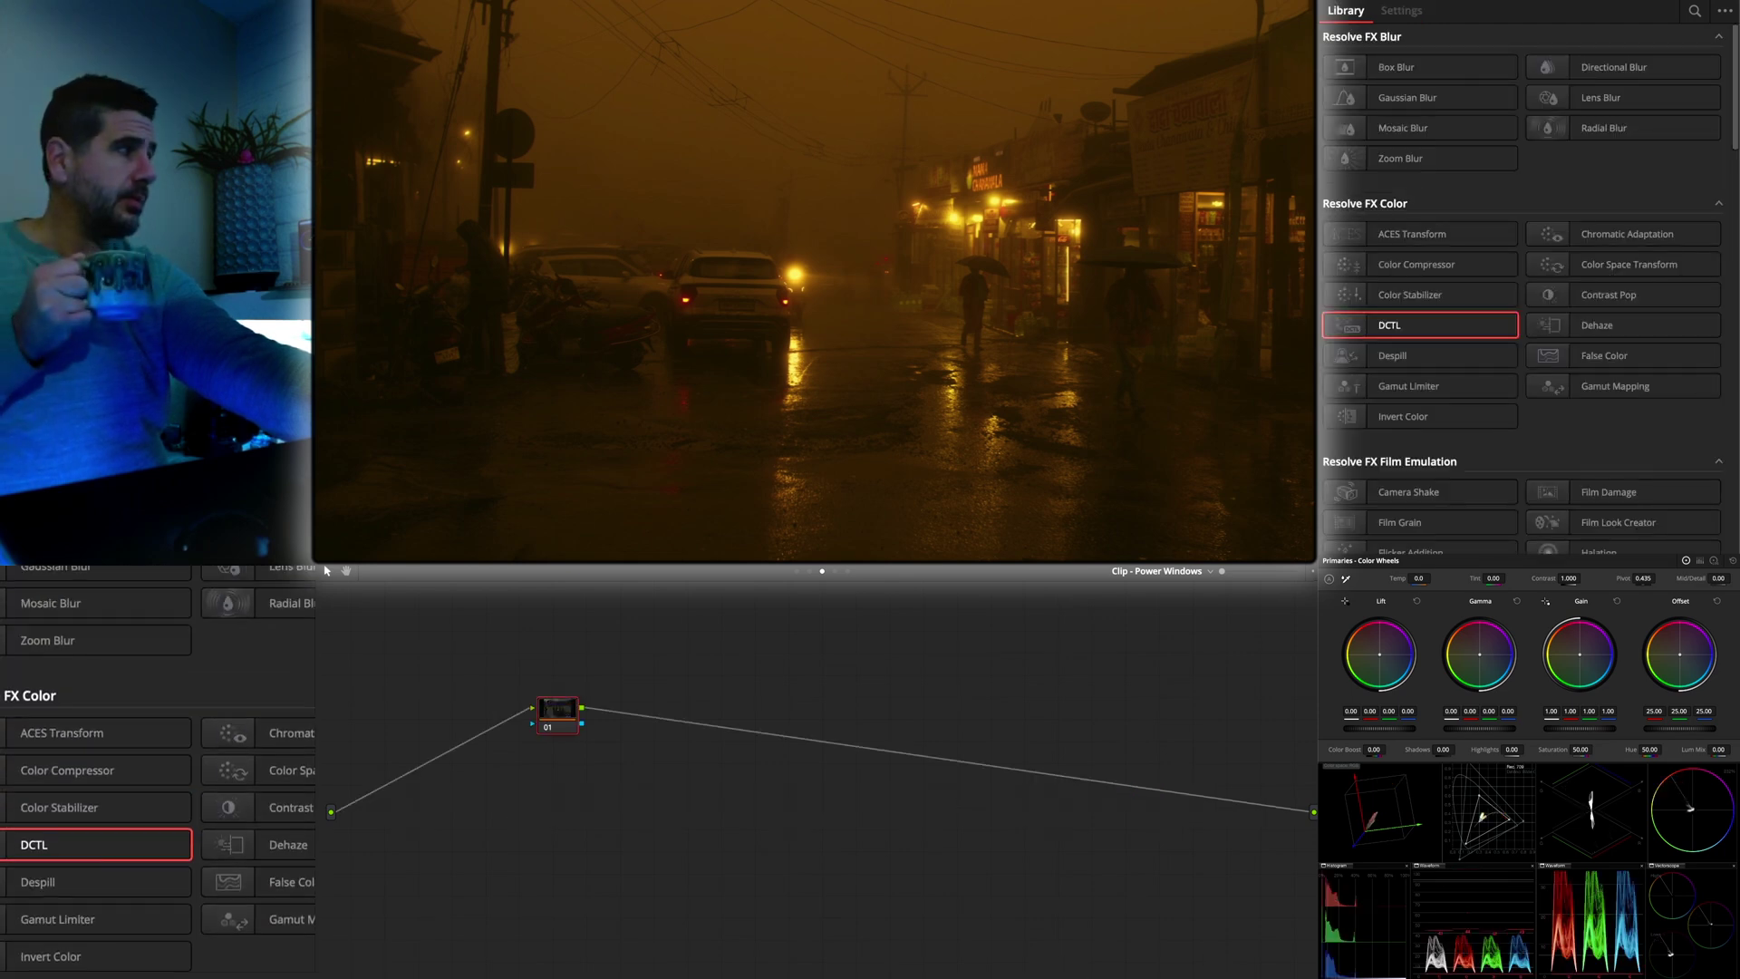